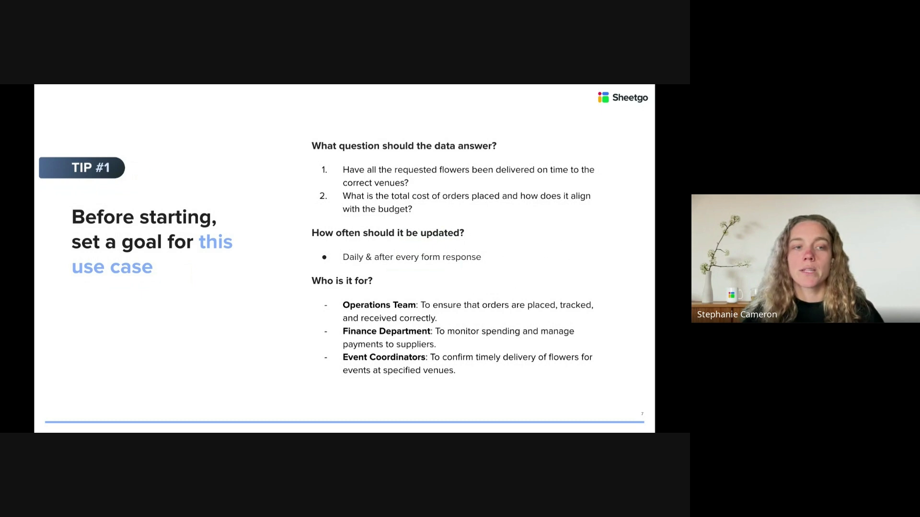
- Advance from the Tip #1 slide to Tip #2, 'Create clean, private databases'
key("Right")
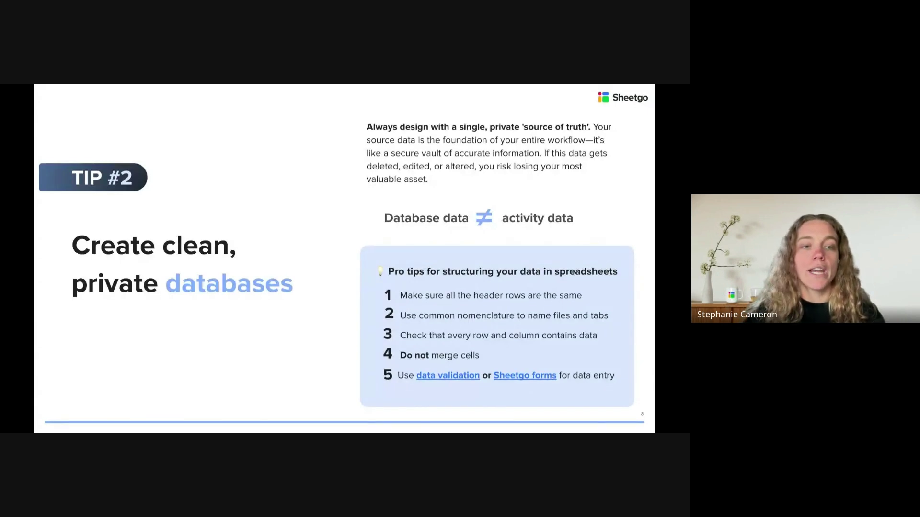
- Advance the presentation toward slide 9, 'What is the database?'
key("Right")
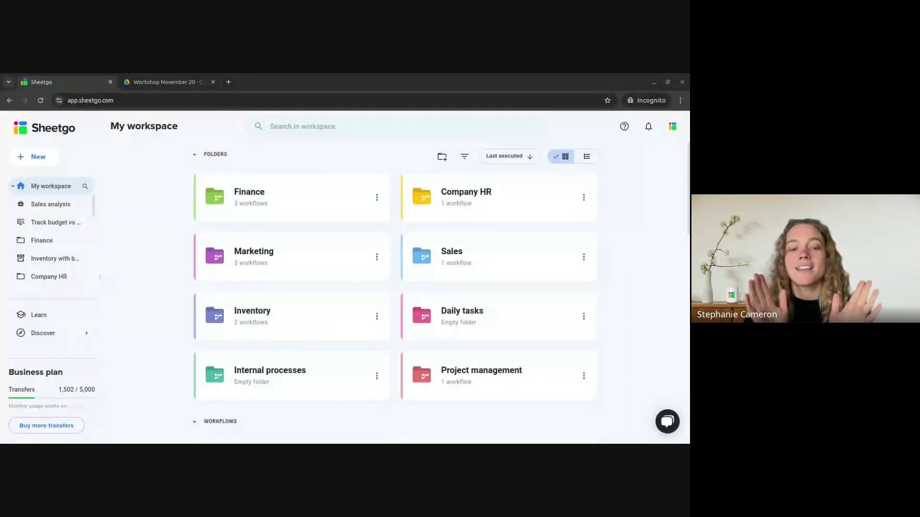
- Load the Florestry spreadsheet from its pasted link in a new tab, then go to the Workshop November 20 folder
left_click(228, 82)
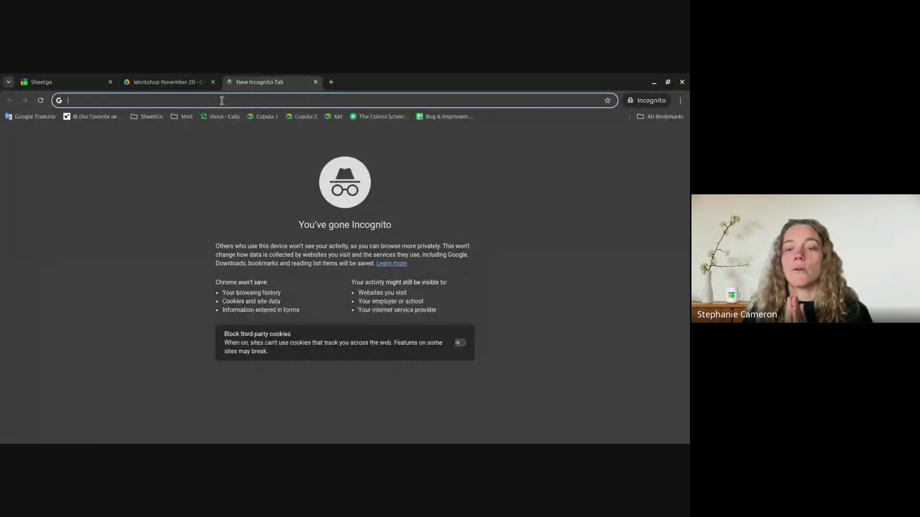
key("Return")
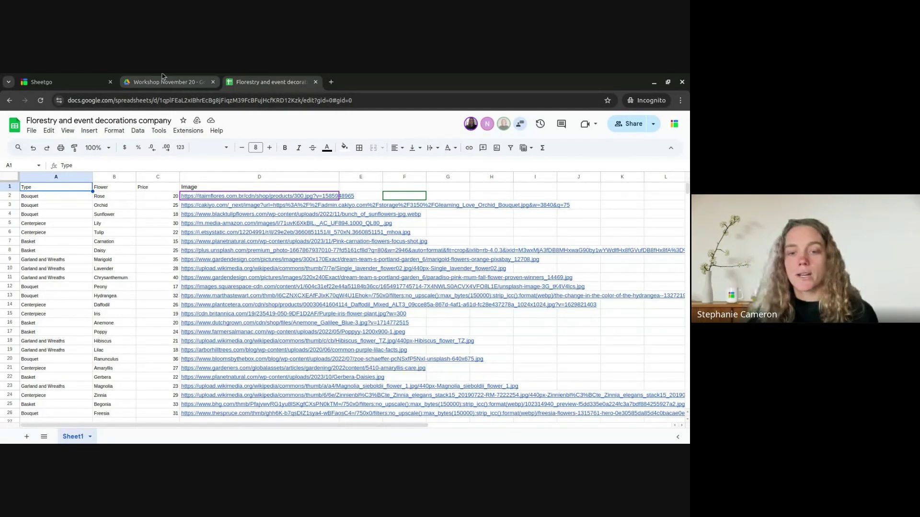
left_click(162, 79)
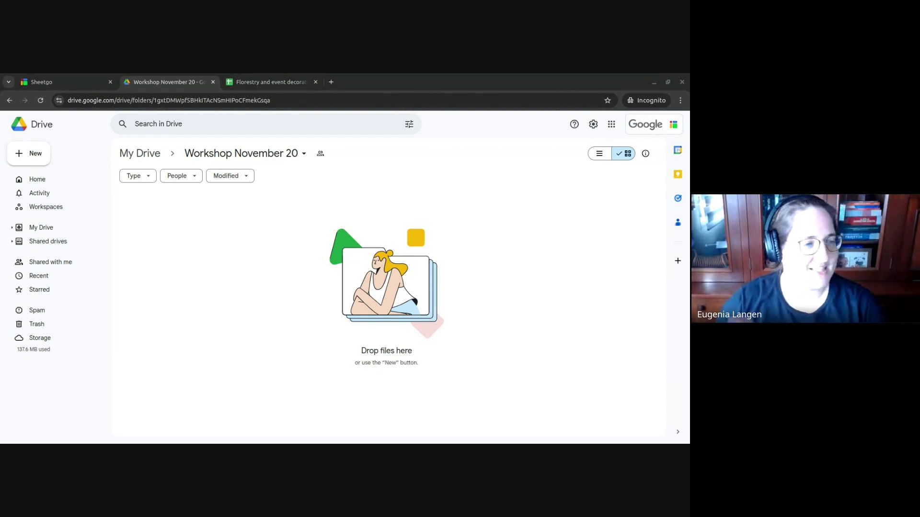
- Freeze row 1 of the Florestry spreadsheet as its header row
left_click(224, 83)
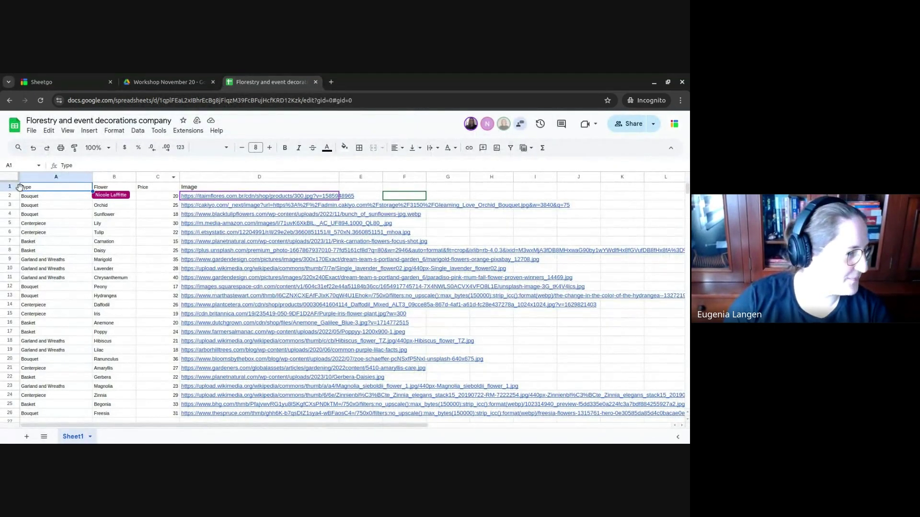
left_click_drag(19, 187, 15, 192)
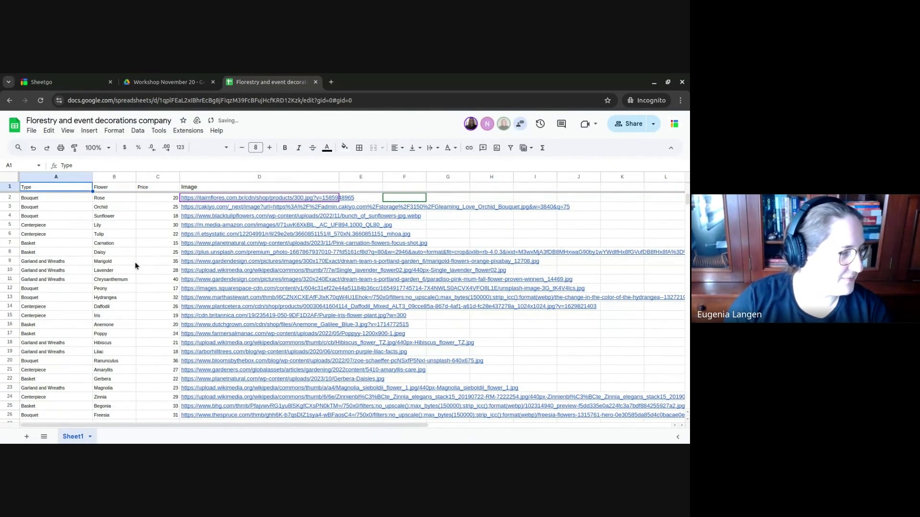
scroll(137, 268, "down", 2)
scroll(137, 271, "up", 2)
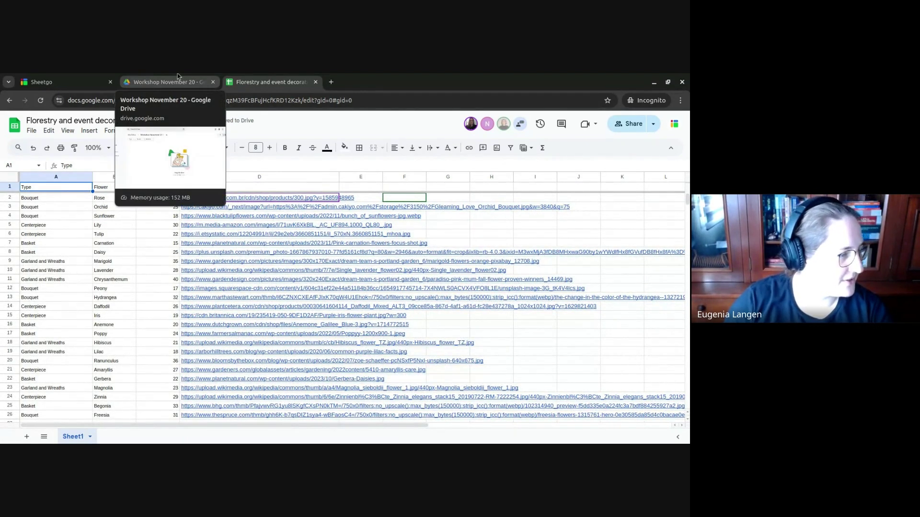
- Create a new Google Sheets spreadsheet inside the Workshop November 20 Drive folder
key("ctrl+shift+Tab")
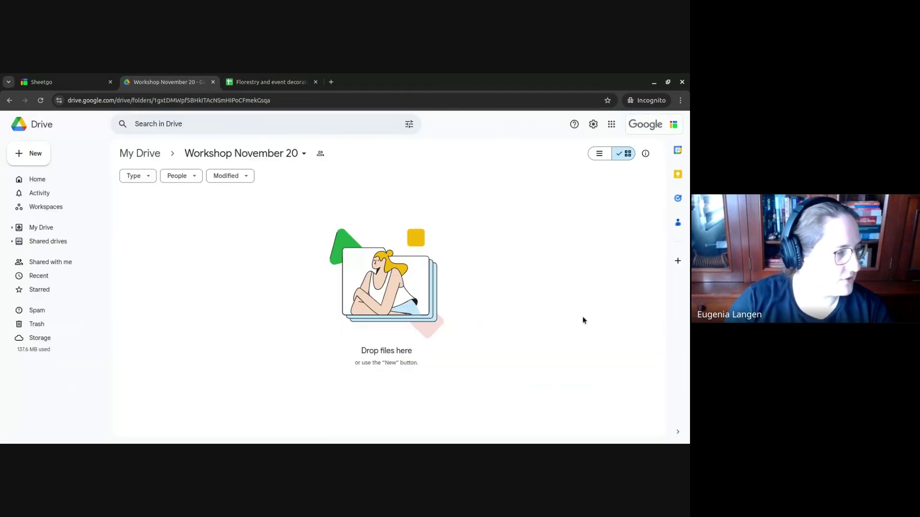
right_click(180, 237)
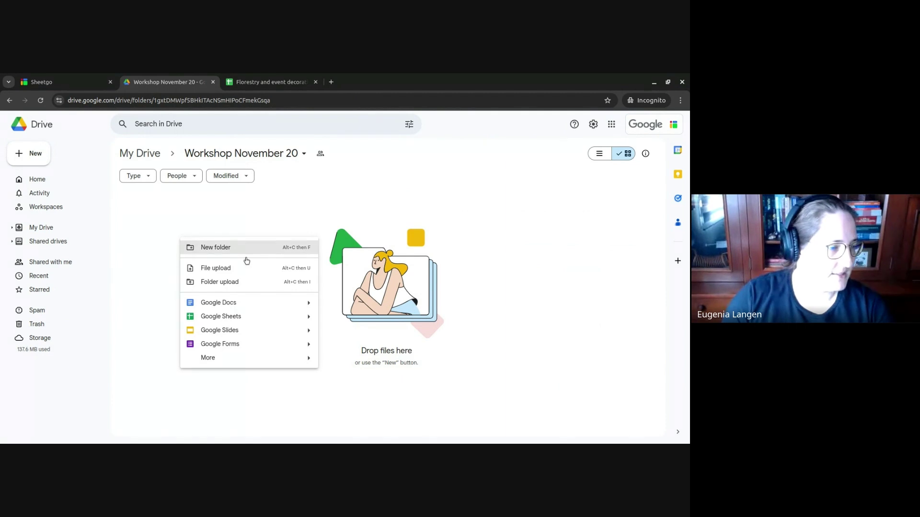
left_click(271, 317)
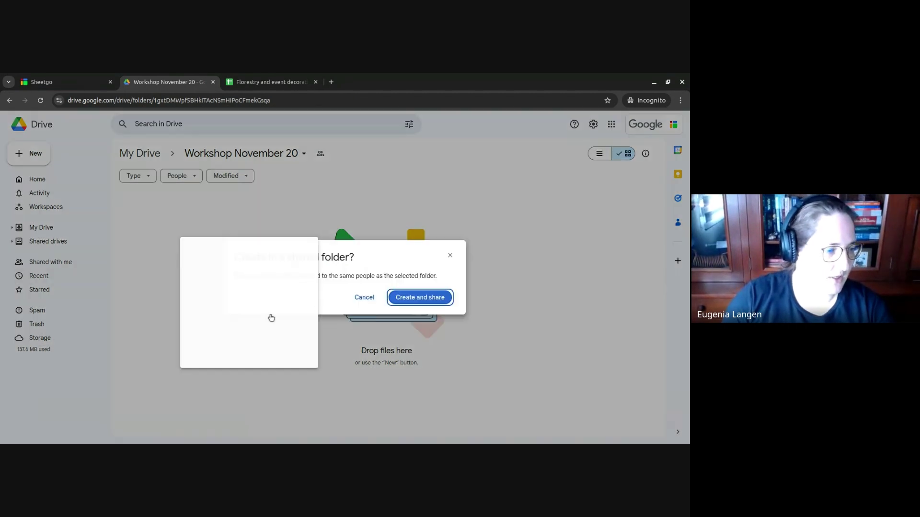
left_click(429, 299)
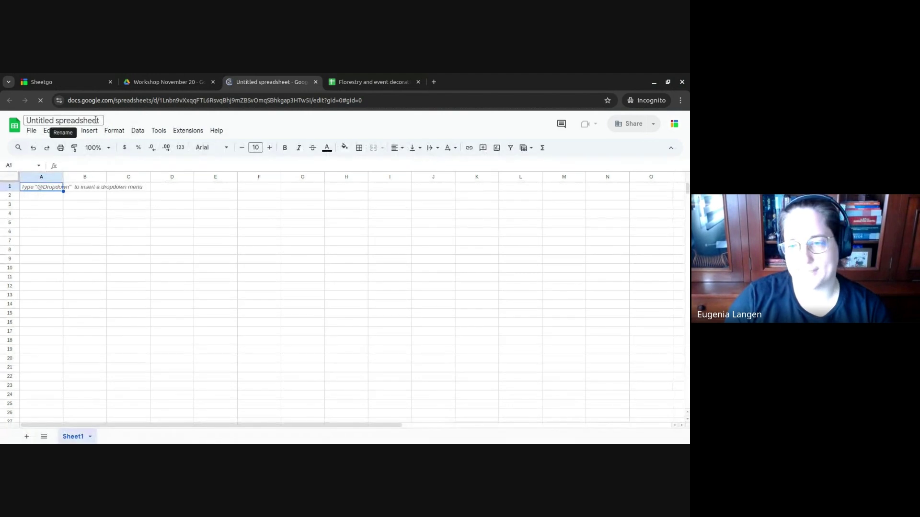
- Retitle the untitled spreadsheet 'Main Sheet - Purchase Orders' and close the Tables panel
left_click(95, 120)
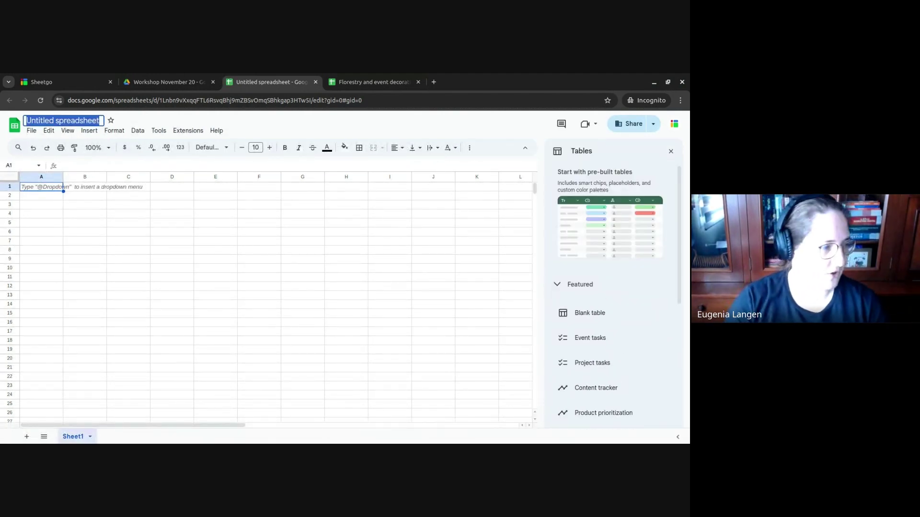
type("Main Sheet")
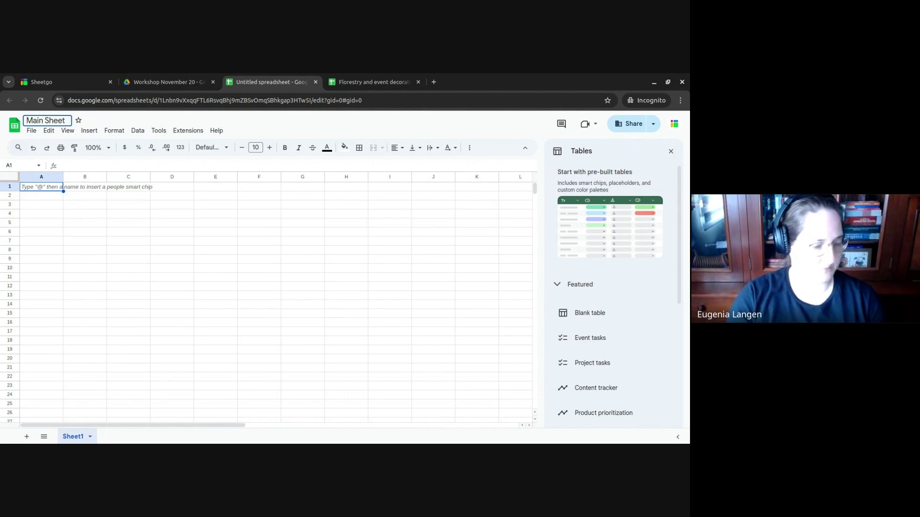
type(" - Purchas")
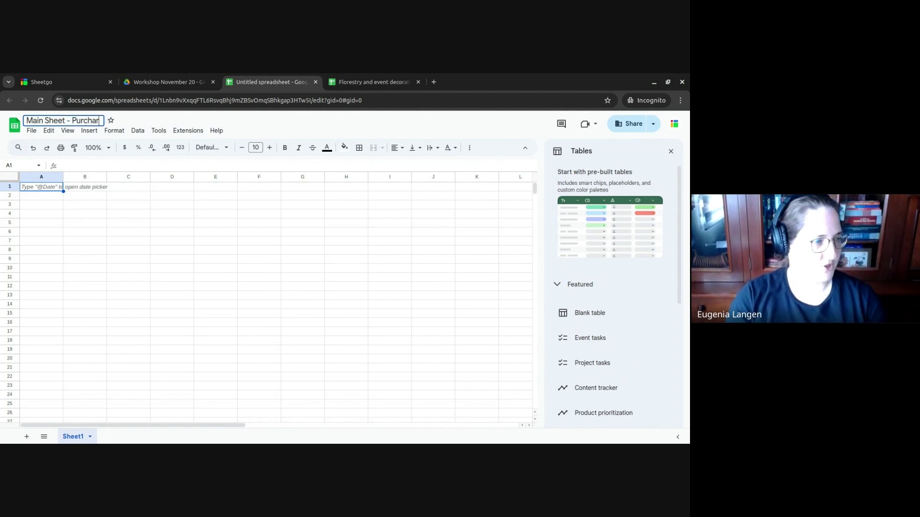
type("e Orders")
key("Return")
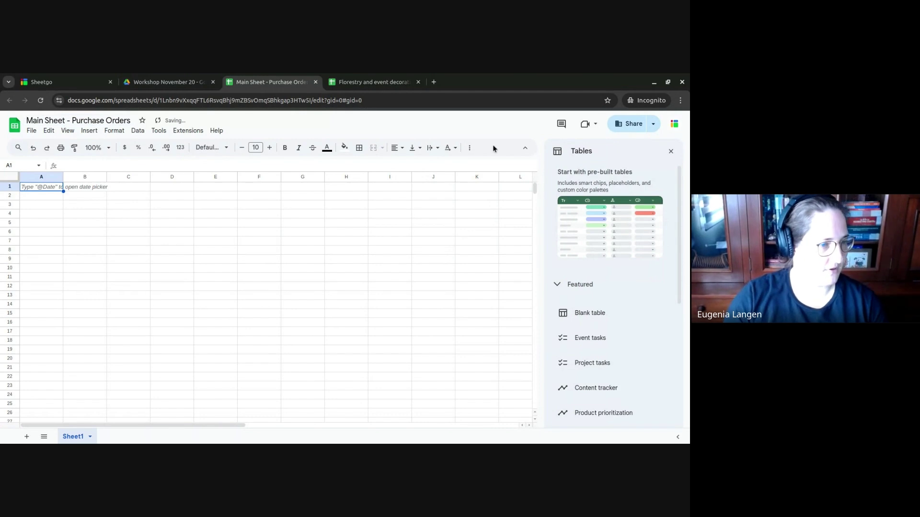
left_click(670, 152)
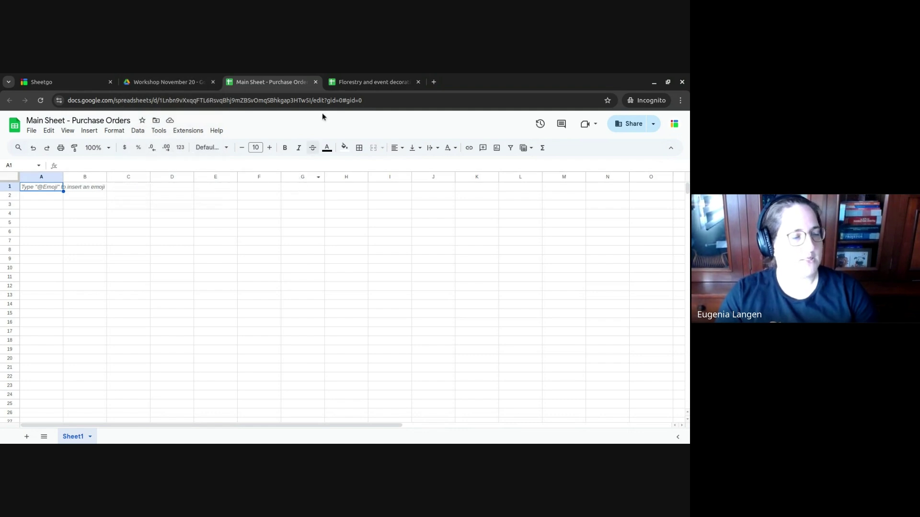
- Create a new blank workflow from the Sheetgo workspace
left_click(341, 81)
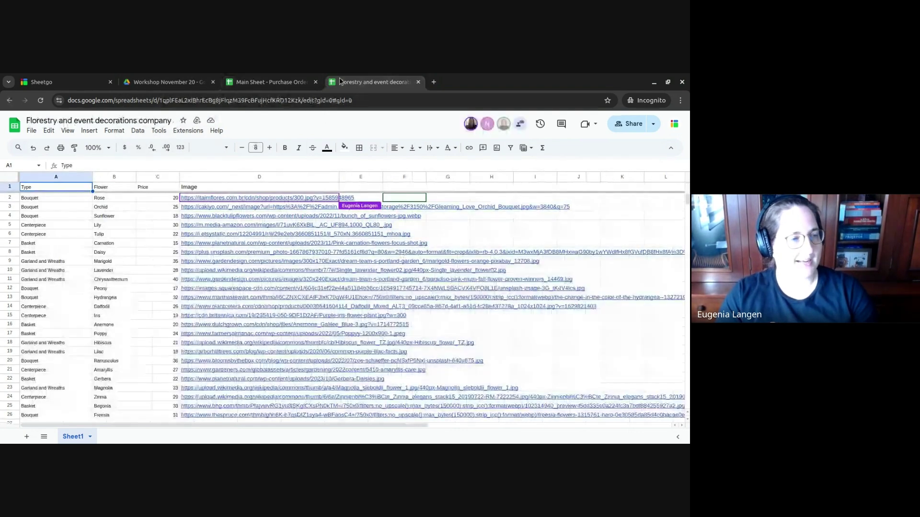
left_click(269, 78)
left_click(72, 78)
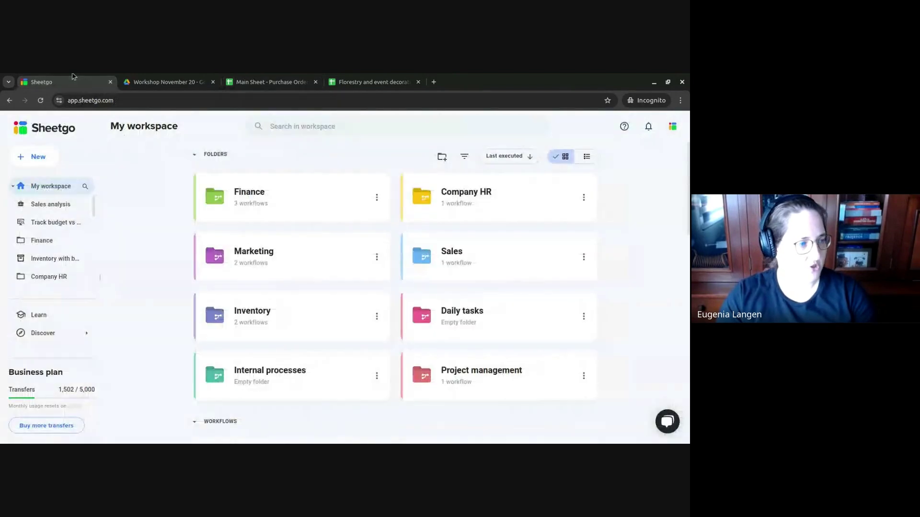
left_click(43, 161)
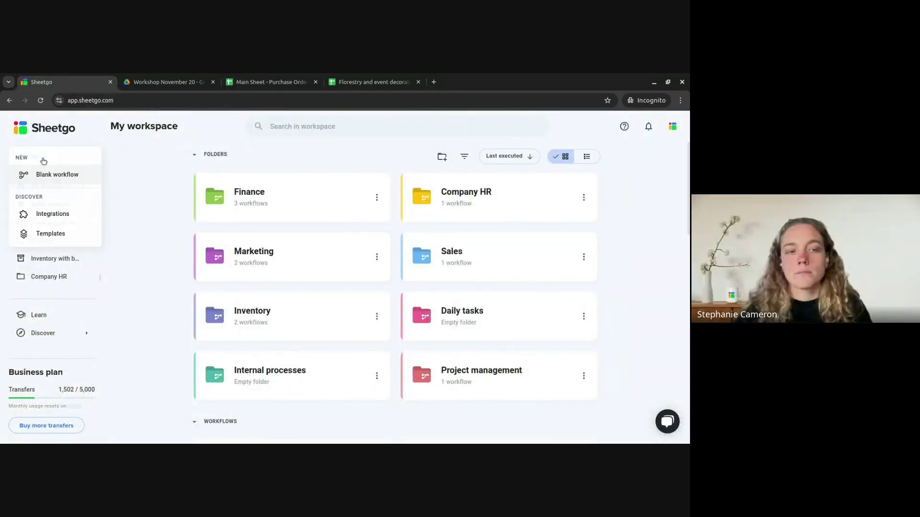
left_click(67, 176)
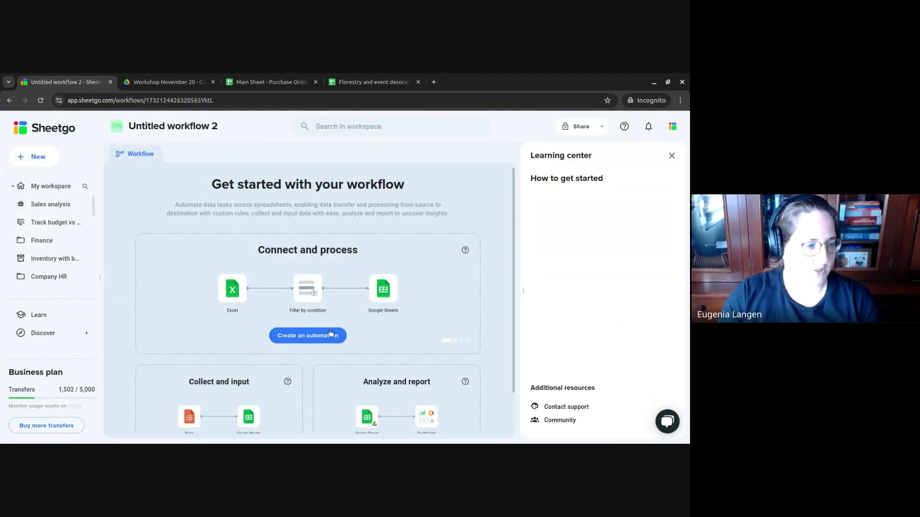
- Start an automation with Google Sheets as source and copy the Florestry spreadsheet's URL
left_click(308, 335)
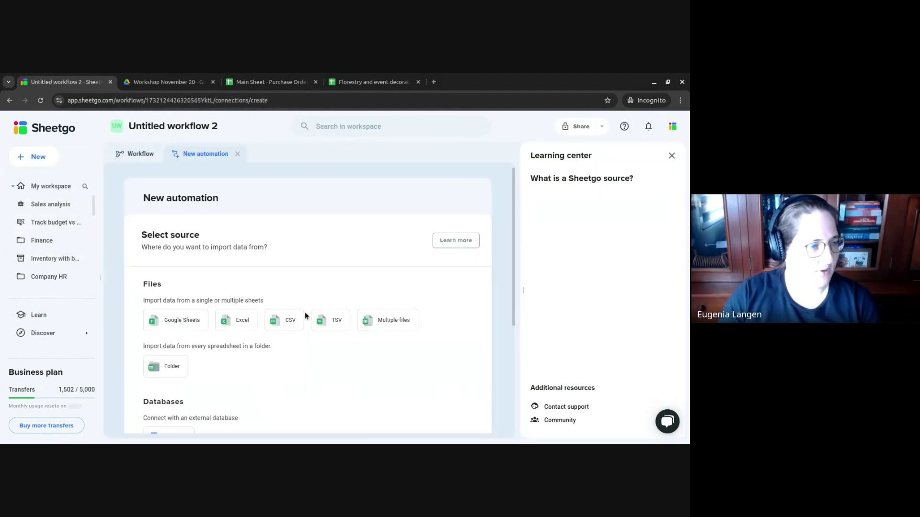
left_click(182, 320)
left_click(371, 81)
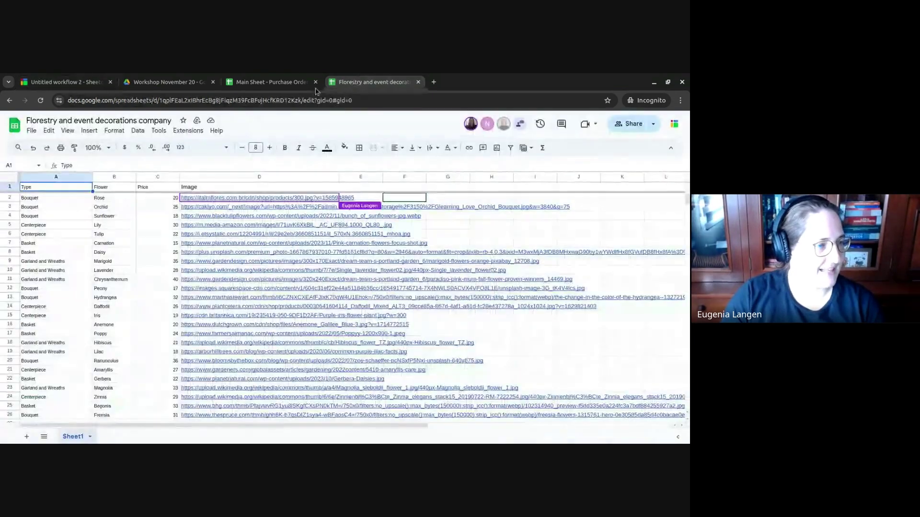
left_click(197, 101)
key("ctrl+c")
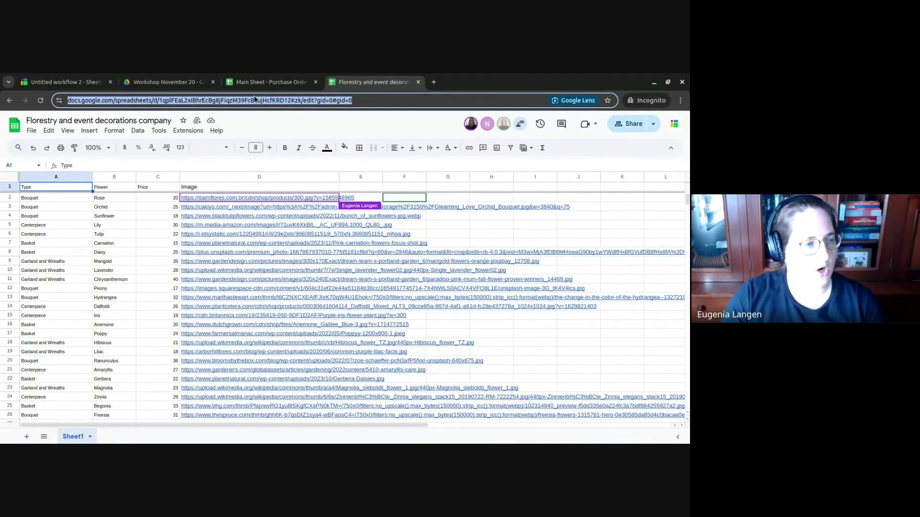
- Select the Florestry and event decorations company spreadsheet as the source file via its pasted link
left_click(77, 81)
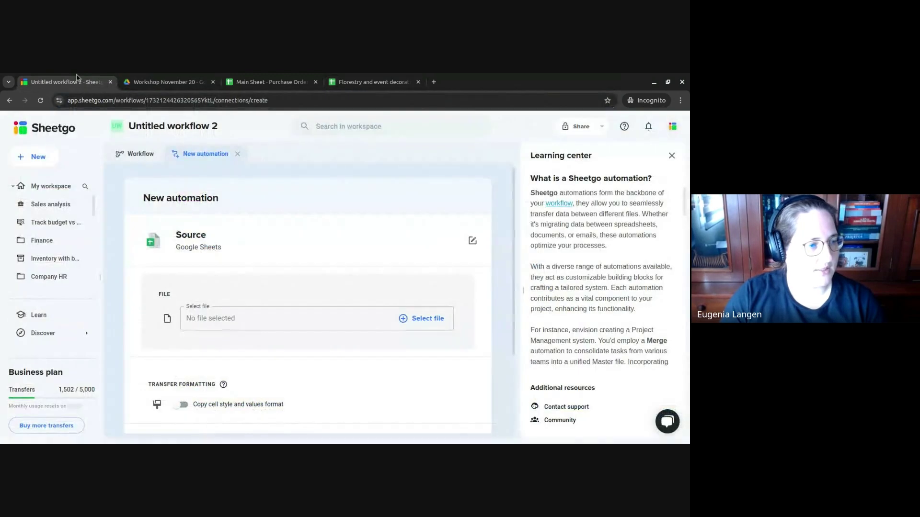
left_click(405, 320)
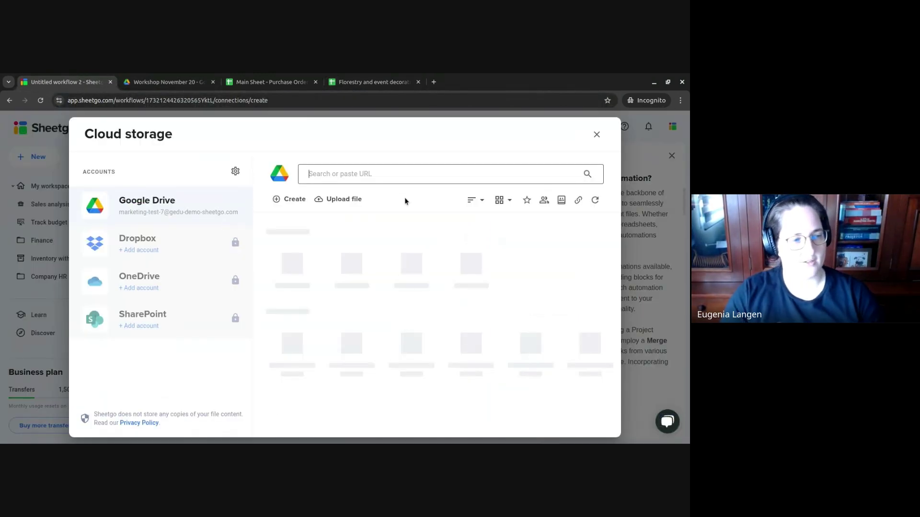
key("ctrl+v")
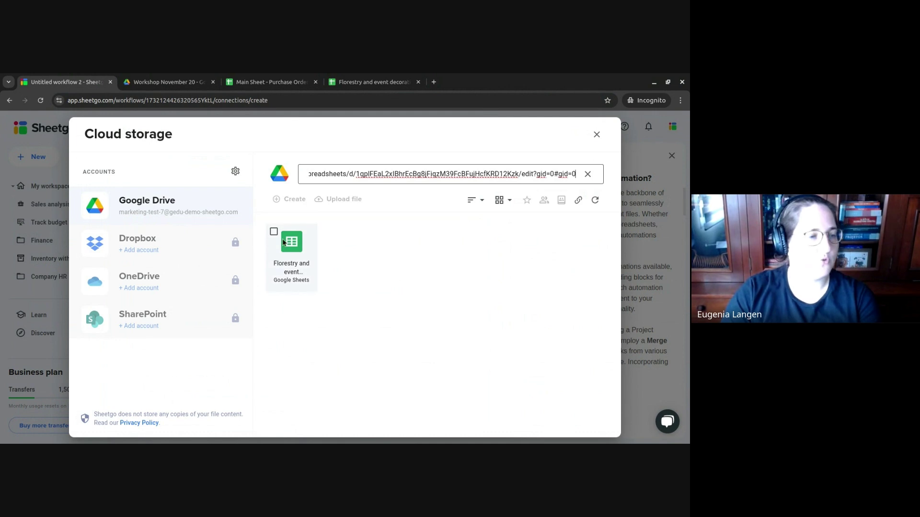
left_click(275, 232)
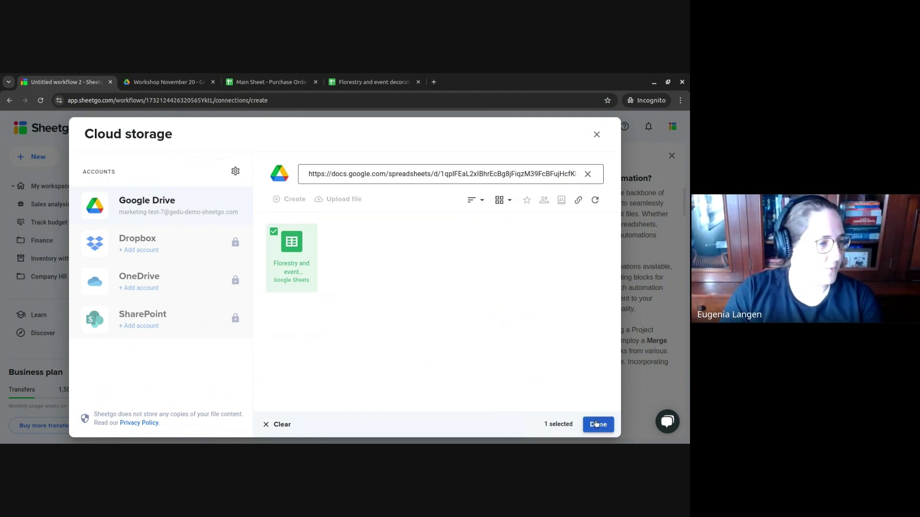
left_click(596, 424)
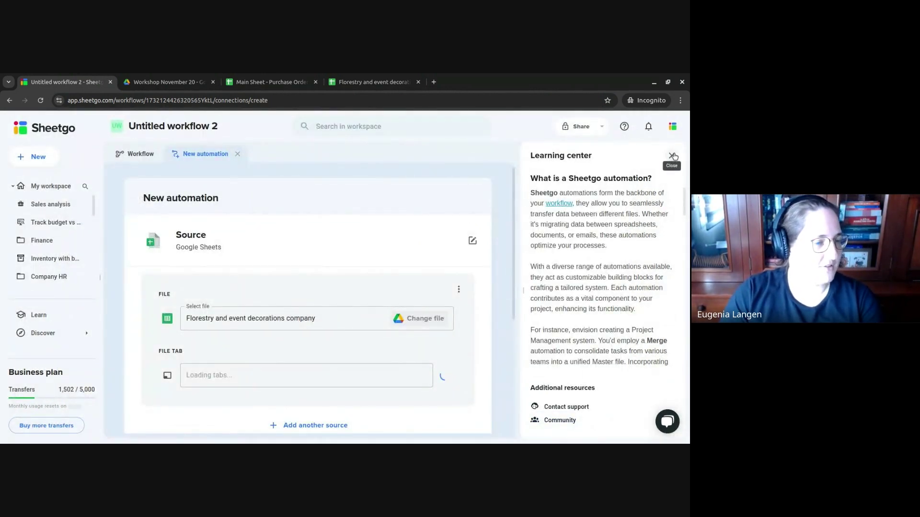
- Close the Learning center panel and move on past the Sheet1 source setup
left_click(673, 156)
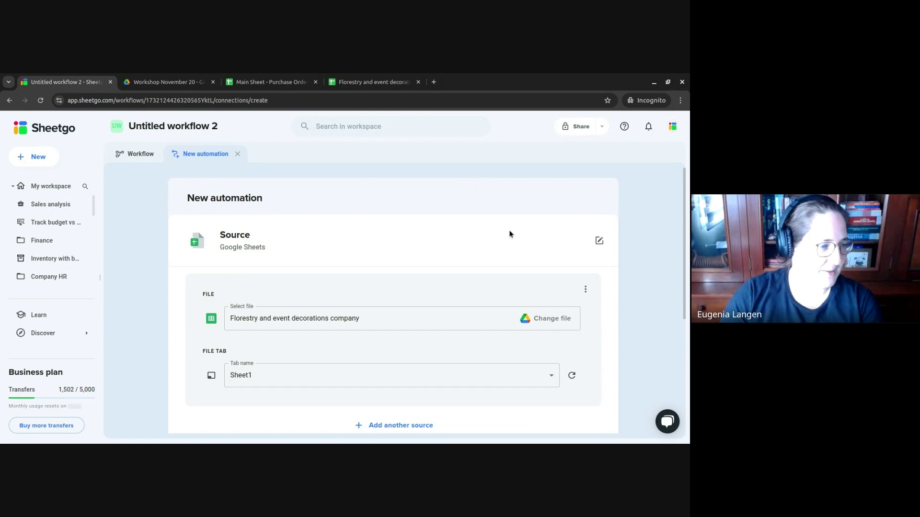
scroll(512, 233, "down", 2)
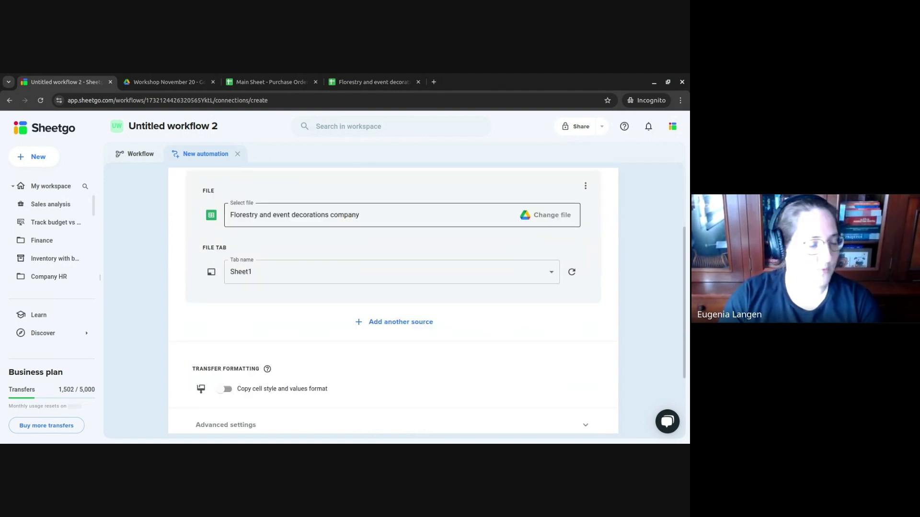
scroll(522, 230, "down", 2)
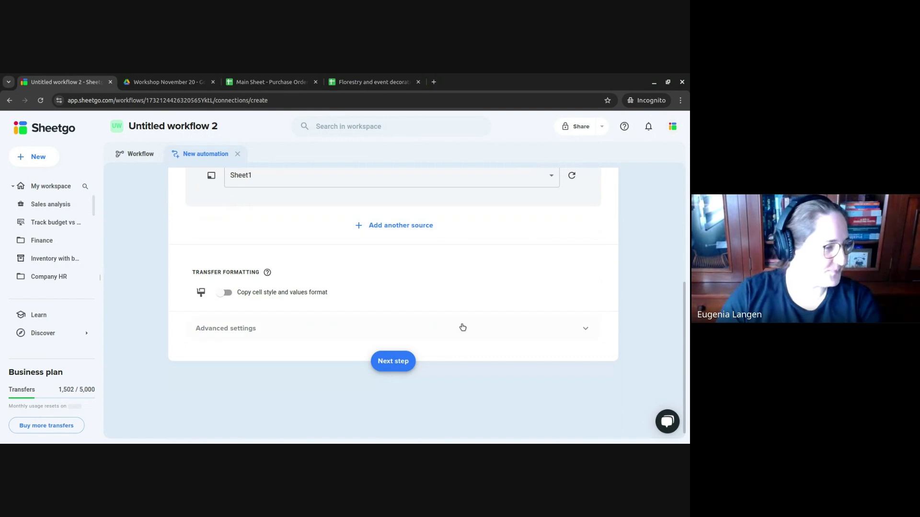
left_click(407, 360)
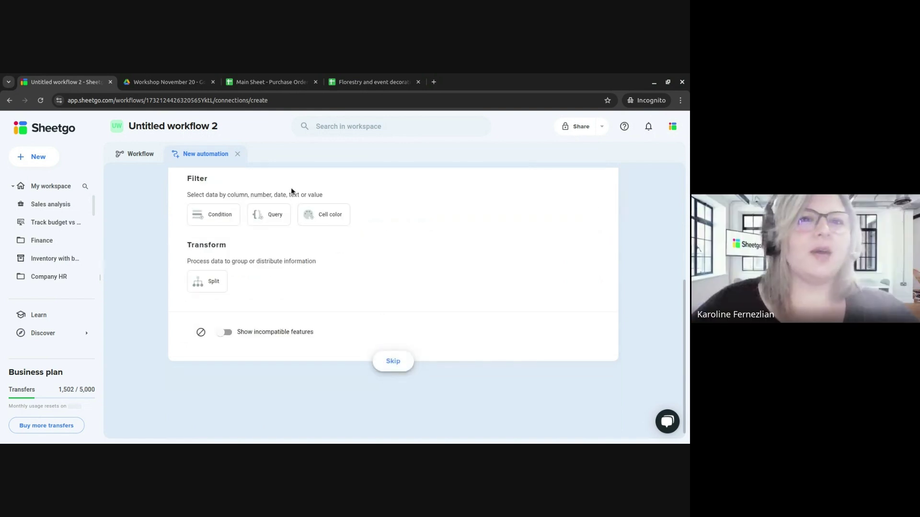
- Skip filters, choose an existing Google Sheets file as destination, and copy the Main Sheet's URL
left_click(391, 362)
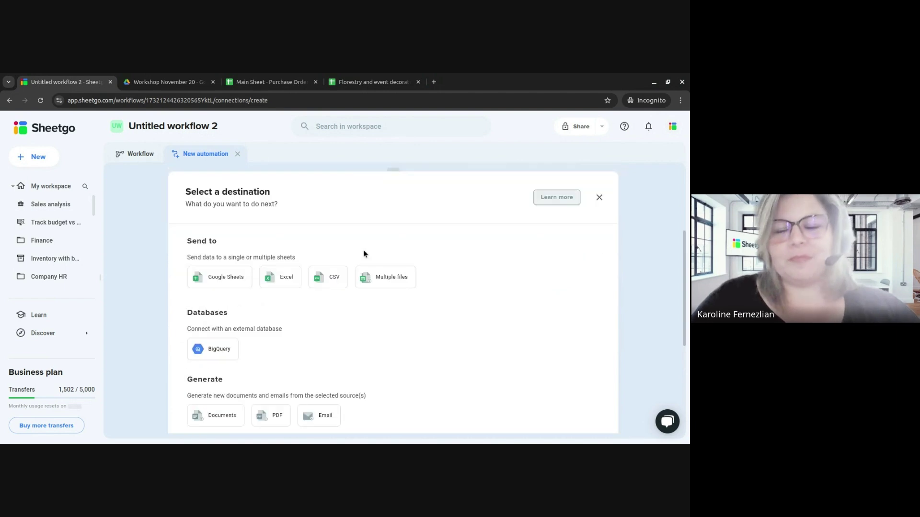
left_click(233, 278)
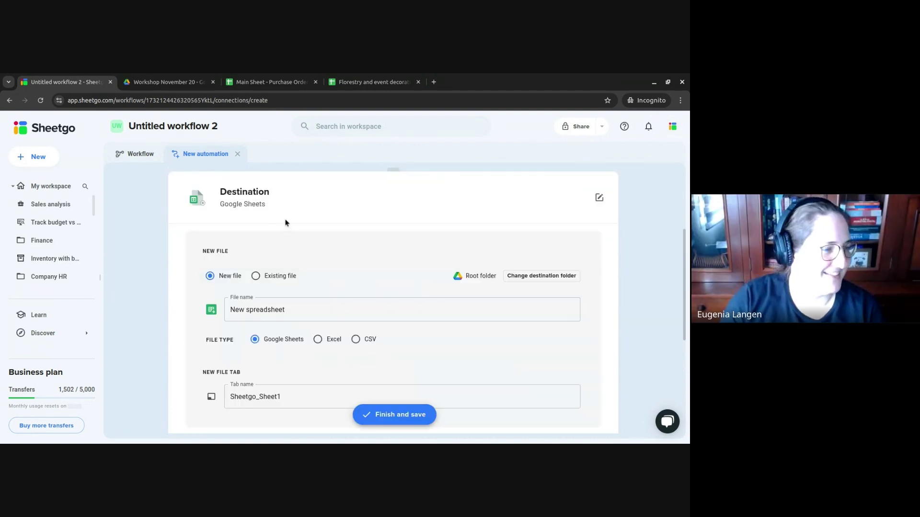
left_click(256, 276)
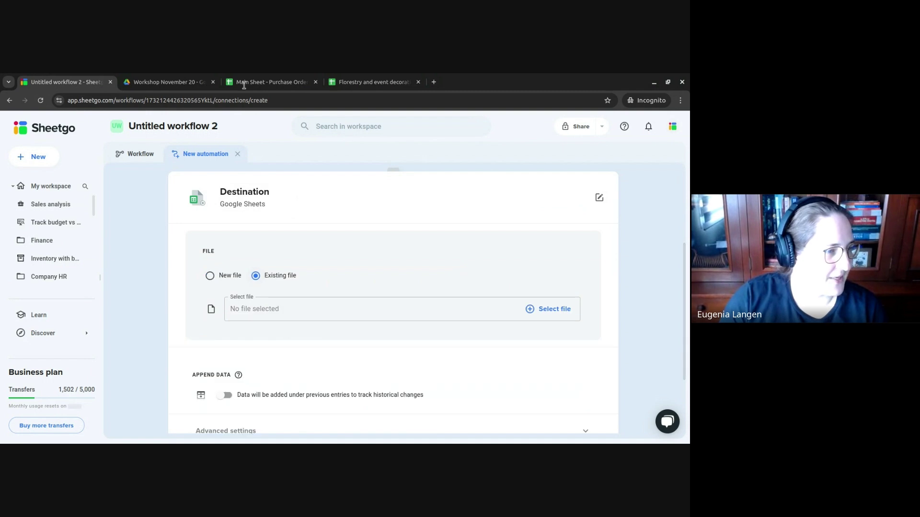
left_click(266, 82)
left_click(222, 100)
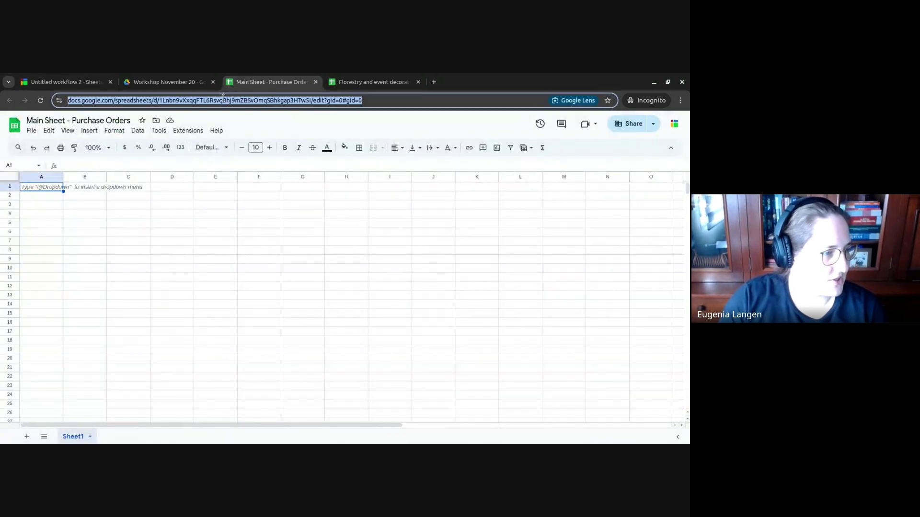
left_click(62, 82)
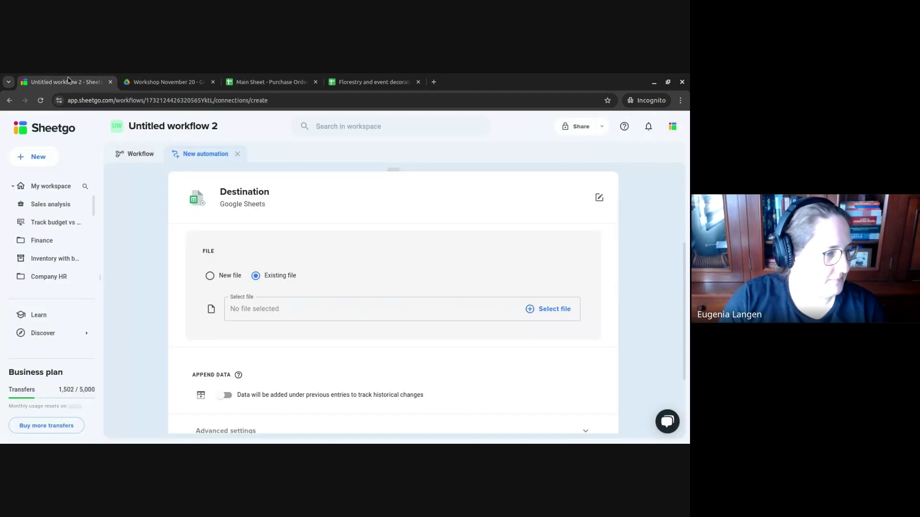
- Pick Main Sheet - Purchase Orders as the destination file by pasting its link
left_click(549, 309)
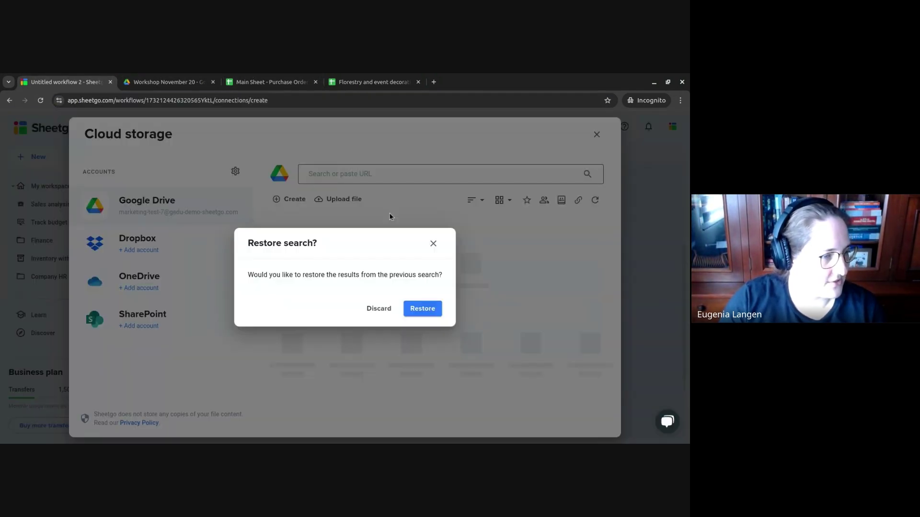
left_click(381, 308)
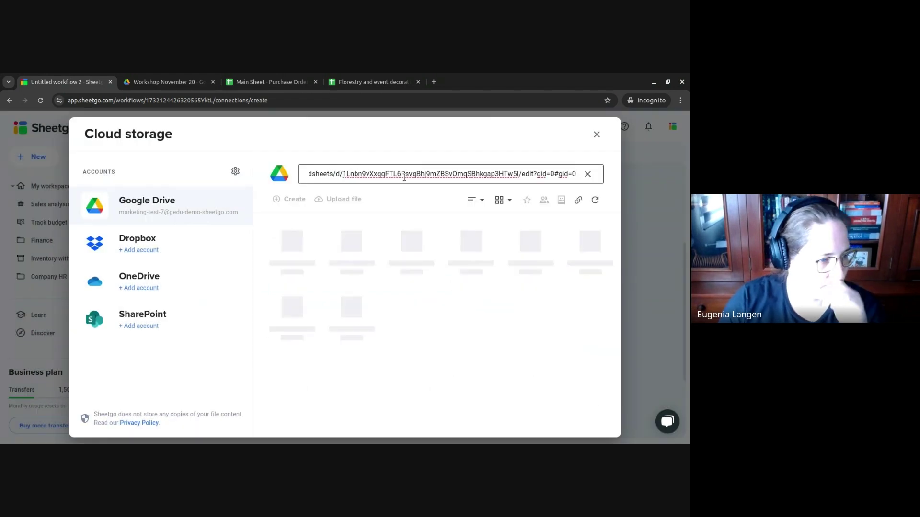
left_click(279, 243)
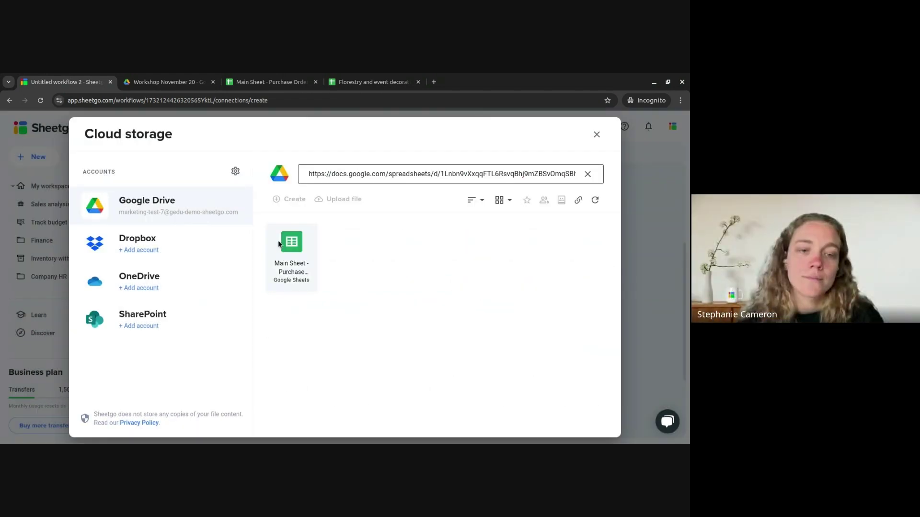
double_click(279, 244)
- Name the destination tab Catalog and save the finished automation
scroll(588, 312, "down", 1)
left_click(288, 317)
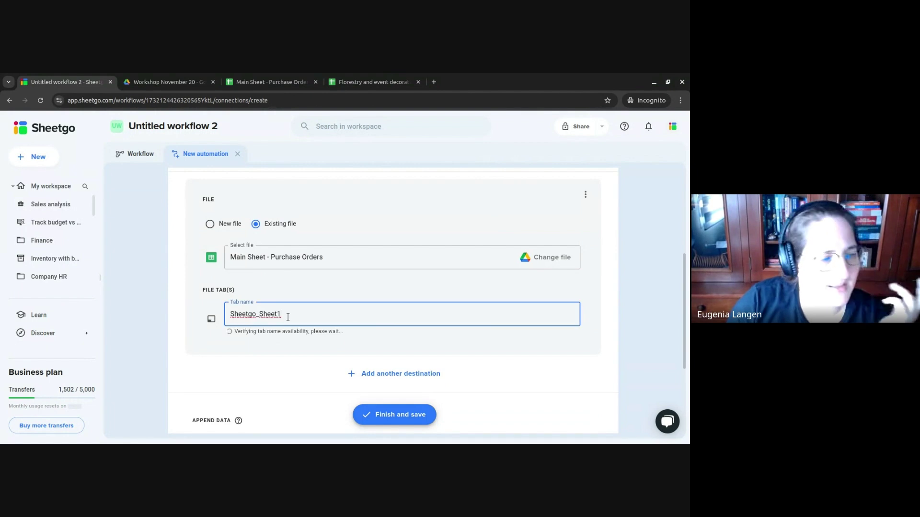
double_click(288, 316)
type("Inventory")
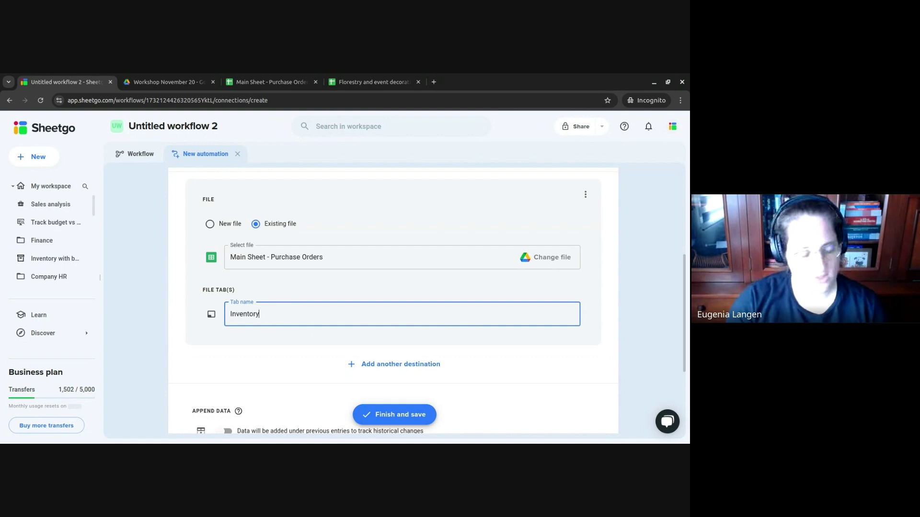
key("BackSpace")
key("BackSpace")
key("BackSpace")
key("BackSpace")
key("BackSpace")
key("BackSpace")
key("BackSpace")
type("Cat")
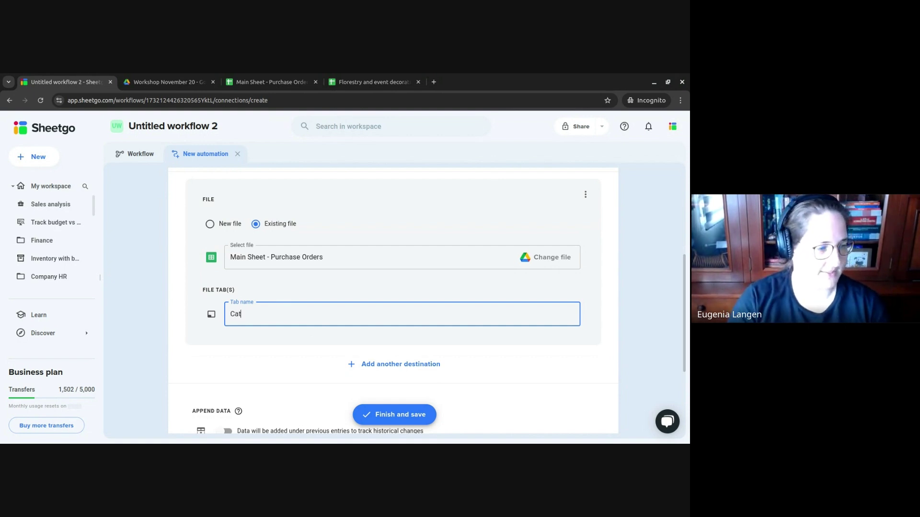
type("alog")
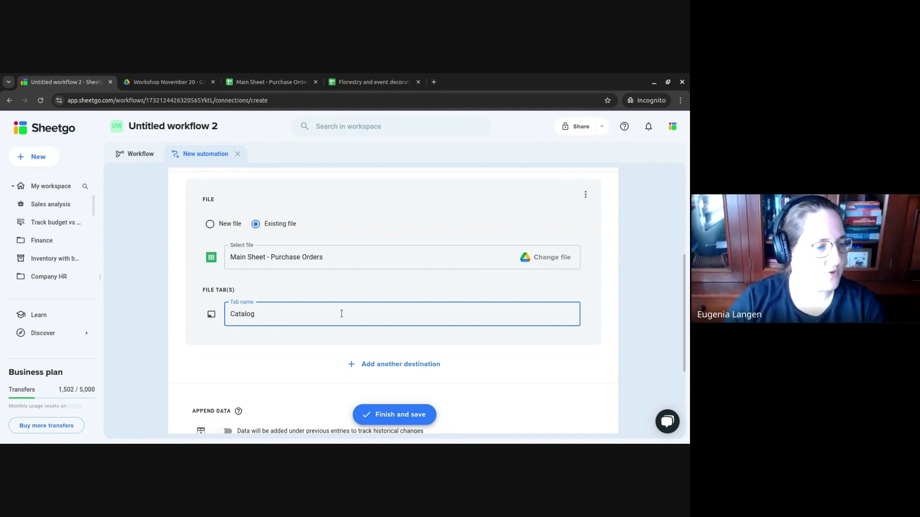
scroll(341, 314, "down", 1)
left_click(412, 414)
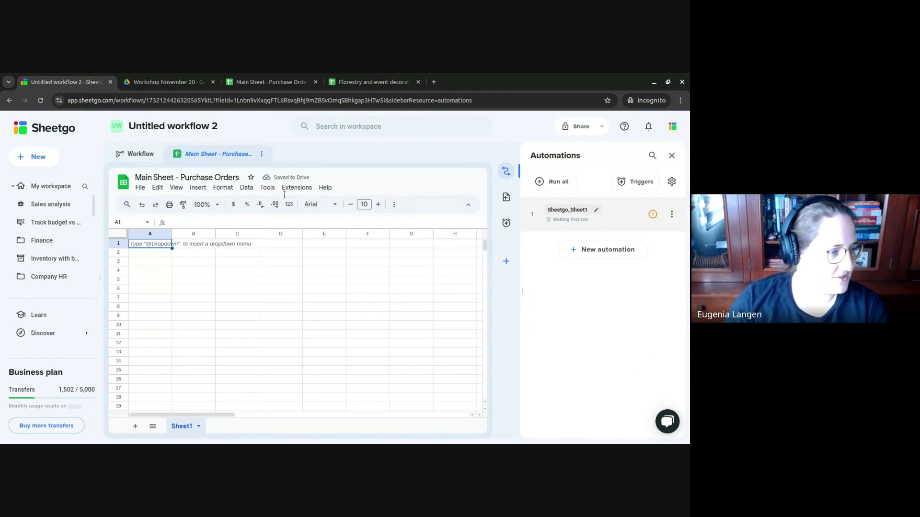
- Rename the workflow to 'Floral Purchase Order'
left_click(165, 127)
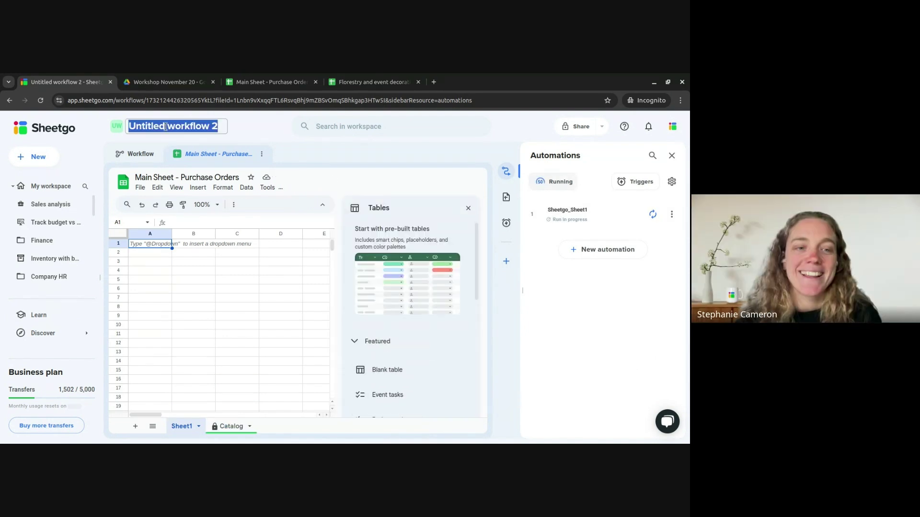
type("Floral")
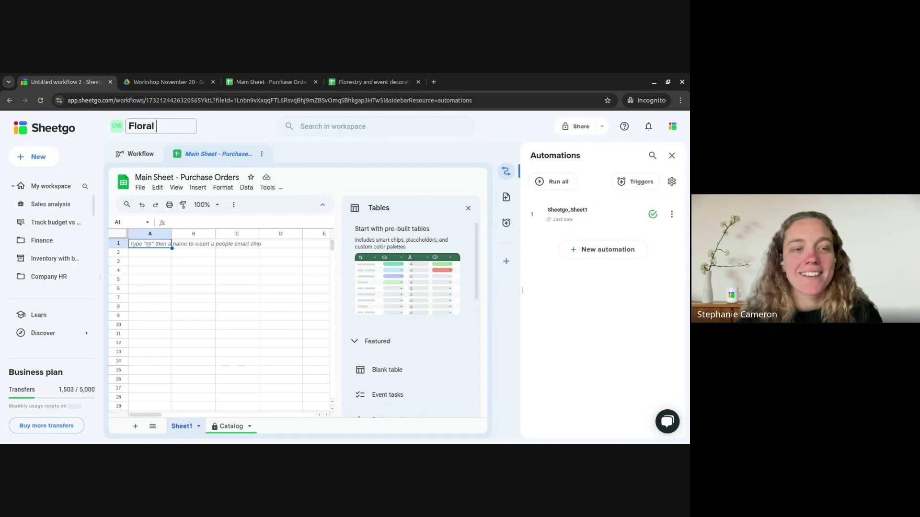
type(" P")
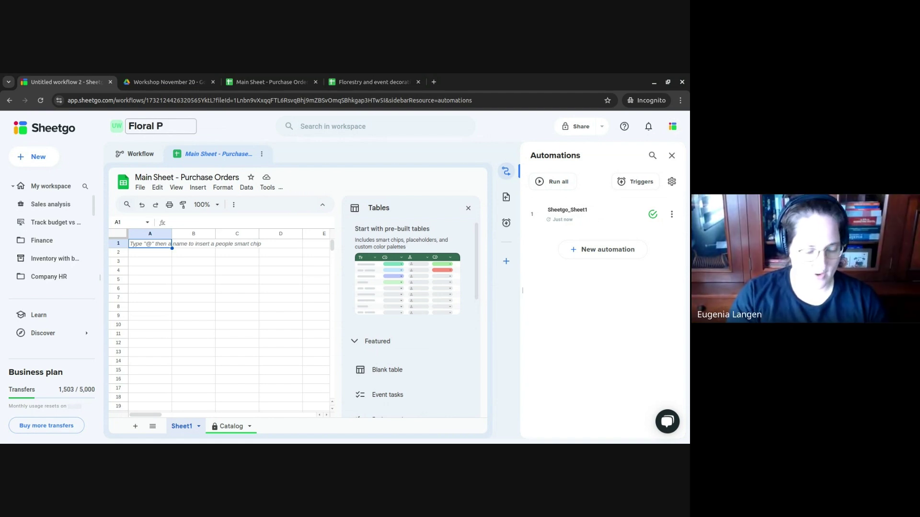
type("urchase")
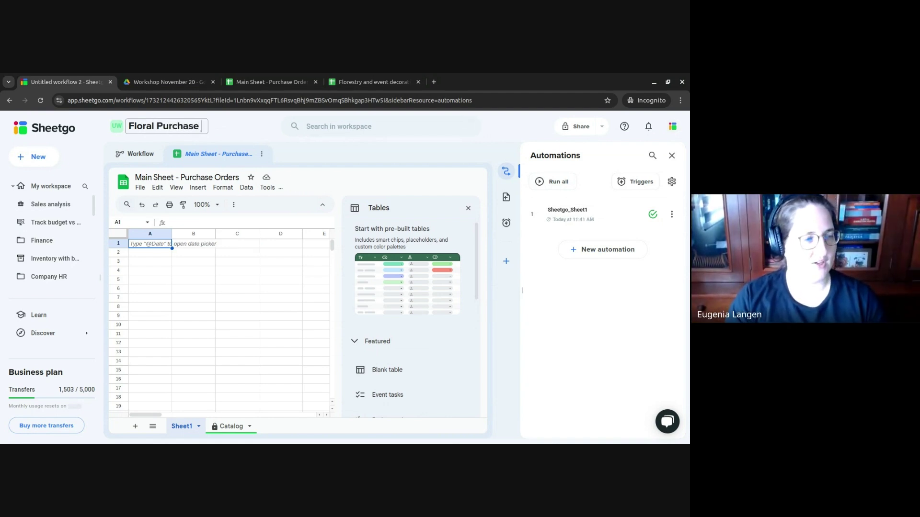
type(" Order")
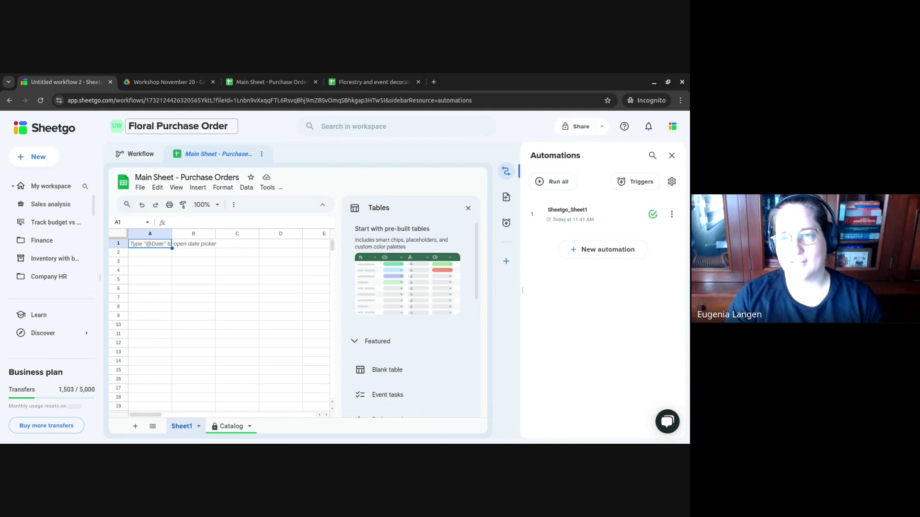
key("Return")
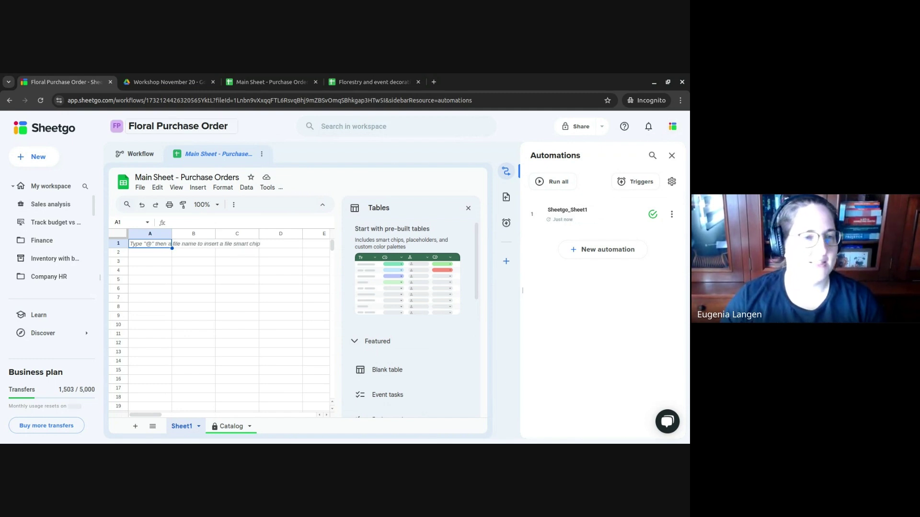
left_click(105, 162)
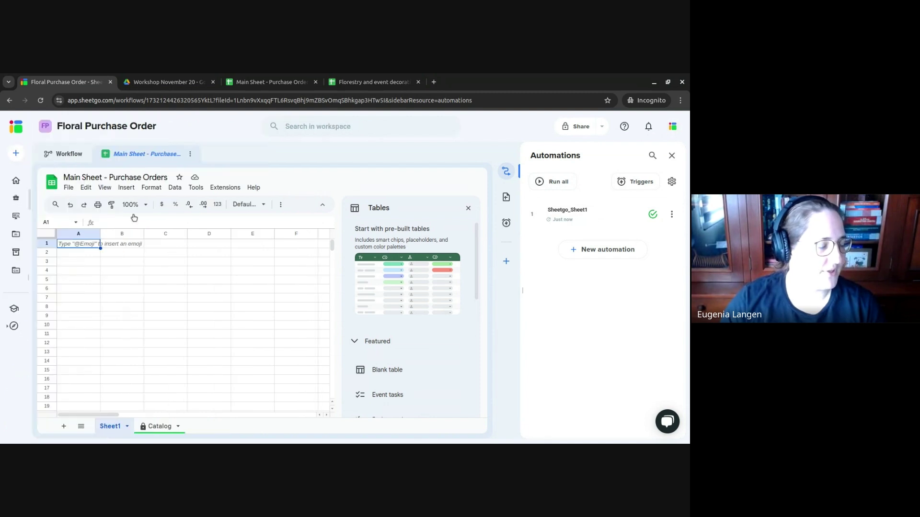
- Rename the automation to 'Catalog' and view the synced Catalog sheet tab
left_click(597, 209)
double_click(597, 210)
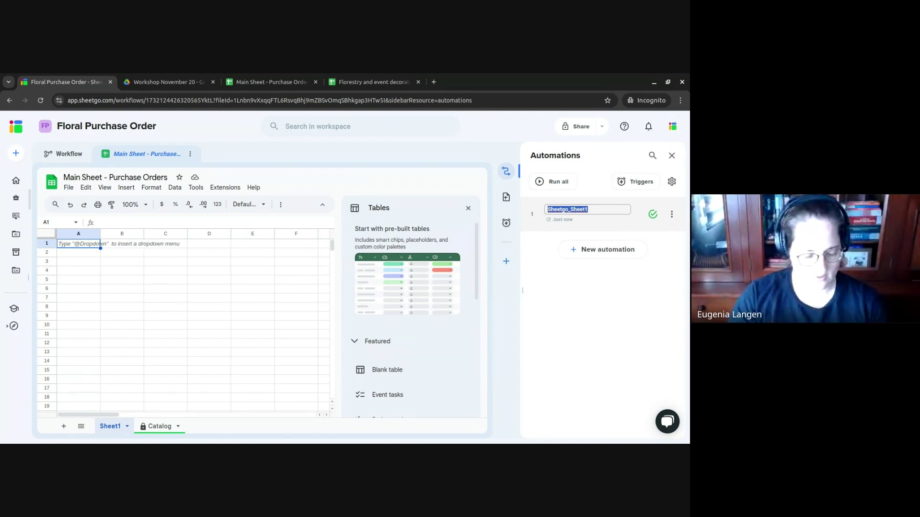
type("Catalog")
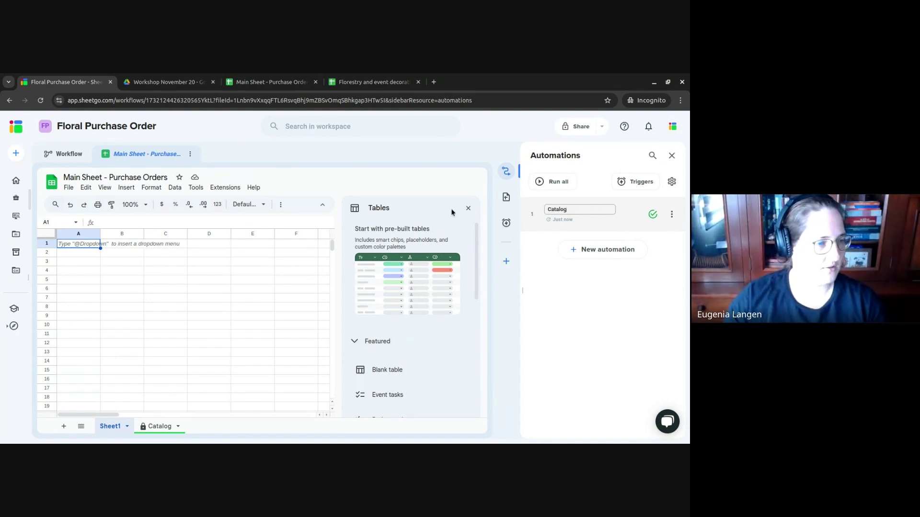
left_click(468, 208)
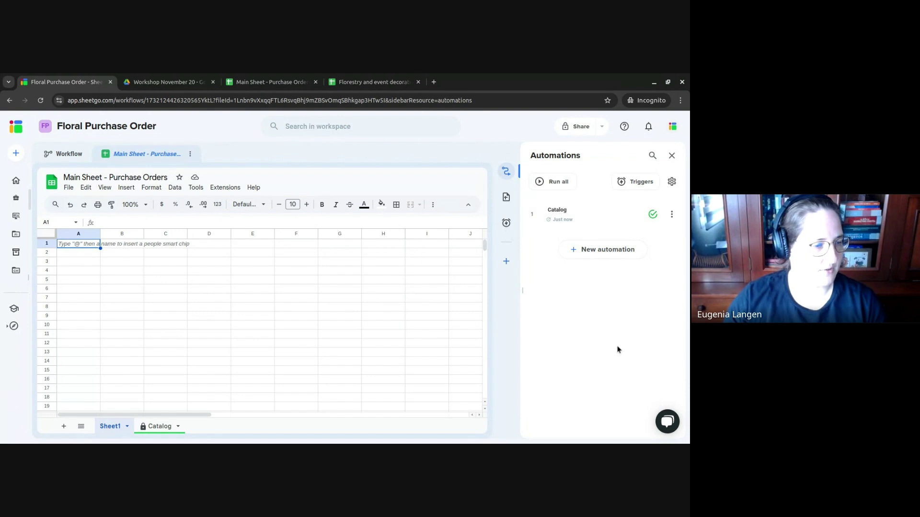
left_click(161, 427)
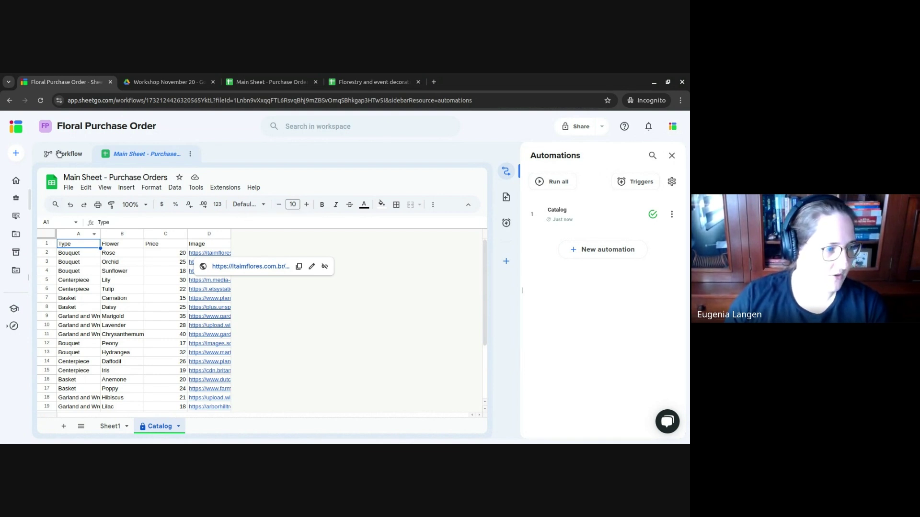
- Open the + New menu in the workflow's right-hand rail
left_click(506, 263)
- Leave the new untitled form without a source and switch to the Main Sheet - Purchase Orders spreadsheet
left_click(450, 245)
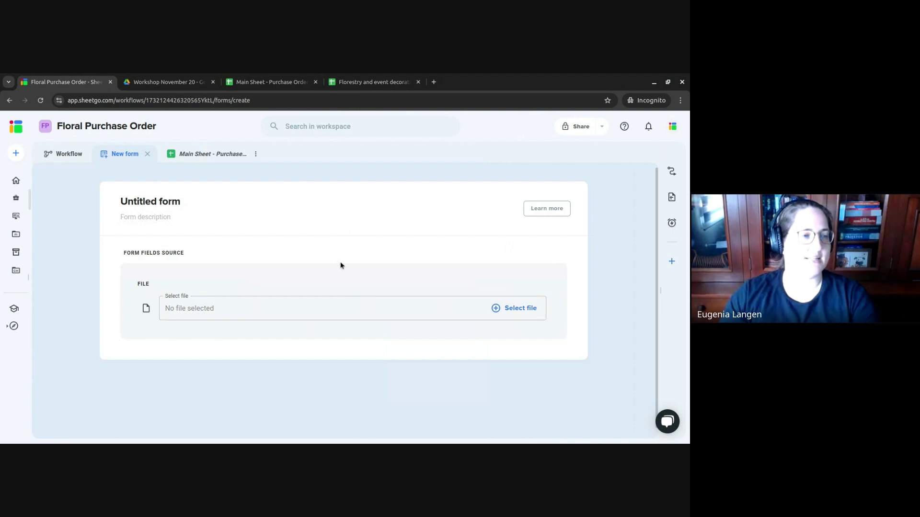
left_click(253, 78)
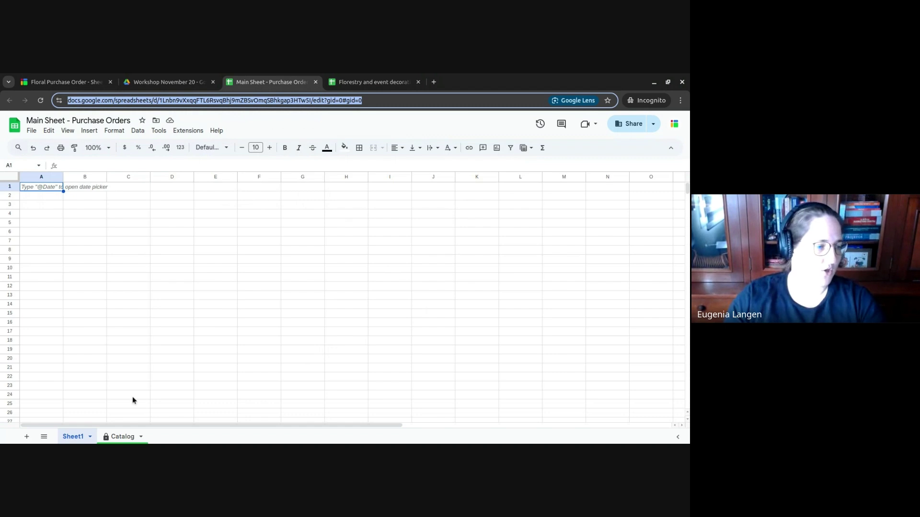
- Rename the Sheet1 tab to 'Purchase Order'
double_click(76, 437)
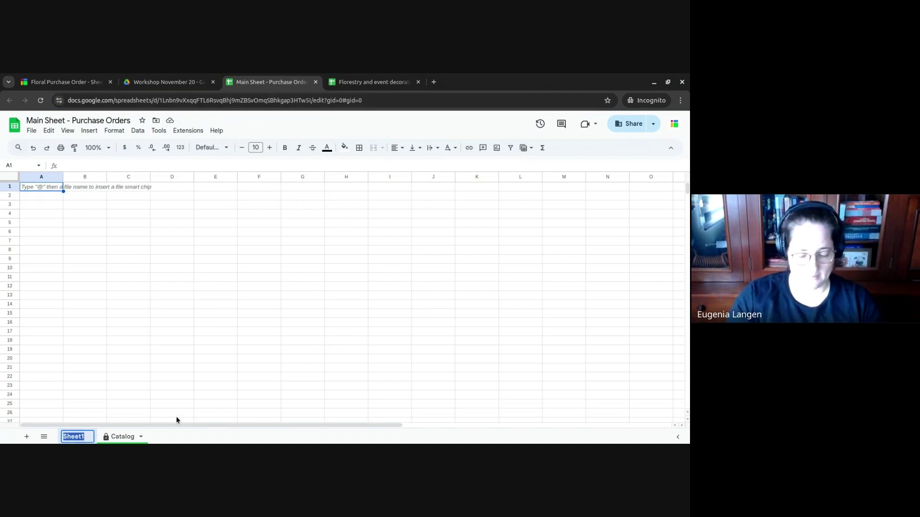
type("Purchase Order")
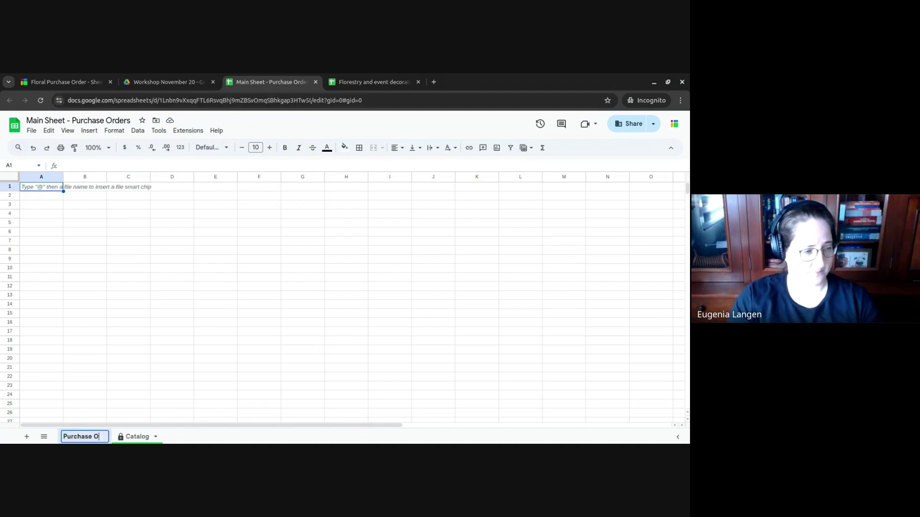
key("Return")
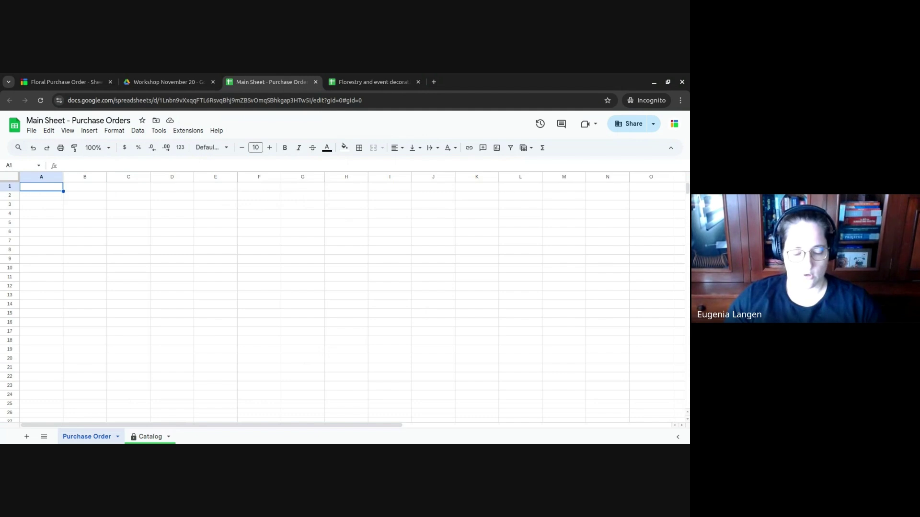
- Enter the headers ID in A1 and Date in B1
type("ID")
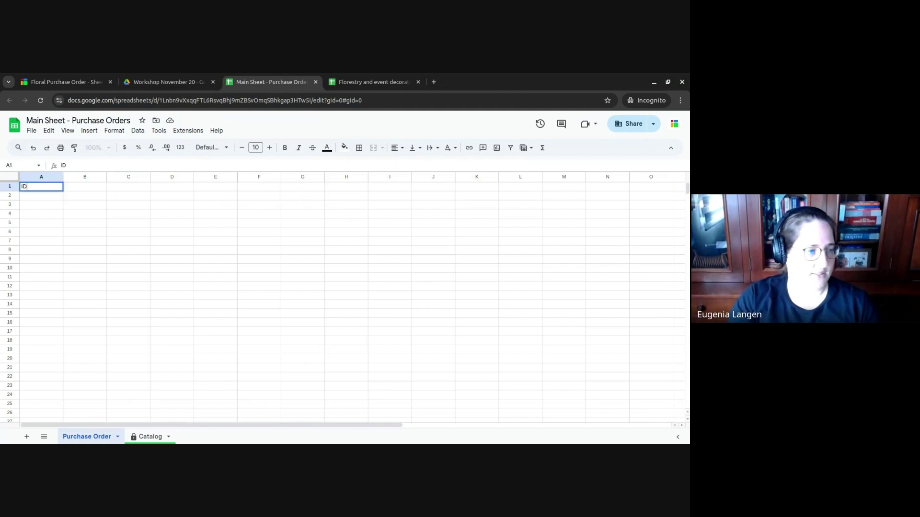
key("Return")
left_click(85, 186)
left_click(41, 187)
left_click(85, 187)
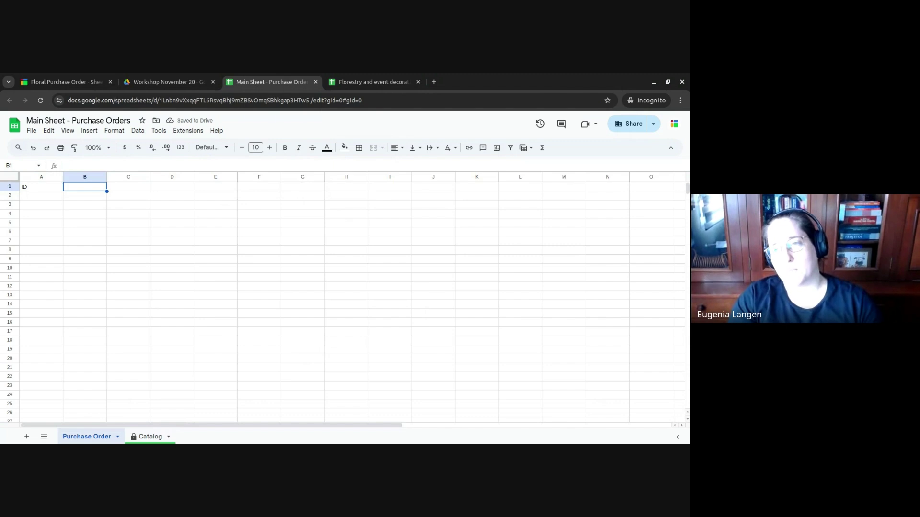
type("Date")
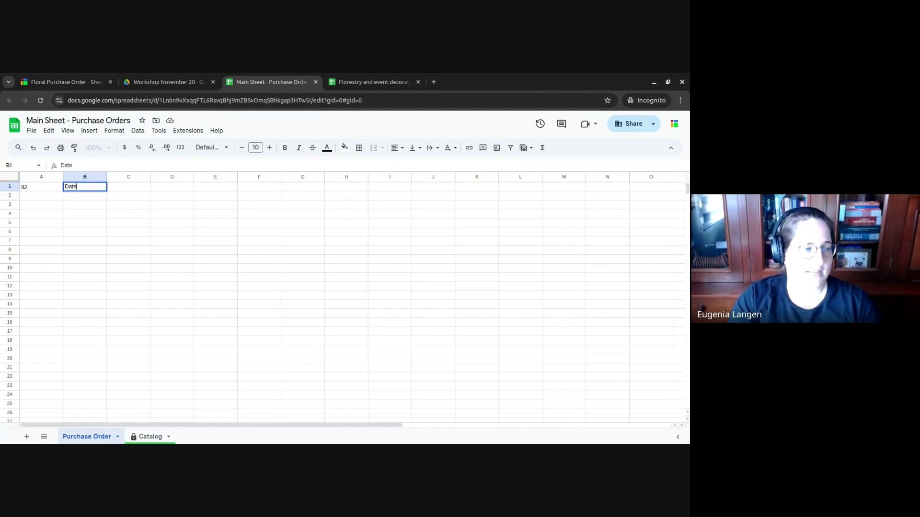
key("Return")
left_click(85, 186)
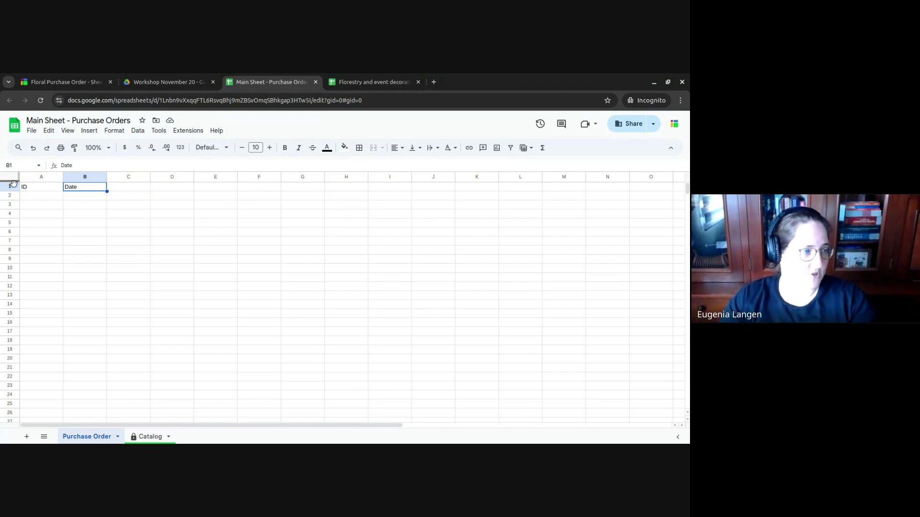
- Add the headers Event Name, Event Date and Venue Address in C1:E1
left_click(111, 187)
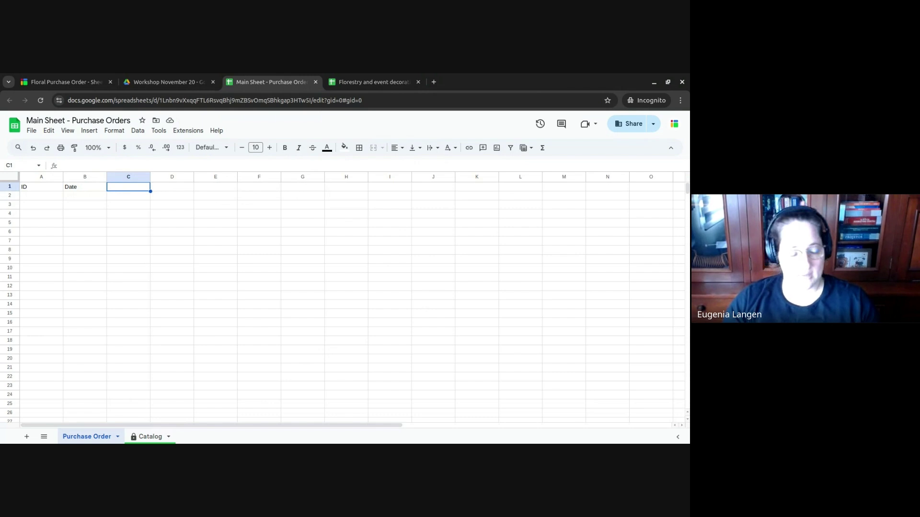
type("E")
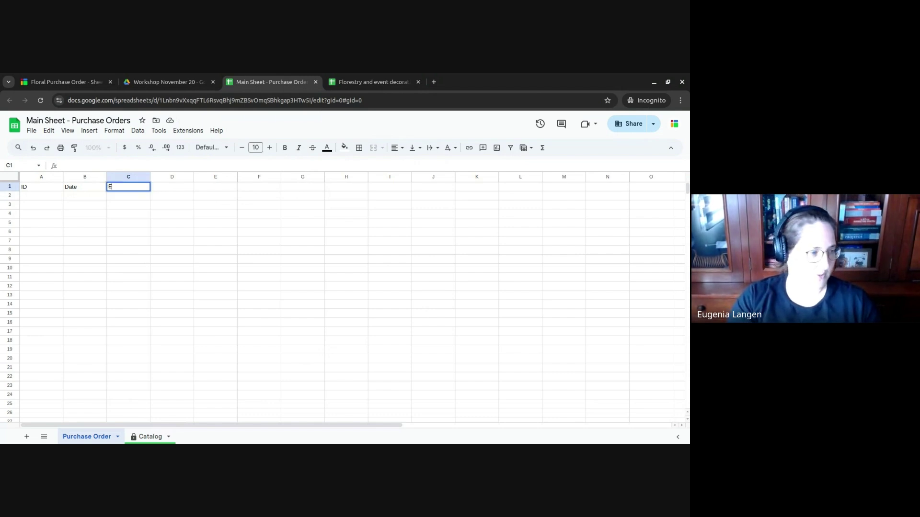
type("vent Name")
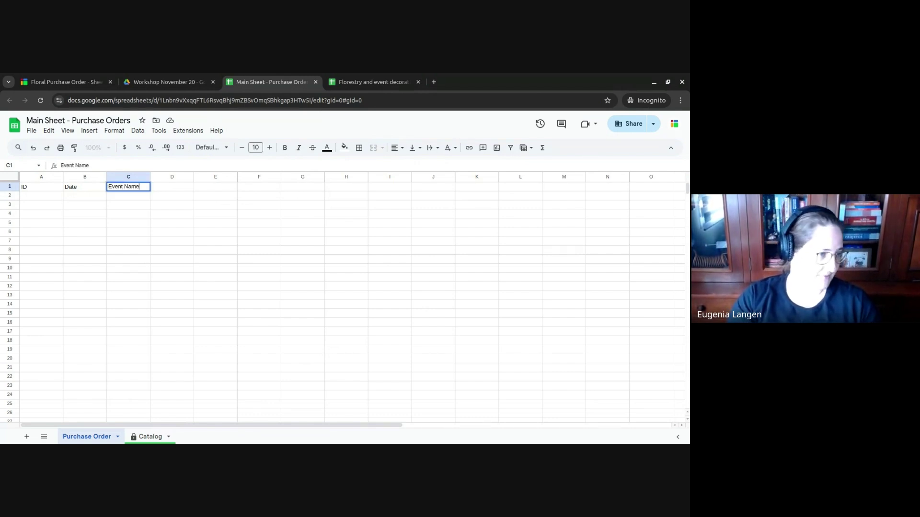
key("Return")
left_click(172, 187)
type("Event Date")
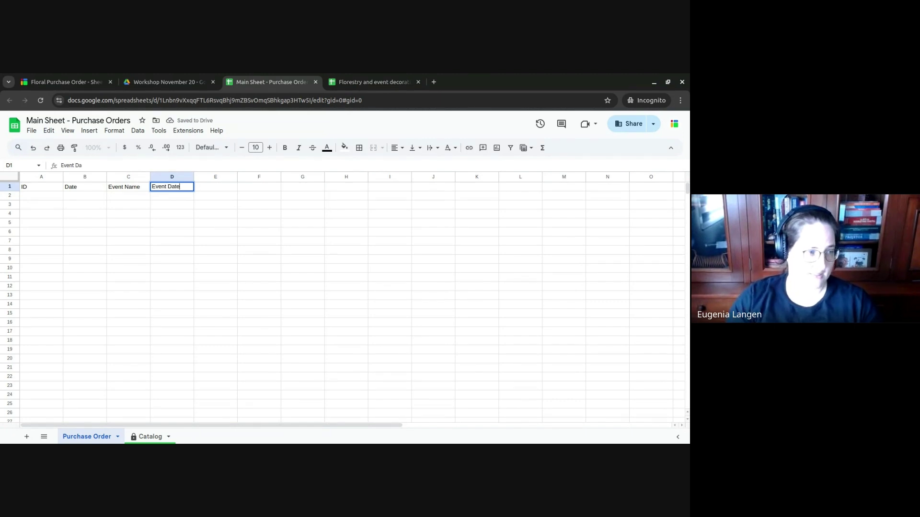
key("Tab")
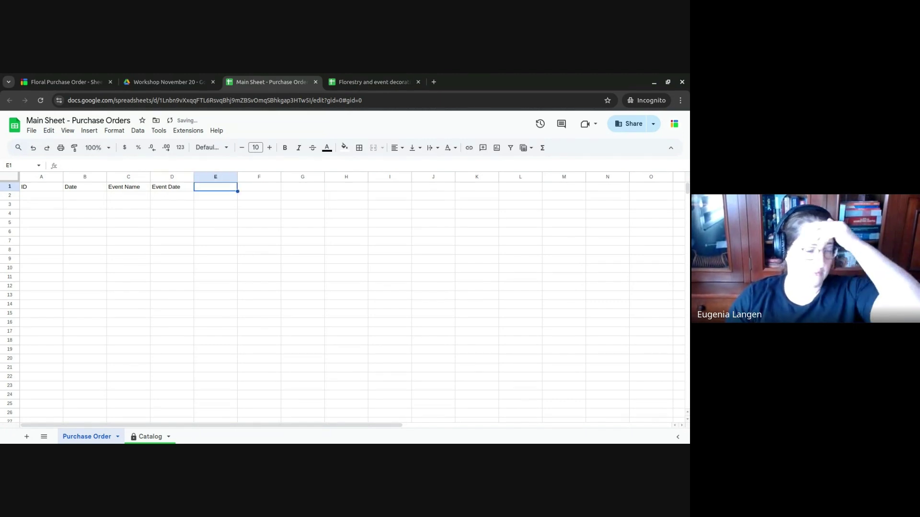
type("Venue Addre")
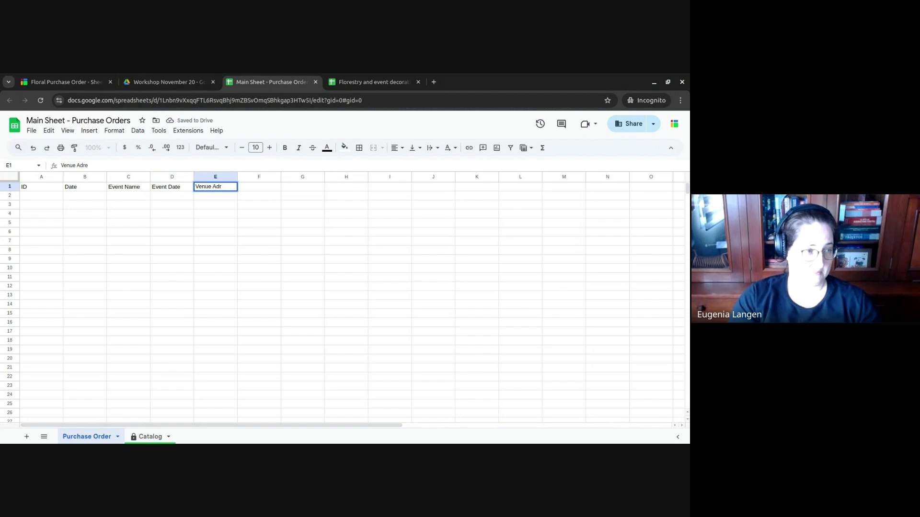
type("ss")
key("Tab")
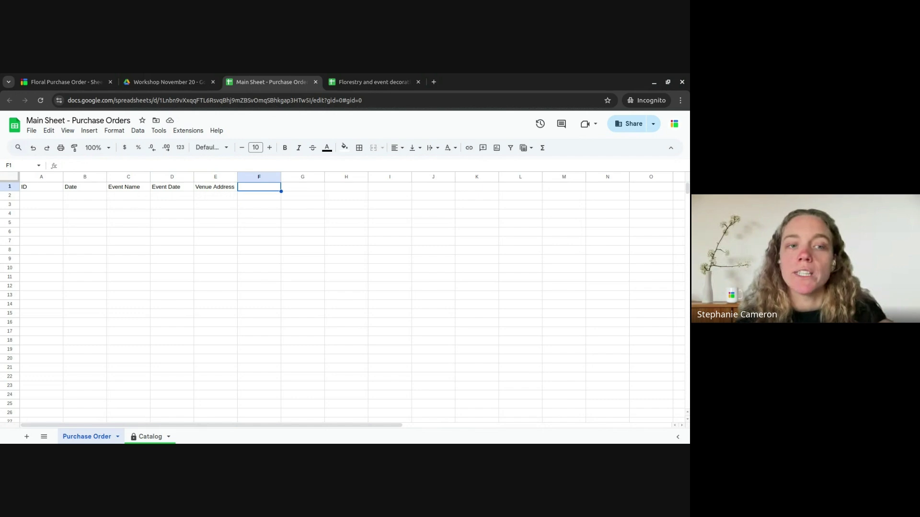
left_click(215, 187)
- Rename the D1 and E1 headers to Delivery Date and Delivery Address
left_click(172, 187)
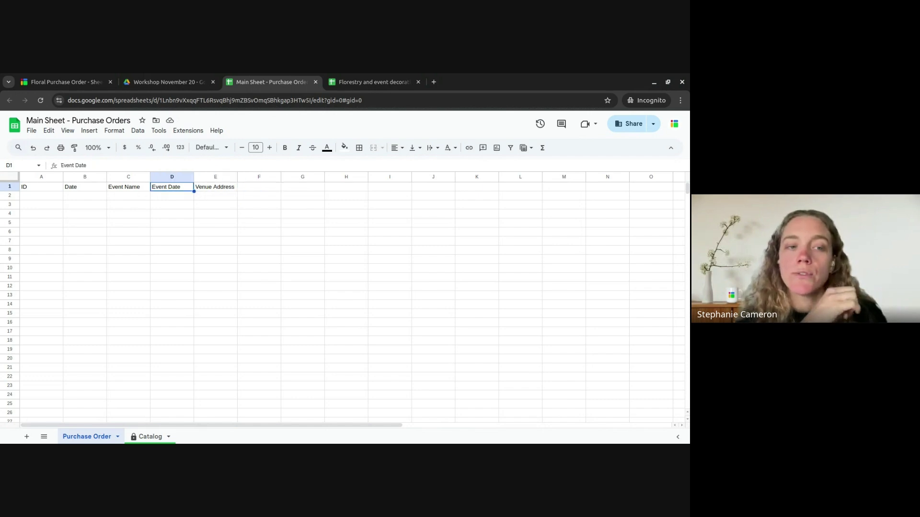
type("Dev")
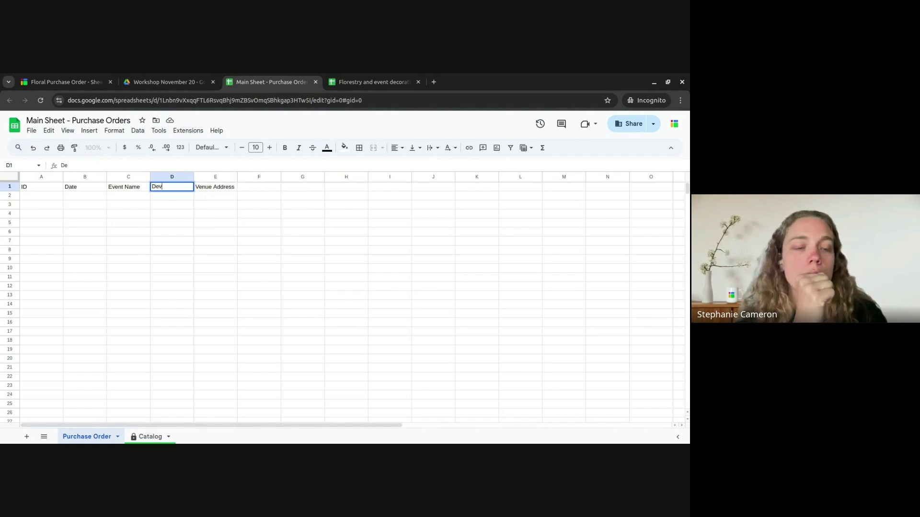
type("ivery Date")
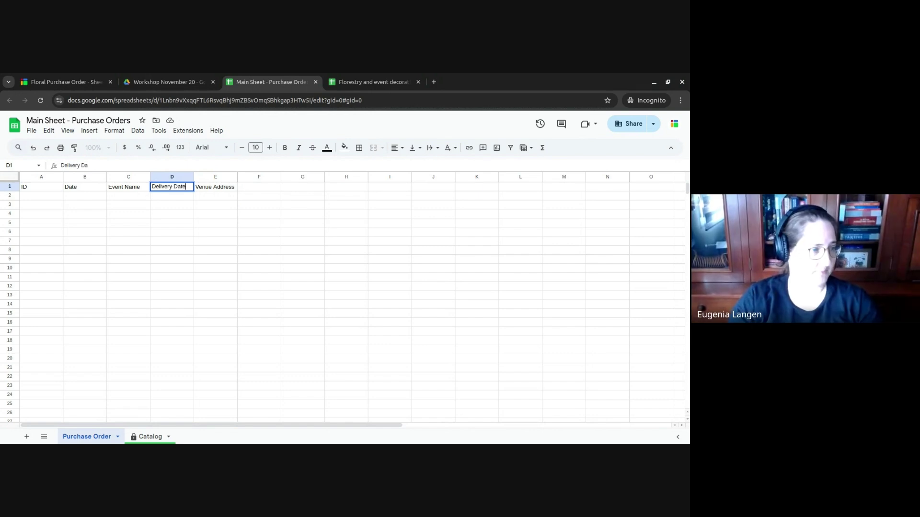
key("Tab")
key("Return")
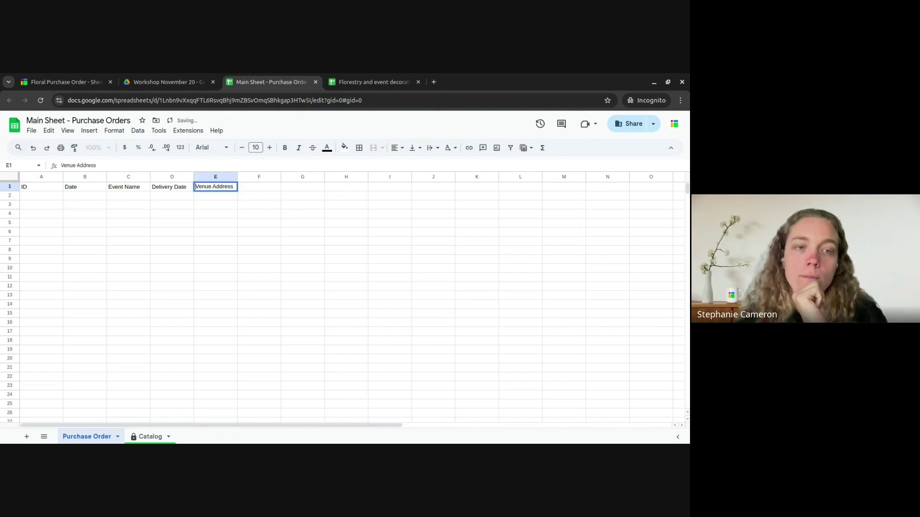
key("ctrl+shift+Right")
type("Deliver")
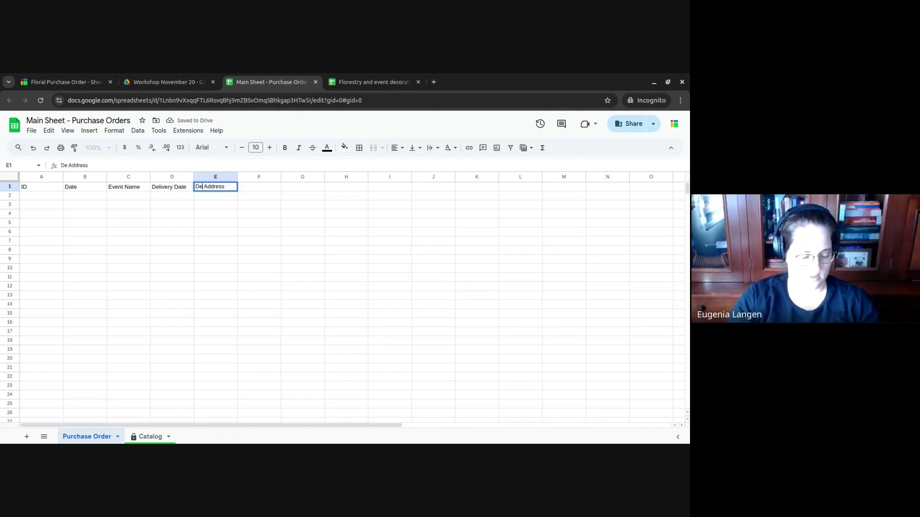
type("y")
key("Tab")
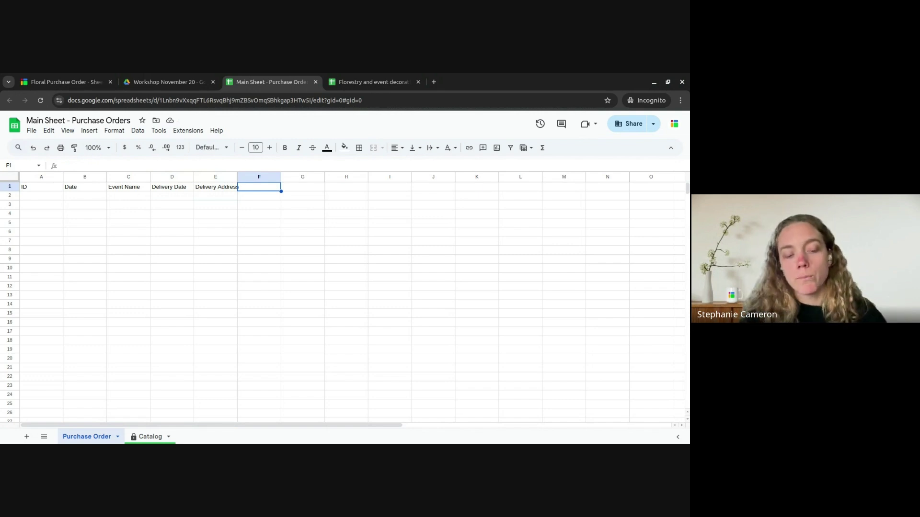
- Add a Requester header in F1
type("Te")
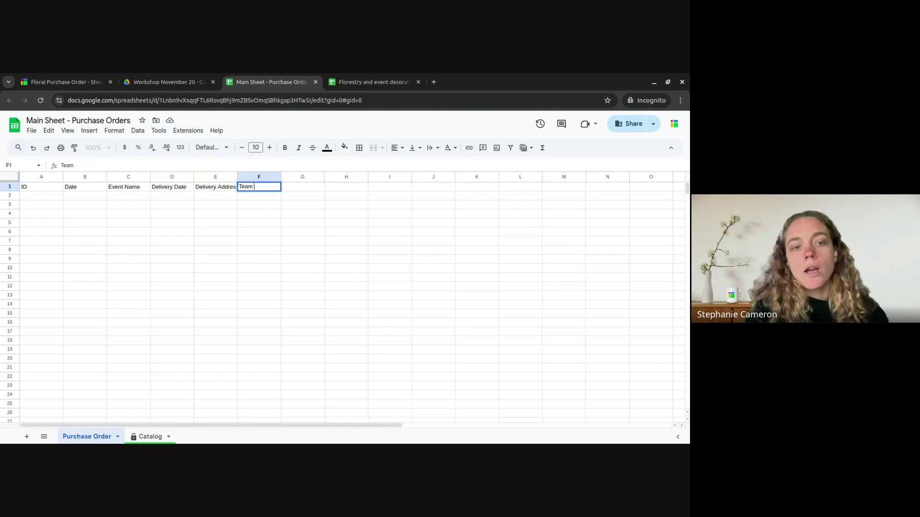
type("am")
key("BackSpace")
key("BackSpace")
key("BackSpace")
key("BackSpace")
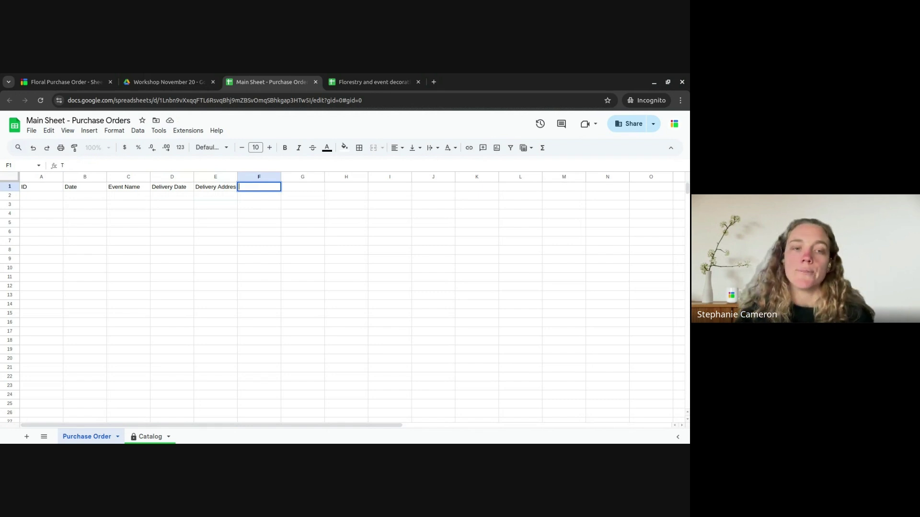
type("Requester")
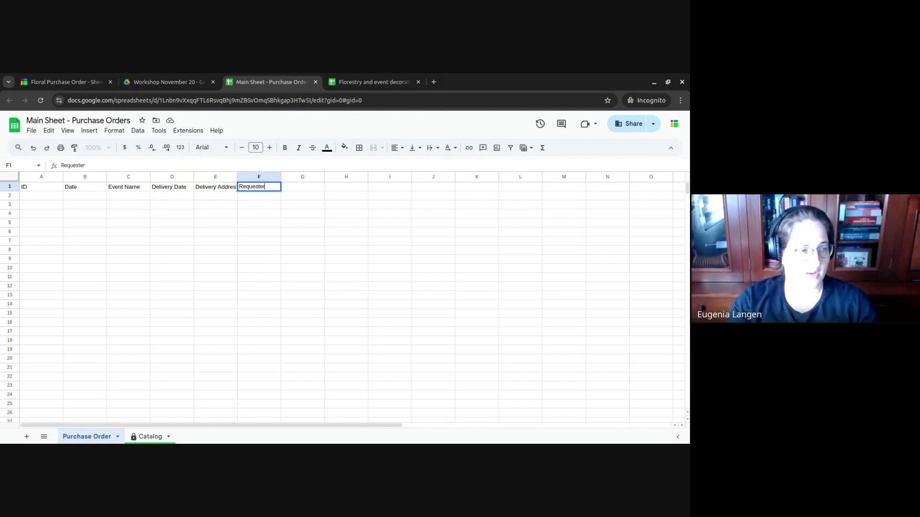
key("Return")
left_click(302, 186)
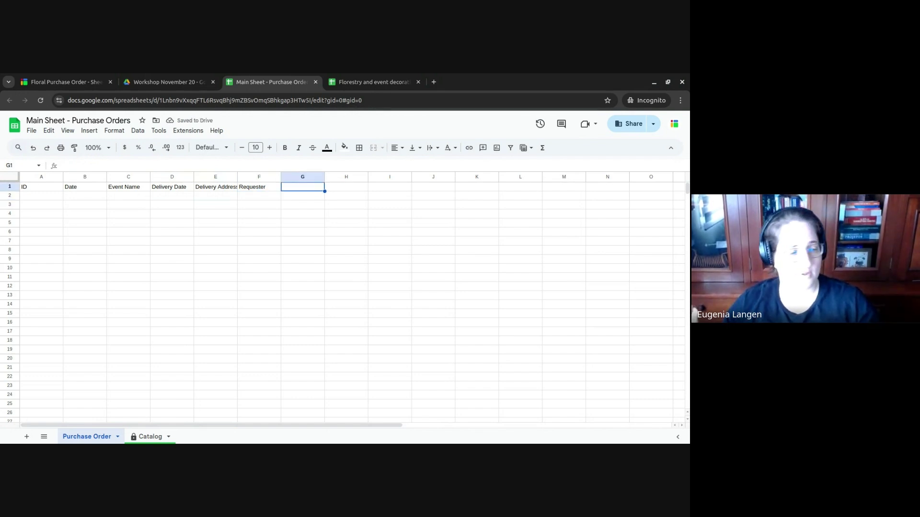
left_click(259, 187)
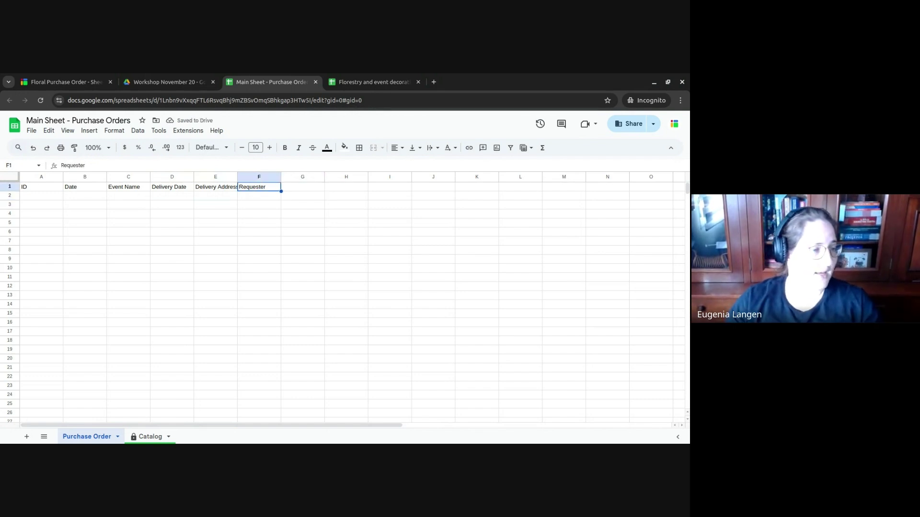
left_click(303, 187)
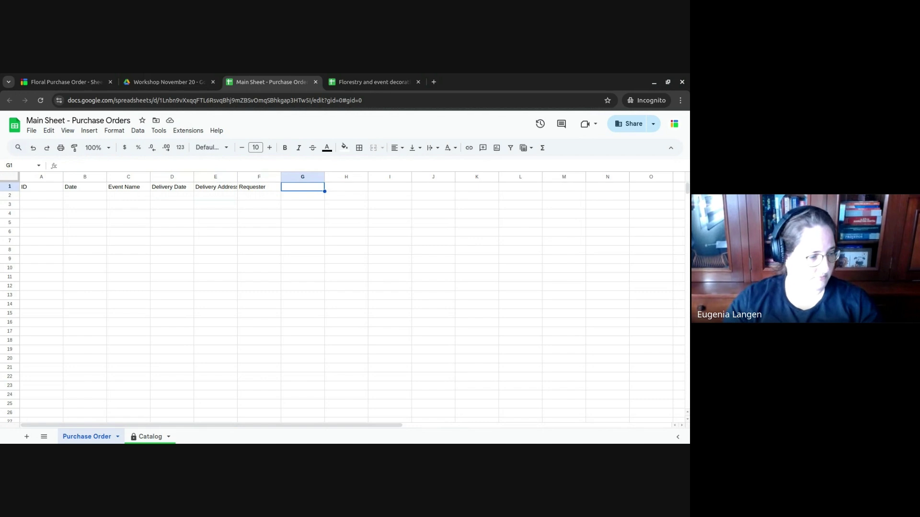
- After checking the Catalog sheet, add Type in G1 and Flower in H1
left_click(150, 436)
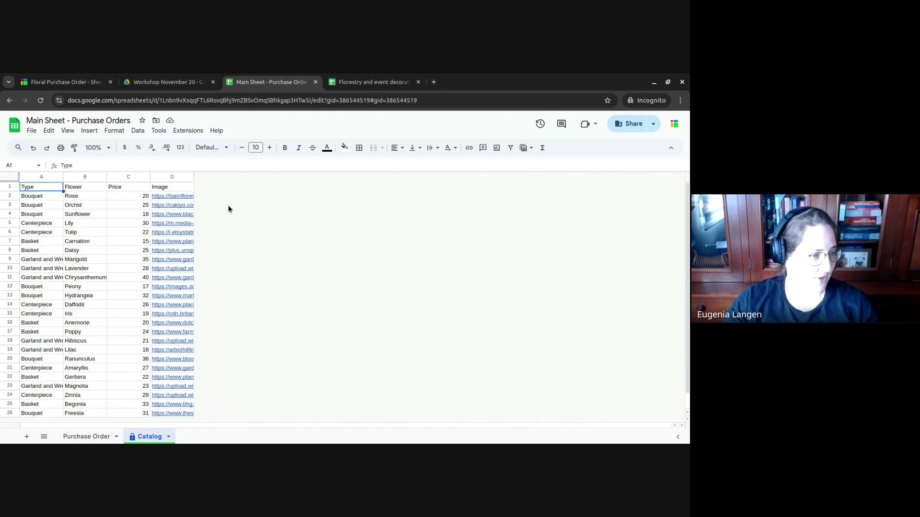
left_click(93, 440)
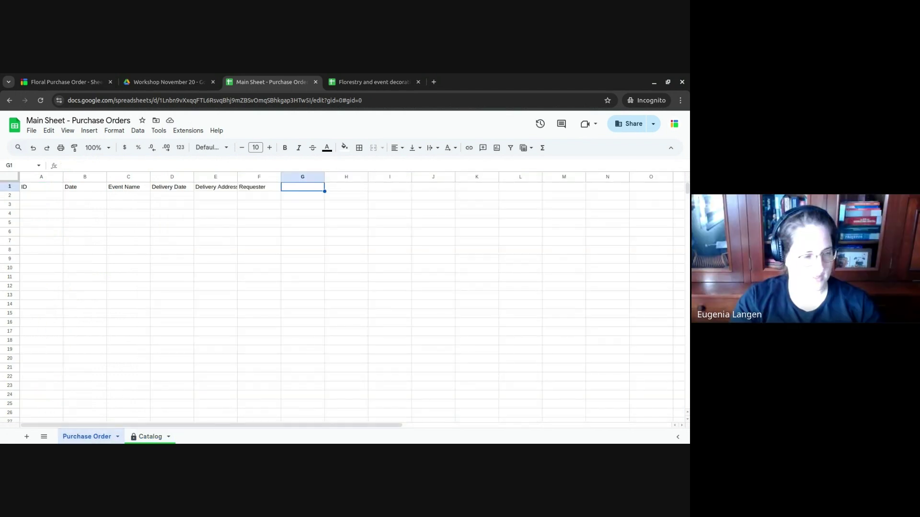
type("Type")
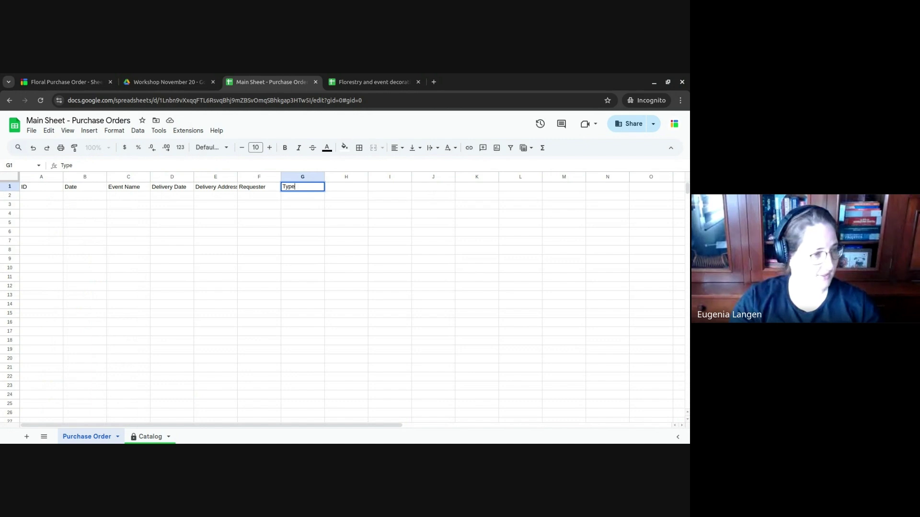
key("Tab")
type("Flow")
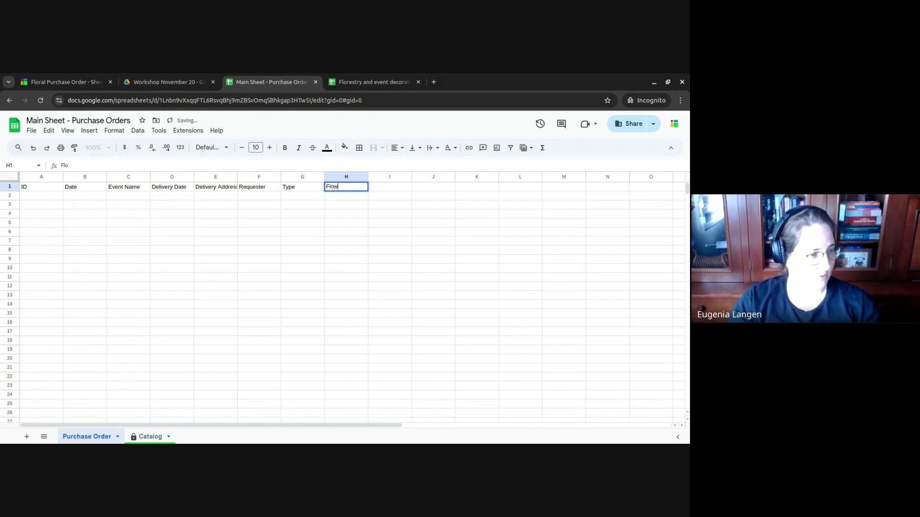
type("er")
key("Tab")
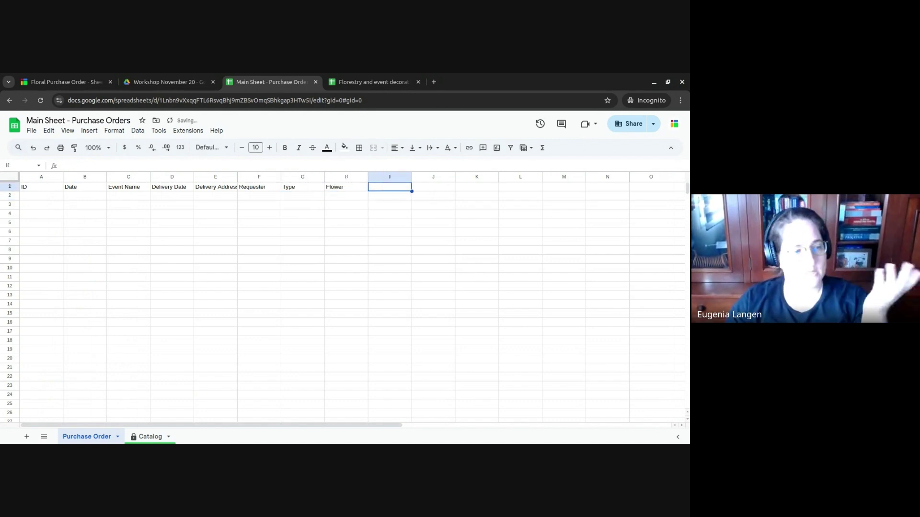
key("Left")
key("Left")
key("Left")
key("Left")
key("Left")
key("Left")
key("Left")
key("Left")
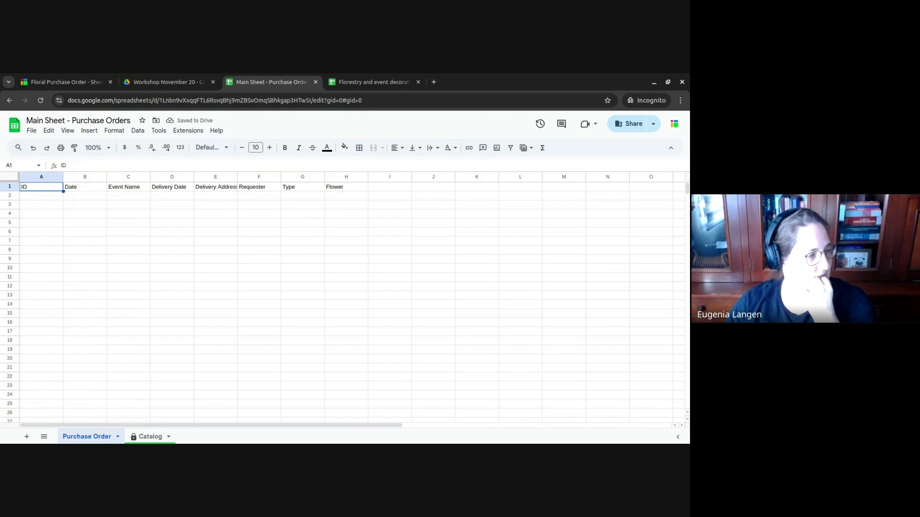
key("Right")
key("Right")
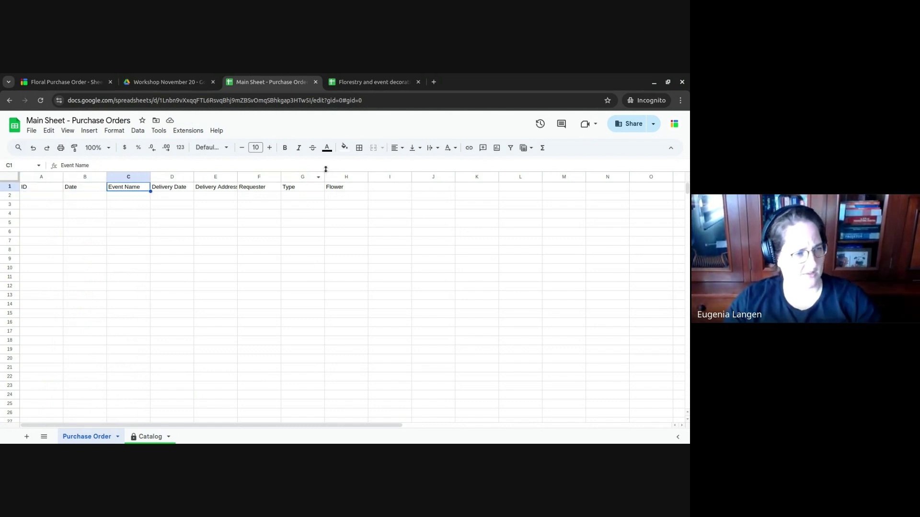
- Rename the untitled Sheetgo form to 'Purchase Order'
left_click(96, 77)
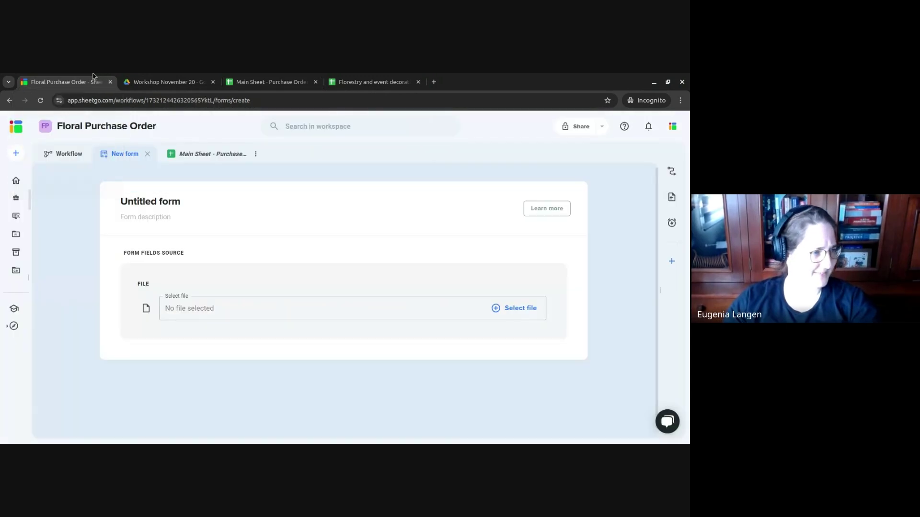
triple_click(175, 203)
type("P")
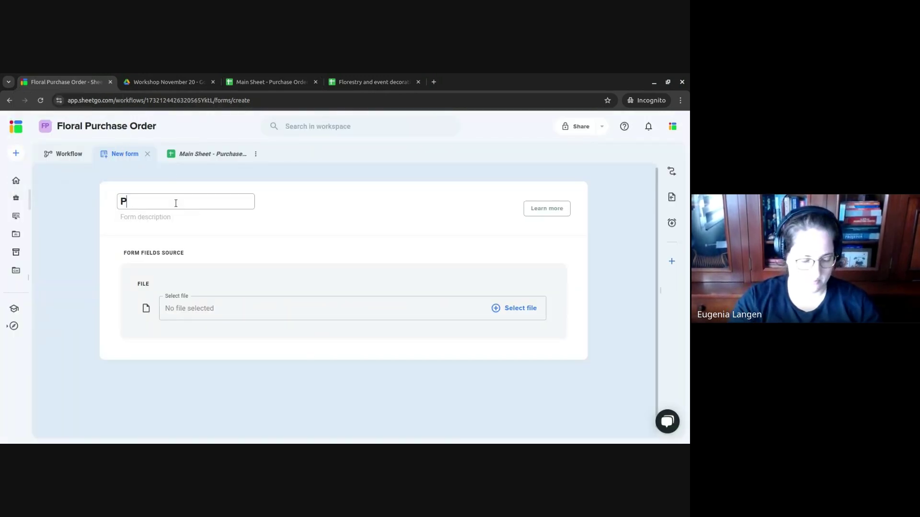
type("urchase Order")
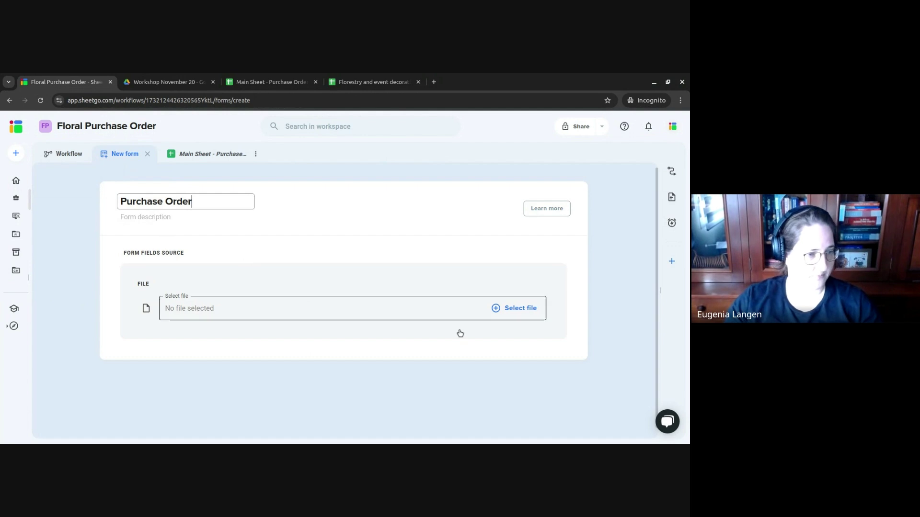
- Source the form from the Purchase Order tab of Main Sheet - Purchase Orders and preview its fields
left_click(519, 312)
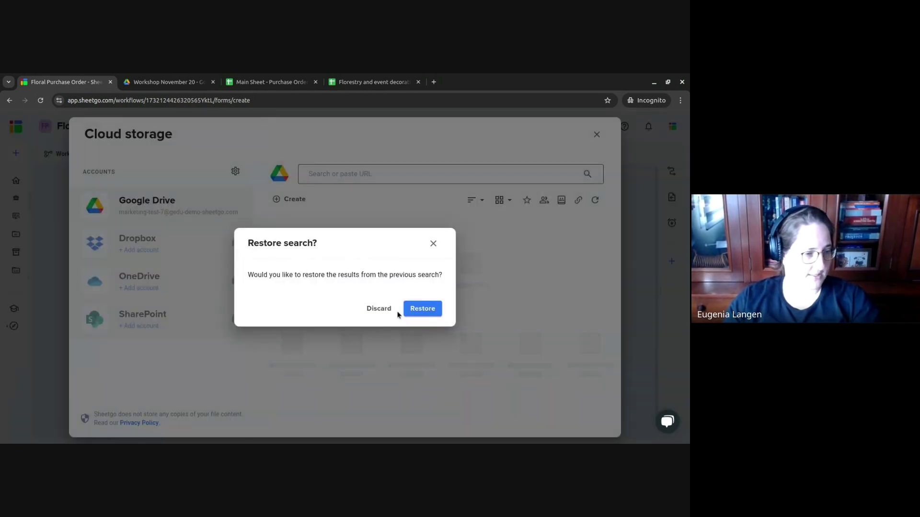
left_click(379, 309)
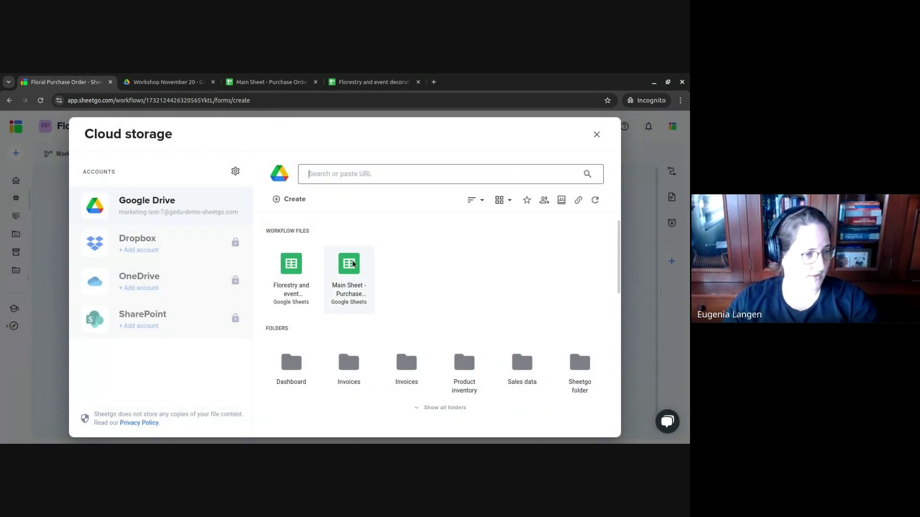
left_click(347, 277)
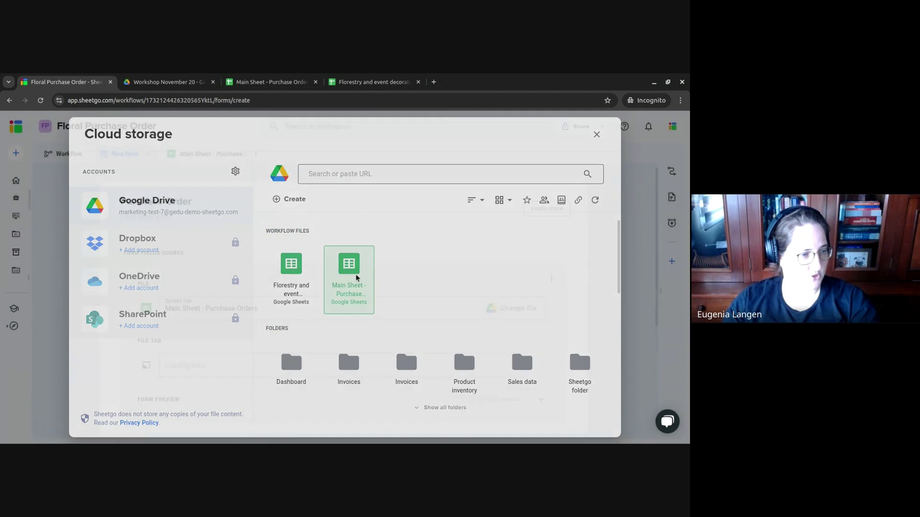
scroll(525, 340, "down", 3)
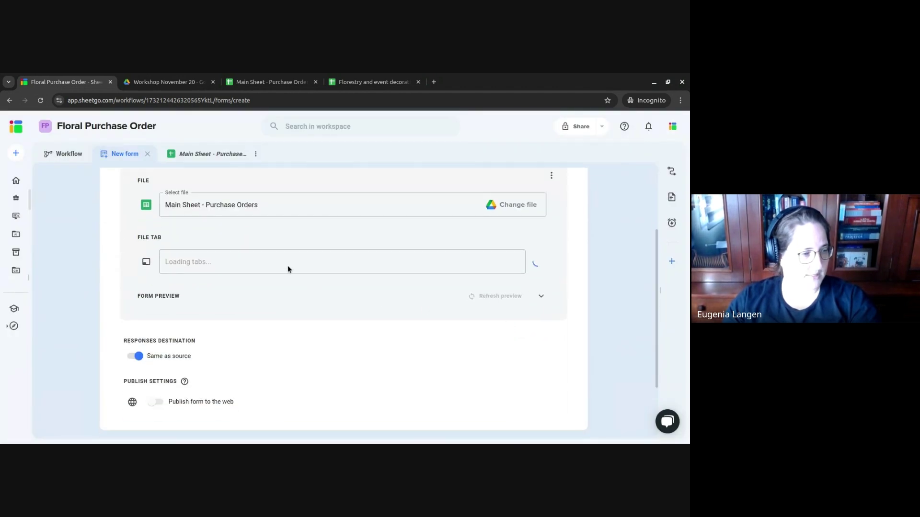
left_click(294, 262)
left_click(295, 263)
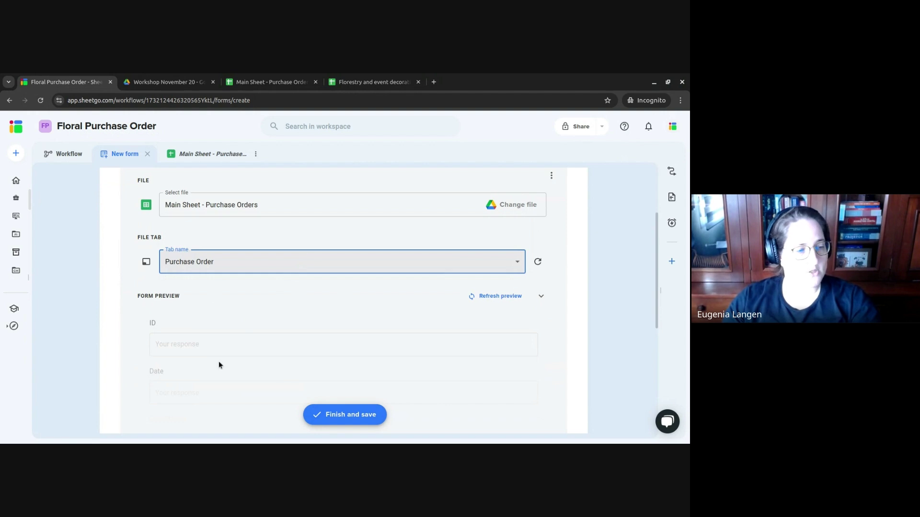
scroll(295, 342, "down", 1)
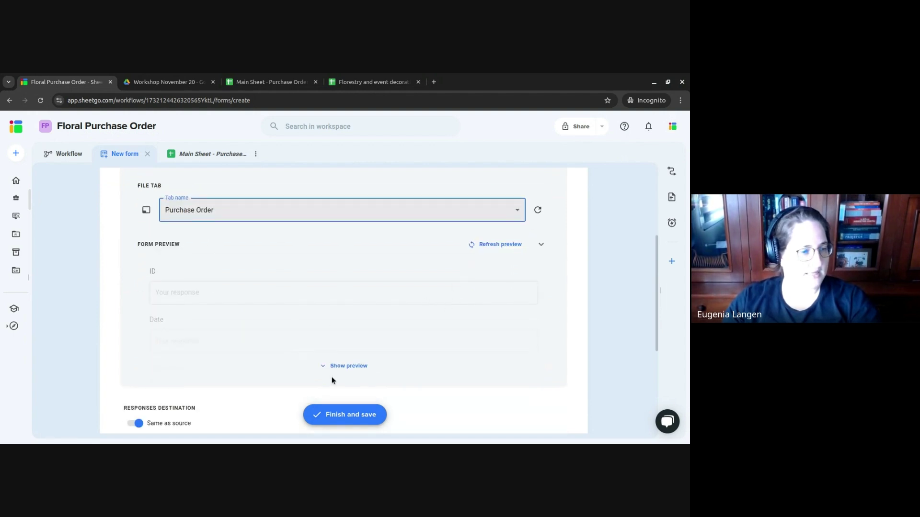
left_click(344, 365)
scroll(373, 331, "down", 5)
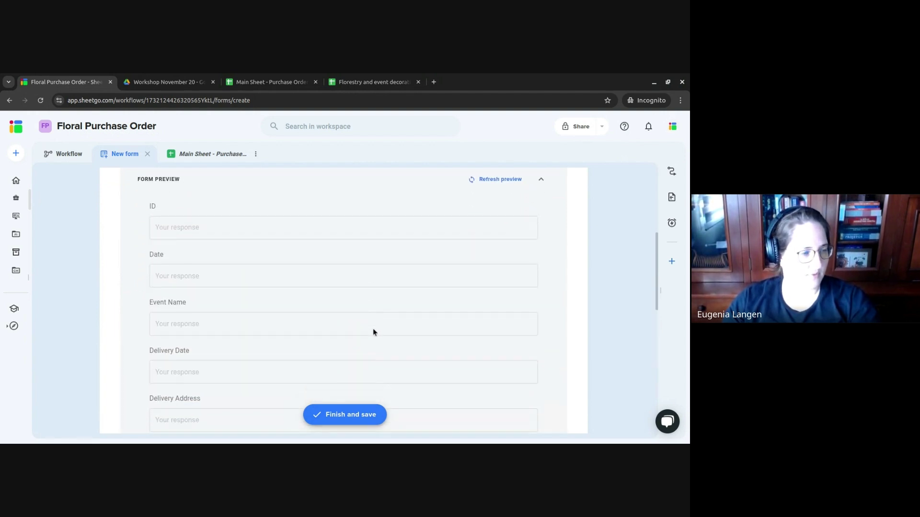
scroll(373, 330, "up", 4)
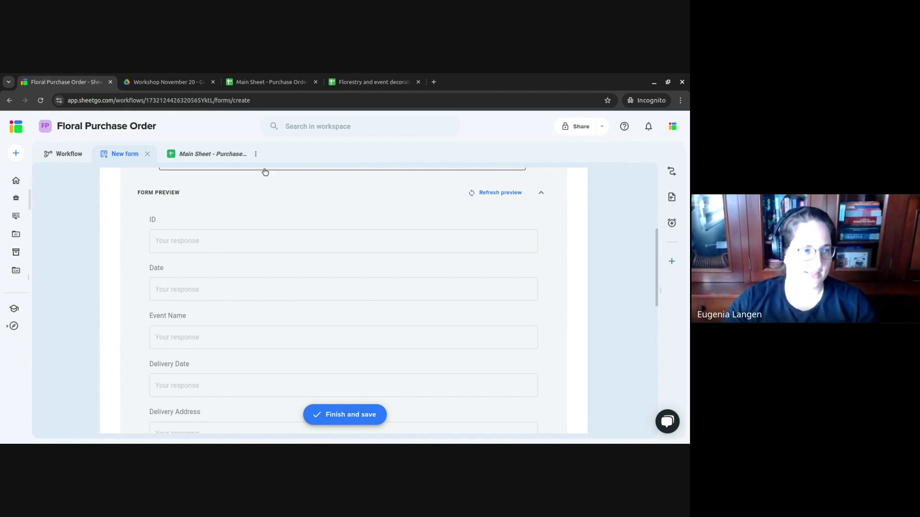
left_click(271, 82)
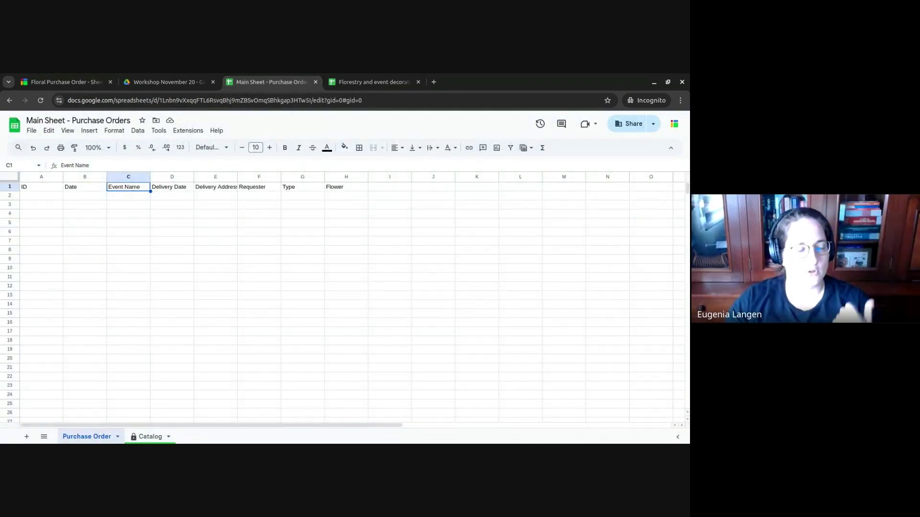
- Edit the B1 header, leaving it reading plain Date
key("Left")
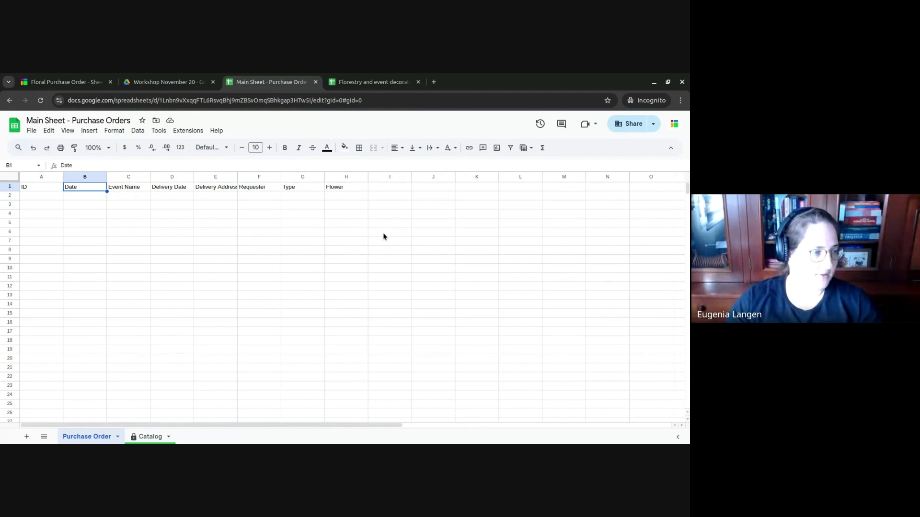
key("Return")
left_click(383, 233)
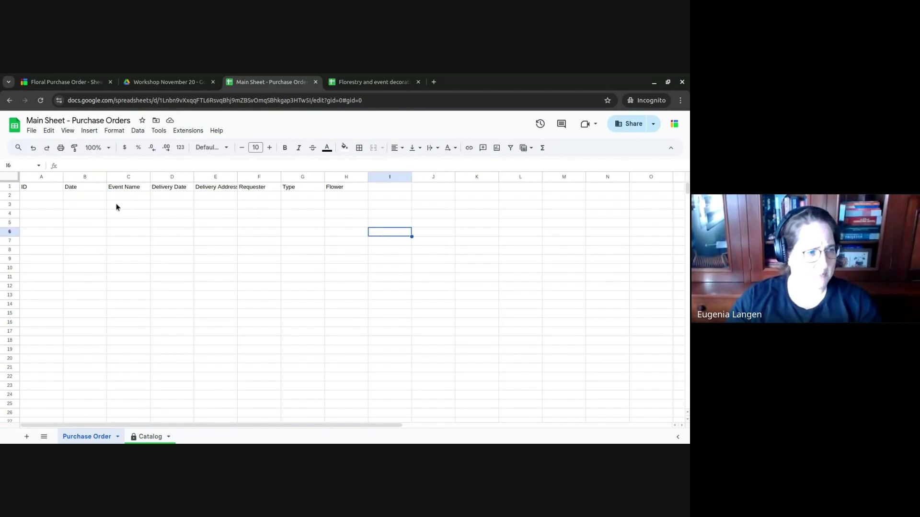
left_click(79, 188)
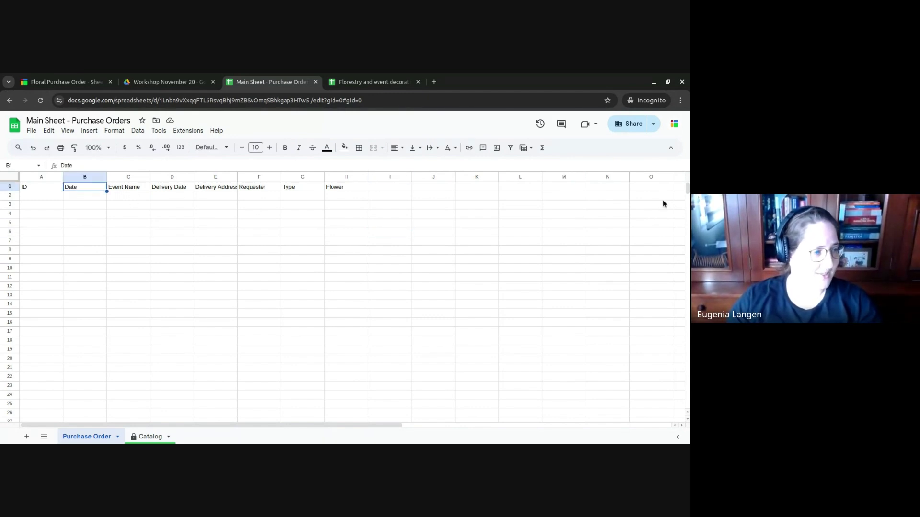
key("Return")
type("[")
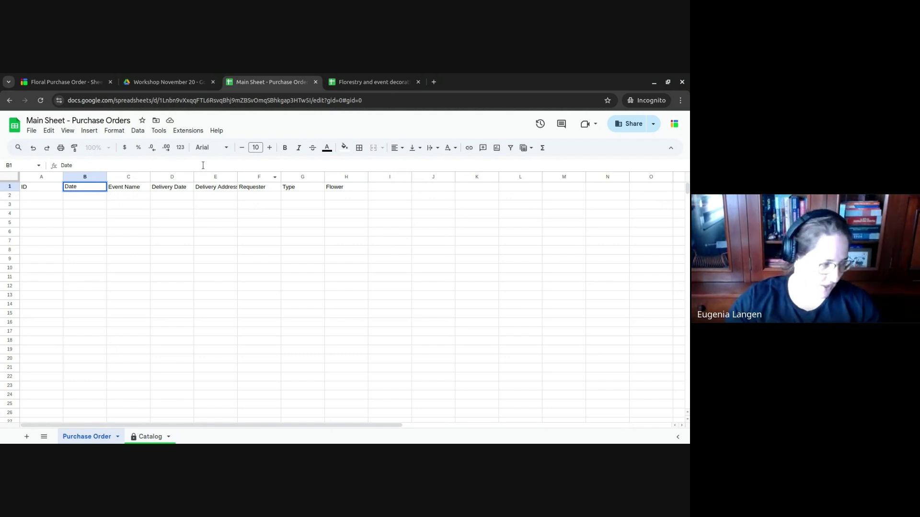
key("BackSpace")
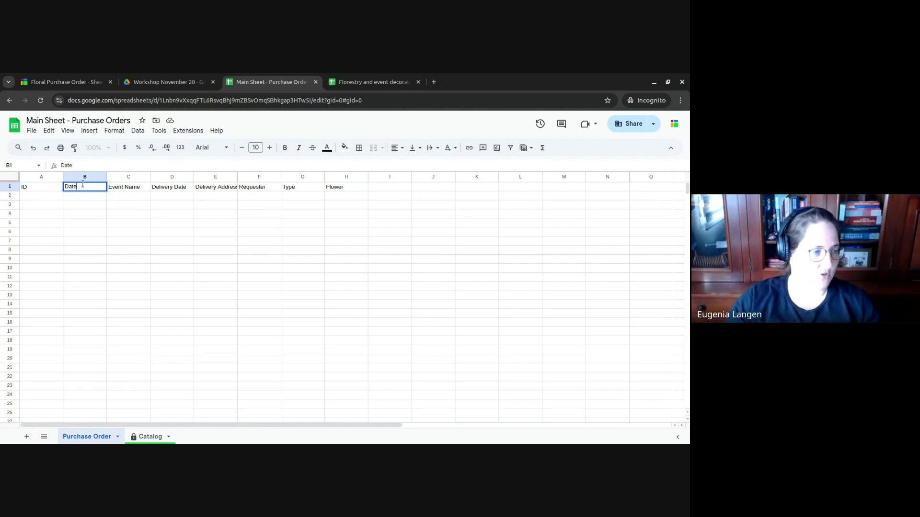
left_click(91, 214)
- Apply the Date number format to B2:B1000 under the Date header
left_click(87, 178)
left_click(83, 187, "ctrl")
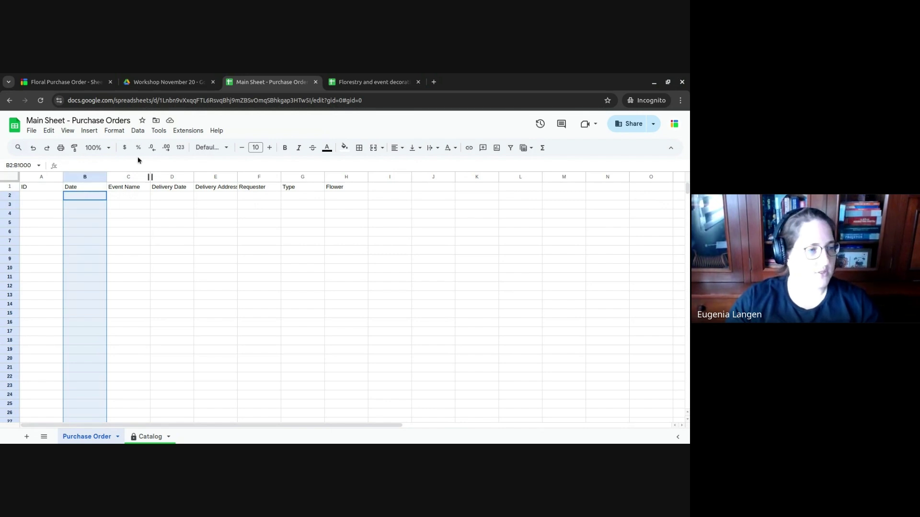
left_click(122, 134)
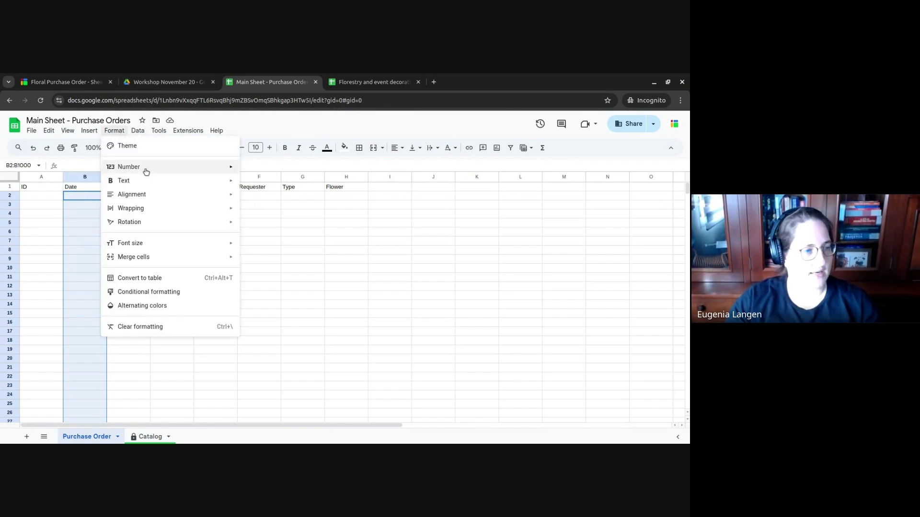
mouse_move(145, 169)
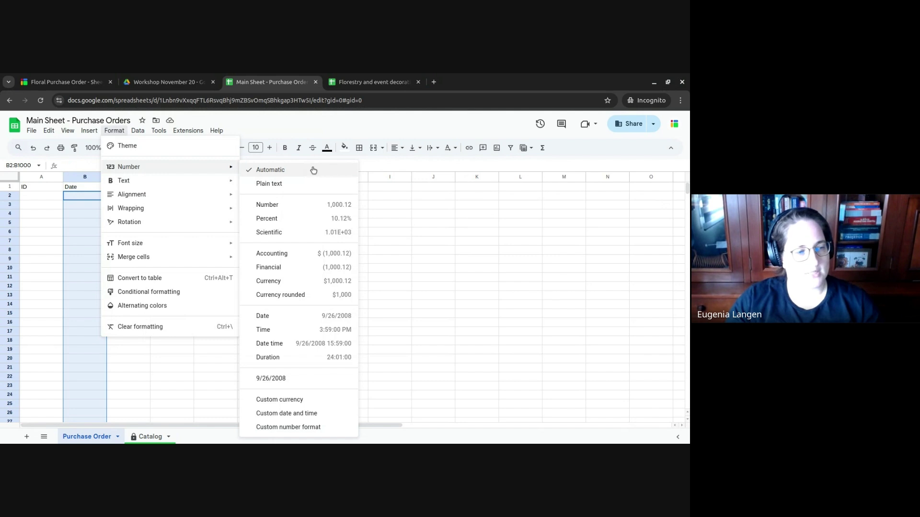
left_click(312, 318)
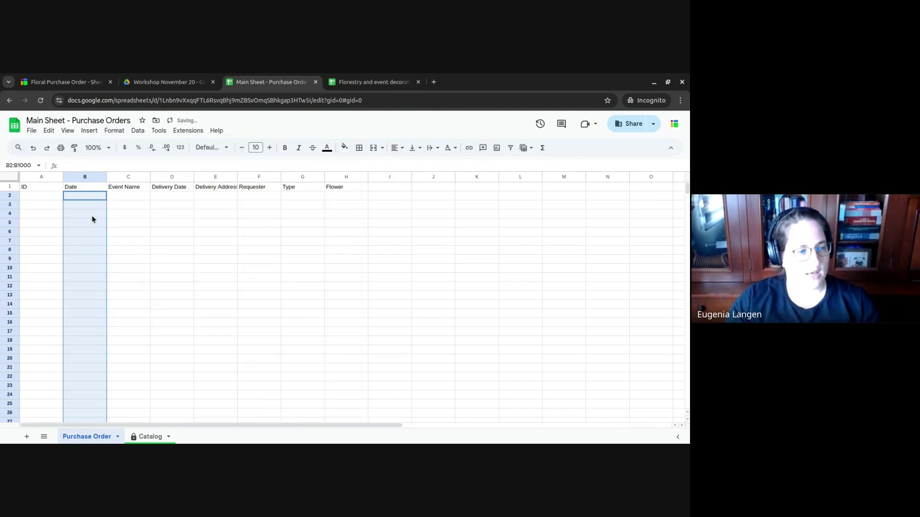
right_click(94, 288)
- Add a data validation rule requiring a valid date in column B
mouse_move(187, 437)
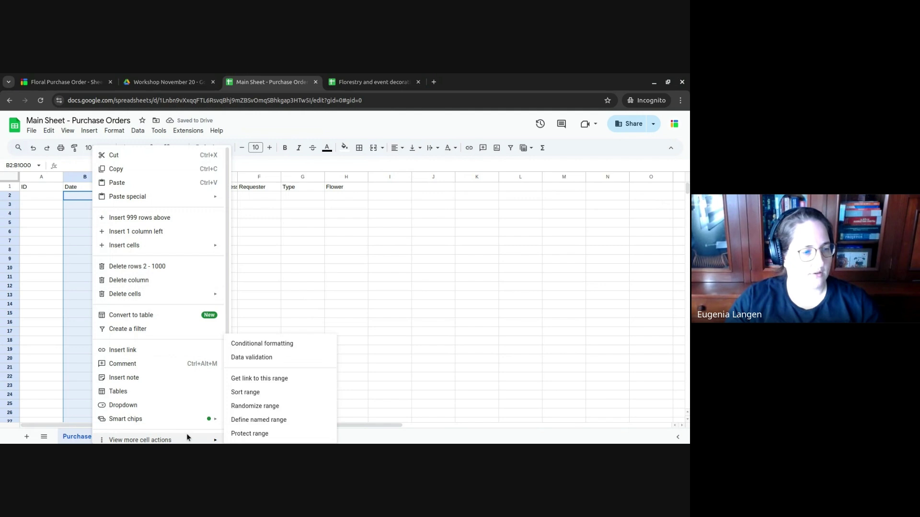
left_click(270, 357)
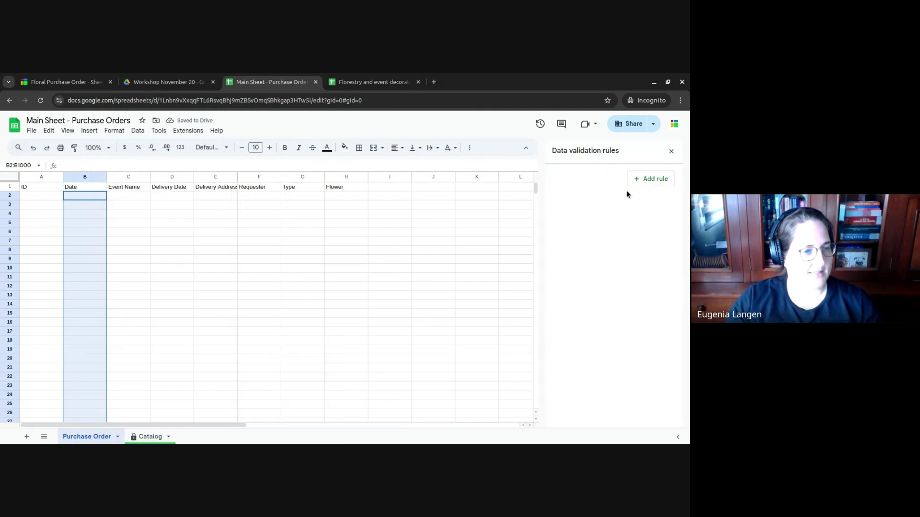
left_click(637, 180)
left_click(627, 225)
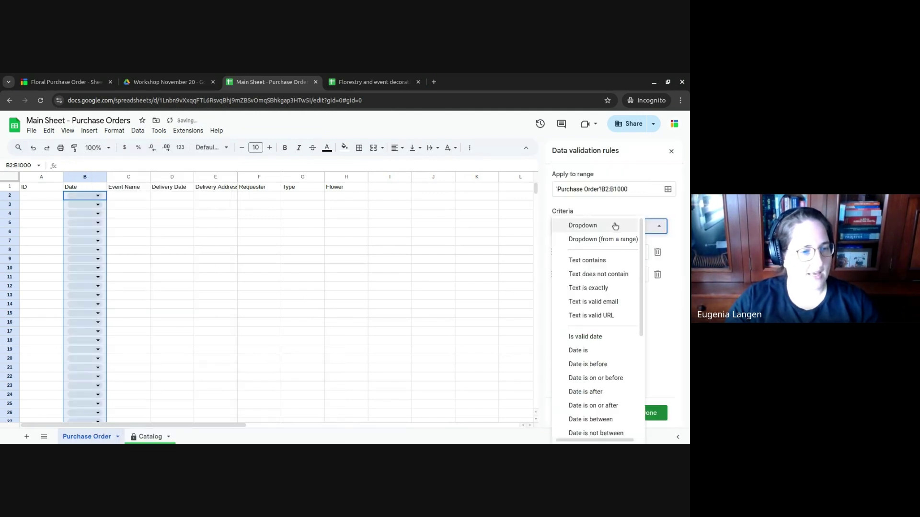
left_click(581, 340)
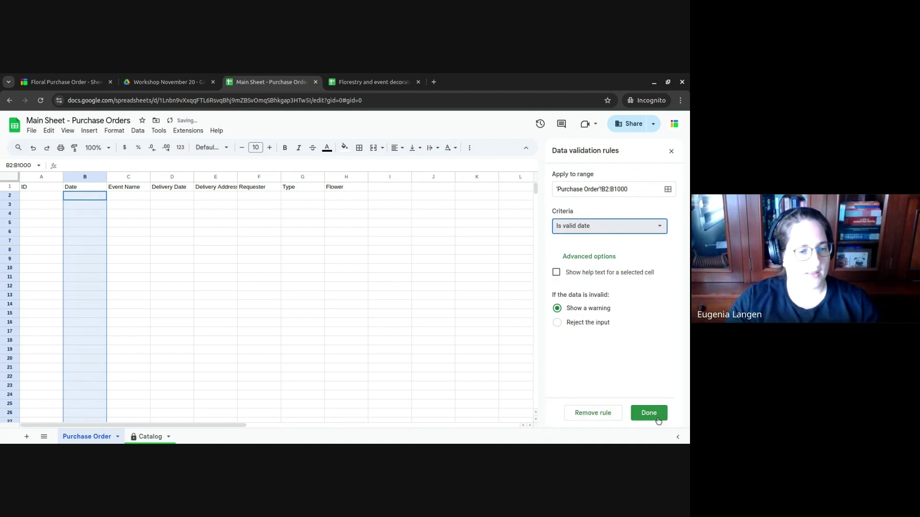
left_click(653, 414)
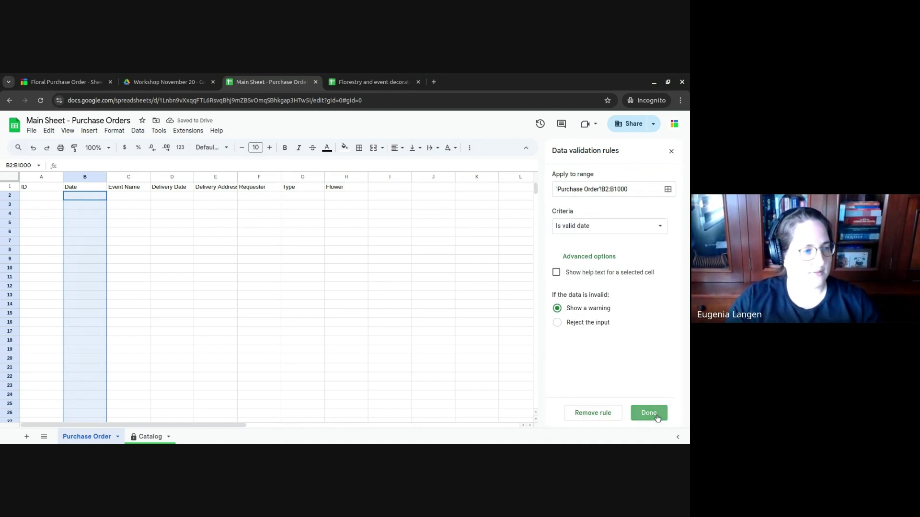
- Enter the test date 11/21/2024 in B2 via the date picker
left_click(142, 205)
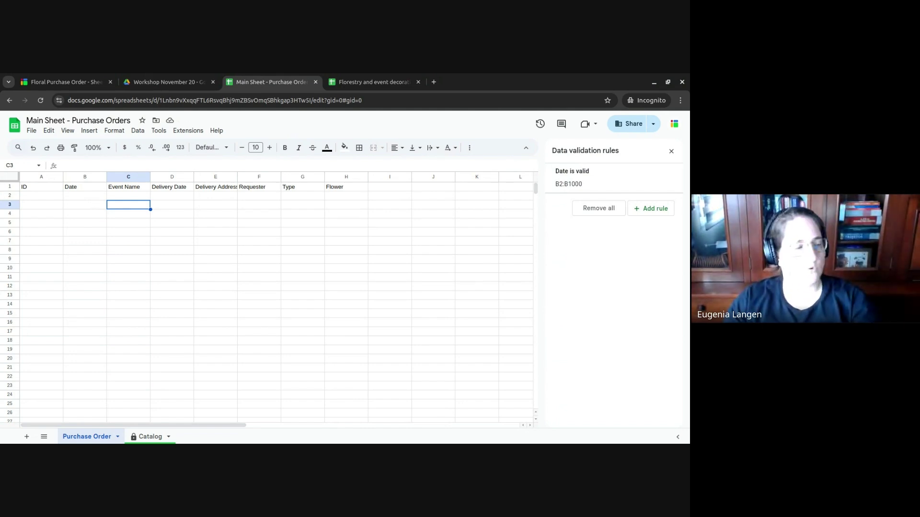
left_click(93, 198)
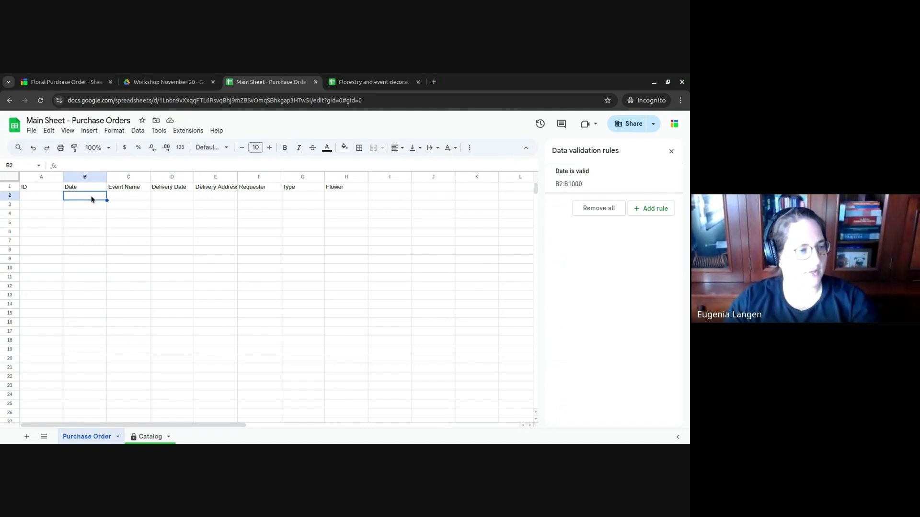
double_click(92, 198)
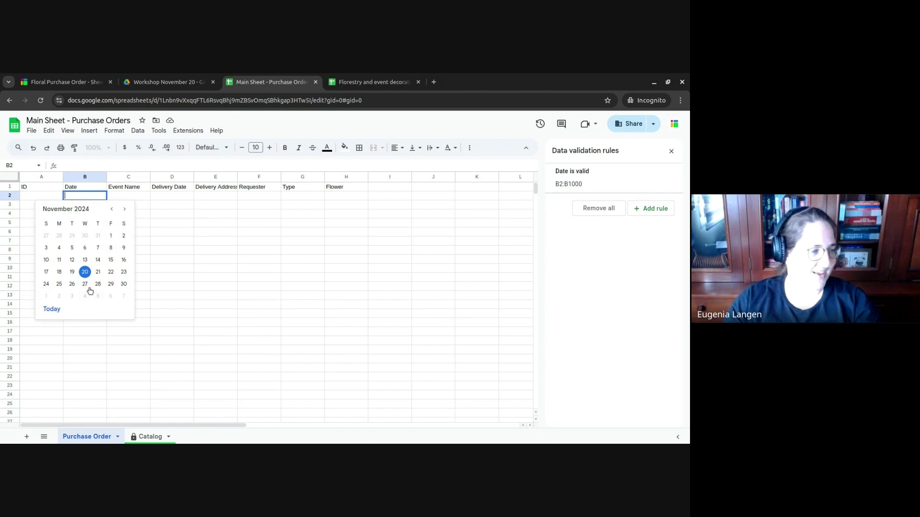
left_click(97, 271)
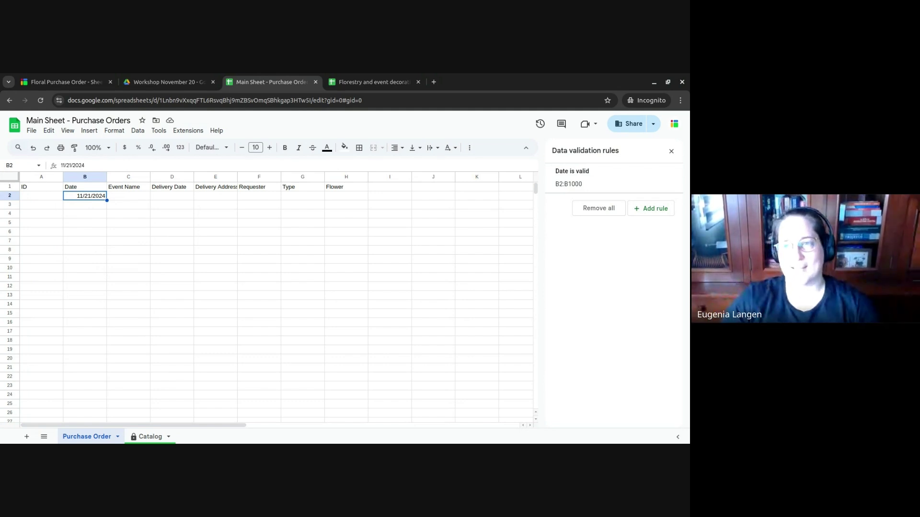
left_click(83, 78)
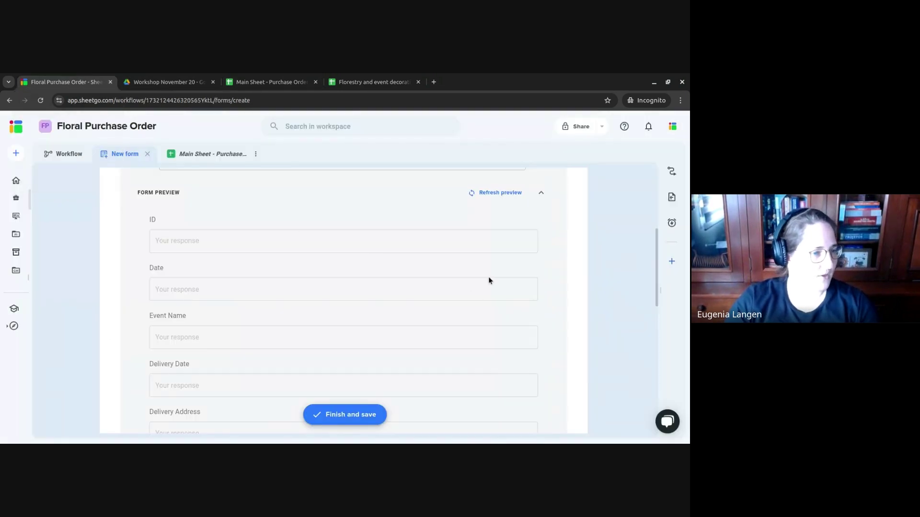
- Refresh the preview to pick up the date rule, then Finish and save the Purchase Order form
scroll(487, 277, "up", 5)
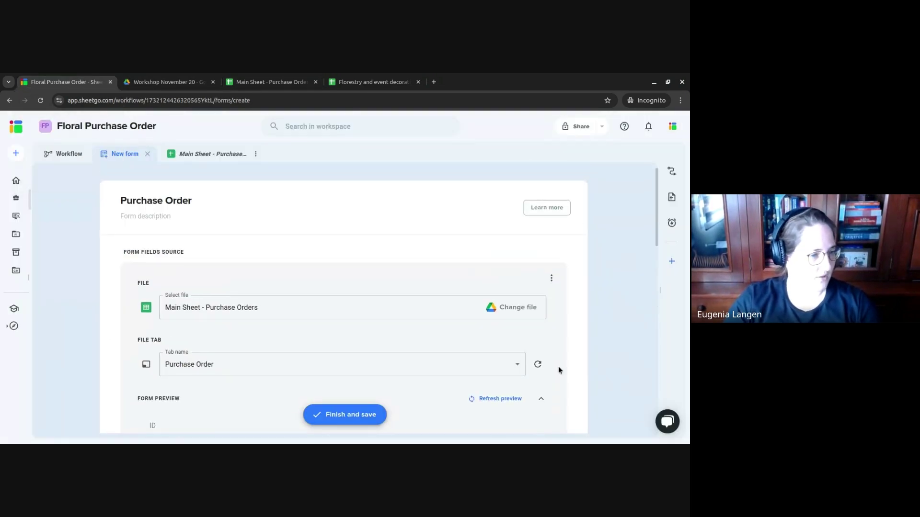
scroll(559, 369, "down", 3)
left_click(500, 245)
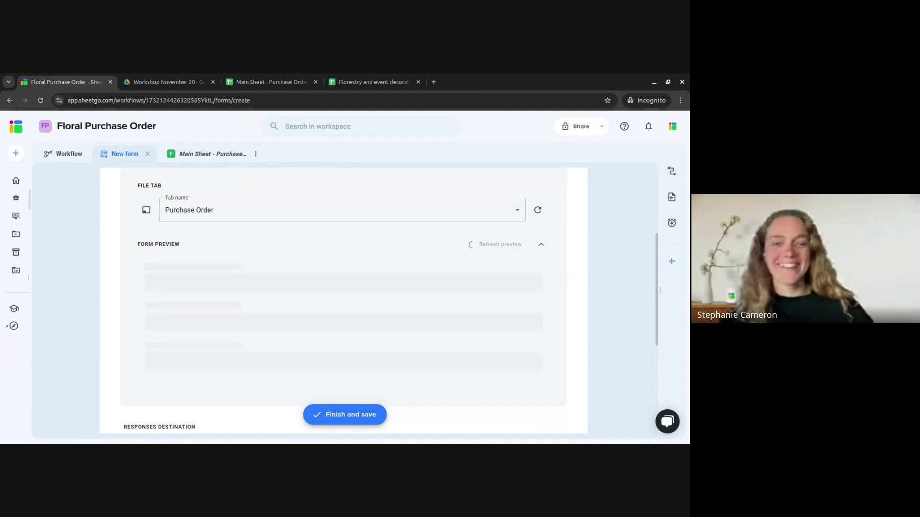
scroll(557, 275, "down", 3)
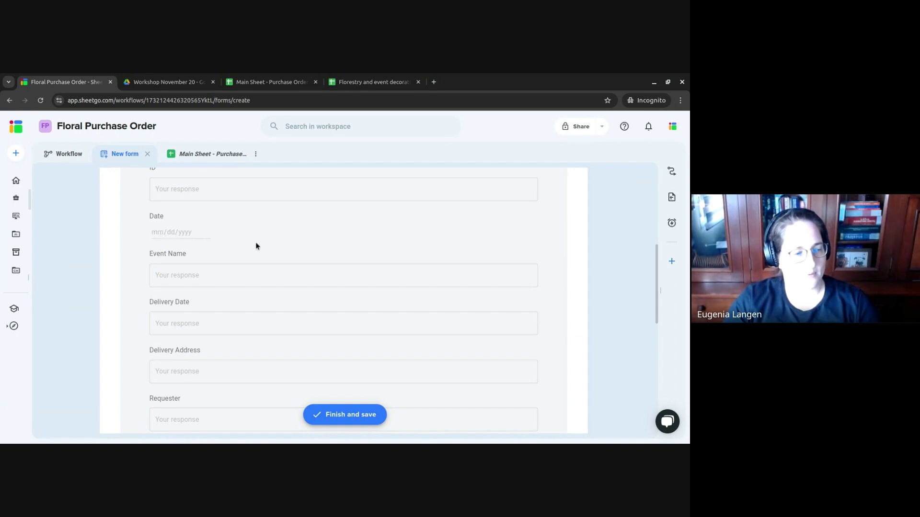
scroll(255, 249, "down", 5)
scroll(254, 248, "up", 8)
scroll(210, 307, "down", 8)
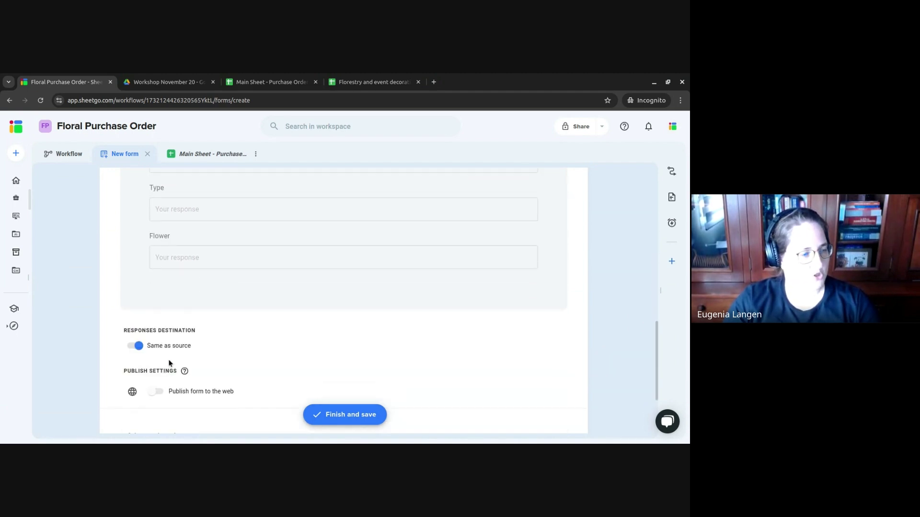
left_click(370, 415)
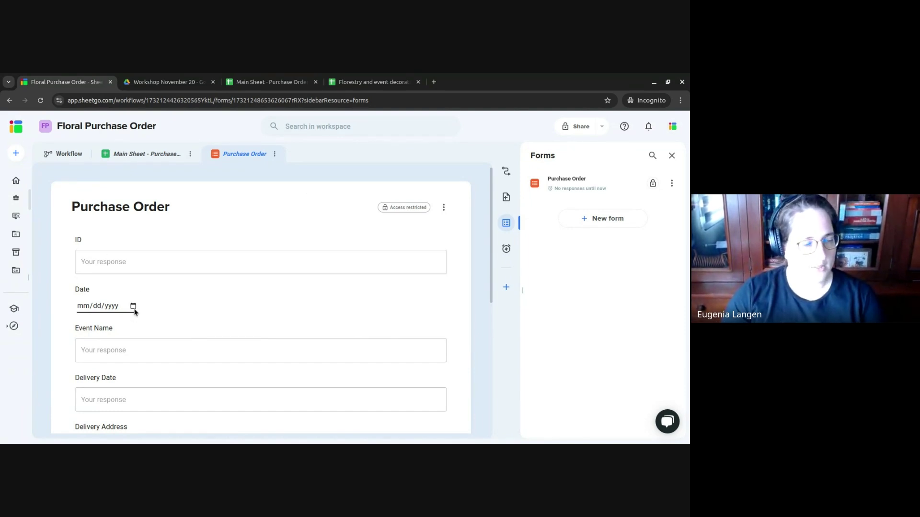
left_click(287, 82)
- Change the headers to 'Date [default:today]' in B1 and 'ID [hidden]' in A1
left_click(95, 190)
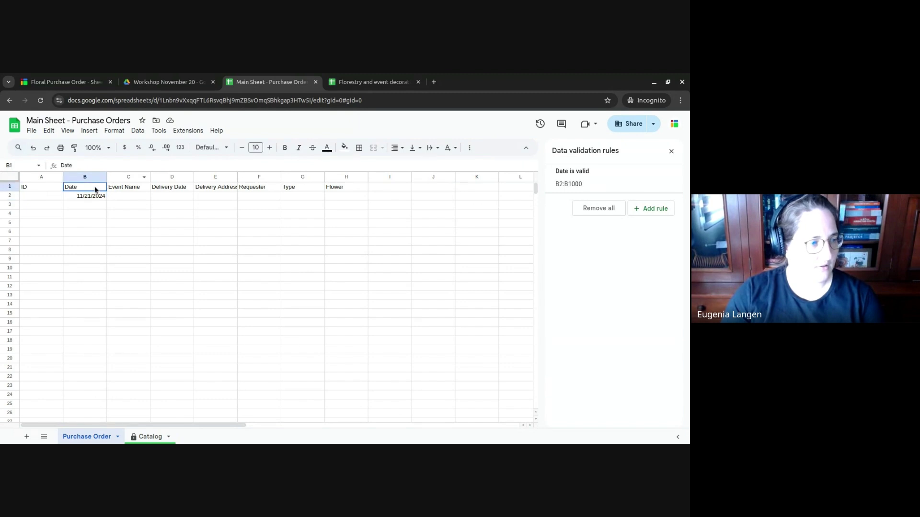
key("Return")
type("[")
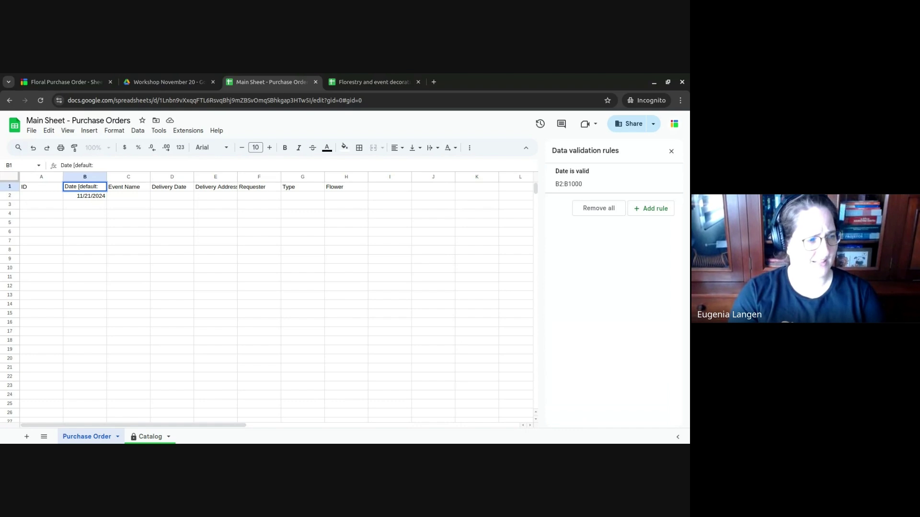
type("default:")
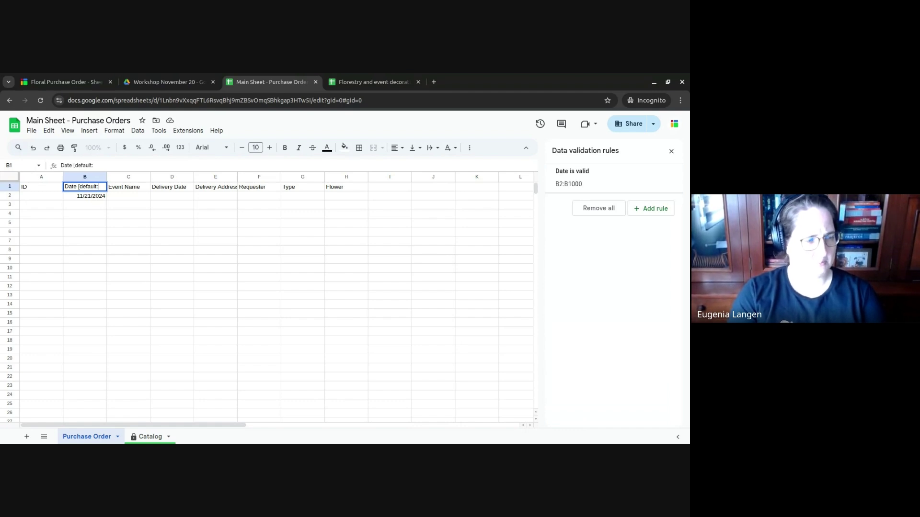
type("today")
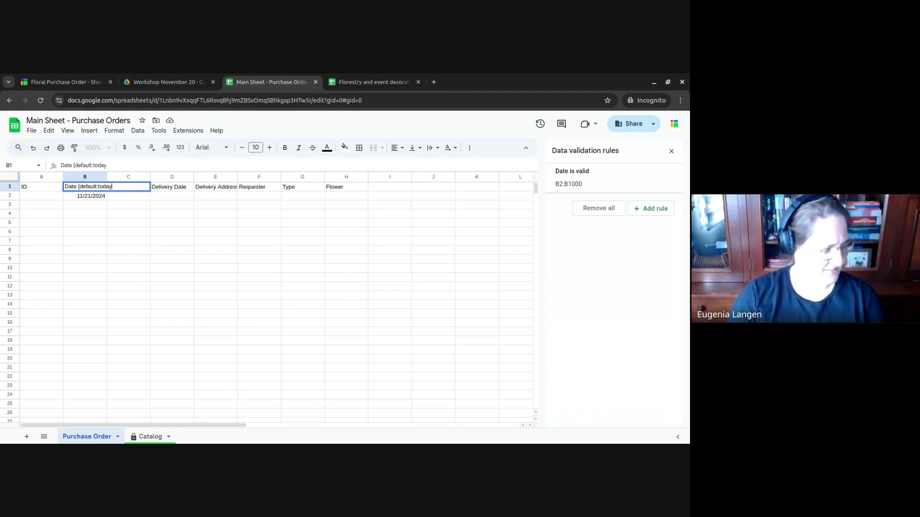
type("]")
key("ctrl+Return")
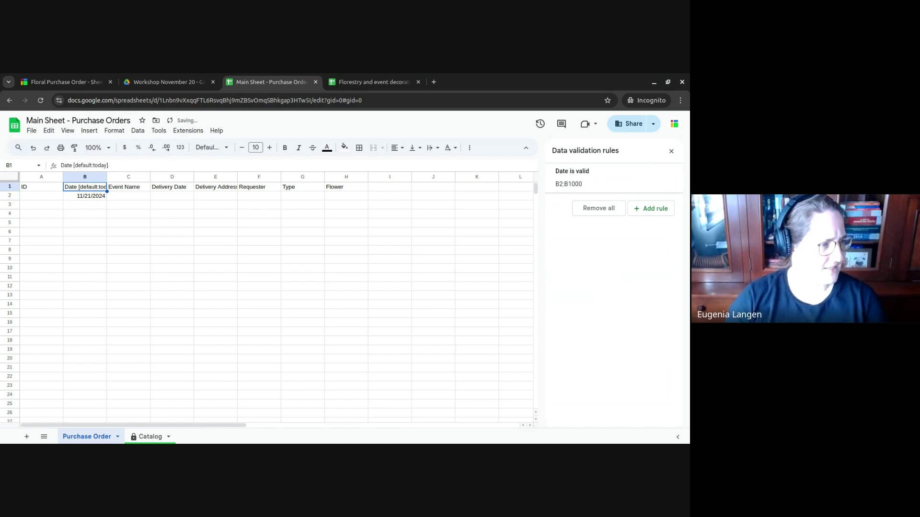
left_click(41, 187)
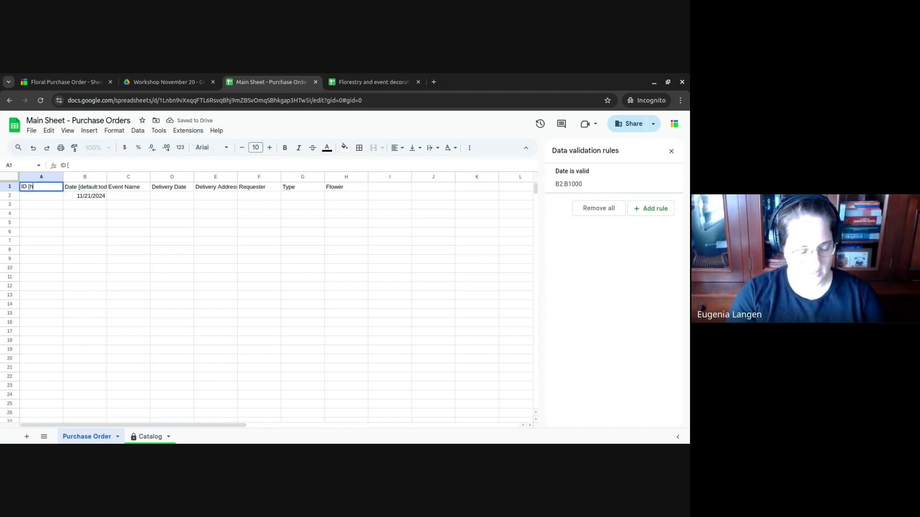
type("[hidden")
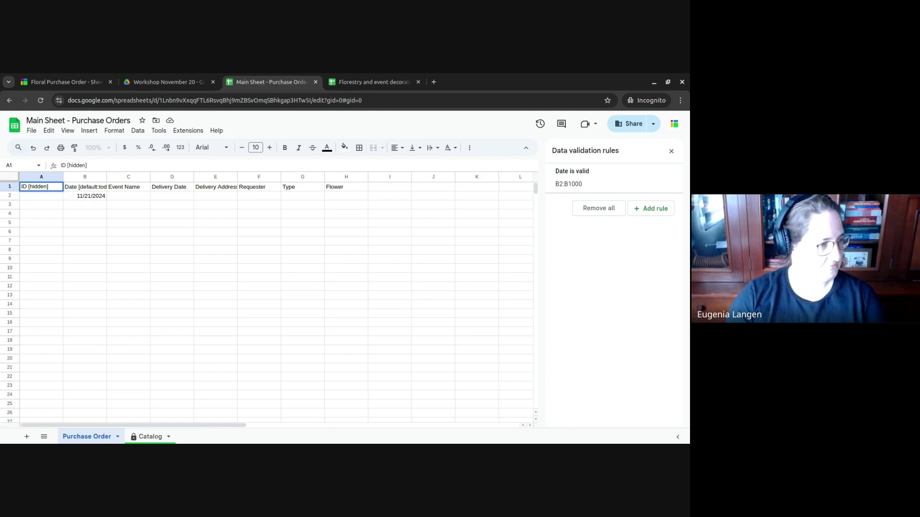
key("Return")
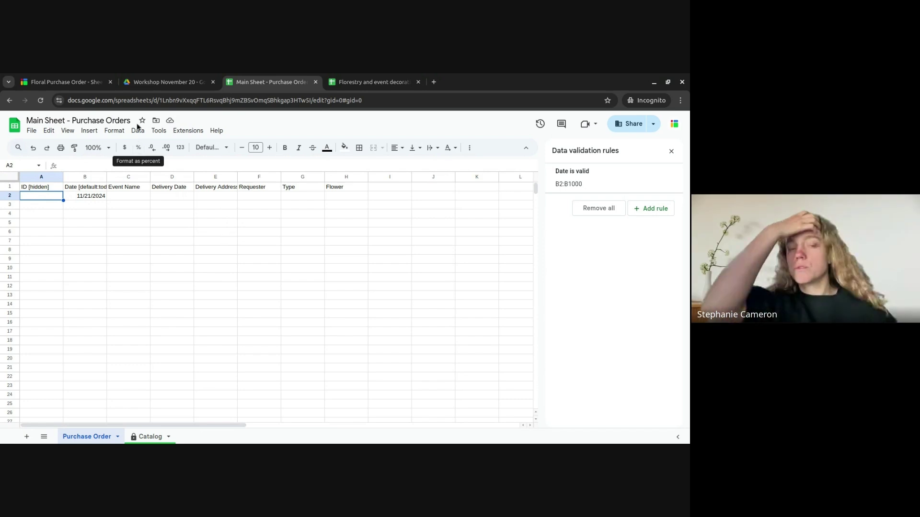
- Sync the Purchase Order form and confirm Date prefills 11/20/2024 with ID hidden
left_click(74, 82)
left_click(442, 209)
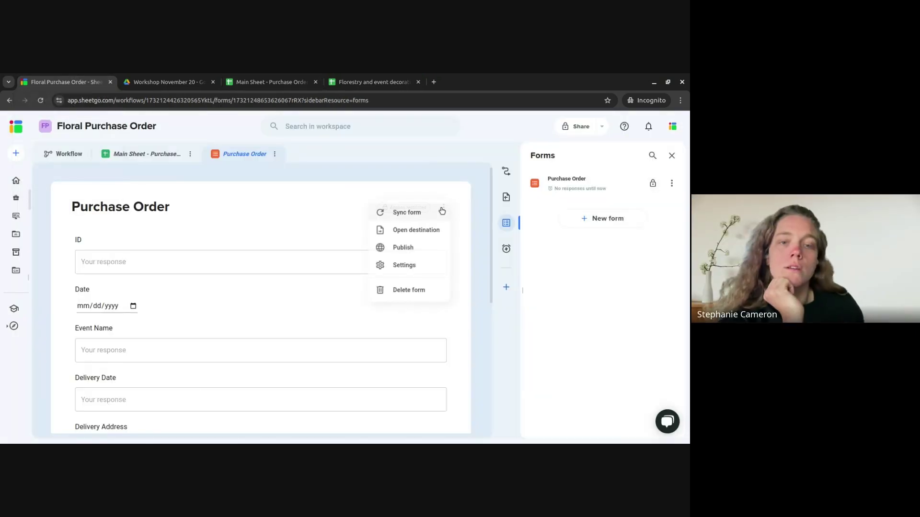
left_click(421, 246)
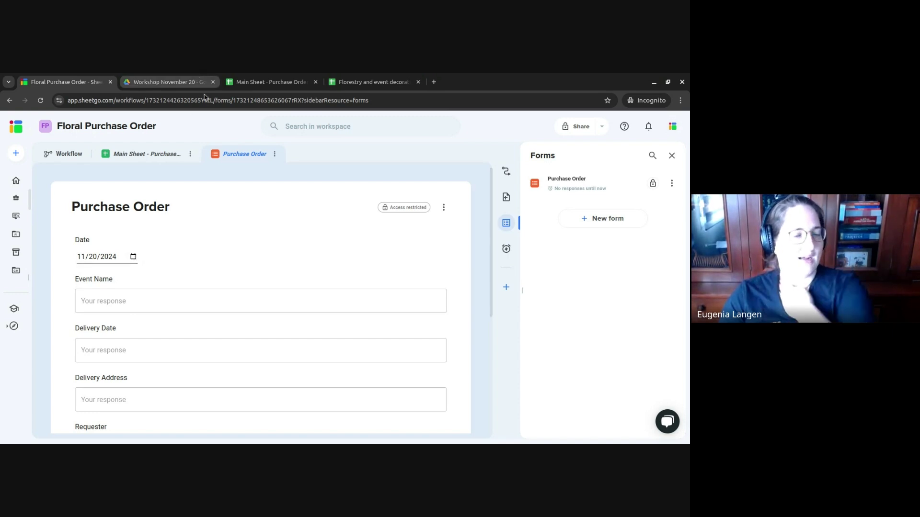
left_click(275, 78)
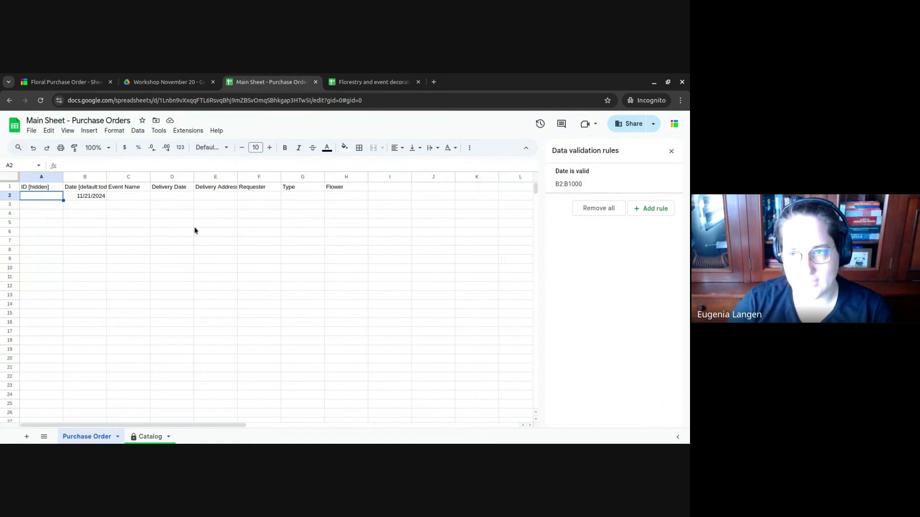
- Open support.sheetgo.com in a new browser tab
left_click(433, 82)
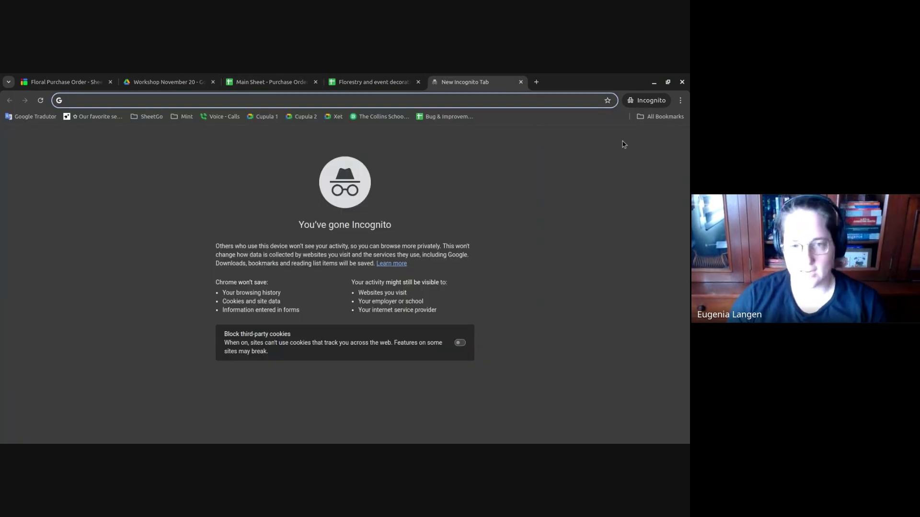
type("su")
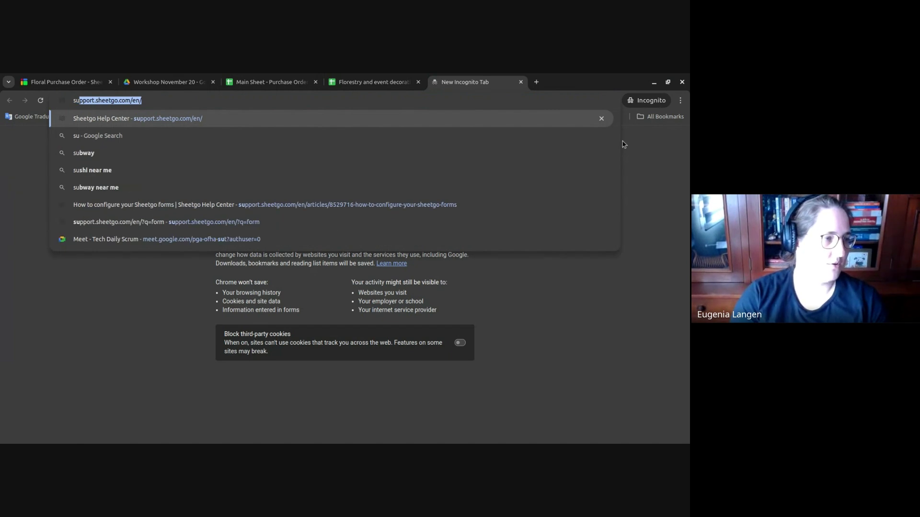
type("pport.sheetgo.com")
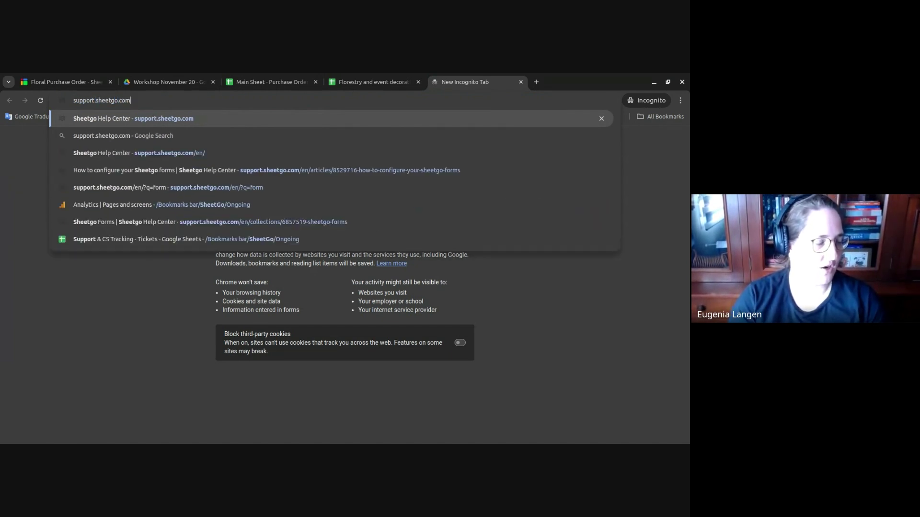
key("Return")
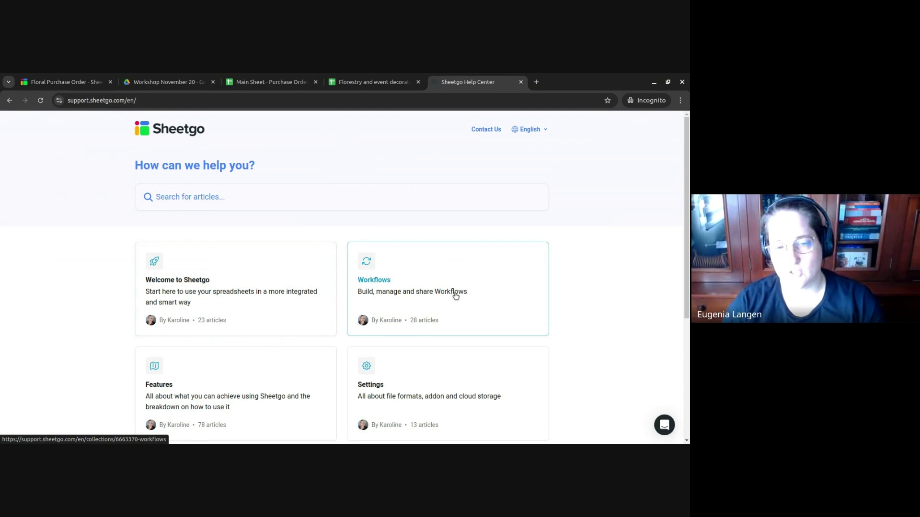
- Search the help articles for 'form' and browse the results
left_click(410, 206)
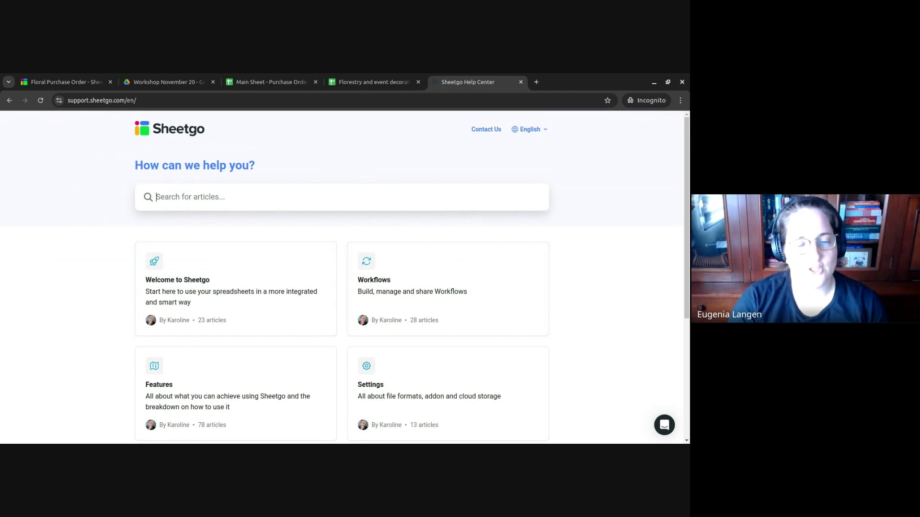
type("form")
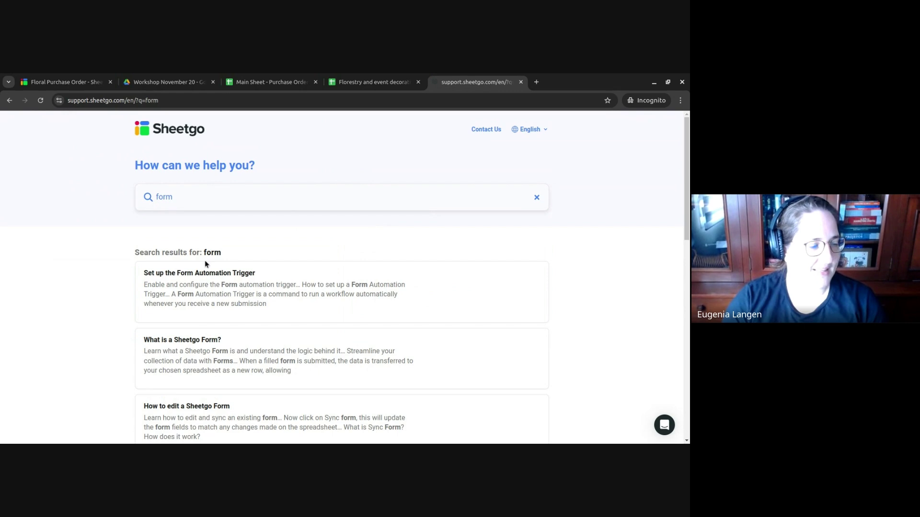
scroll(369, 321, "down", 3)
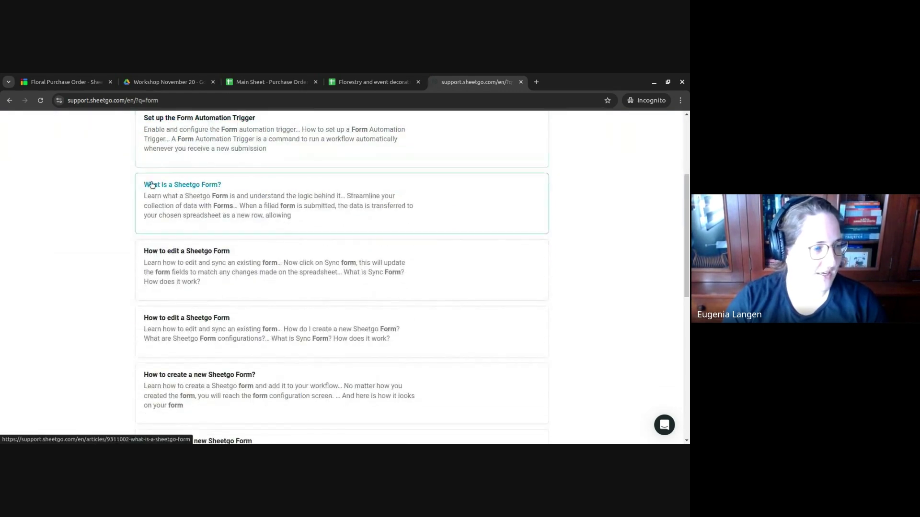
scroll(264, 276, "down", 3)
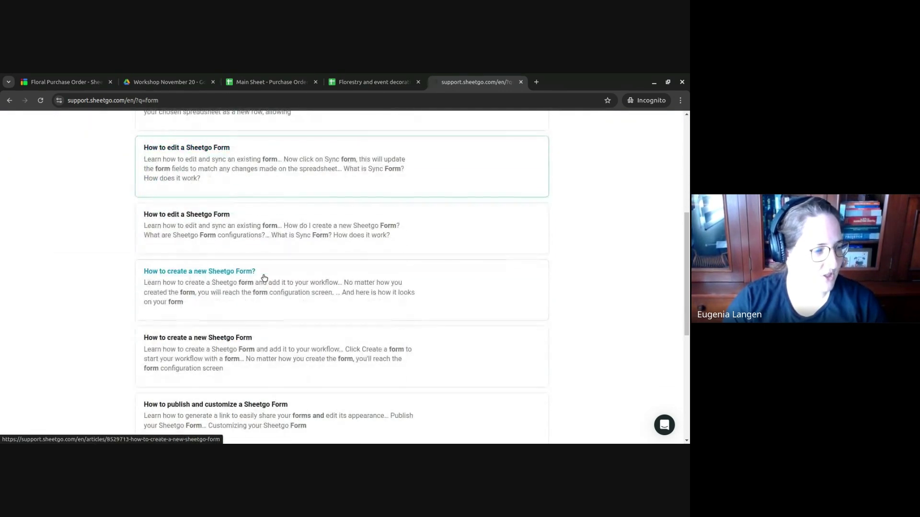
scroll(242, 333, "up", 3)
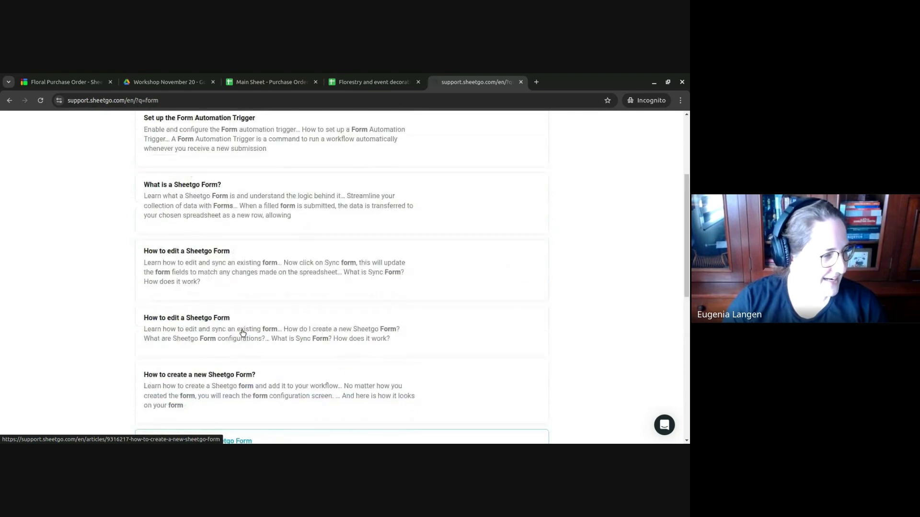
- Open the 'How to configure your Sheetgo forms' help article and scroll through it
left_click(201, 323)
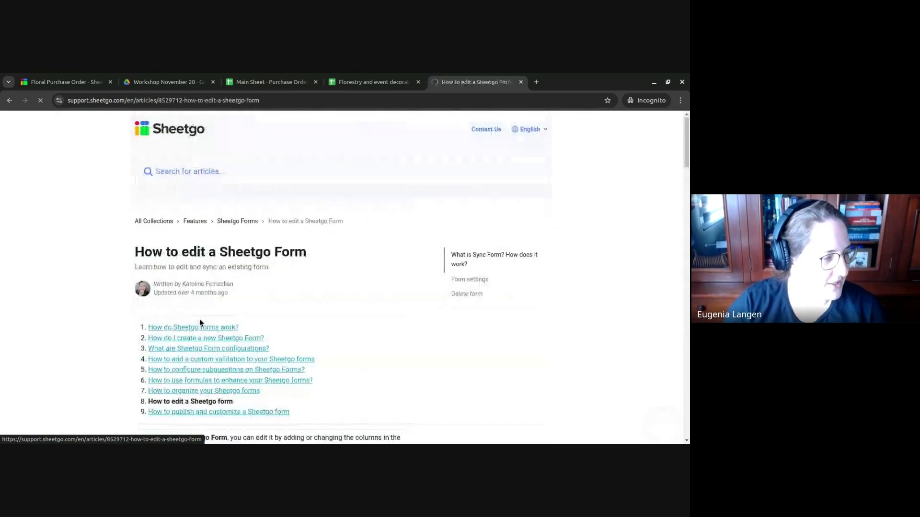
scroll(242, 336, "down", 2)
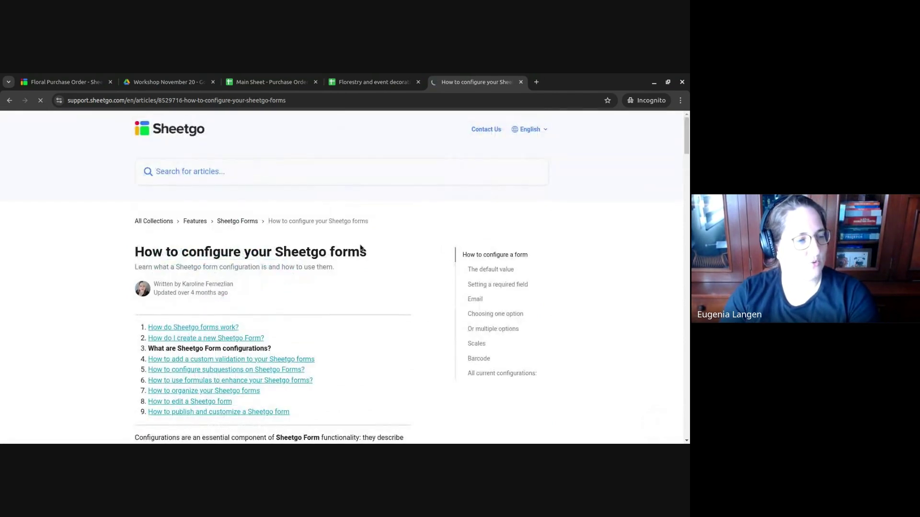
scroll(364, 250, "down", 4)
scroll(363, 250, "down", 12)
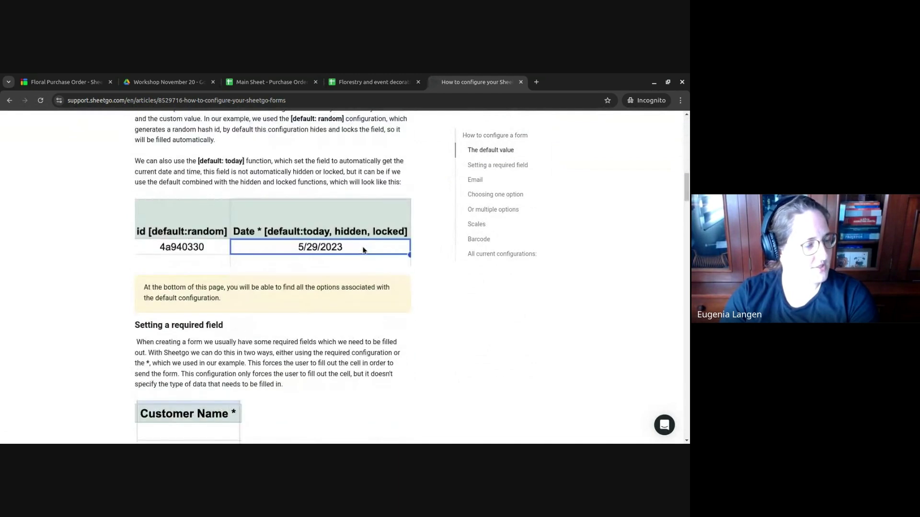
scroll(363, 250, "up", 3)
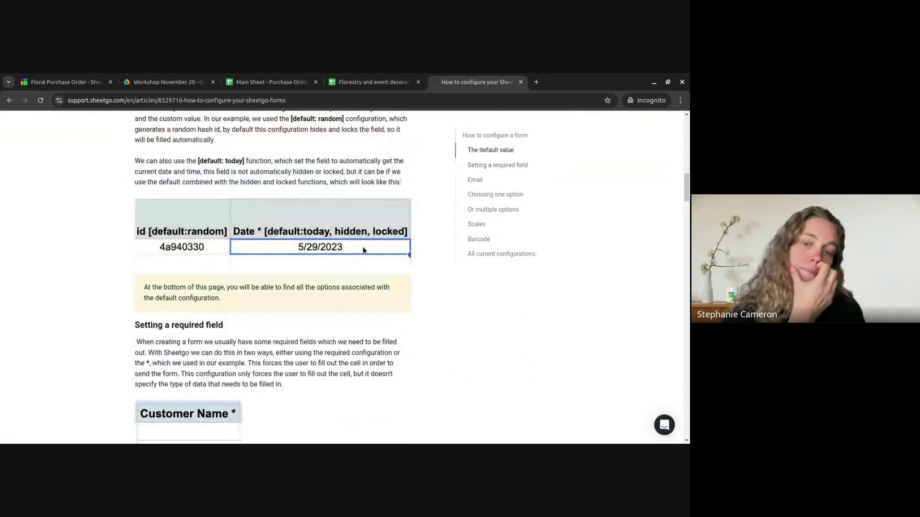
scroll(323, 203, "up", 1)
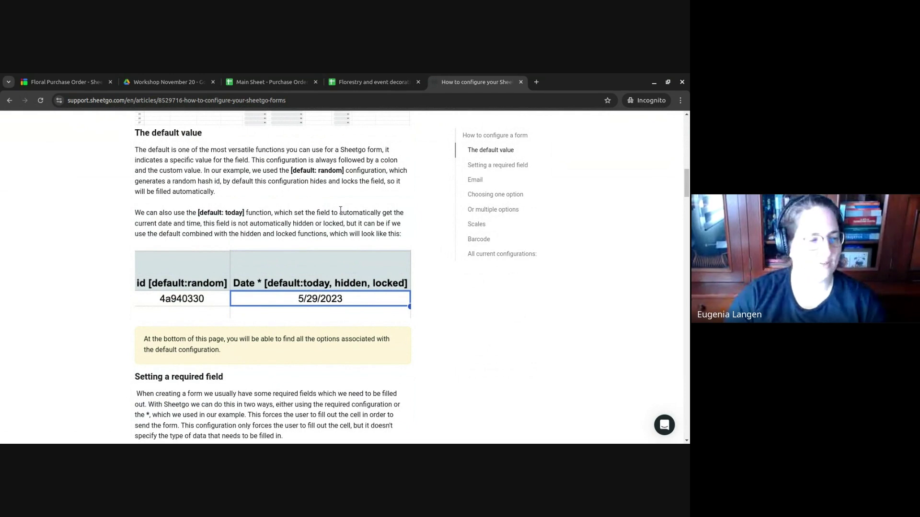
scroll(443, 225, "down", 4)
scroll(444, 225, "down", 20)
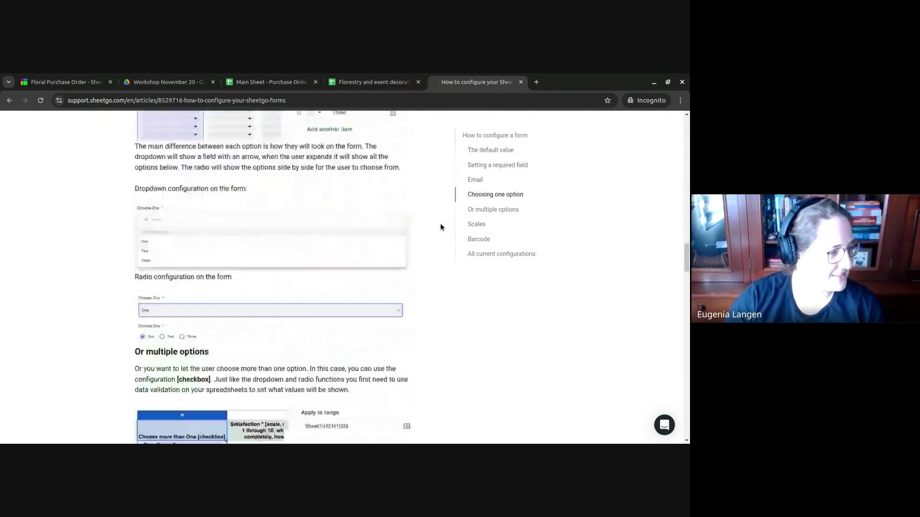
scroll(441, 228, "down", 20)
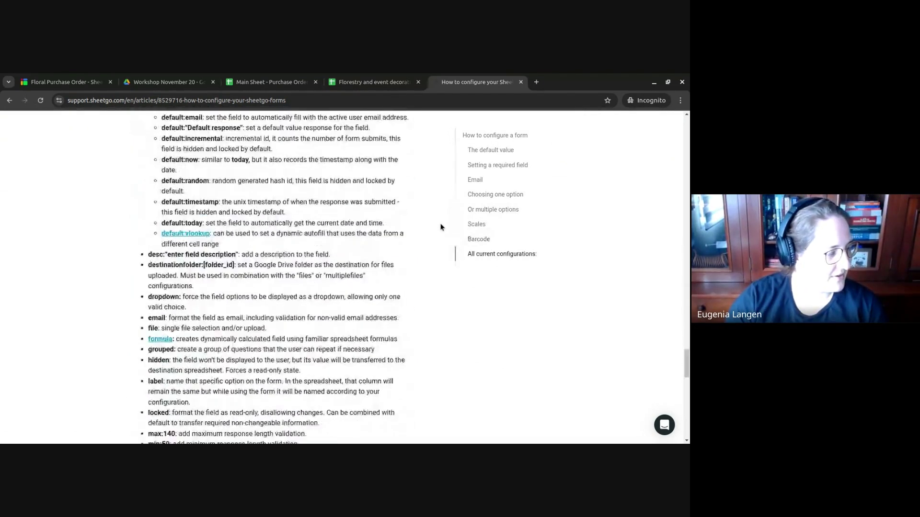
scroll(441, 228, "up", 4)
- Highlight the 'All current configurations:' heading and browse the configuration list beneath it
left_click_drag(135, 182, 245, 180)
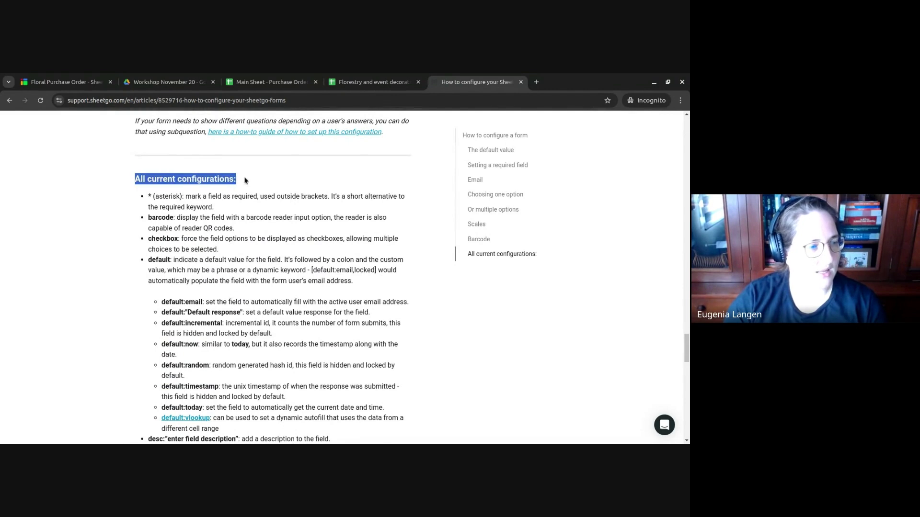
scroll(241, 221, "down", 6)
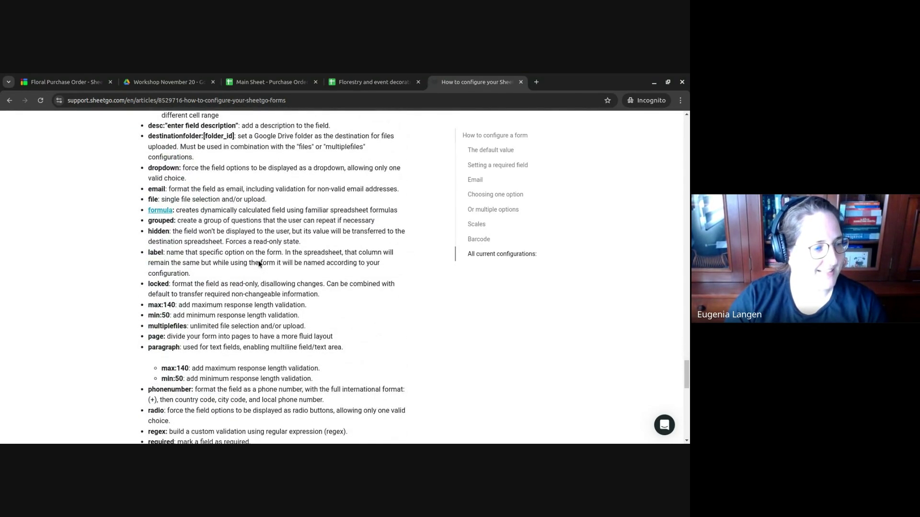
scroll(259, 261, "down", 5)
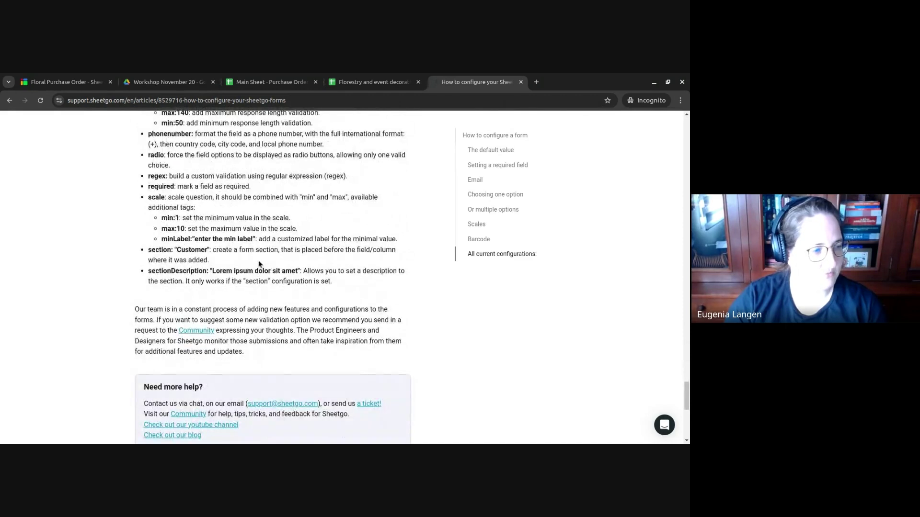
scroll(259, 264, "up", 7)
scroll(258, 261, "up", 2)
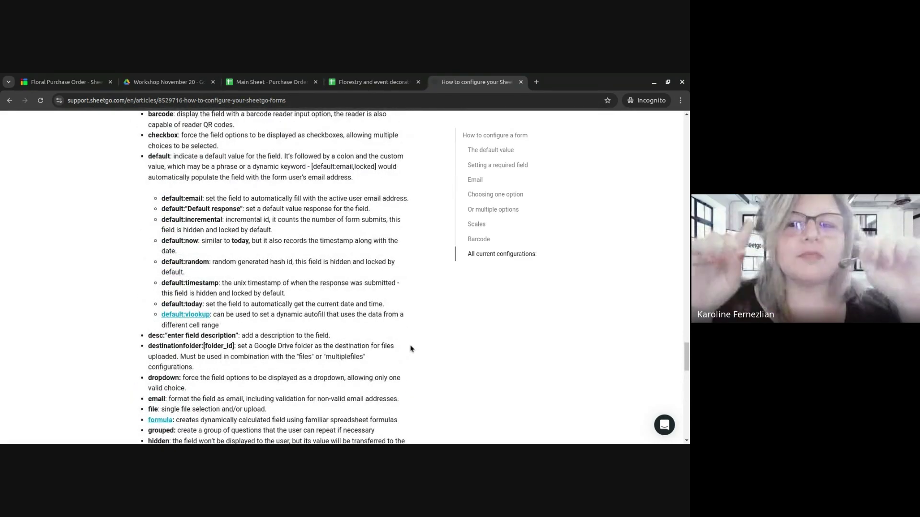
scroll(409, 343, "up", 2)
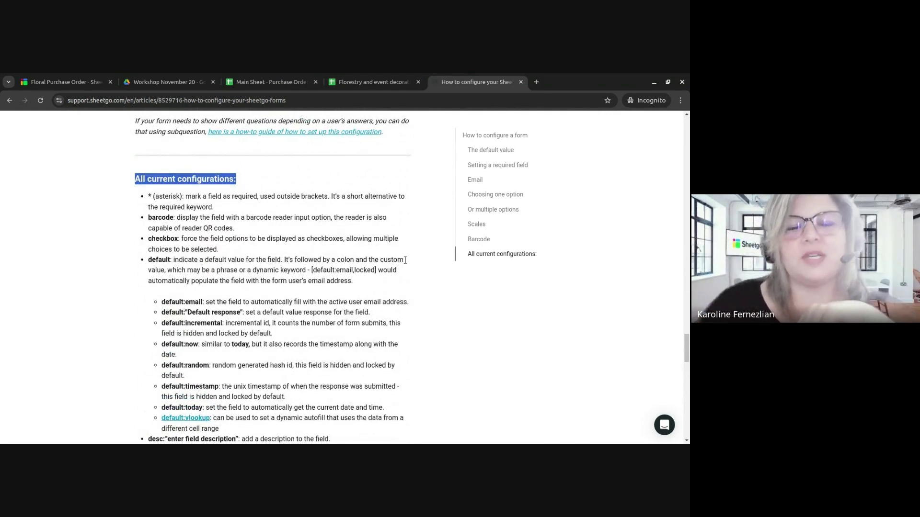
- Open and close the Sheetgo help chat, briefly visiting the Floral Purchase Order form editor
left_click(665, 426)
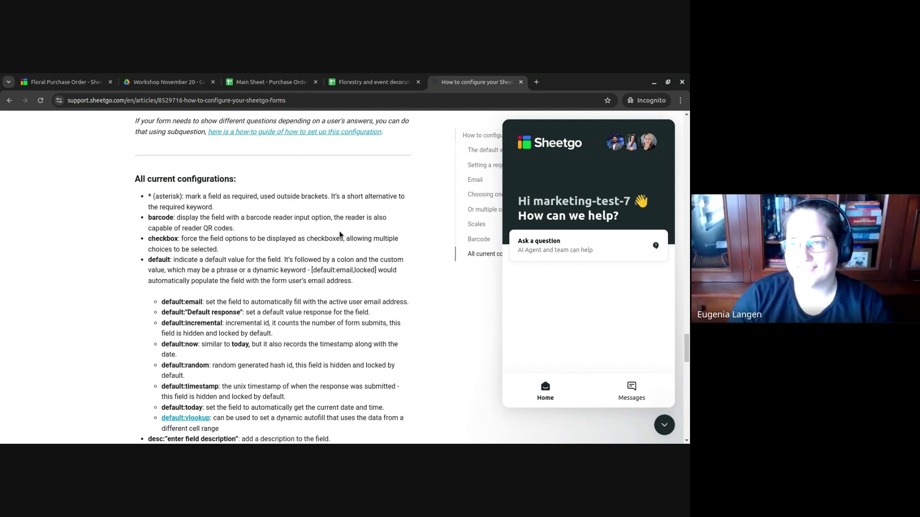
left_click(664, 424)
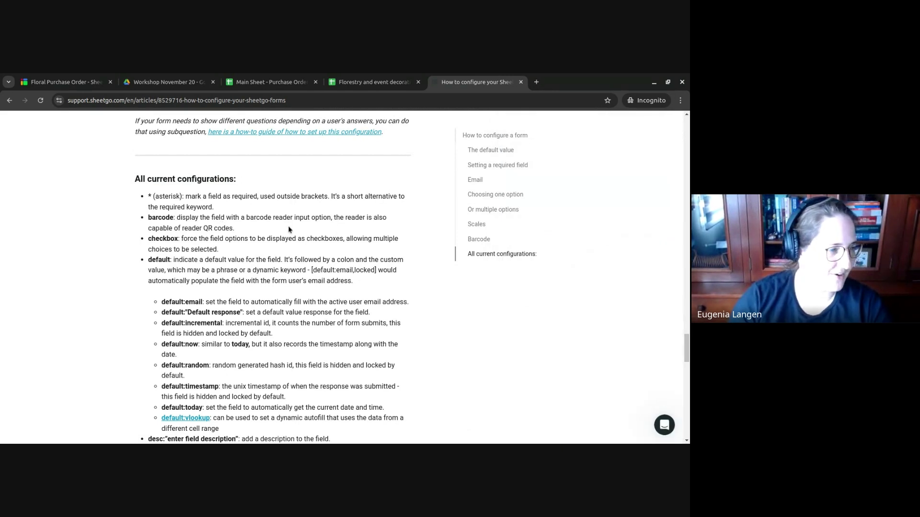
left_click(79, 77)
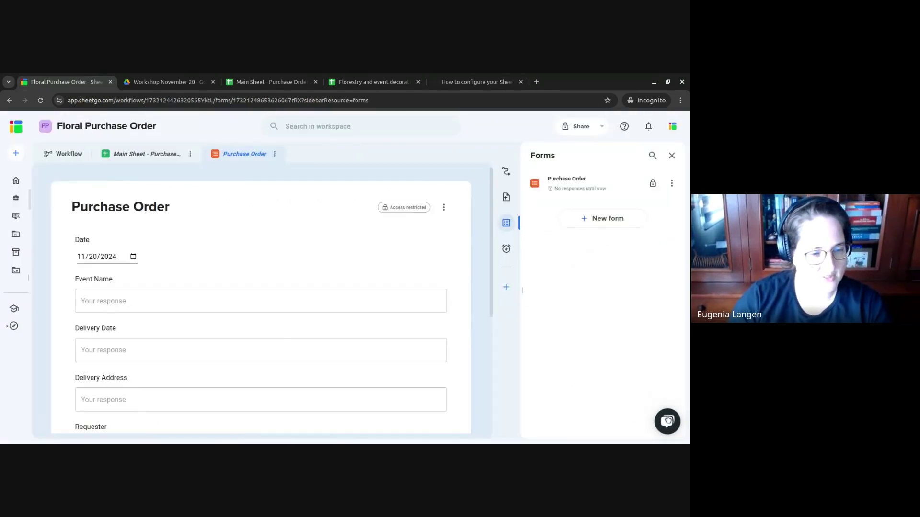
left_click(667, 421)
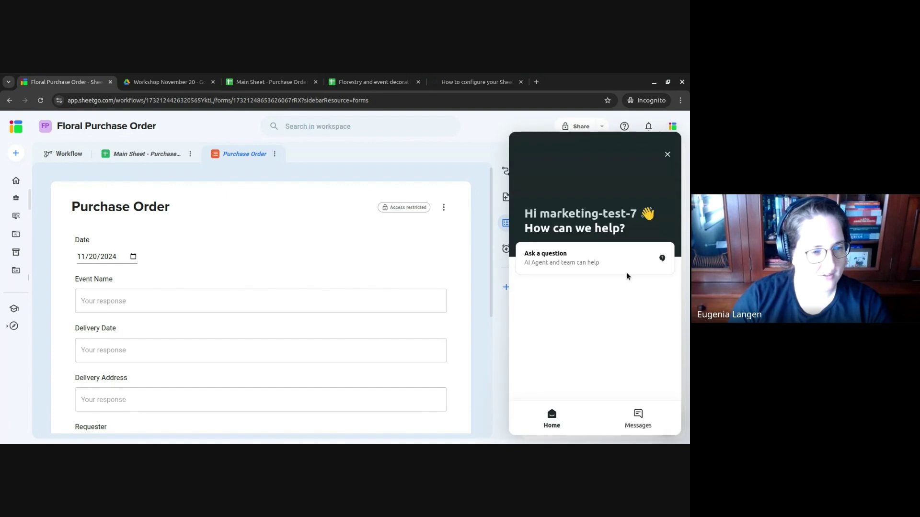
left_click(667, 154)
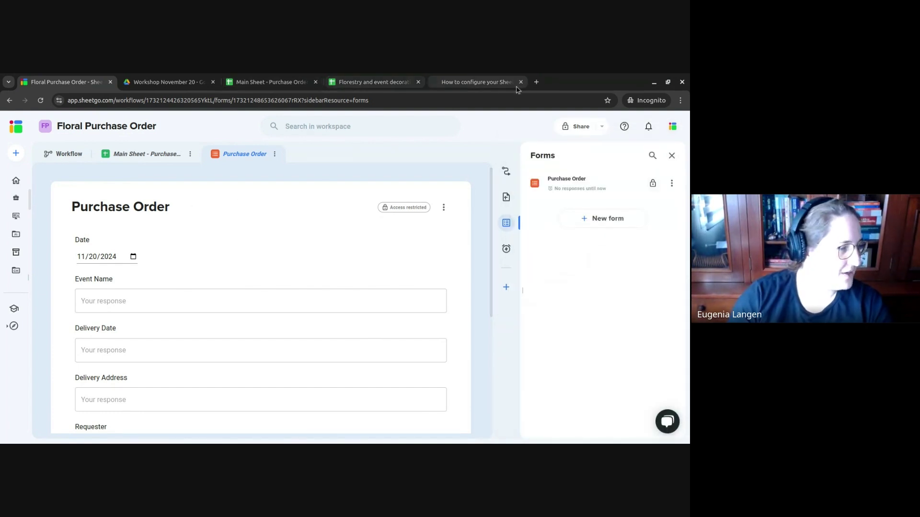
- Highlight the default:random entry in the configurations article, then go to Main Sheet - Purchase Orders
left_click(450, 81)
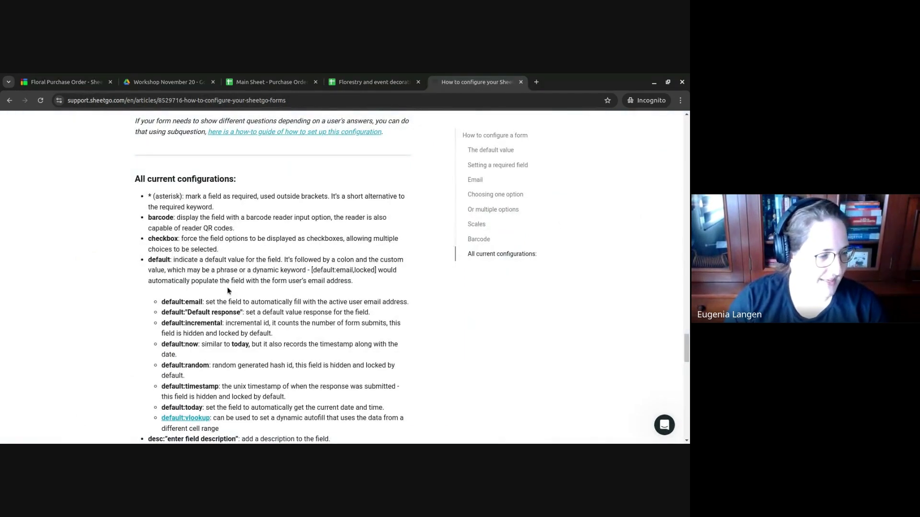
scroll(228, 291, "down", 1)
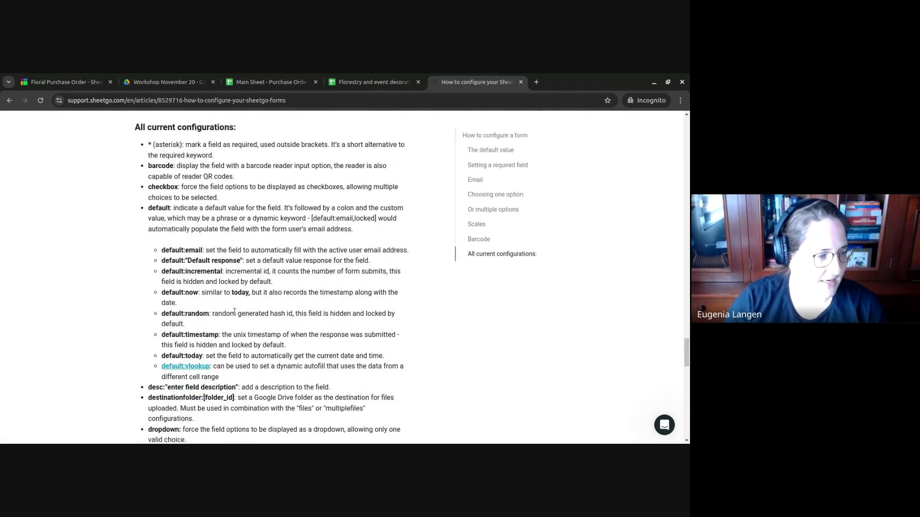
scroll(235, 312, "down", 1)
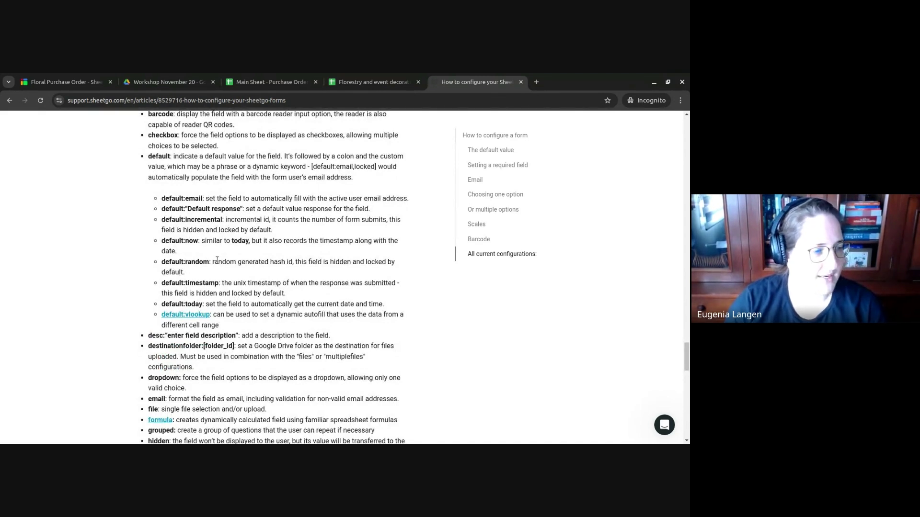
left_click_drag(213, 261, 411, 274)
double_click(186, 262)
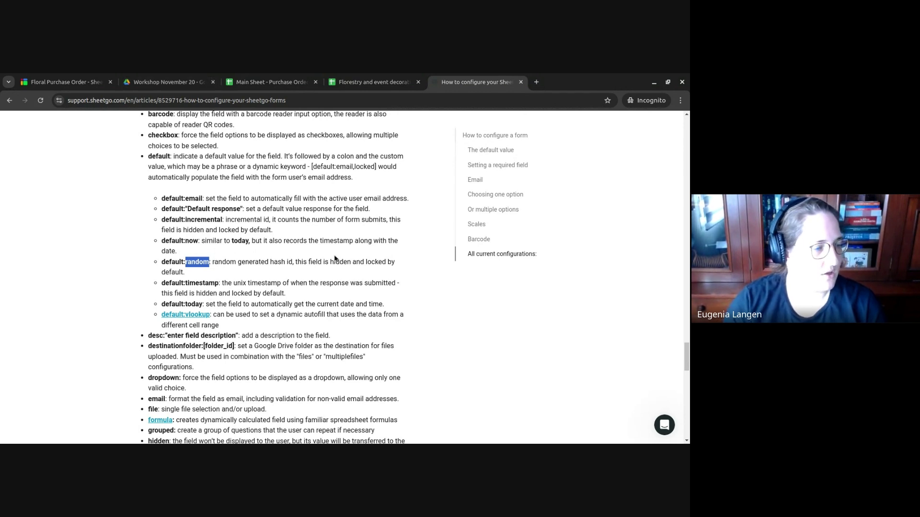
left_click(269, 82)
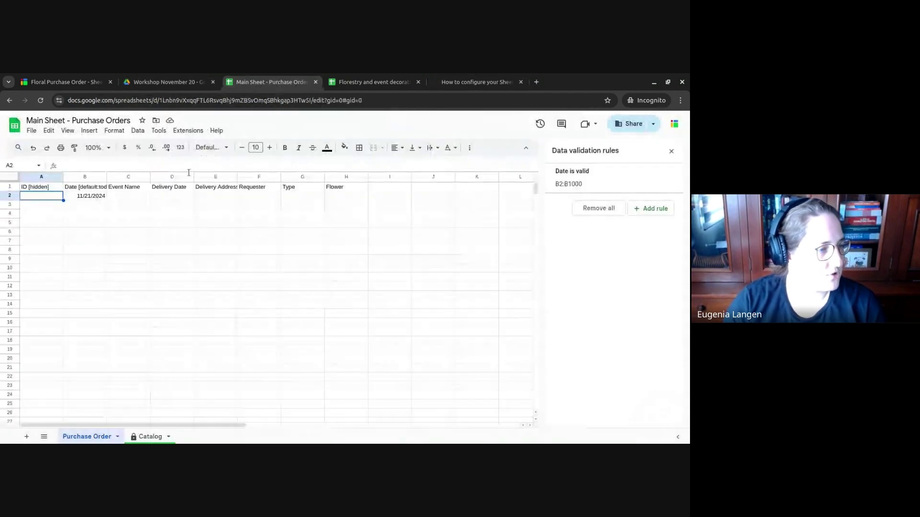
- Change the A1 header to 'ID [hidden, default:random, locked]'
left_click(53, 189)
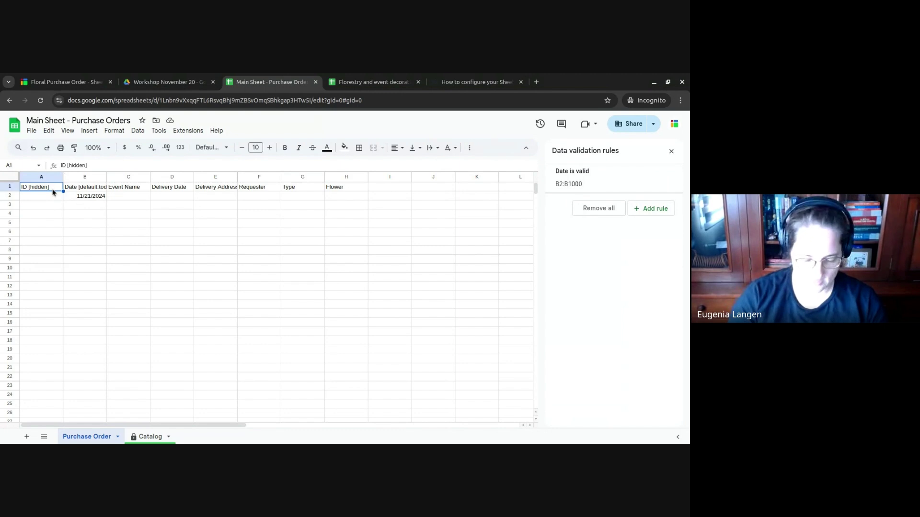
double_click(52, 190)
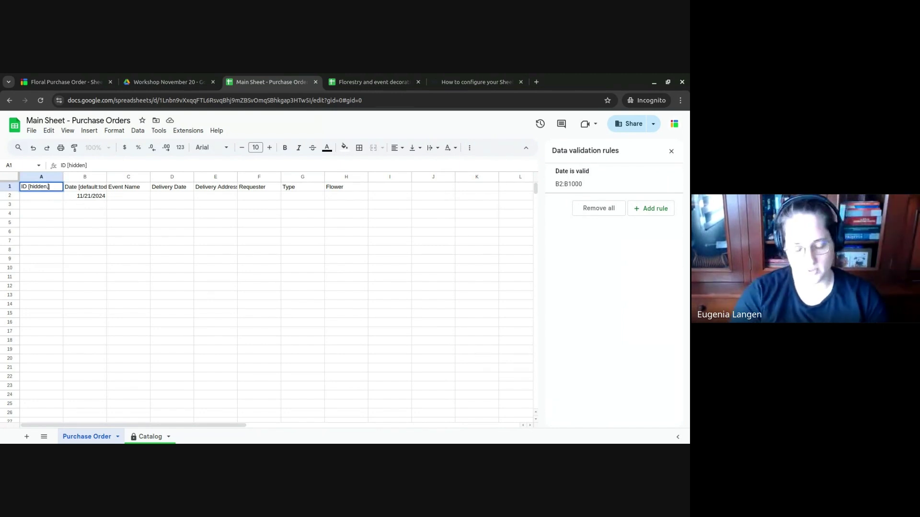
type(", default")
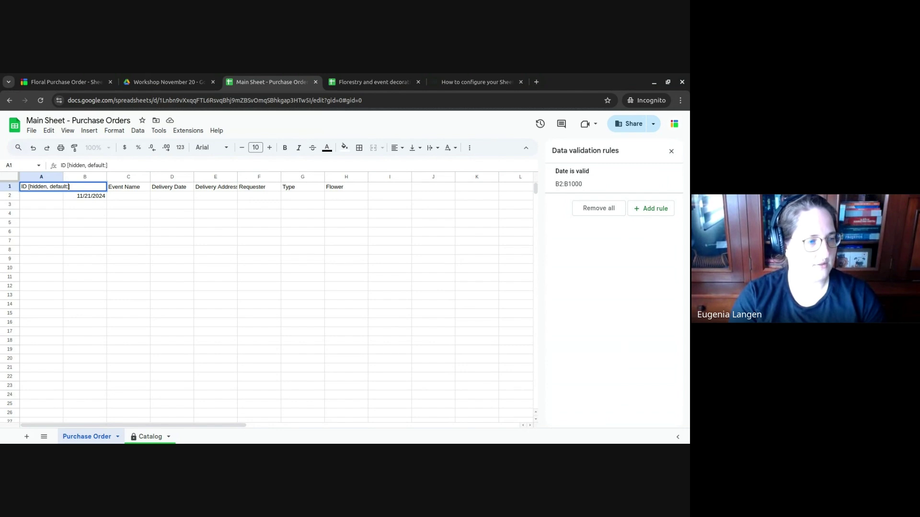
type(":")
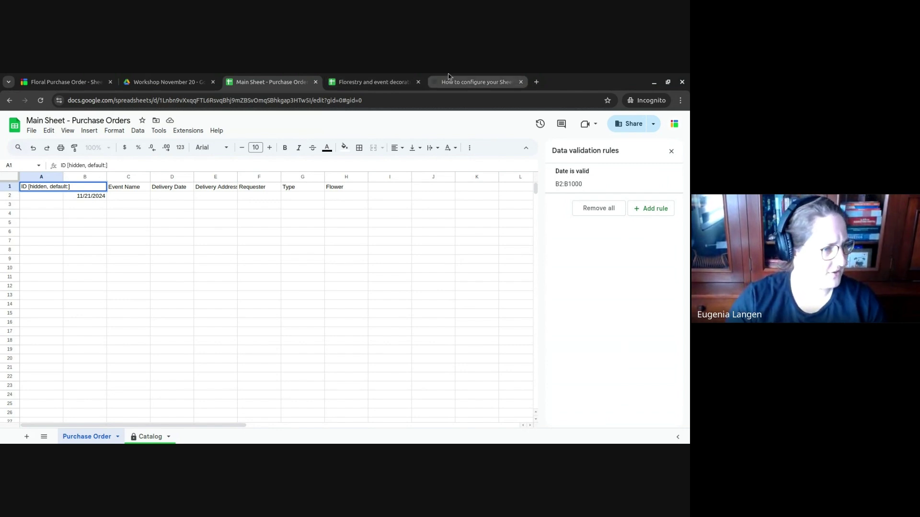
left_click(450, 79)
left_click(270, 82)
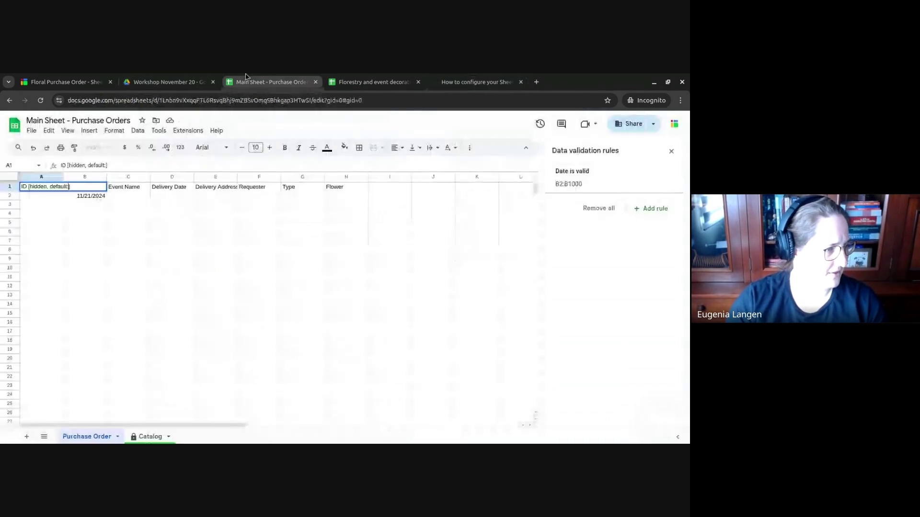
type("random")
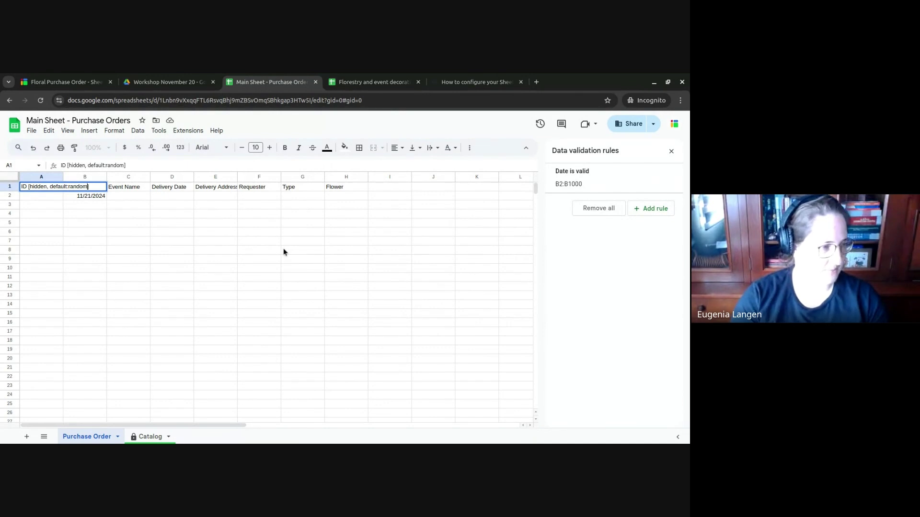
type(", l")
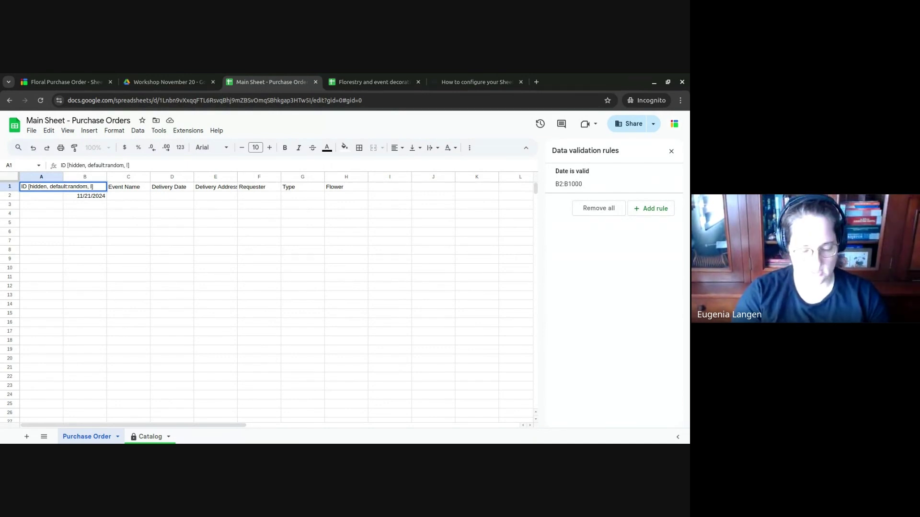
type("ockied,")
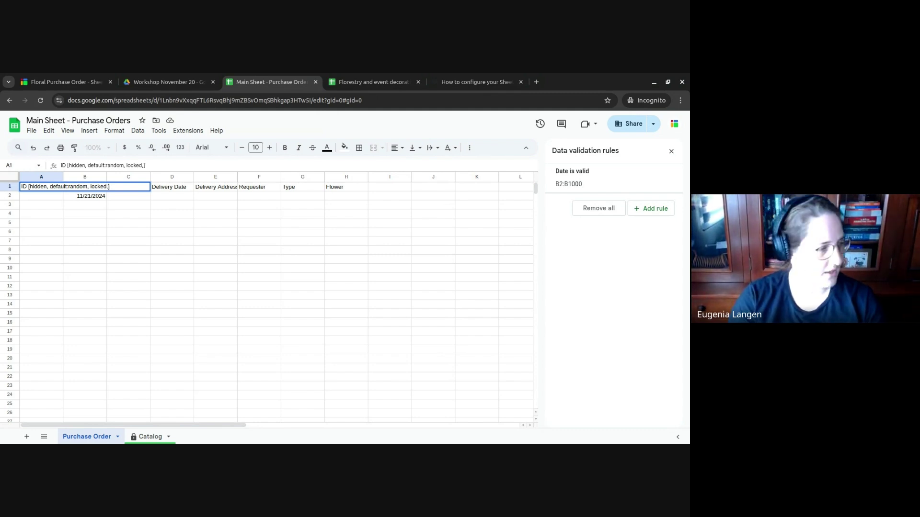
key("BackSpace")
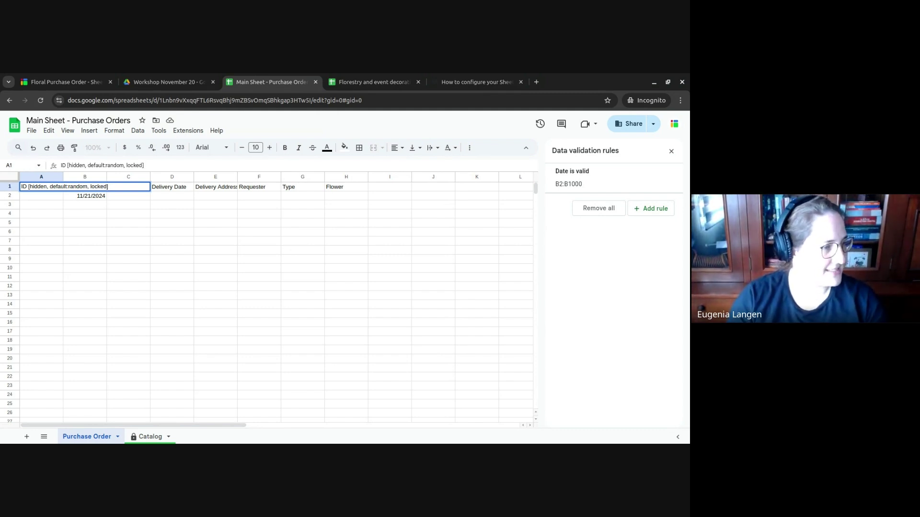
key("Return")
- Change the B1 header to 'Date [default:today, locked]'
left_click(85, 186)
key("Return")
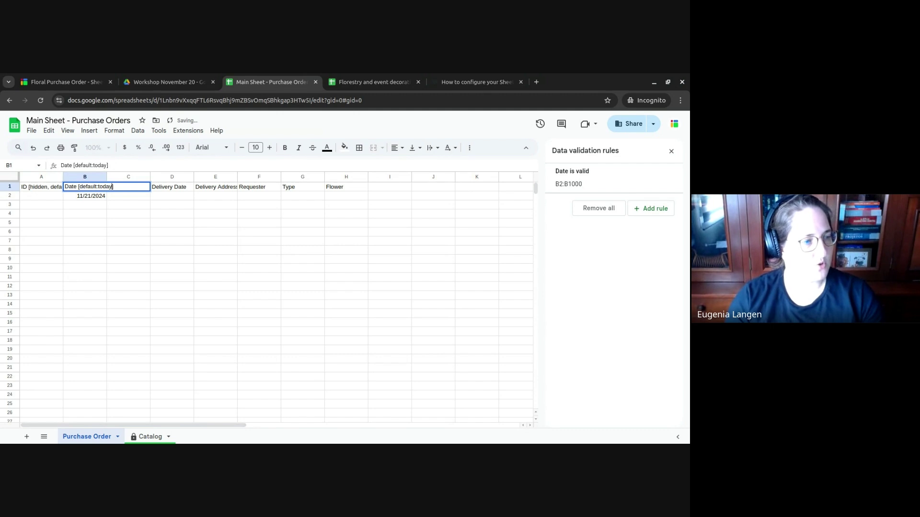
type(", locked")
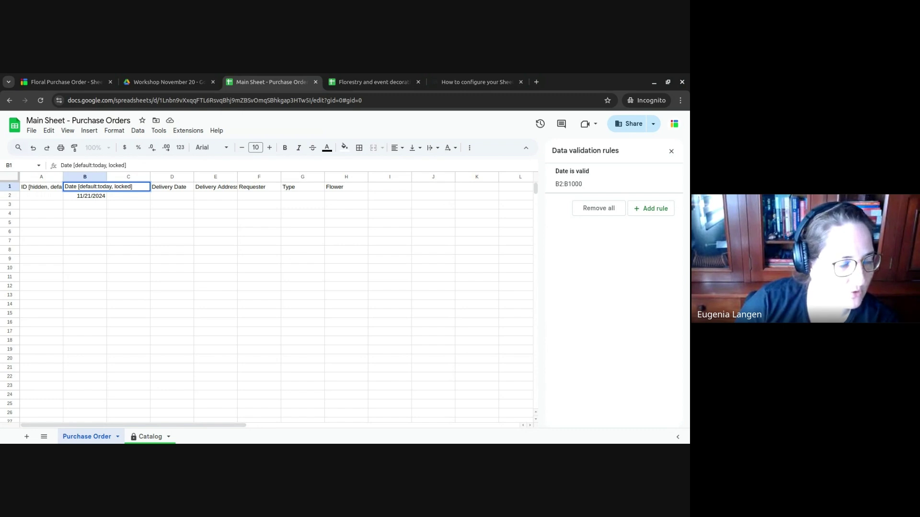
key("Return")
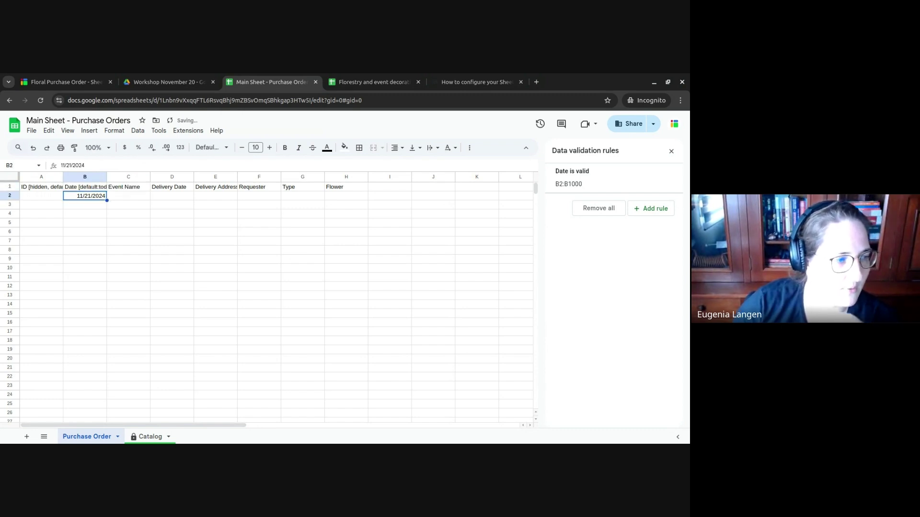
- Run Sync form from the Floral Purchase Order form's options menu, then return to the spreadsheet
left_click(93, 78)
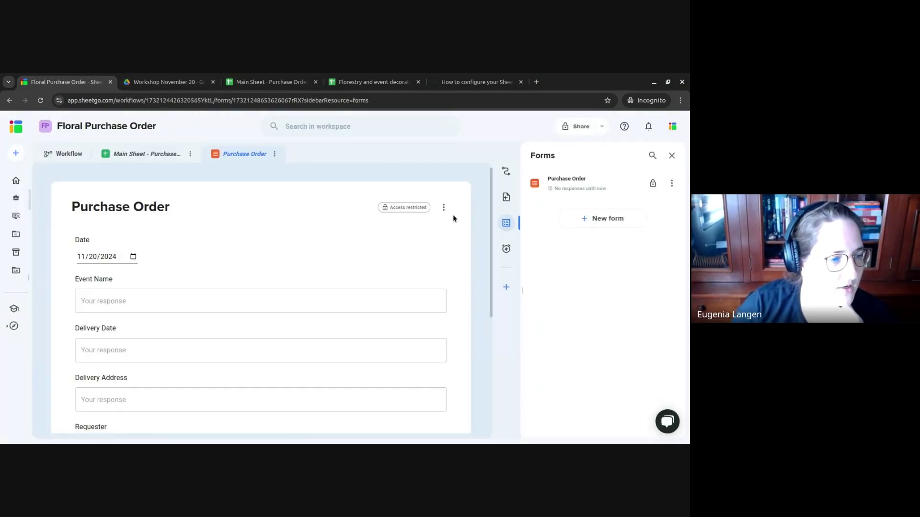
left_click(443, 207)
left_click(420, 217)
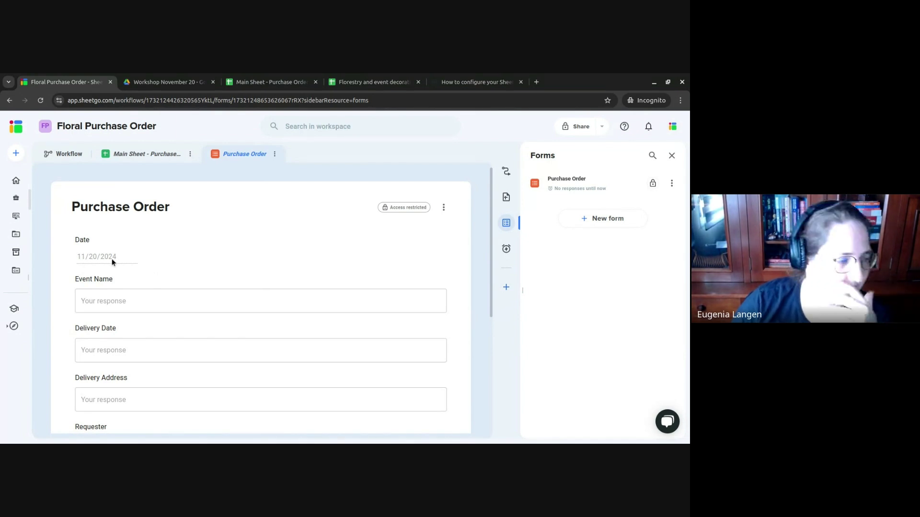
left_click(269, 77)
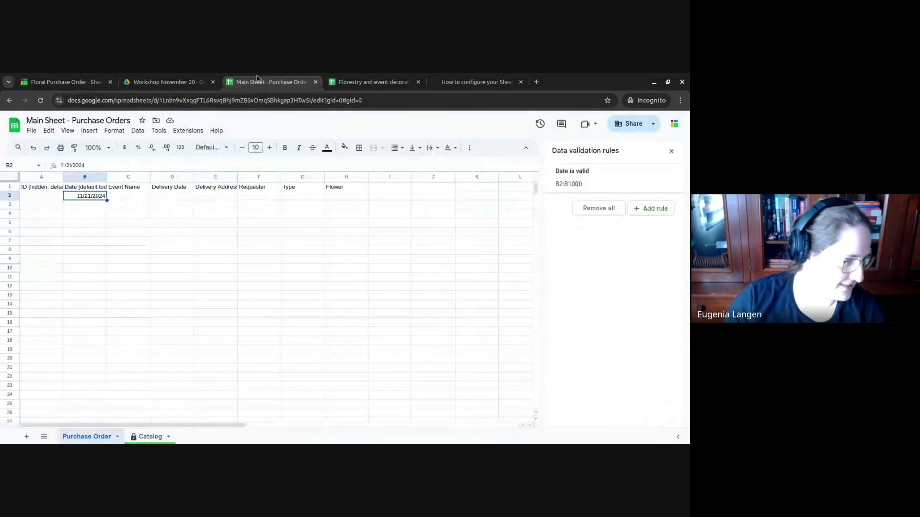
- Append ', hidden' so B1 reads 'Date [default:today, locked, hidden]'
left_click(95, 190)
left_click(148, 165)
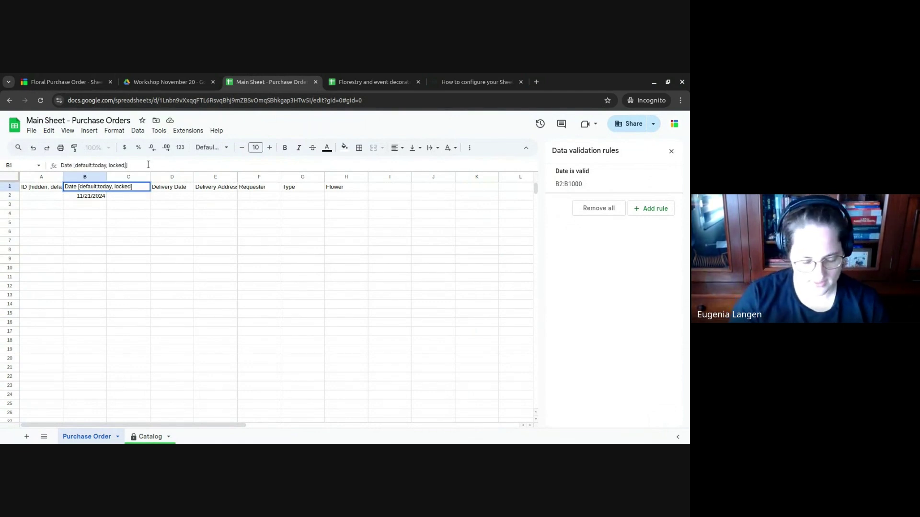
type(", hidden")
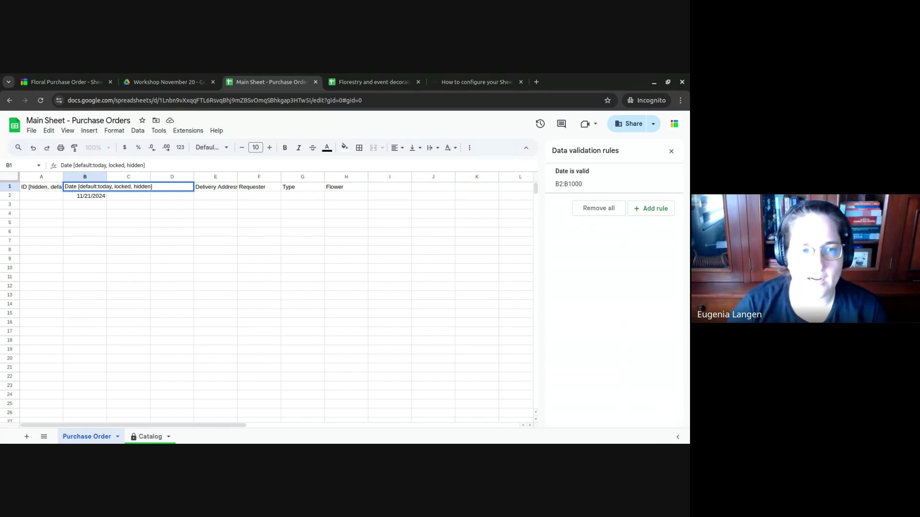
key("Return")
- Click through the Event Name, Delivery Date and Date header cells
left_click(129, 187)
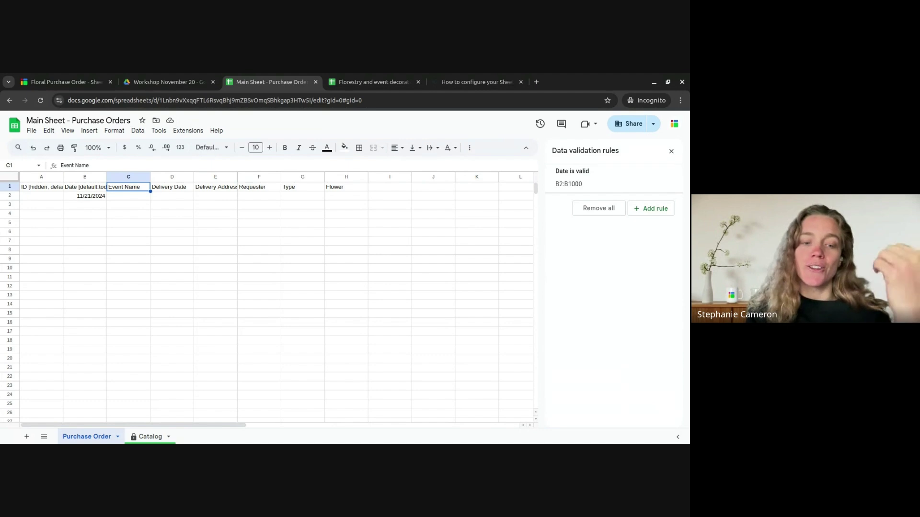
left_click(172, 187)
left_click(85, 187)
left_click(128, 187)
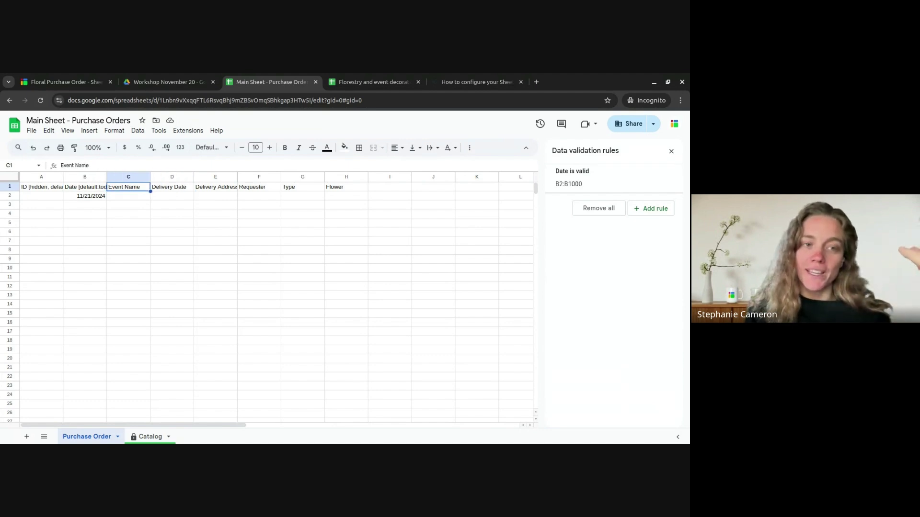
left_click(172, 187)
left_click(128, 187)
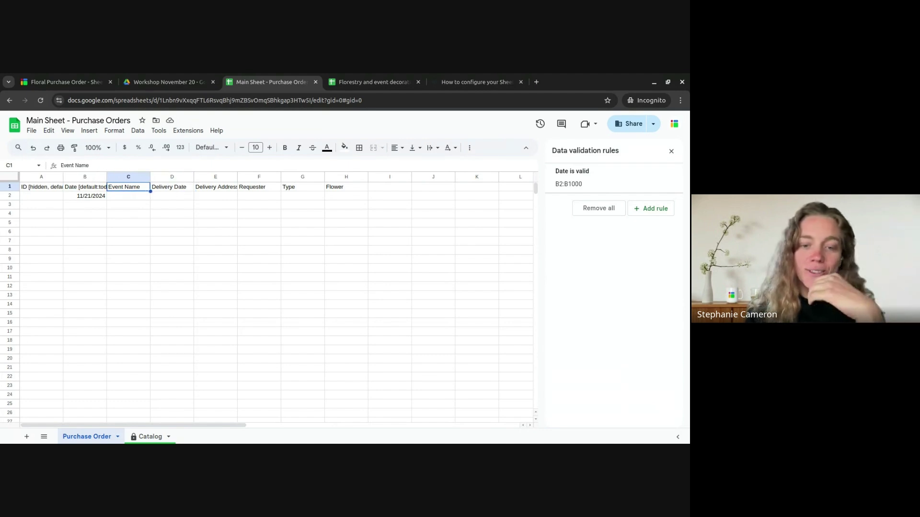
- Paint column B's date formatting onto column D (Delivery Date), then select cell D2
left_click(79, 176)
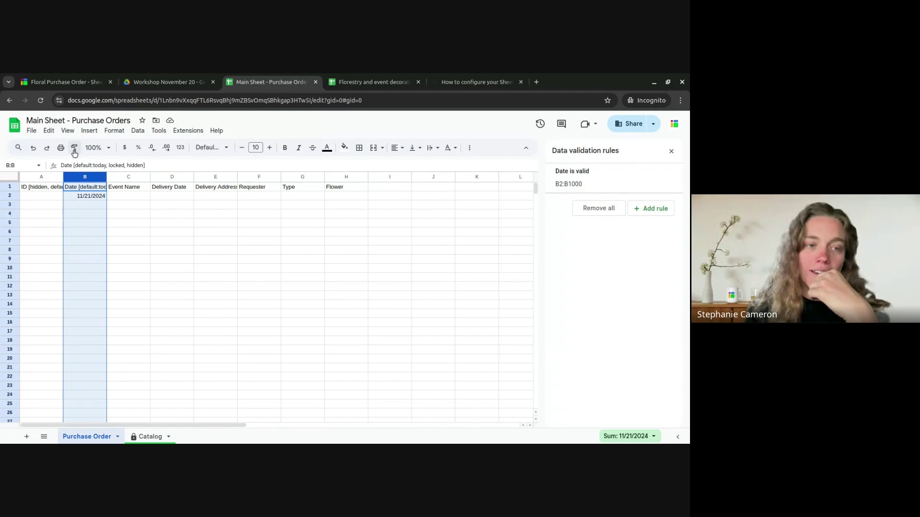
left_click(74, 147)
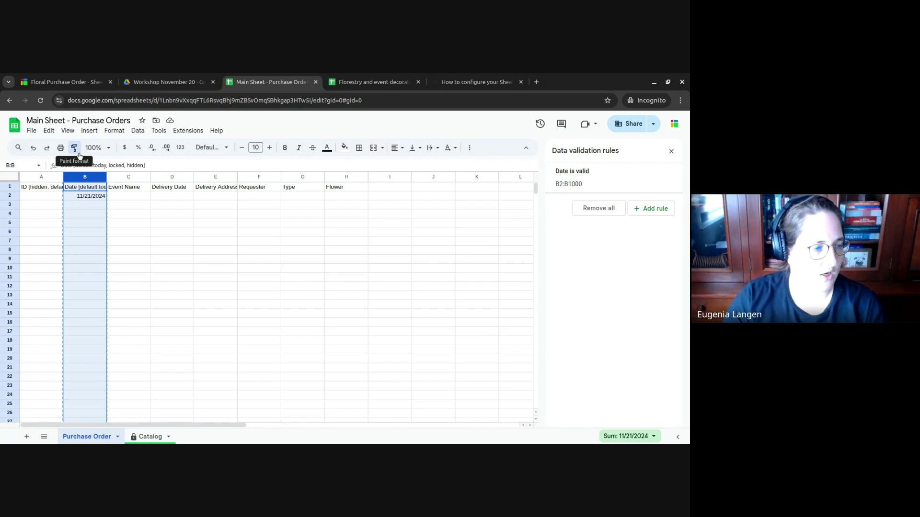
left_click(175, 177)
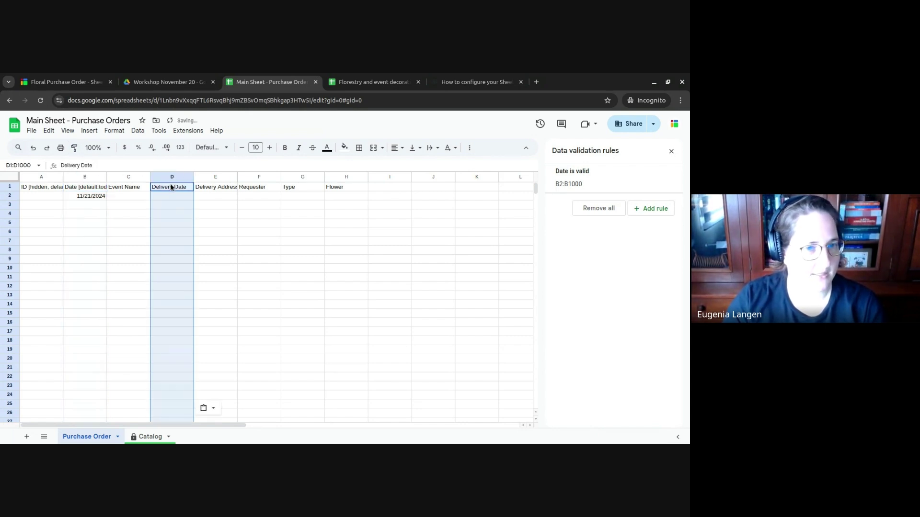
left_click(202, 215)
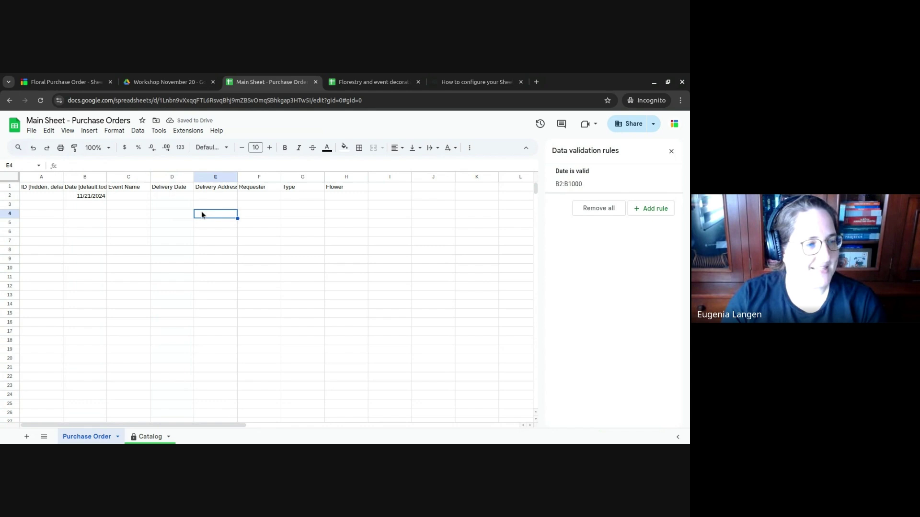
left_click(167, 190)
left_click(171, 195)
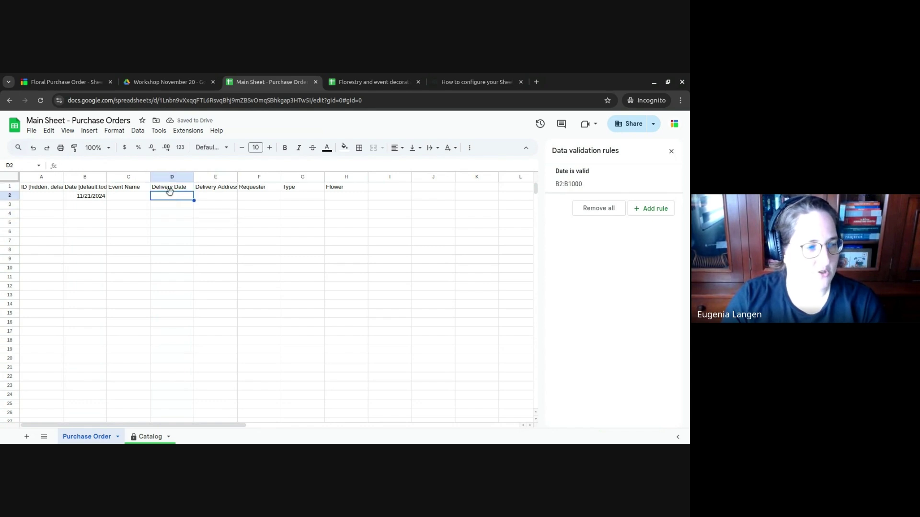
- Apply date number formatting to cell D2
left_click(114, 131)
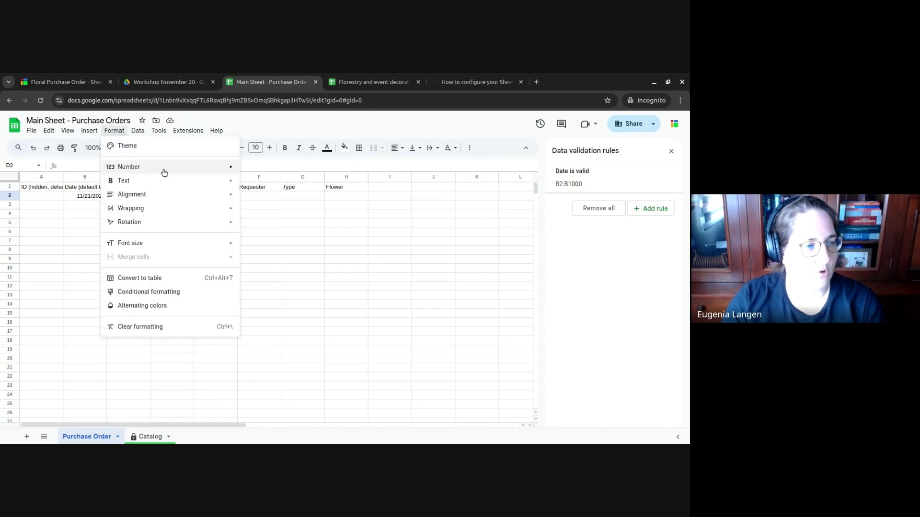
mouse_move(165, 172)
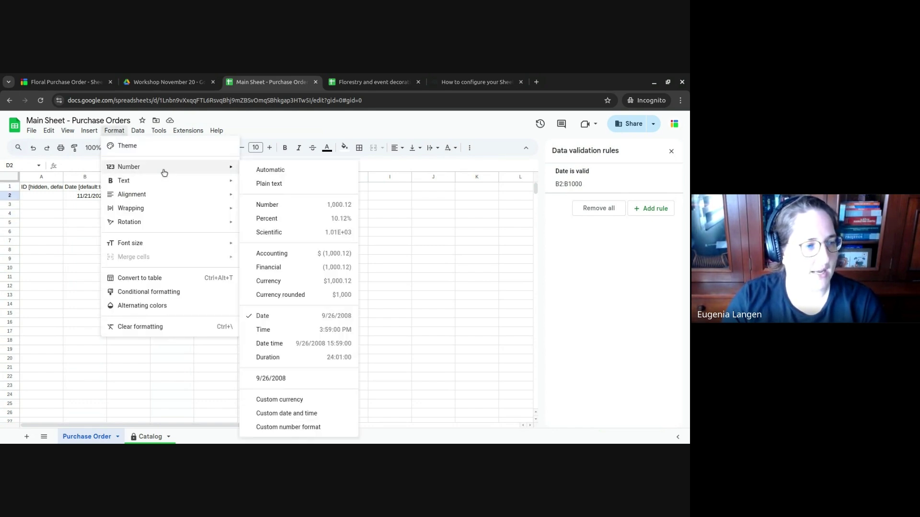
left_click(309, 325)
left_click(348, 286)
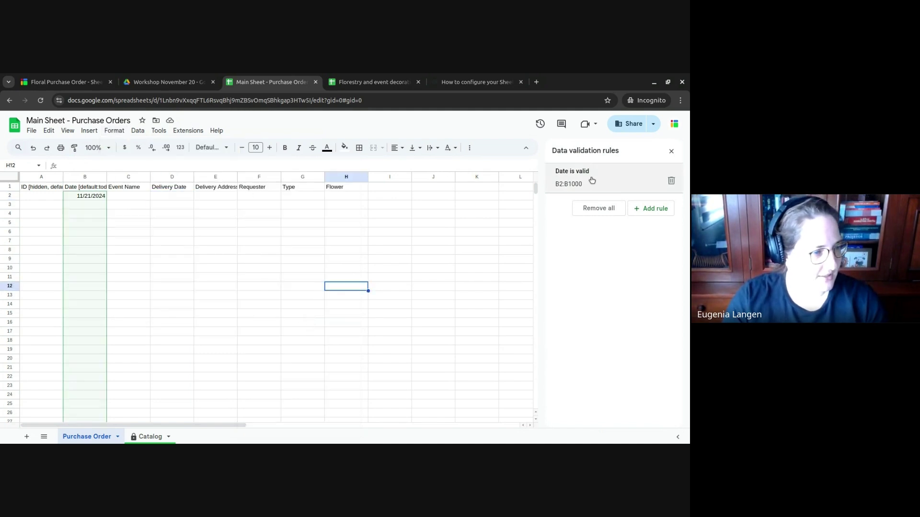
left_click(189, 196)
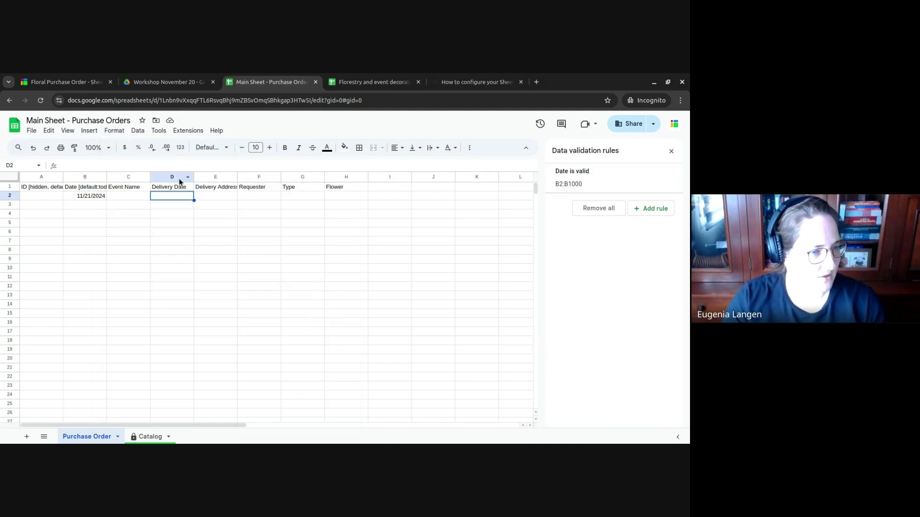
- Add a 'Date is valid' validation rule covering D2:D1000, then select the test date in B2
left_click(180, 178)
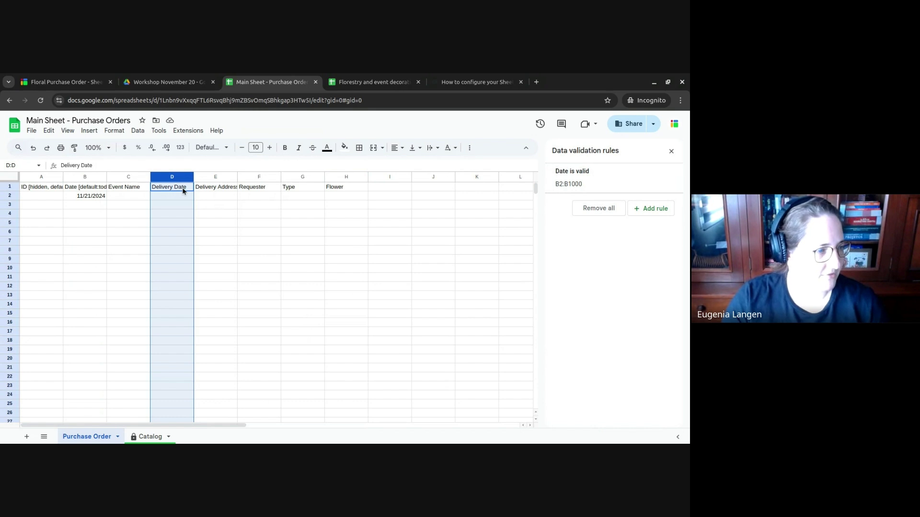
left_click(187, 194)
key("ctrl+shift+Down")
left_click(645, 209)
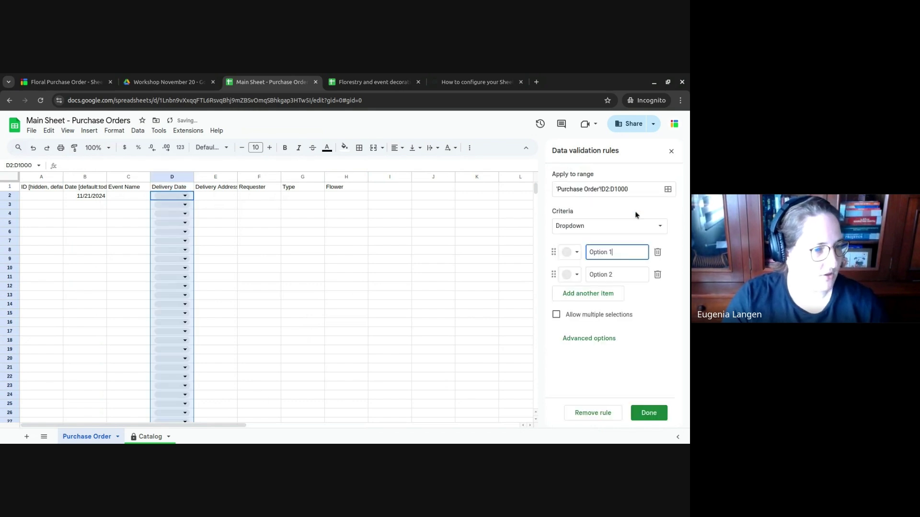
left_click(620, 226)
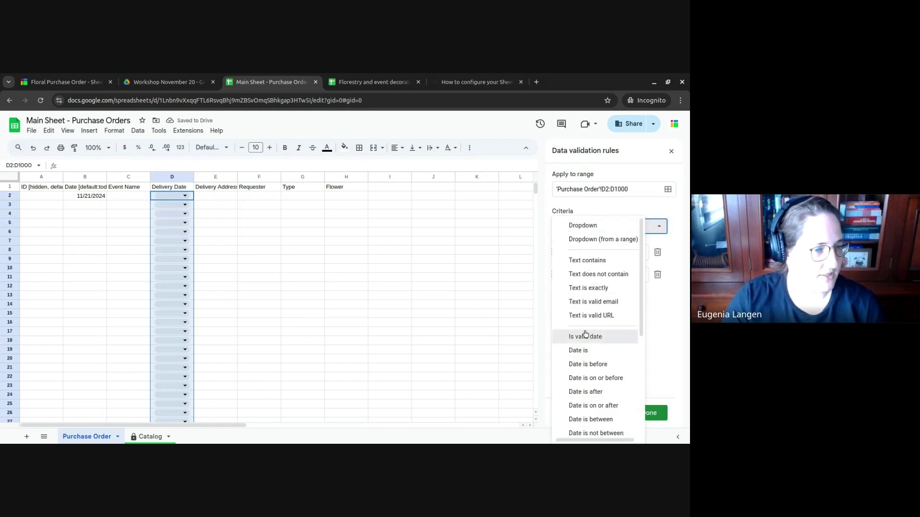
left_click(586, 338)
left_click(651, 414)
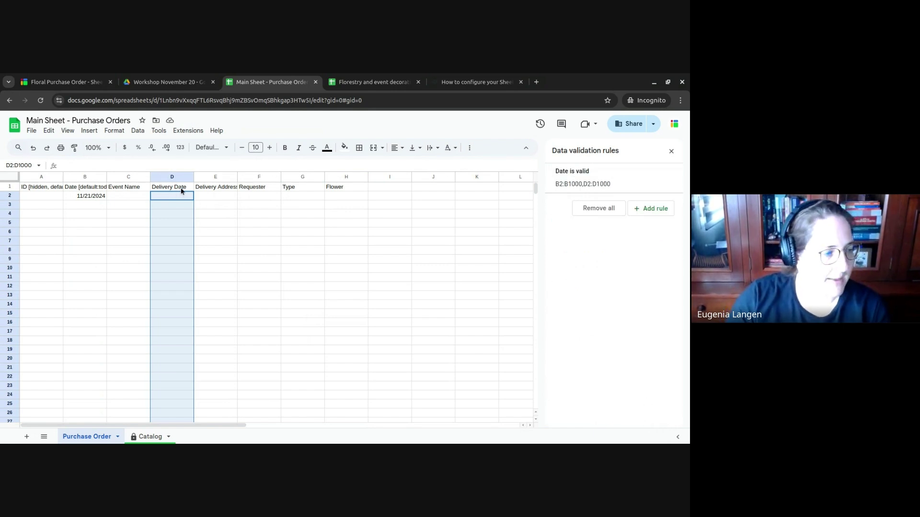
left_click(101, 197)
- Delete the B2 test date and begin typing ' [text' after 'Event Name' in C1
key("Delete")
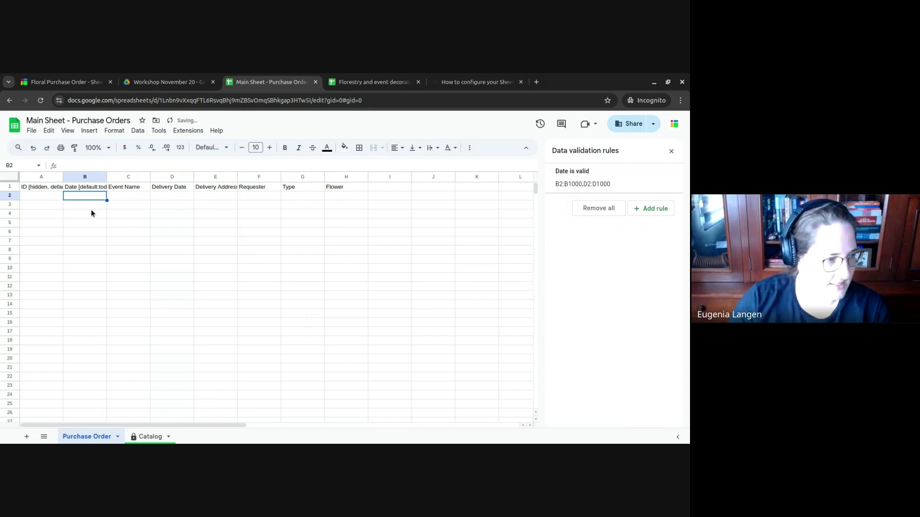
key("Up")
key("Right")
key("Right")
key("Left")
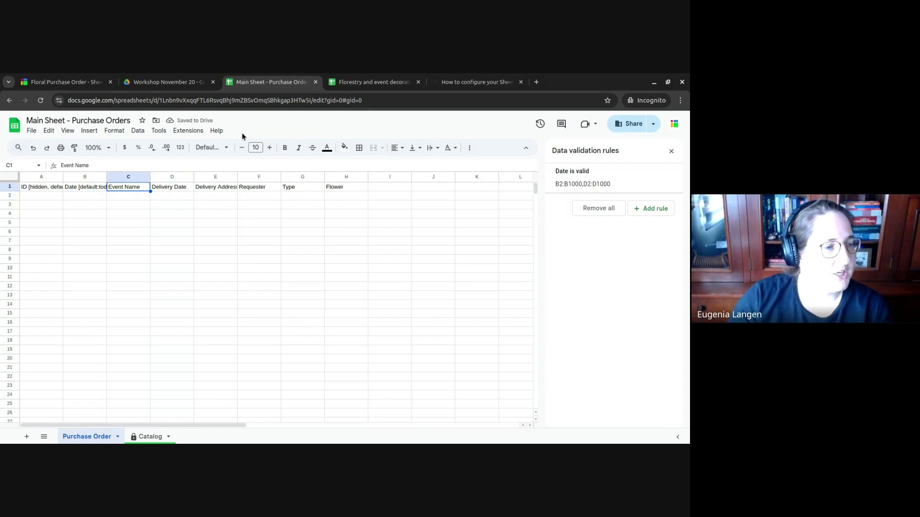
key("Return")
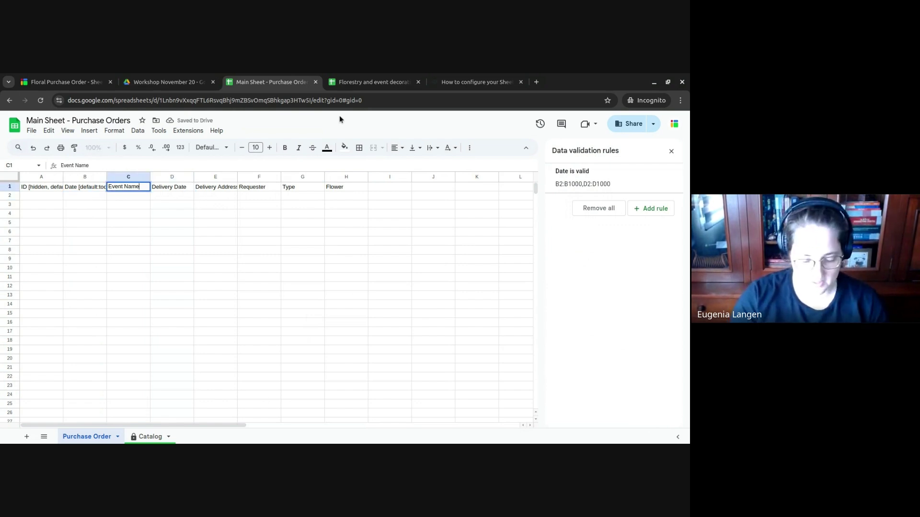
type("[")
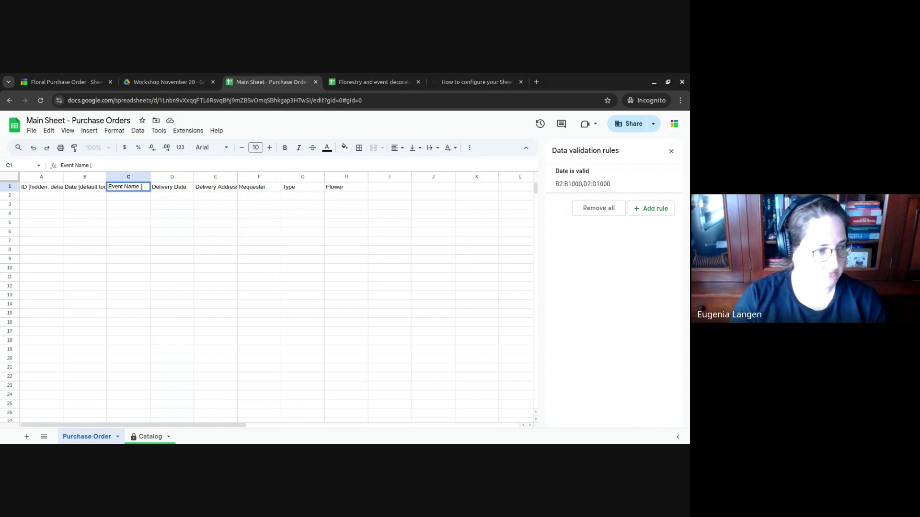
type("text")
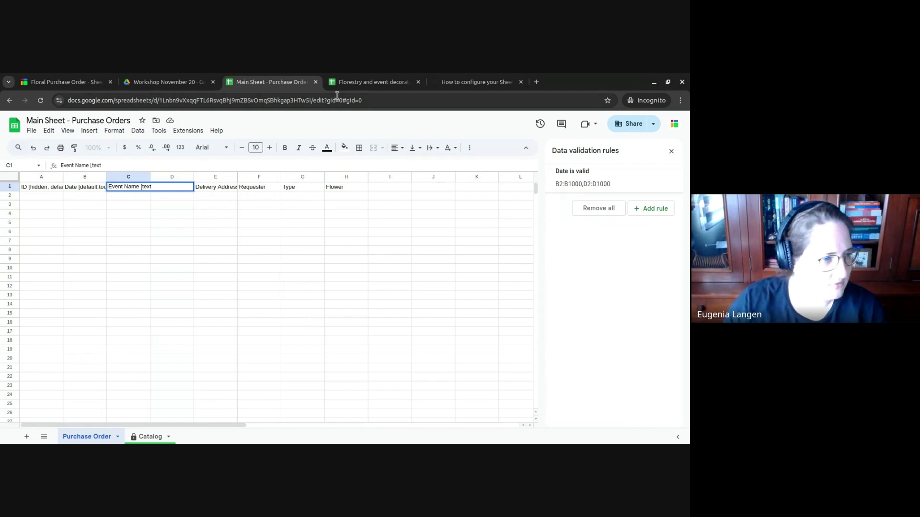
left_click(475, 82)
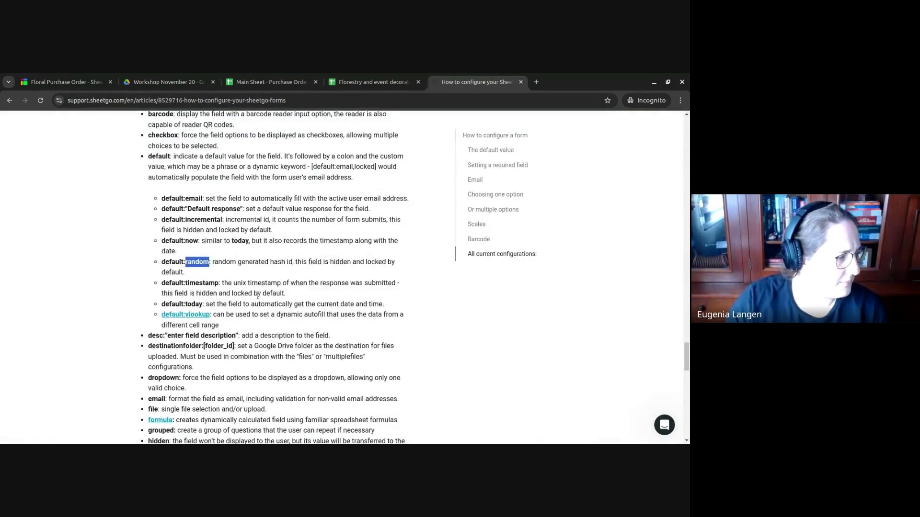
scroll(258, 295, "down", 4)
scroll(261, 294, "down", 2)
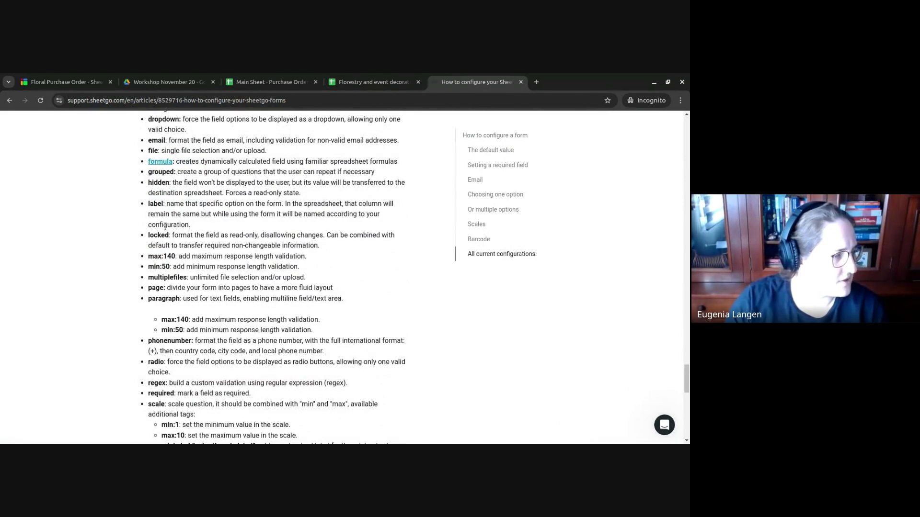
scroll(165, 226, "down", 5)
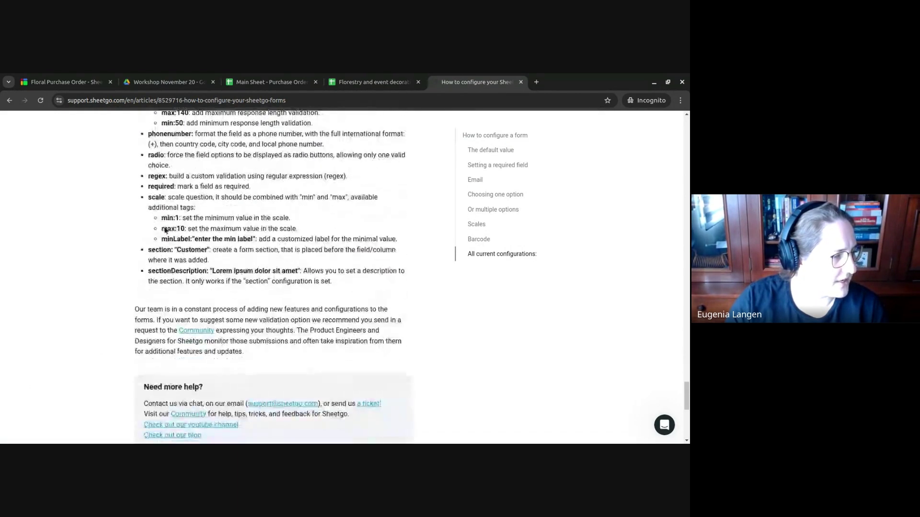
scroll(164, 228, "up", 2)
scroll(164, 228, "up", 3)
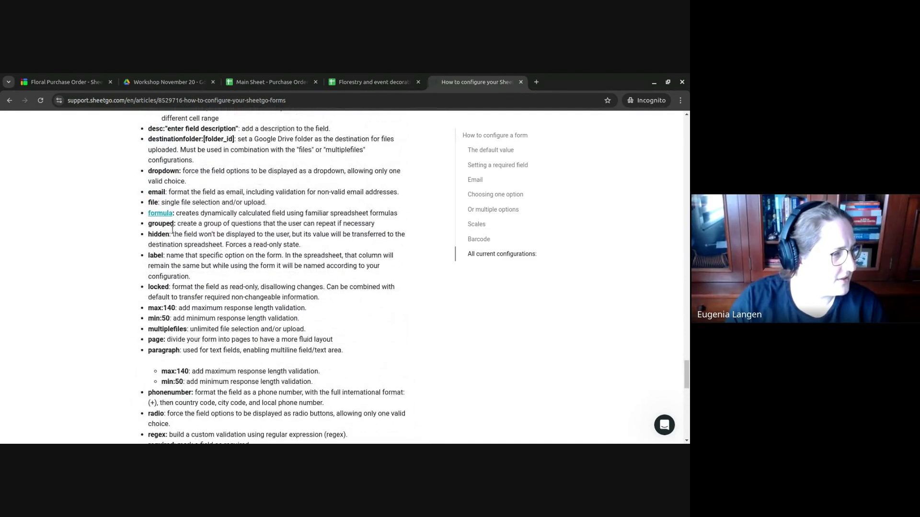
scroll(173, 230, "up", 3)
scroll(172, 229, "up", 2)
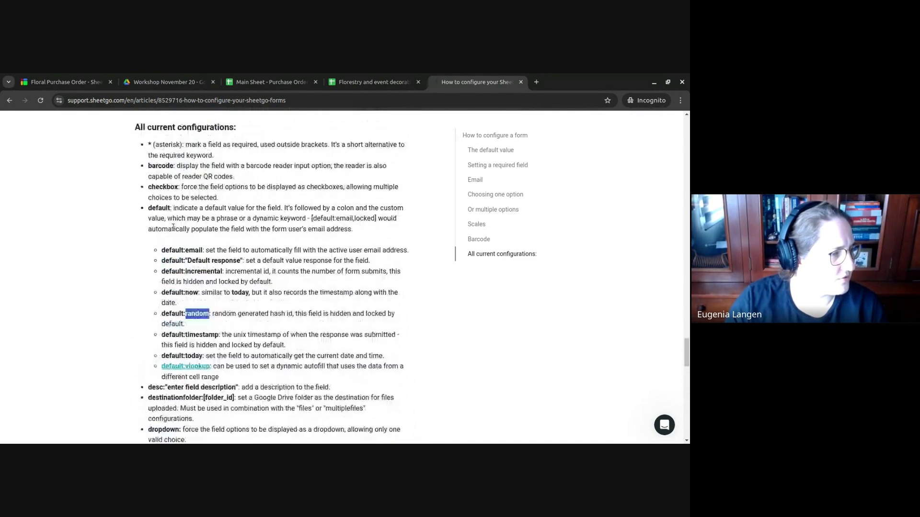
scroll(173, 227, "down", 3)
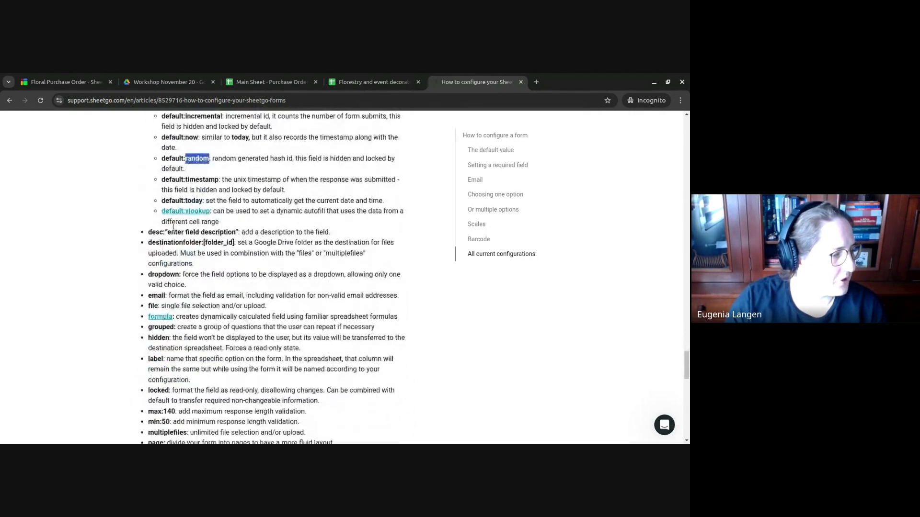
scroll(173, 227, "down", 2)
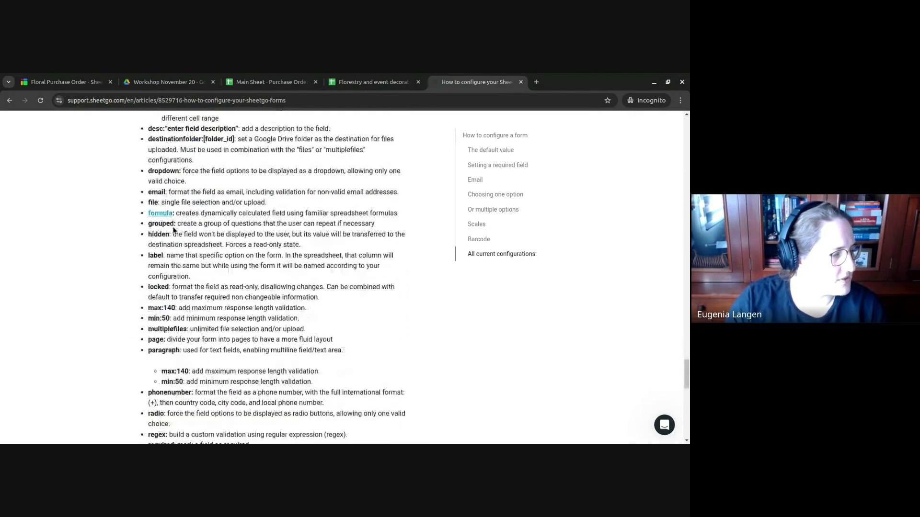
double_click(162, 351)
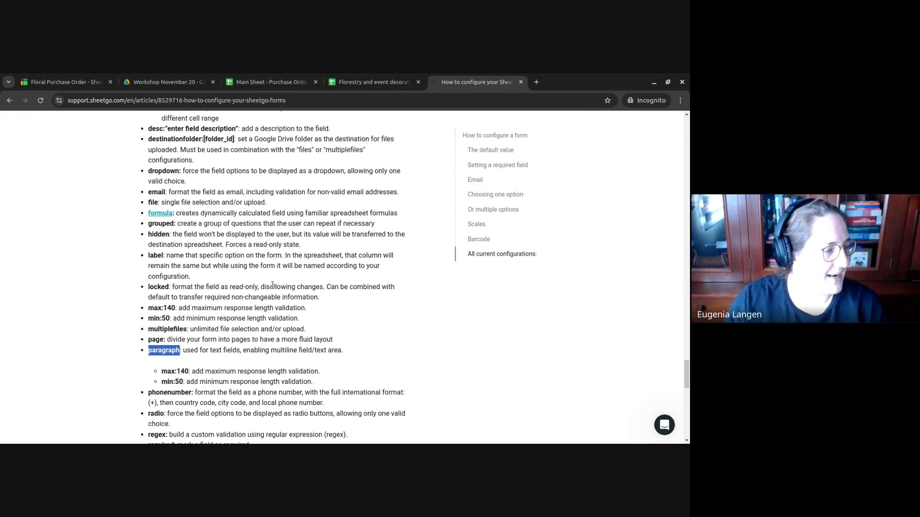
left_click_drag(149, 339, 166, 339)
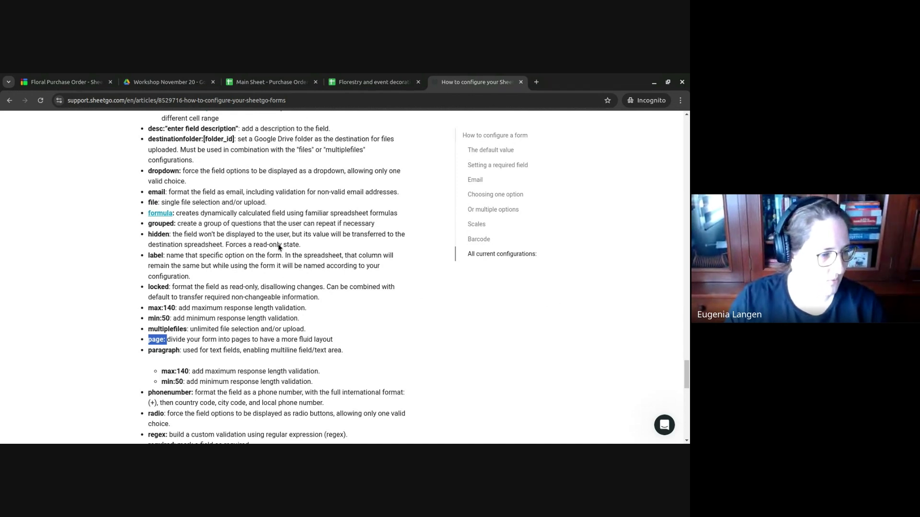
left_click(270, 81)
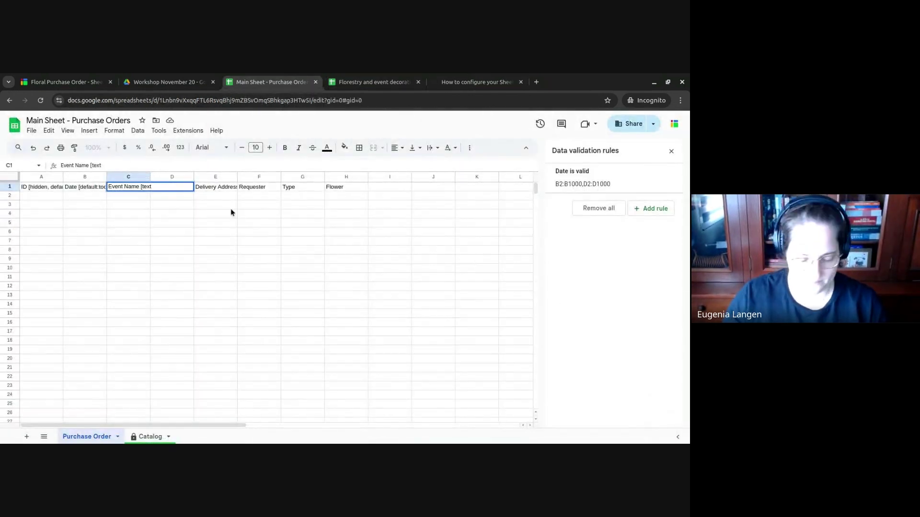
- Finish C1 as 'Event Name [page:1]' and add ', page:1' to the Date header
key("BackSpace")
key("BackSpace")
key("BackSpace")
key("BackSpace")
type("page:")
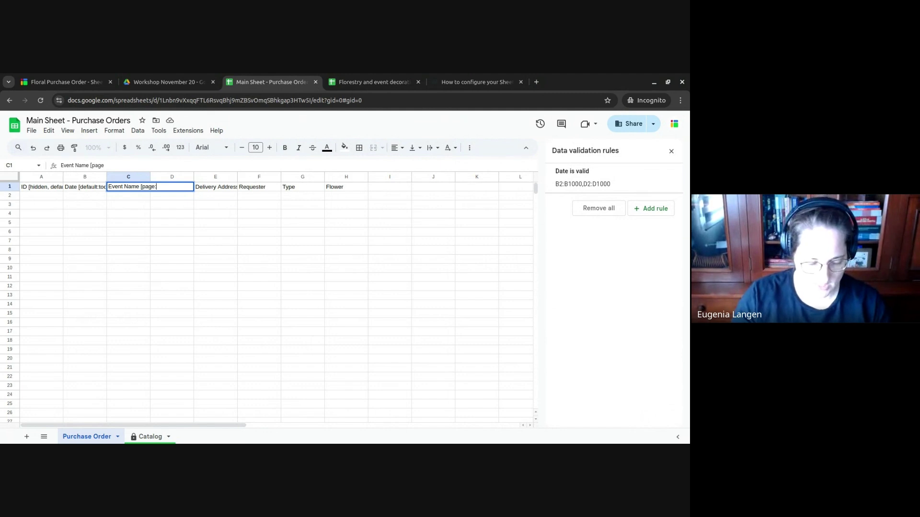
type("1]")
key("Return")
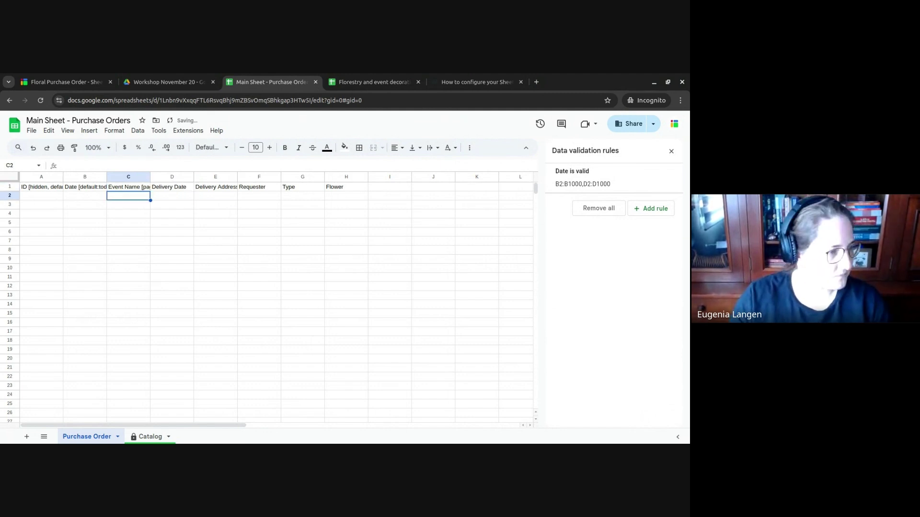
double_click(163, 187)
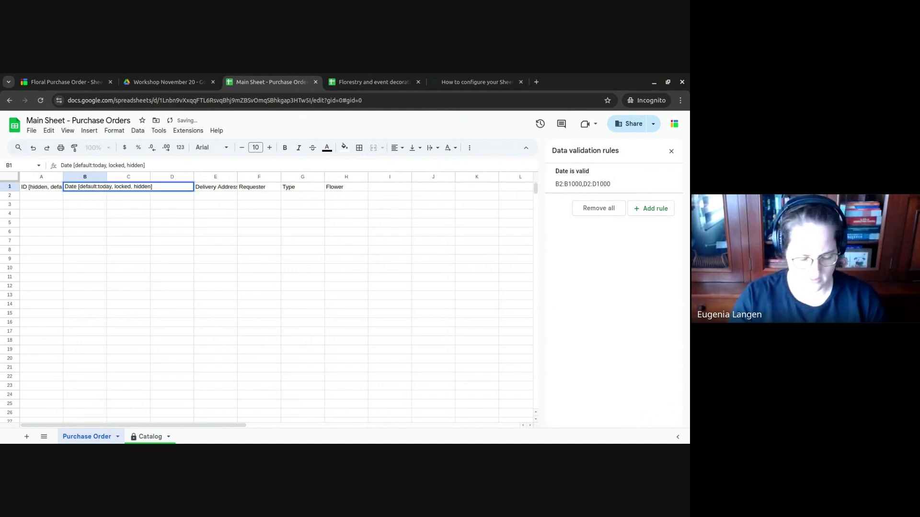
type(", page:1")
double_click(41, 187)
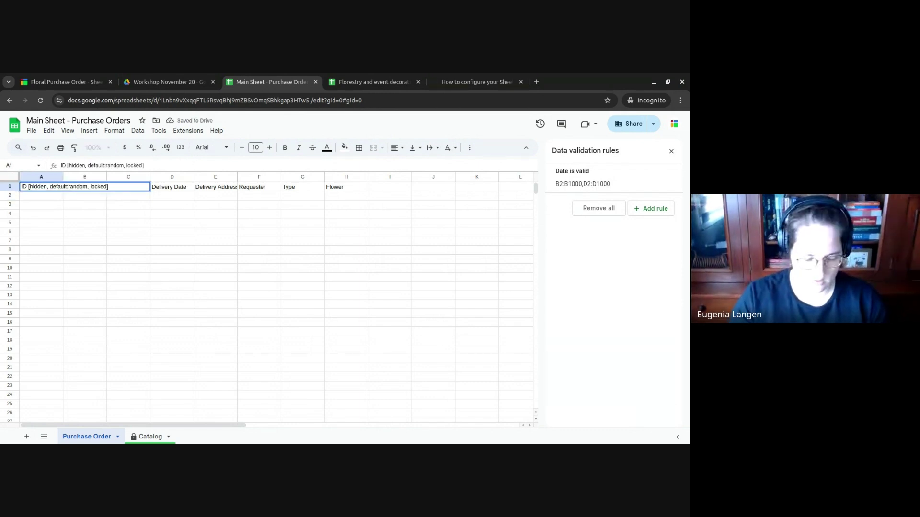
type(", page:1")
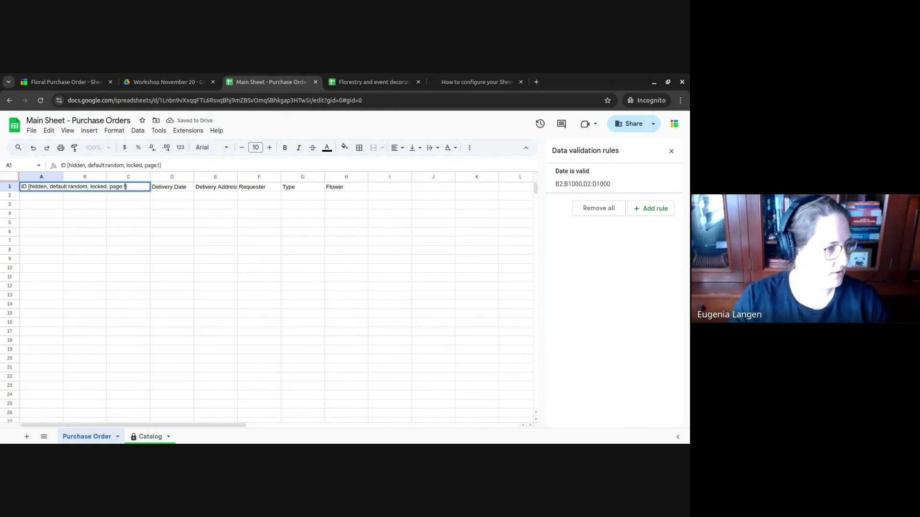
key("Return")
key("Up")
key("Return")
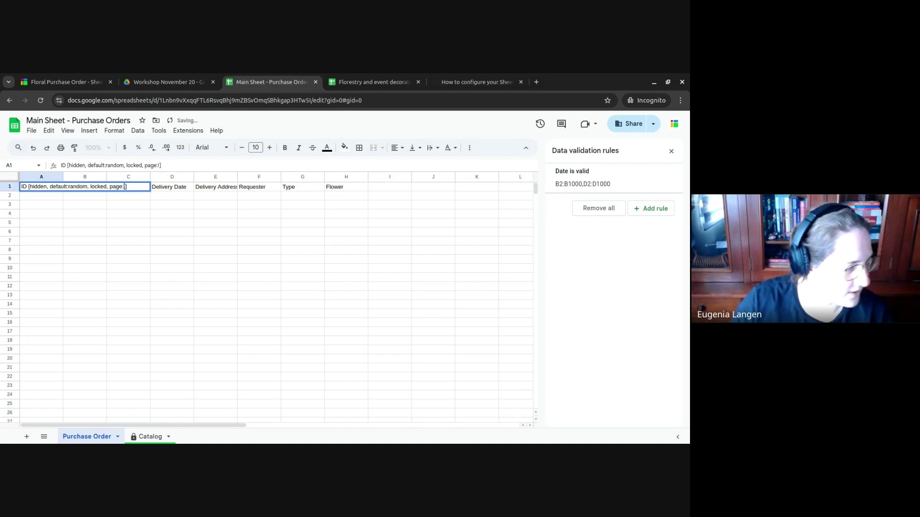
key("Return")
- Tag the Delivery Date header with '[page:1, required]'
key("Up")
key("Right")
key("Right")
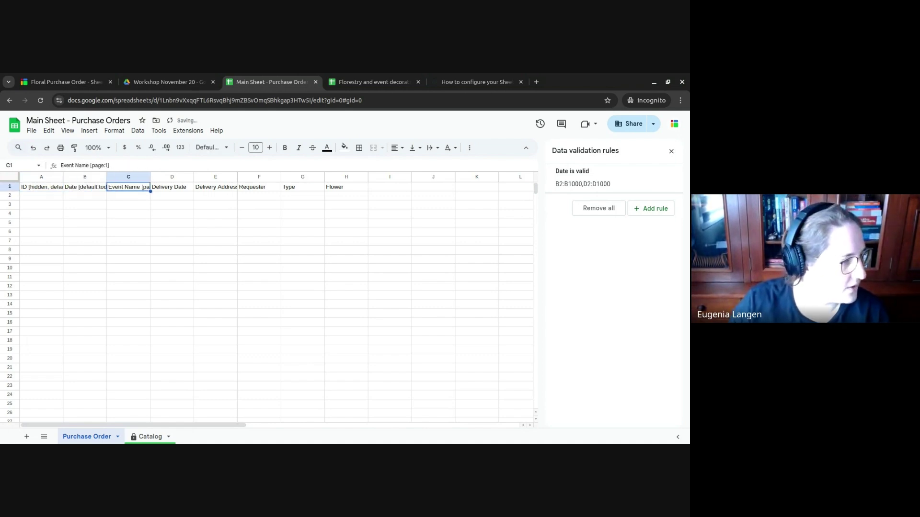
key("Right")
key("Return")
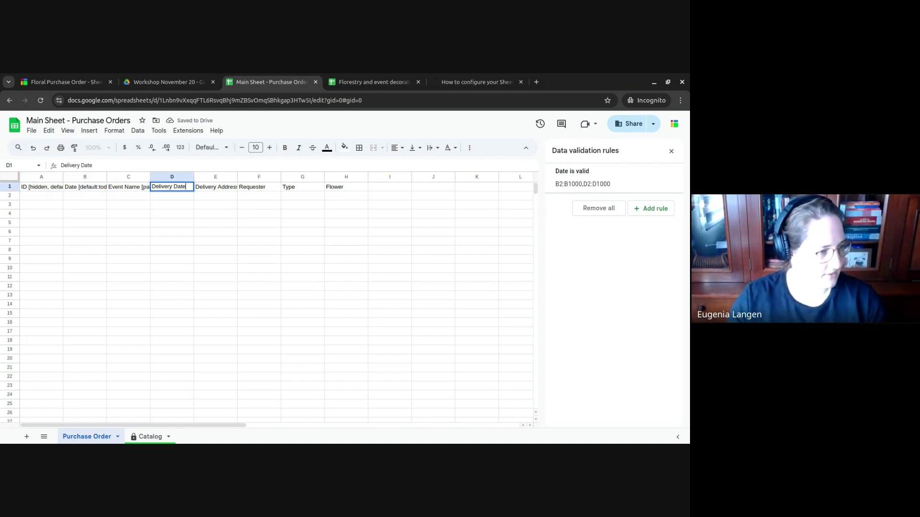
type("[")
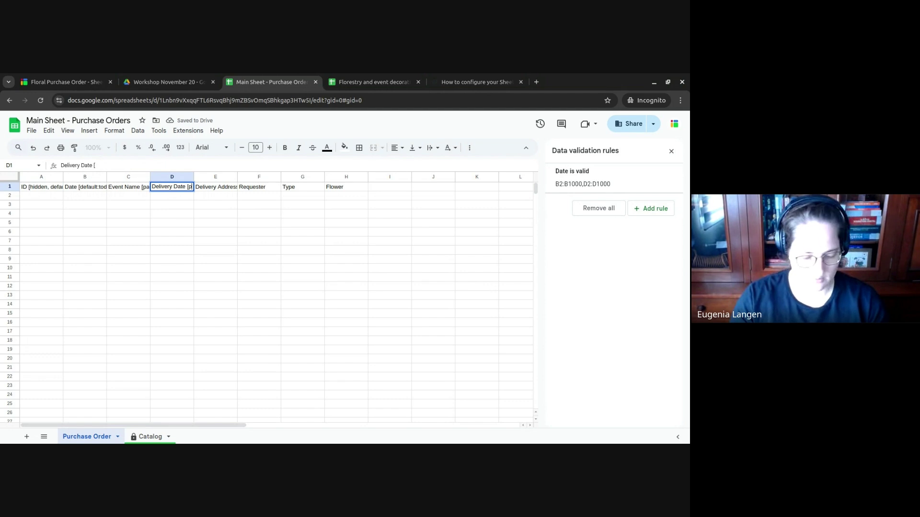
type("page:1, requ")
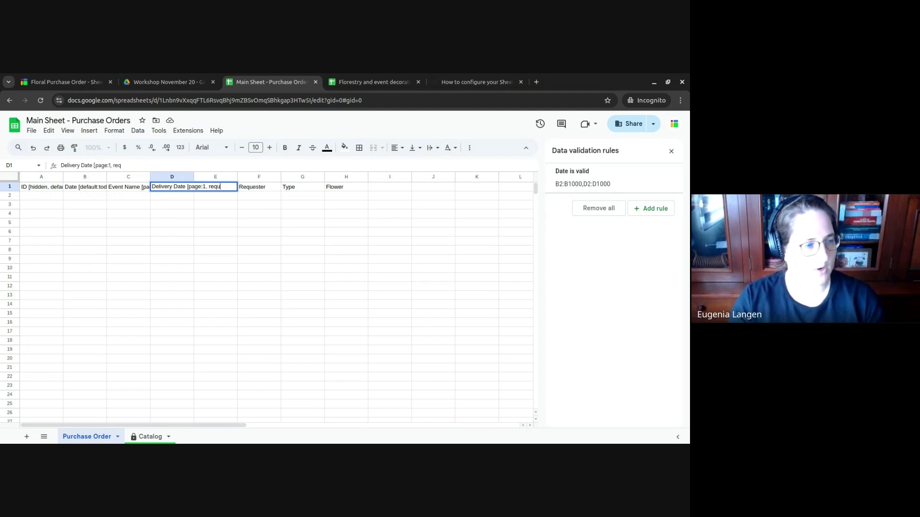
type("ired]")
key("Return")
- Add ', required' to the Event Name header's page:1 tag
key("Up")
key("Left")
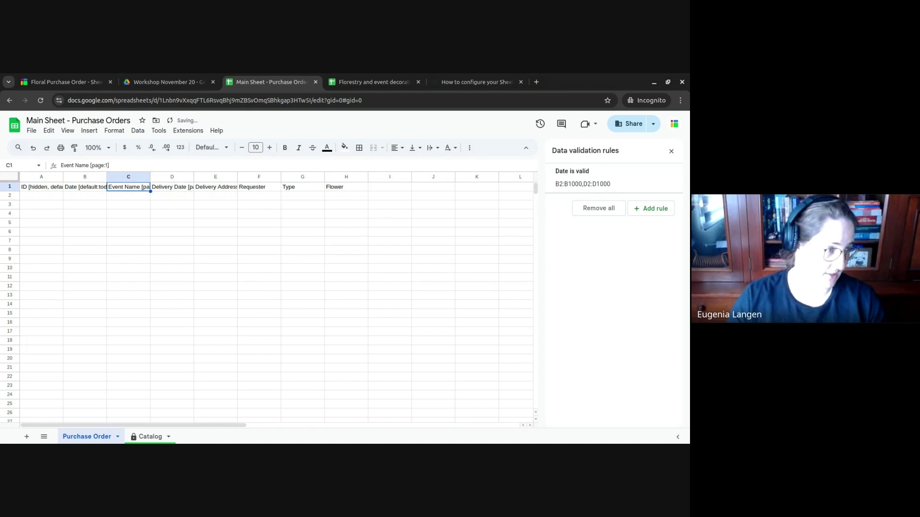
key("Return")
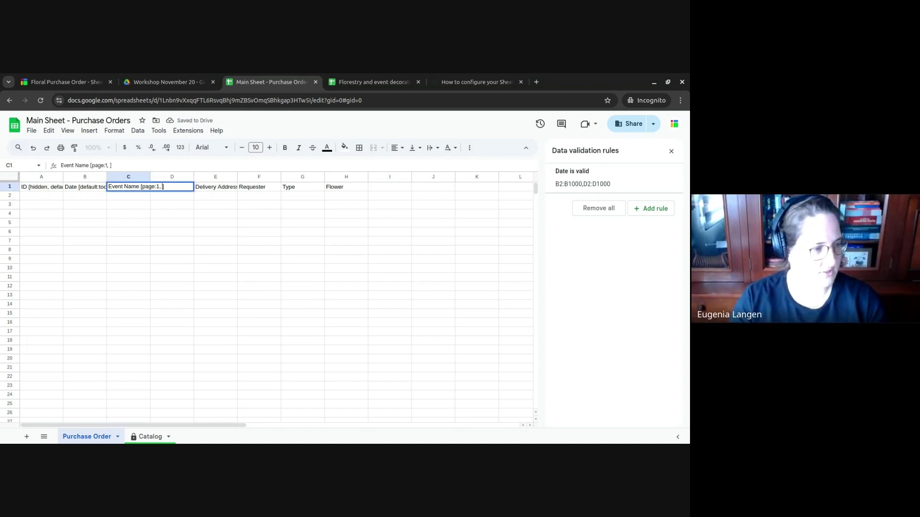
type(", required]")
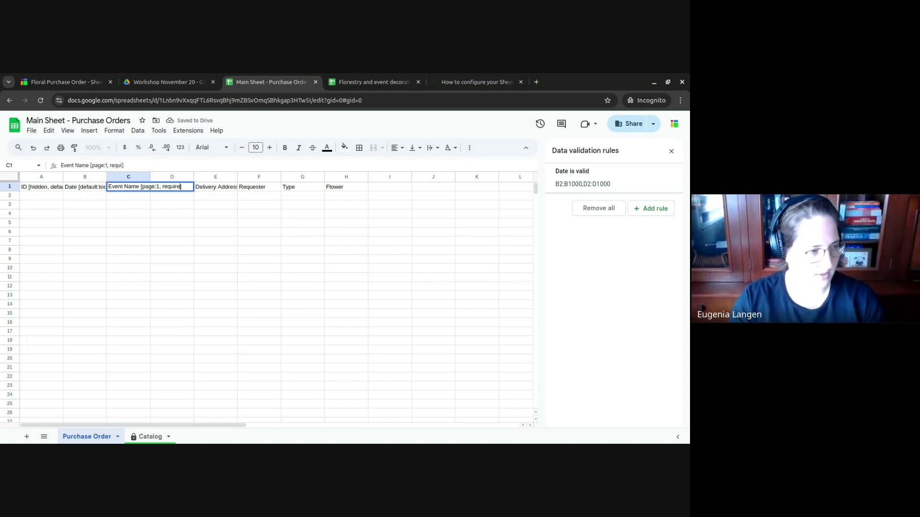
key("Return")
- Append ' [page:1, required]' to the Delivery Address header in E1
key("Up")
key("Right")
key("Right")
key("Return")
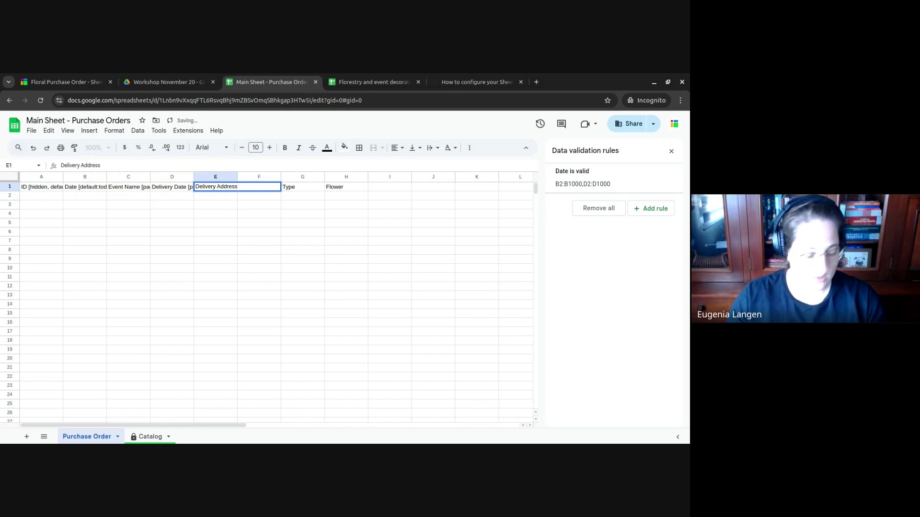
type("[page:")
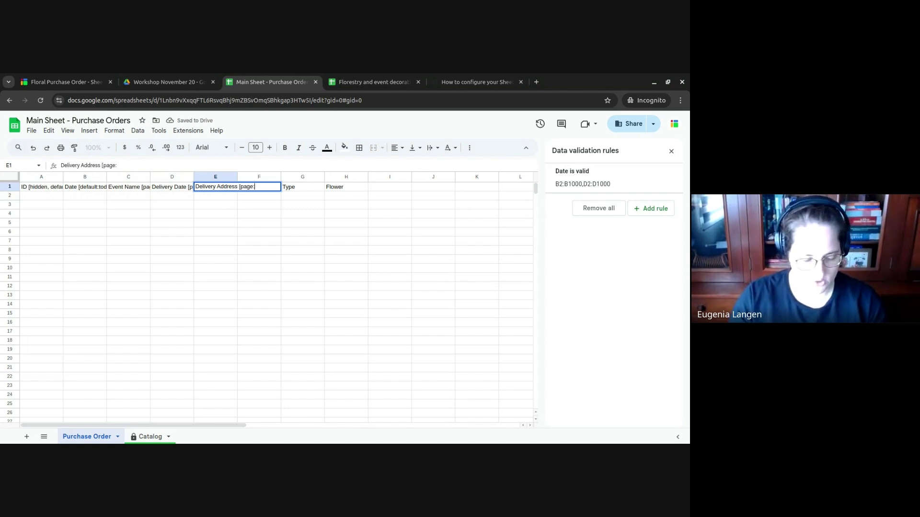
type("1, req")
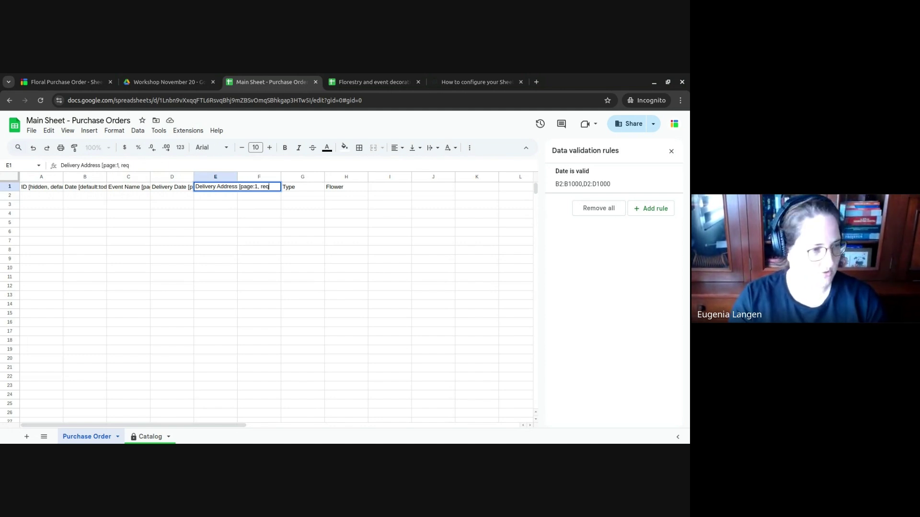
type("uired]")
key("Tab")
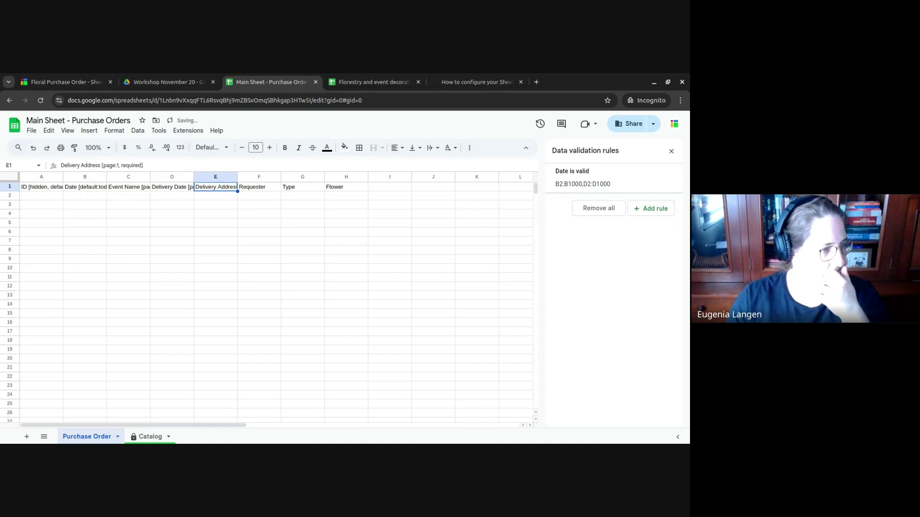
key("Return")
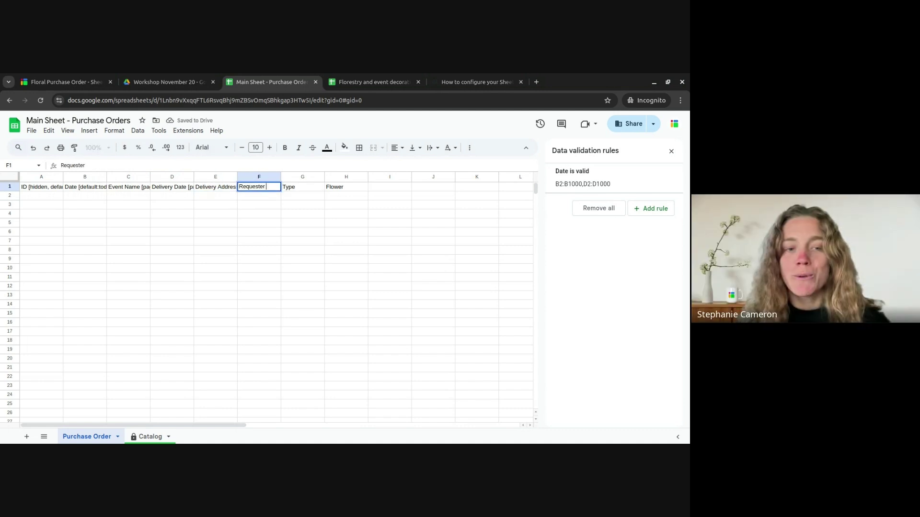
- Change the F1 header to 'Requester [page:1, required]'
type("[page")
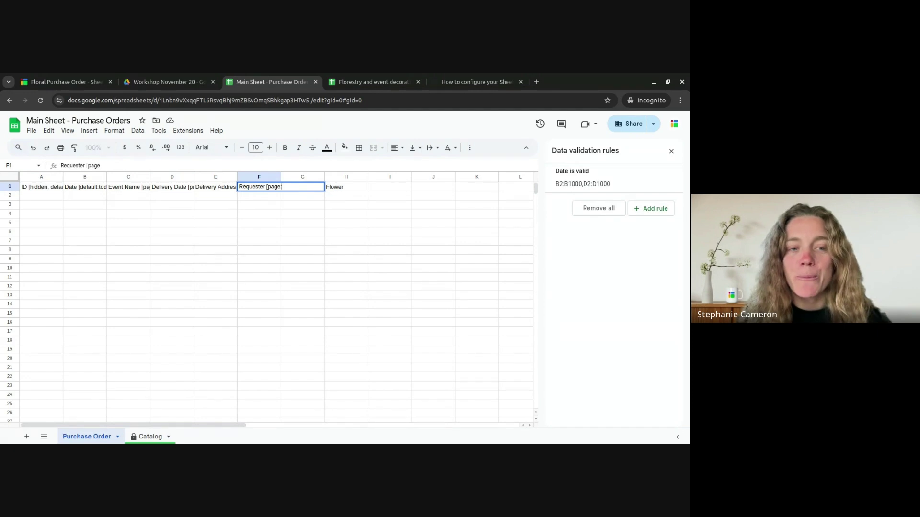
type(":1, required")
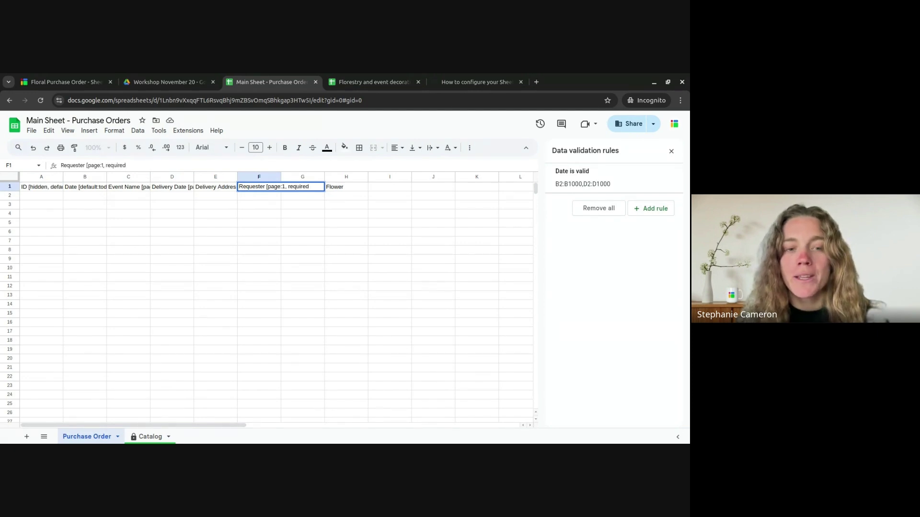
key("Tab")
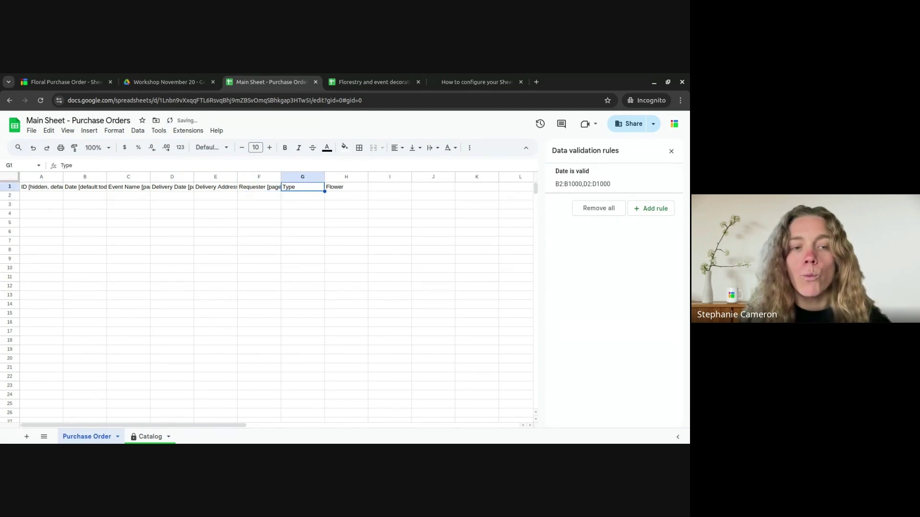
key("Return")
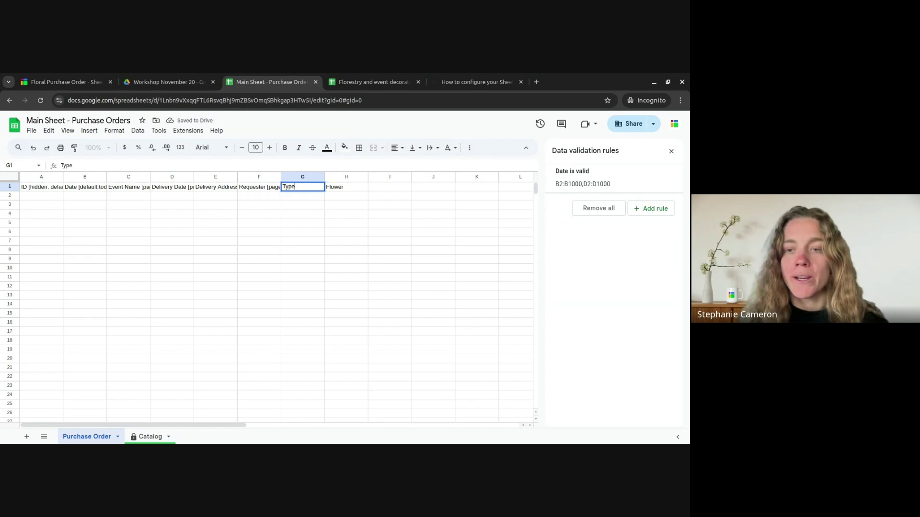
key("Escape")
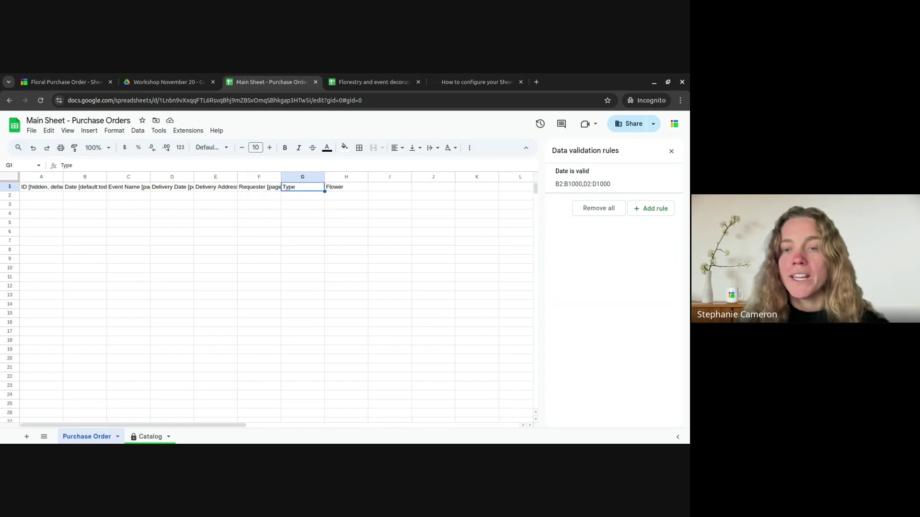
- Tag the Type (G1) and Flower (H1) headers with '[page:2]'
key("Return")
type("[page:2")
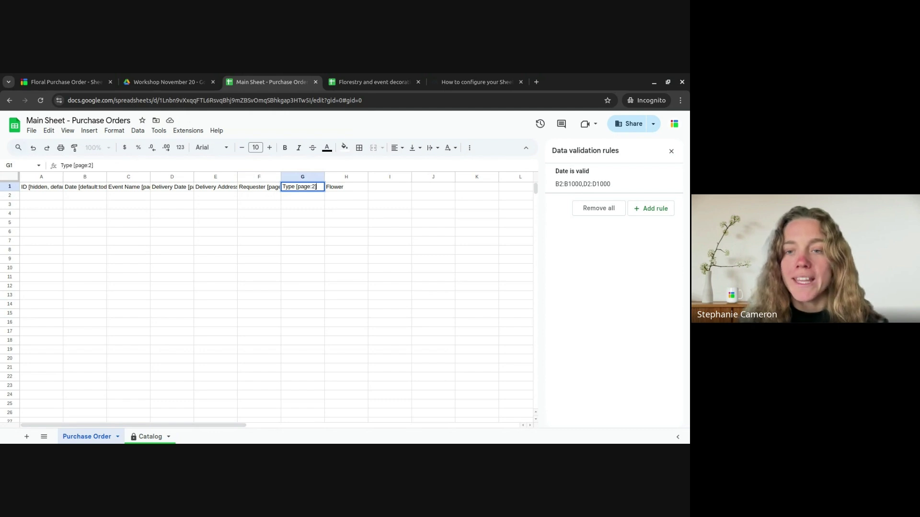
key("Tab")
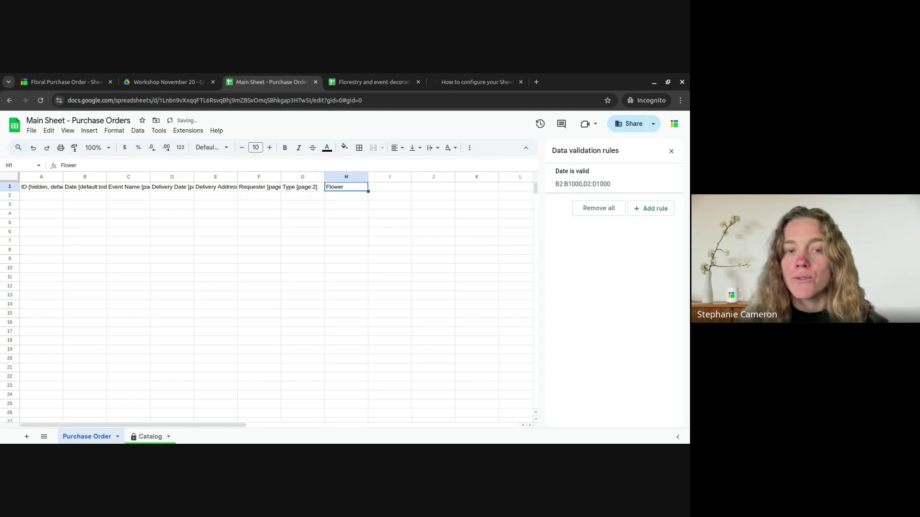
key("Return")
type("[page")
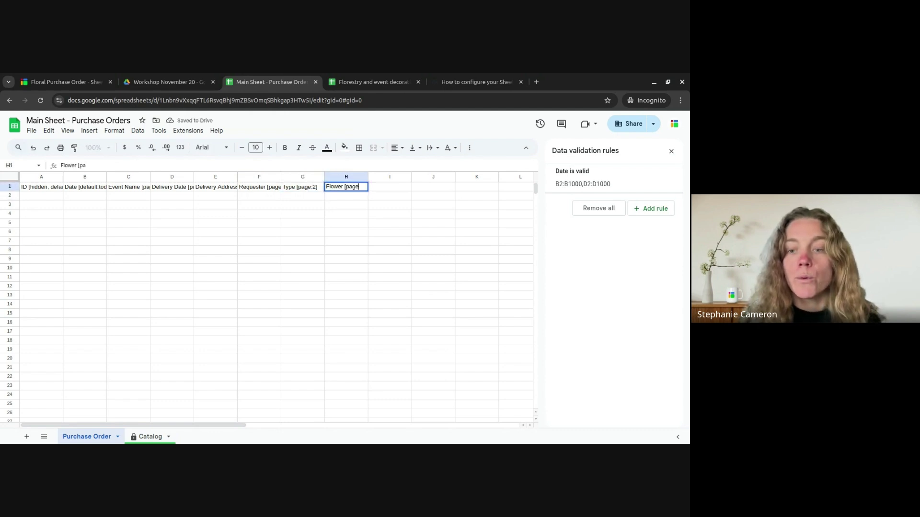
type(":2")
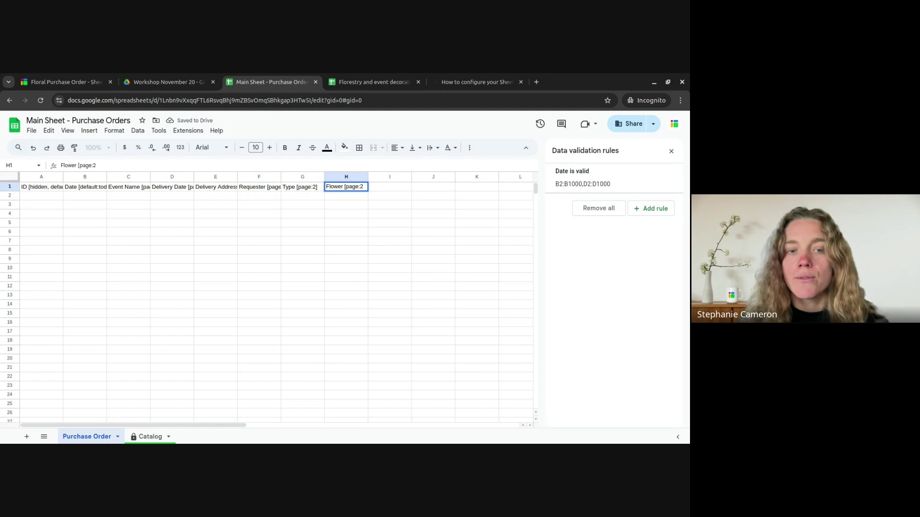
type("]")
key("Return")
- Review the tagged header row, then switch back to the Floral Purchase Order form
key("Up")
key("Left")
key("Left")
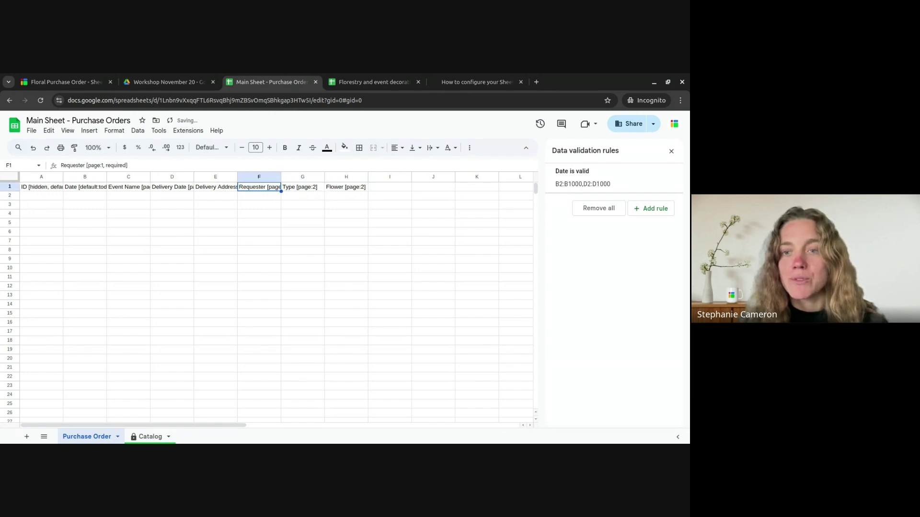
key("Left")
key("Left")
key("Right")
key("Right")
key("Right")
key("Left")
key("Right")
key("Left")
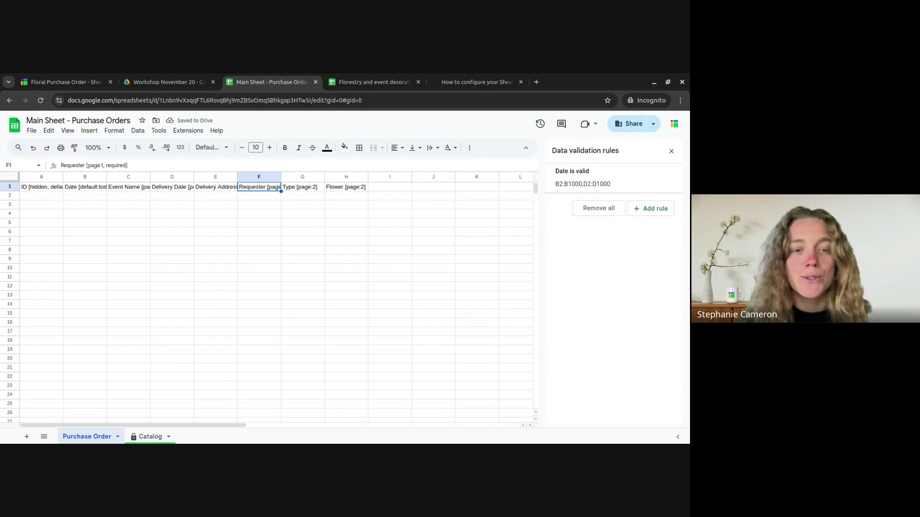
key("ctrl+shift+Tab")
key("ctrl+shift+Tab")
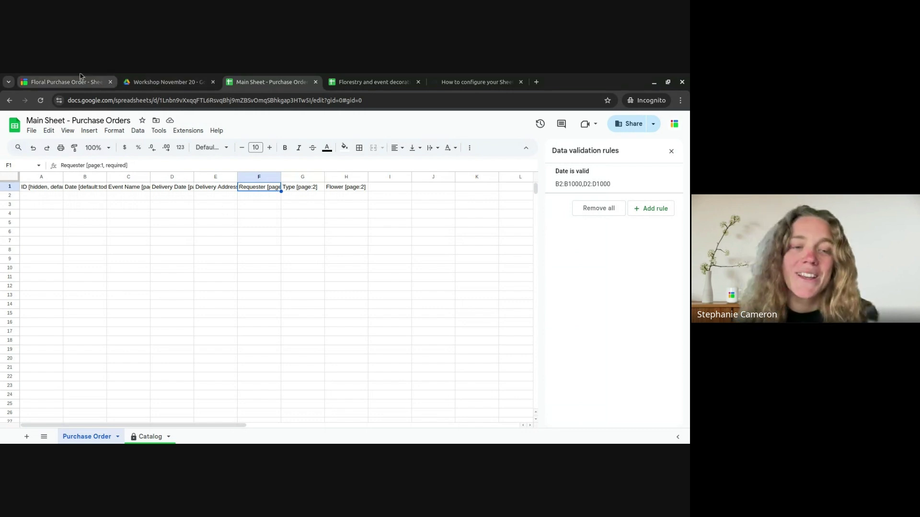
- Sync the Purchase Order form so it picks up the updated page headers
left_click(444, 206)
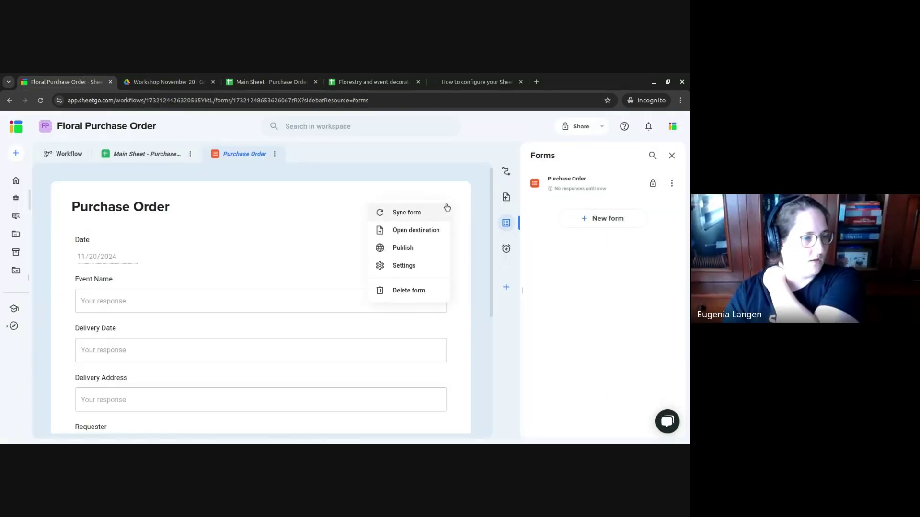
left_click(431, 213)
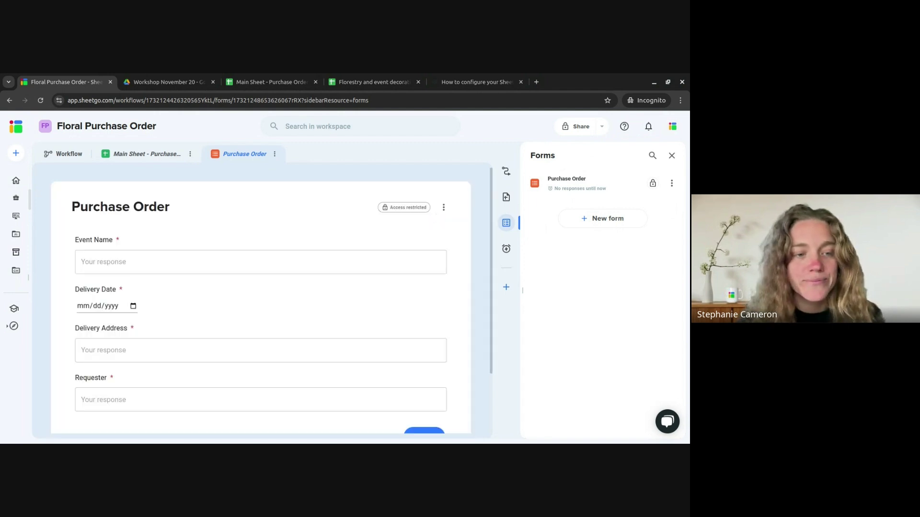
scroll(187, 320, "down", 3)
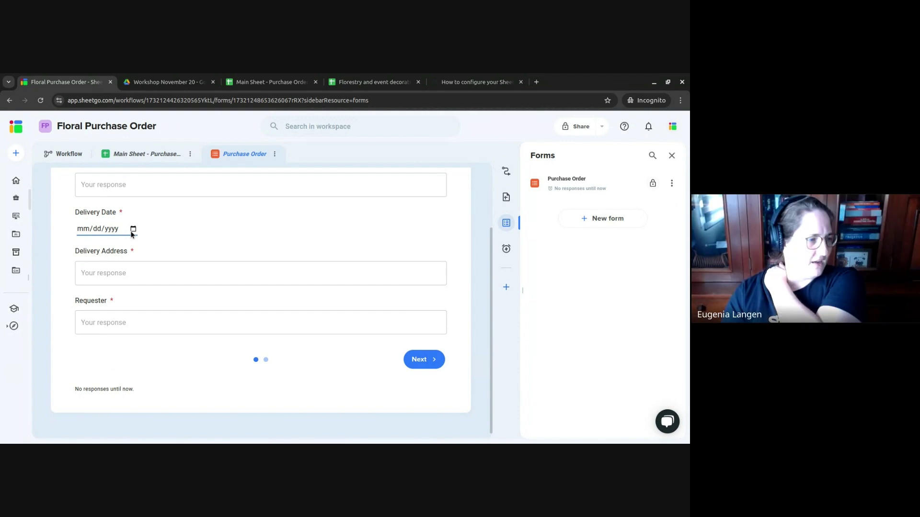
scroll(133, 229, "up", 3)
- Enter test text 'asfasdsadsa' as Event Name and set Delivery Date to 11/21/2024
left_click(171, 264)
type("asfasdsadsa")
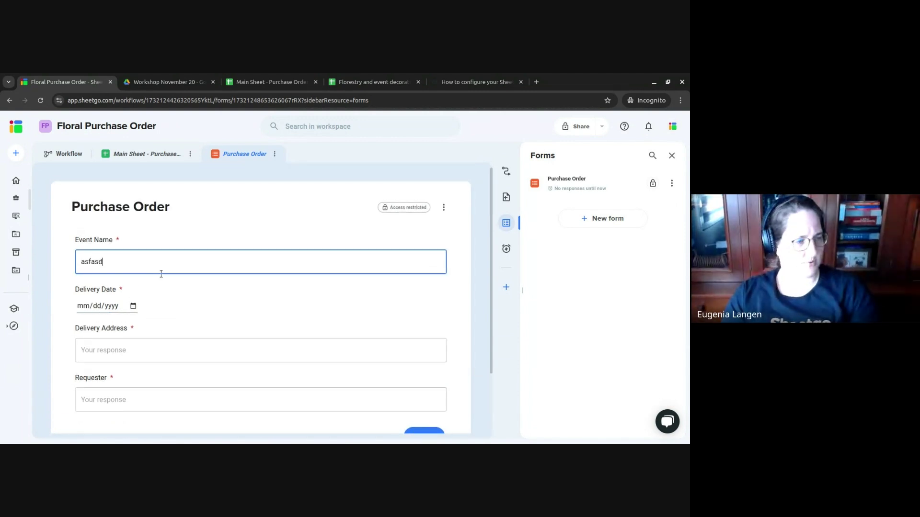
left_click(166, 303)
left_click(133, 307)
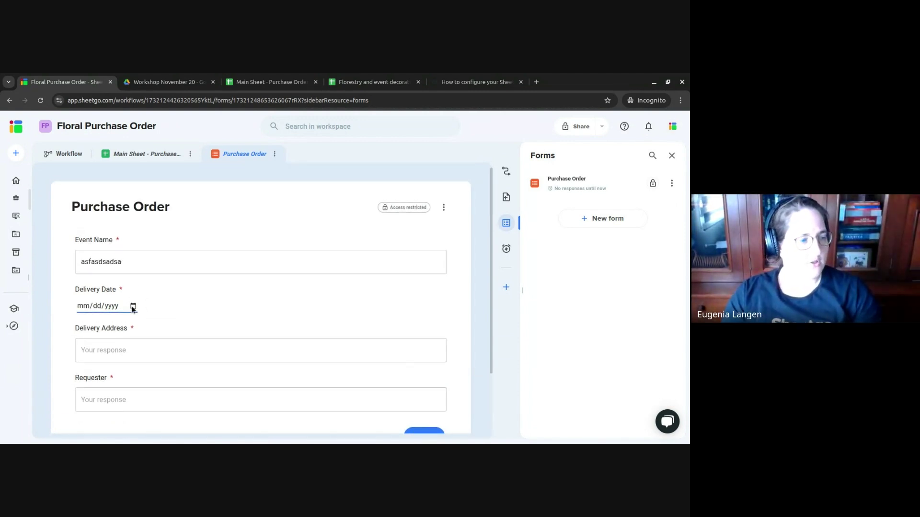
left_click(272, 329)
- Fill Delivery Address and Requester with test entries 'asfdasdsadasd' and 'adfadsfdfsad'
scroll(267, 329, "down", 1)
left_click(168, 294)
type("asfdasdsadasd")
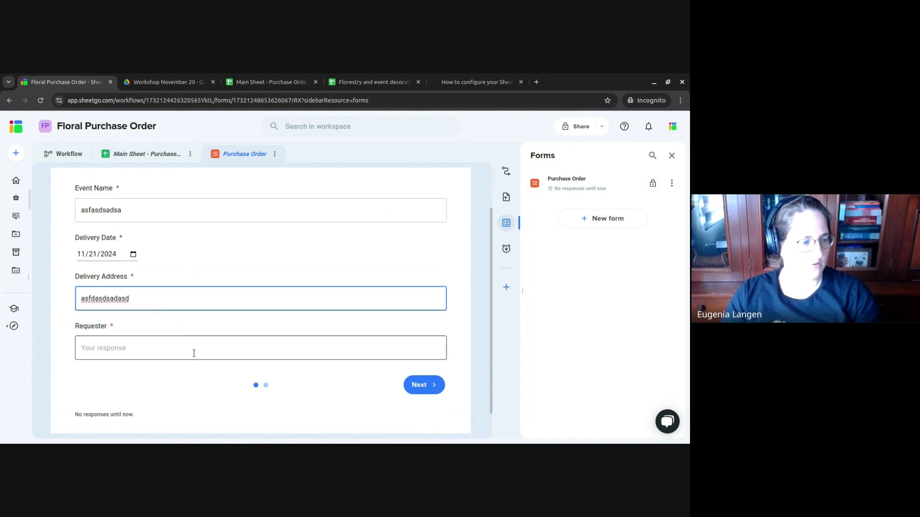
left_click(194, 352)
type("a")
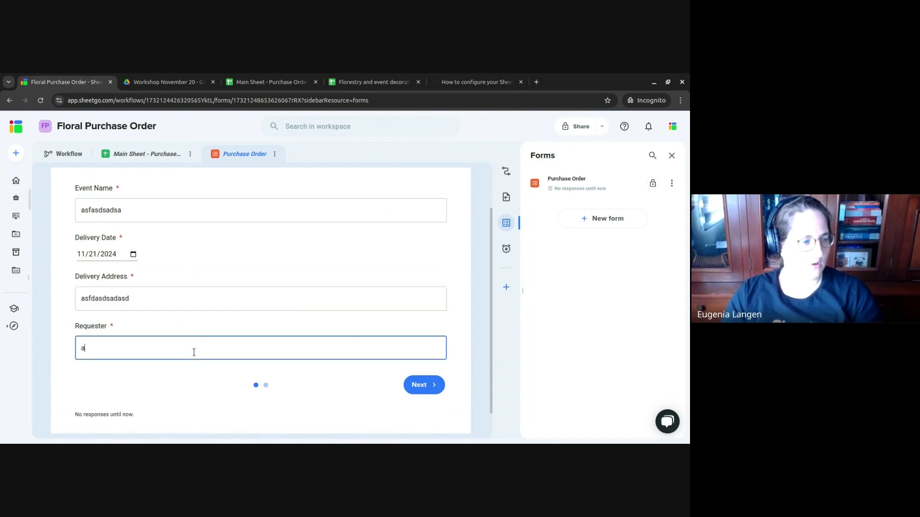
type("dfadsfdfsad")
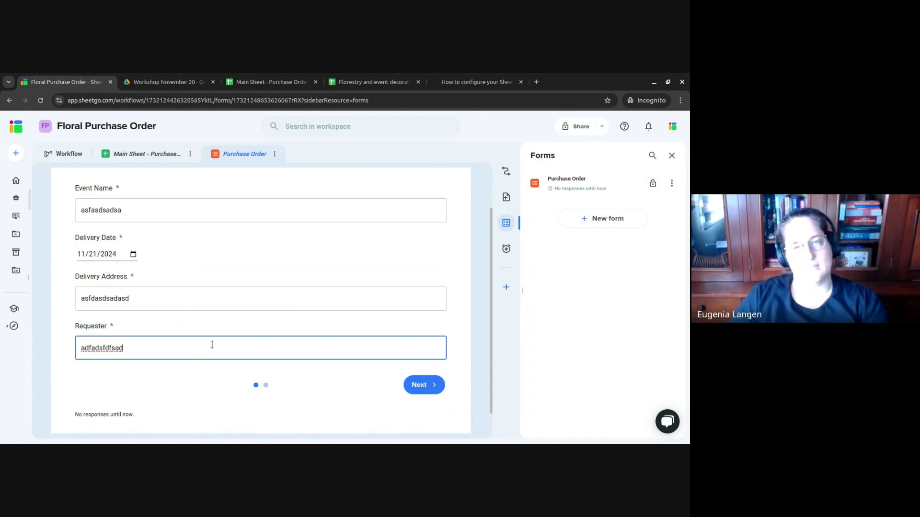
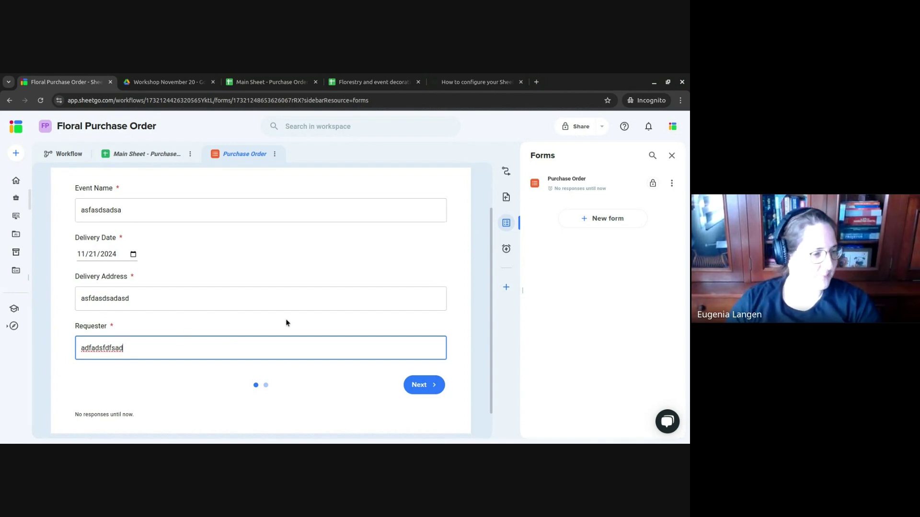
- Page back and forth between the first and second pages of the form preview
left_click(426, 385)
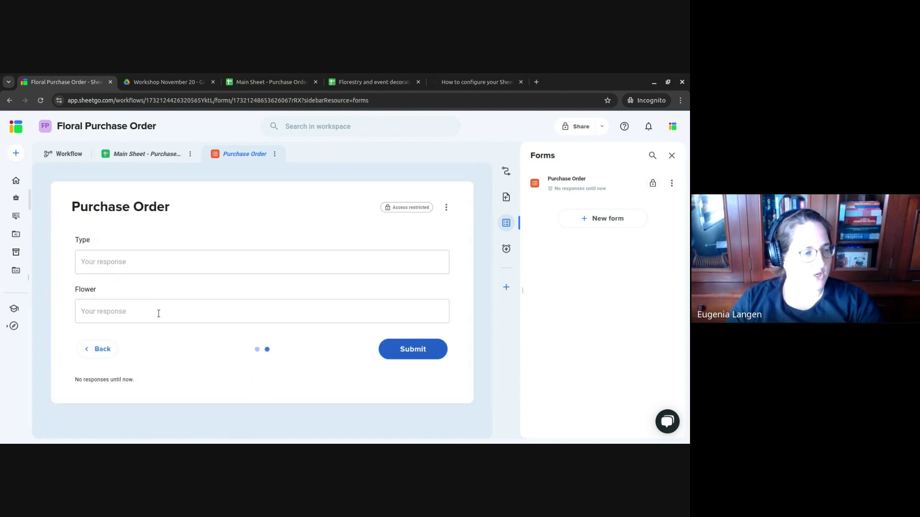
left_click(102, 349)
scroll(312, 288, "down", 2)
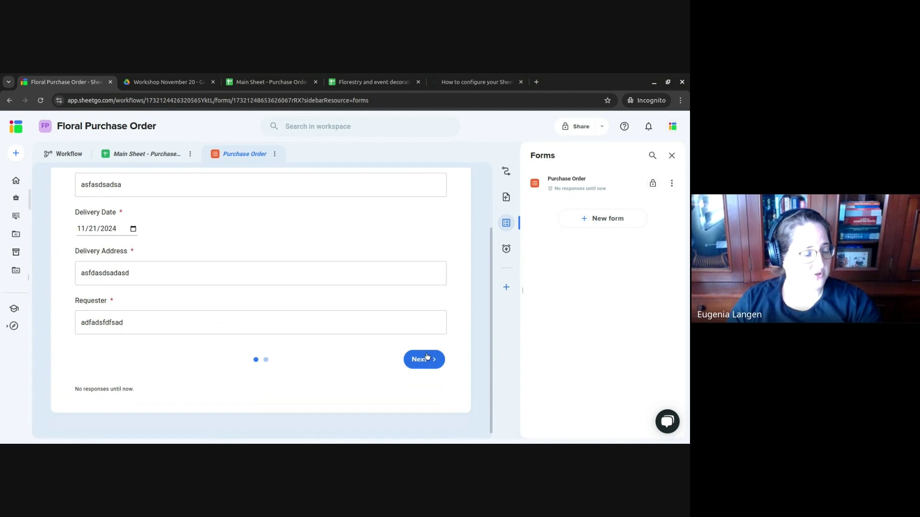
left_click(427, 358)
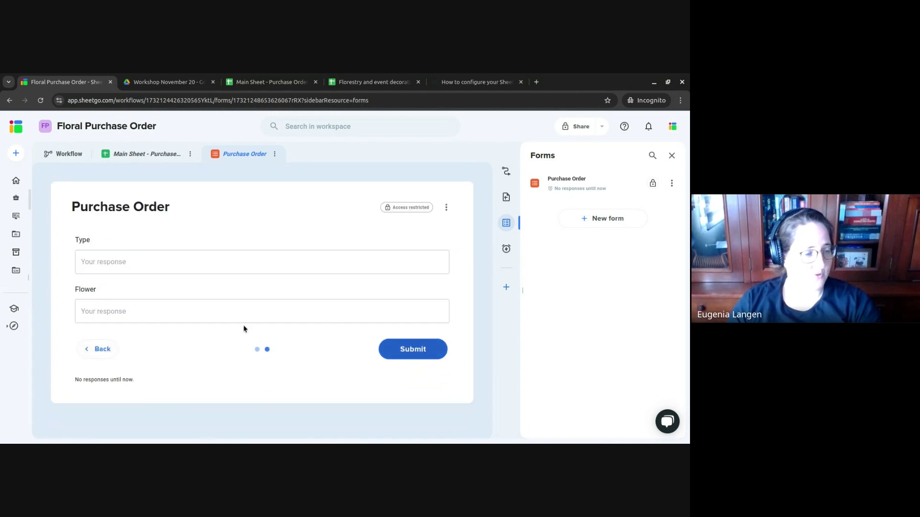
left_click(103, 349)
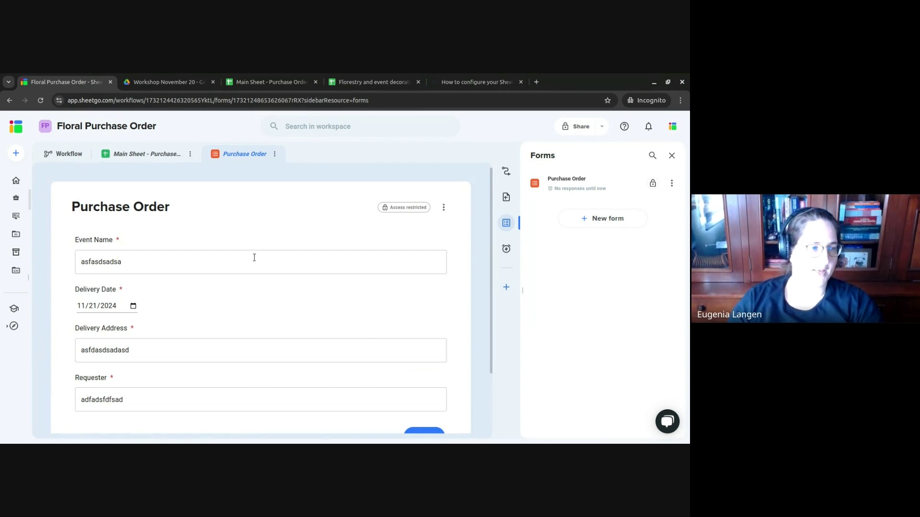
scroll(254, 257, "down", 2)
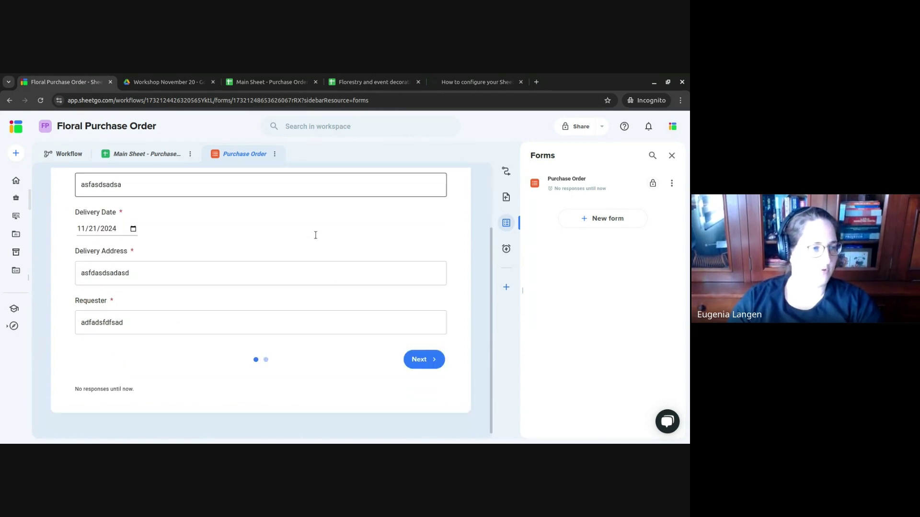
- Enter the header 'Quantity [page:2]' in cell I1 of the Main Sheet
left_click(267, 80)
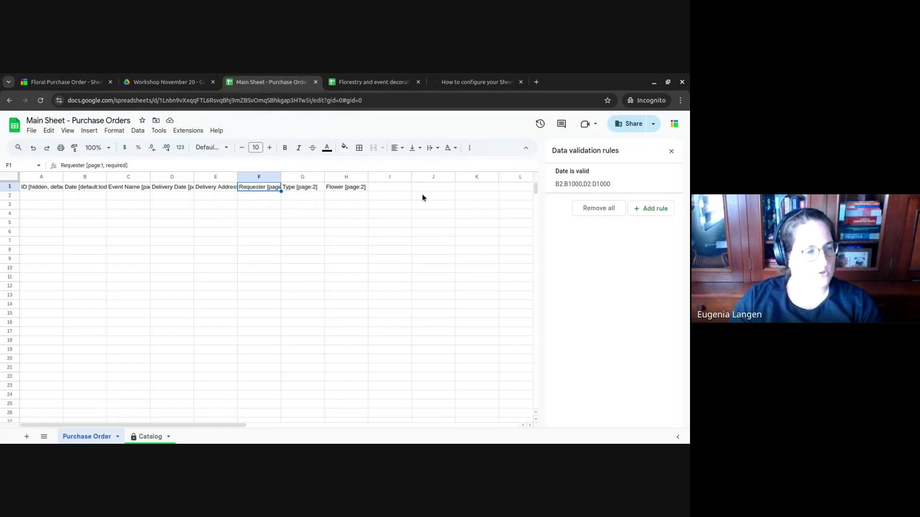
left_click(389, 188)
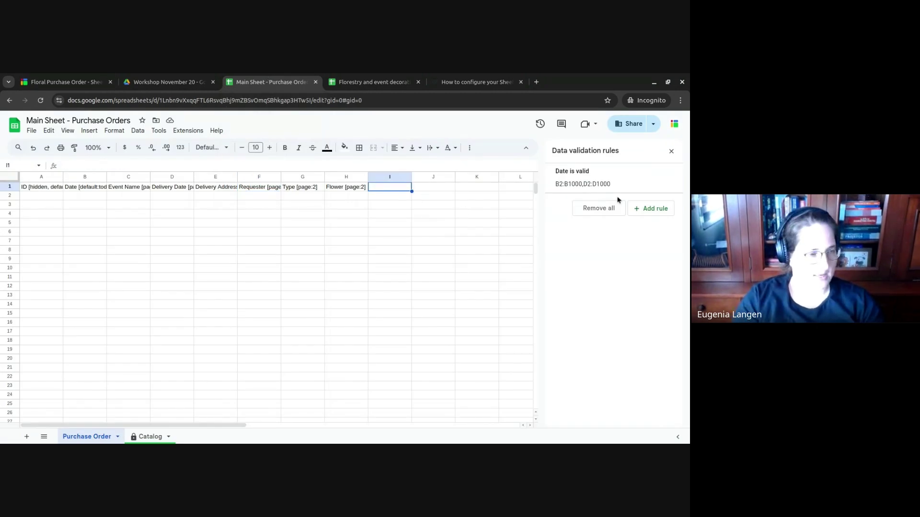
type("Quantity")
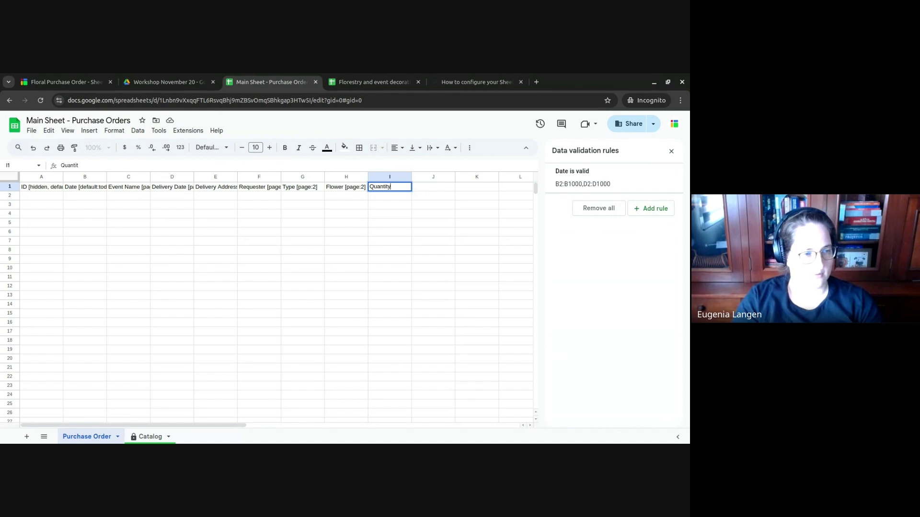
key("ctrl+Return")
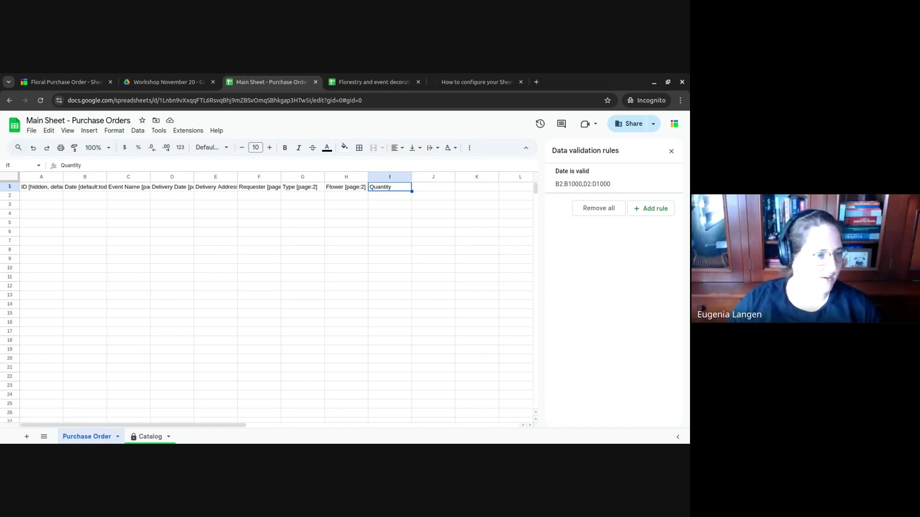
key("Return")
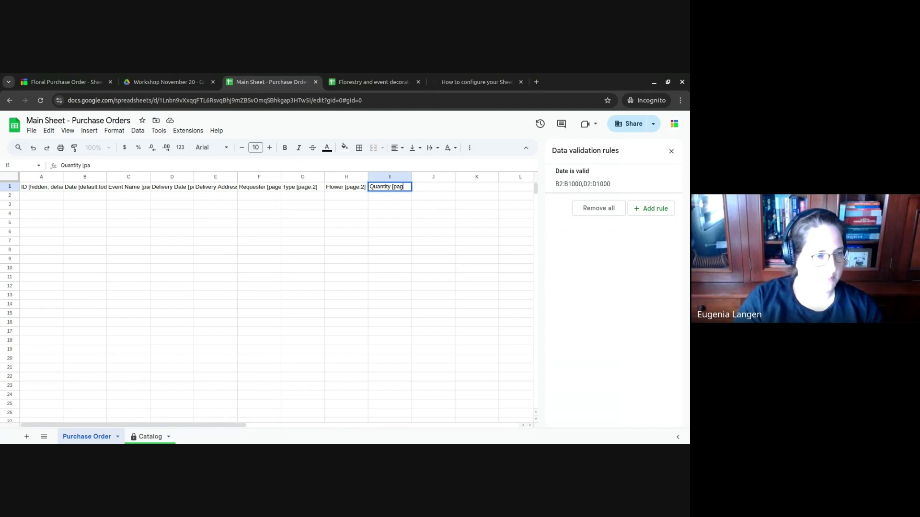
type("[page:2]")
key("Return")
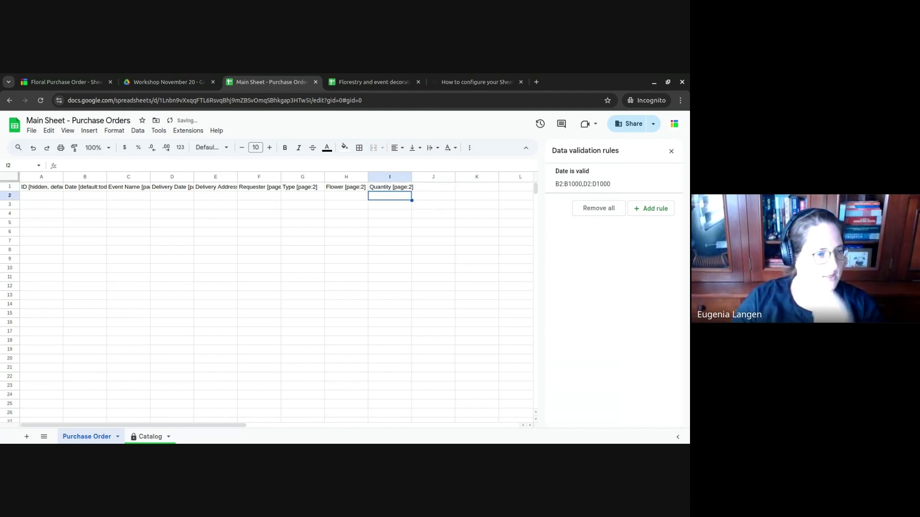
key("Up")
key("Left")
key("Left")
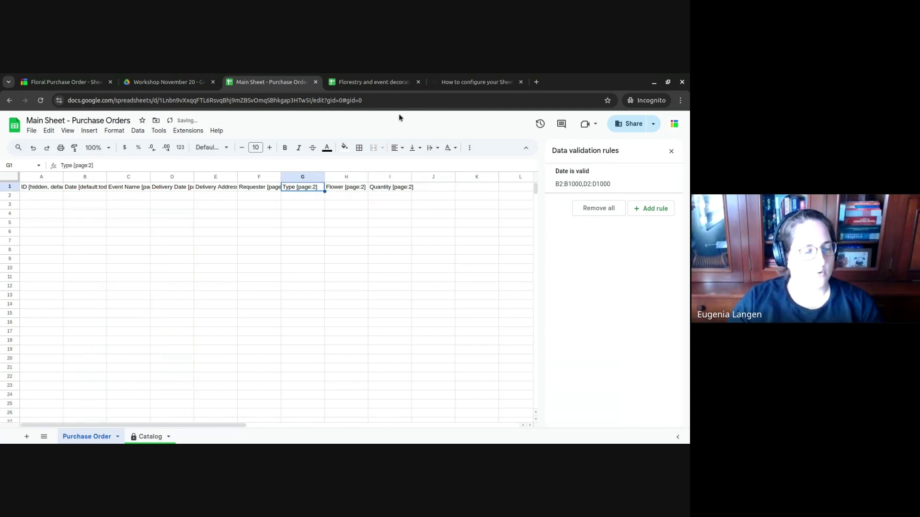
left_click(456, 78)
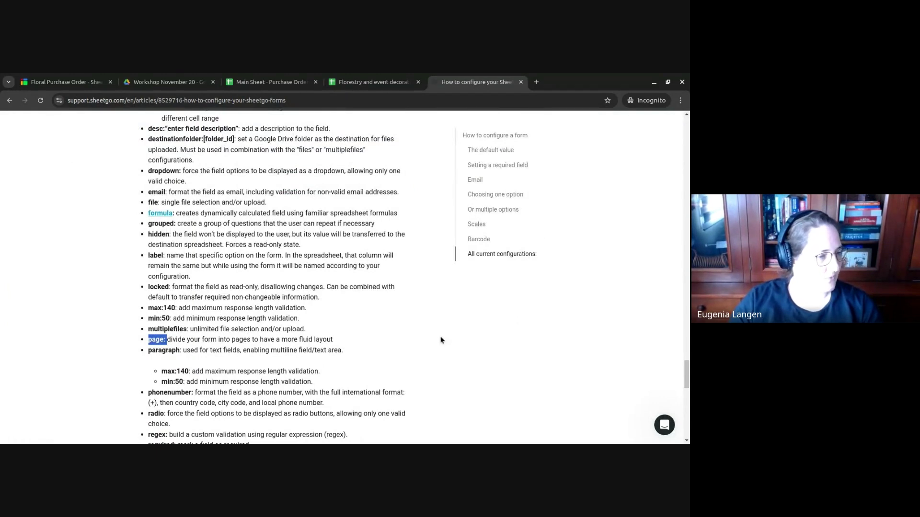
- Highlight the 'grouped' option's description in the help article, then go back to the spreadsheet
triple_click(152, 225)
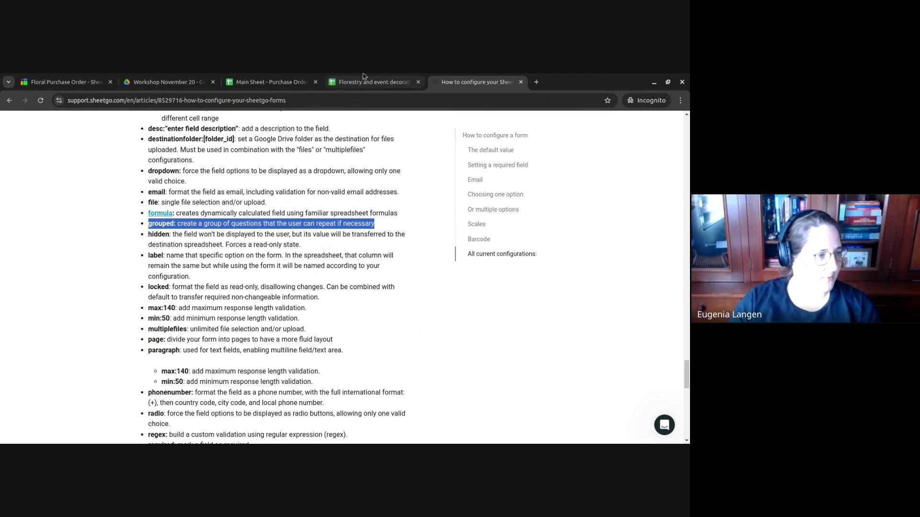
left_click(277, 82)
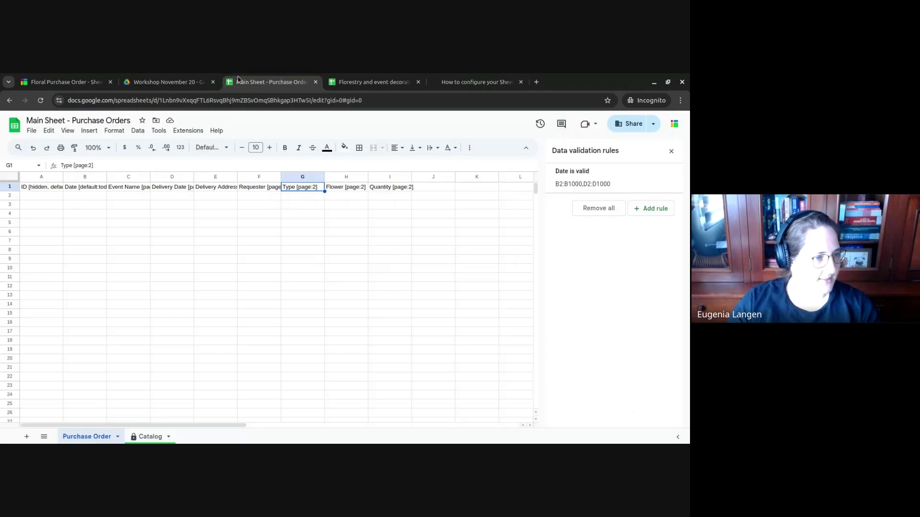
- Add ', grouped' inside the brackets of the Type, Flower and Quantity headers in G1:I1
left_click(140, 166)
type(", grou")
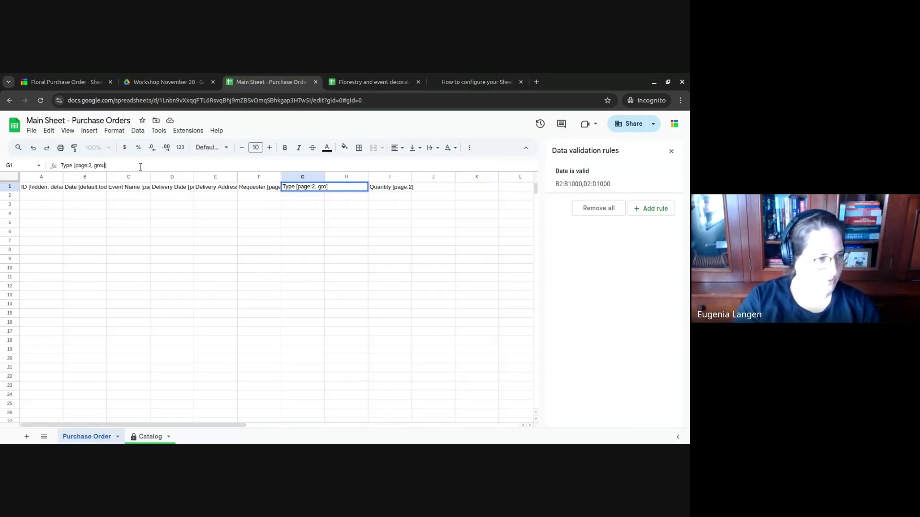
type("ped")
key("Tab")
key("Return")
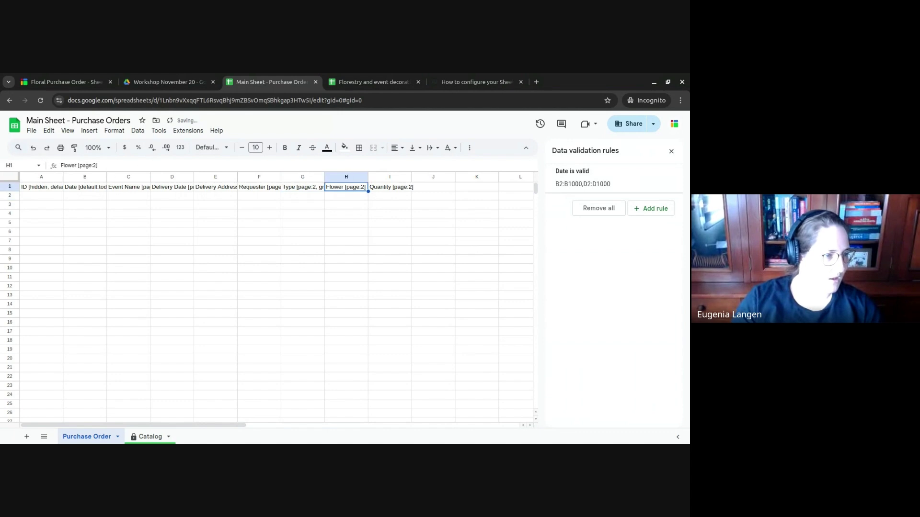
type(", grouped")
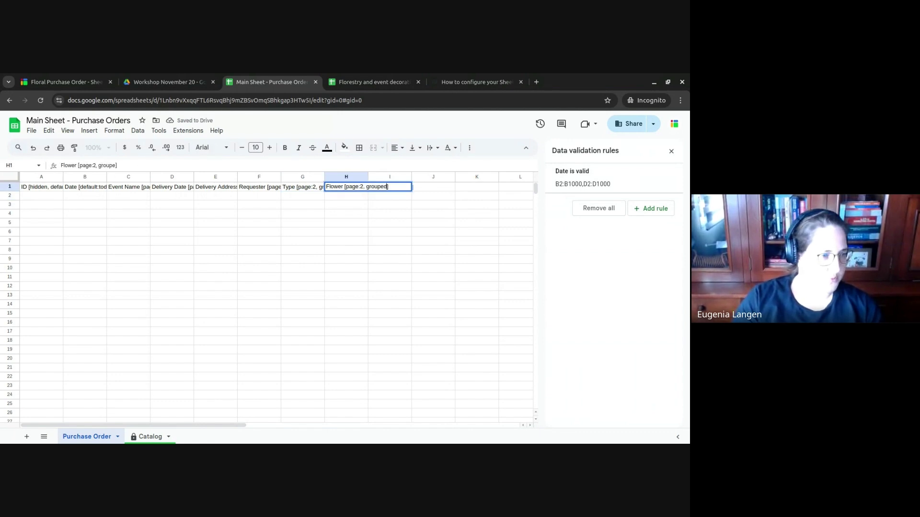
key("Tab")
key("Return")
key("Left")
type(", grou")
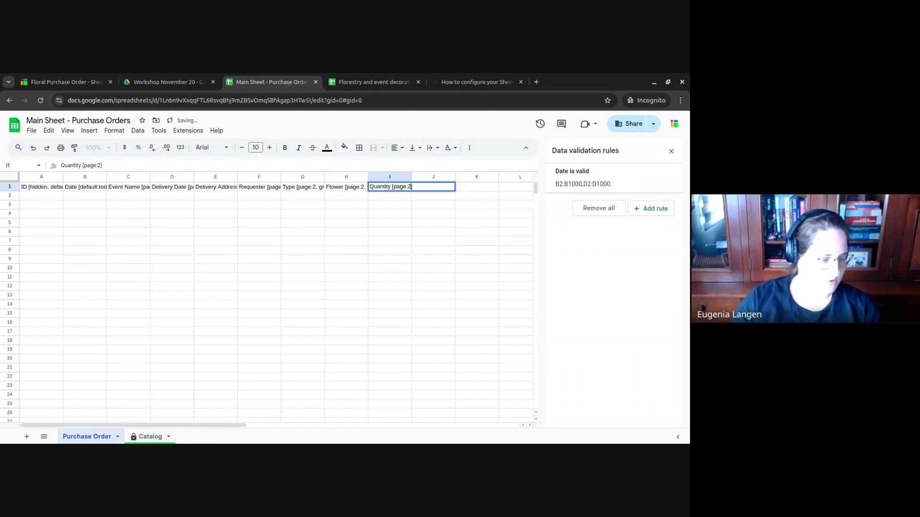
type("ped")
key("Return")
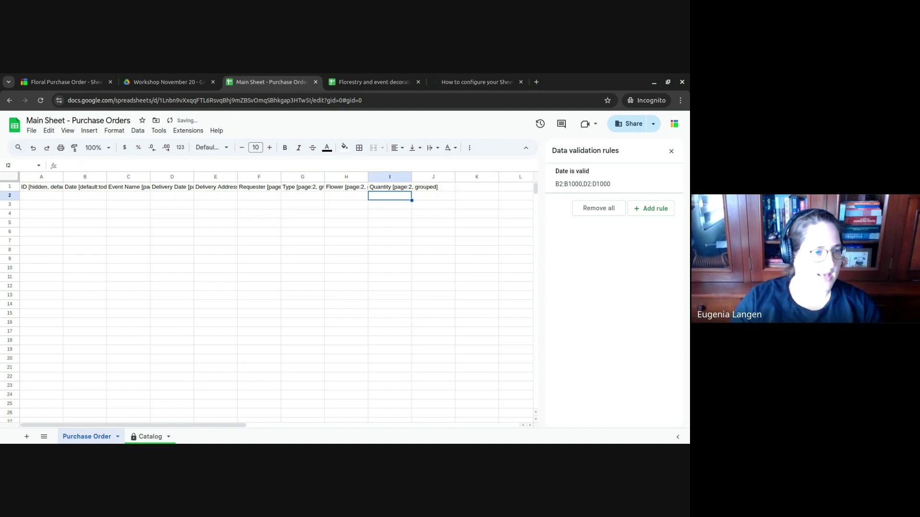
key("Up")
key("Left")
key("Left")
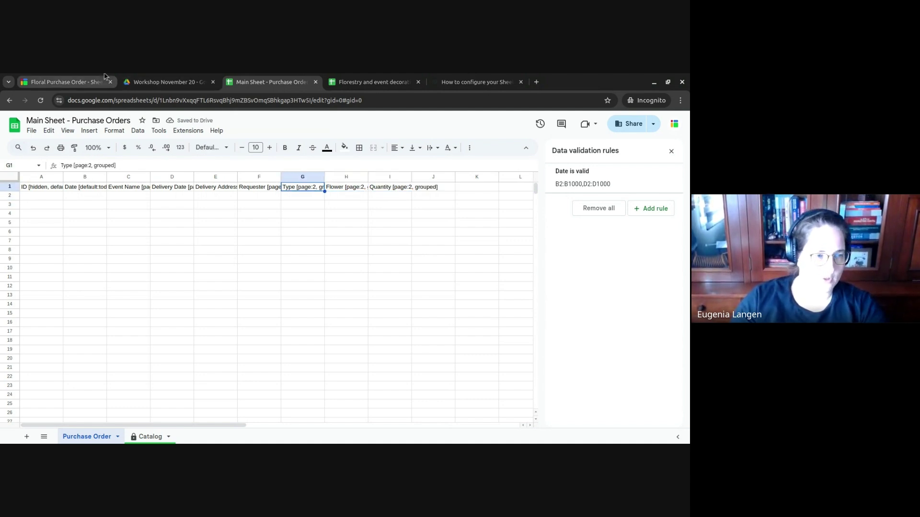
- Sync the Purchase Order form in Sheetgo so it picks up the updated headers
left_click(68, 77)
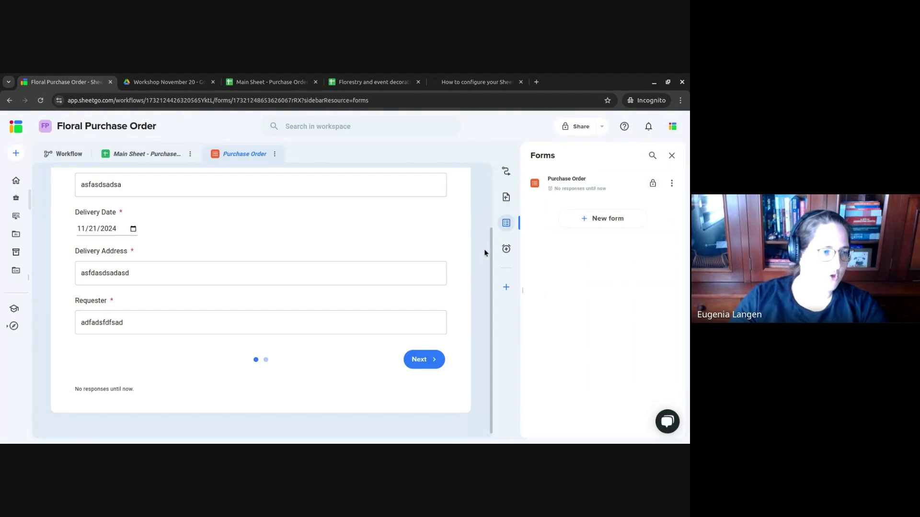
scroll(412, 228, "up", 3)
left_click(444, 209)
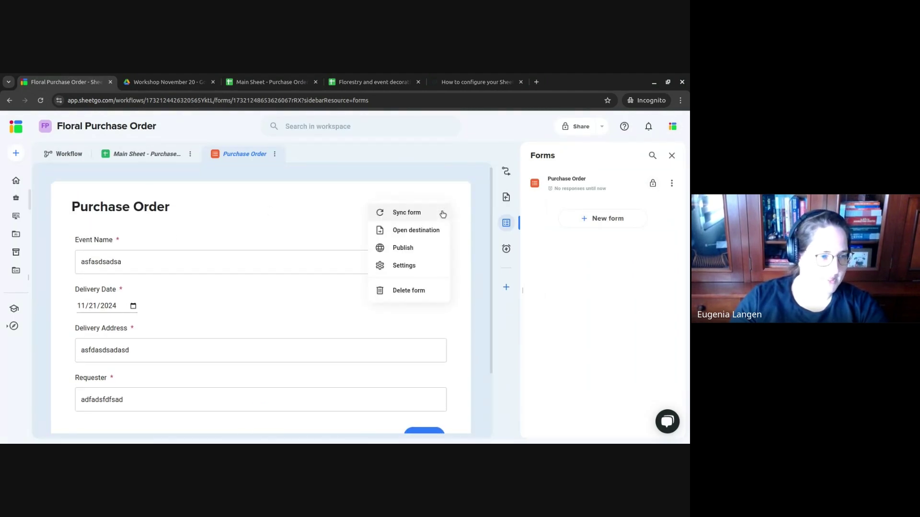
left_click(416, 210)
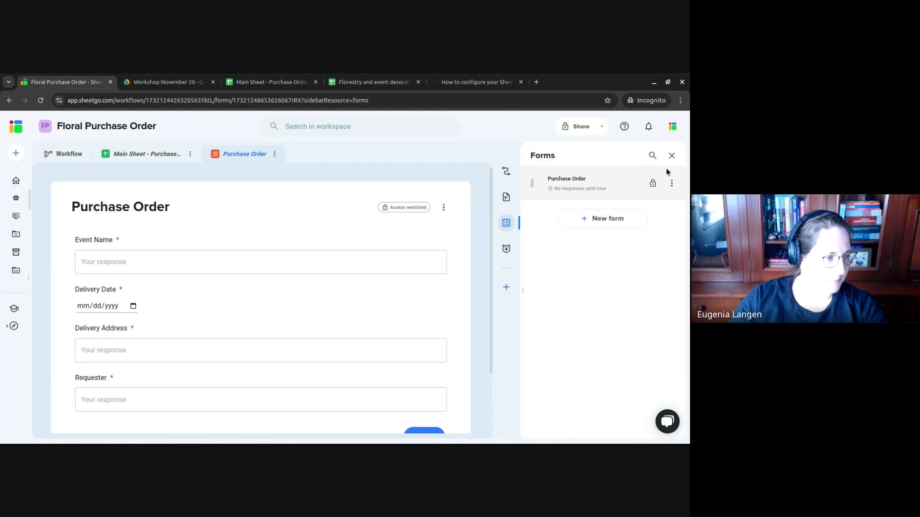
- Fill Event Name, Delivery Address, Requester and delivery date 11/21/2024 with test values, then go to page two
scroll(258, 240, "down", 1)
left_click(157, 214)
type("adsasdasda")
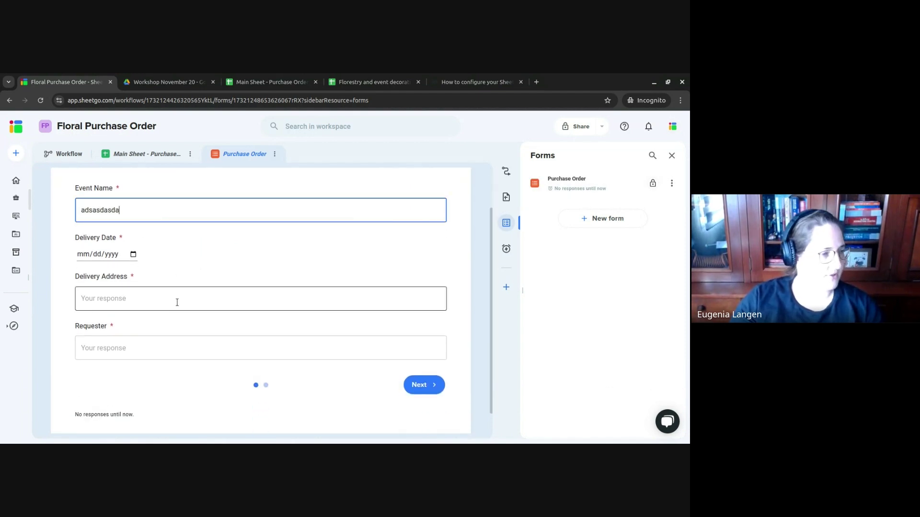
left_click(177, 302)
type("asdasda")
left_click(130, 254)
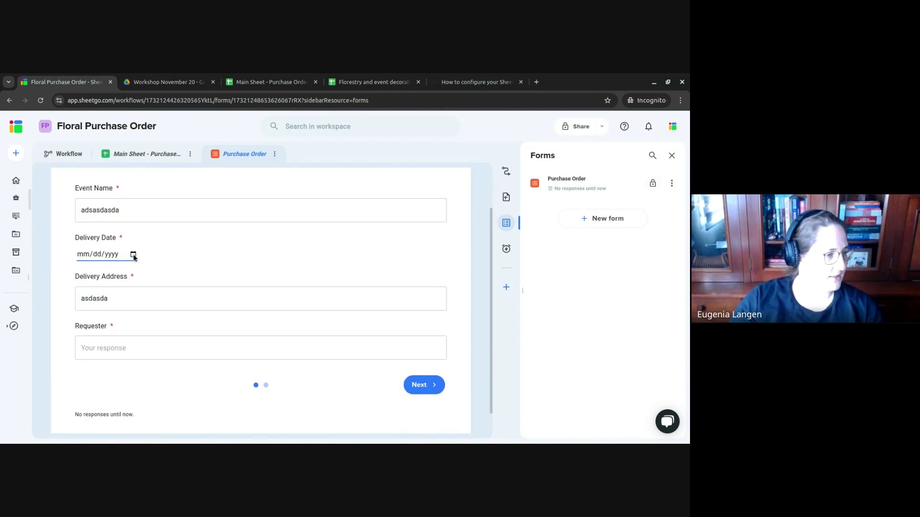
left_click(139, 346)
left_click(178, 350)
type("asdasdasdas")
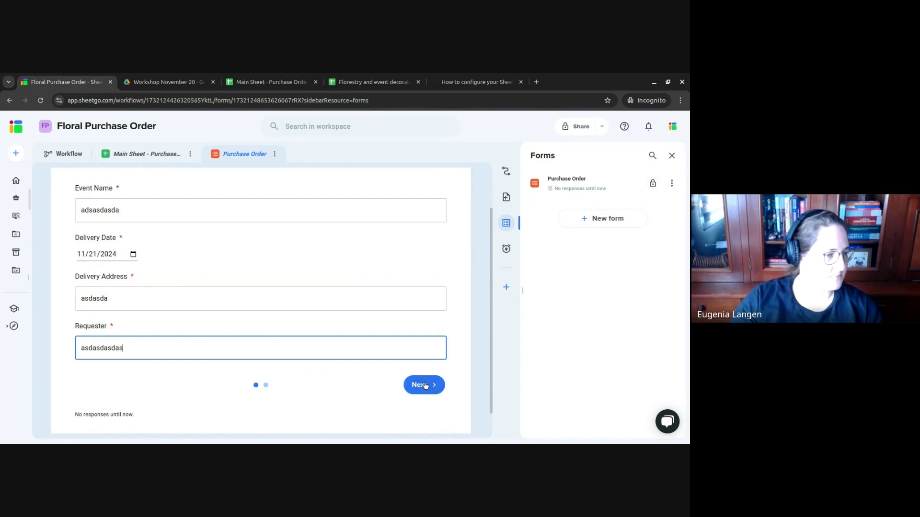
left_click(421, 384)
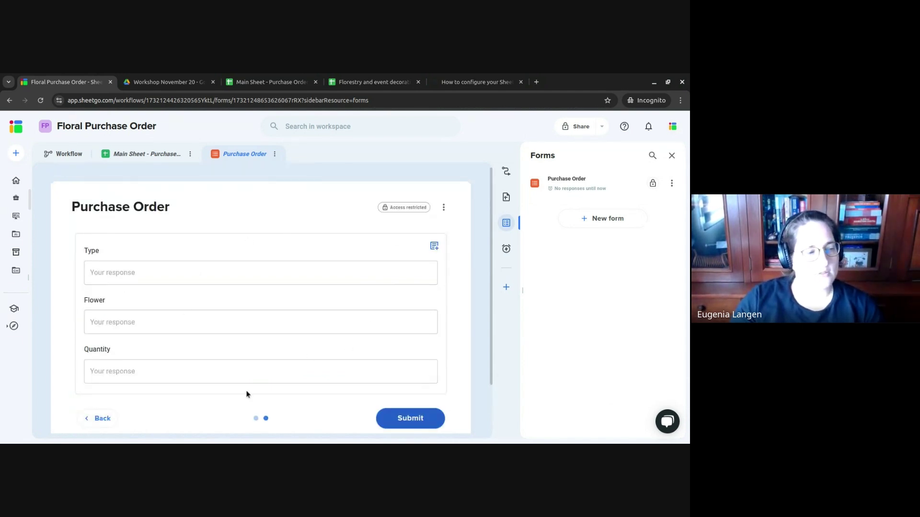
- Fill the first group's Type, Flower and Quantity fields with test text
left_click(284, 278)
type("qweqweasdad")
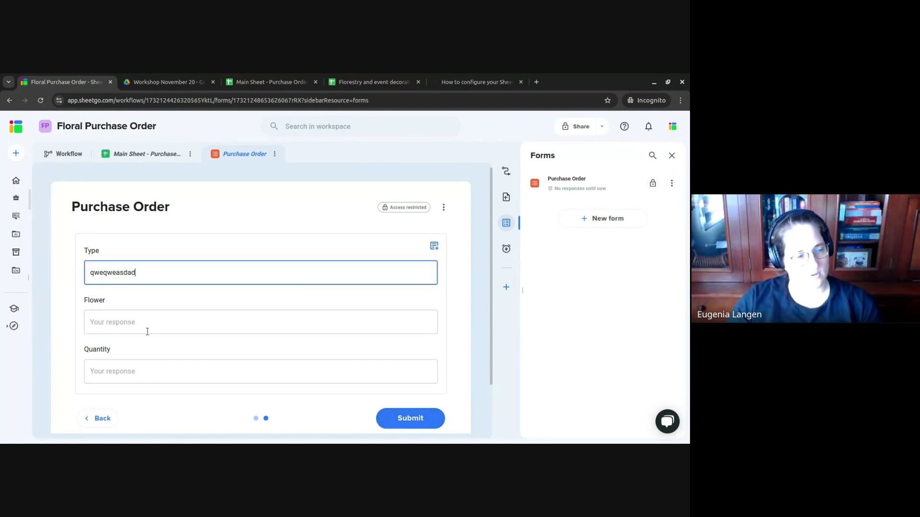
left_click(147, 331)
type("asdasdasda")
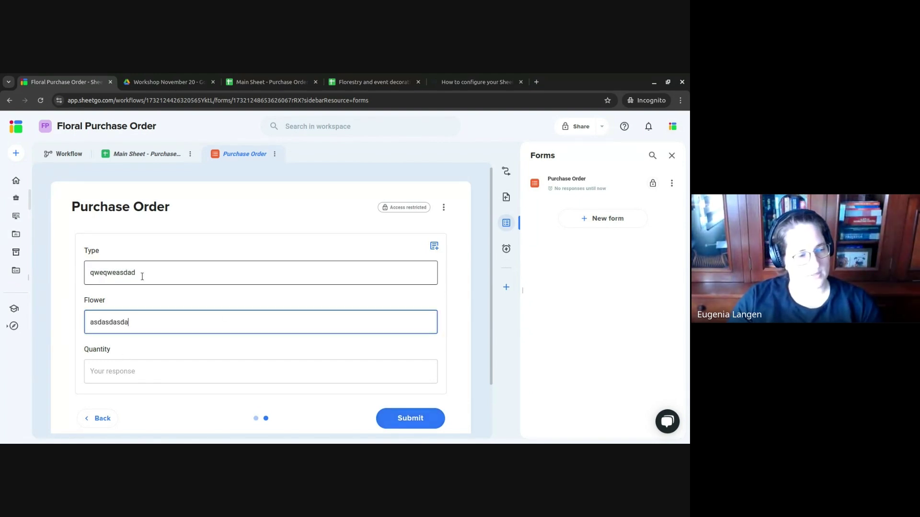
left_click(137, 376)
type("asdasdasd")
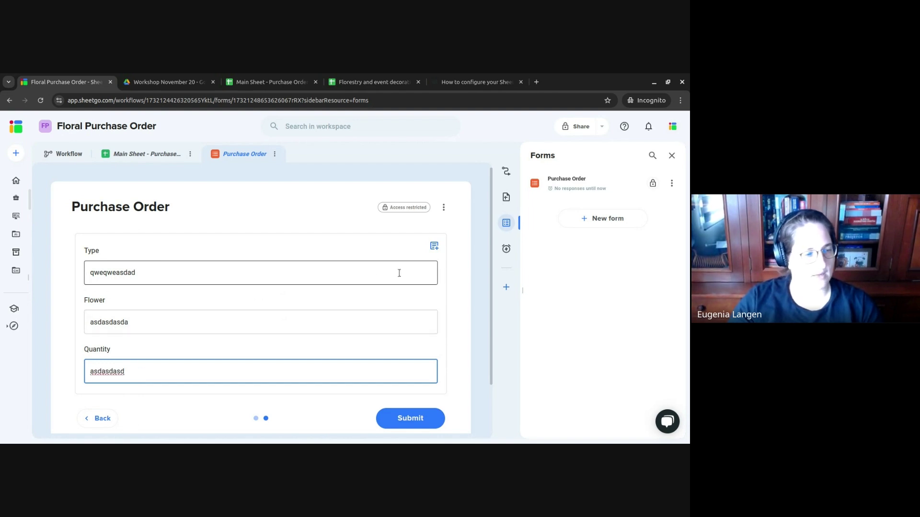
- Duplicate the group to add a second empty Type/Flower/Quantity set and scroll to check it
left_click(435, 247)
scroll(426, 253, "down", 4)
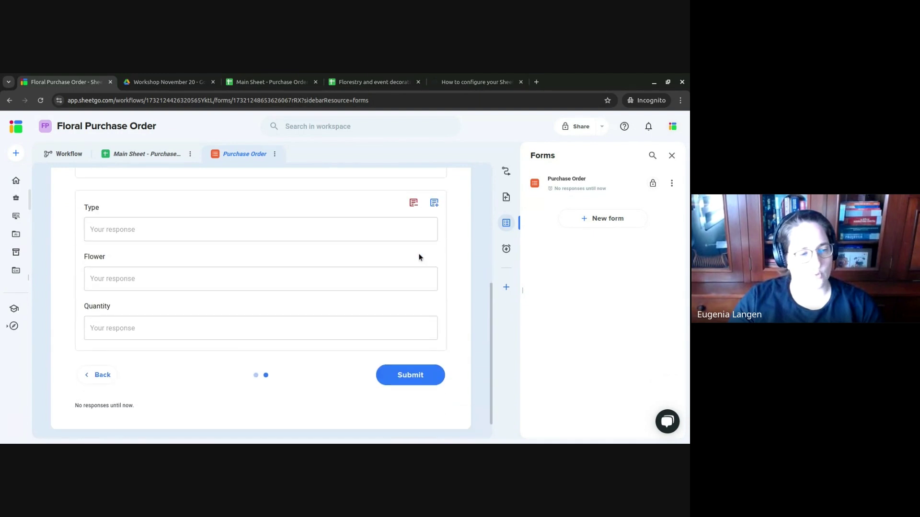
scroll(417, 259, "up", 3)
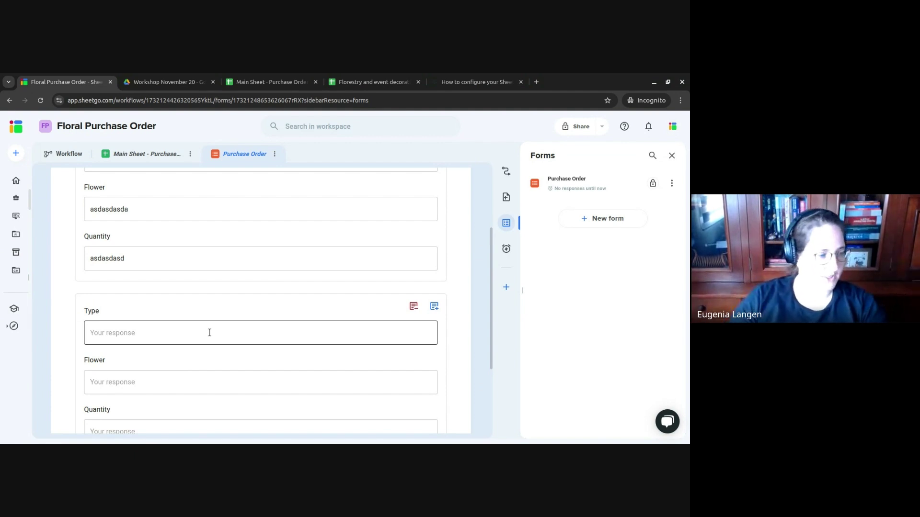
scroll(209, 333, "down", 2)
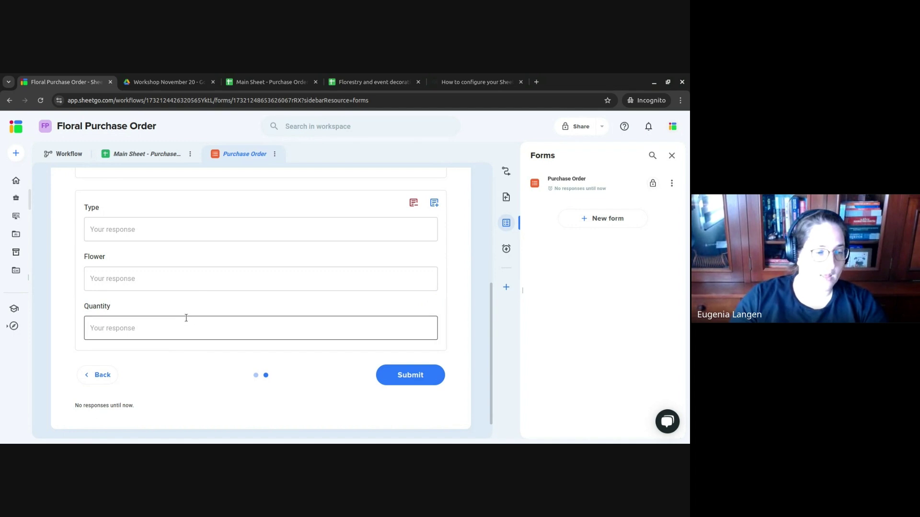
scroll(185, 318, "up", 4)
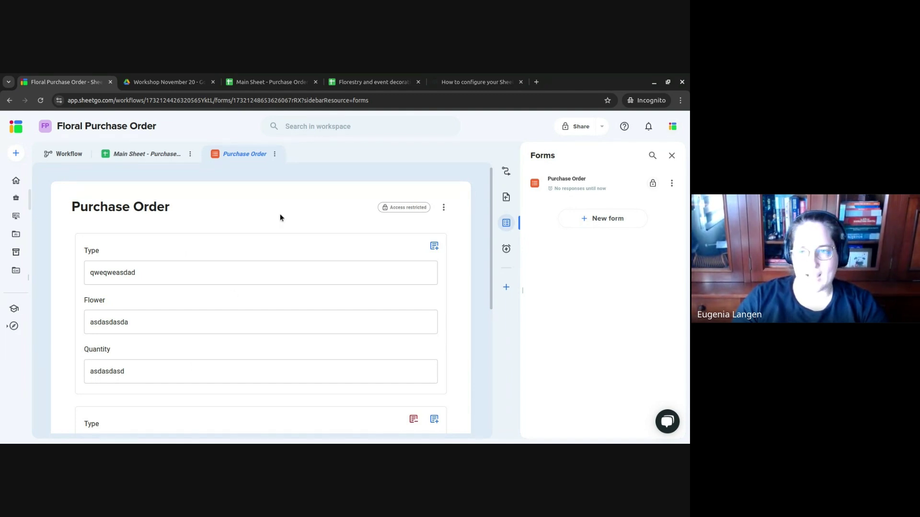
- Select column G and start a Dropdown (from a range) data validation rule
left_click(280, 77)
left_click(351, 213)
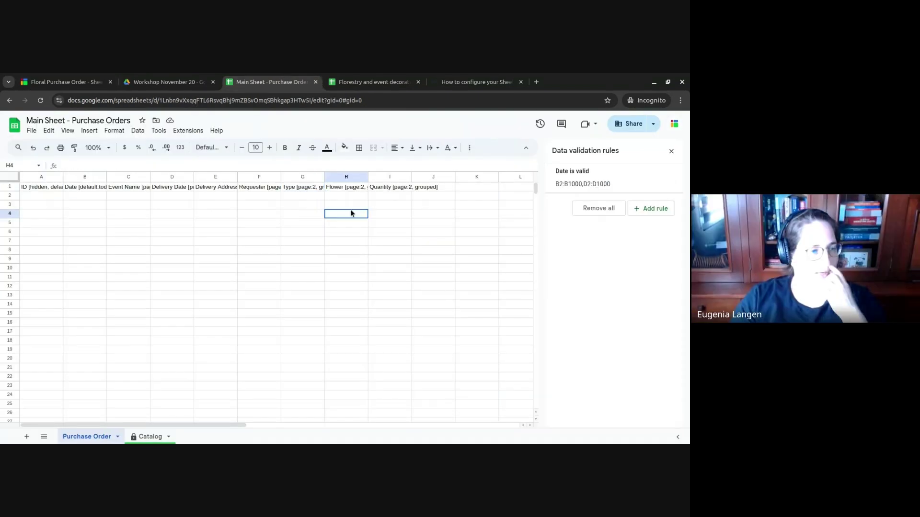
left_click(300, 178)
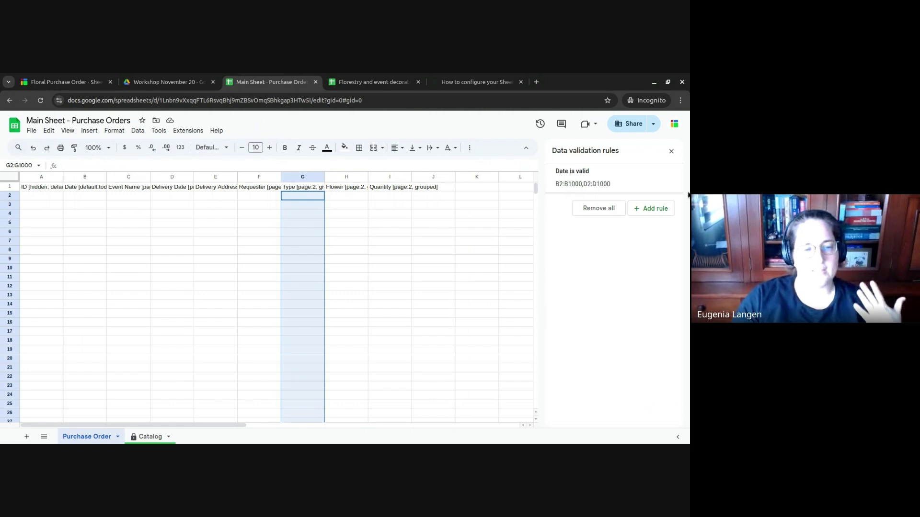
left_click(664, 210)
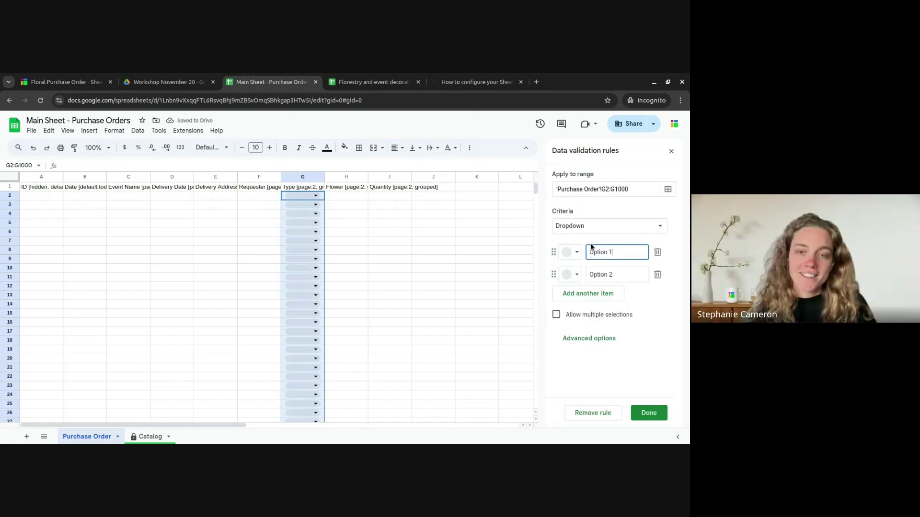
left_click(613, 227)
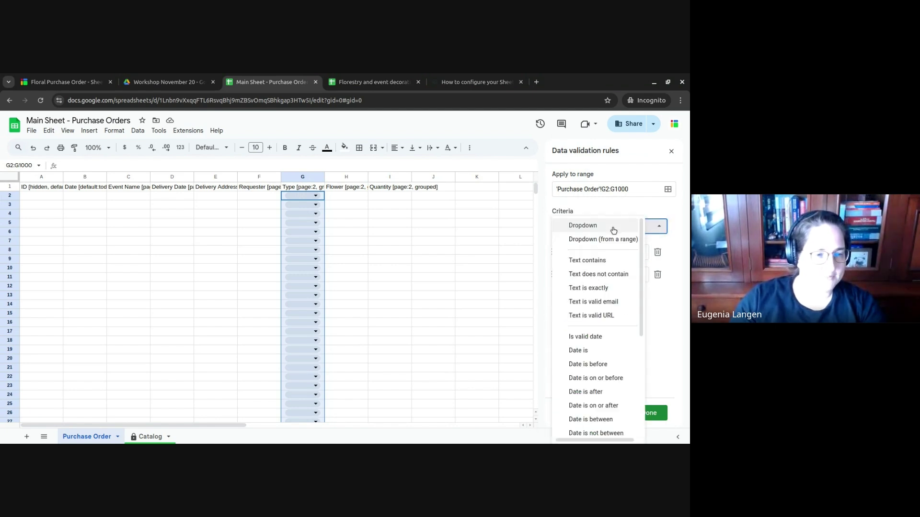
left_click(612, 239)
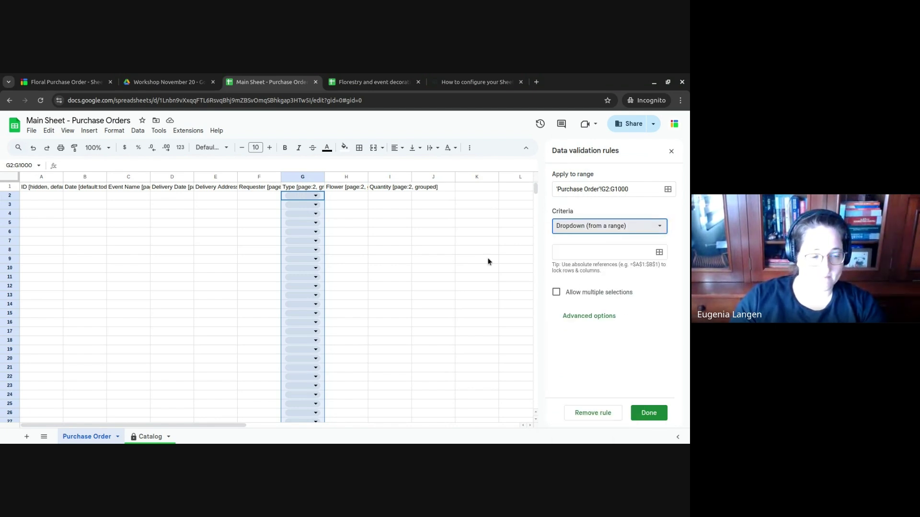
- Pick Catalog!A2:A26 on the Catalog sheet as the dropdown's source range
left_click(661, 254)
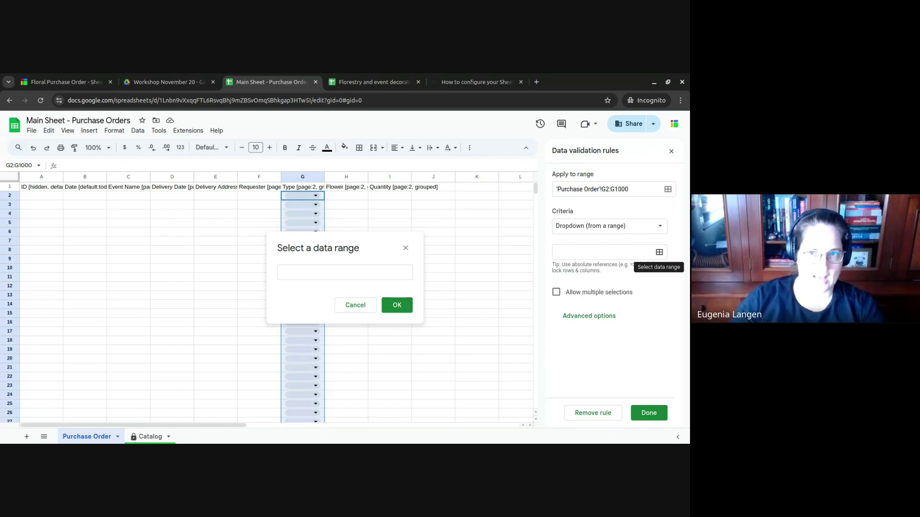
left_click(396, 306)
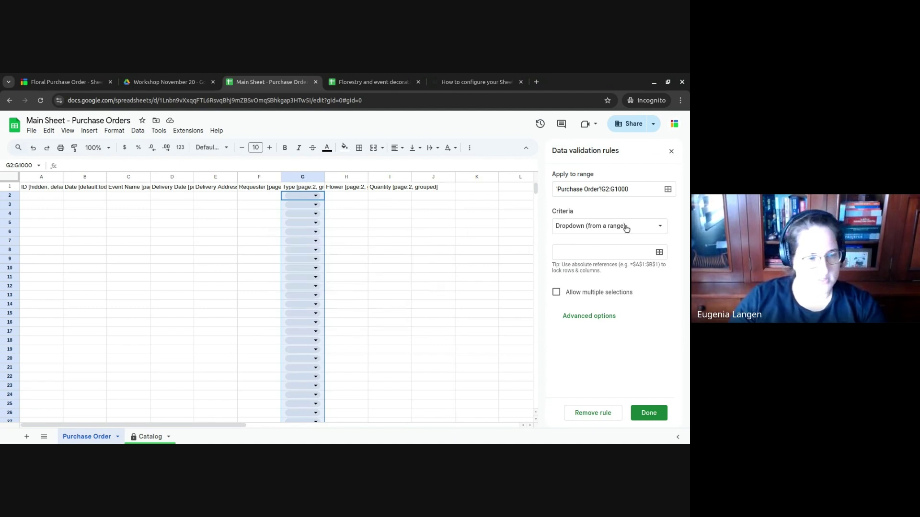
left_click(659, 252)
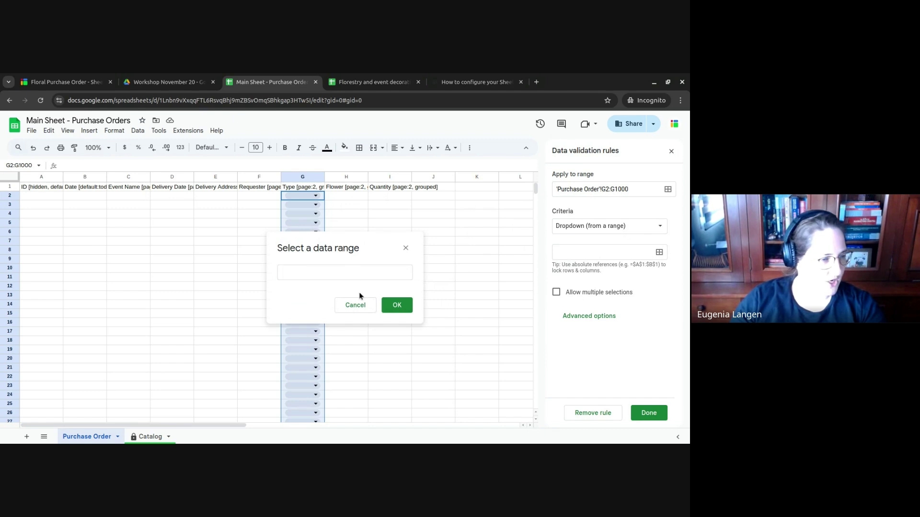
left_click(126, 435)
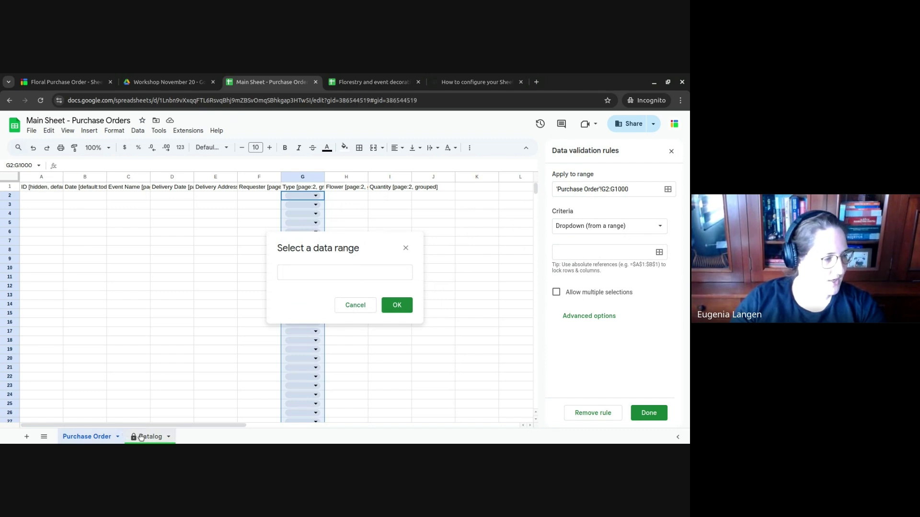
left_click(33, 180)
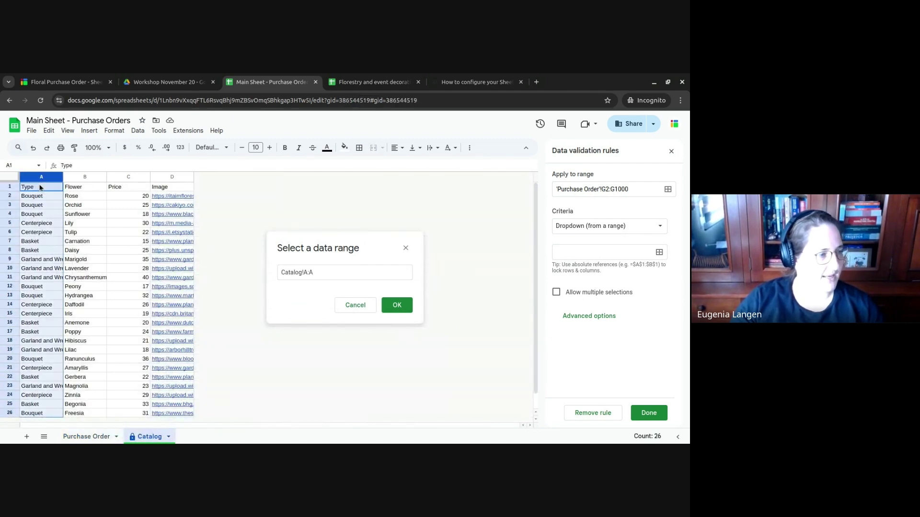
left_click(40, 196)
key("ctrl+shift+Down")
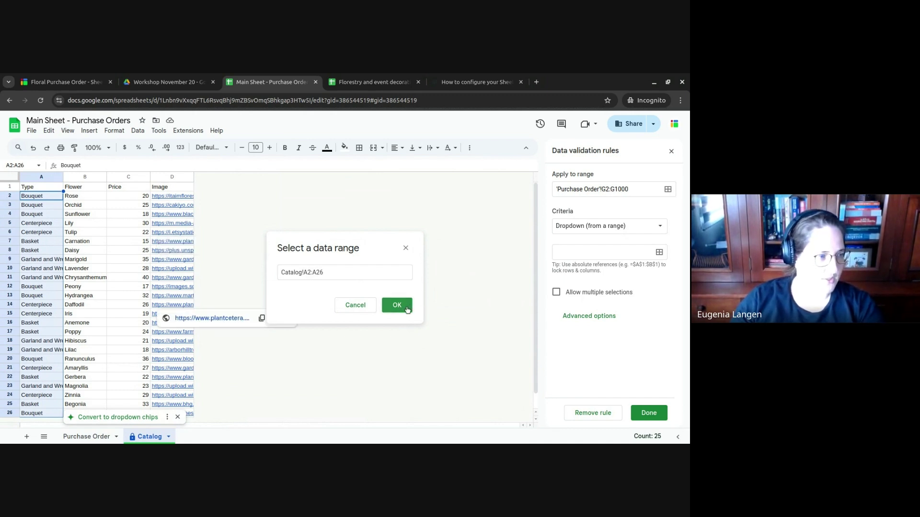
left_click(407, 309)
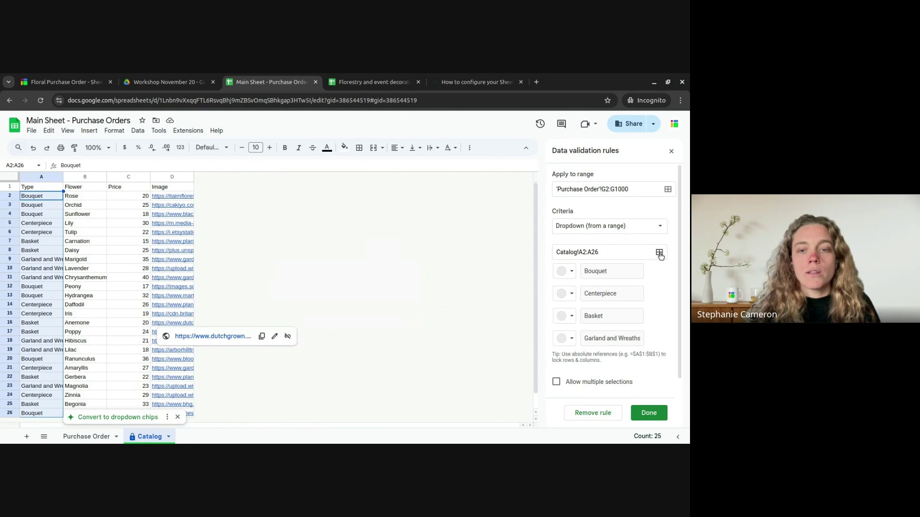
- Change the source to open-ended Catalog!A2:A and save the validation rule
key("BackSpace")
key("BackSpace")
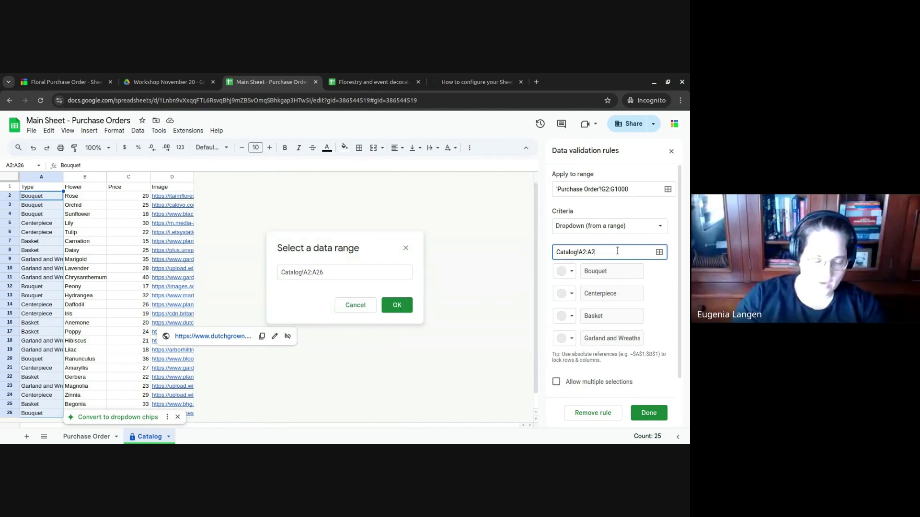
left_click(374, 272)
key("BackSpace")
key("BackSpace")
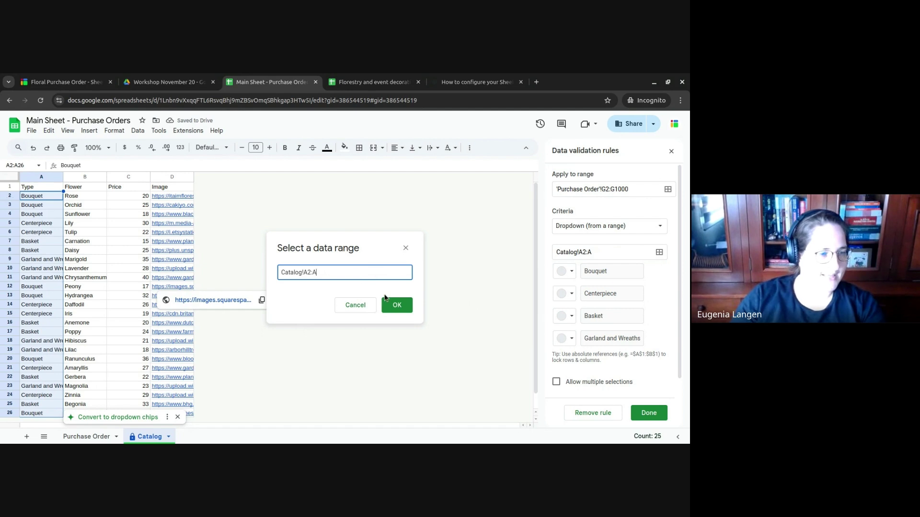
left_click(396, 304)
scroll(402, 308, "down", 1)
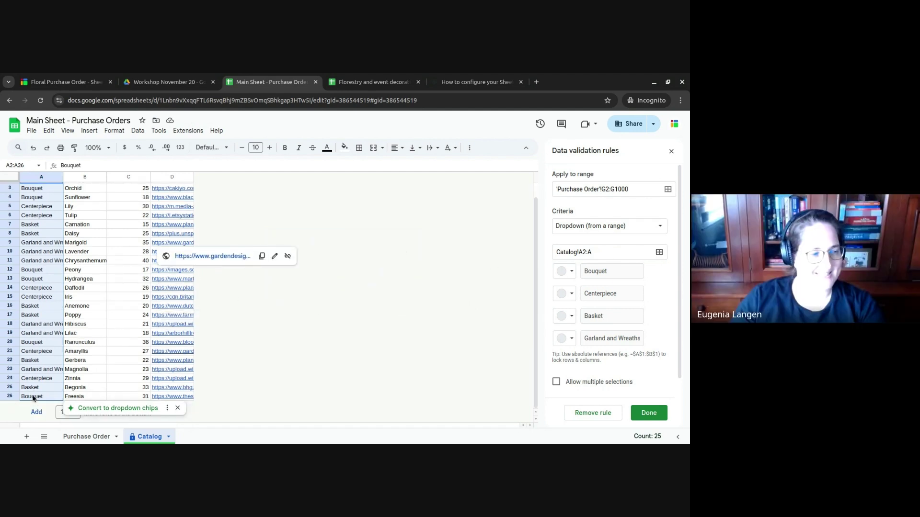
scroll(53, 327, "up", 1)
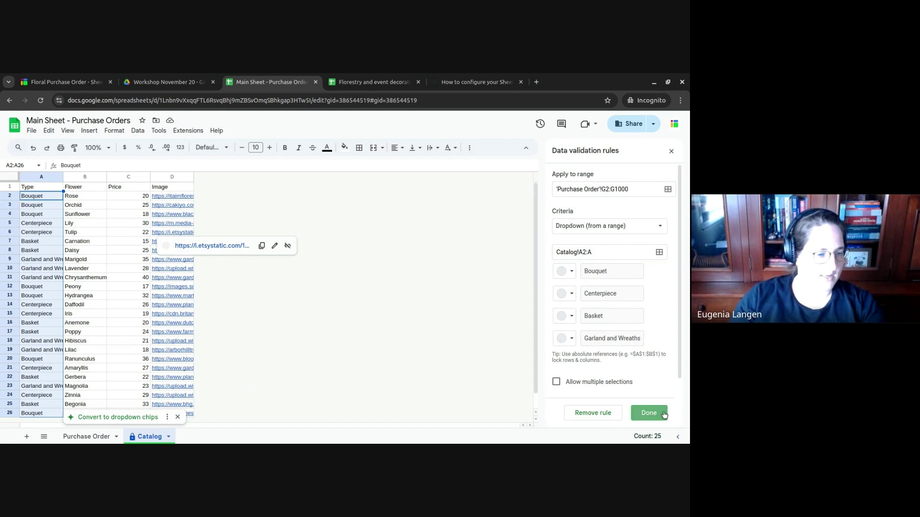
left_click(648, 412)
left_click(94, 435)
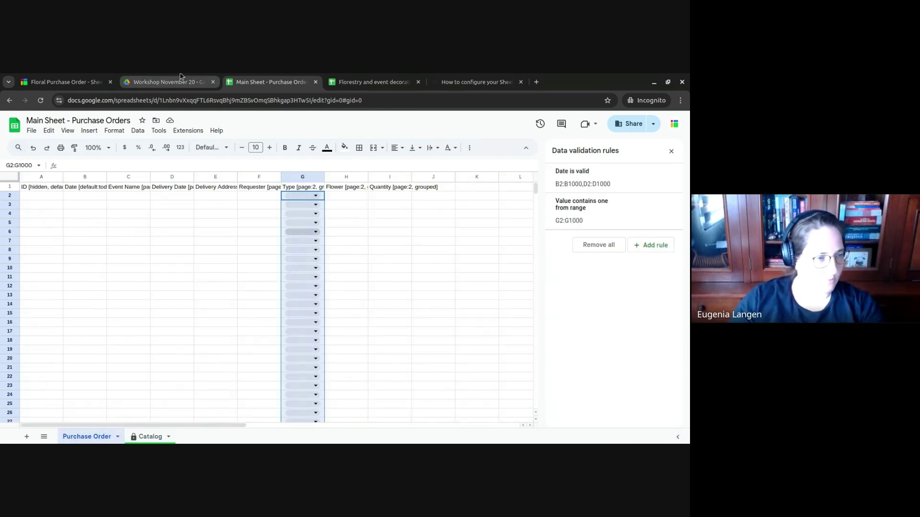
- Select the Flower header cell H1 on the Purchase Order sheet
mouse_move(180, 77)
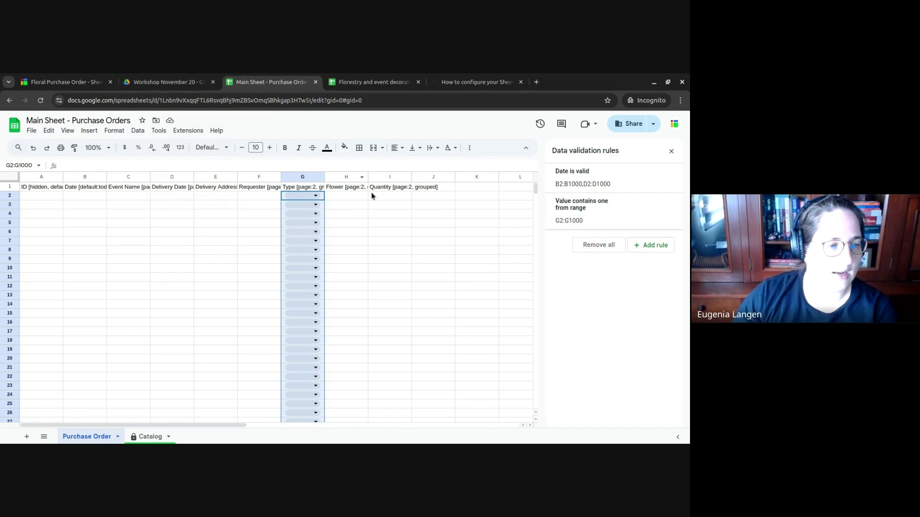
left_click(343, 189)
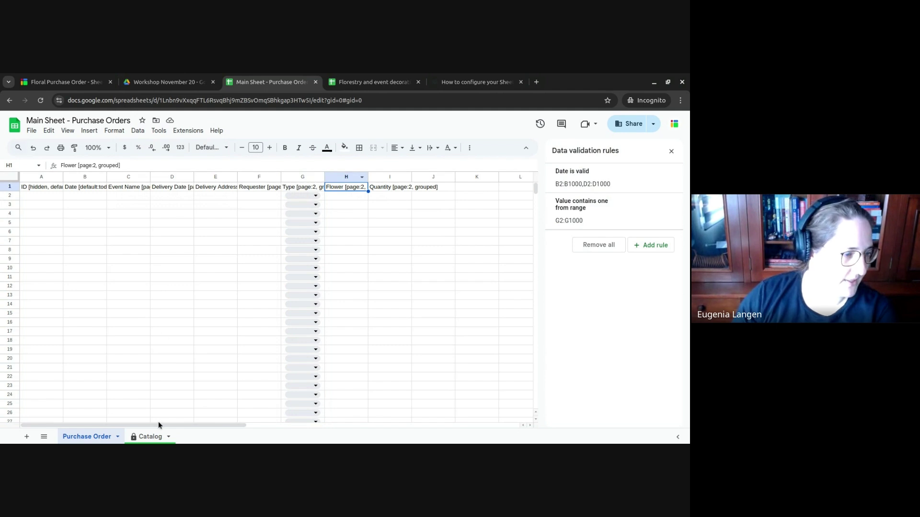
- Sort Catalog A1:D26 by Type A to Z with a header row, accepting the protection warning
left_click(150, 437)
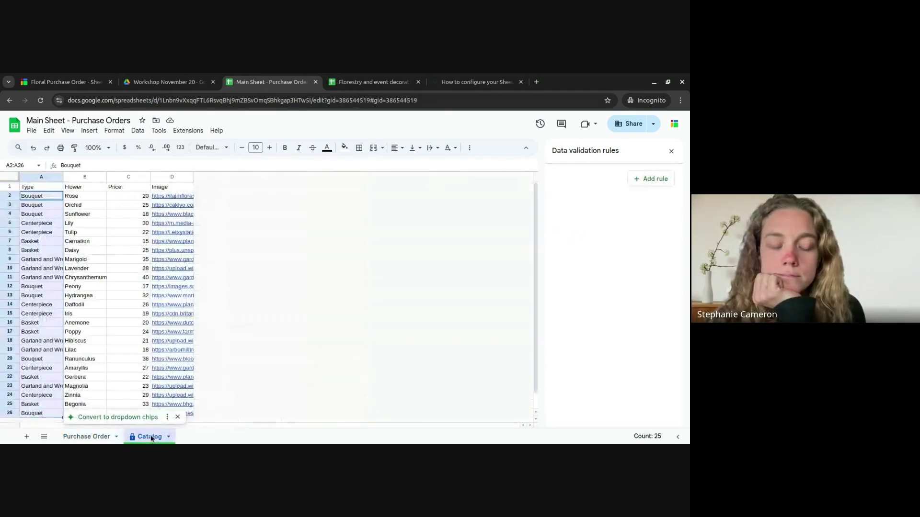
left_click_drag(40, 177, 198, 188)
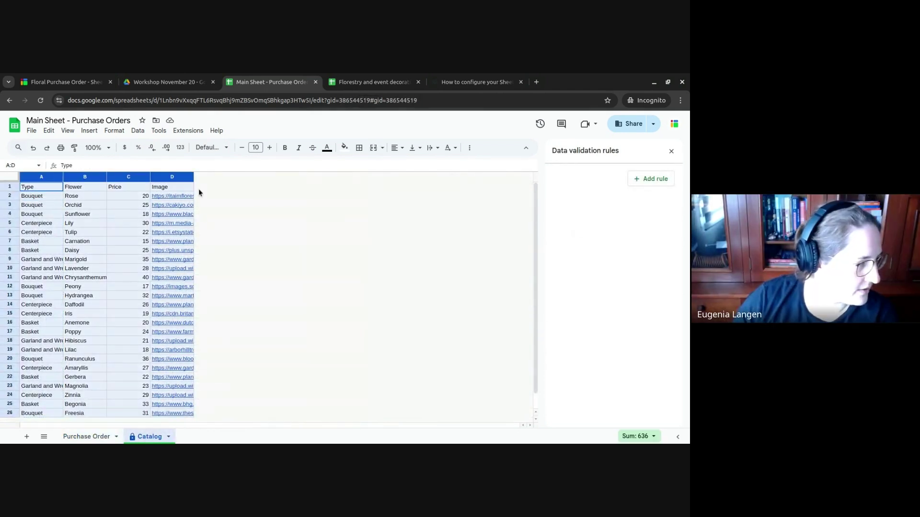
left_click(114, 131)
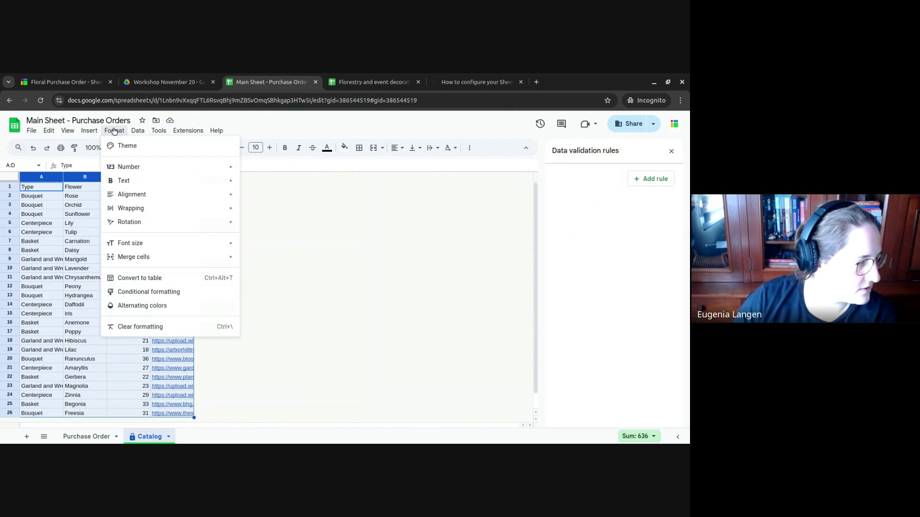
mouse_move(142, 133)
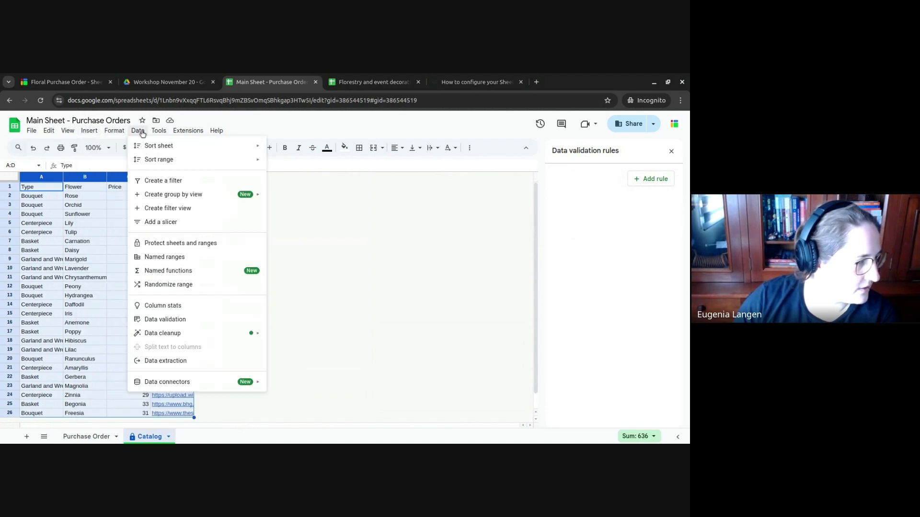
mouse_move(154, 159)
left_click(316, 198)
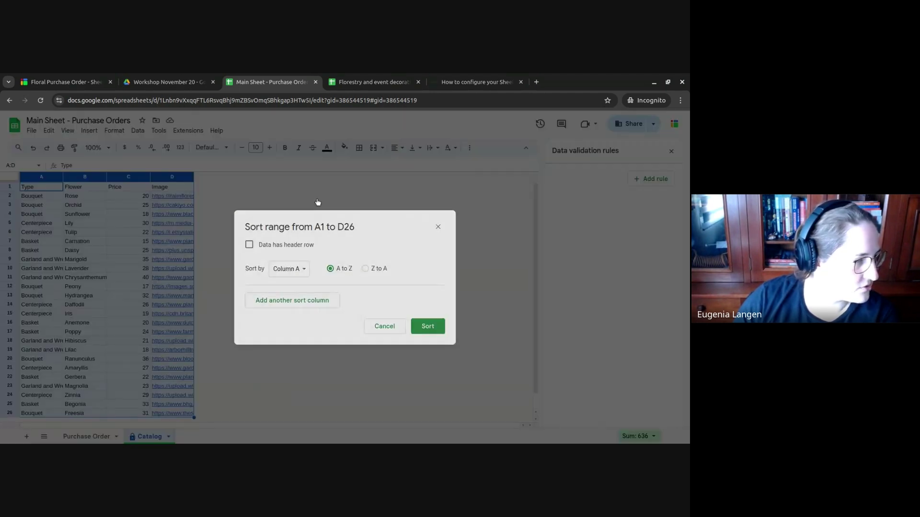
left_click(249, 245)
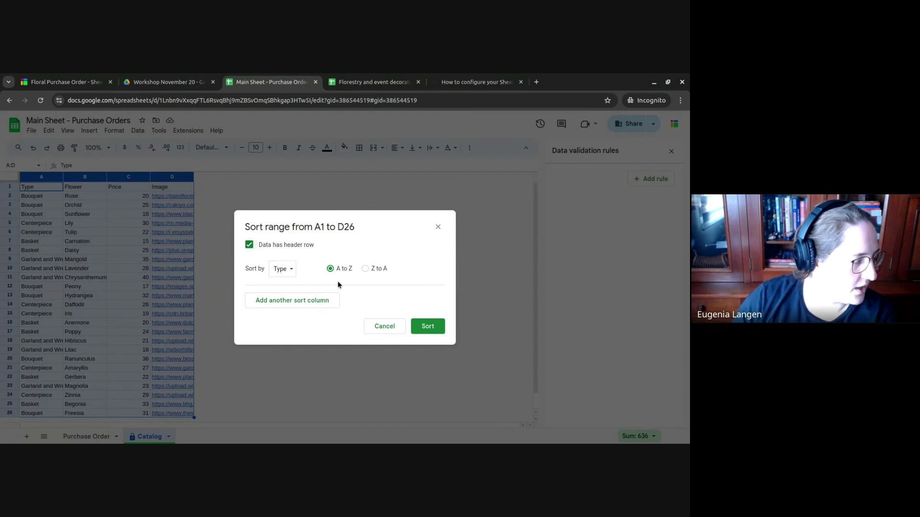
left_click(428, 331)
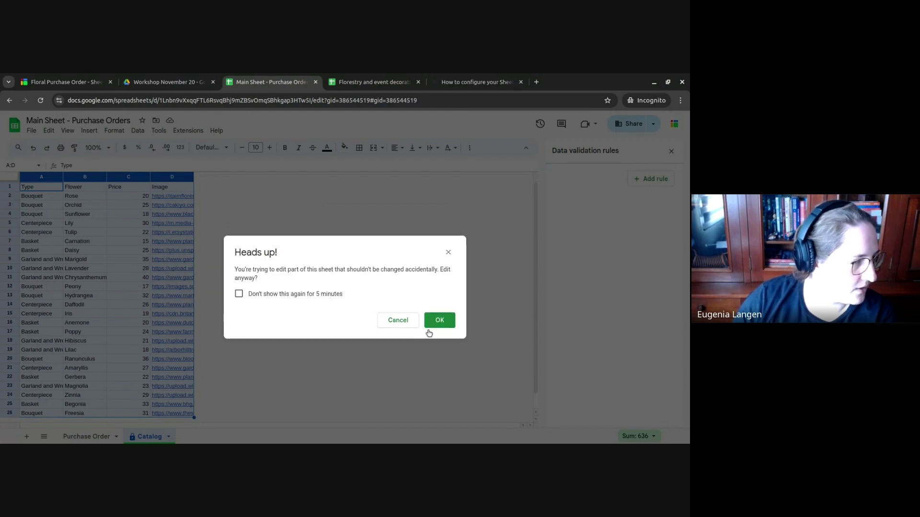
left_click(238, 294)
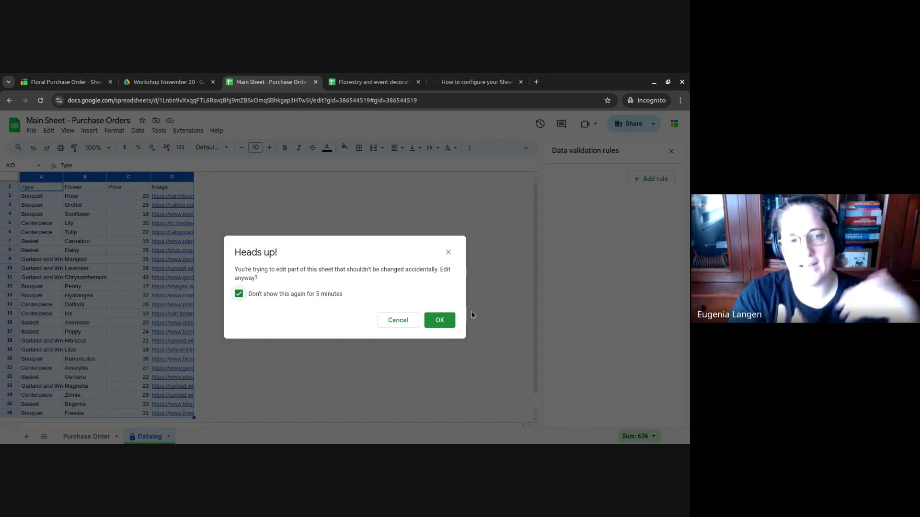
left_click(439, 319)
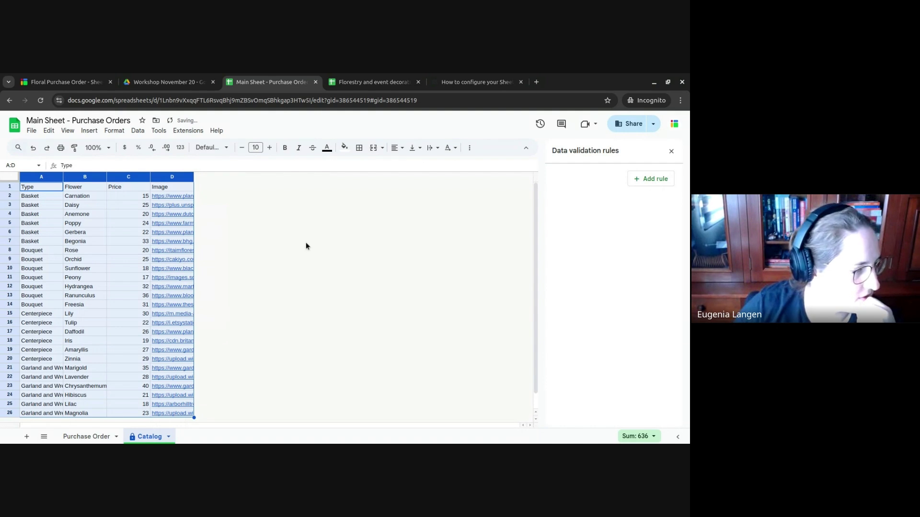
- Select the Bouquet rows' Type and Flower cells, then return to Purchase Order
left_click(172, 242)
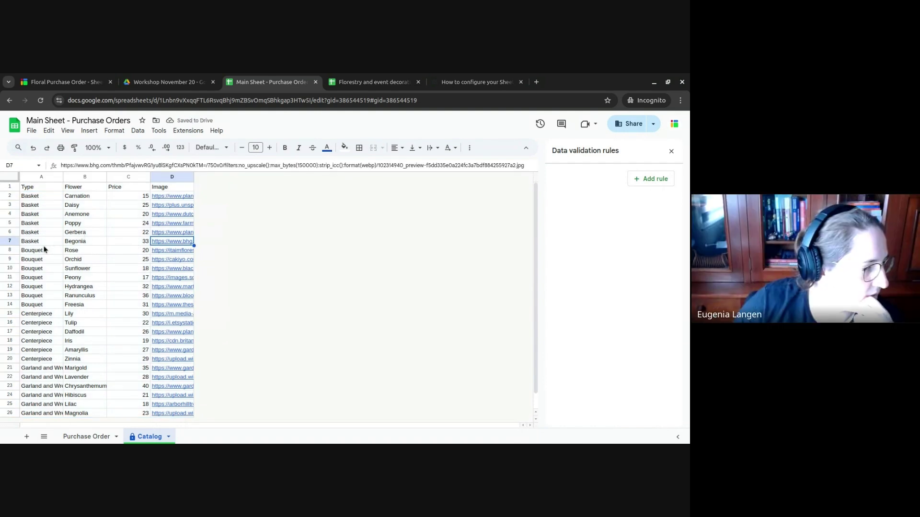
left_click_drag(42, 251, 88, 305)
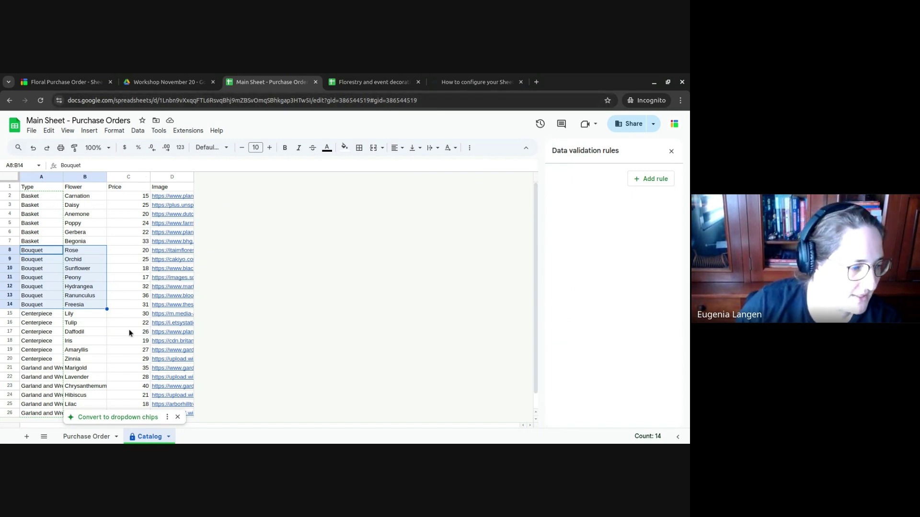
left_click(96, 437)
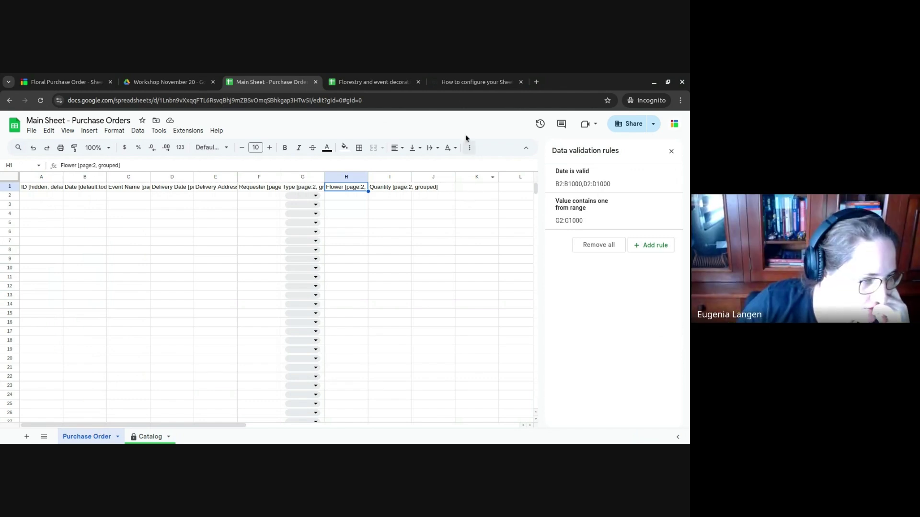
- Scroll the subquestions article to its 'Adjust the main forms sheet (tab 1)' section
left_click(464, 82)
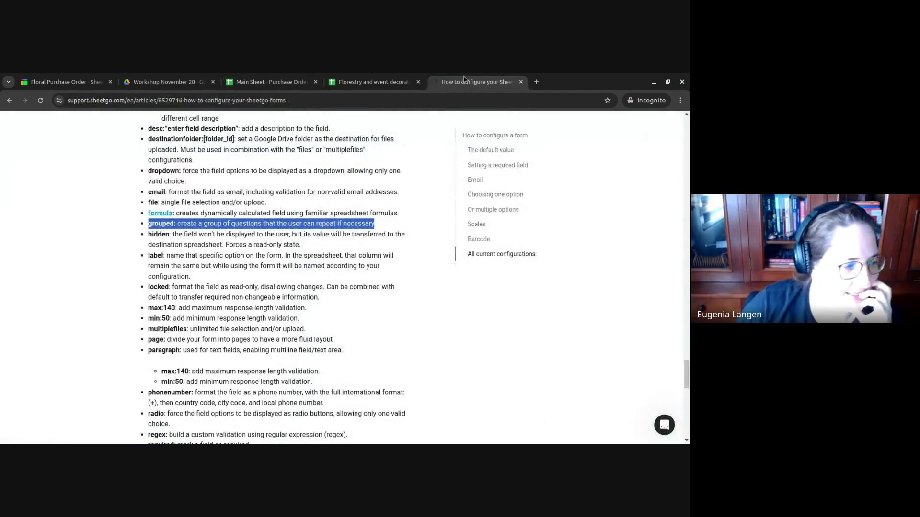
scroll(375, 311, "down", 3)
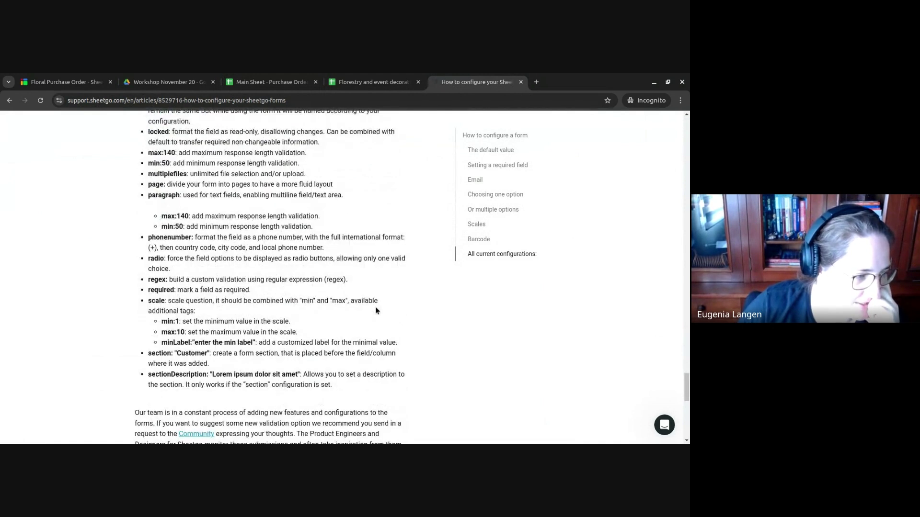
scroll(376, 311, "down", 2)
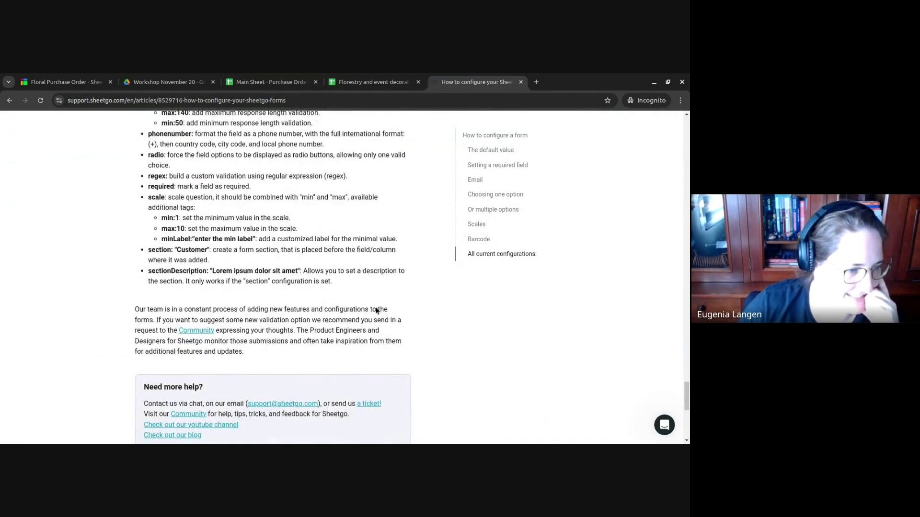
scroll(375, 310, "up", 14)
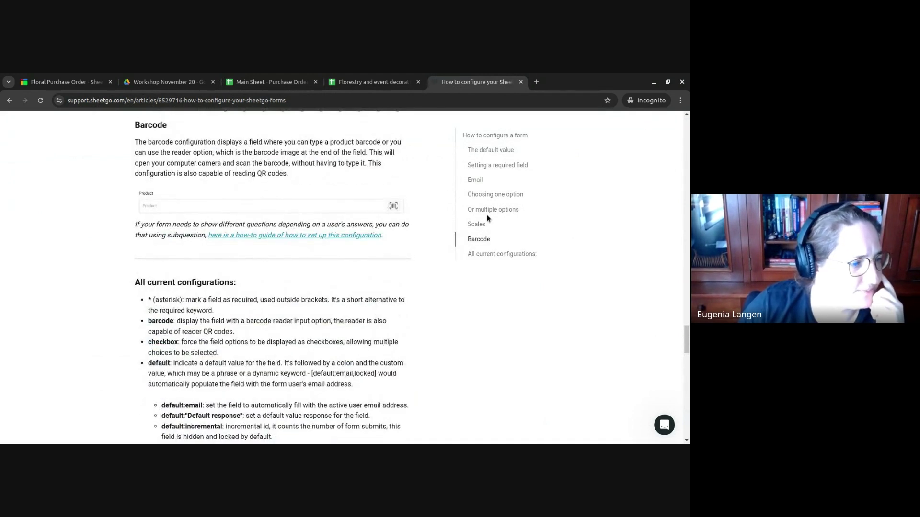
left_click(487, 211)
scroll(360, 244, "up", 20)
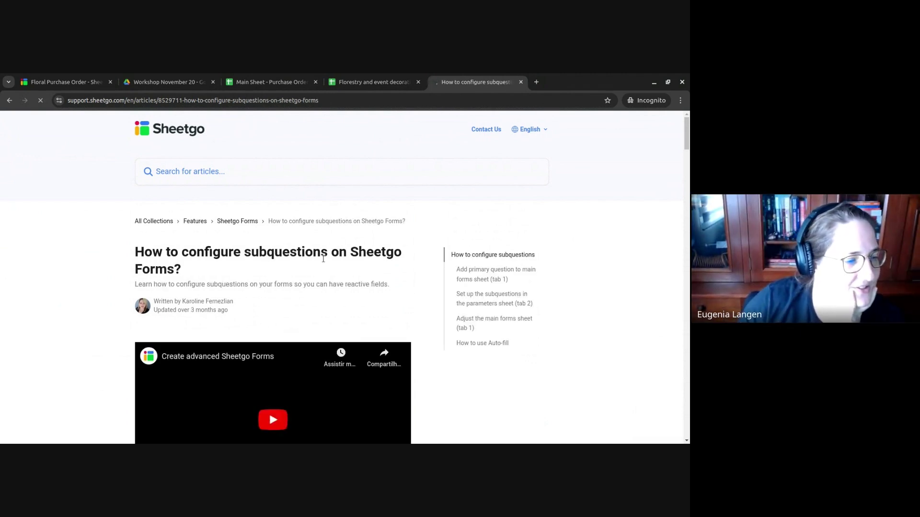
scroll(410, 254, "down", 10)
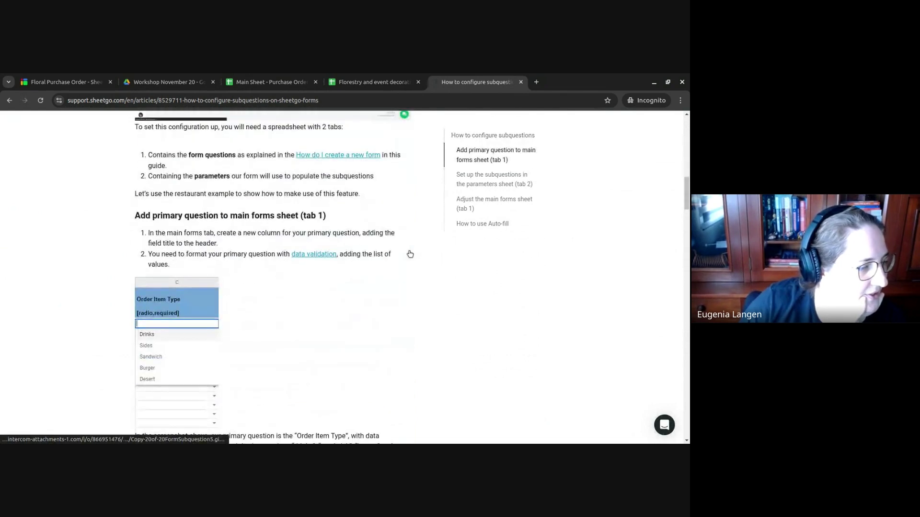
scroll(410, 254, "down", 6)
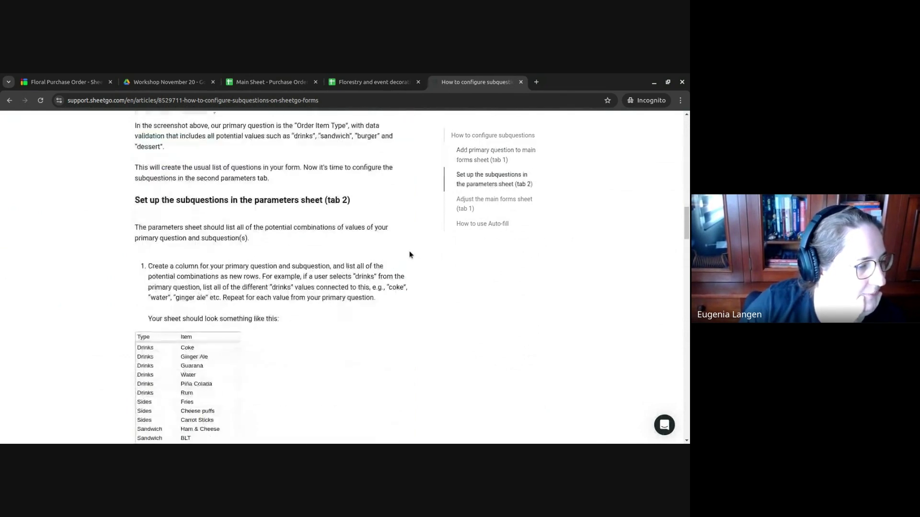
scroll(409, 254, "down", 1)
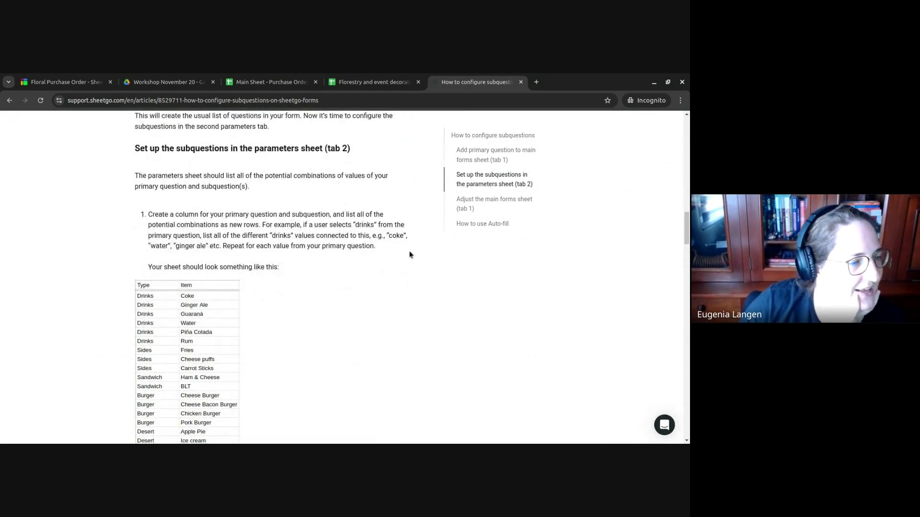
scroll(409, 254, "down", 10)
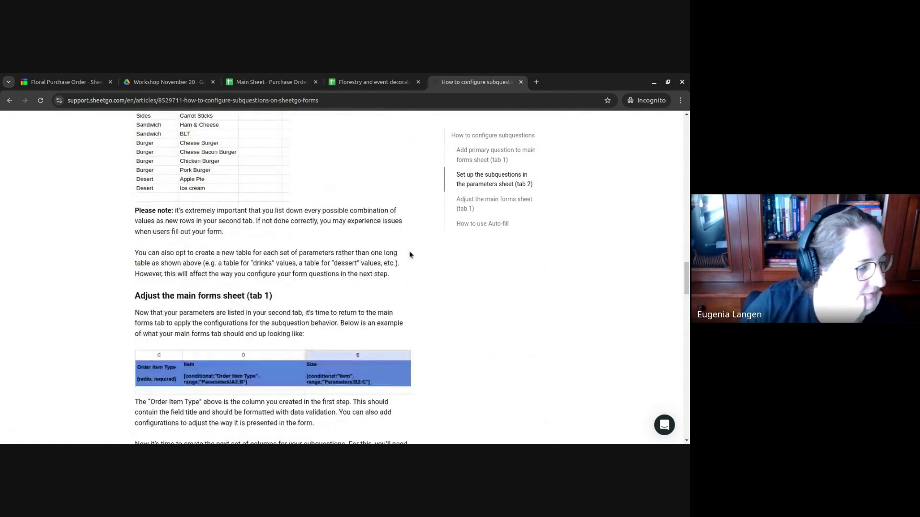
scroll(410, 254, "down", 1)
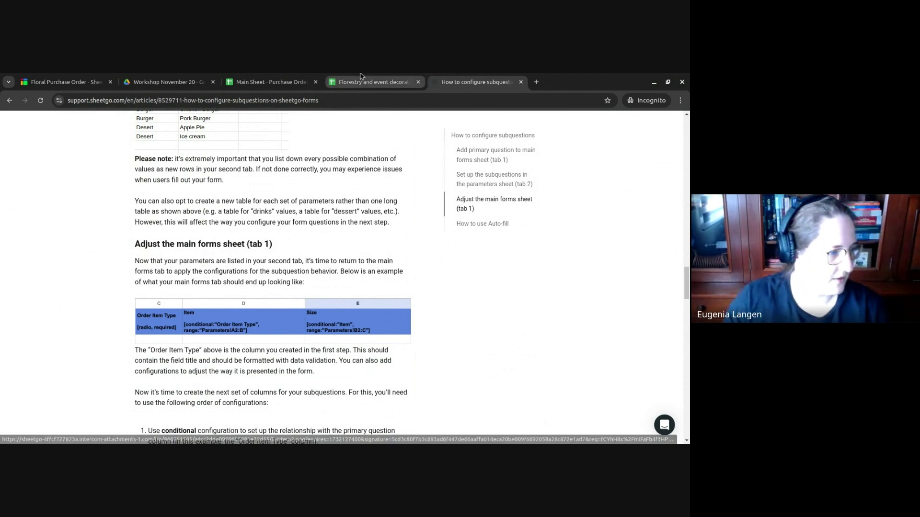
- Start extending the Flower header in H1 with conditional: "Type", checking the article's syntax
left_click(281, 80)
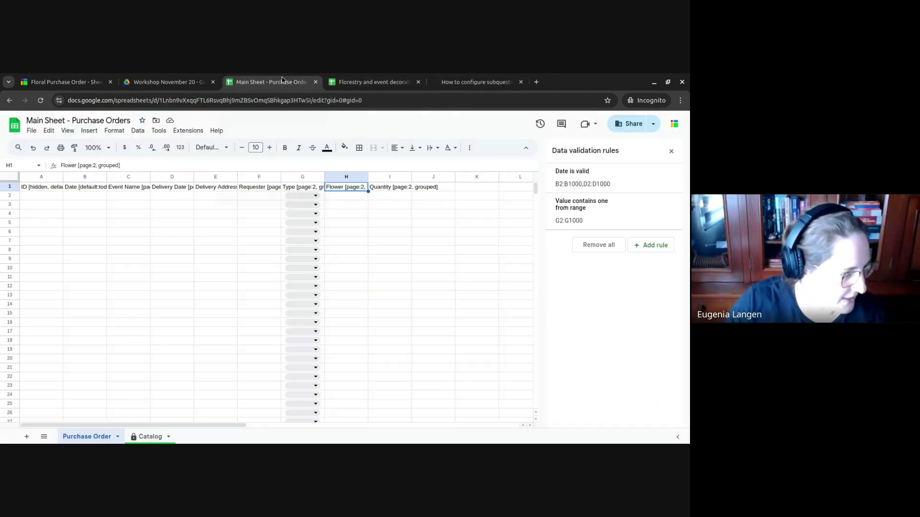
key("Return")
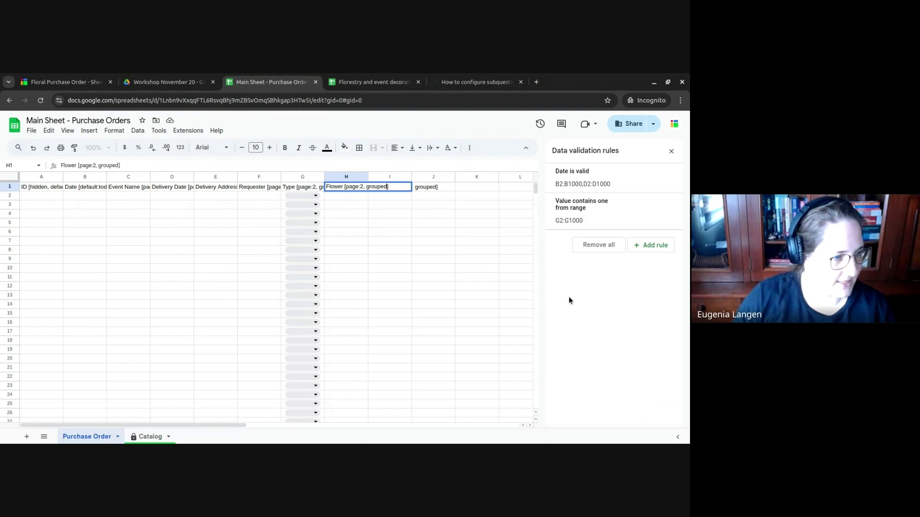
type(", conditional:")
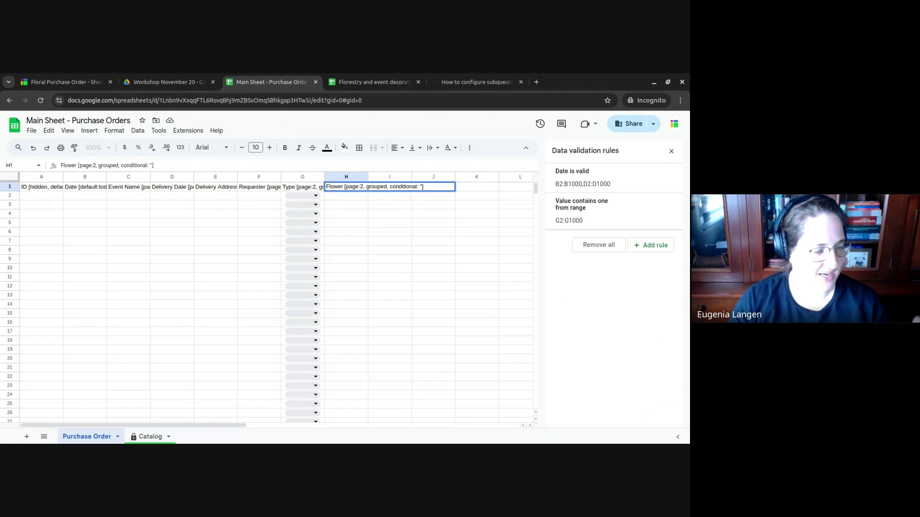
type("pe")
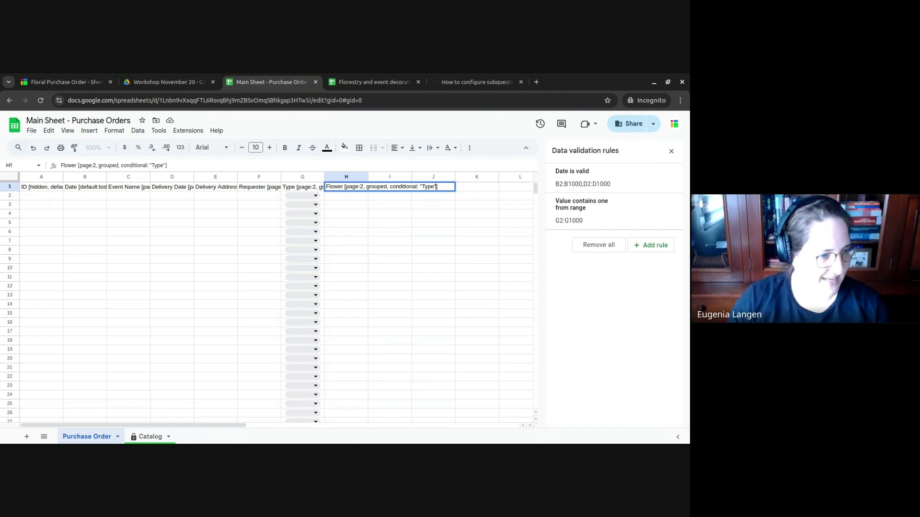
left_click(457, 77)
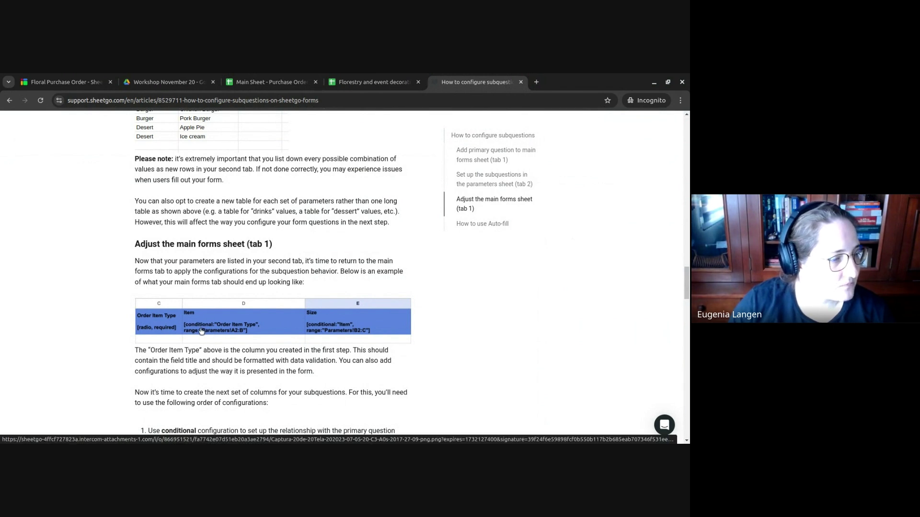
left_click(271, 82)
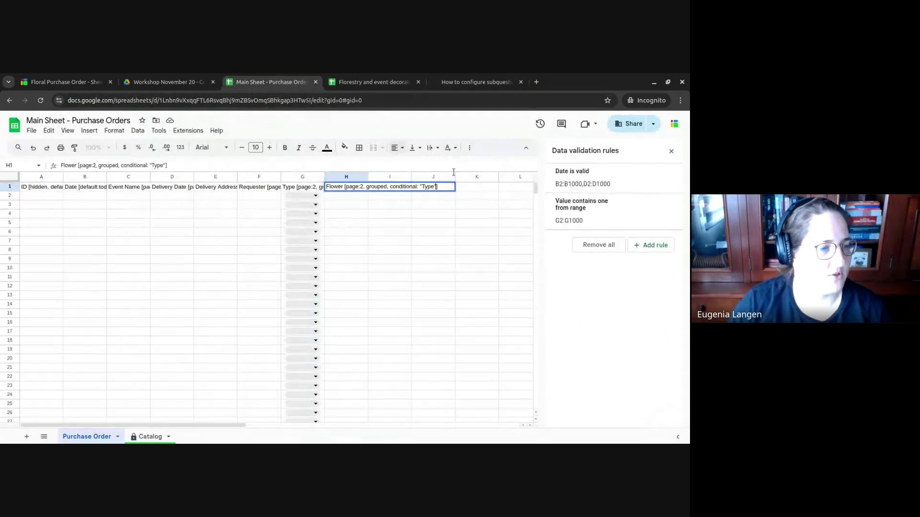
- Finish the Flower header with range:"Catalog!A2:B" and commit it
type("range")
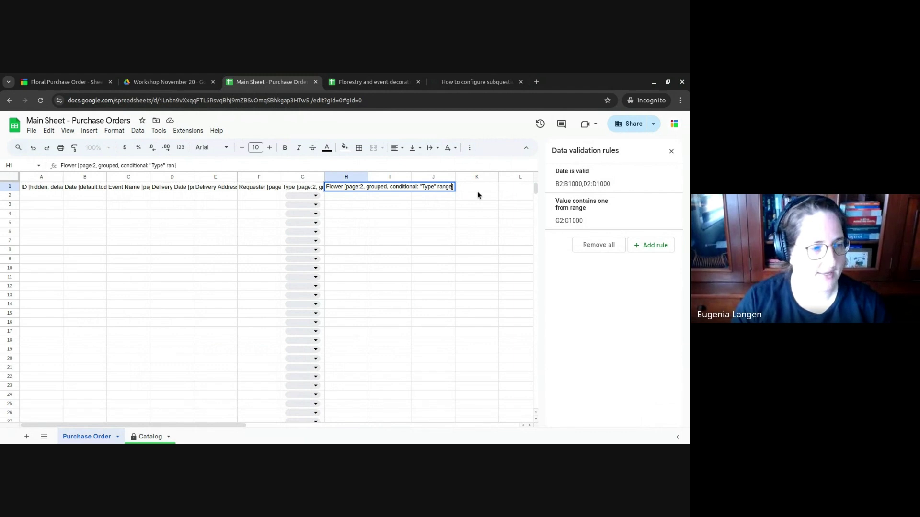
key("BackSpace")
key("BackSpace")
key("BackSpace")
key("BackSpace")
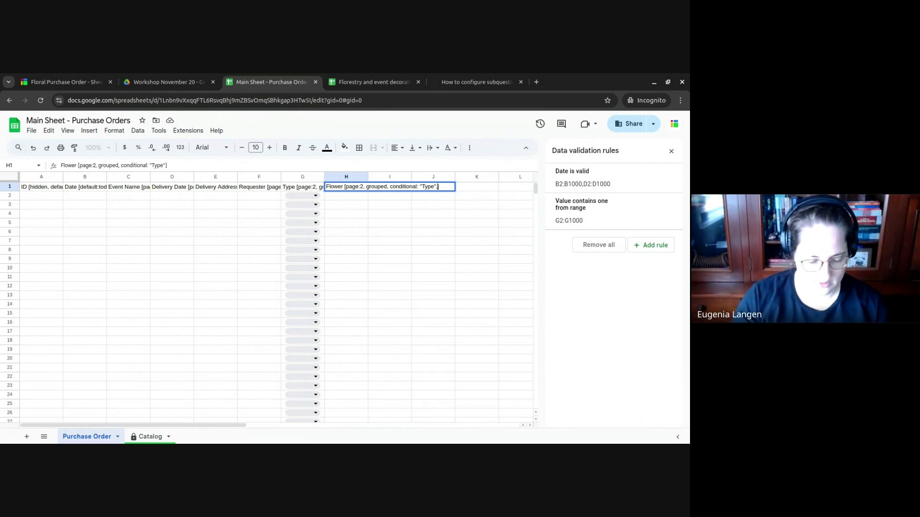
type("range:")
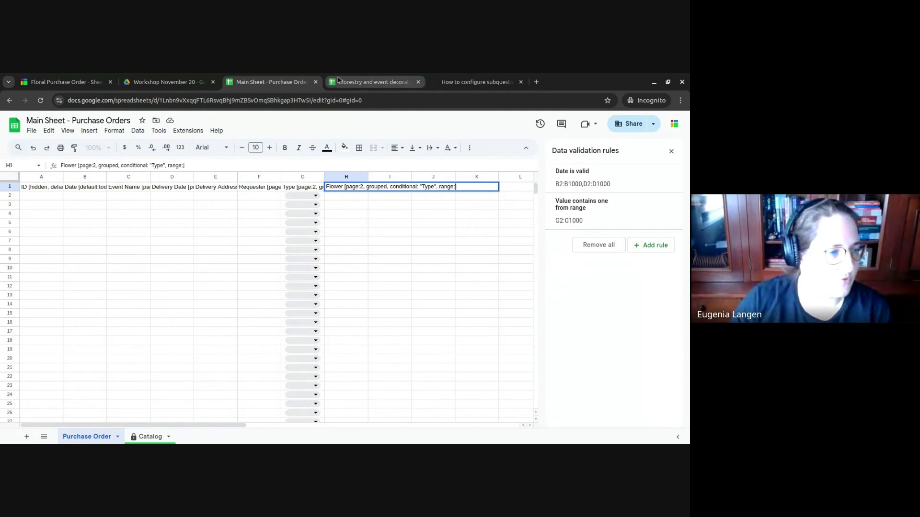
left_click(460, 80)
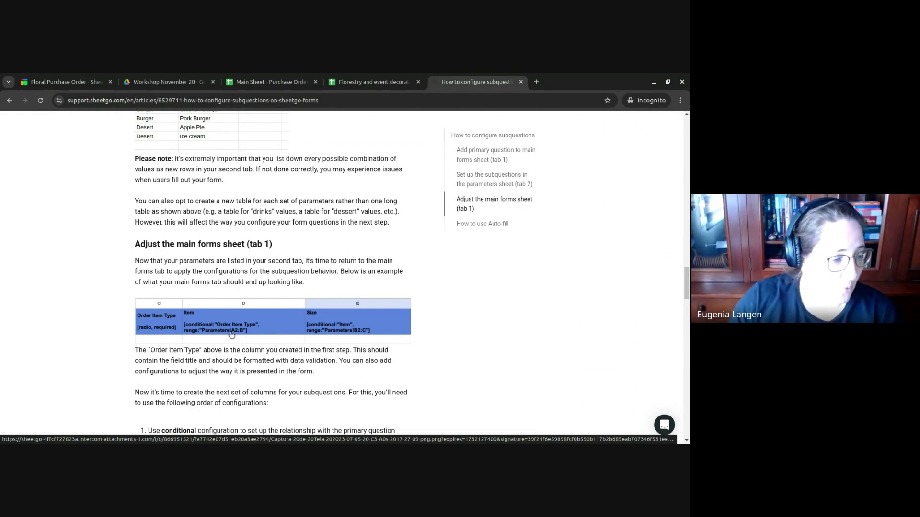
left_click(270, 82)
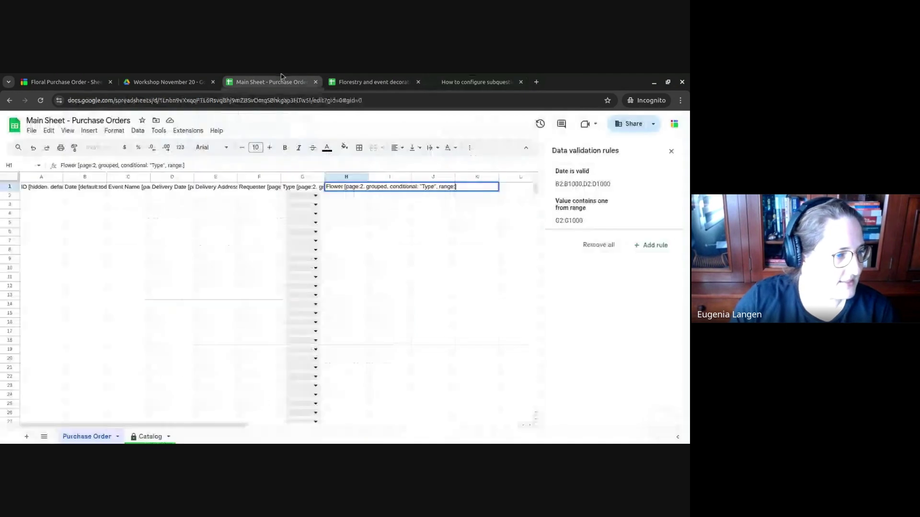
type("\"")
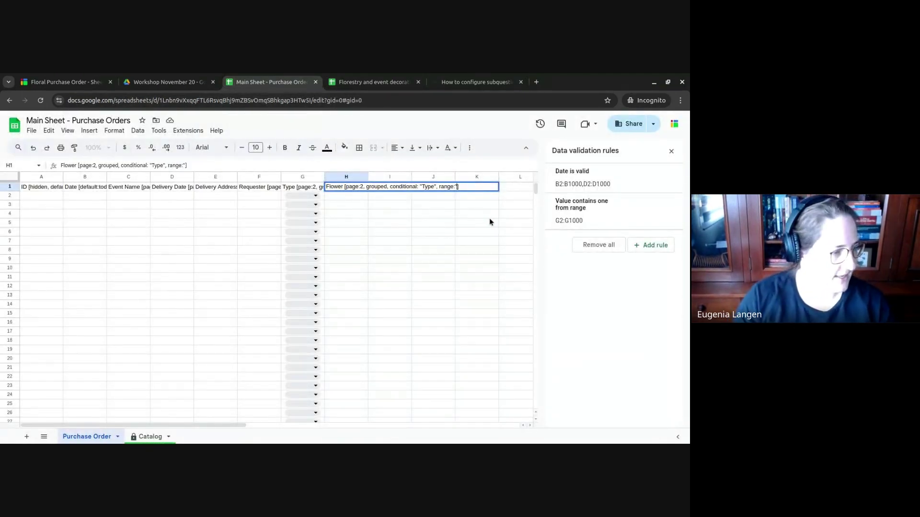
type("Catalog")
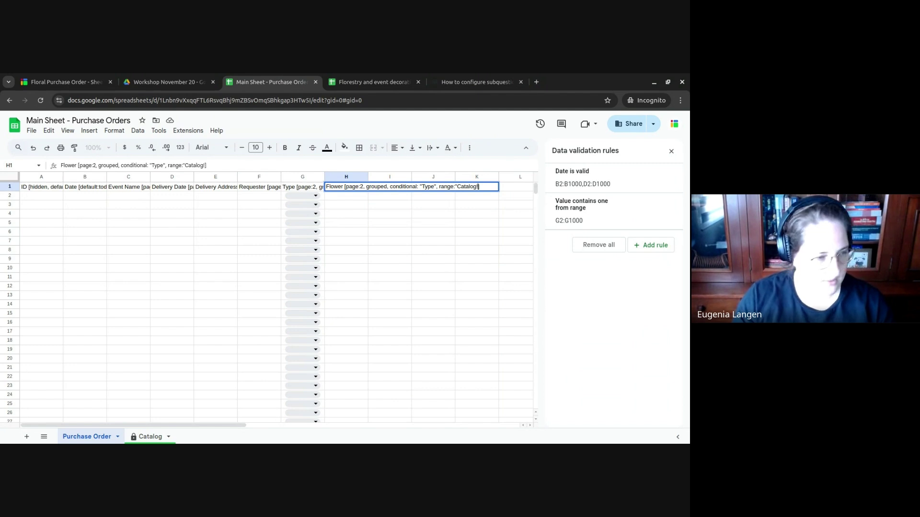
type("!A")
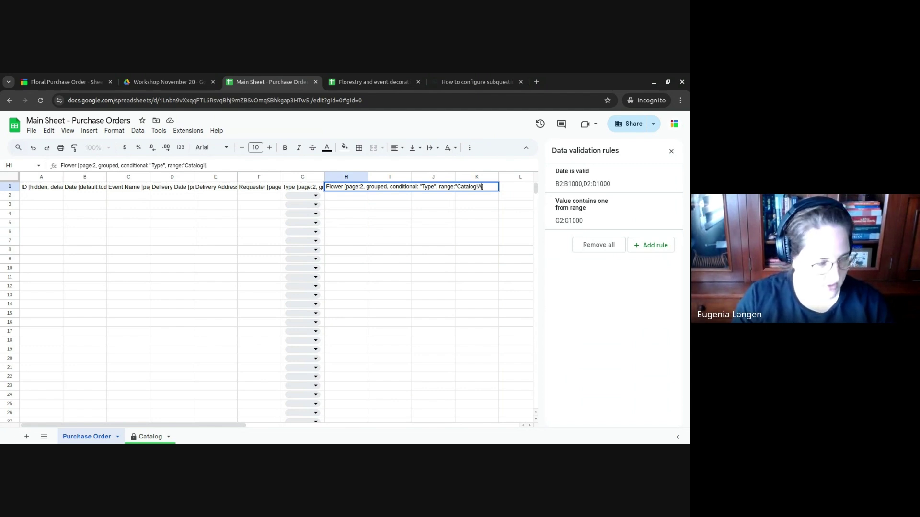
type("2")
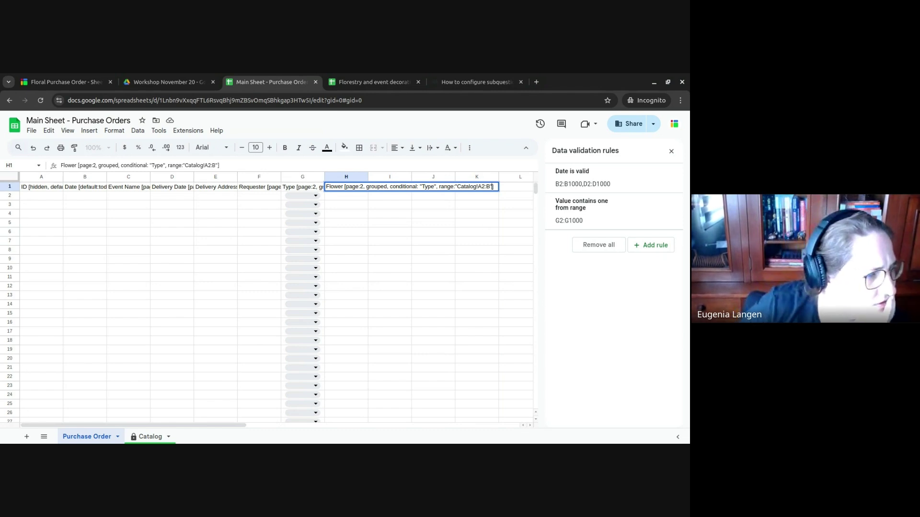
type(":B\"")
key("Tab")
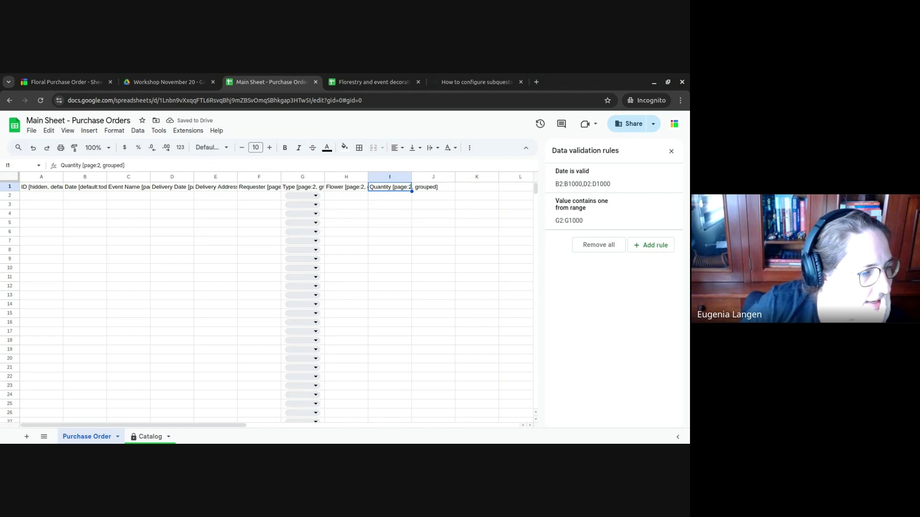
- Read the 'All current configurations' list in the form configuration help article, then return to Main Sheet - Purchase Orders
left_click(477, 82)
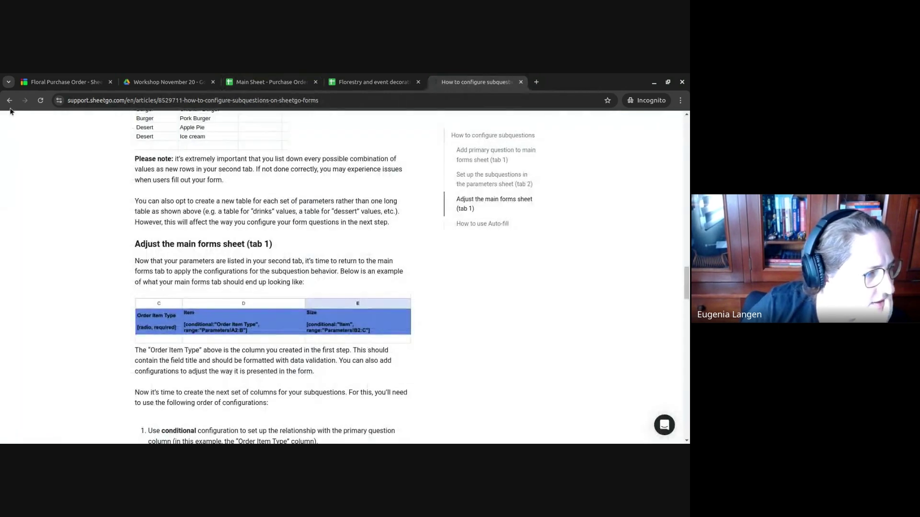
left_click(9, 100)
scroll(537, 369, "up", 10)
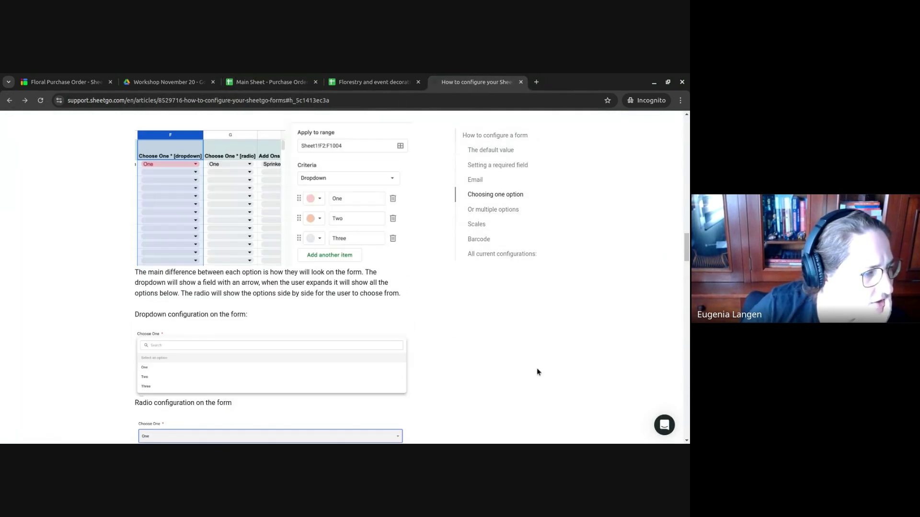
scroll(537, 371, "up", 6)
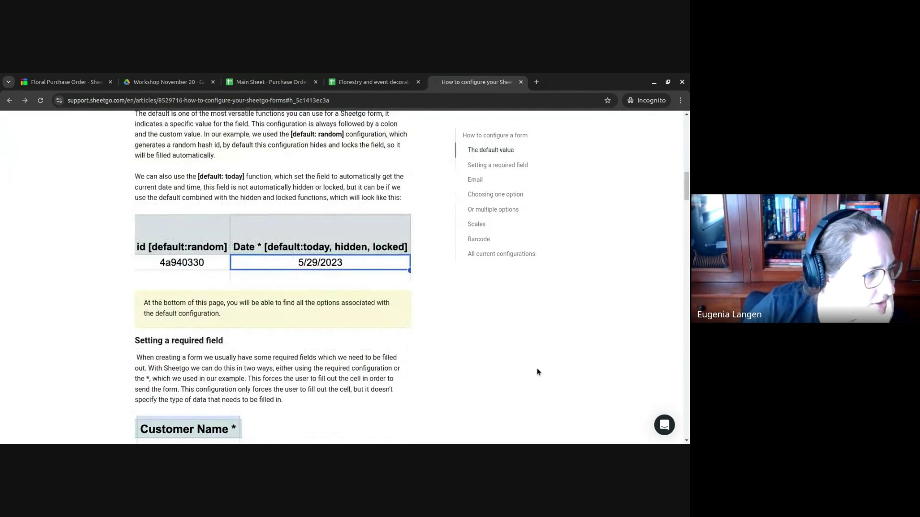
left_click(504, 258)
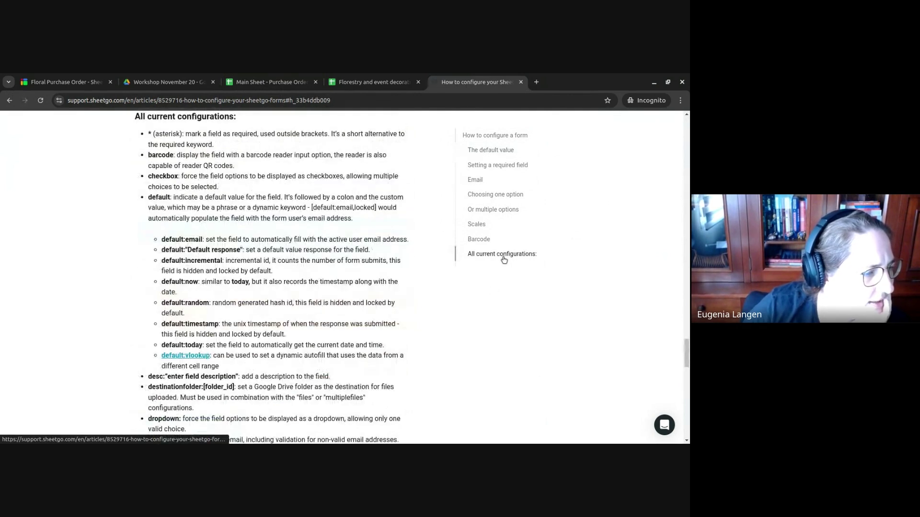
scroll(503, 260, "down", 2)
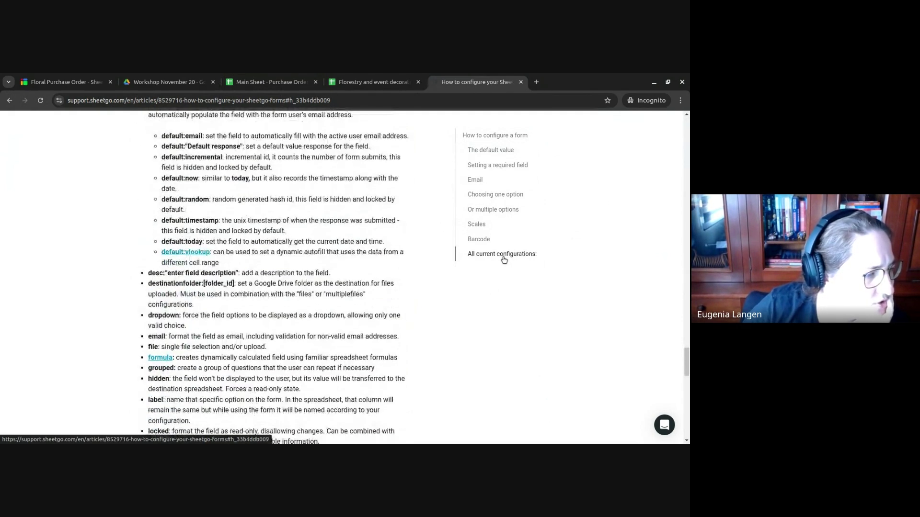
scroll(503, 260, "down", 2)
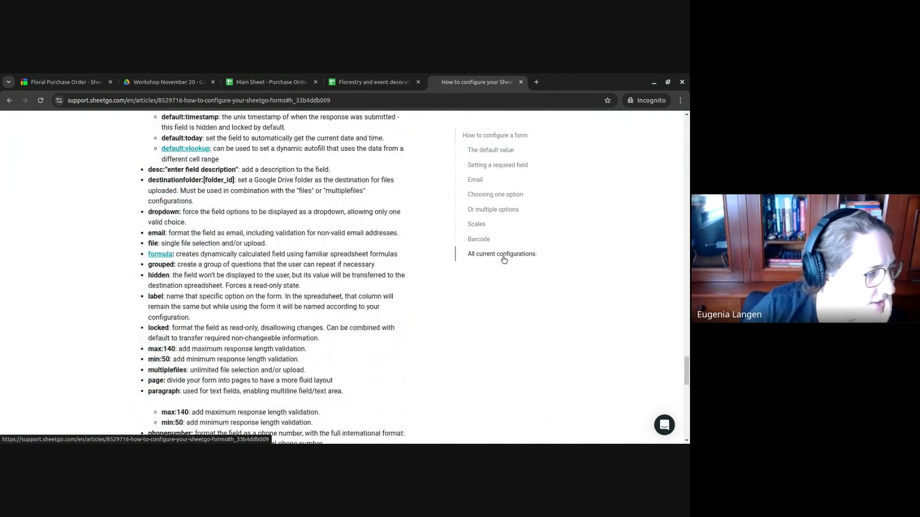
scroll(503, 260, "down", 2)
scroll(503, 260, "down", 2)
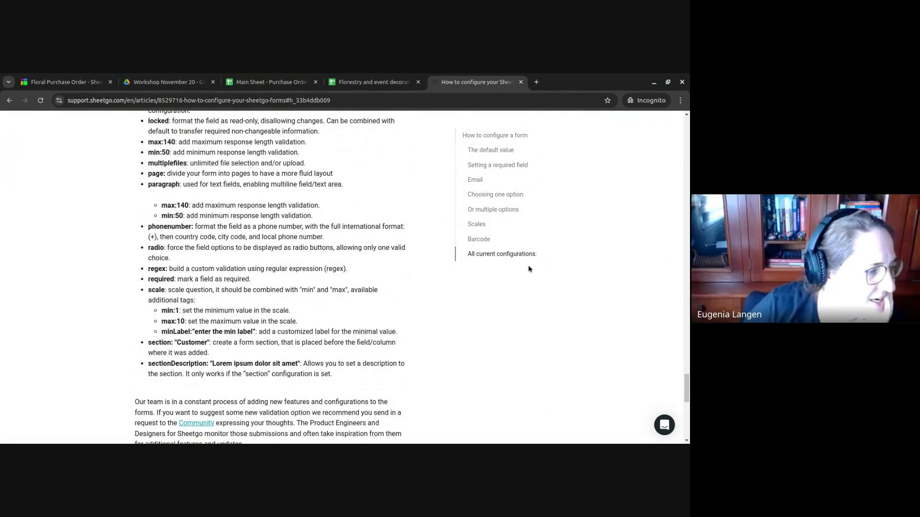
left_click(292, 77)
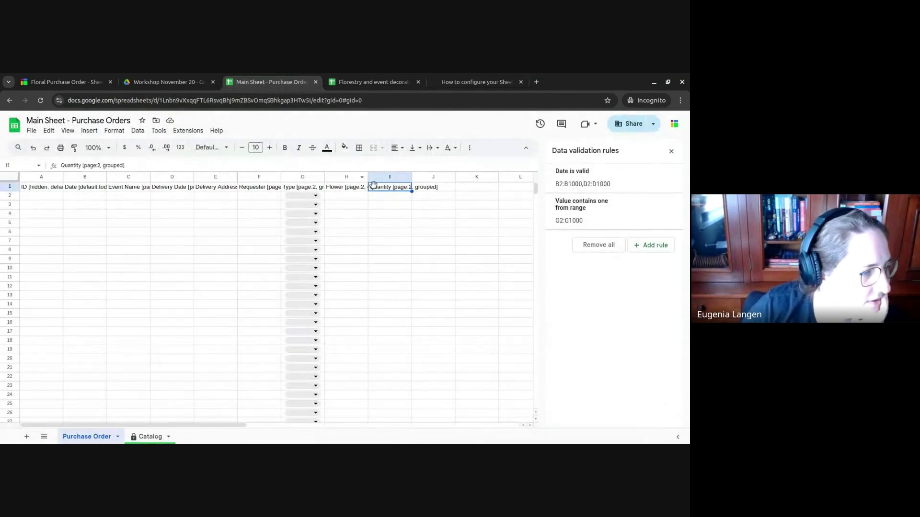
- Apply the Number format to the Quantity entries in I2:I1000
left_click(386, 178)
left_click(390, 196)
key("ctrl+shift+Down")
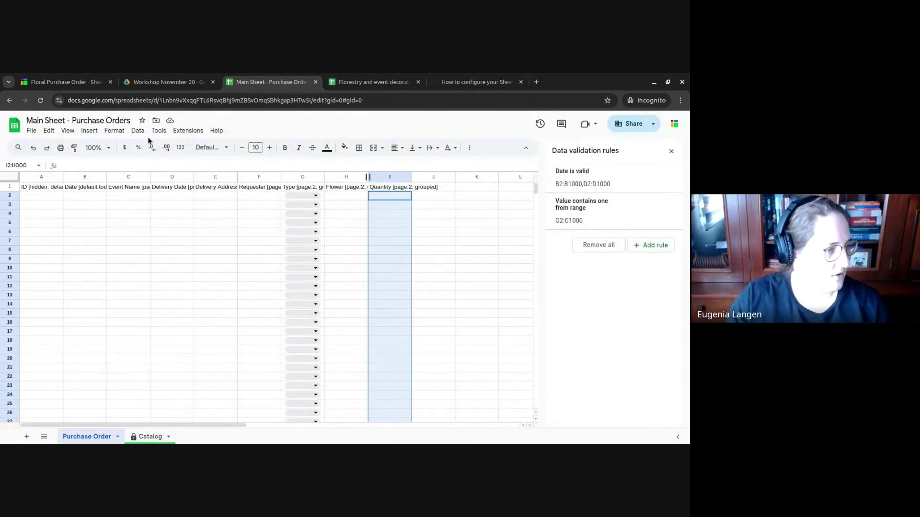
left_click(114, 131)
mouse_move(133, 166)
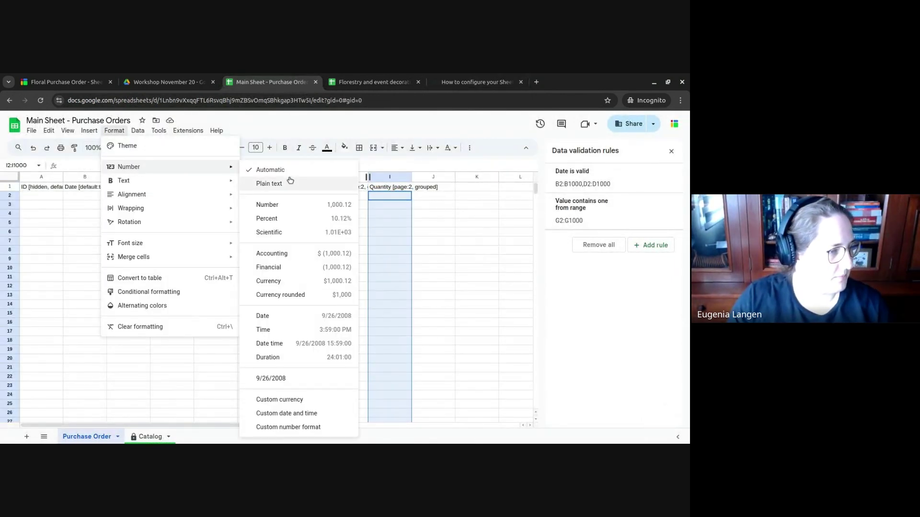
left_click(304, 203)
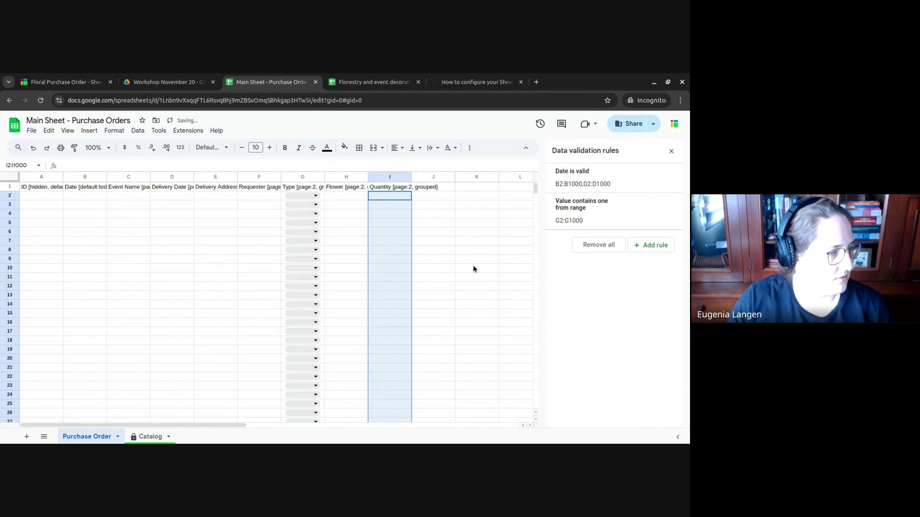
left_click(461, 224)
- Sync the Floral Purchase Order form with the updated sheet
left_click(62, 82)
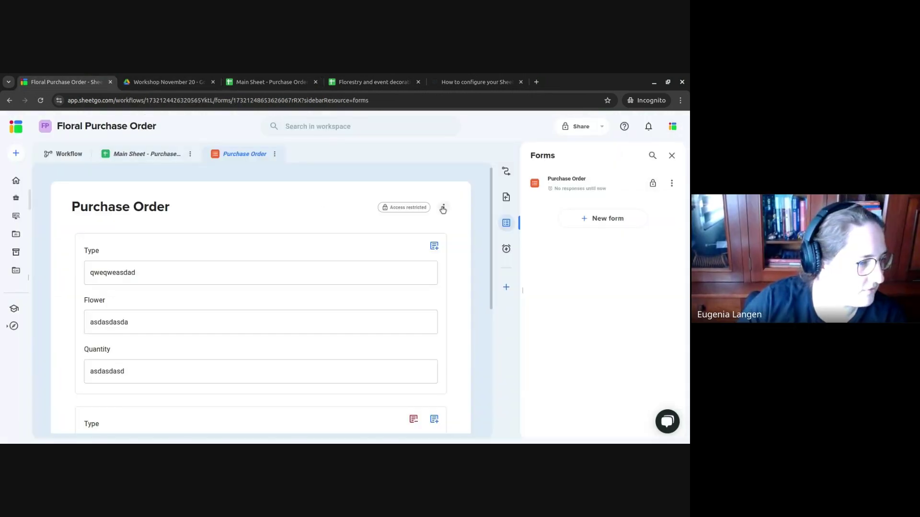
left_click(443, 210)
left_click(416, 212)
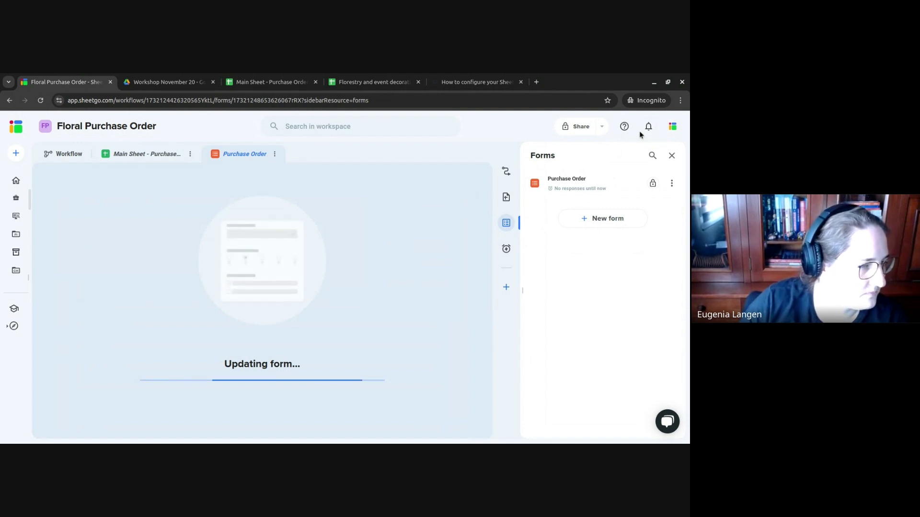
- Fill page one with test answers, Delivery Date 11/22/2024, and advance to page two
left_click(243, 264)
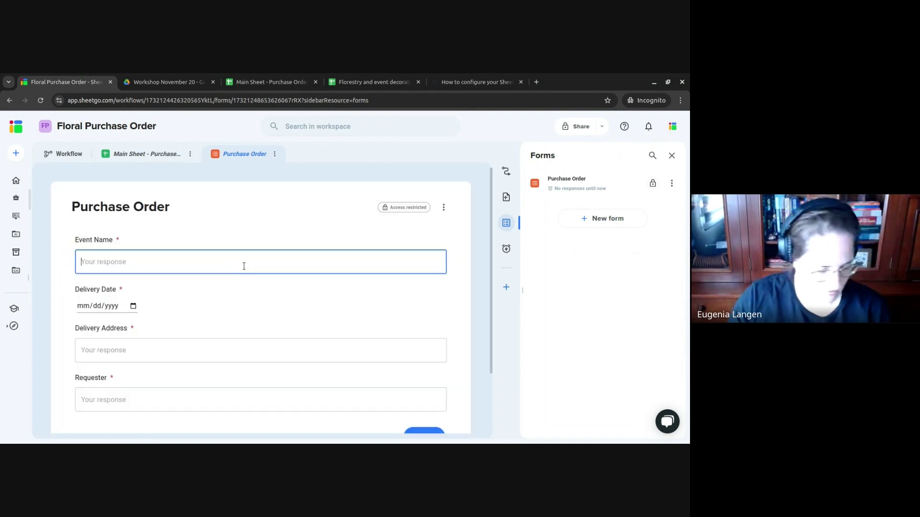
type("asdasdasdas")
left_click(194, 342)
type("asdasdsada")
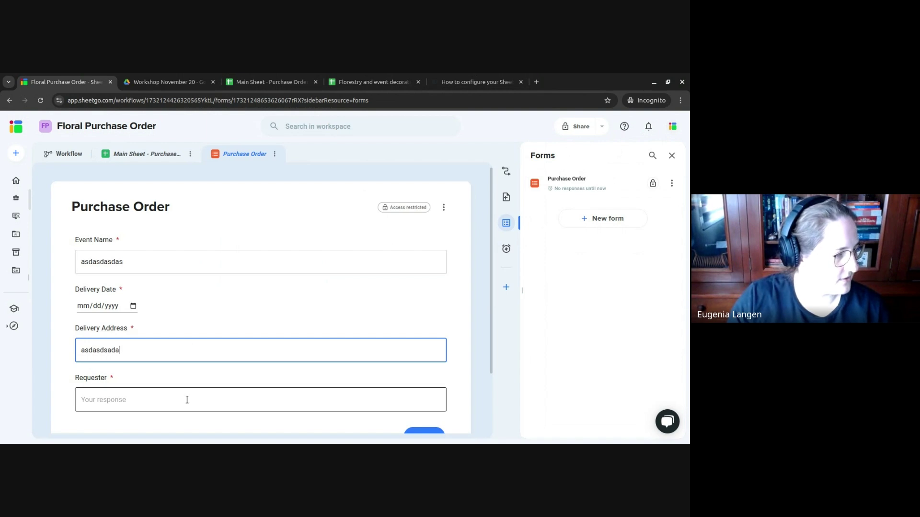
left_click(187, 400)
type("asdasda")
scroll(268, 287, "down", 1)
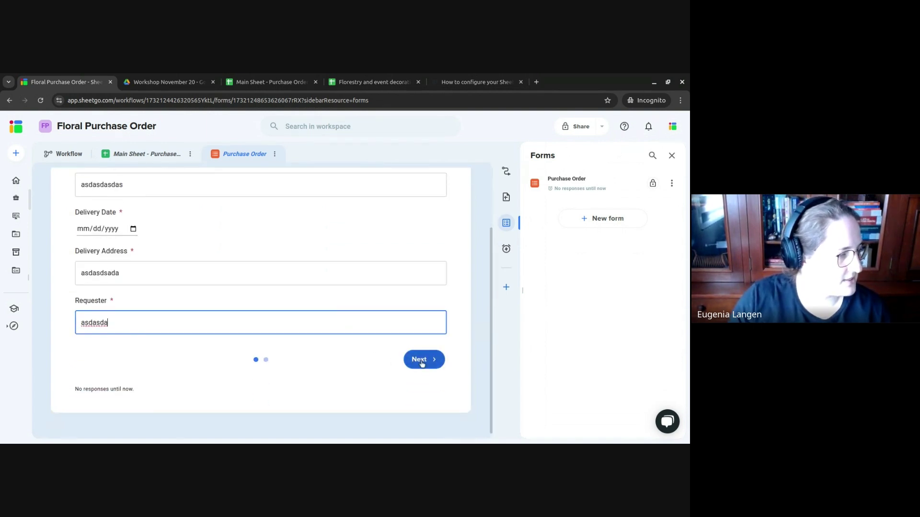
left_click(420, 359)
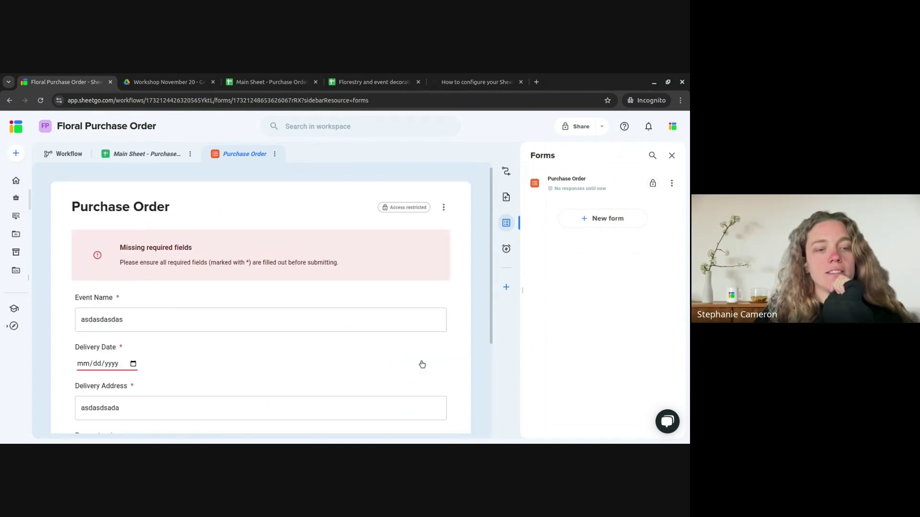
left_click(133, 365)
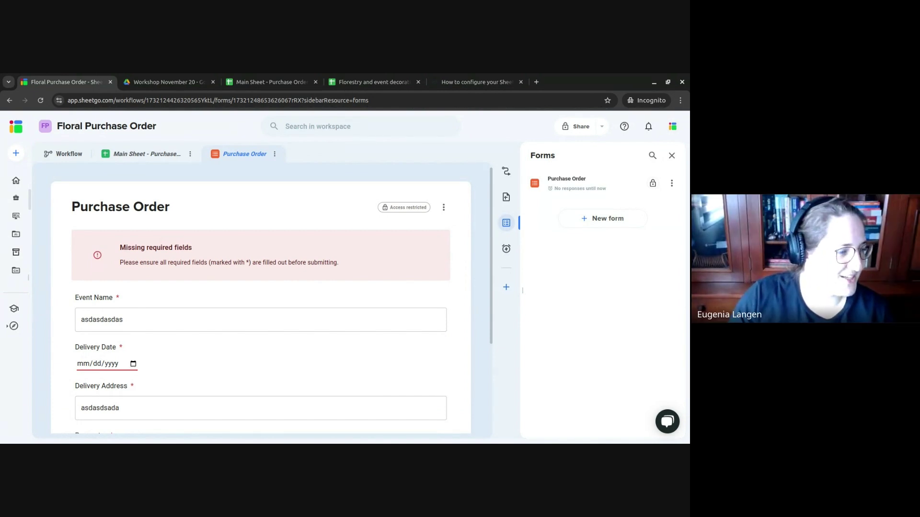
key("Return")
scroll(313, 300, "down", 3)
left_click(430, 359)
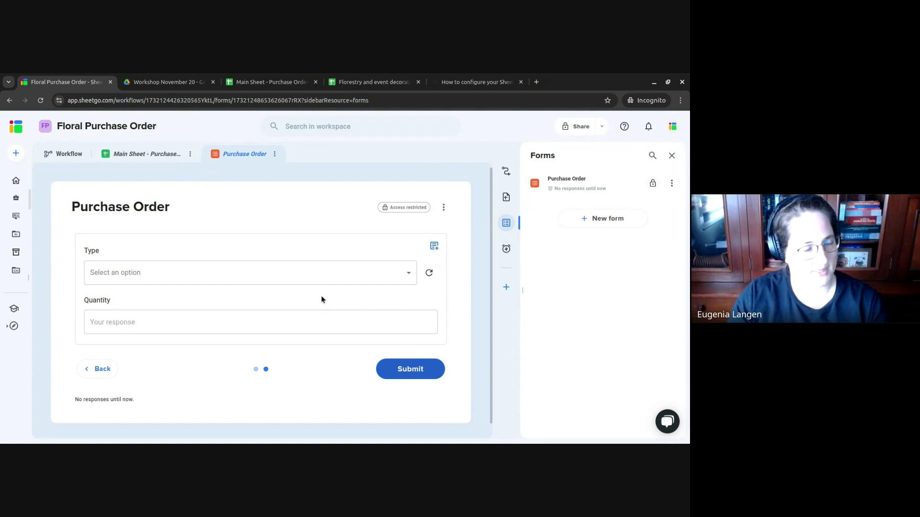
- Try Bouquet as the first item's type with Rose as its flower
left_click(321, 274)
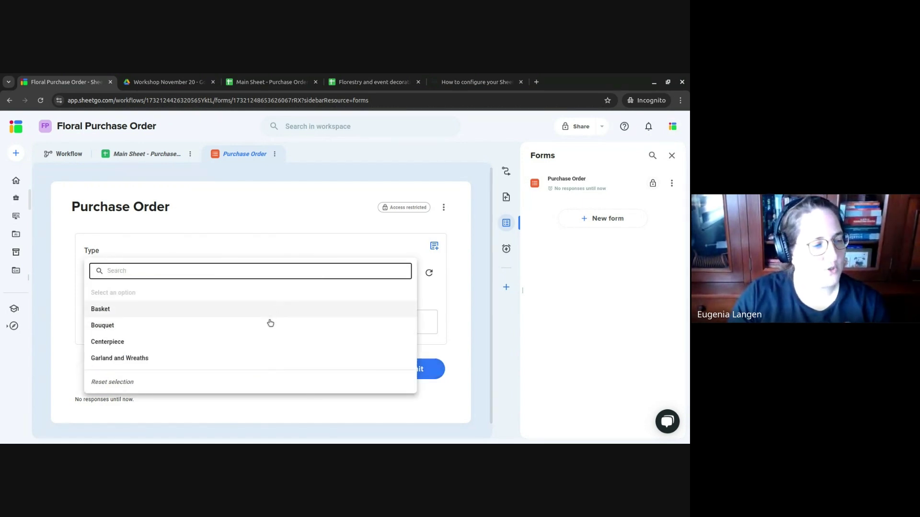
left_click(269, 325)
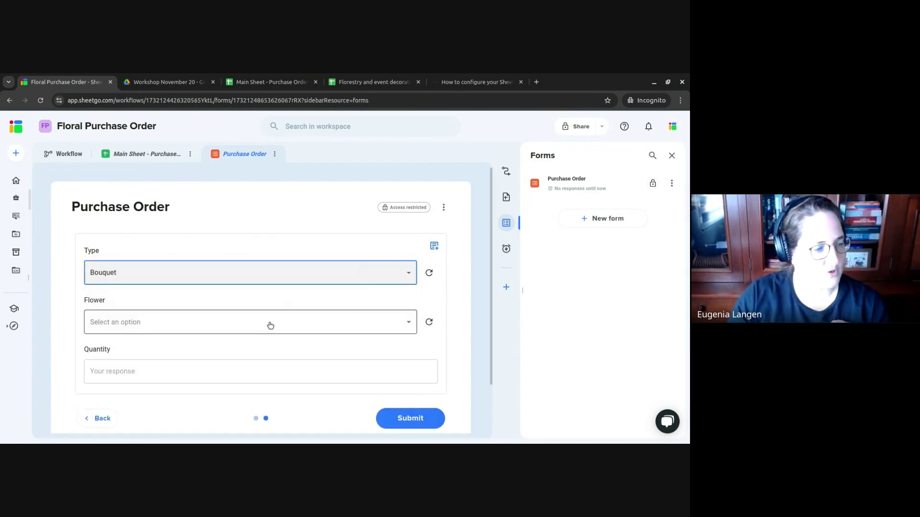
left_click(309, 327)
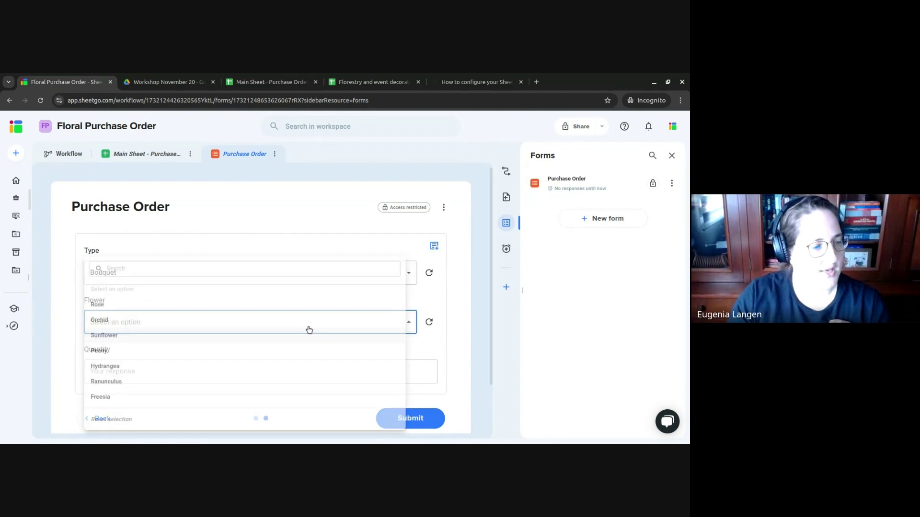
left_click(110, 308)
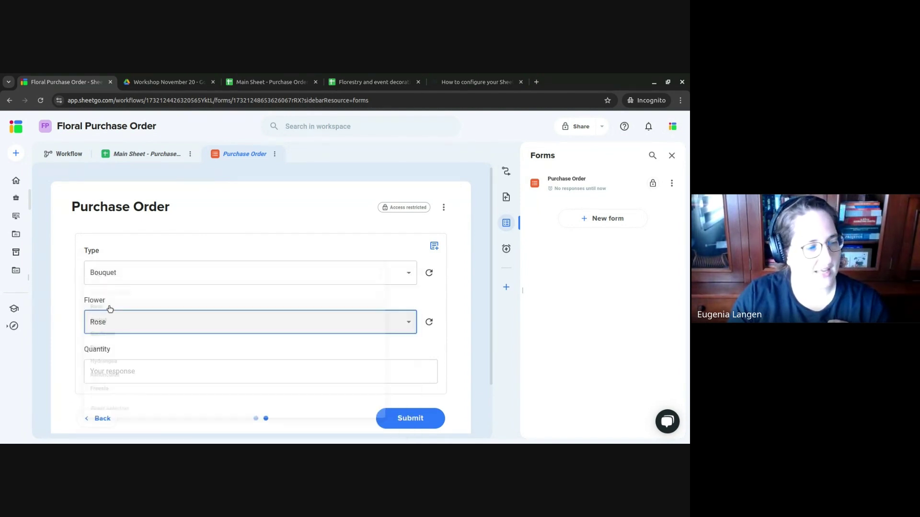
- Change the first item to Basket with Begonia and quantity 2
left_click(221, 282)
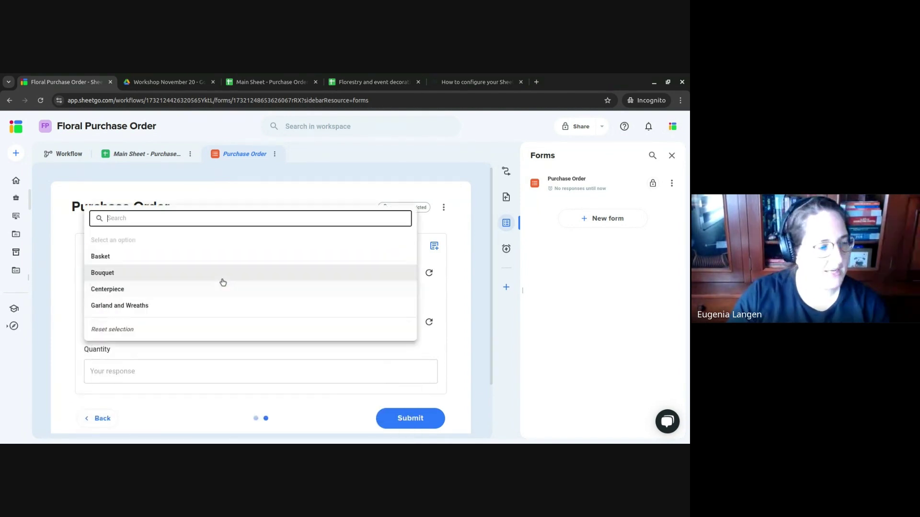
left_click(209, 255)
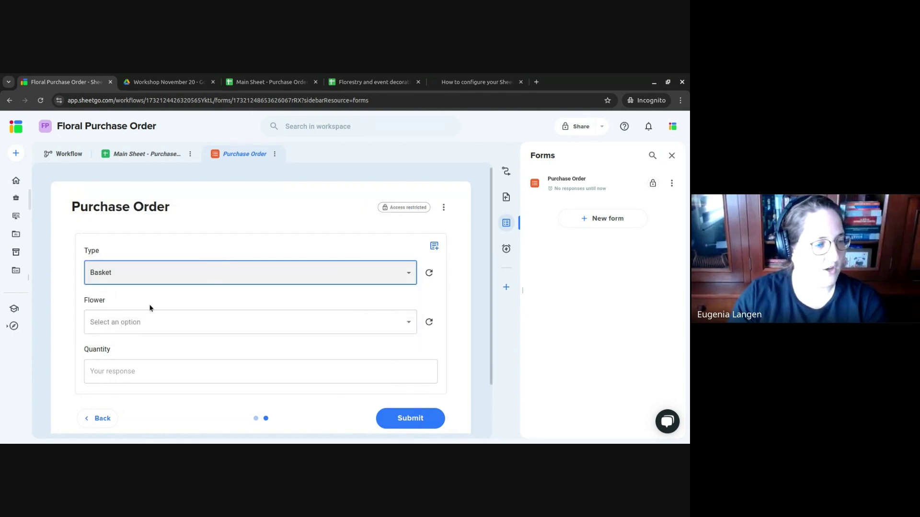
left_click(110, 323)
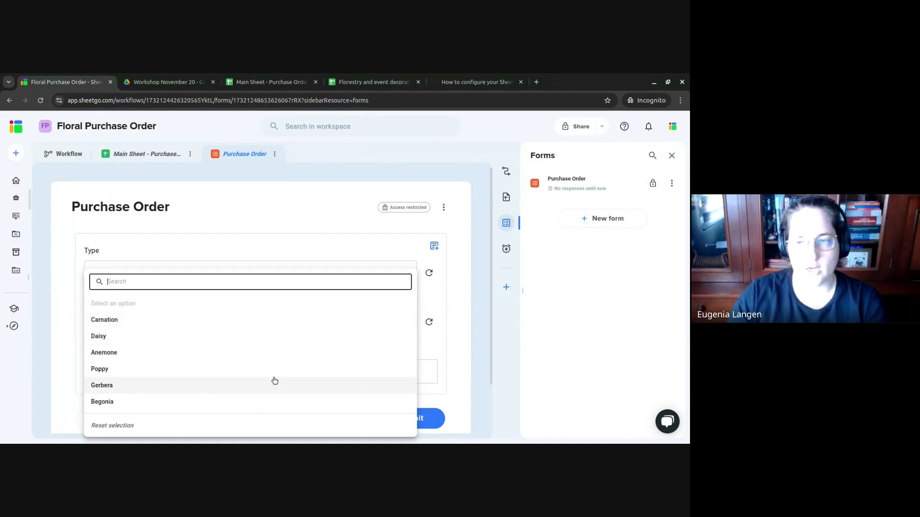
left_click(447, 332)
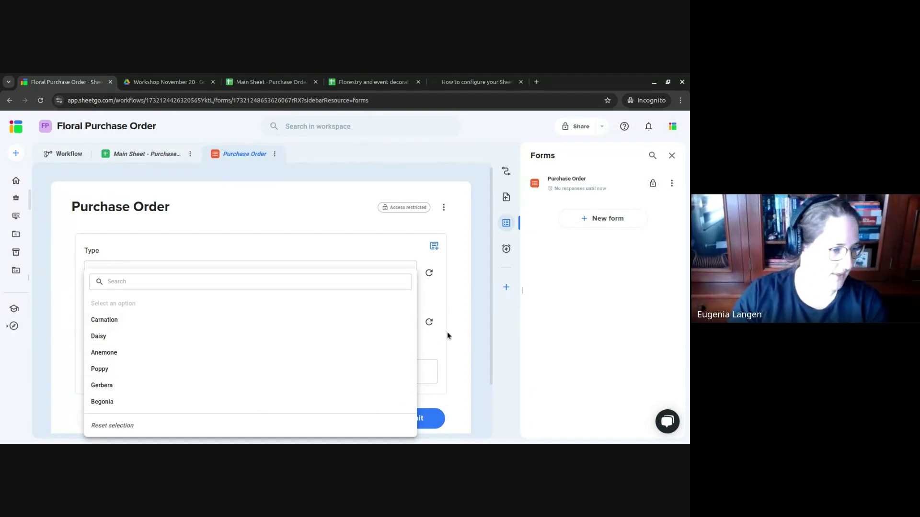
left_click(287, 329)
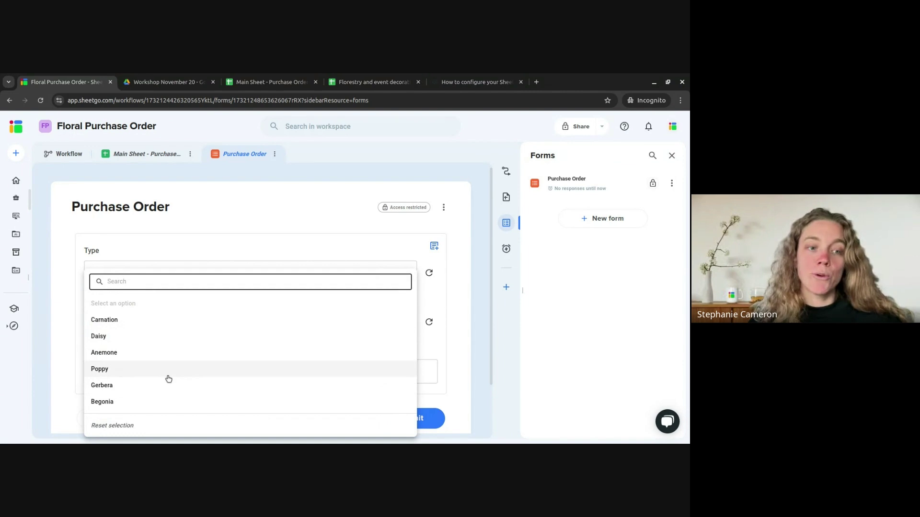
left_click(158, 403)
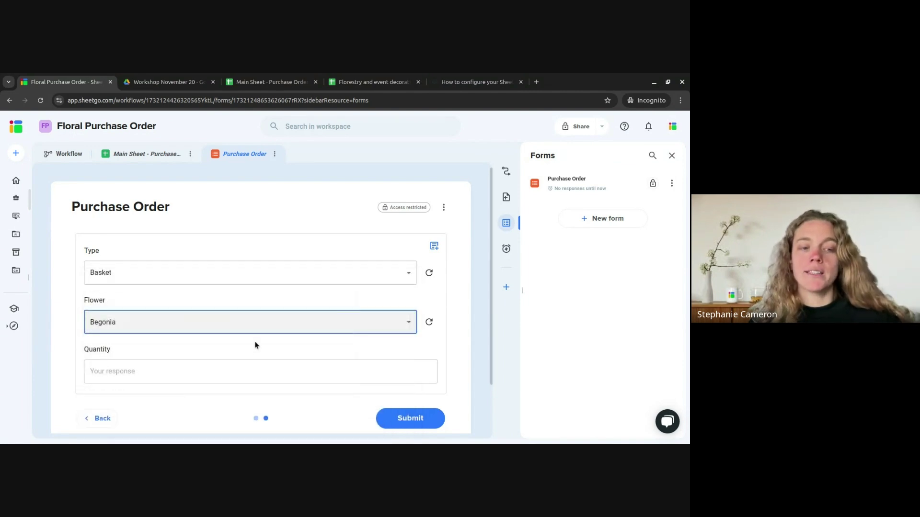
scroll(254, 349, "down", 1)
left_click(265, 322)
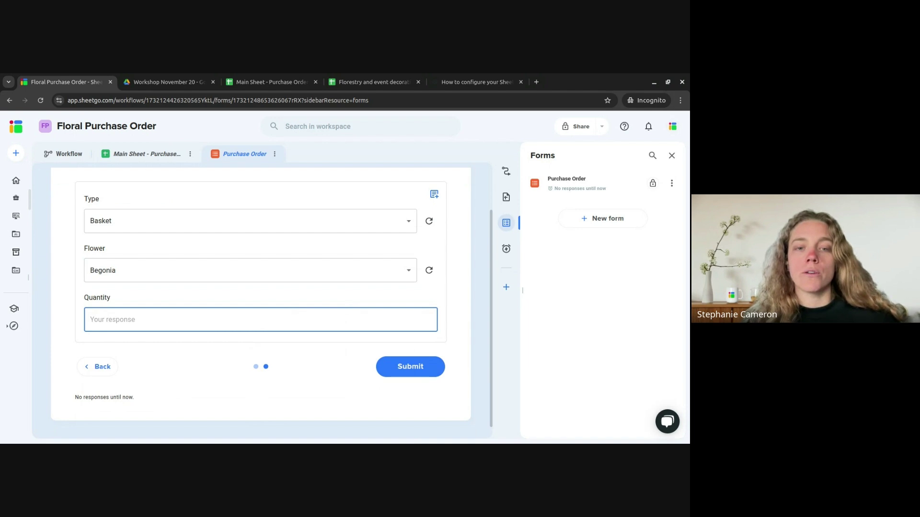
type("2")
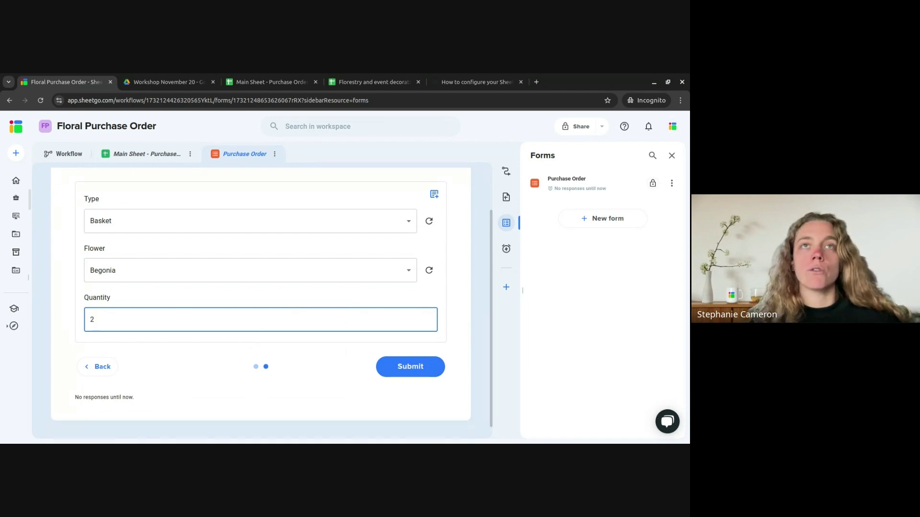
scroll(392, 253, "up", 1)
- Add a second item group: Centerpiece, Tulip, quantity 50
left_click(434, 247)
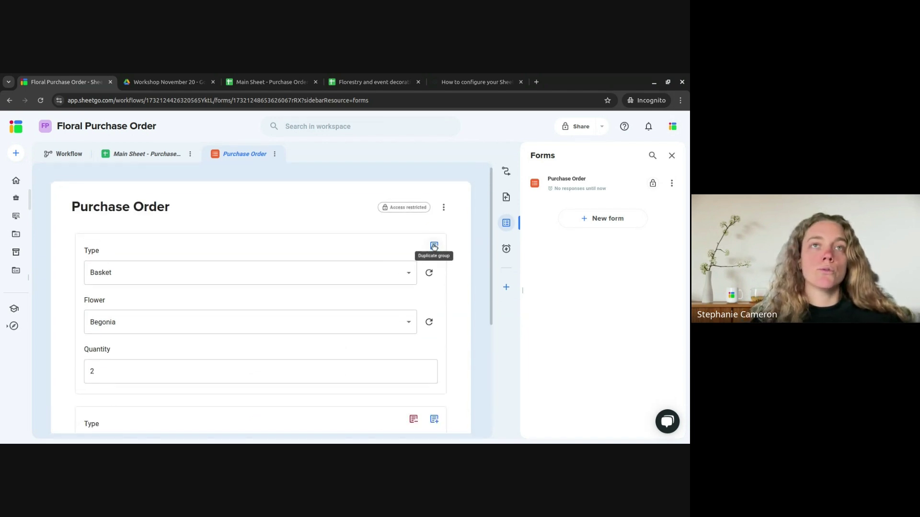
scroll(184, 358, "down", 1)
left_click(232, 387)
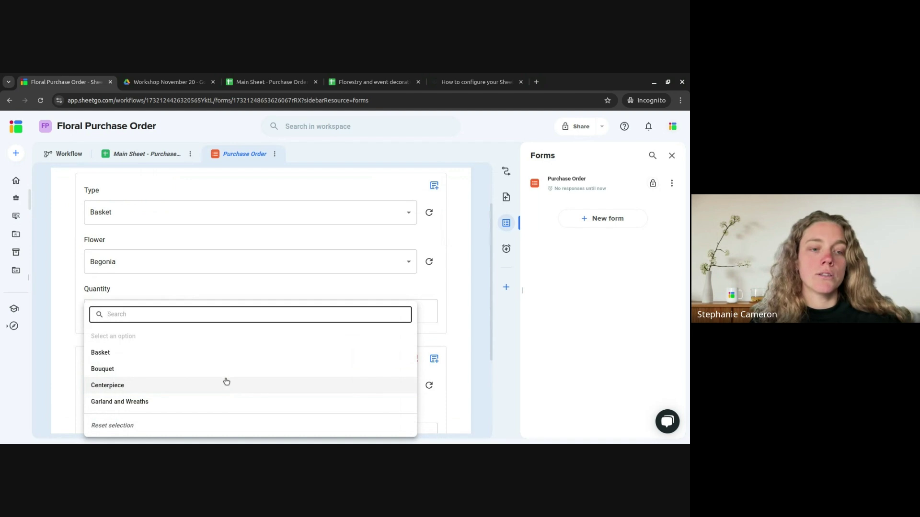
left_click(225, 383)
scroll(226, 372, "down", 2)
left_click(216, 336)
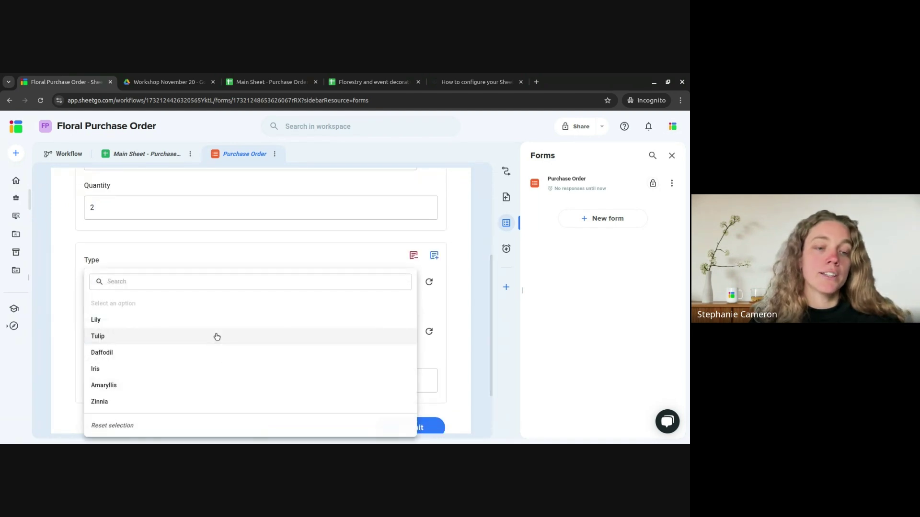
left_click(216, 337)
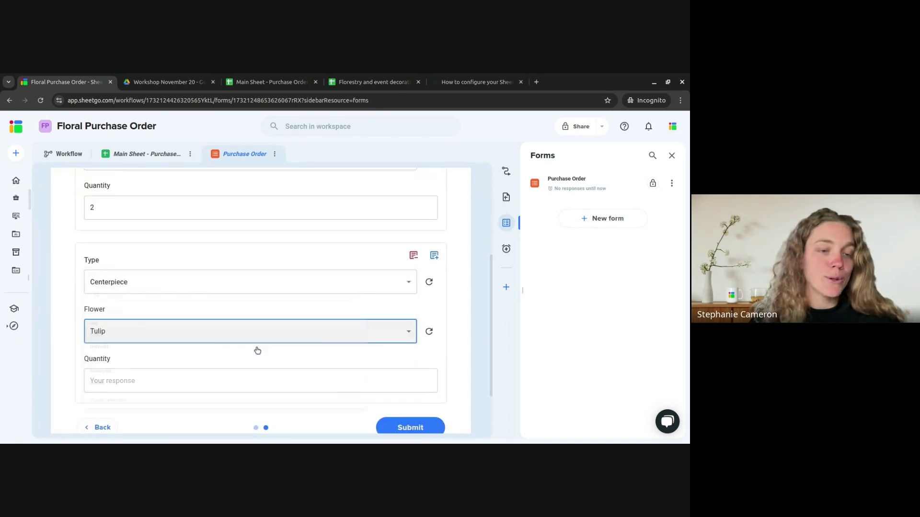
left_click(330, 379)
type("50")
scroll(316, 417, "up", 2)
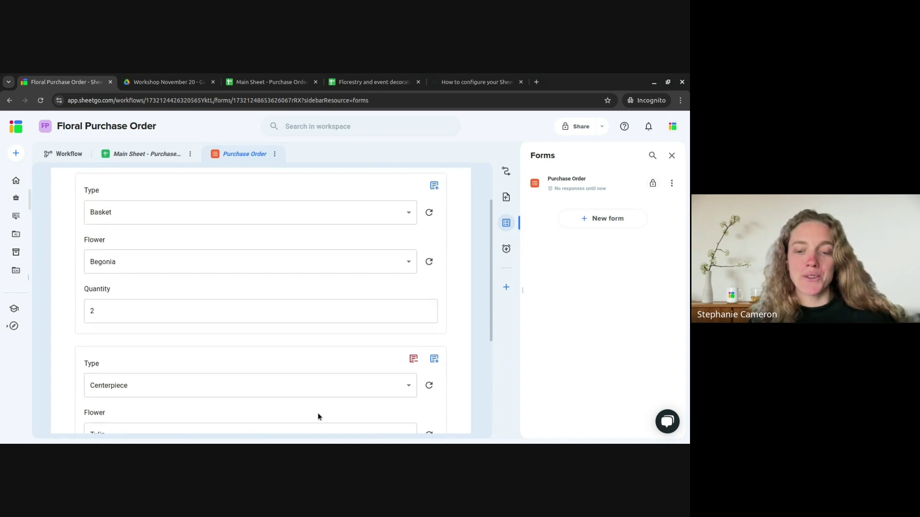
scroll(316, 335, "up", 2)
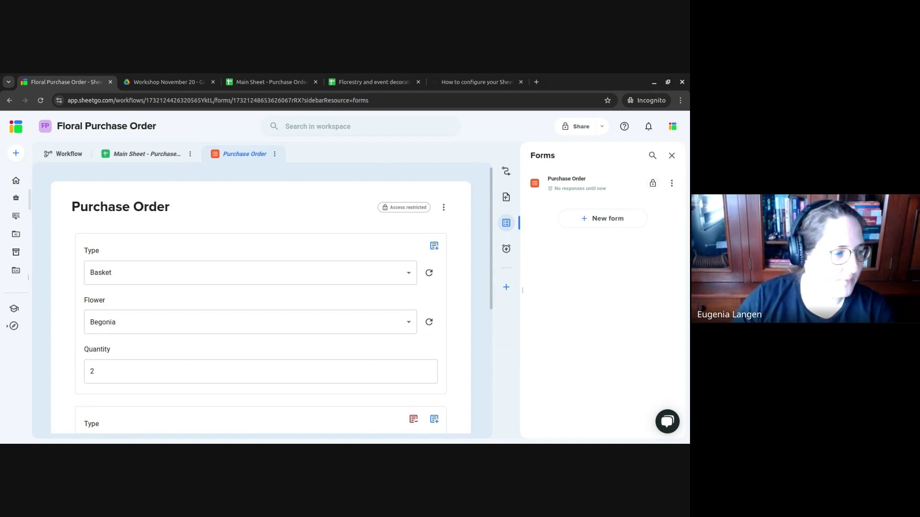
scroll(313, 335, "down", 5)
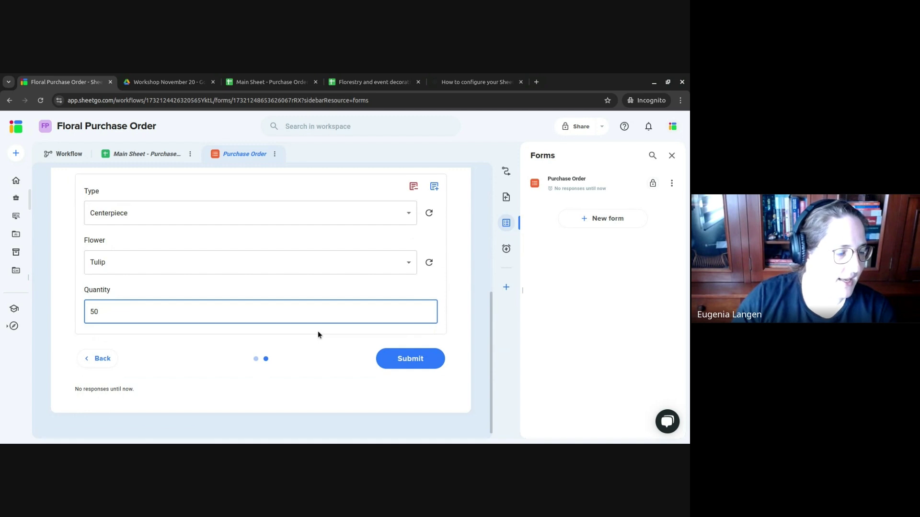
scroll(400, 283, "up", 5)
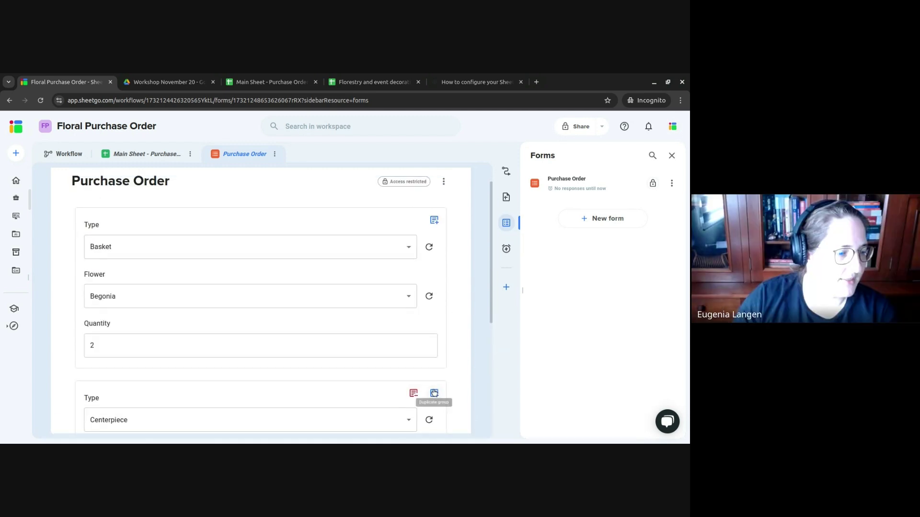
- Add a third item group: Bouquet, Rose, quantity 1
left_click(434, 393)
left_click(191, 338)
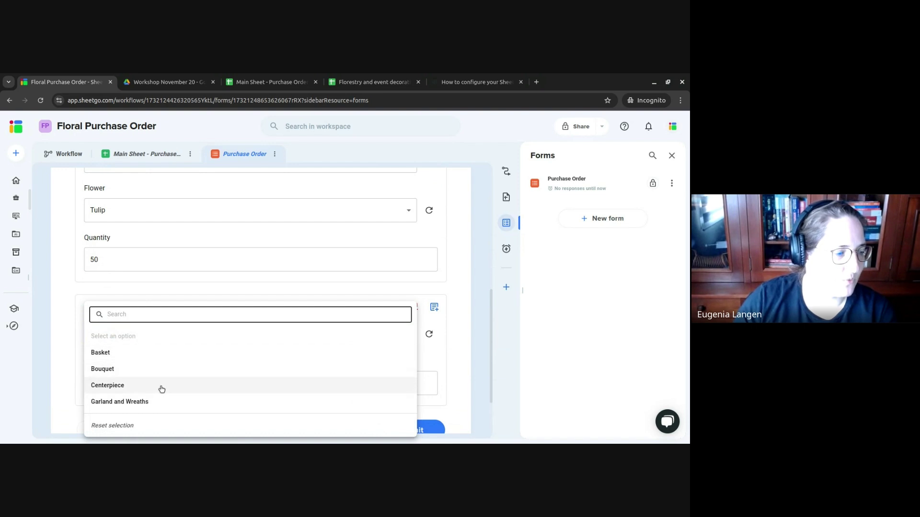
left_click(152, 373)
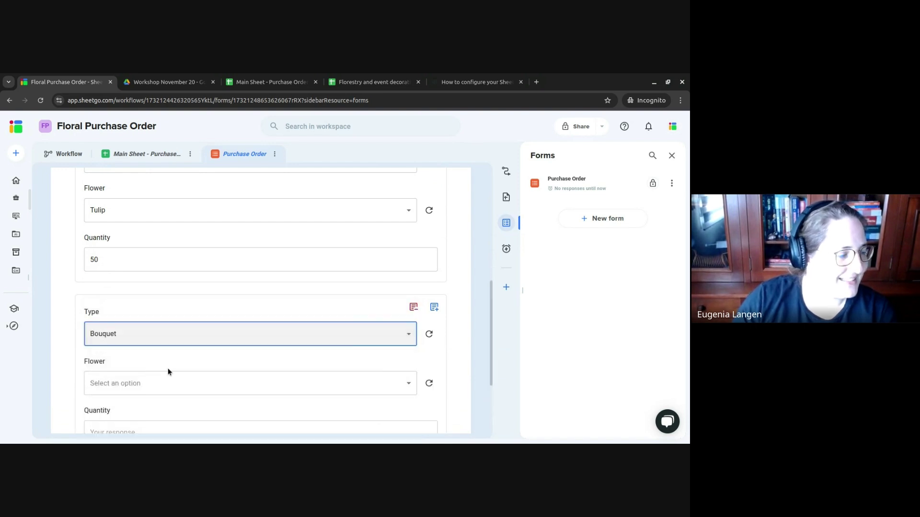
scroll(178, 341, "up", 1)
scroll(184, 318, "down", 3)
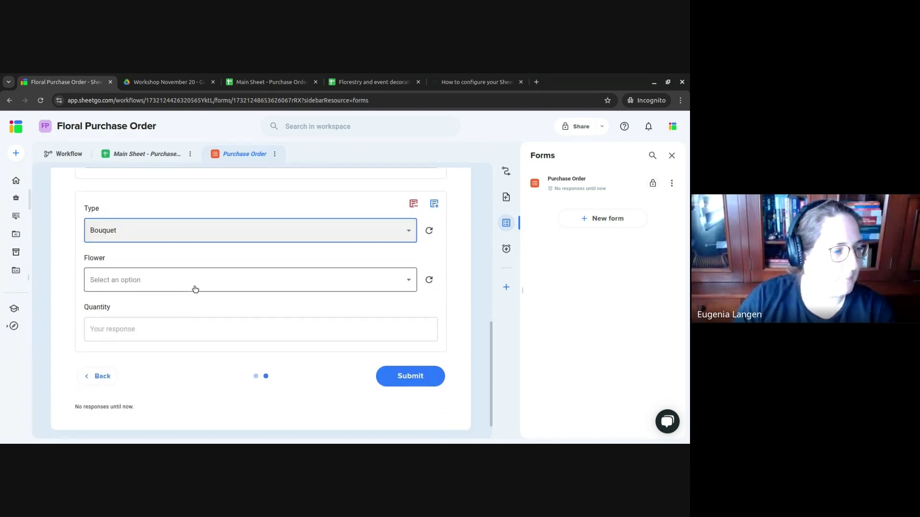
left_click(188, 286)
left_click(162, 303)
left_click(198, 331)
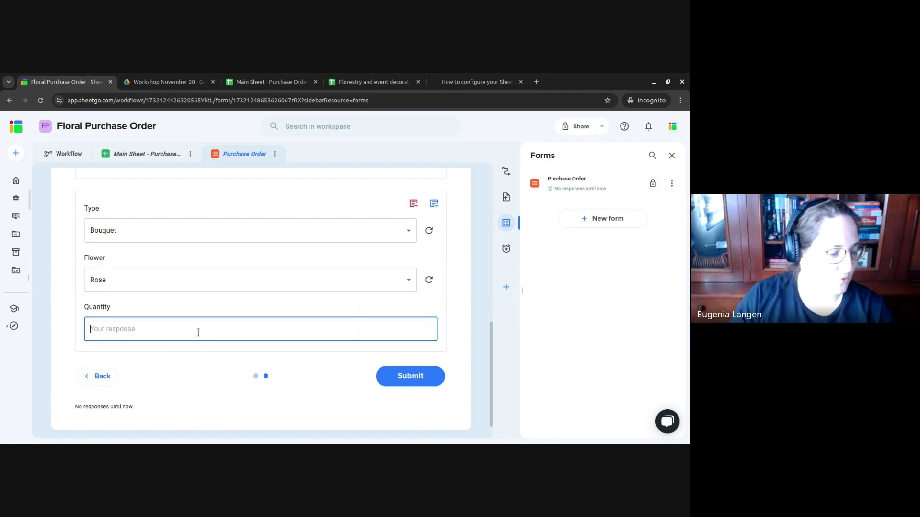
type("1")
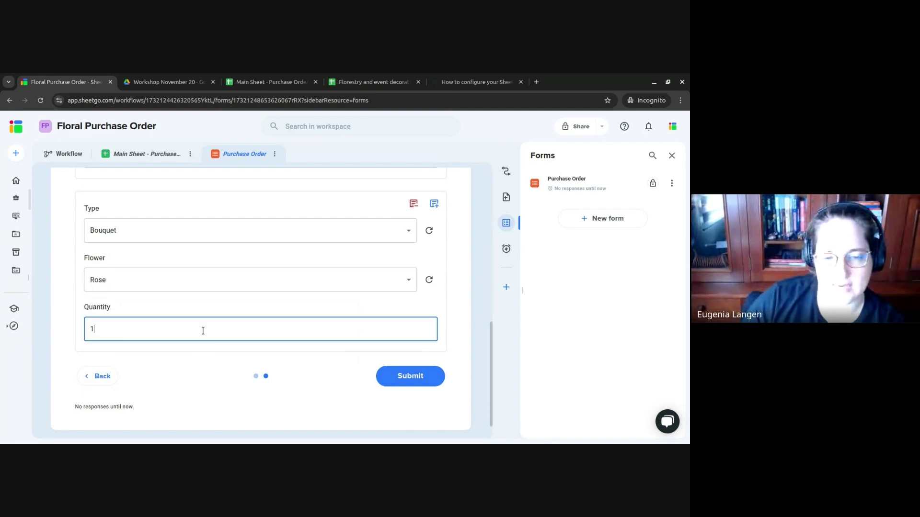
- Submit the purchase order form and go to the Main Sheet - Purchase Orders spreadsheet
left_click(421, 379)
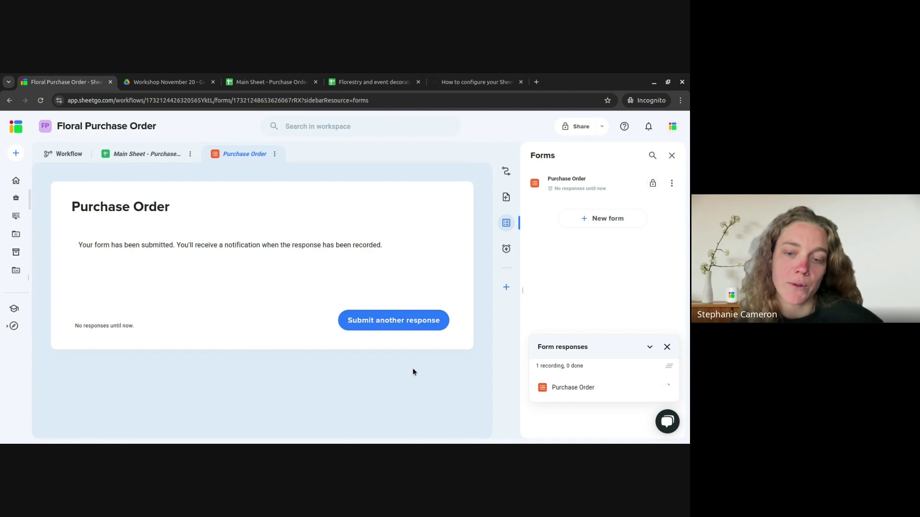
left_click(245, 77)
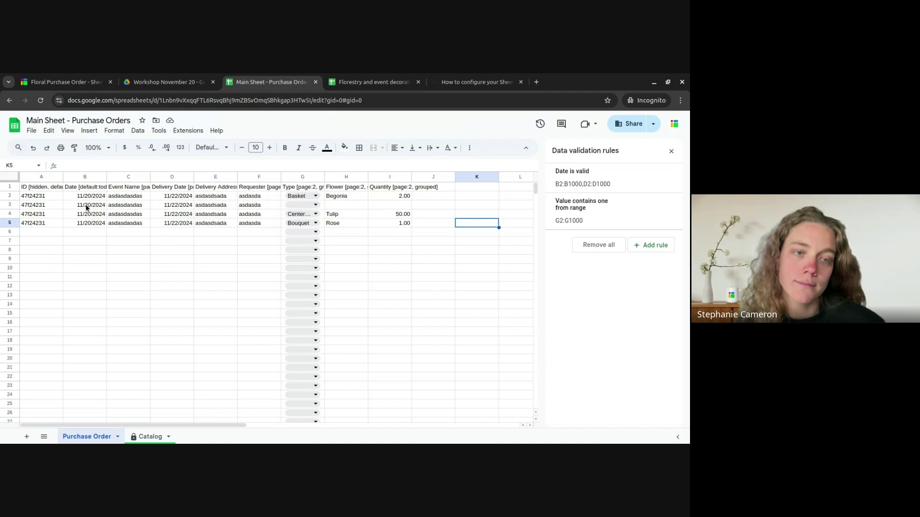
- Check order rows 2–5 (IDs, Begonia, Tulip, Rose entries), then add a blank sheet
left_click_drag(96, 200, 127, 224)
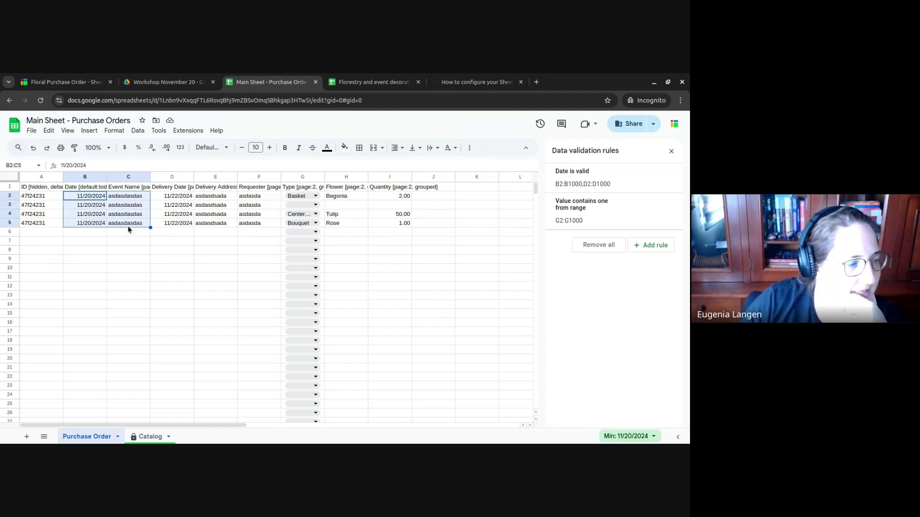
left_click(47, 198)
left_click_drag(47, 196, 46, 225)
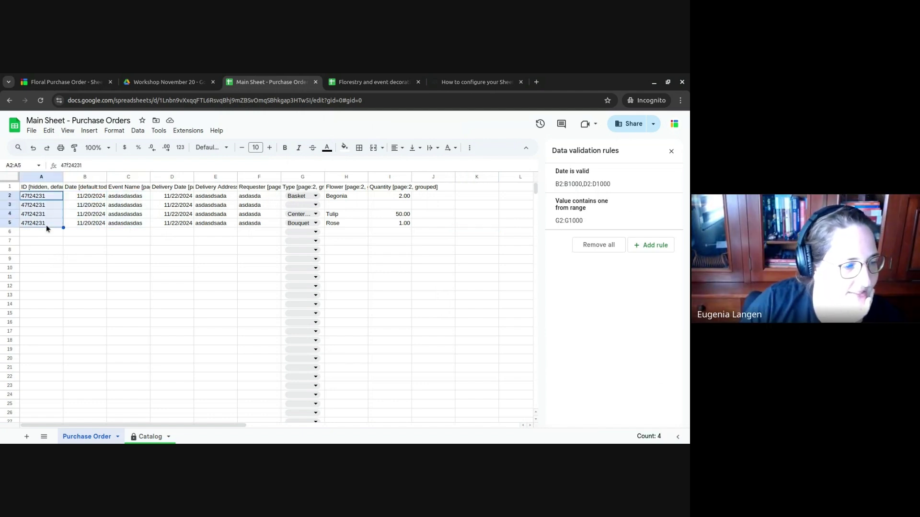
left_click(360, 198)
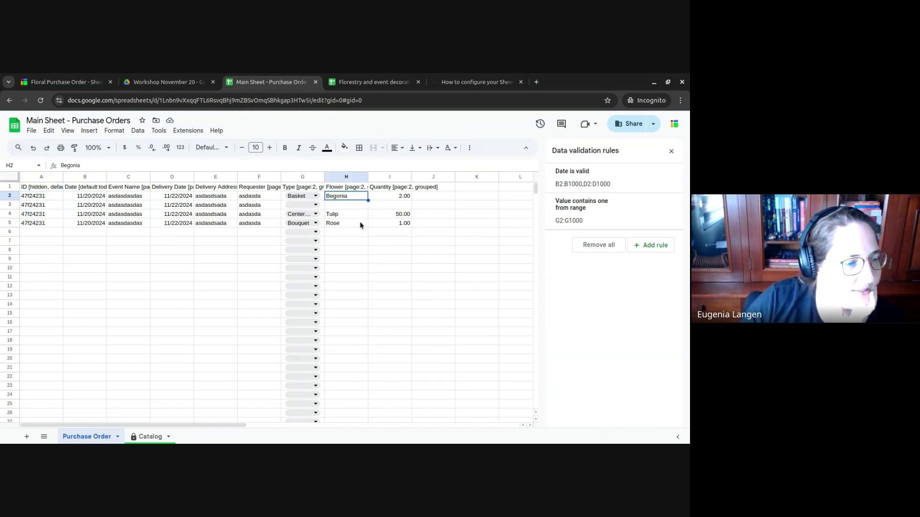
left_click(350, 216)
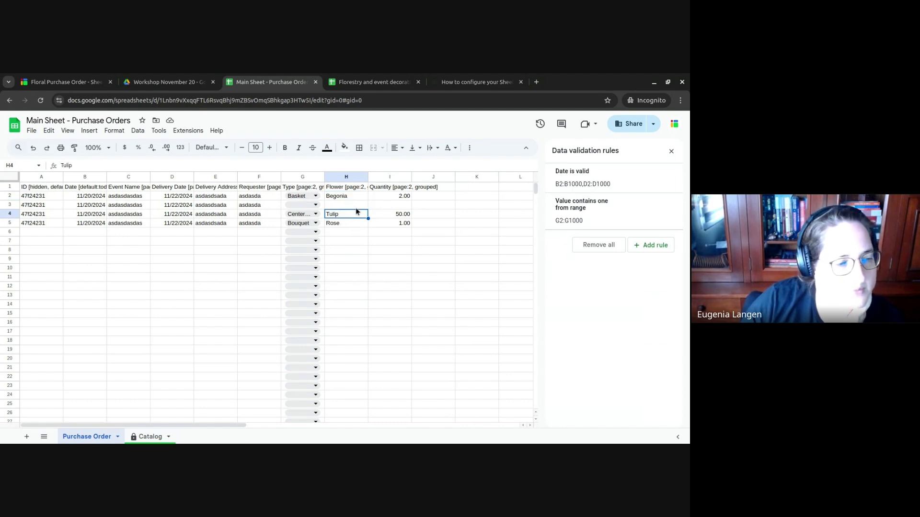
left_click(361, 200)
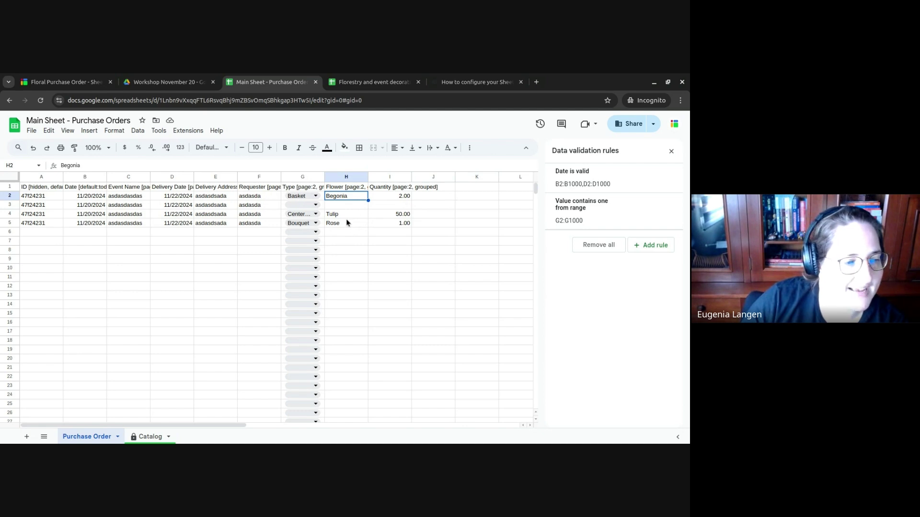
left_click(346, 214)
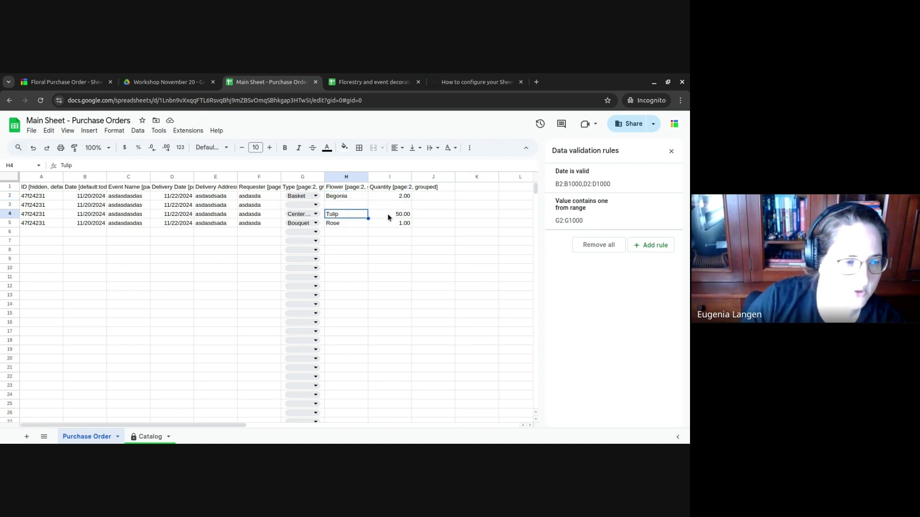
left_click(354, 224)
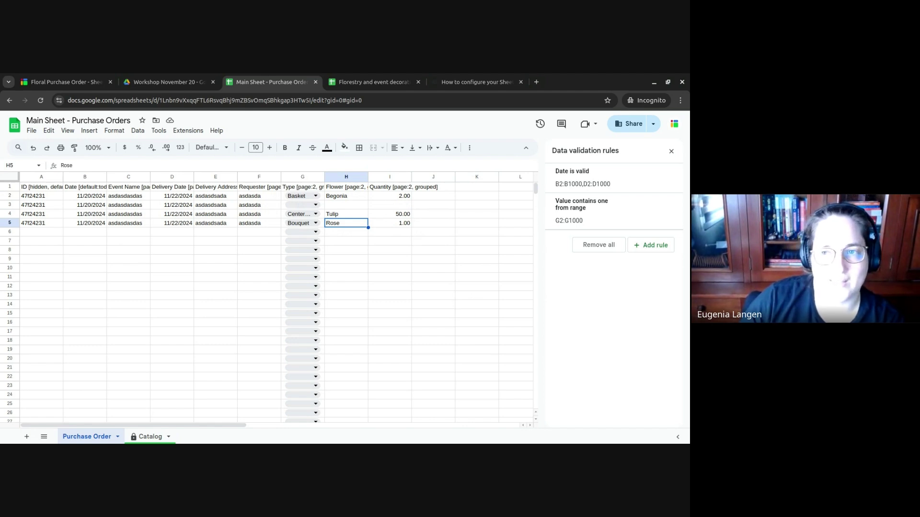
left_click(26, 437)
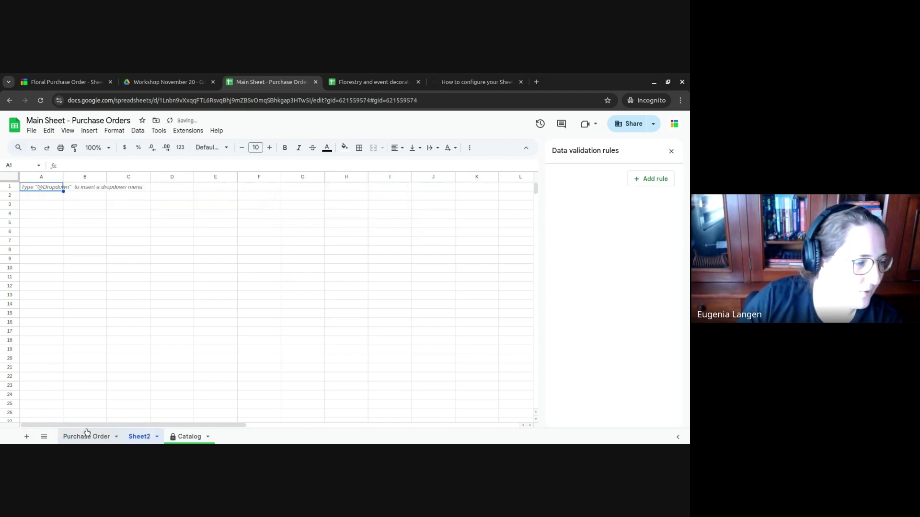
- Rename the new sheet to Analysis
double_click(140, 436)
type("Anal")
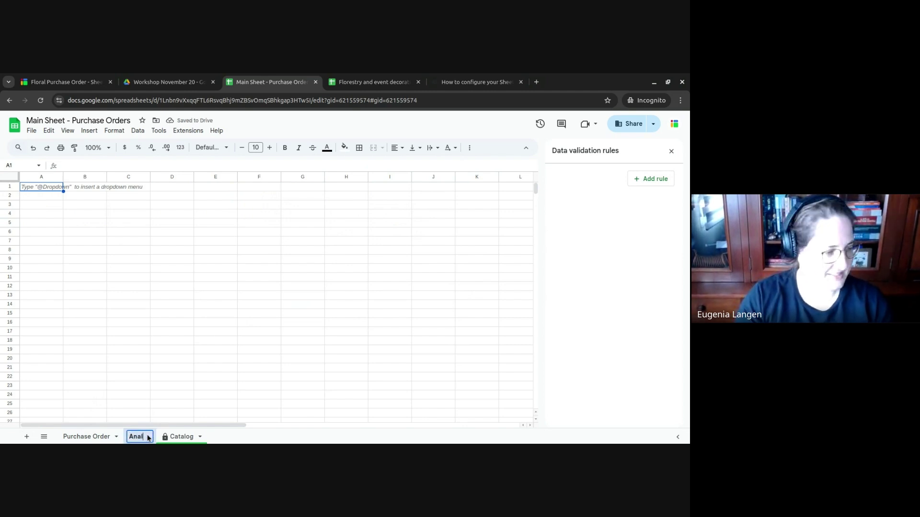
type("ysis")
key("Return")
- Enter =UNIQUE('Purchase Order'!A:A) in Analysis cell A2 to list order IDs
left_click(41, 196)
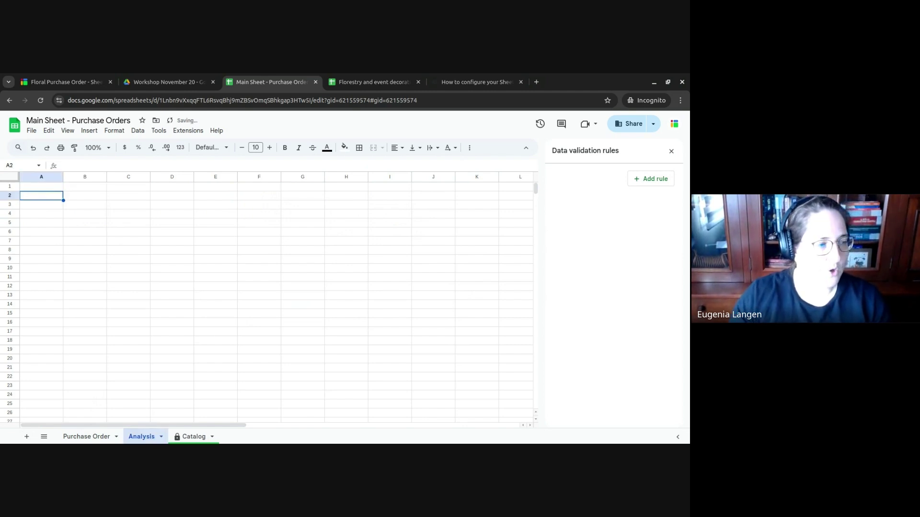
type("=")
key("BackSpace")
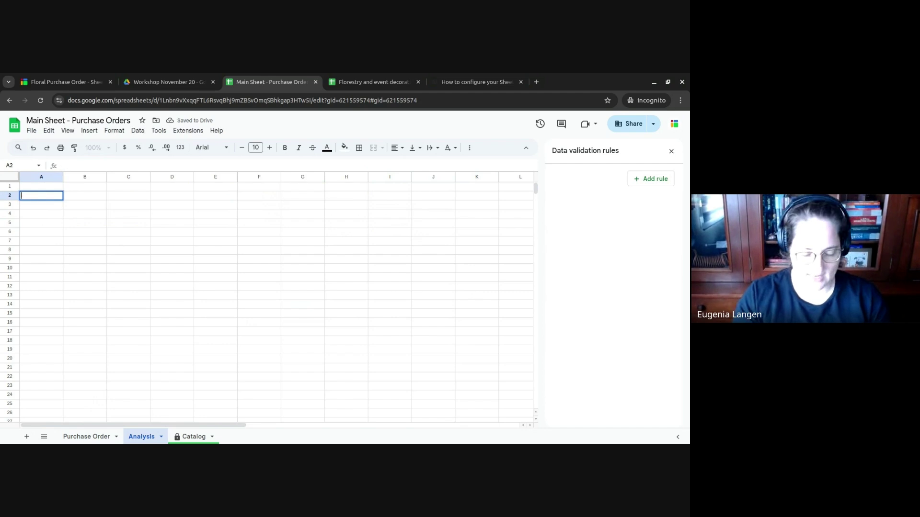
type("=uni")
key("Tab")
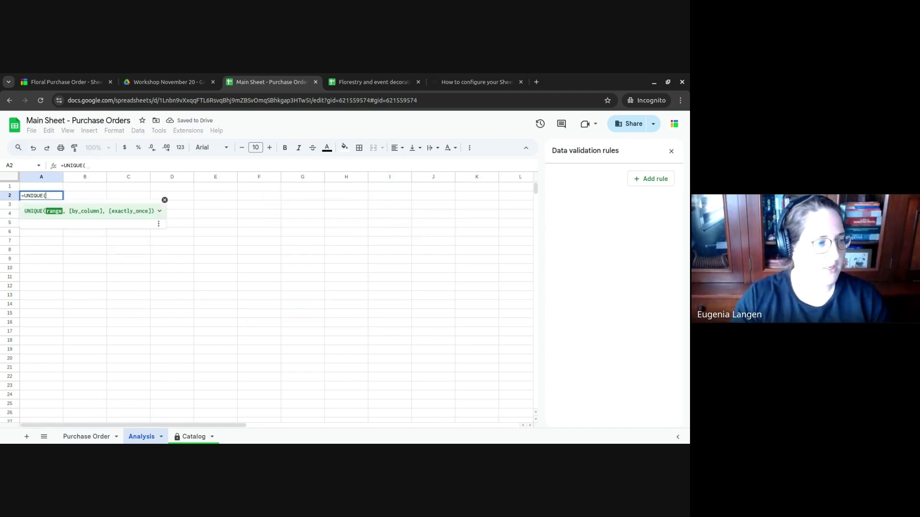
left_click(98, 436)
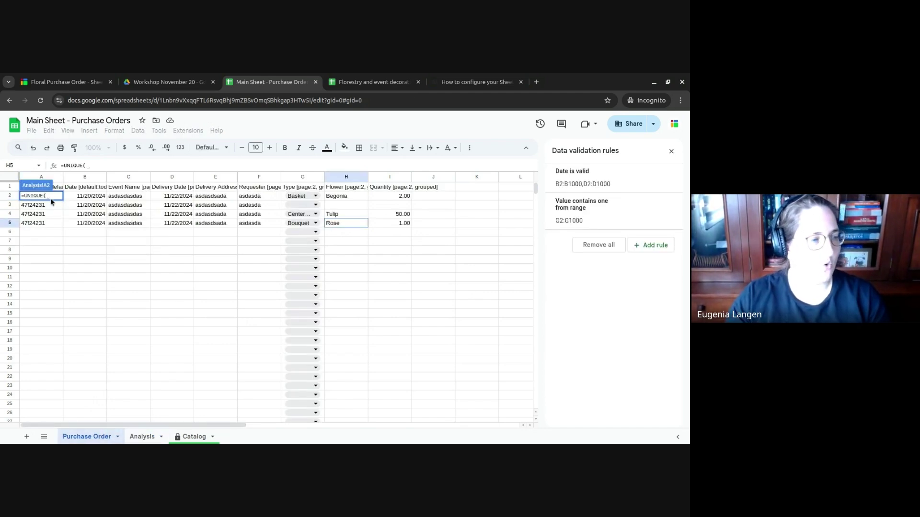
left_click(48, 179)
key("Return")
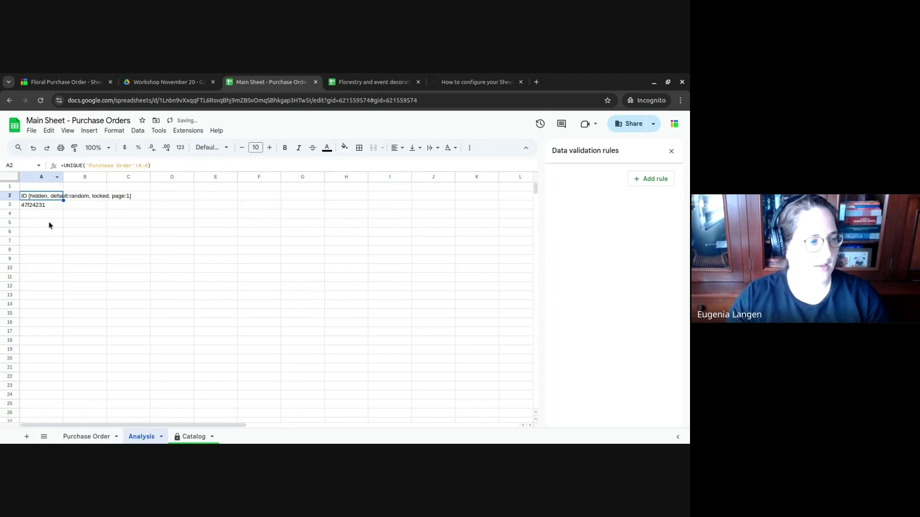
left_click(40, 206)
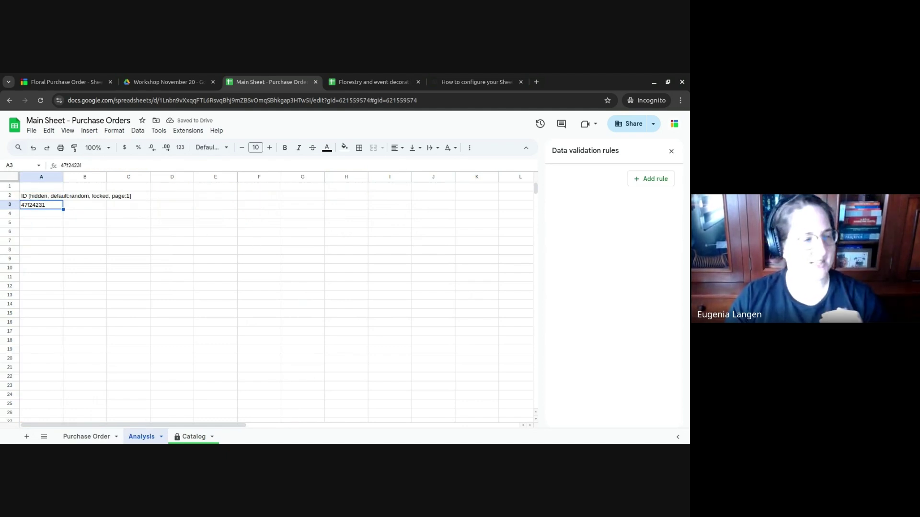
- Enter a COUNTIF in B3 over Purchase Order column A with a column H <>"" criterion
left_click(85, 205)
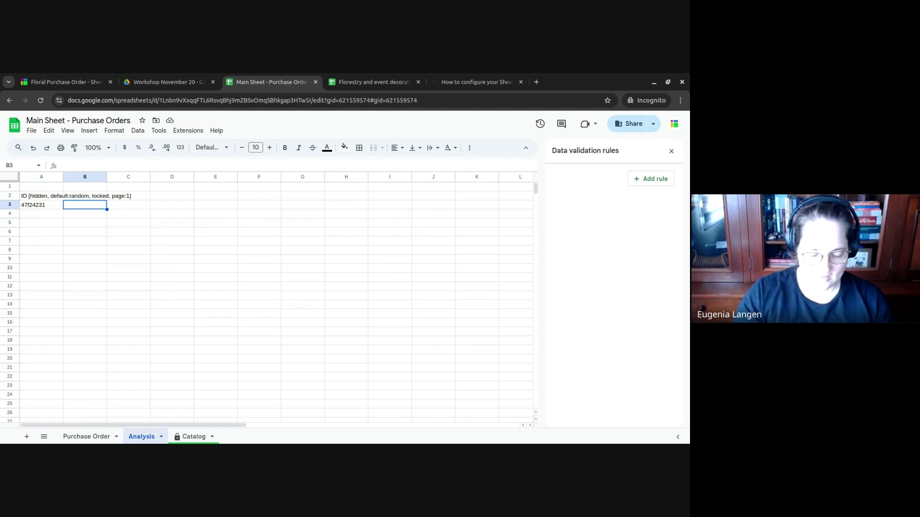
type("=COUNT")
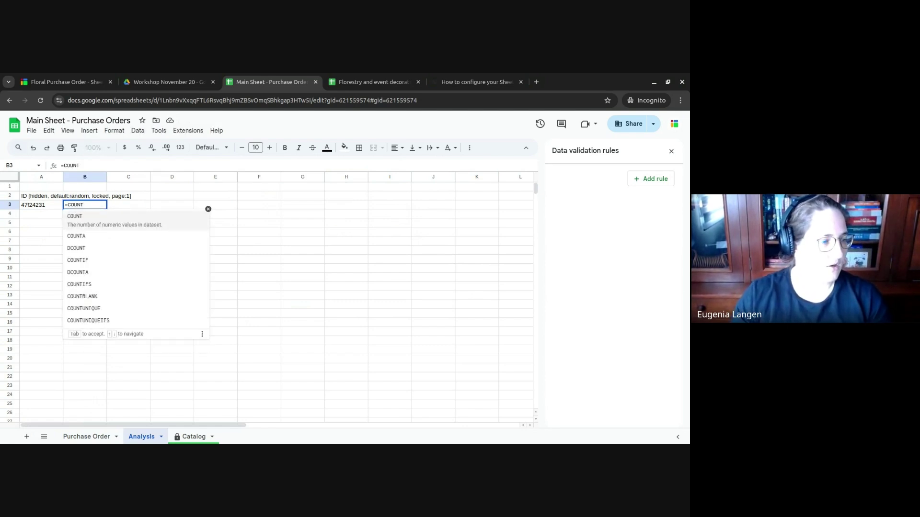
key("Down")
key("Down")
key("Down")
key("Tab")
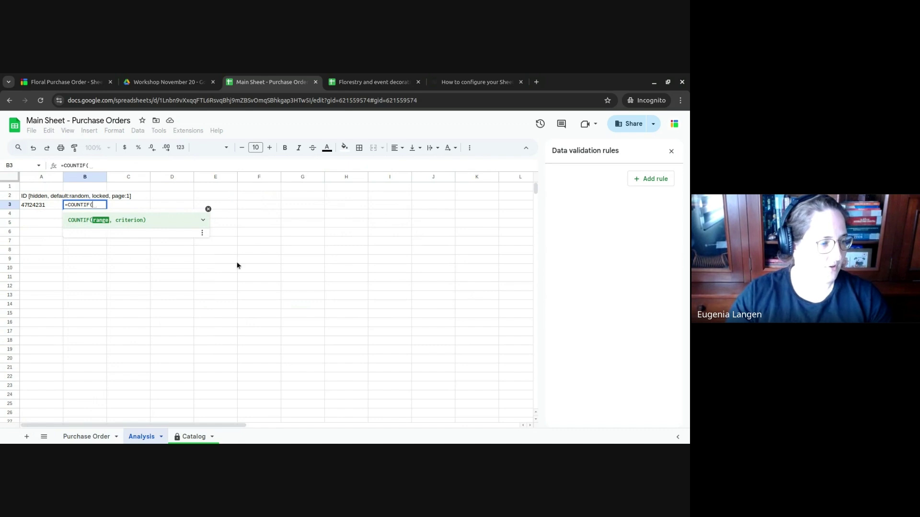
left_click(102, 436)
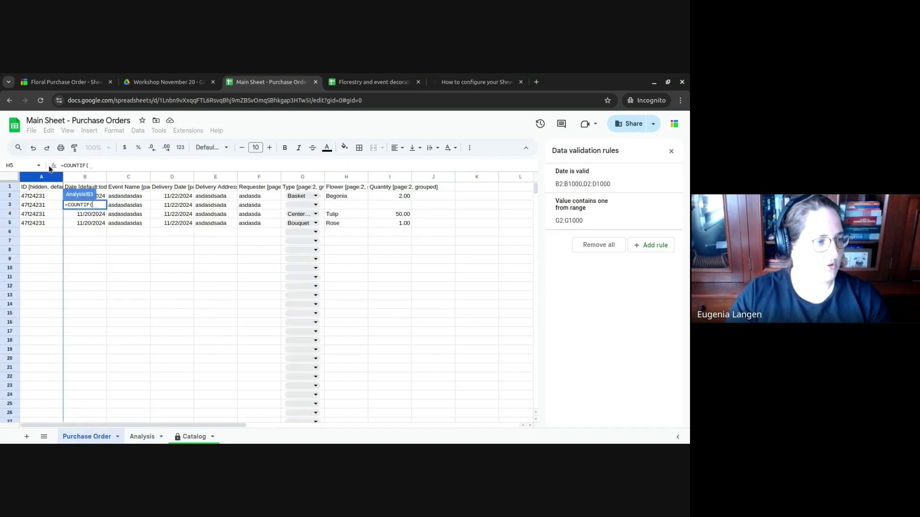
left_click(43, 177)
type(",")
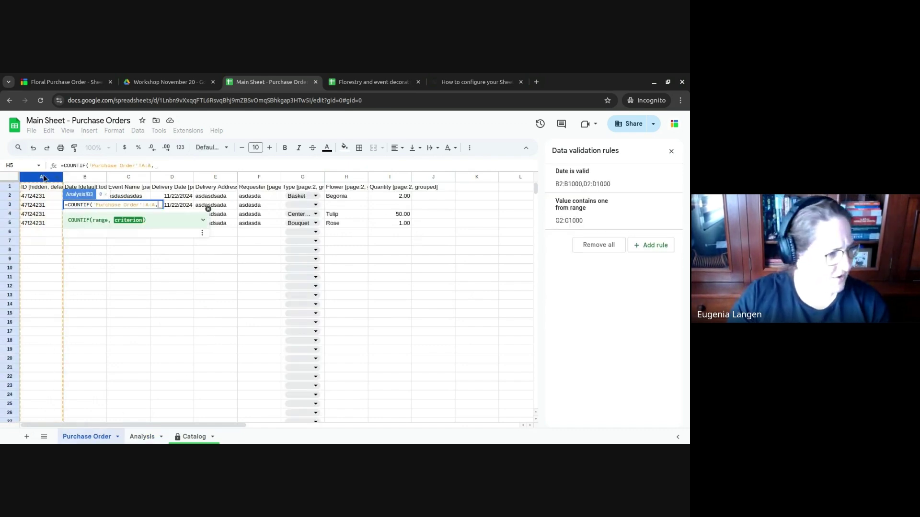
left_click(348, 178)
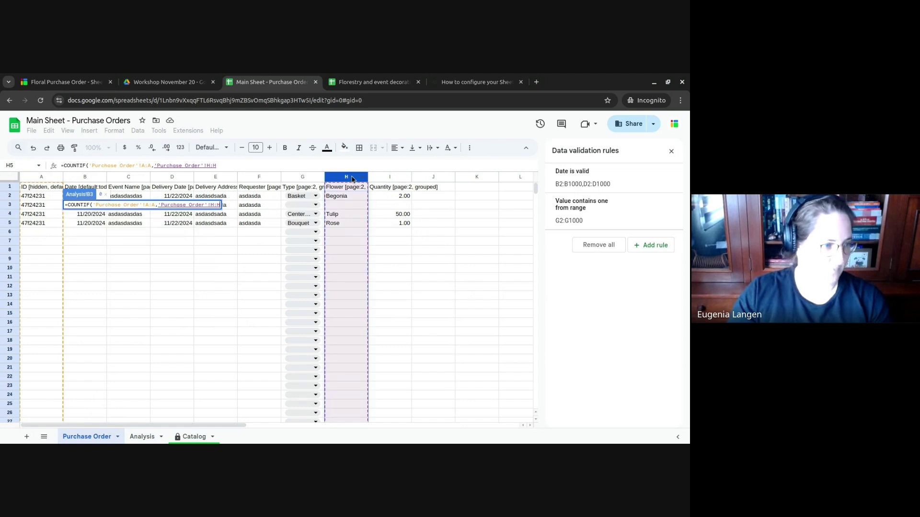
type("\"<")
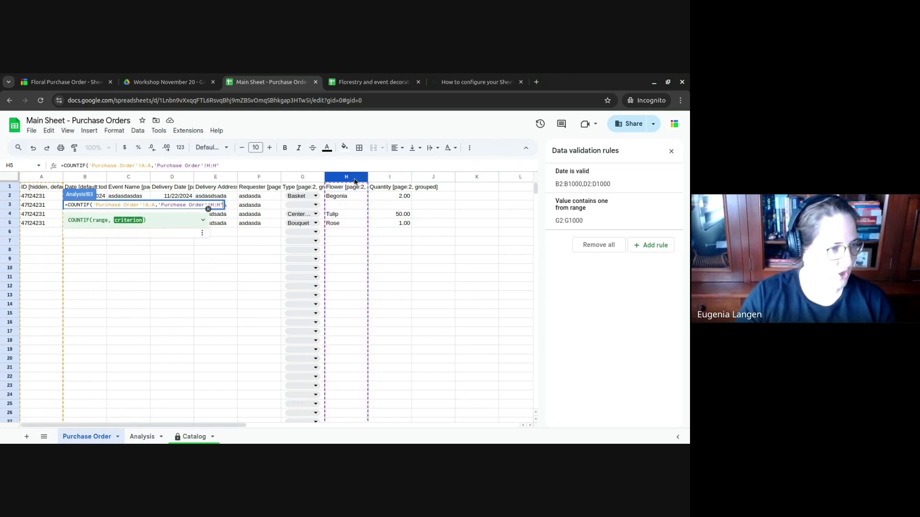
key("BackSpace")
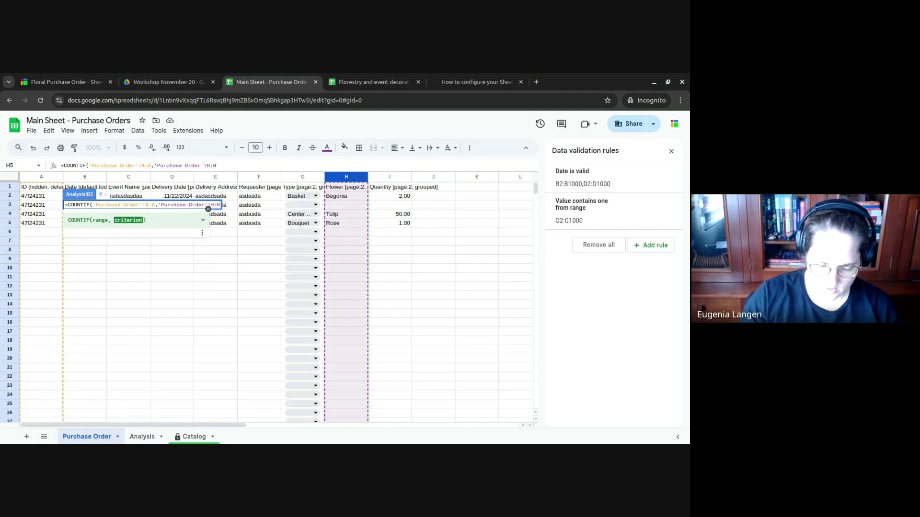
type("<>\"\")")
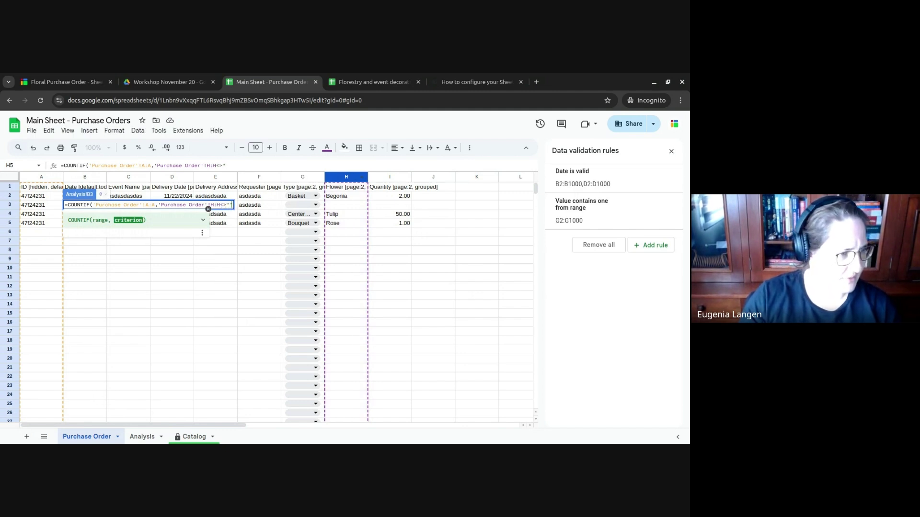
key("Return")
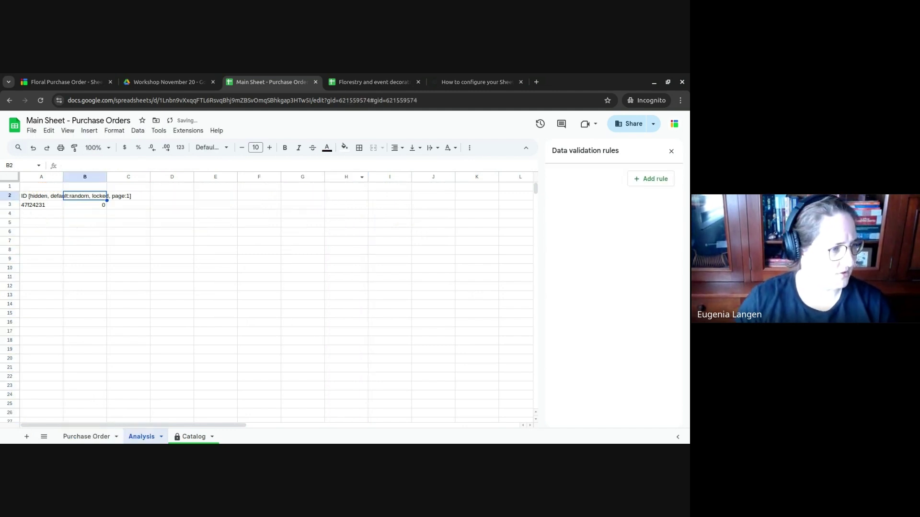
- Revise the B3 COUNTIF criterion to compare column H with "<>"
left_click(222, 166)
key("BackSpace")
key("BackSpace")
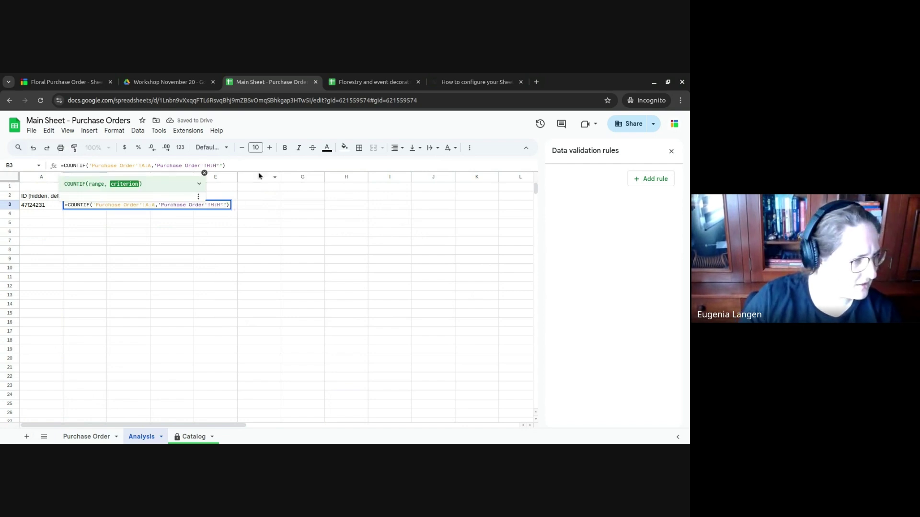
type("=\"")
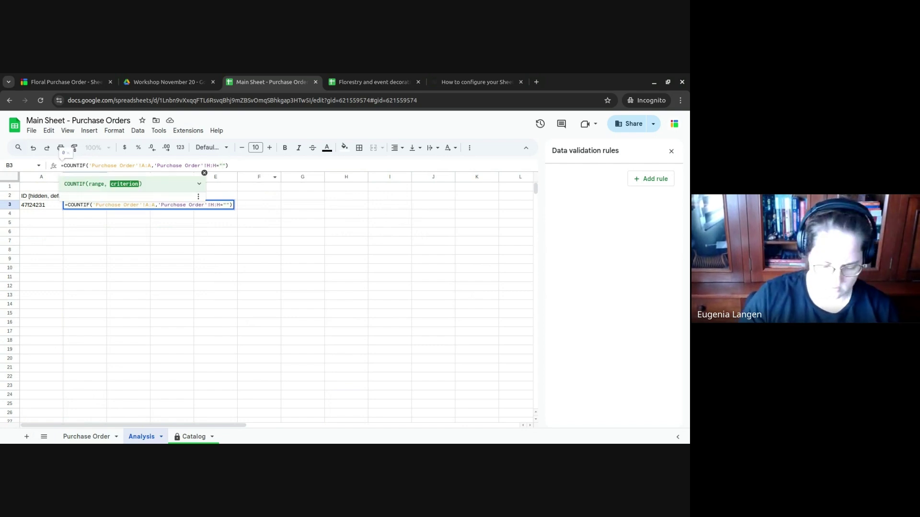
type("<>")
key("Return")
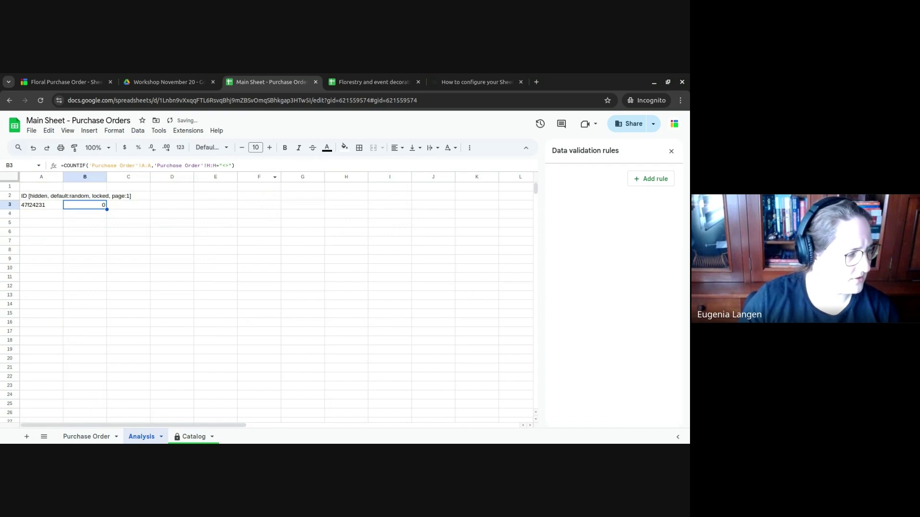
- Replace the criterion with NOT(ISBLANK('Purchase Order'!H:H)) and commit the formula
key("F2")
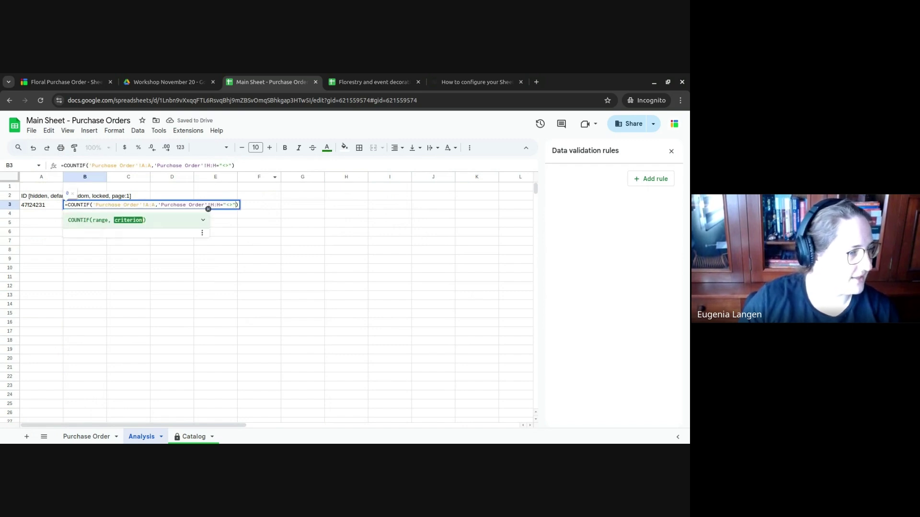
key("Left")
key("Left")
key("shift+Left")
key("shift+Left")
key("BackSpace")
key("BackSpace")
key("BackSpace")
key("BackSpace")
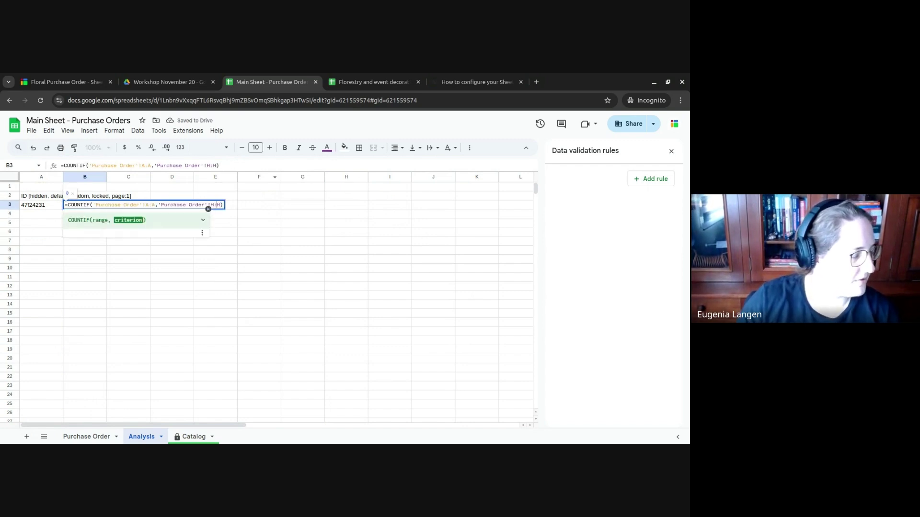
left_click(156, 205)
key("Right")
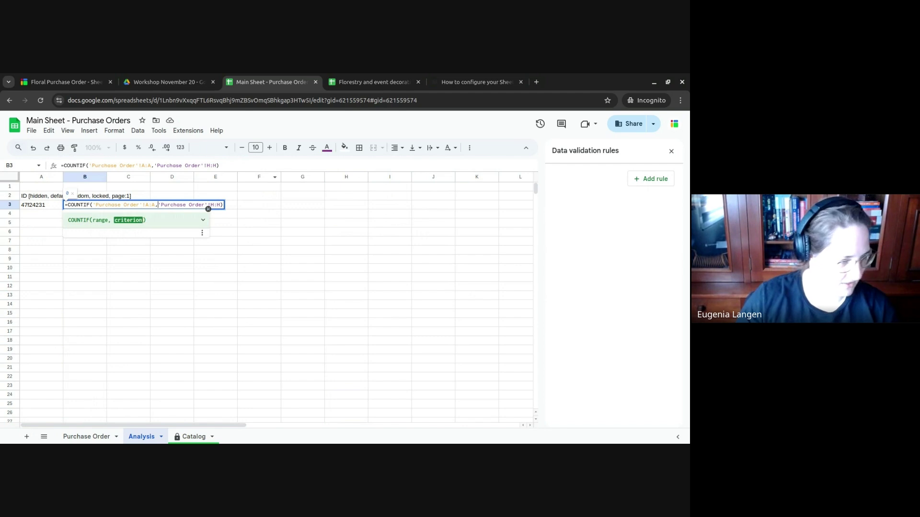
type("NOTBLANK")
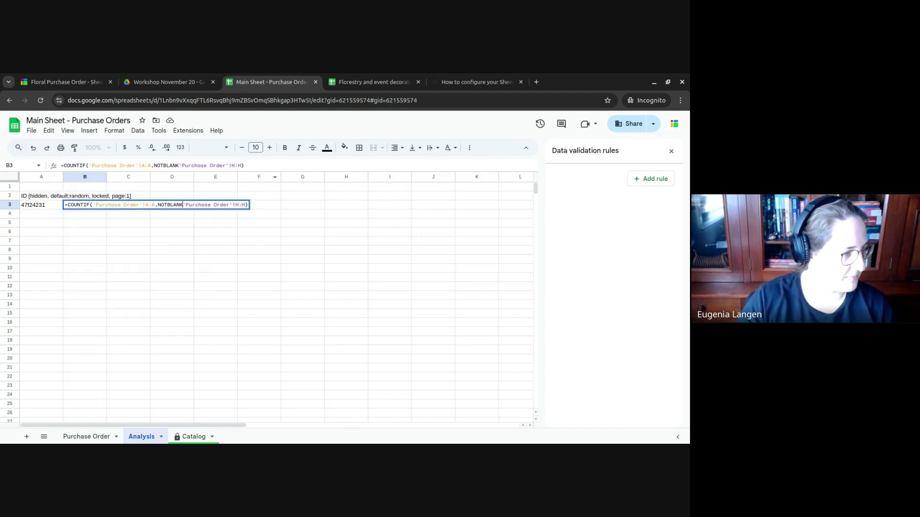
type("(")
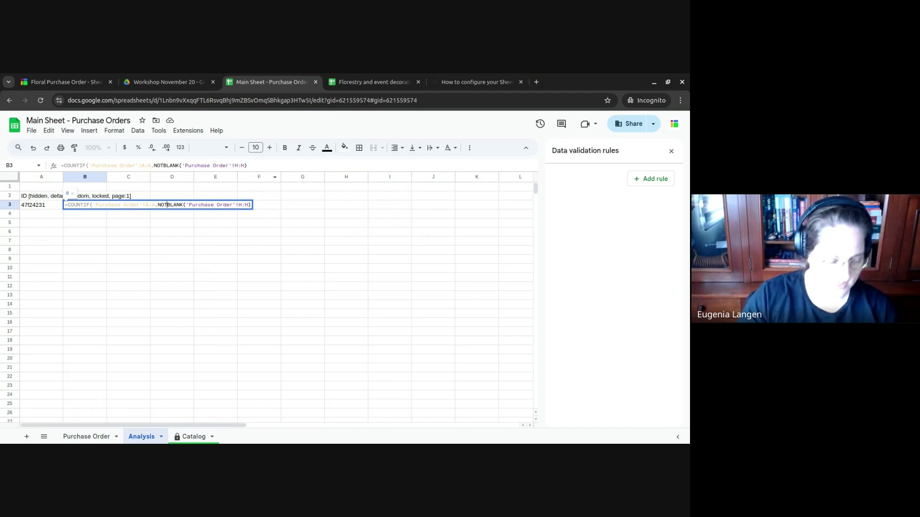
type("IS")
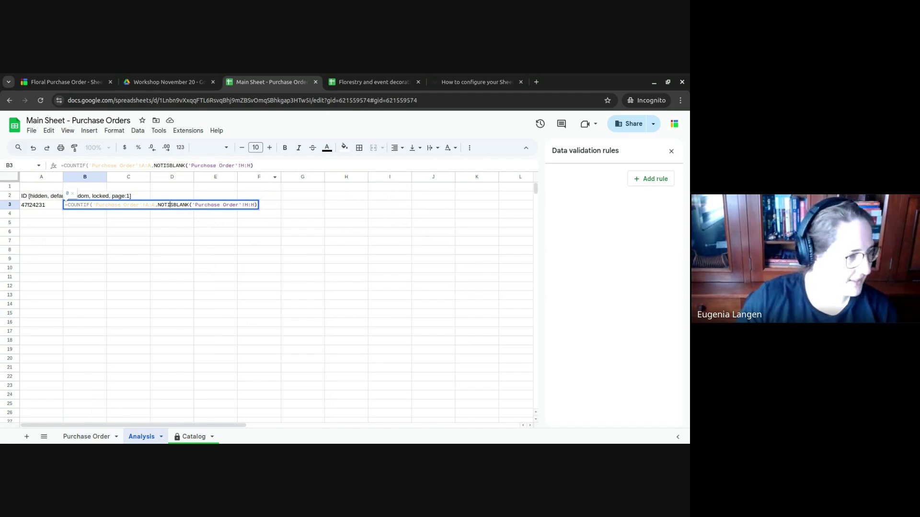
key("Left")
key("Left")
type("(")
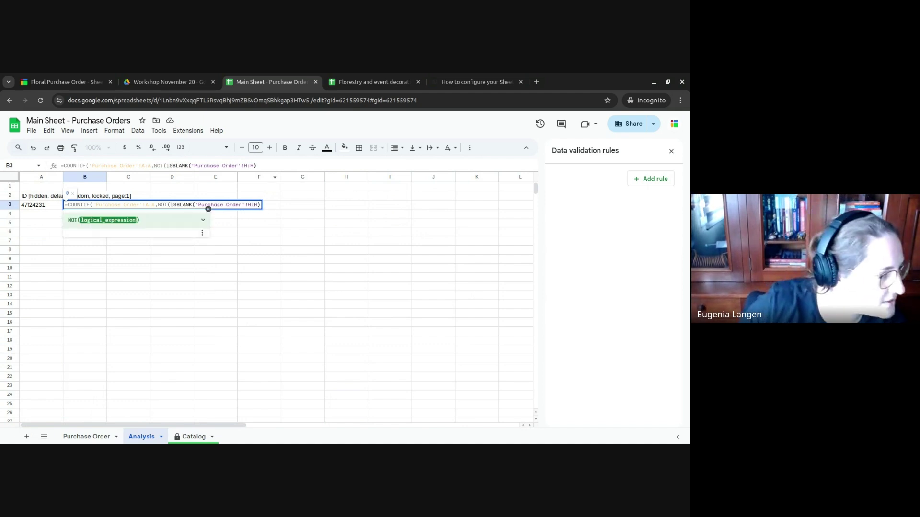
left_click(206, 205)
key("End")
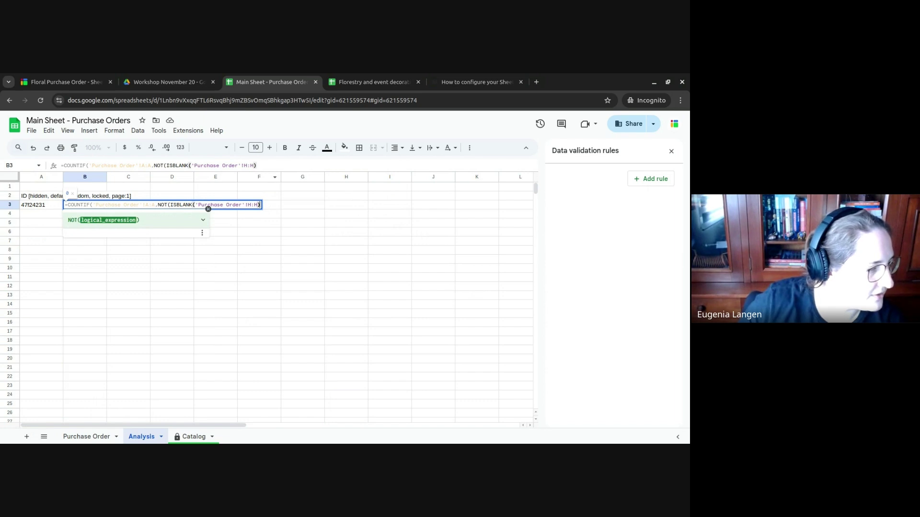
type("))")
key("Return")
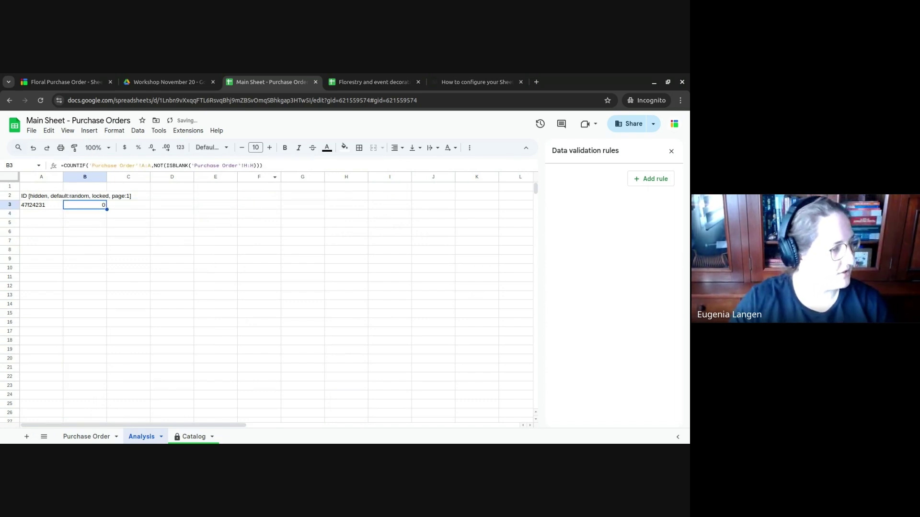
- Replace B3 with a QUERY on Purchase Order A:G counting G per order ID, grouped by A
triple_click(129, 165)
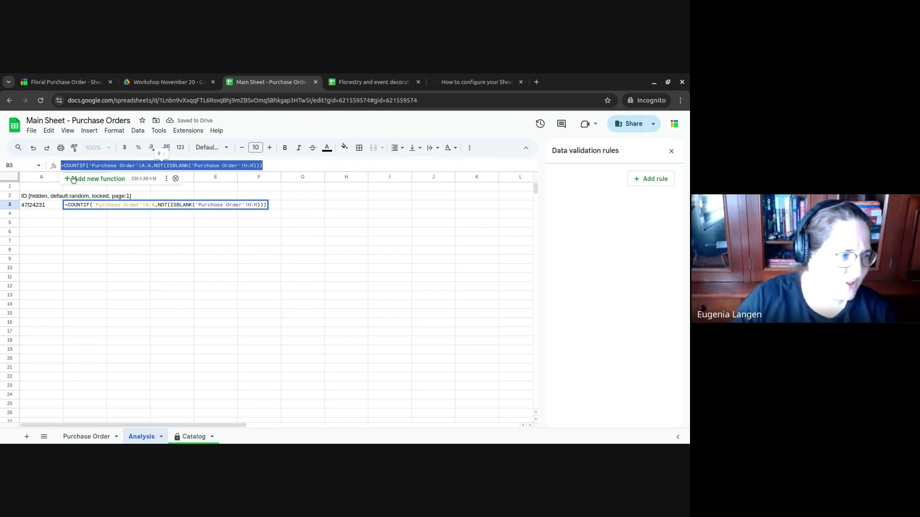
type("=QUERY(")
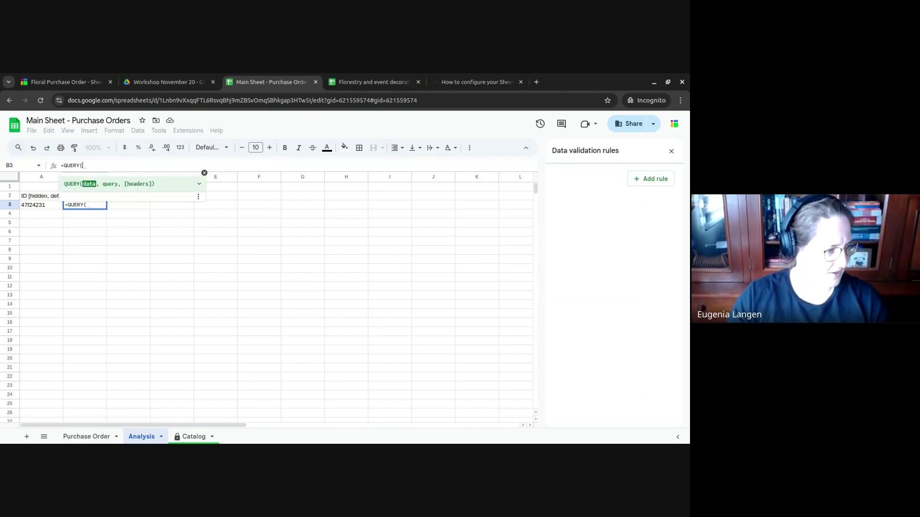
left_click(86, 436)
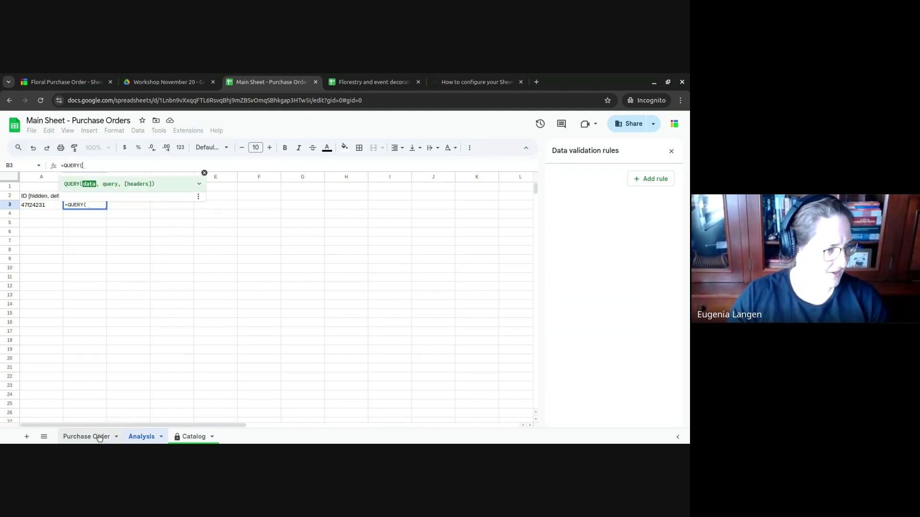
left_click_drag(301, 179, 42, 177)
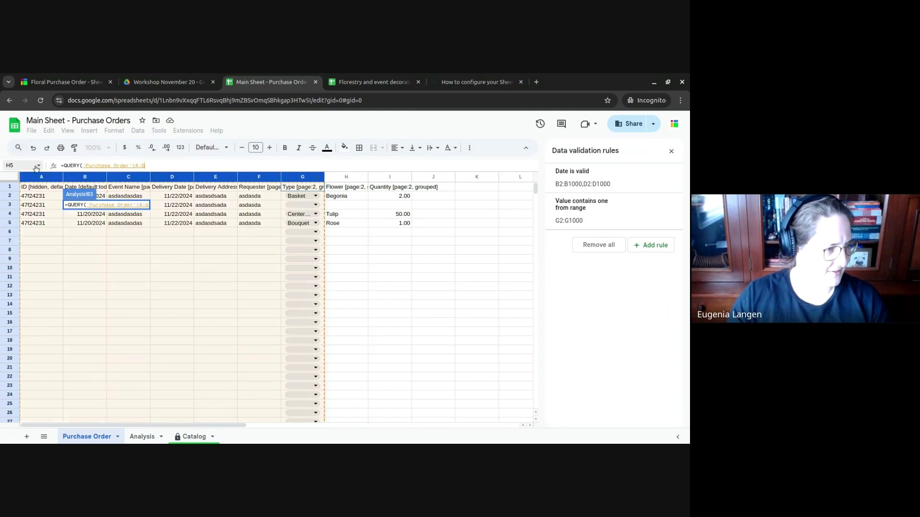
type(",\"SELEC")
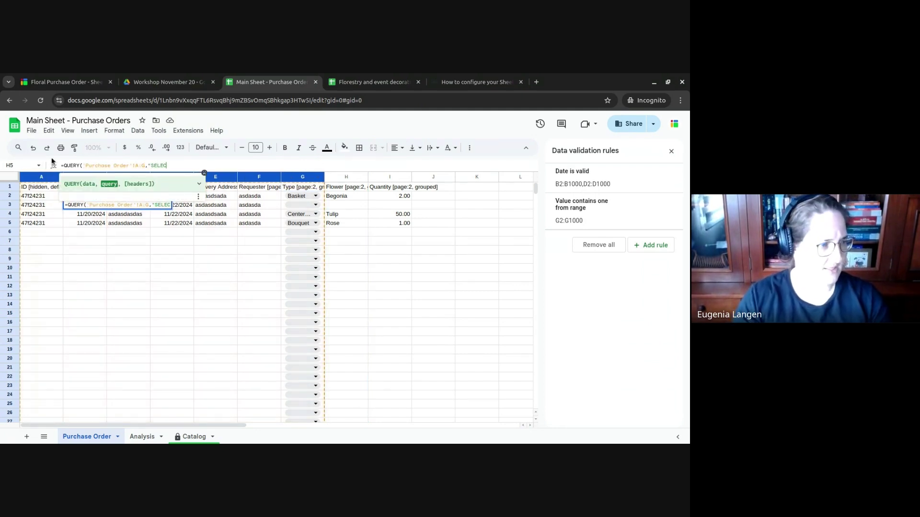
type("T A, COUNT")
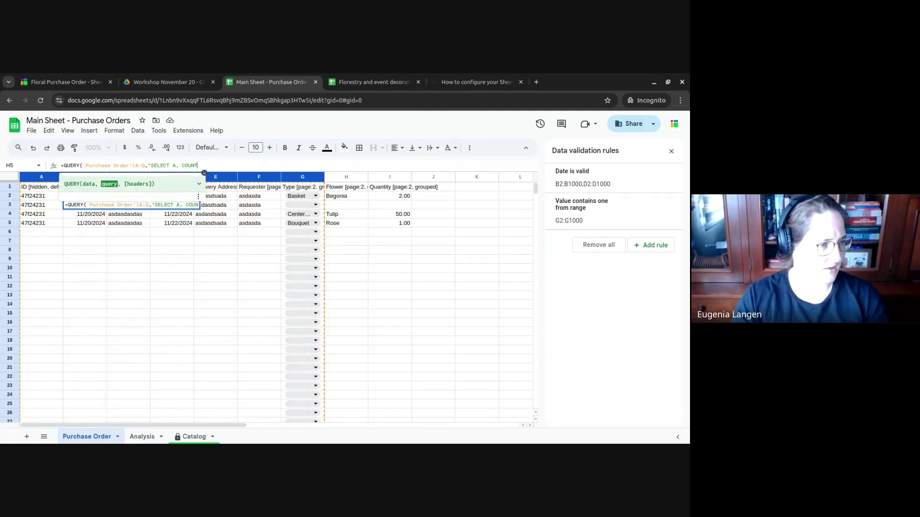
type(" G WHERE G IS NOT NULL\"")
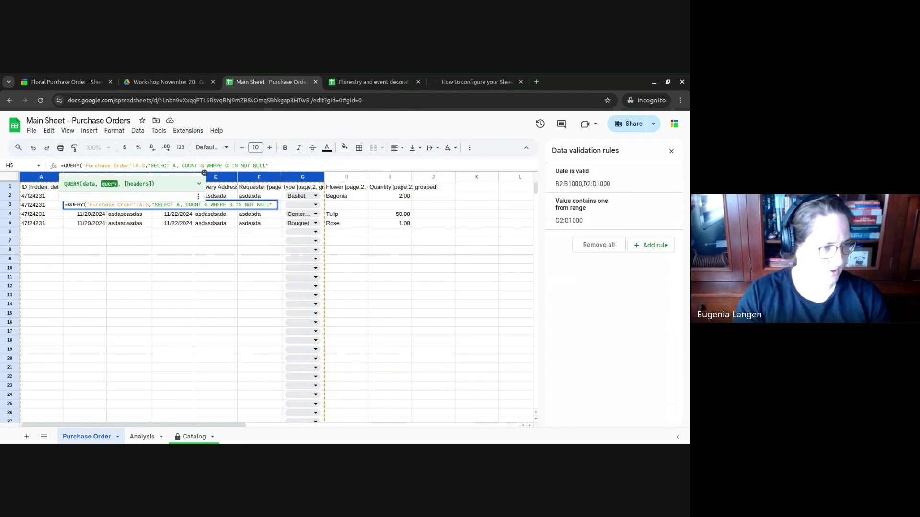
key("BackSpace")
key("BackSpace")
type("GROUP BY A")
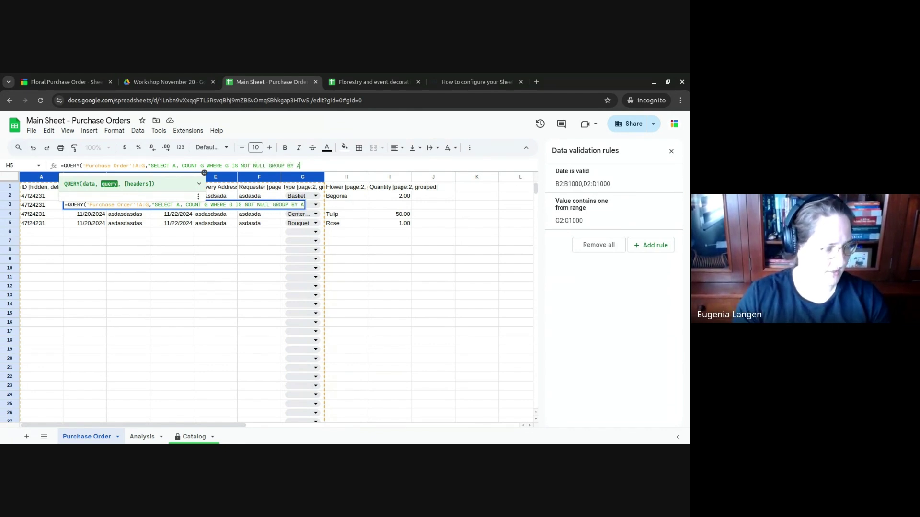
type("\"")
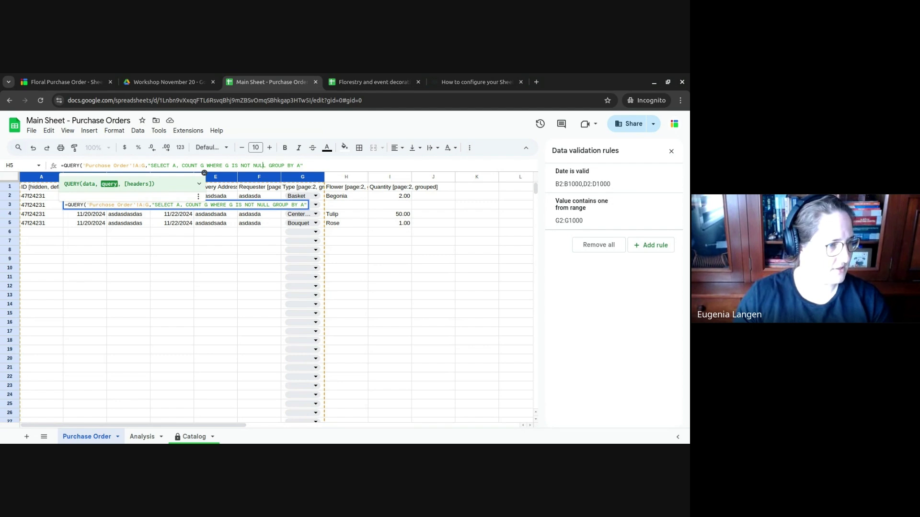
key("BackSpace")
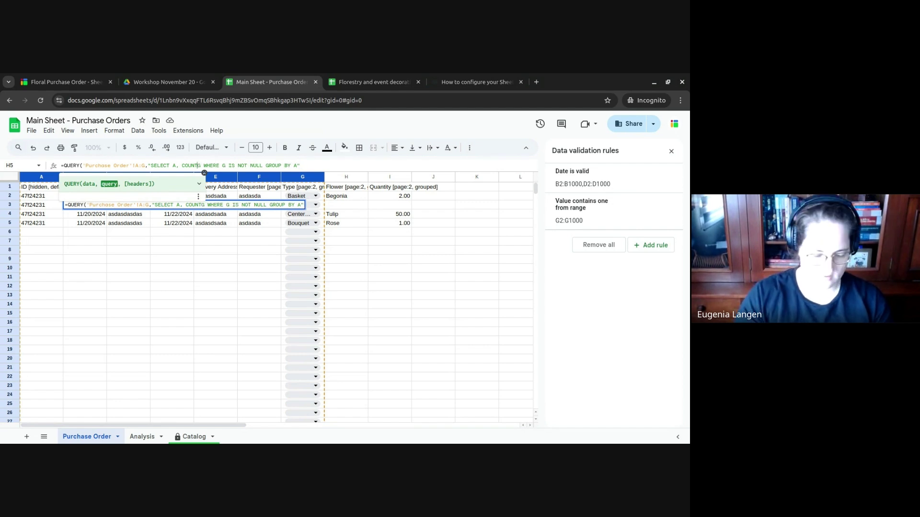
type("(G)")
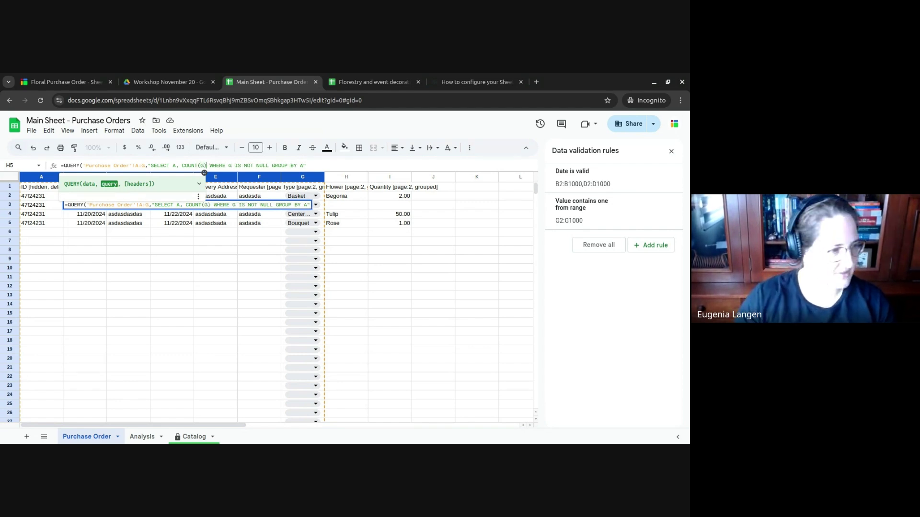
type(",1")
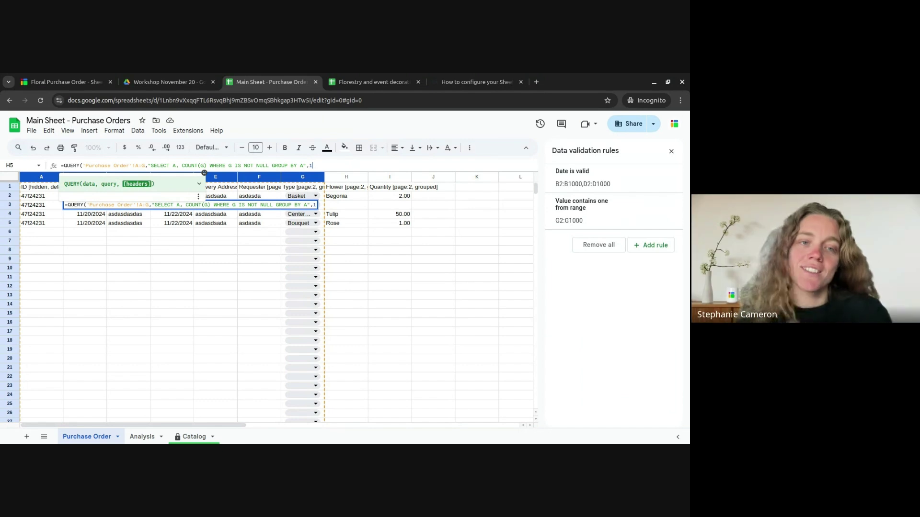
key("Return")
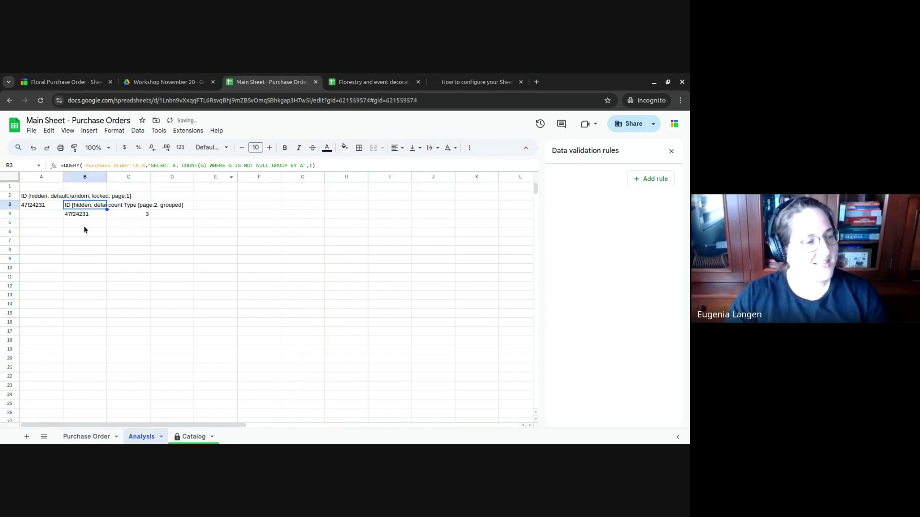
- Delete A2's UNIQUE formula and check the grouped order ID and count in B3:C4
left_click(53, 198)
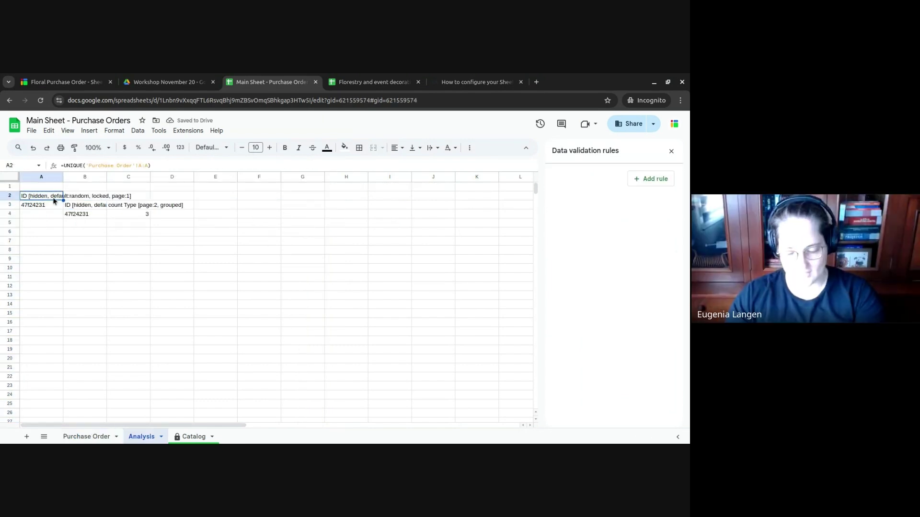
key("Delete")
left_click_drag(89, 214, 143, 207)
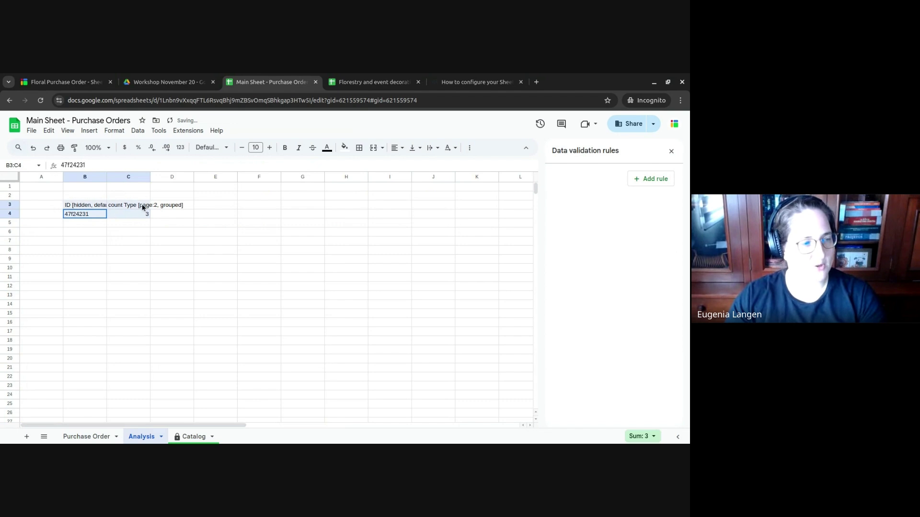
left_click(140, 217)
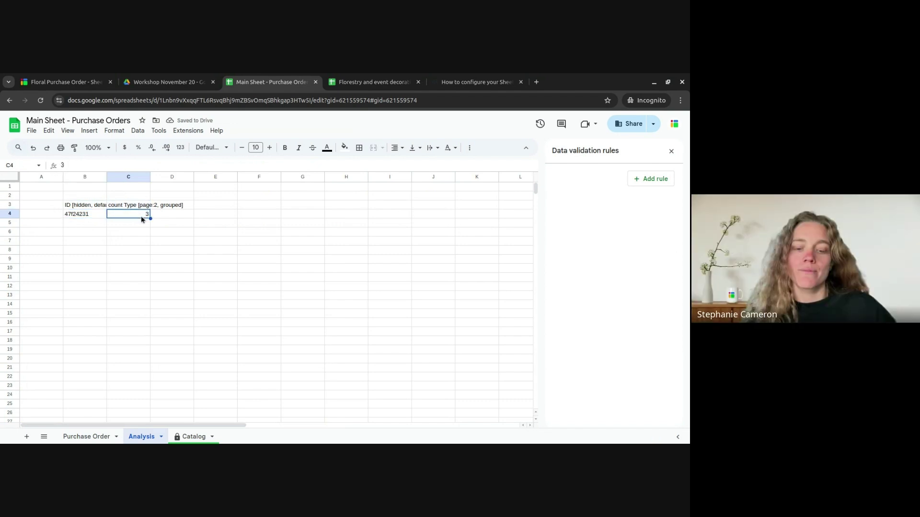
left_click(83, 217)
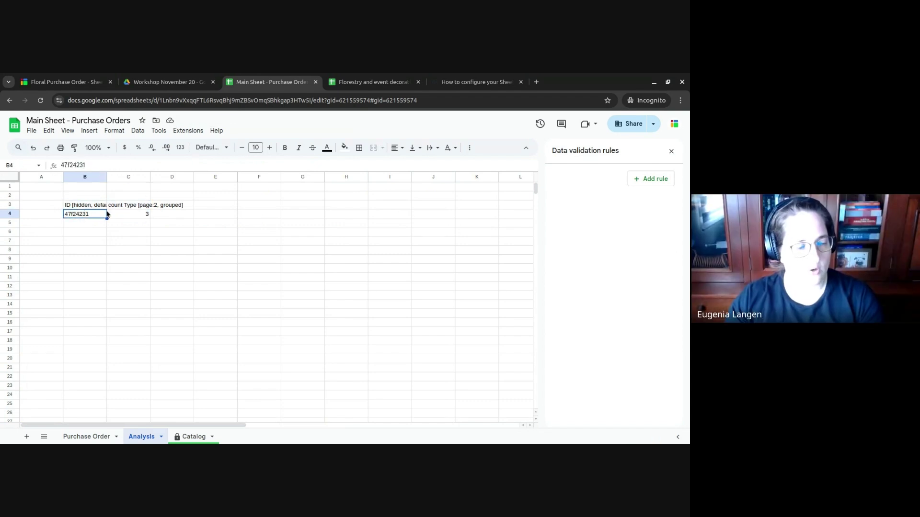
left_click(131, 216)
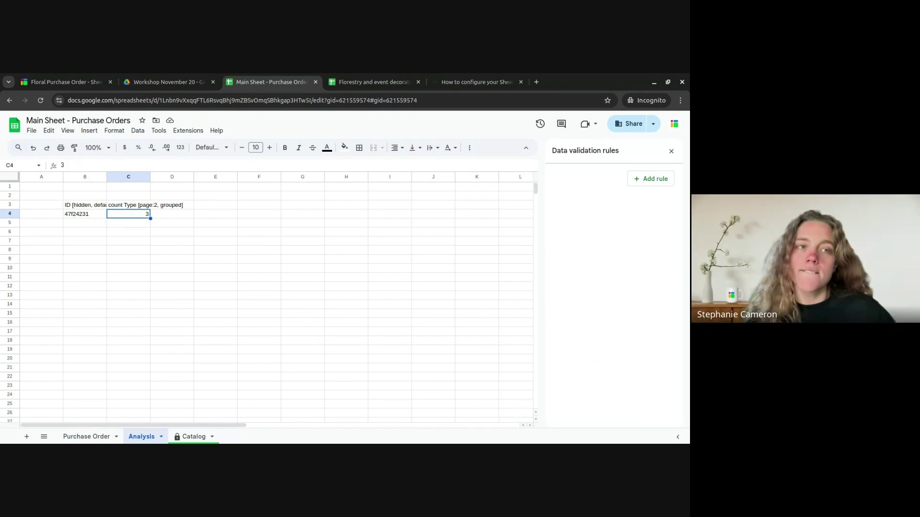
left_click(97, 207)
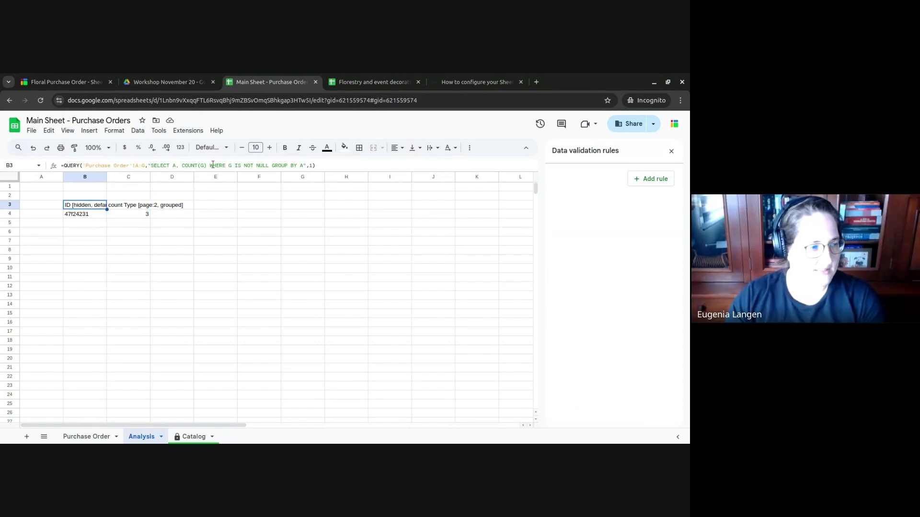
left_click(84, 436)
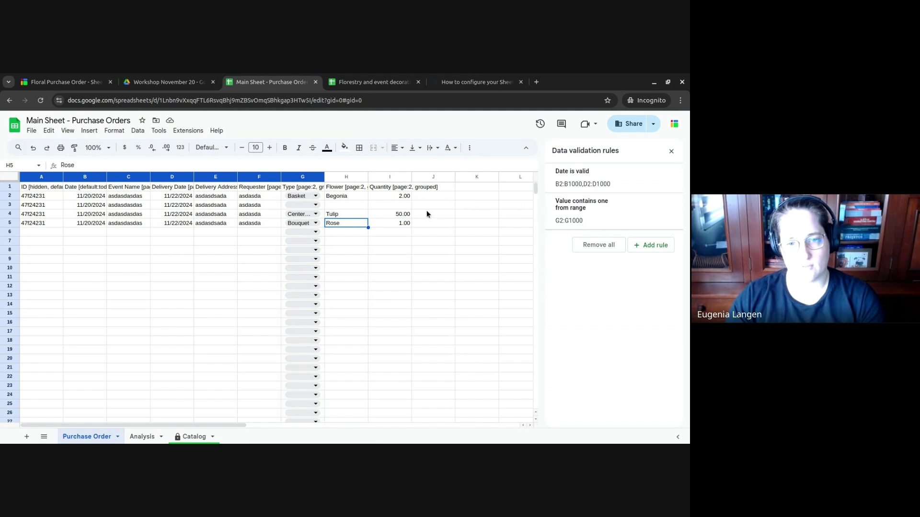
left_click(146, 436)
- Extend the QUERY source to A:I and add SUM(I) to total Quantity per order
left_click(145, 166)
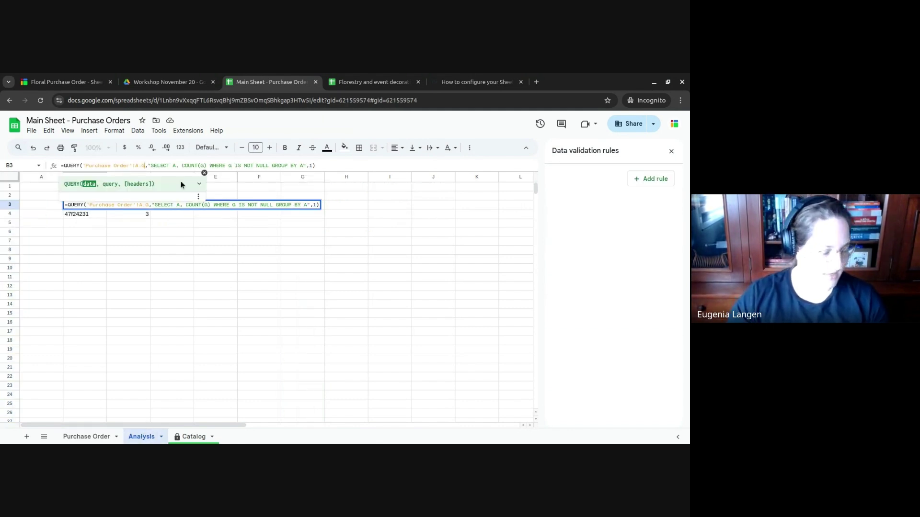
key("BackSpace")
type("I")
key("Right")
key("Right")
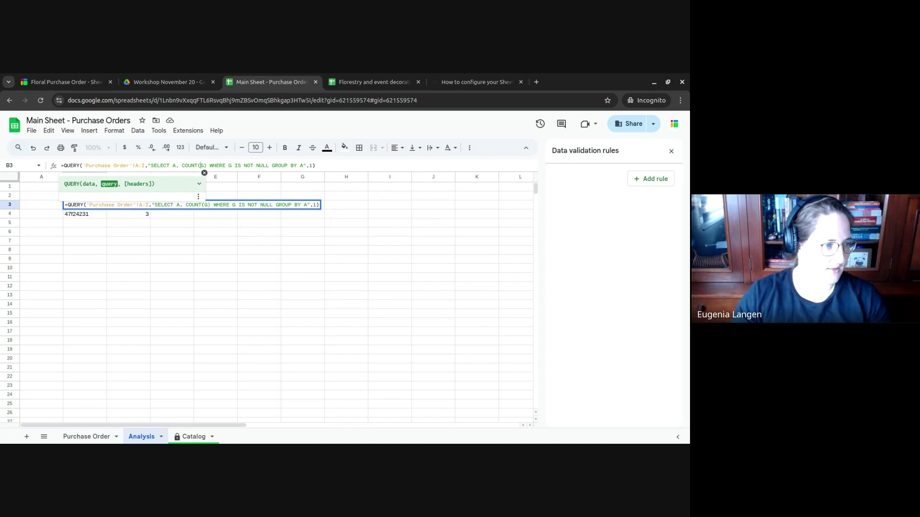
type(", SM(")
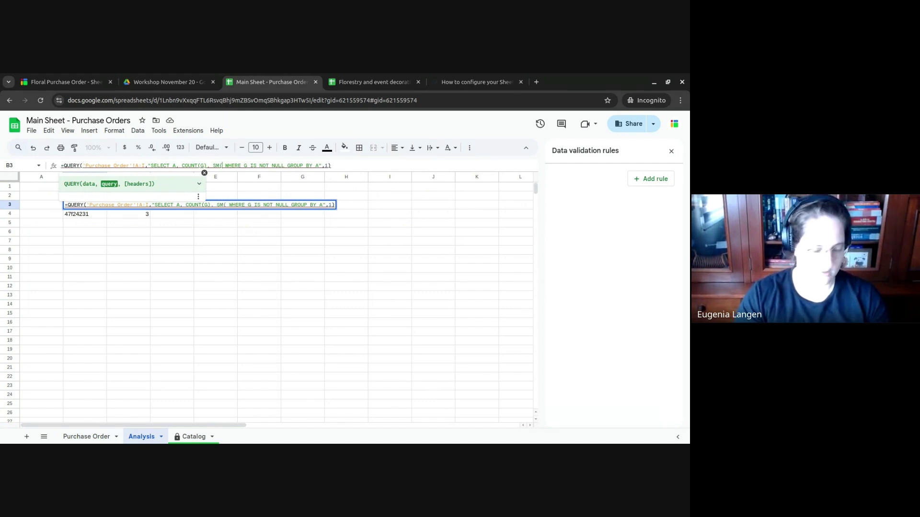
key("BackSpace")
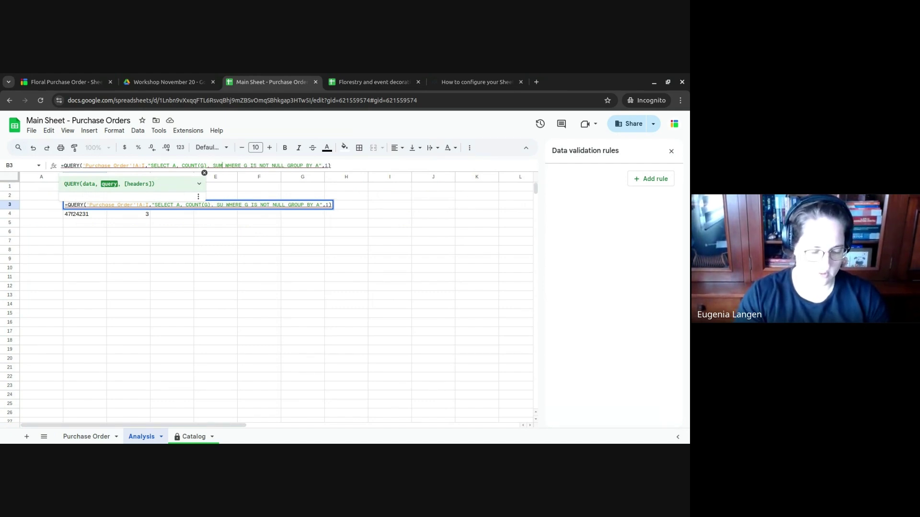
type("UM(I)")
key("Return")
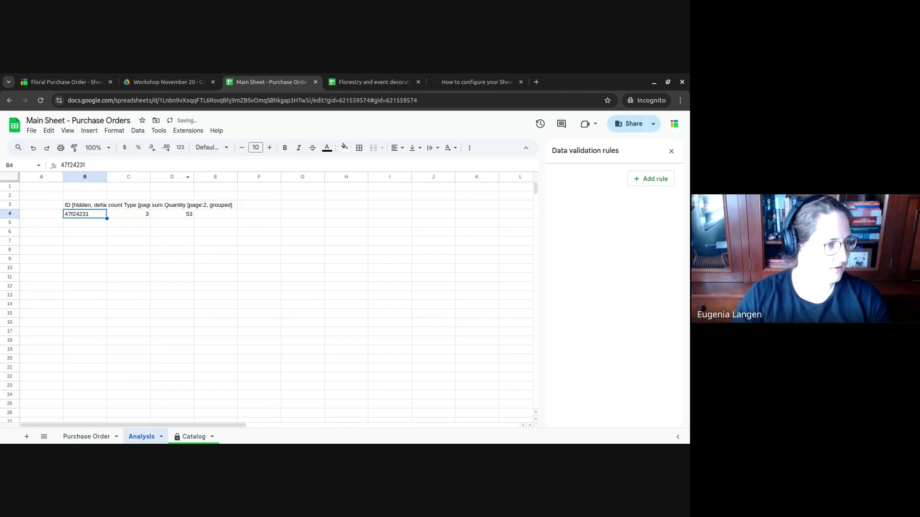
key("Right")
key("Right")
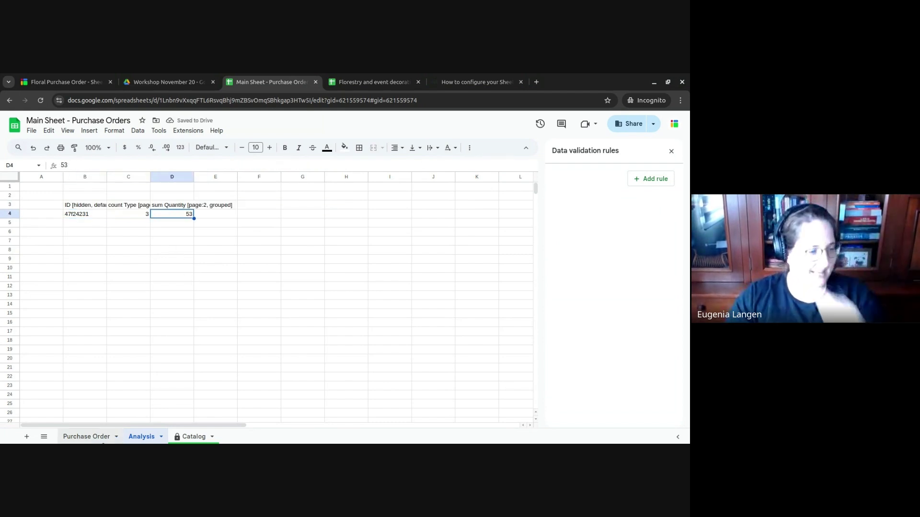
- Open the Purchase Order sheet tab to view its order rows
left_click(99, 432)
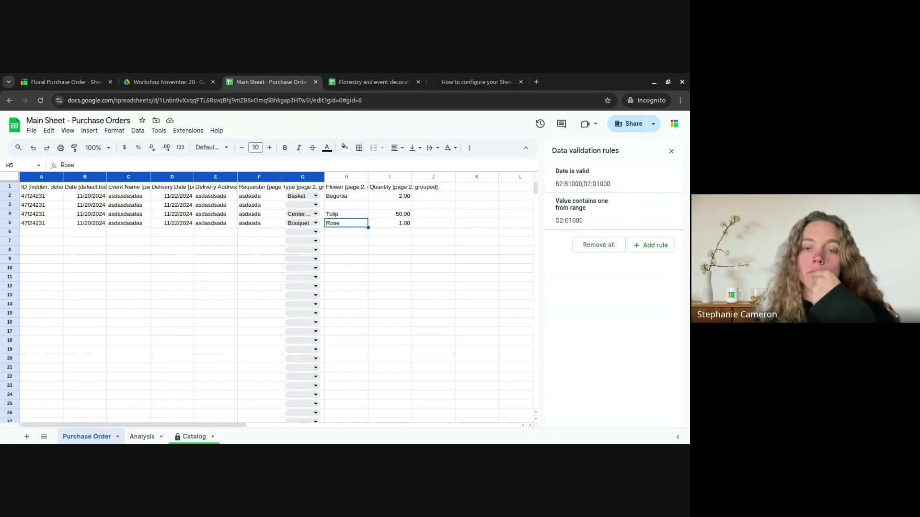
- Enter the headers Supplier, Price and Total in J1, K1 and L1
key("Right")
key("Right")
key("Right")
key("Left")
key("Up")
key("Up")
key("Up")
key("Up")
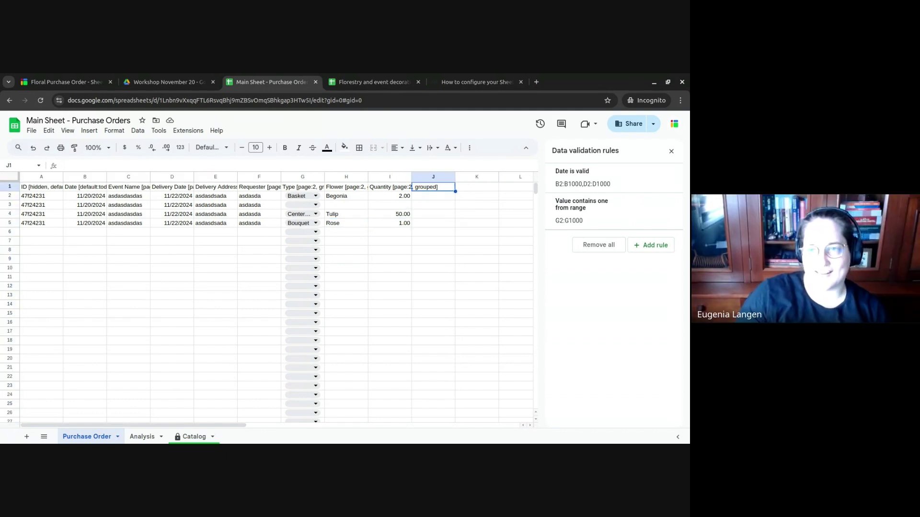
type("Supplier")
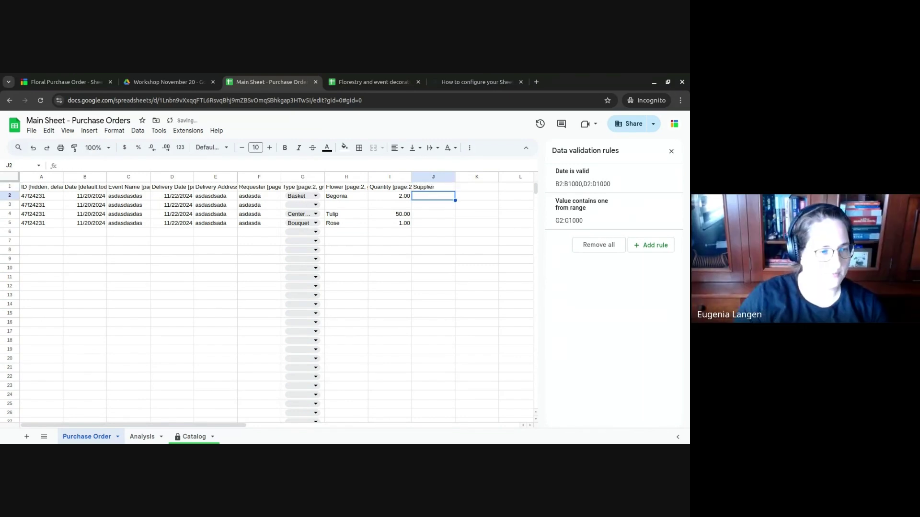
key("Tab")
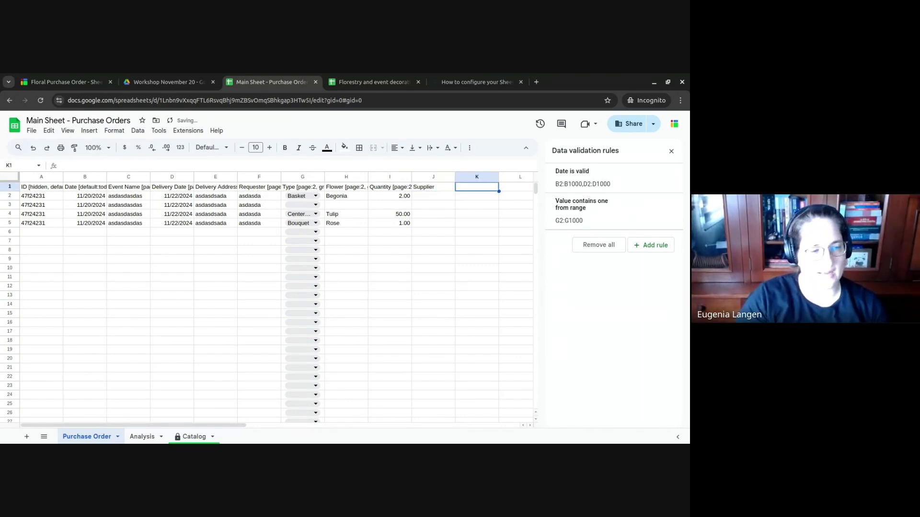
type("Price")
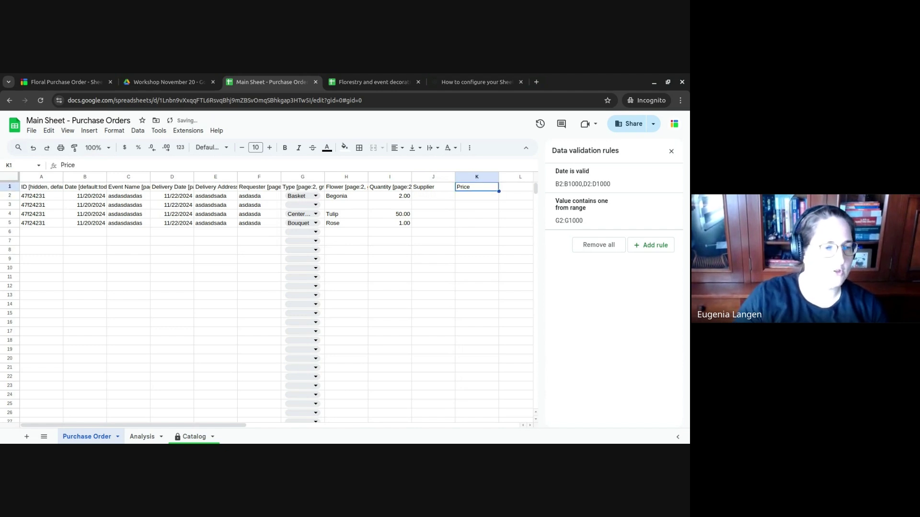
key("Tab")
type("Tot")
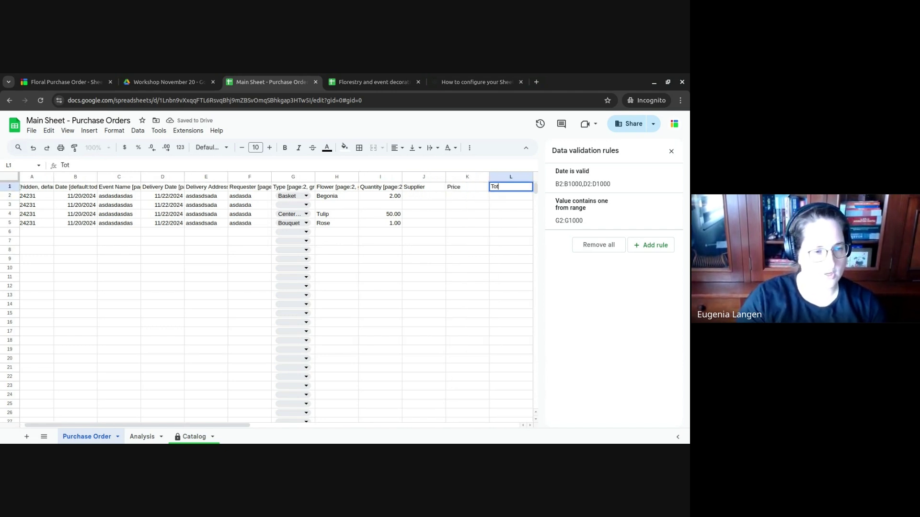
type("al")
key("Left")
key("Left")
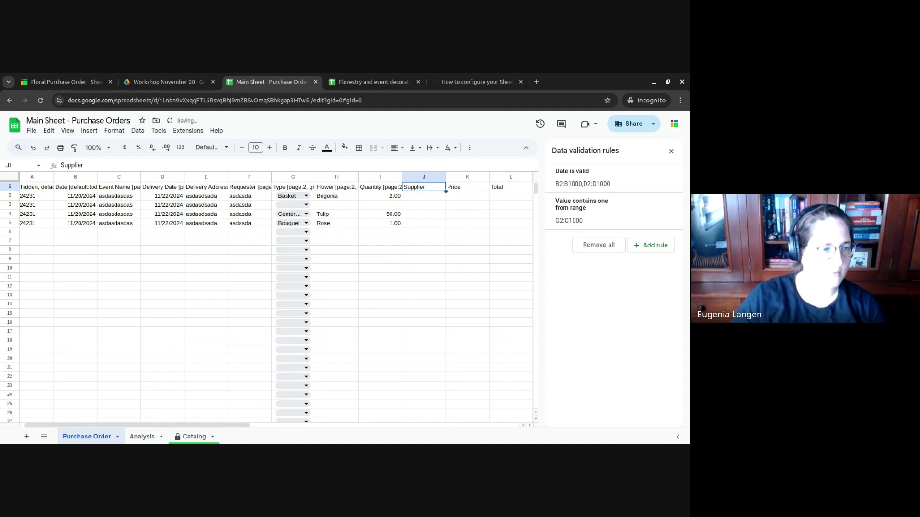
- Append '[hidden, locked]' to the Supplier header in J1
key("Return")
type("[")
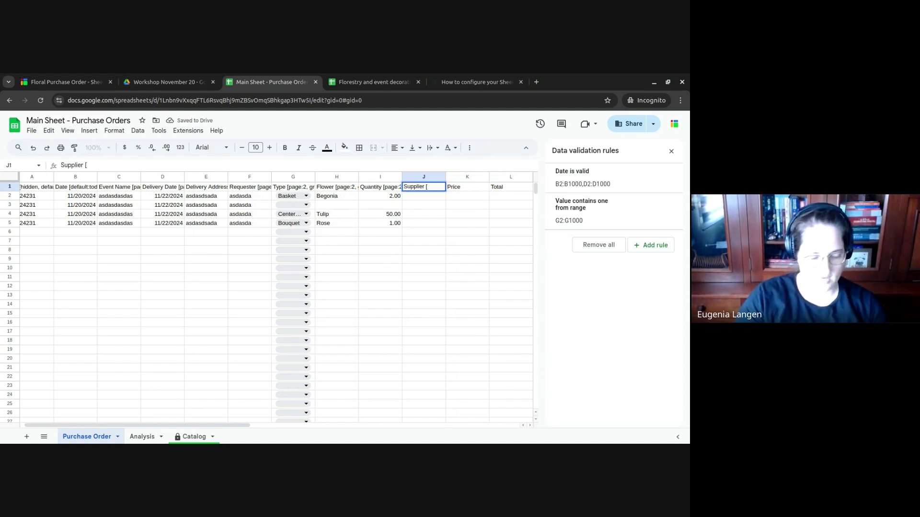
type("hidden, lo")
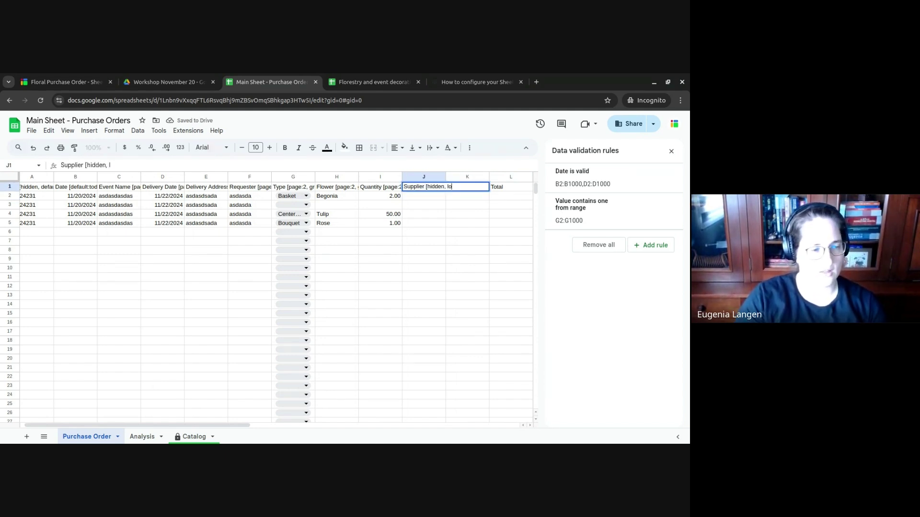
type("cked]")
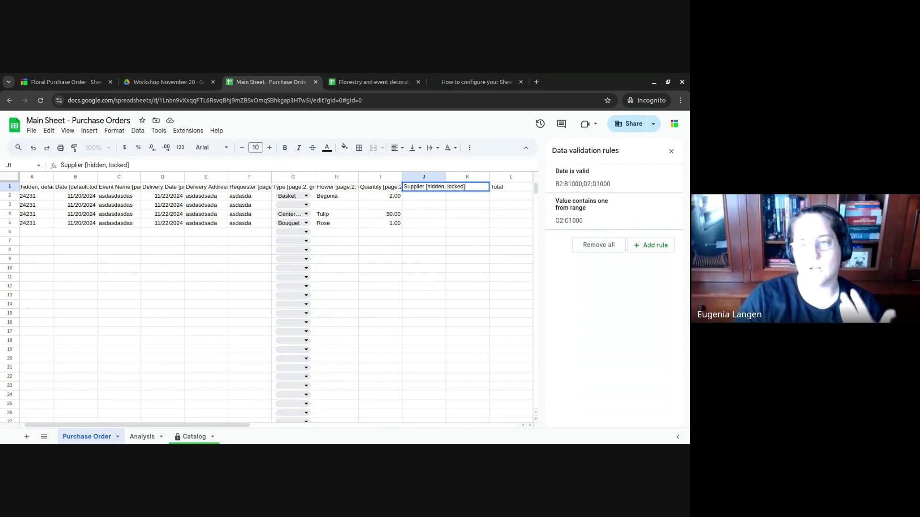
key("Escape")
key("Right")
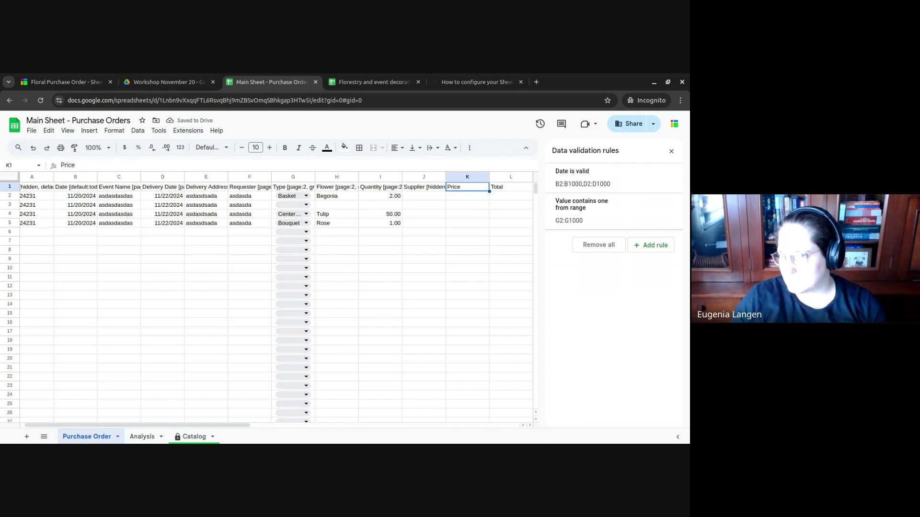
left_click(423, 187)
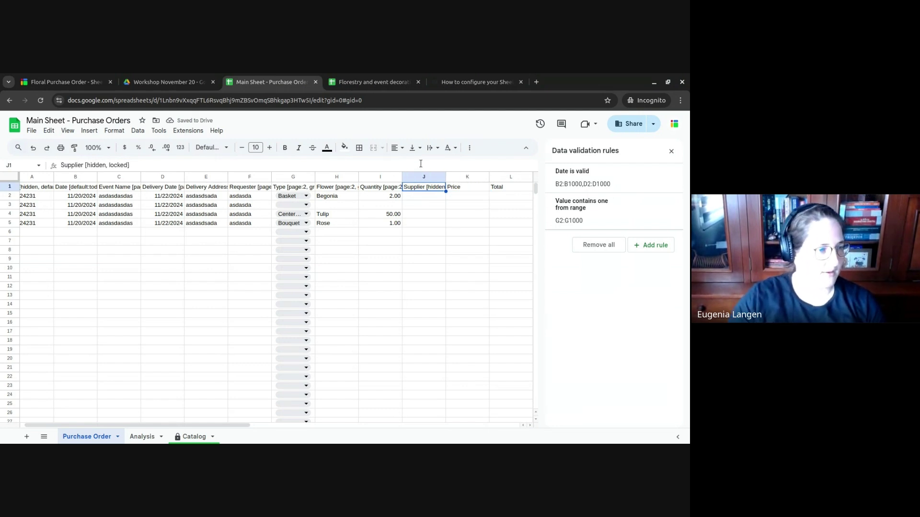
- Add a dropdown rule to the Supplier column with the options Steph and Karol
left_click(423, 195)
key("ctrl+shift+Down")
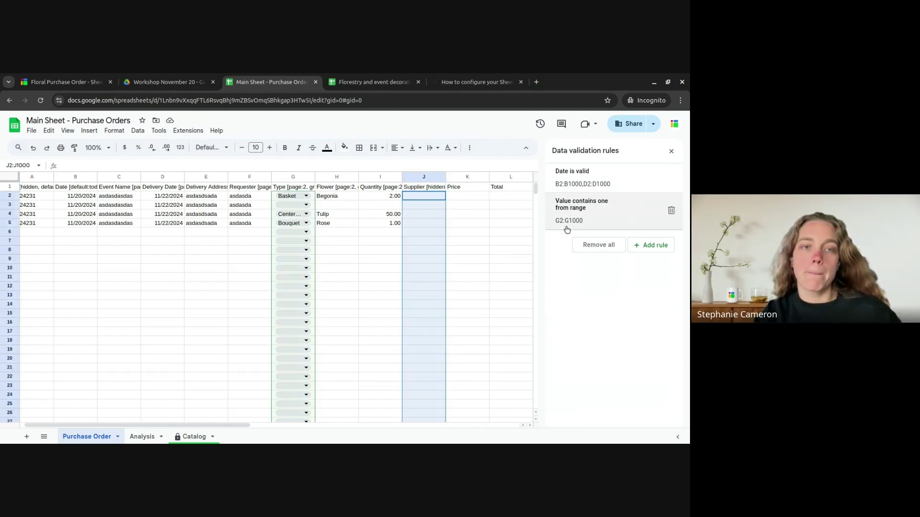
left_click(649, 245)
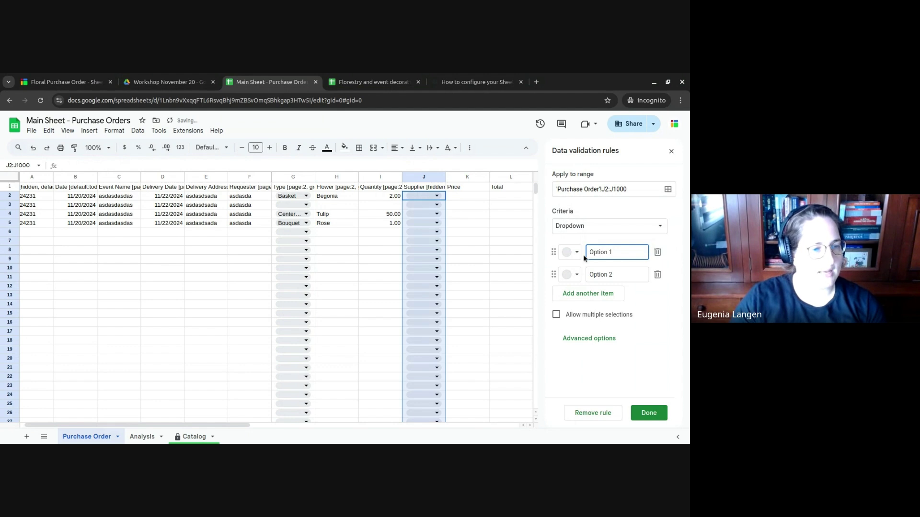
triple_click(616, 251)
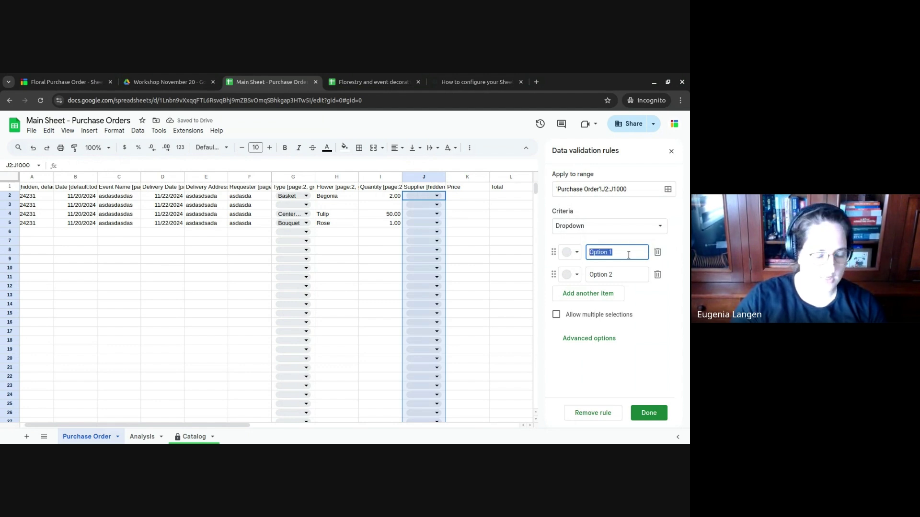
type("S")
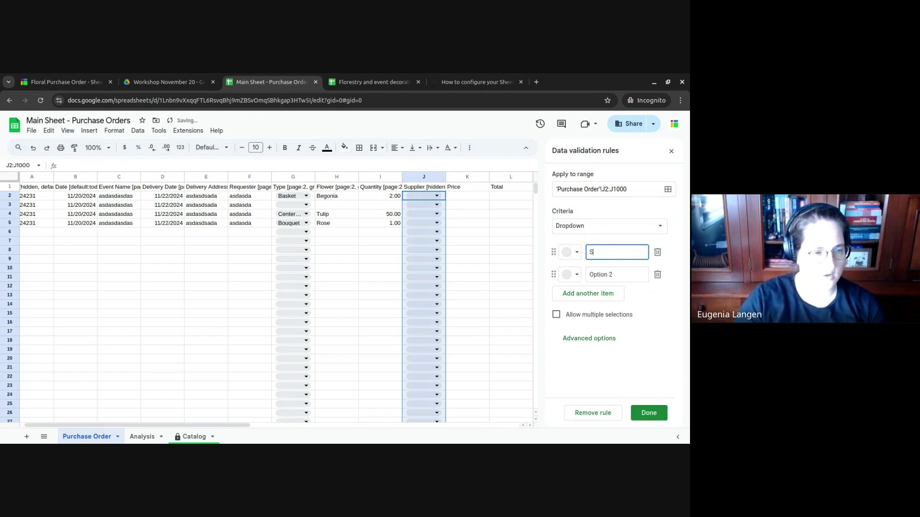
type("teph")
key("Tab")
key("Tab")
key("Tab")
key("Tab")
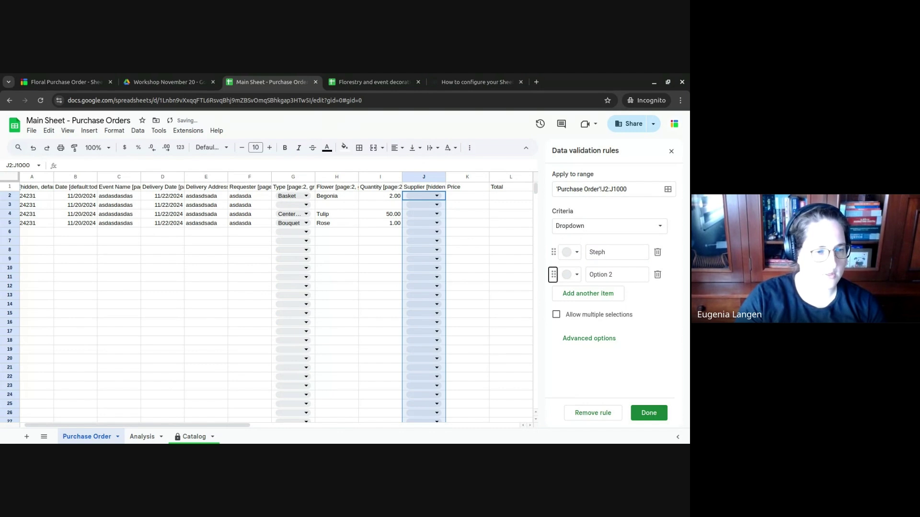
type("Karol")
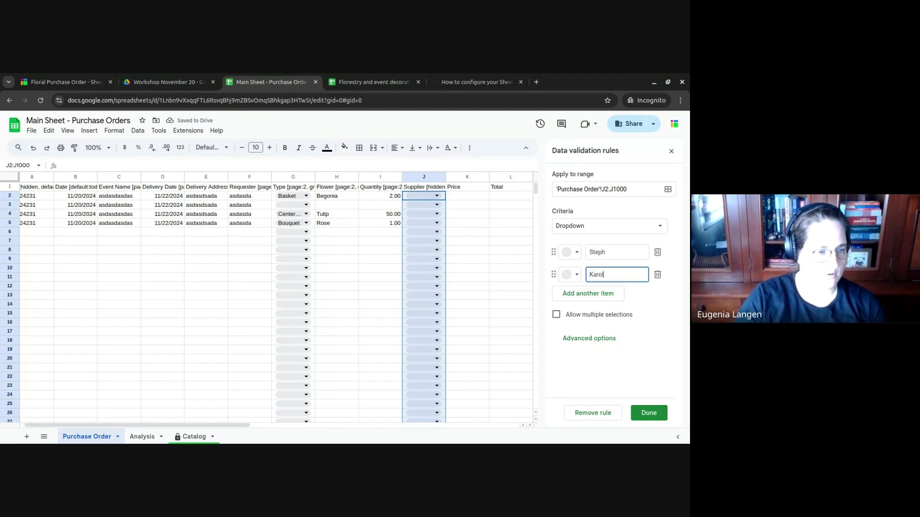
left_click(649, 413)
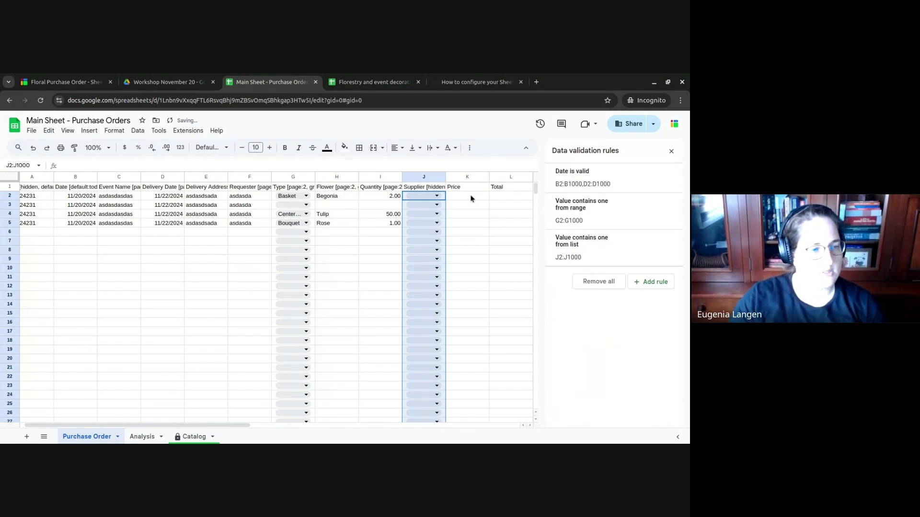
- Set the supplier for rows 2, 3, 4 and 5 to Steph
left_click(437, 196)
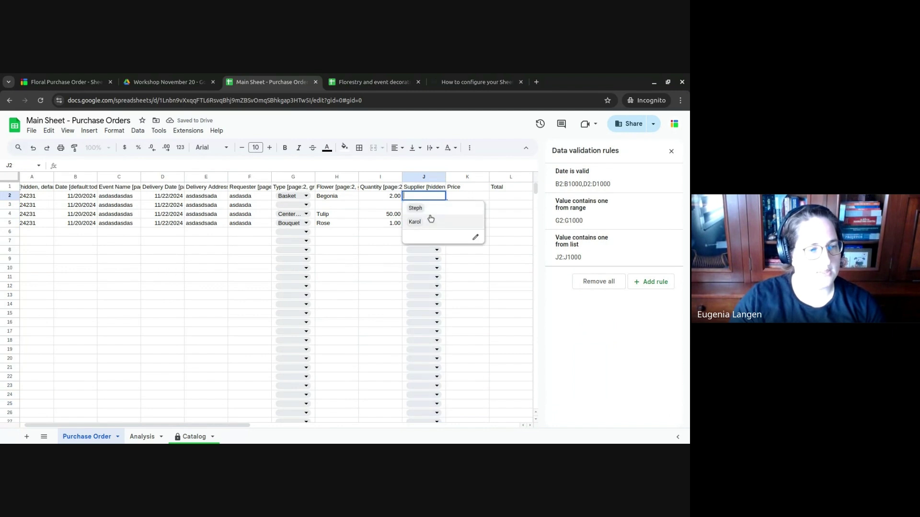
left_click(430, 208)
left_click(431, 205)
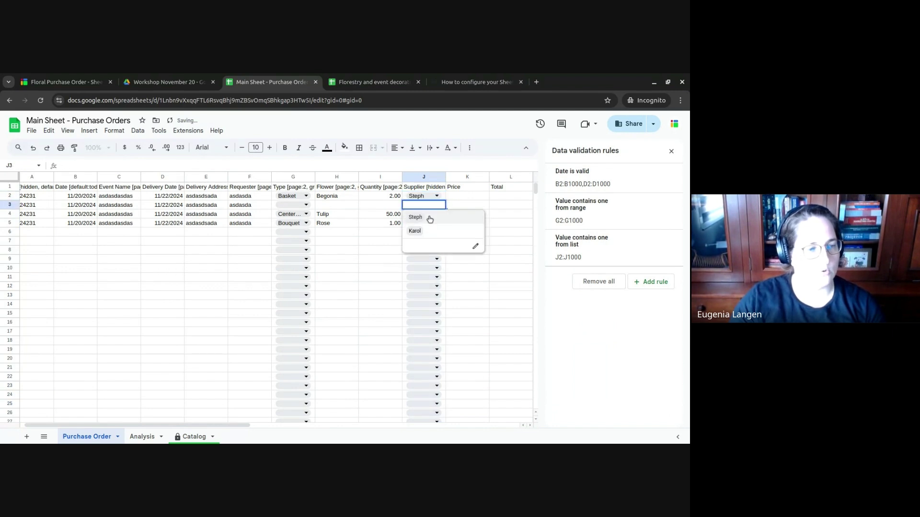
left_click(429, 218)
left_click(431, 214)
left_click(431, 225)
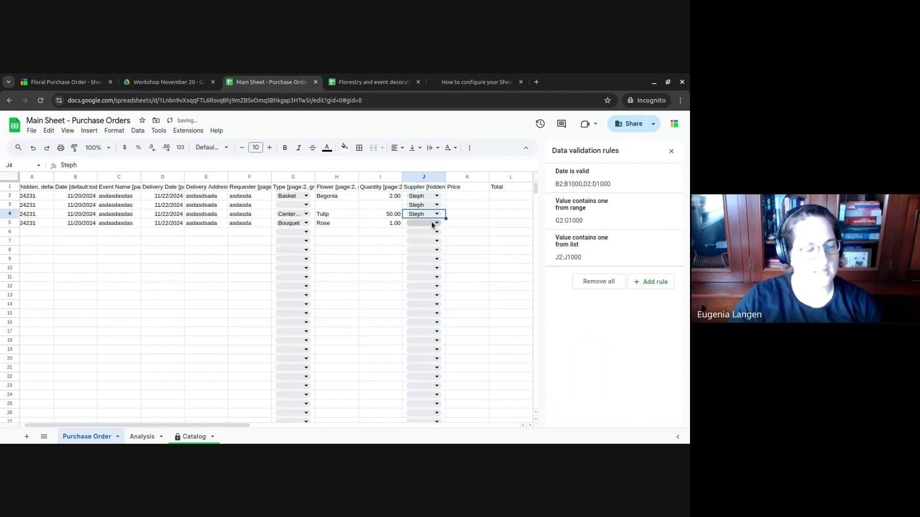
left_click(431, 223)
left_click(425, 237)
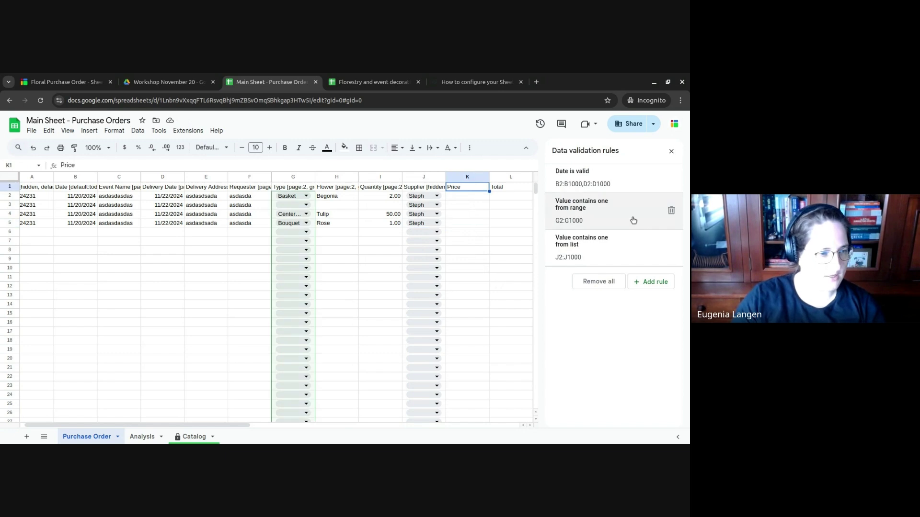
- Add an Image header in M1 and append ', page:3' to the Supplier header
left_click(510, 187)
key("Right")
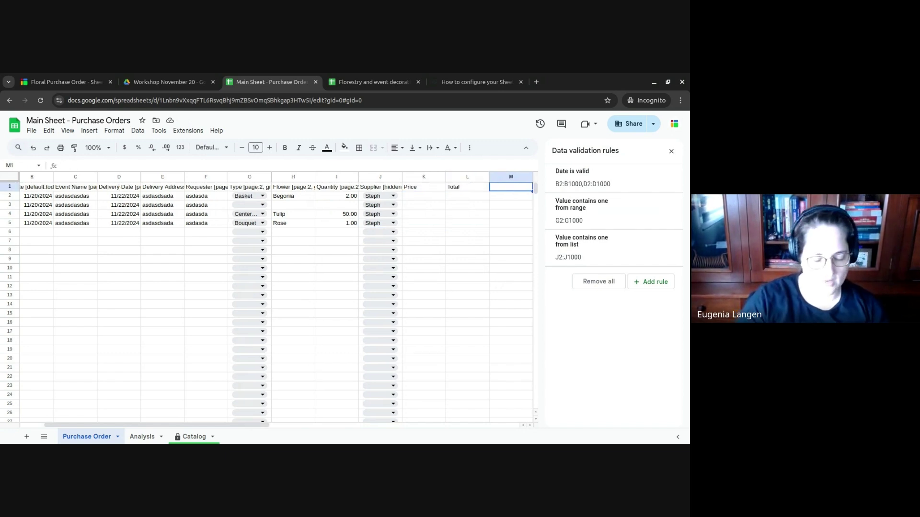
type("Im")
key("Left")
key("Left")
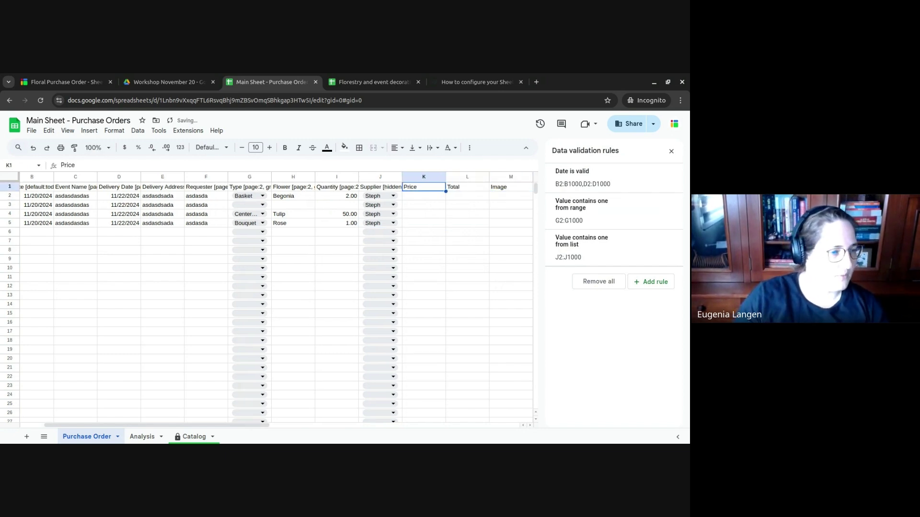
key("Left")
key("Return")
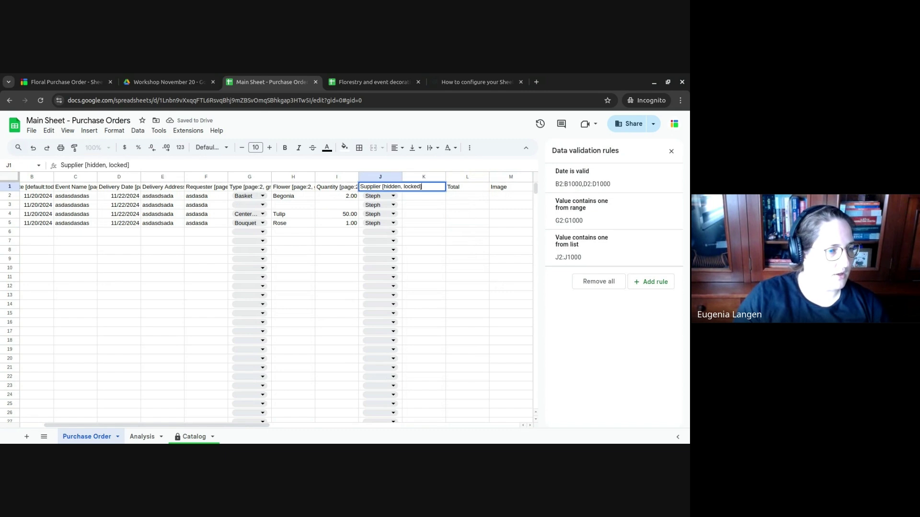
type(", page:")
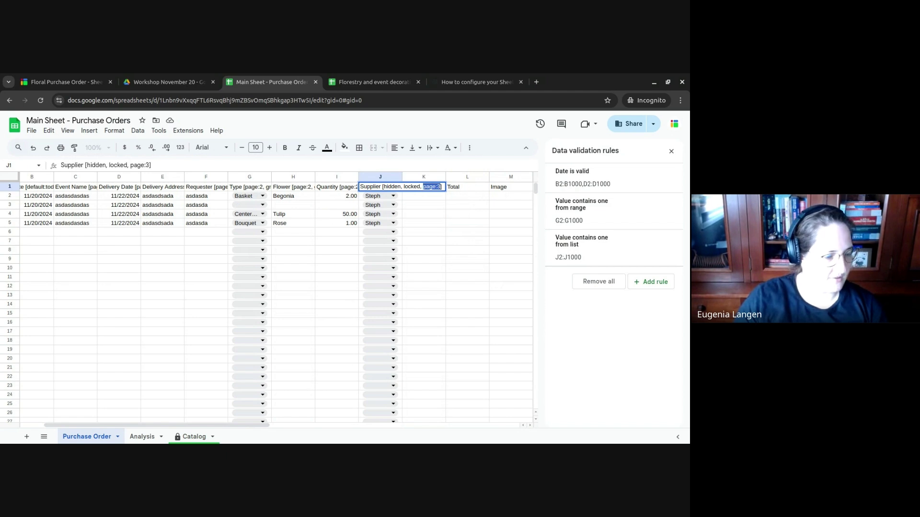
type("3")
key("Tab")
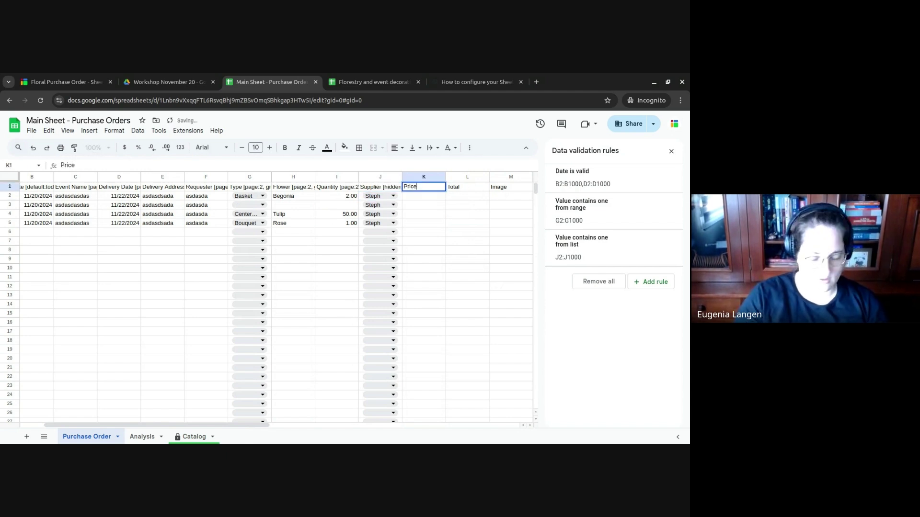
- Rename the K1 header to 'Price [locked, hidden, page:3]'
key("Return")
type("[")
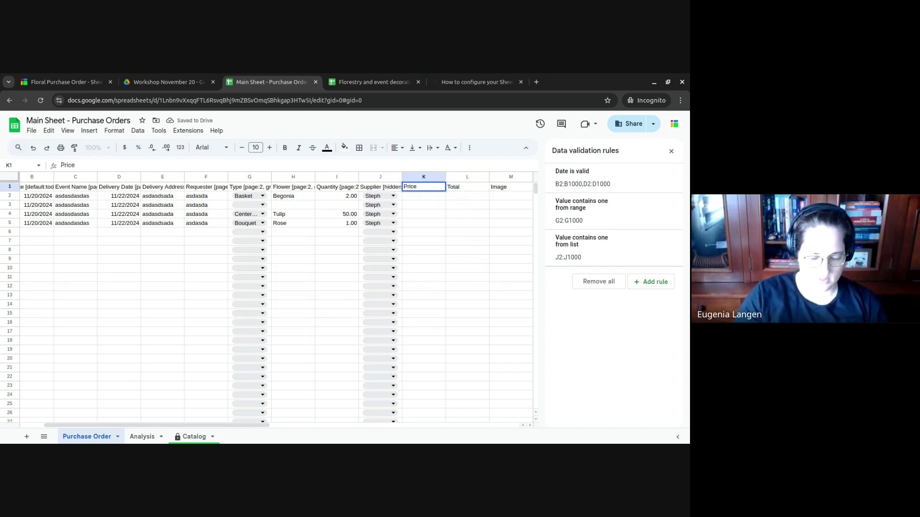
type(" [")
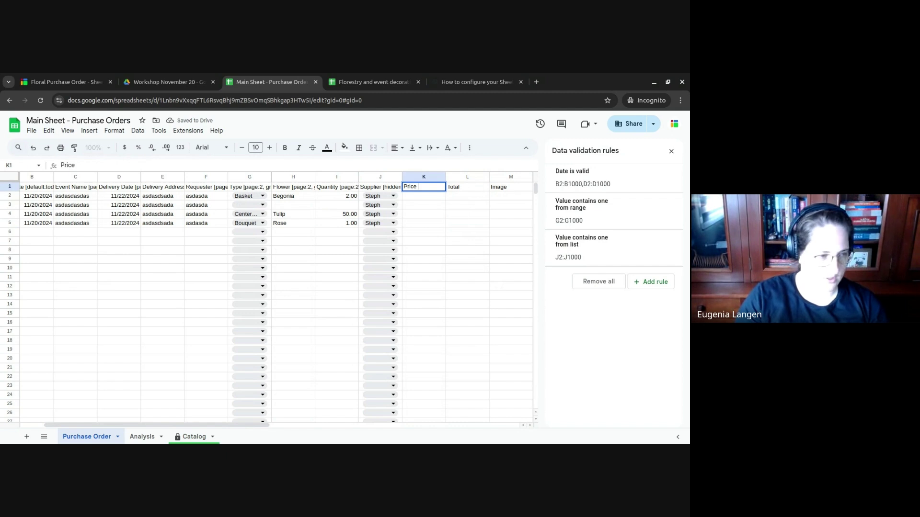
type("(locke")
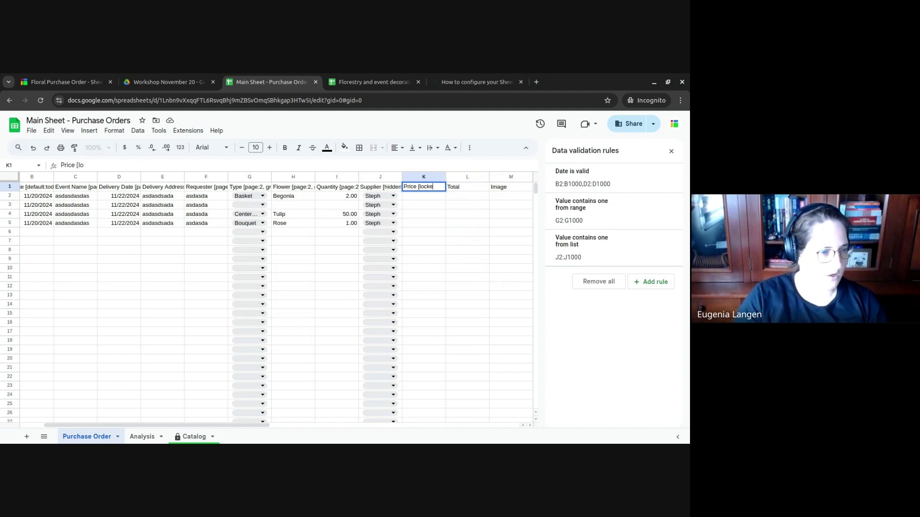
type("d, hidden")
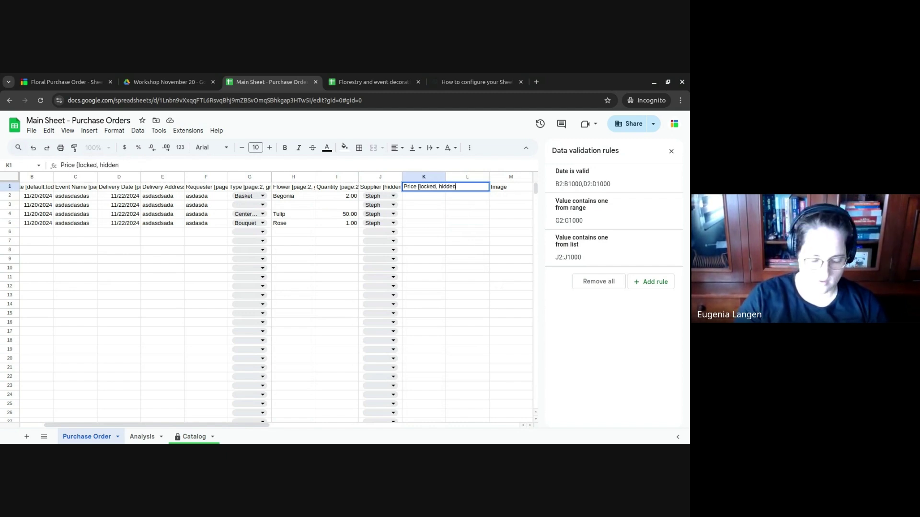
type(", page:3")
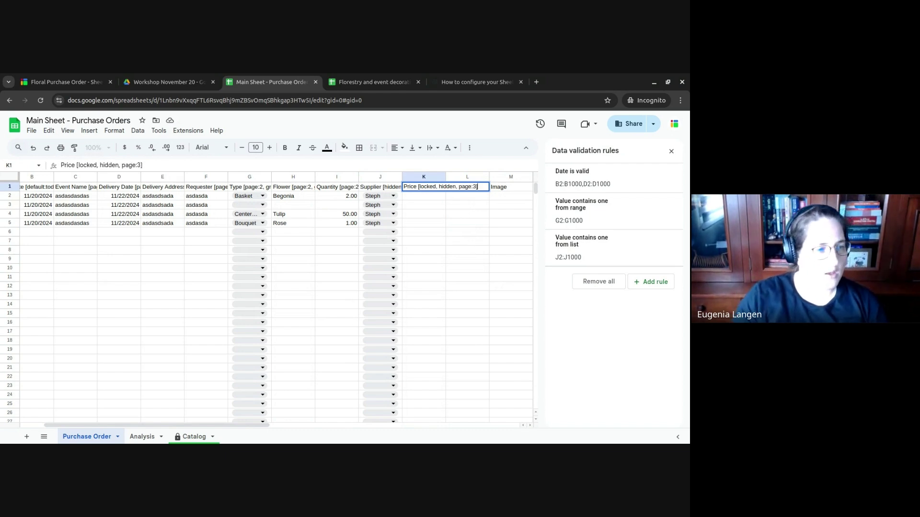
type("]")
key("Return")
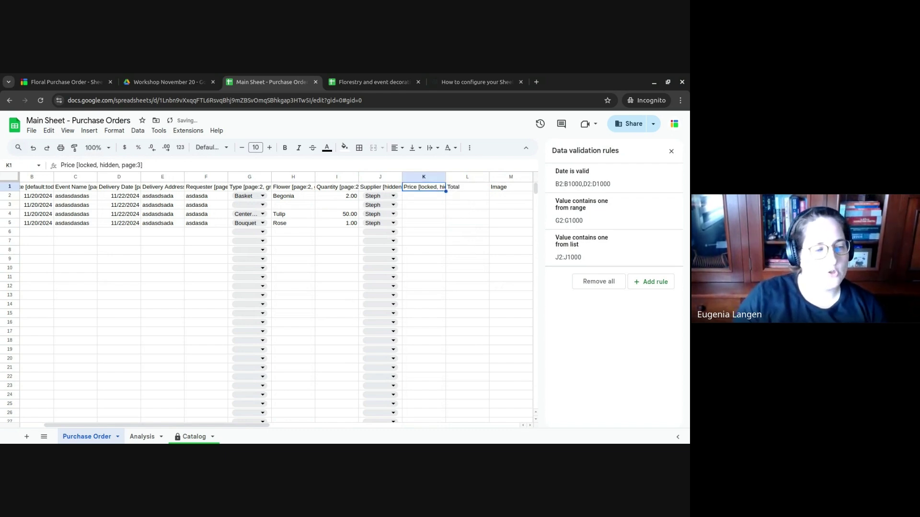
- Start turning the Price header into a formula by prefixing it with ={
key("Return")
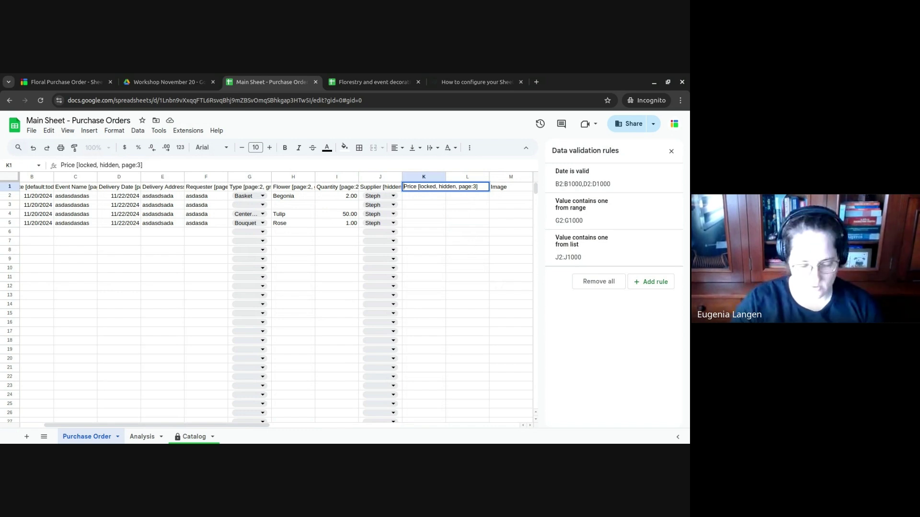
key("Home")
type("={")
key("End")
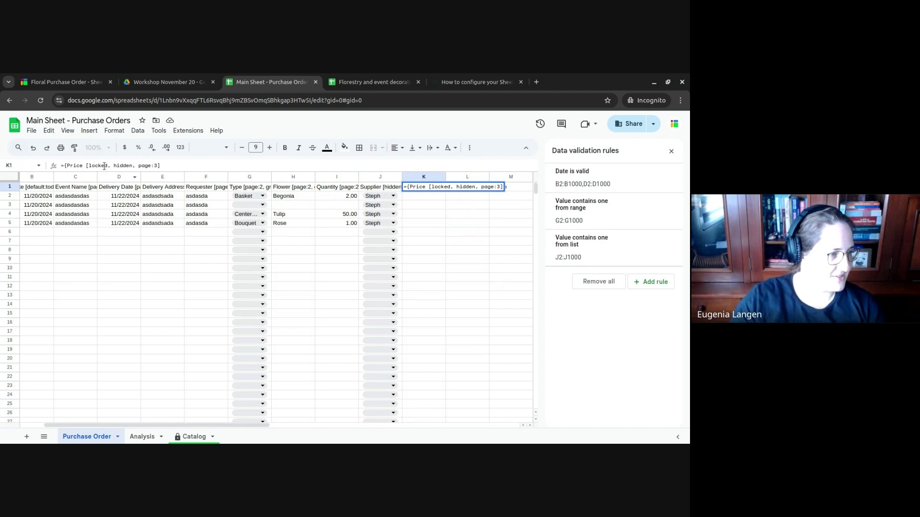
- Quote the Price label in K1's formula and draft an array function after it
type("\"")
key("End")
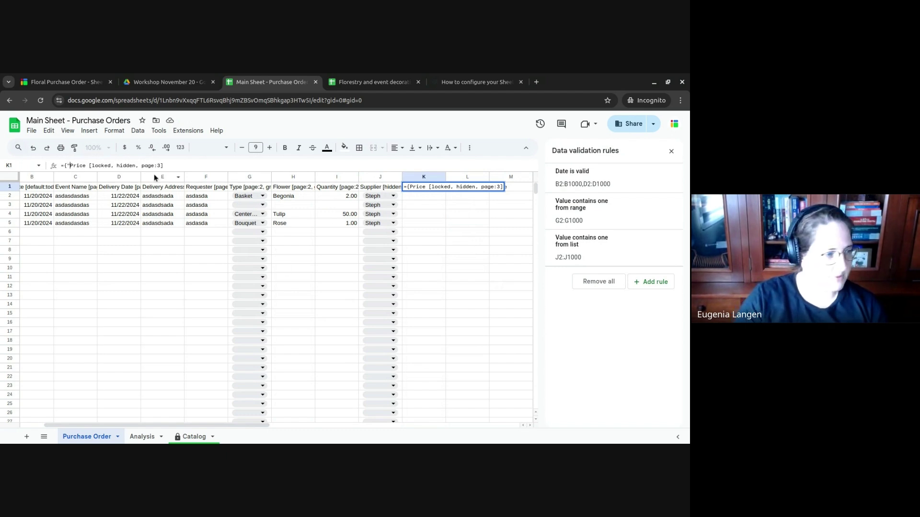
type("\"")
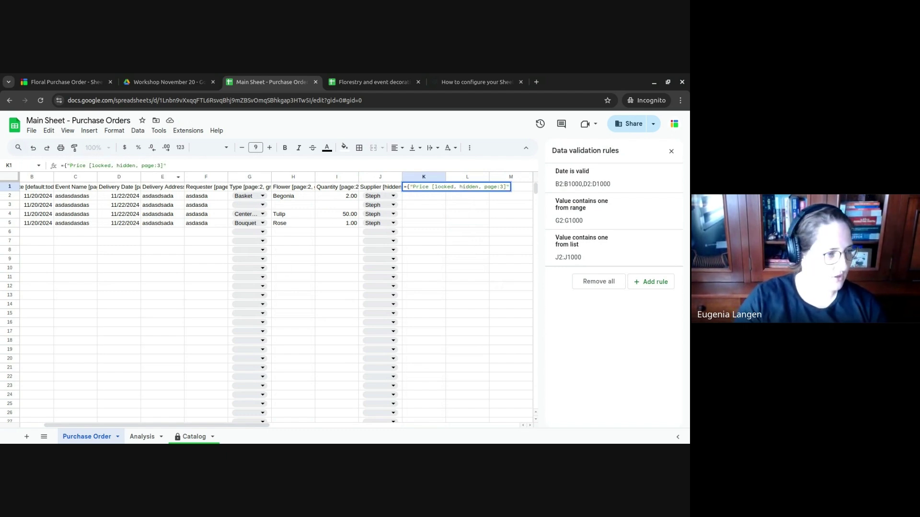
type(", ")
type("ARRA")
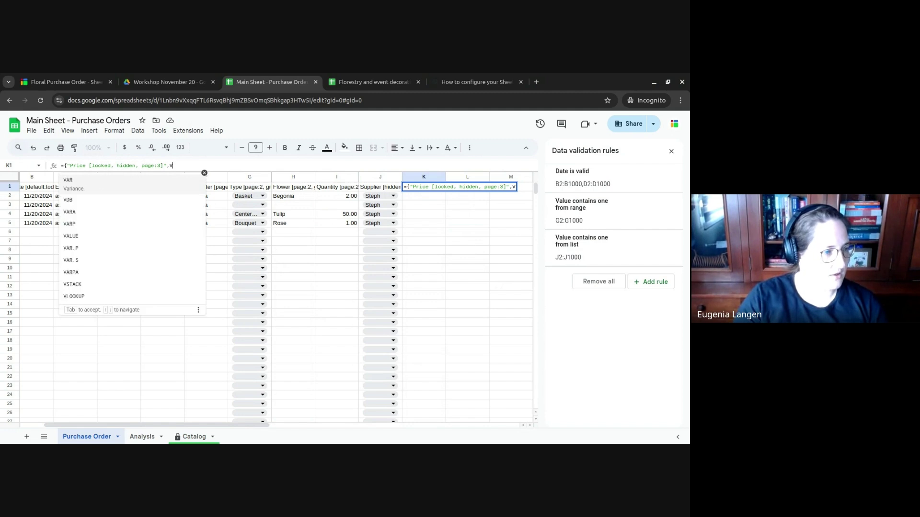
key("Tab")
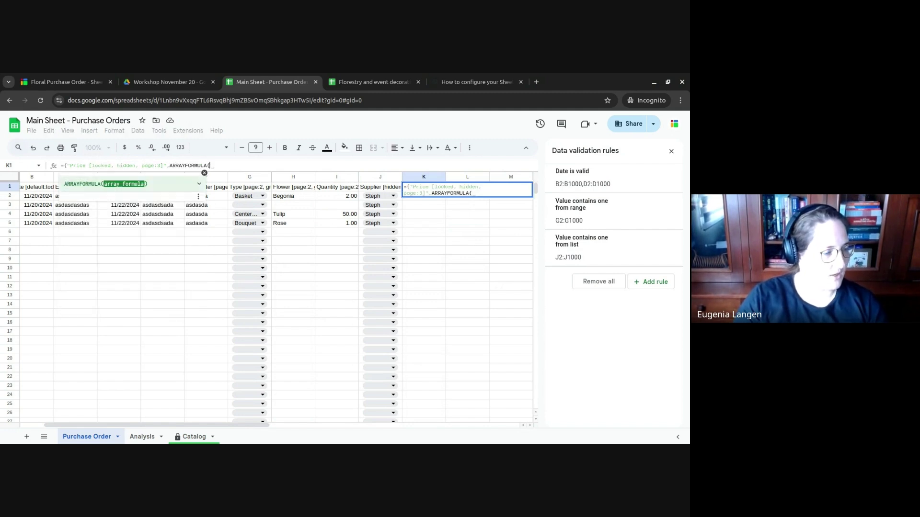
type("VL")
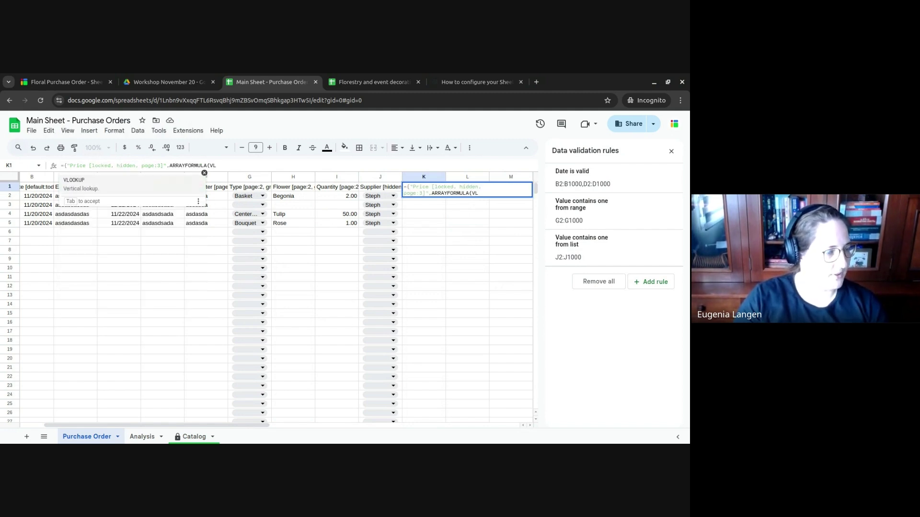
key("Tab")
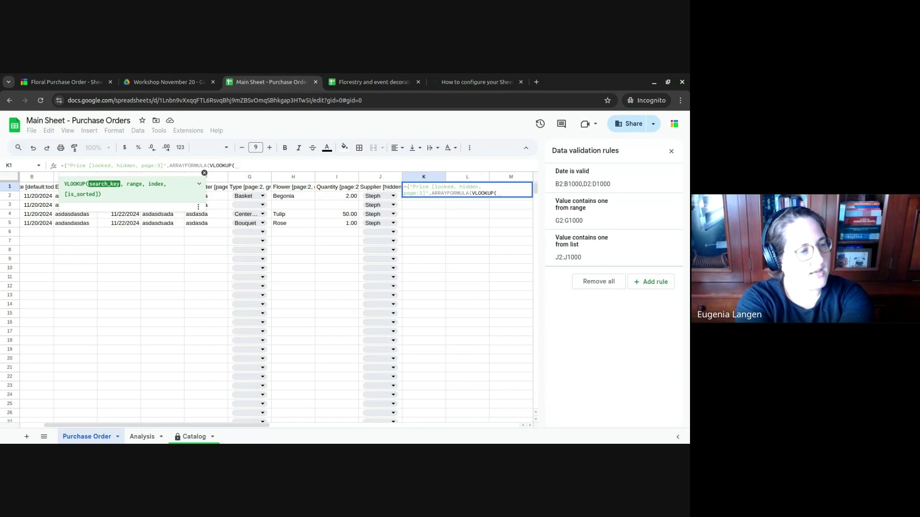
key("BackSpace")
key("BackSpace")
key("BackSpace")
key("BackSpace")
key("BackSpace")
key("BackSpace")
key("BackSpace")
key("BackSpace")
key("BackSpace")
key("BackSpace")
key("BackSpace")
key("BackSpace")
key("BackSpace")
key("BackSpace")
key("BackSpace")
key("BackSpace")
key("BackSpace")
key("BackSpace")
key("BackSpace")
key("BackSpace")
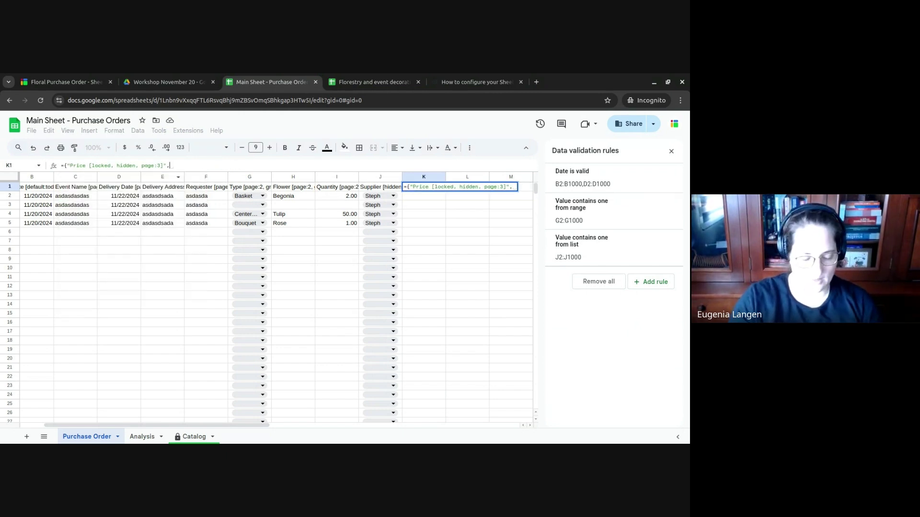
type("MAP")
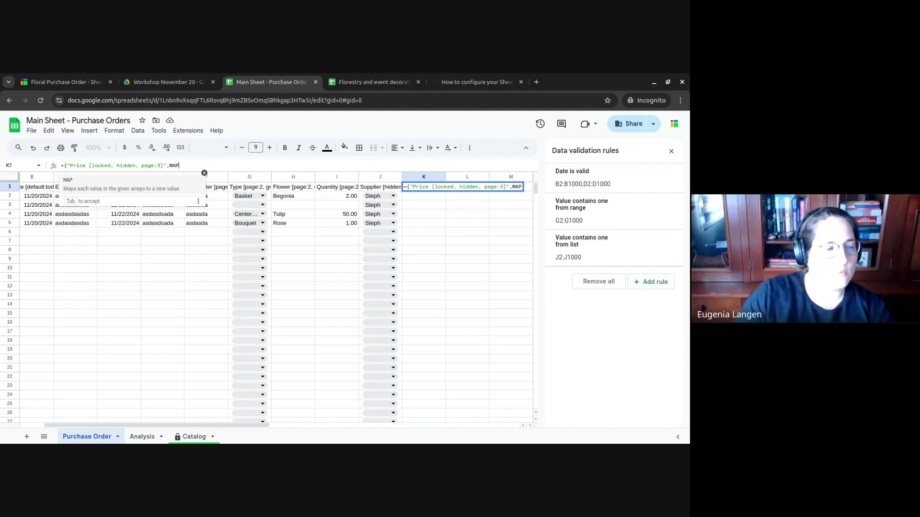
left_click(467, 241)
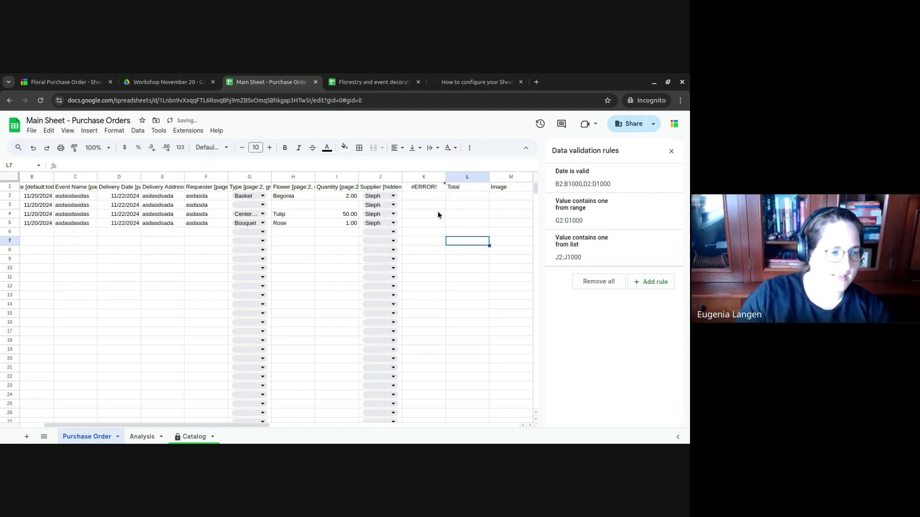
- Replace the draft with ARRAYFORMULA and enter H2:H as its first argument
left_click(430, 188)
left_click(235, 167)
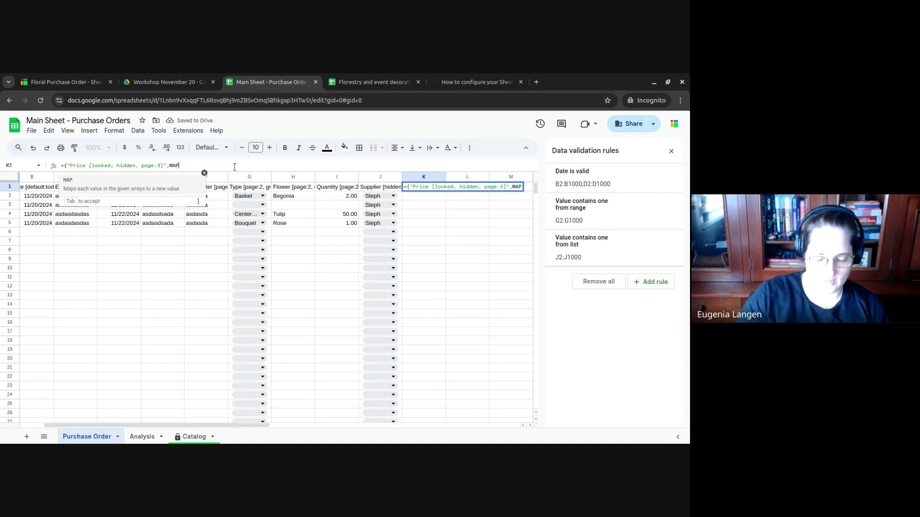
key("BackSpace")
key("BackSpace")
key("BackSpace")
type("ARRA")
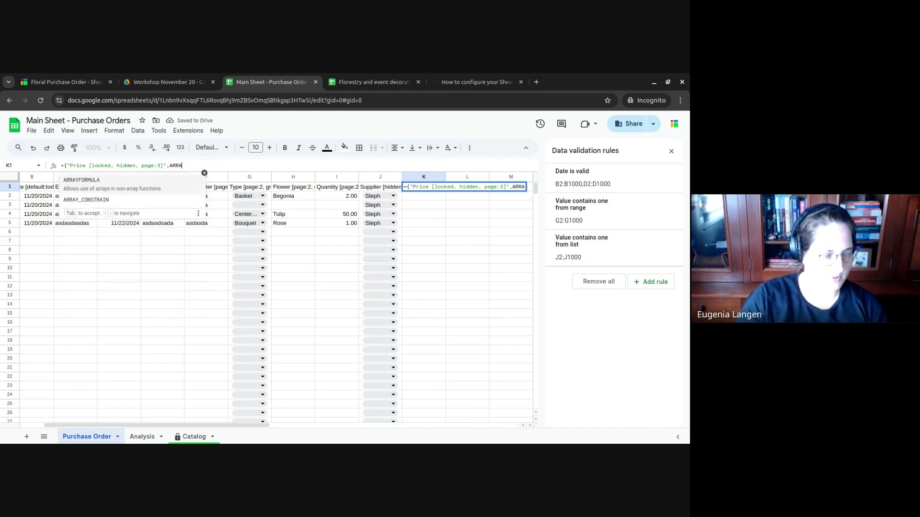
type("Y")
key("Tab")
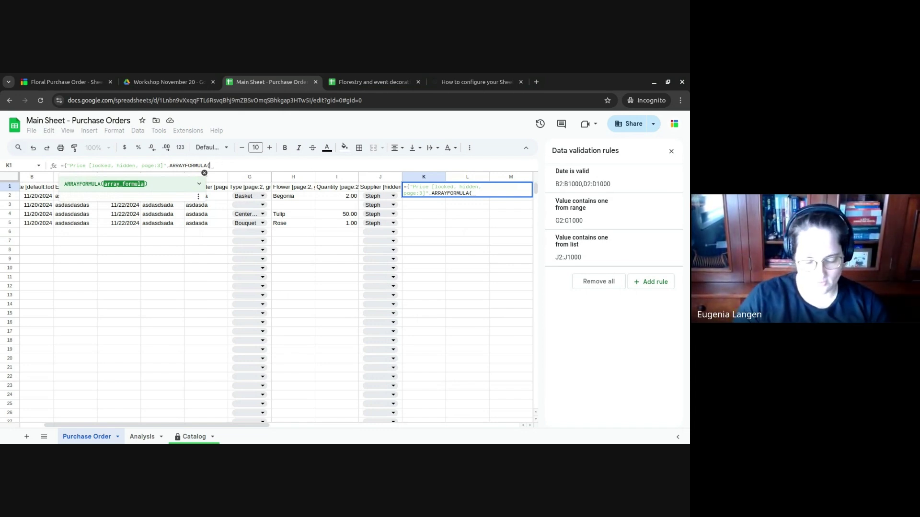
type("H:H,")
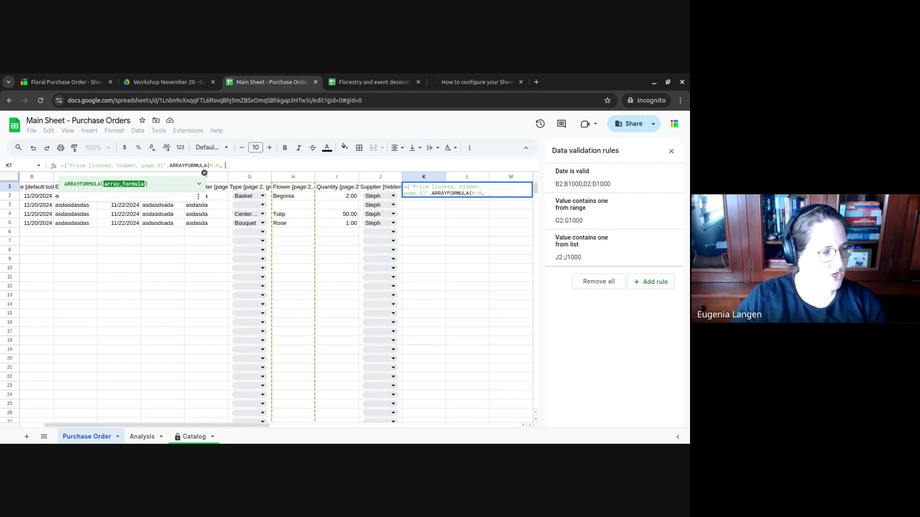
key("BackSpace")
key("BackSpace")
key("BackSpace")
key("BackSpace")
key("BackSpace")
type("H2")
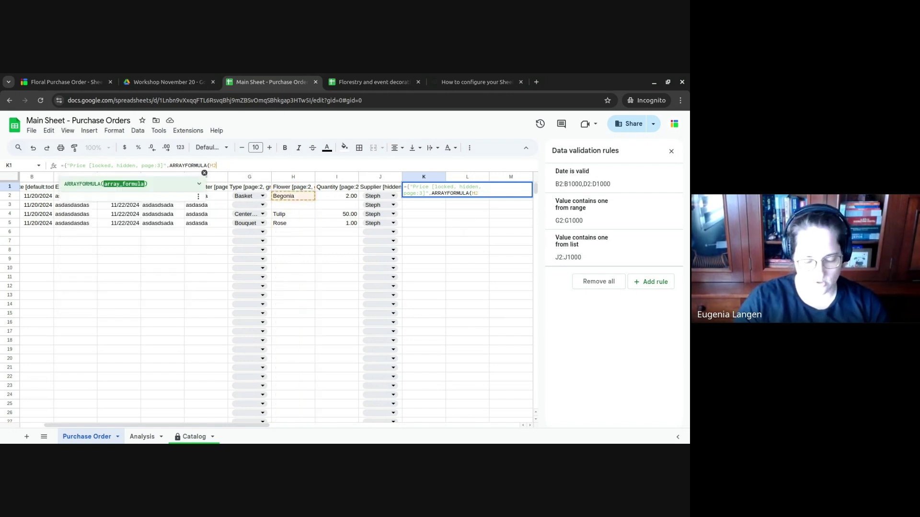
type(":H,")
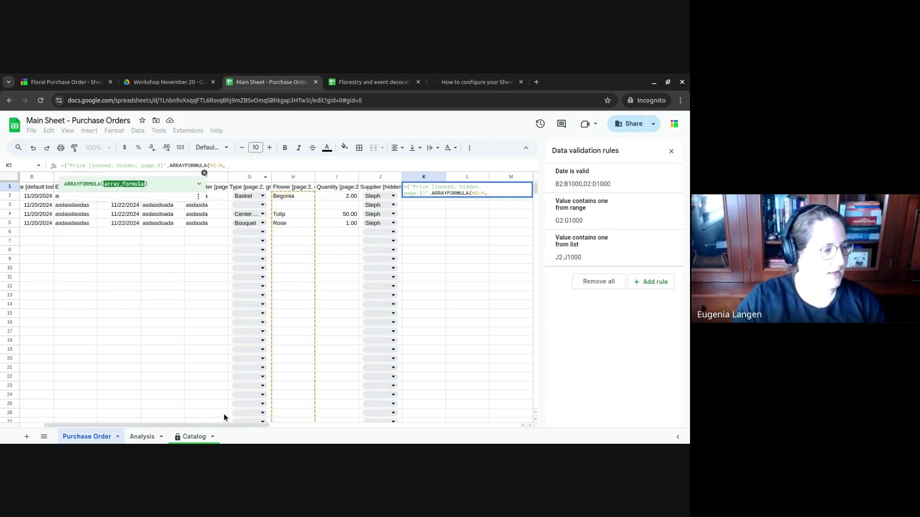
- Add Catalog!B:C, 2 and FALSE to the lookup, close the brace and use a semicolon separator
left_click(191, 436)
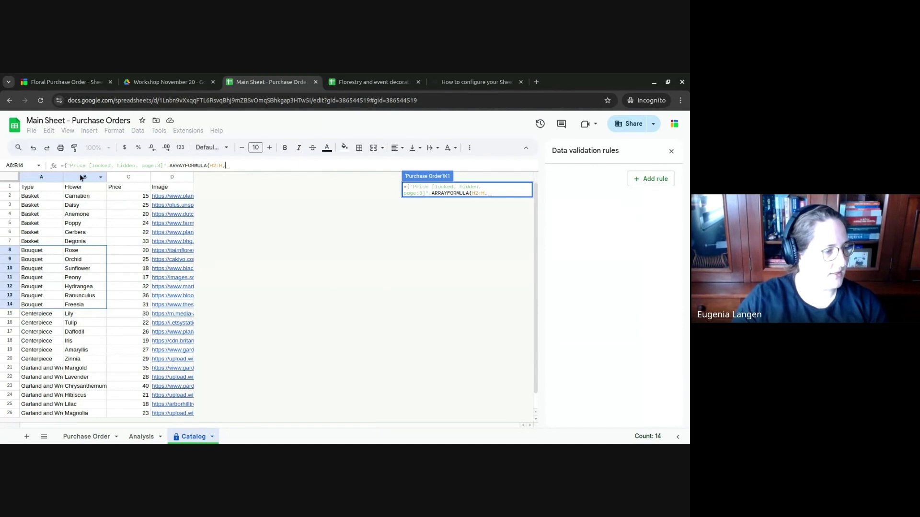
left_click_drag(82, 177, 124, 181)
type(",2,")
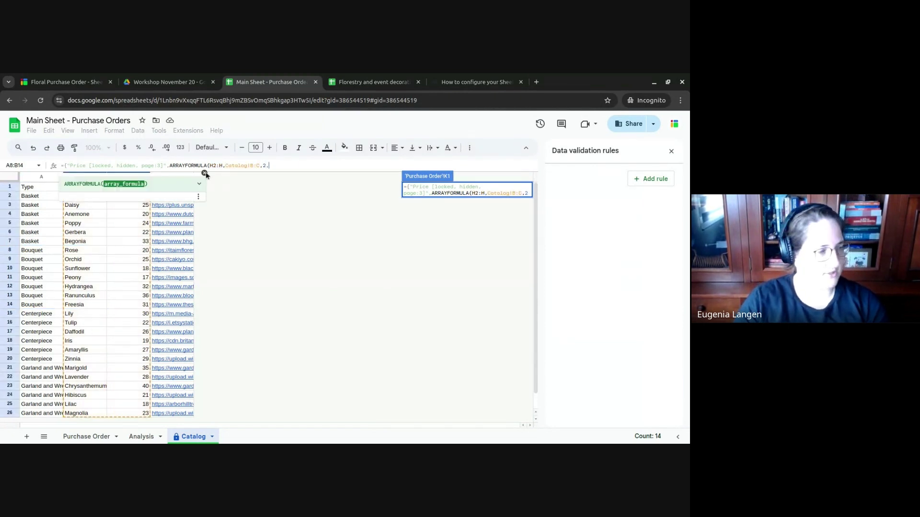
type("FALSE)")
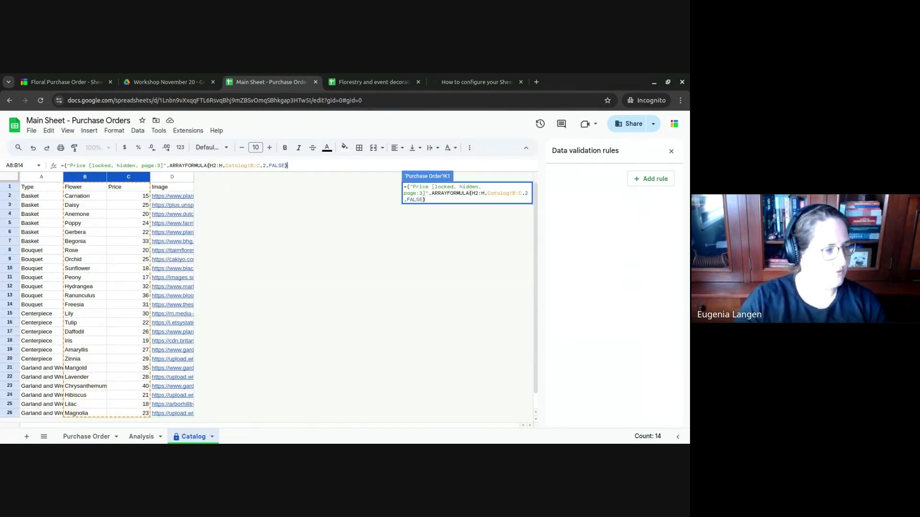
key("Return")
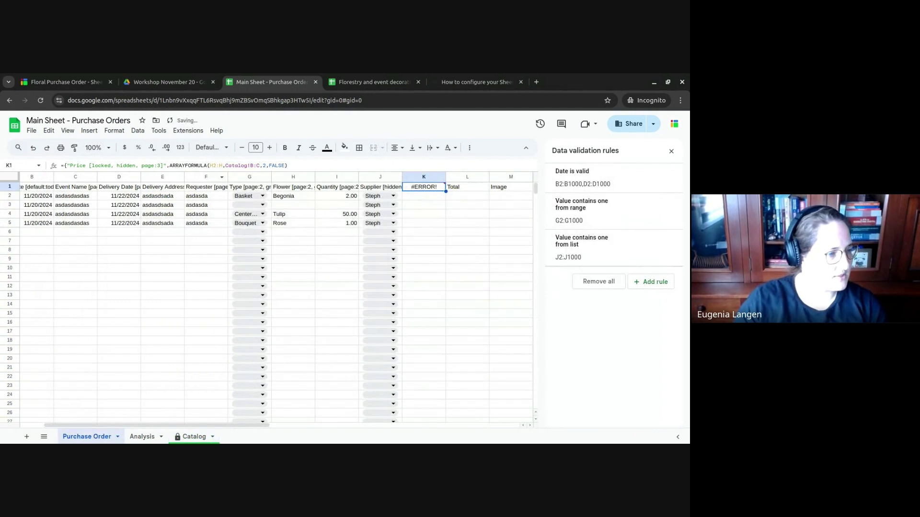
key("Return")
type("}")
key("Return")
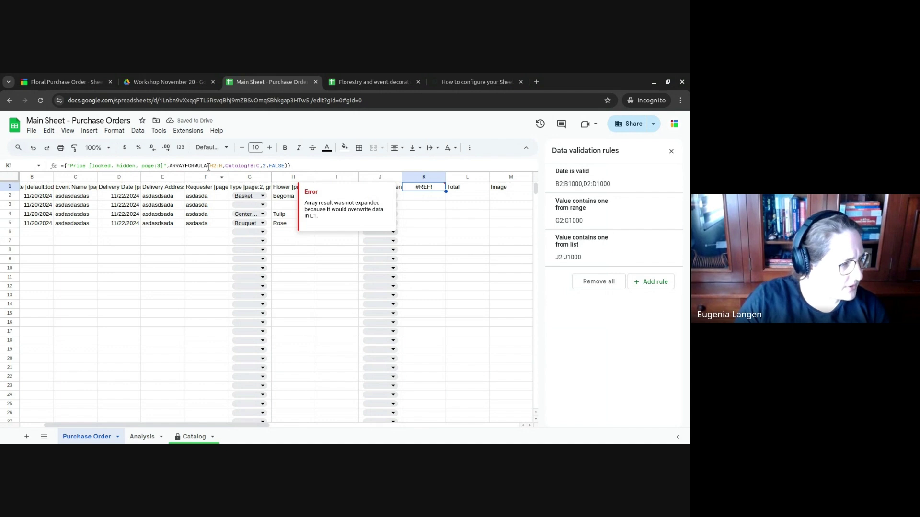
left_click(170, 166)
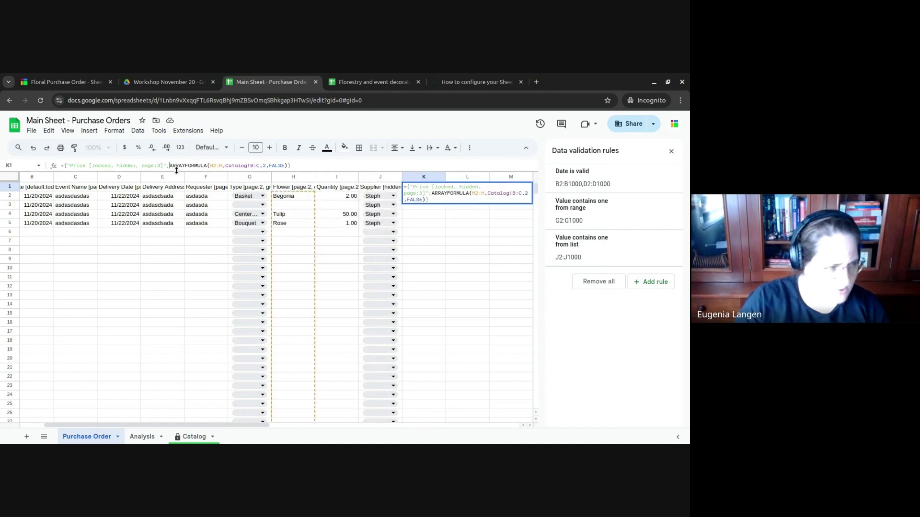
key("Return")
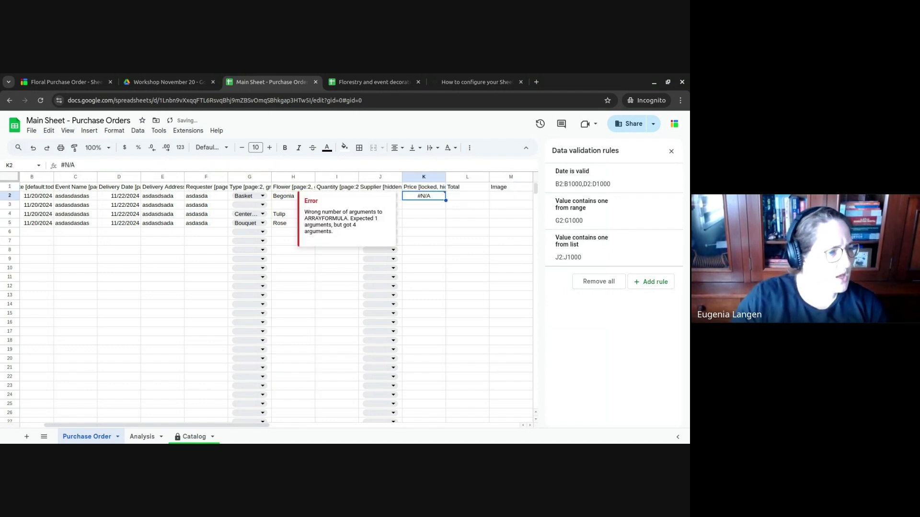
left_click(423, 189)
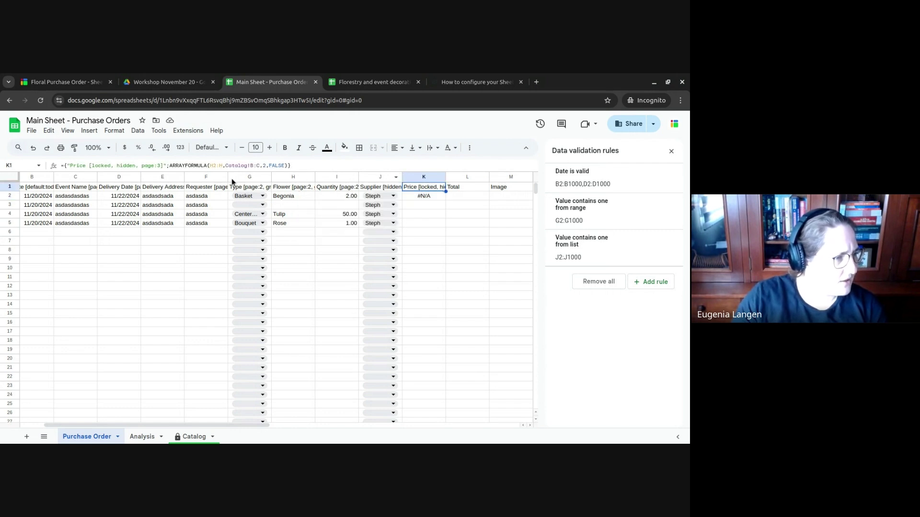
- Wrap the lookup in IF(H2:H="","",VLOOKUP(...)) to skip blank flowers, fixing the closing brackets
left_click(214, 166)
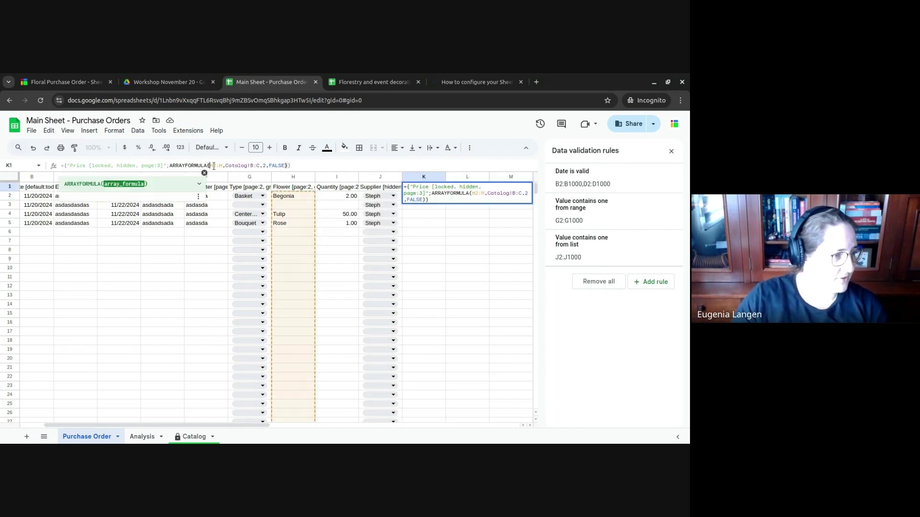
type("IF(H2:")
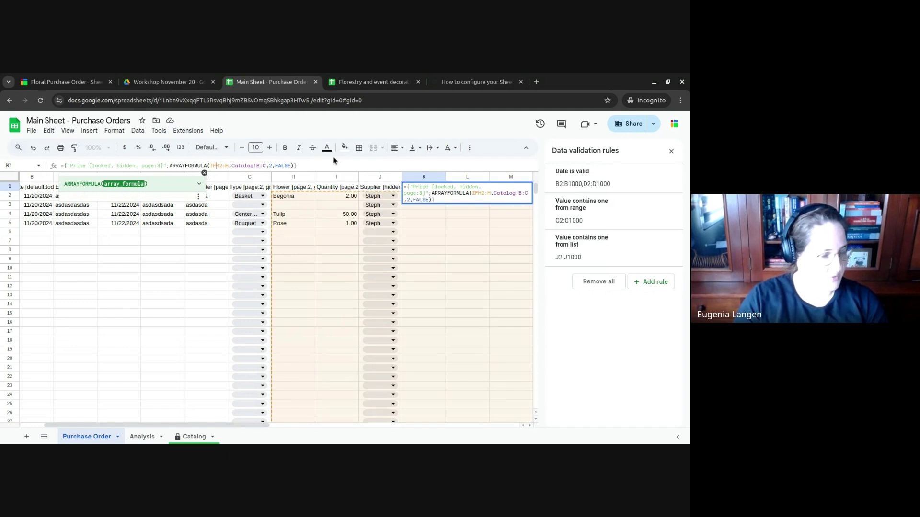
type("H=\"\",\"\"")
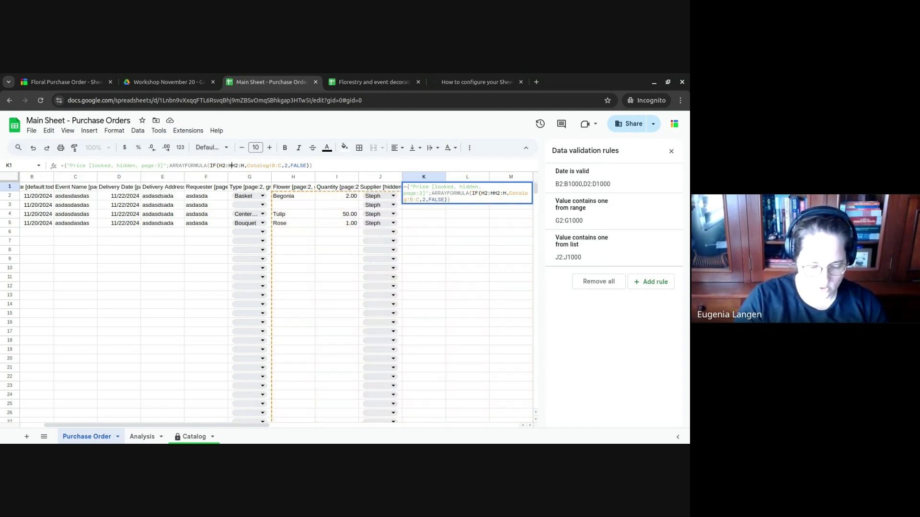
type(",VLOO")
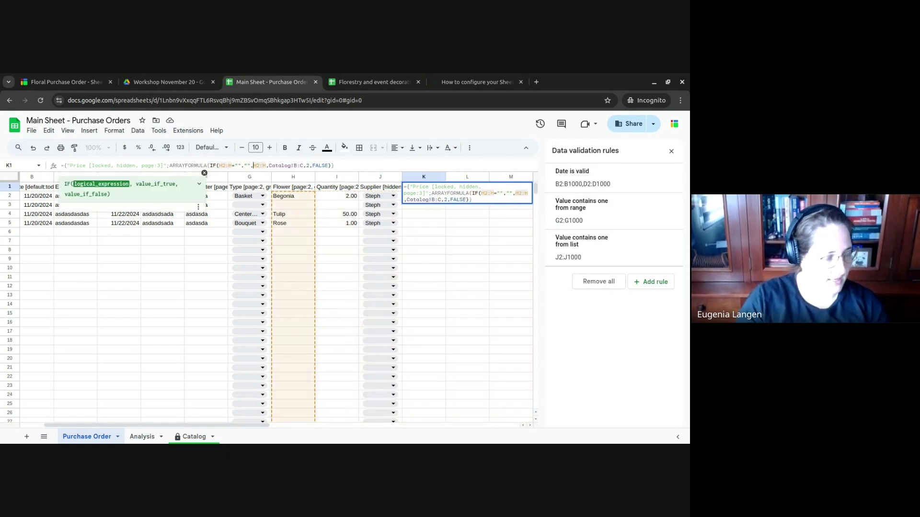
type("KUP(")
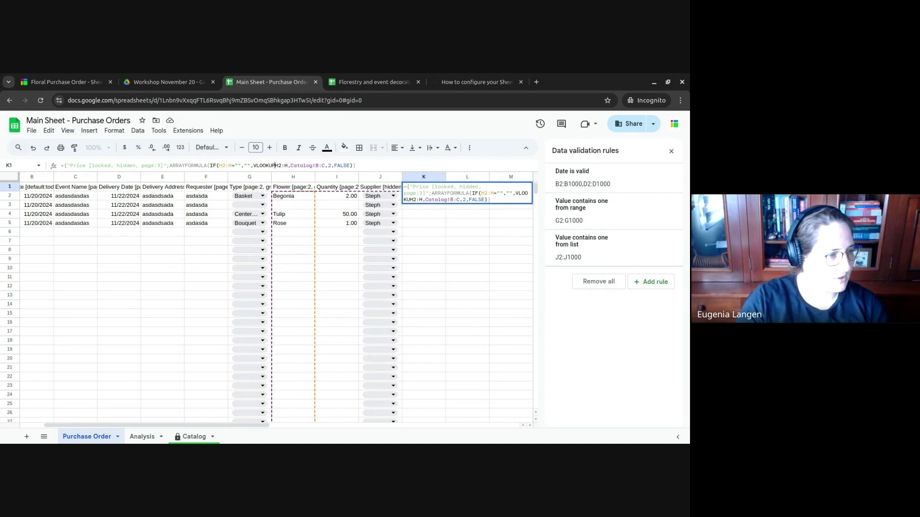
key("End")
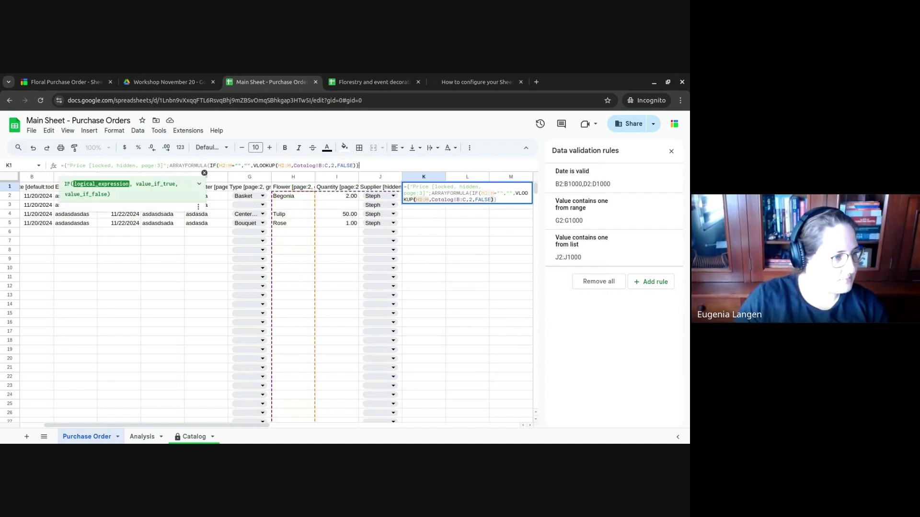
key("Left")
key("Left")
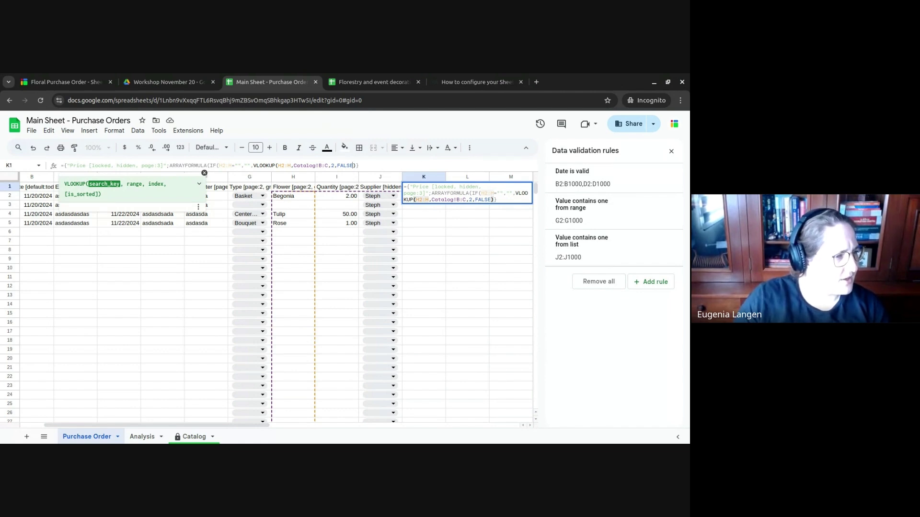
key("Right")
type(")")
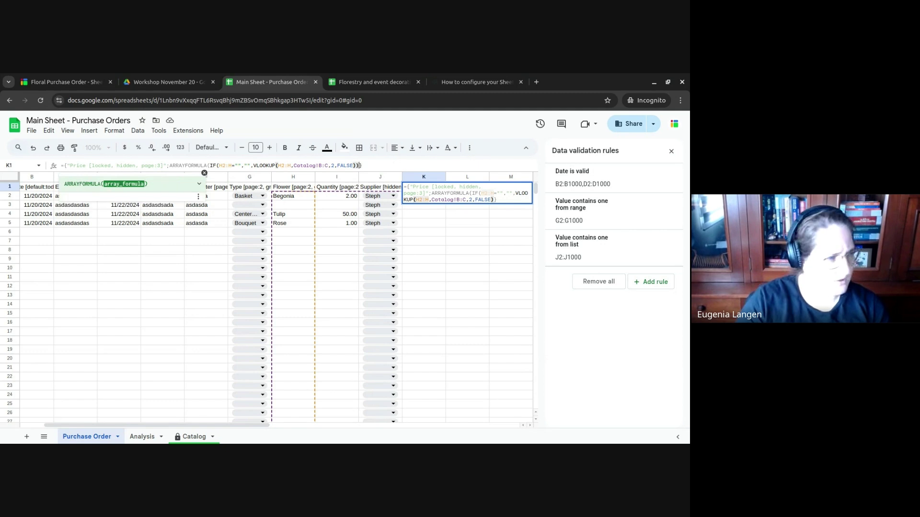
type(")")
key("Return")
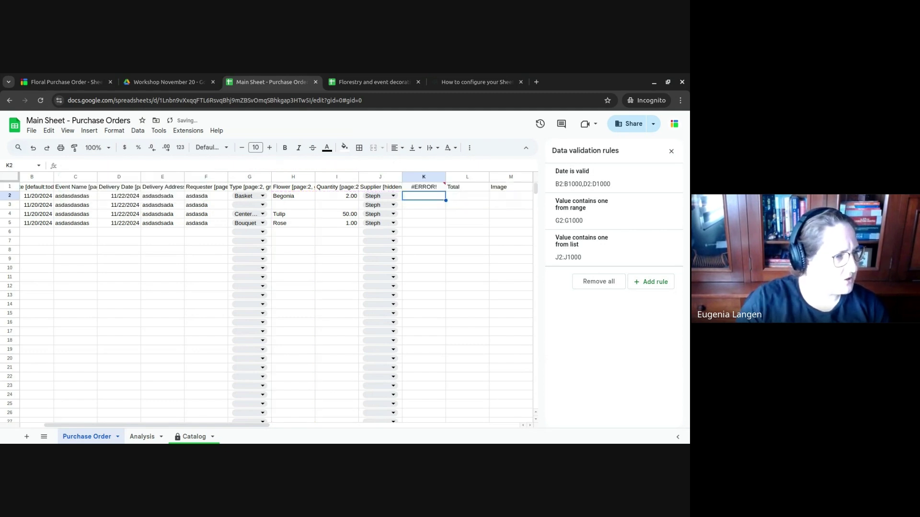
key("Up")
key("Return")
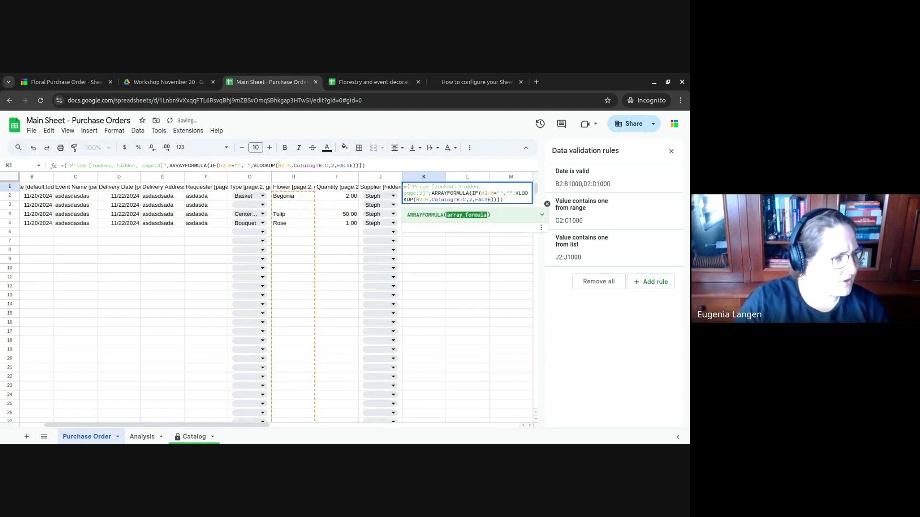
key("BackSpace")
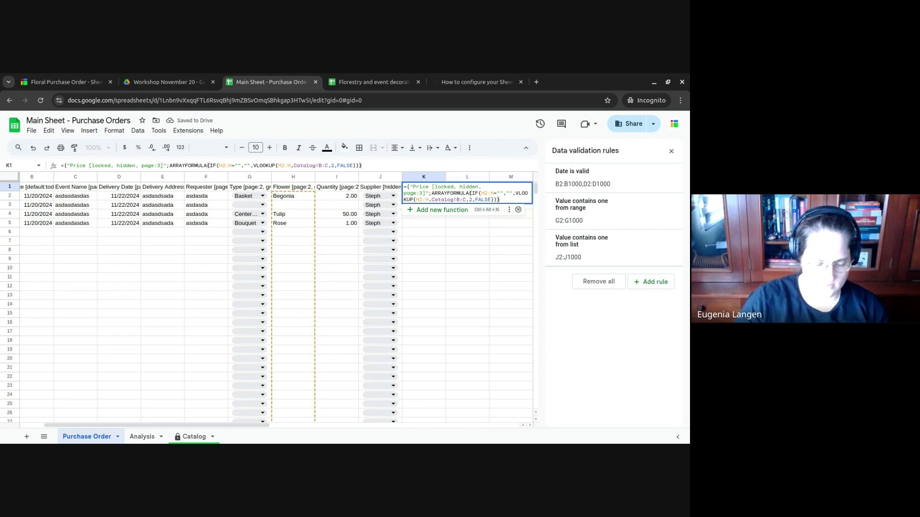
key("Return")
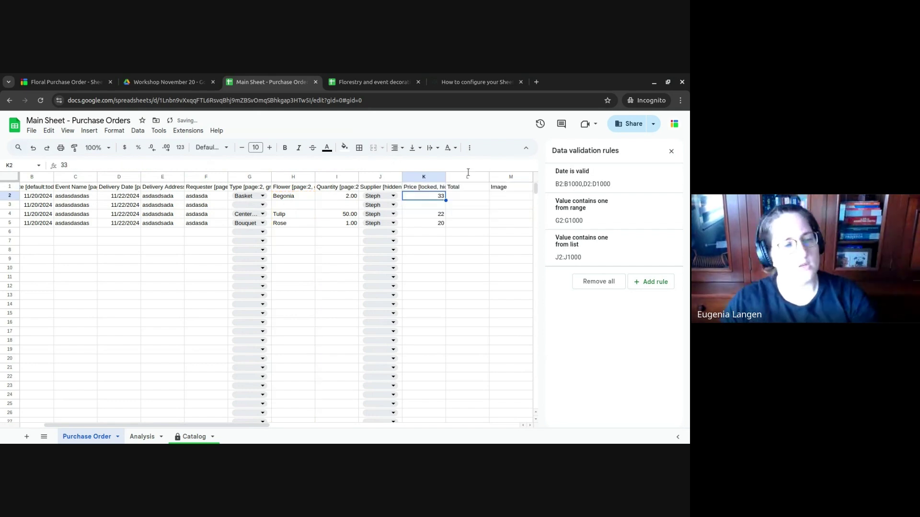
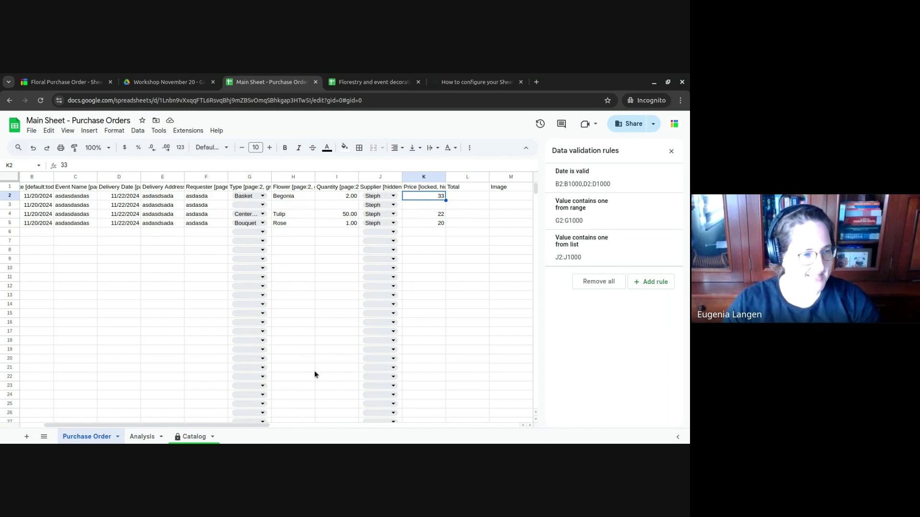
- Review the Catalog sheet's Basket flowers and their prices, such as Begonia at 33
left_click(192, 436)
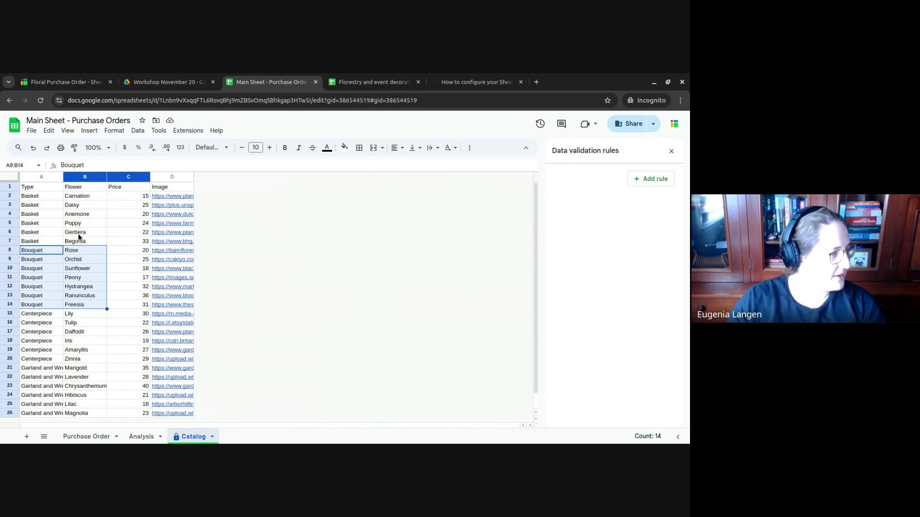
left_click(48, 195)
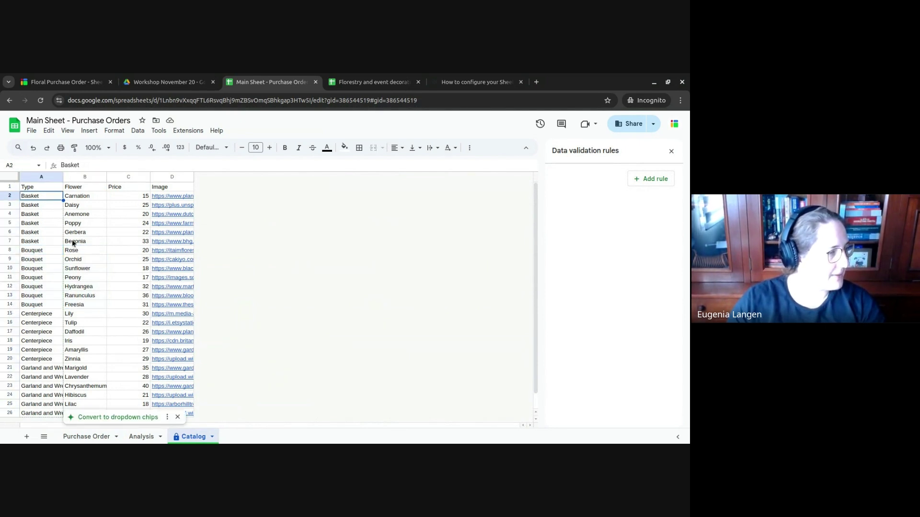
left_click(53, 242)
left_click(136, 242)
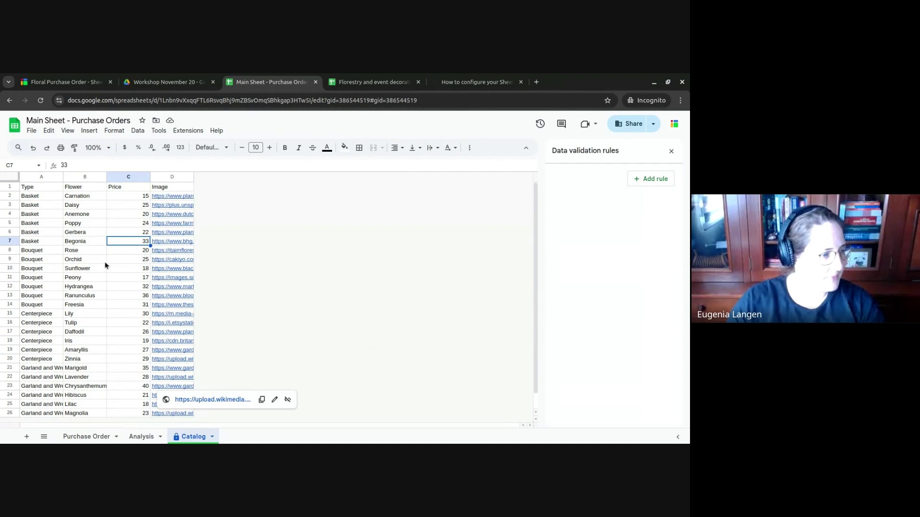
scroll(105, 263, "down", 1)
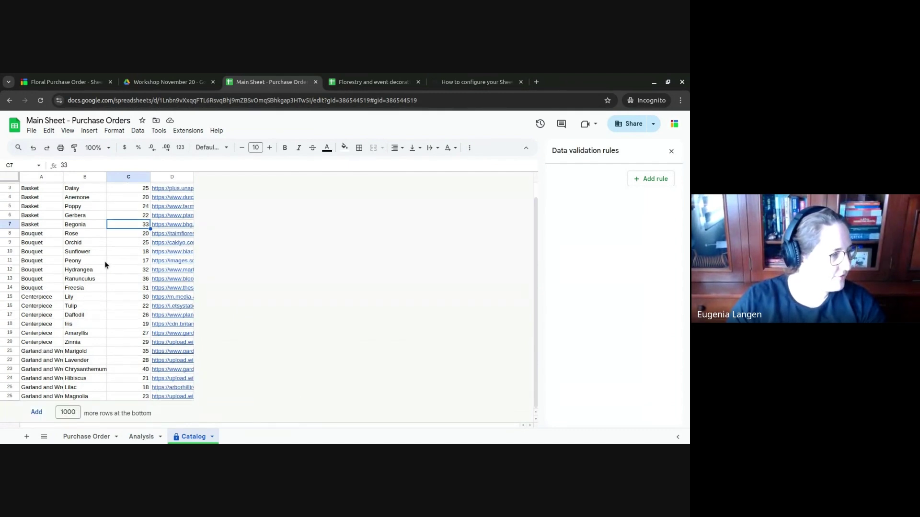
scroll(106, 266, "up", 1)
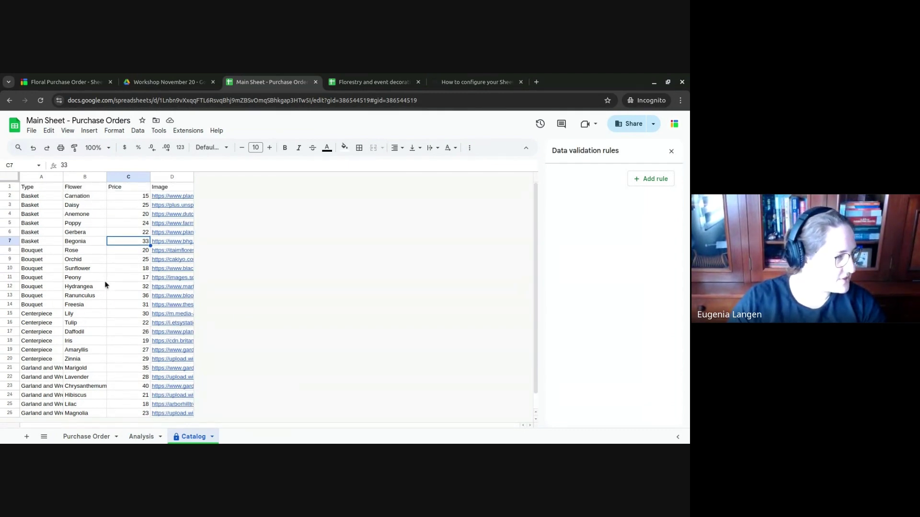
scroll(105, 297, "down", 1)
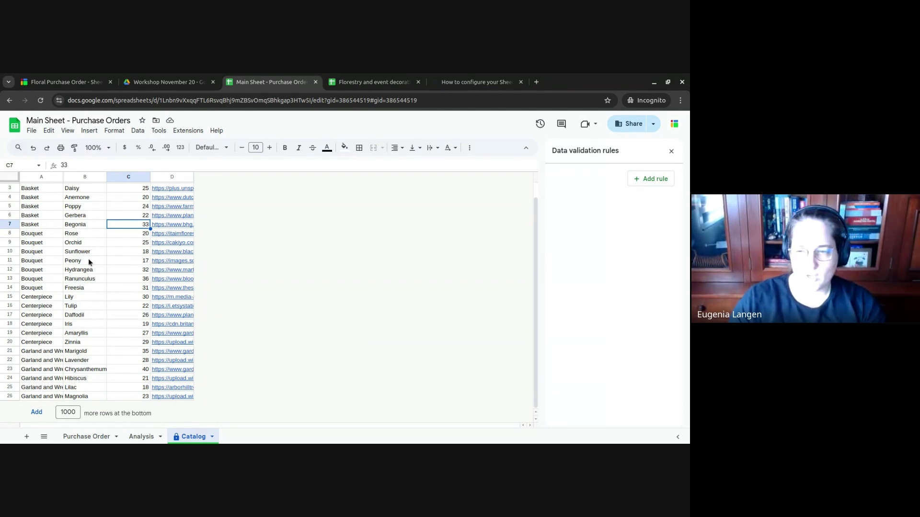
scroll(89, 262, "up", 1)
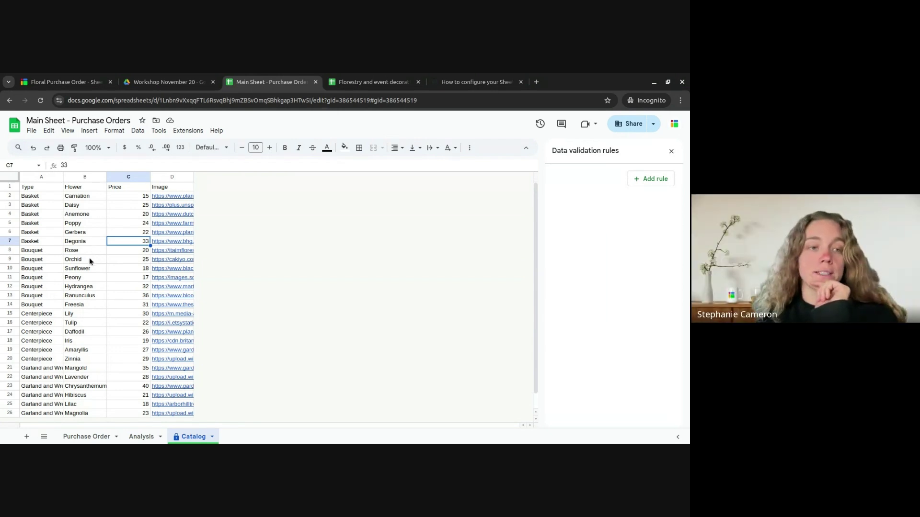
scroll(89, 258, "down", 1)
scroll(89, 258, "up", 1)
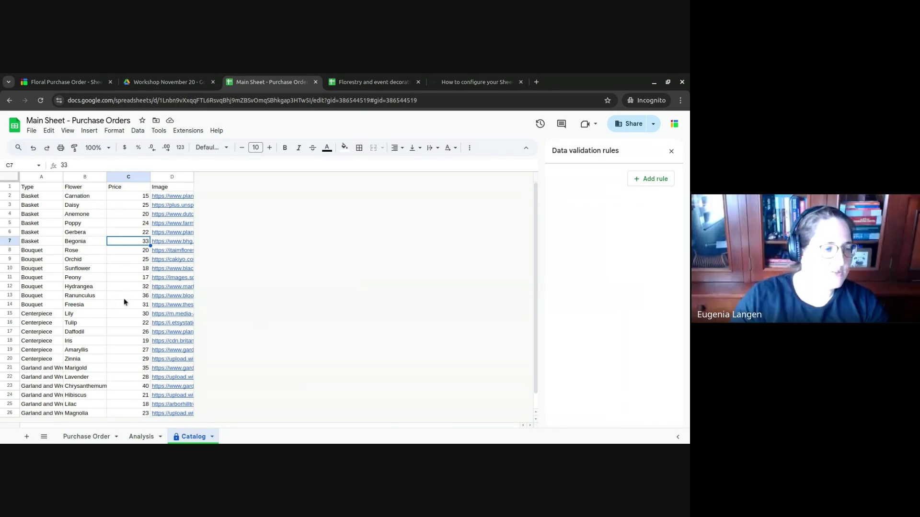
left_click_drag(79, 198, 86, 359)
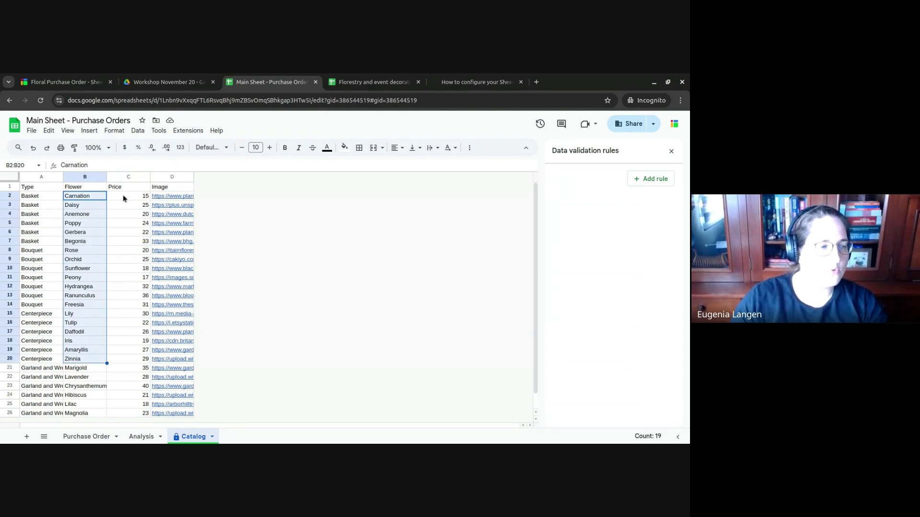
left_click_drag(122, 195, 132, 293)
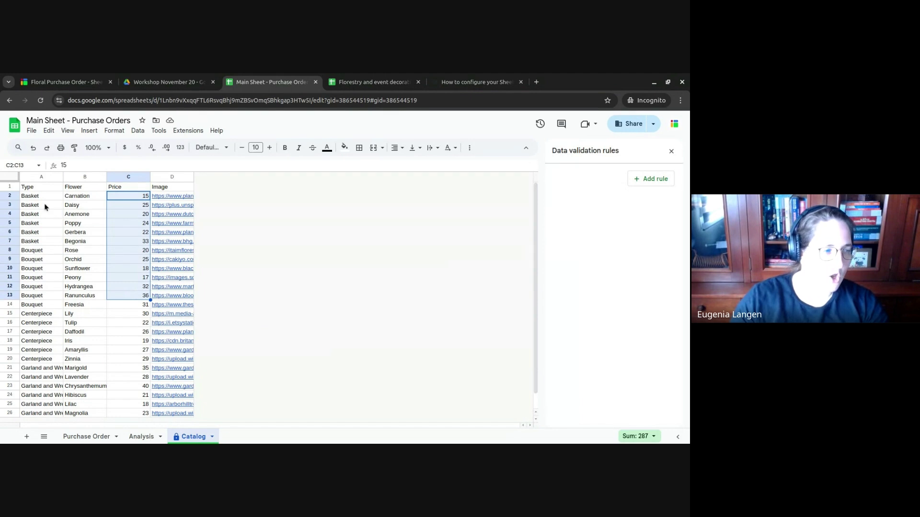
left_click_drag(45, 198, 91, 266)
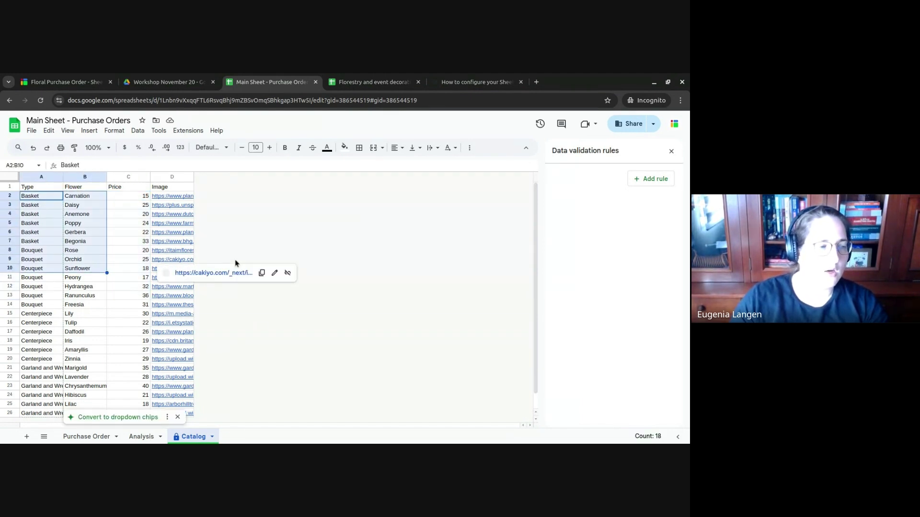
left_click(50, 223)
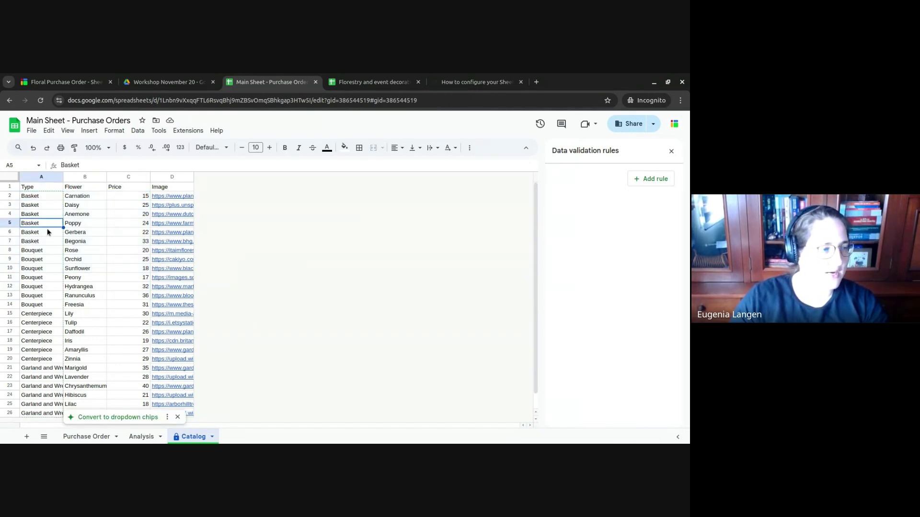
left_click_drag(46, 242, 87, 199)
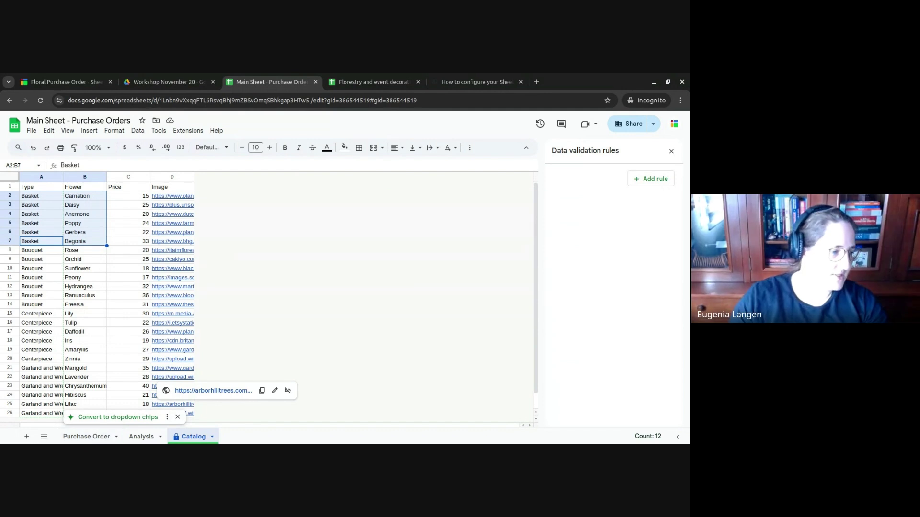
- Enter ={"Total [hidden, locked, page:3]";ARRAYFORMULA(IF(H2:H="","",I2:I*K2:K))} in Purchase Order cell L1
left_click(86, 436)
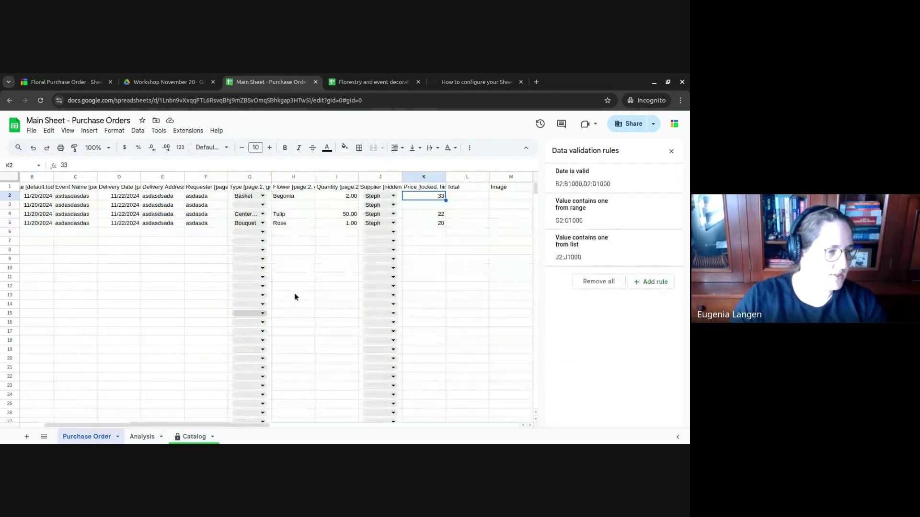
left_click(456, 198)
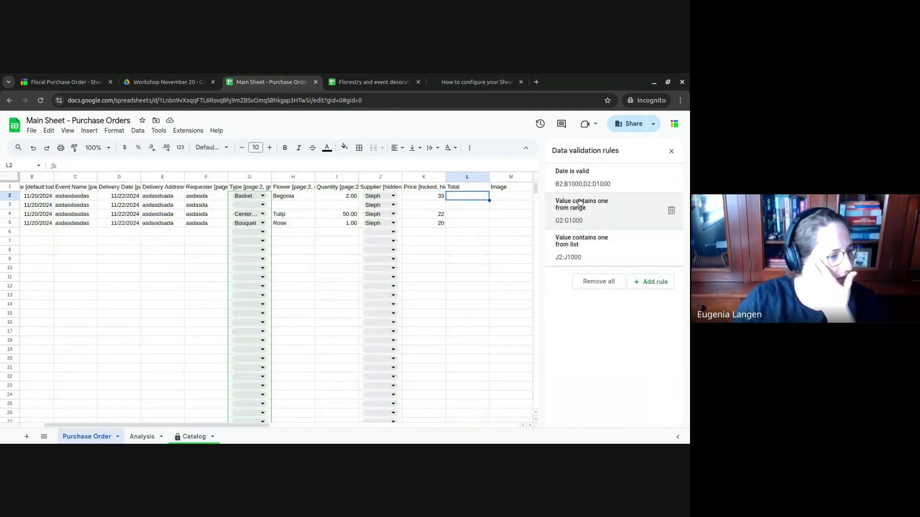
left_click(454, 187)
double_click(454, 187)
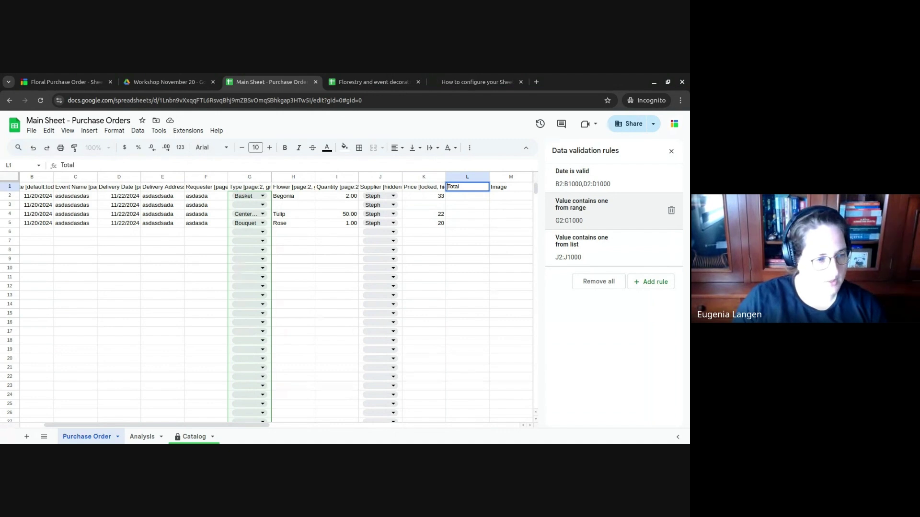
type("=")
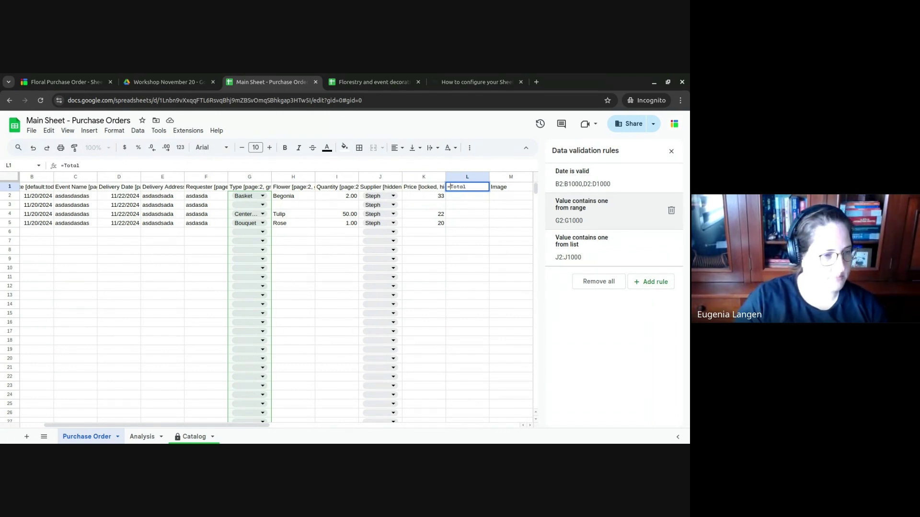
type("{\"Total")
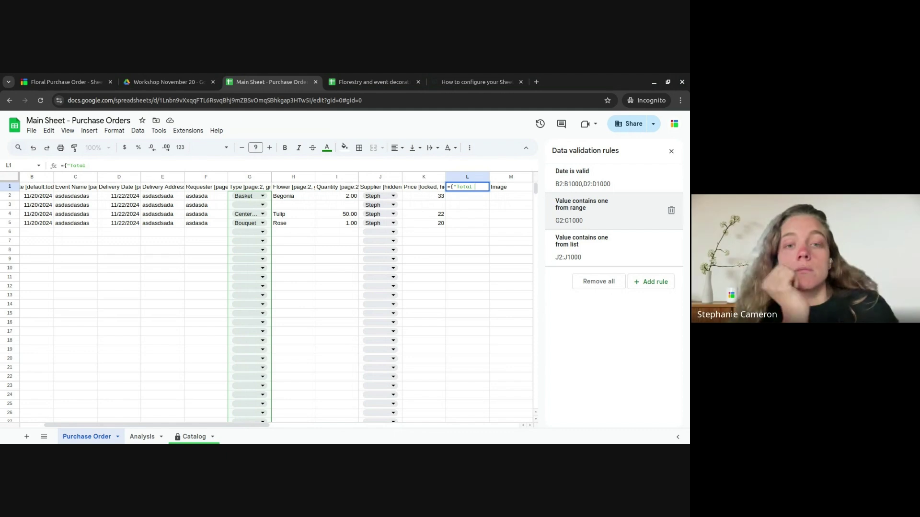
type(" [di")
key("BackSpace")
key("BackSpace")
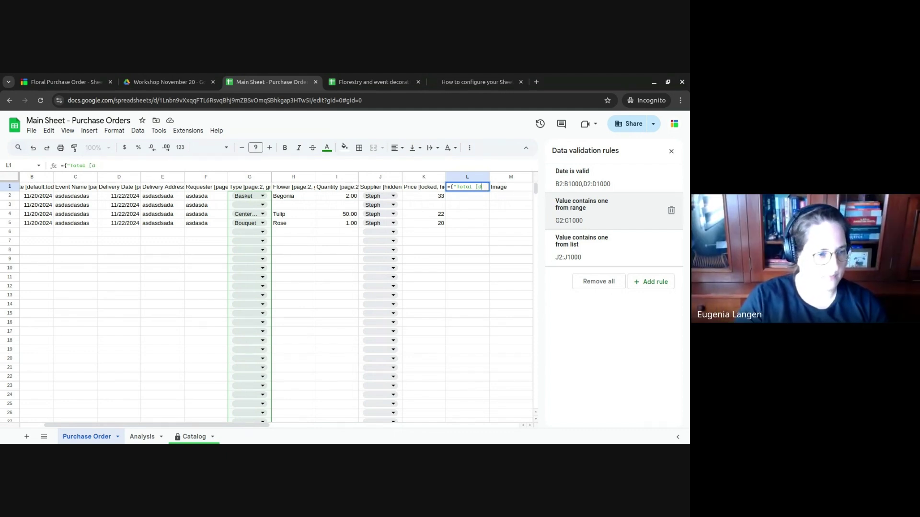
type("idden, lock")
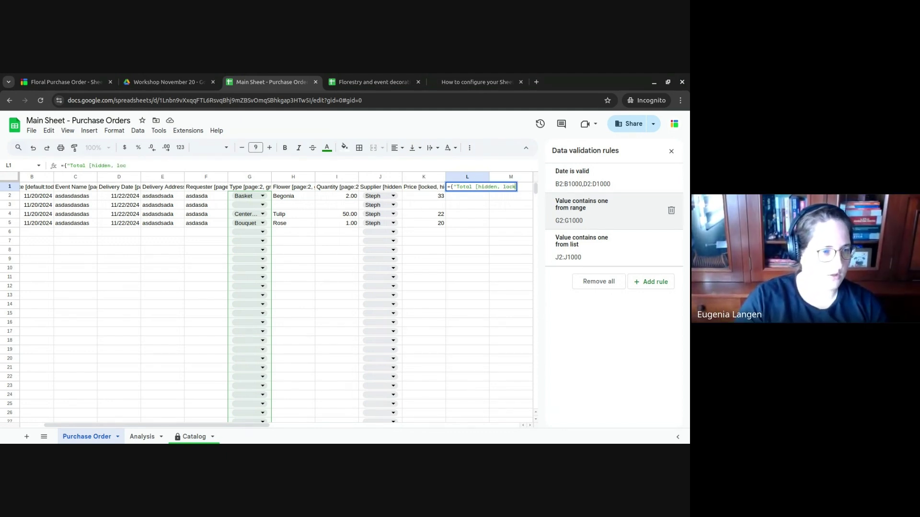
type("ed, page:3")
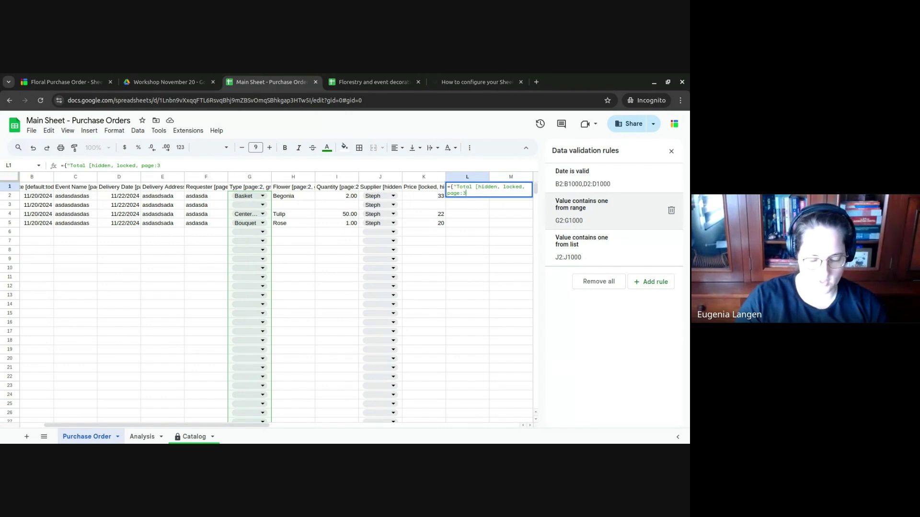
type("]")
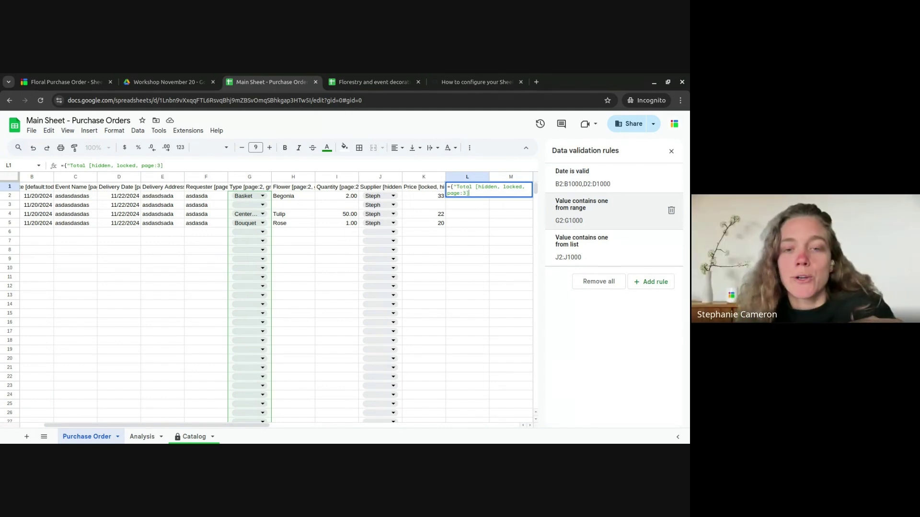
type("\";")
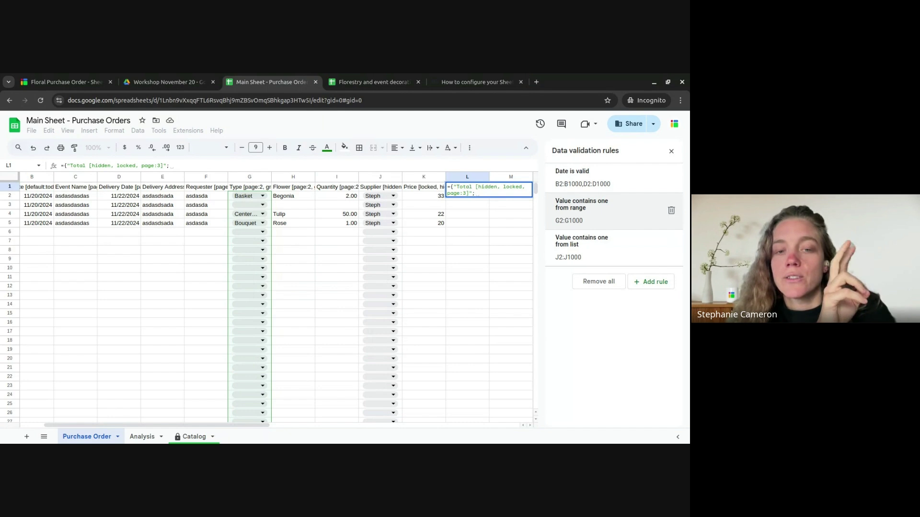
type("ARRA")
key("Tab")
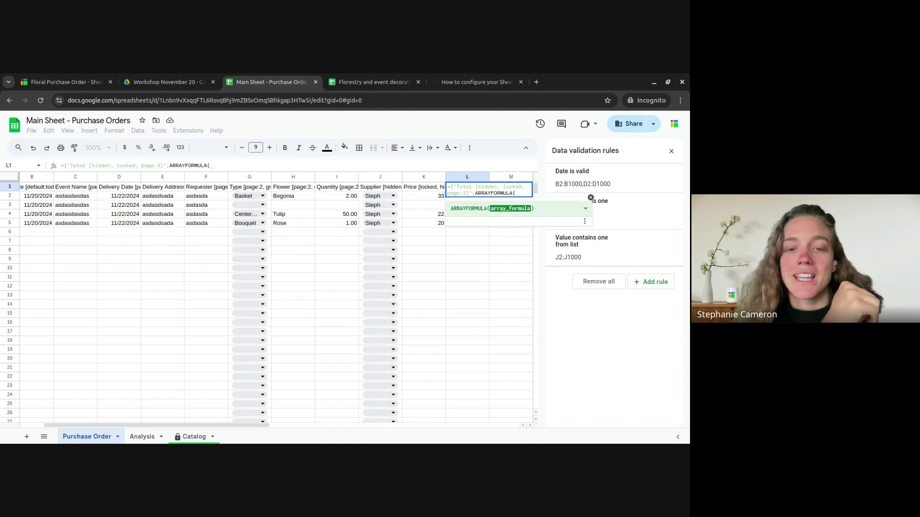
type("IF9H")
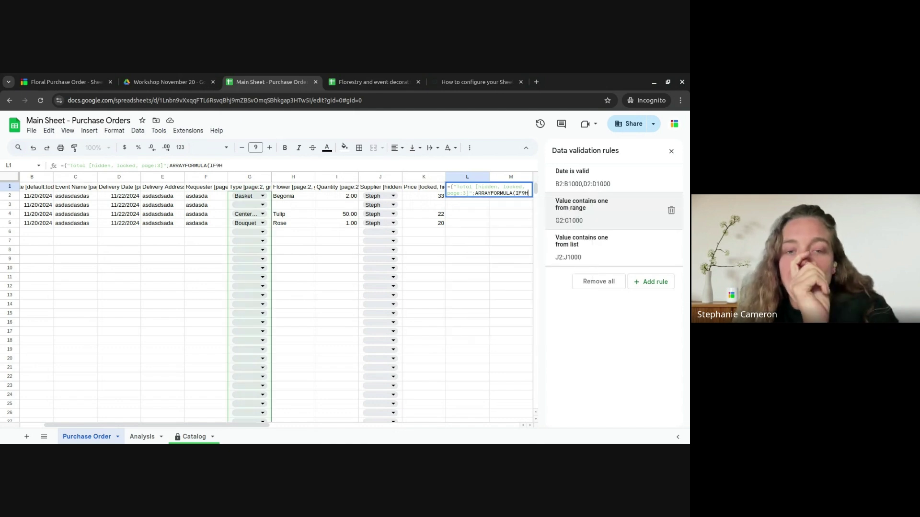
type("2:H=")
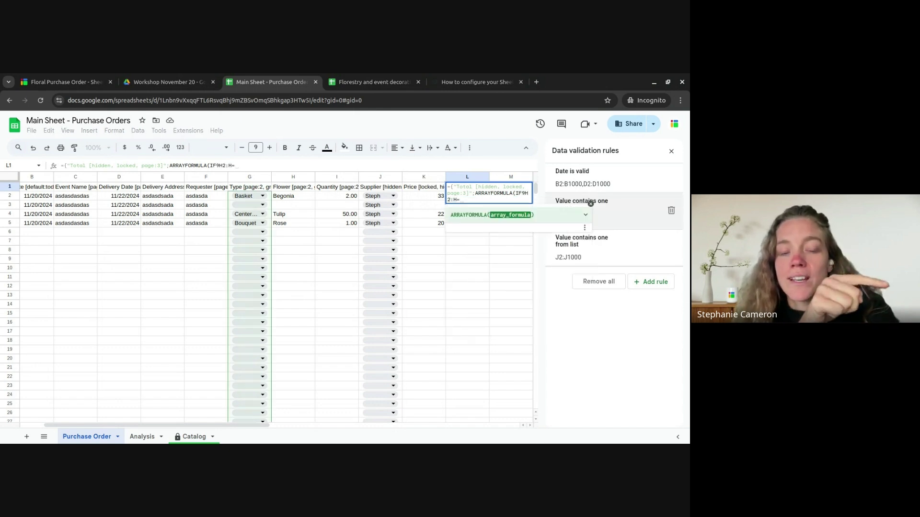
key("BackSpace")
key("BackSpace")
key("BackSpace")
key("BackSpace")
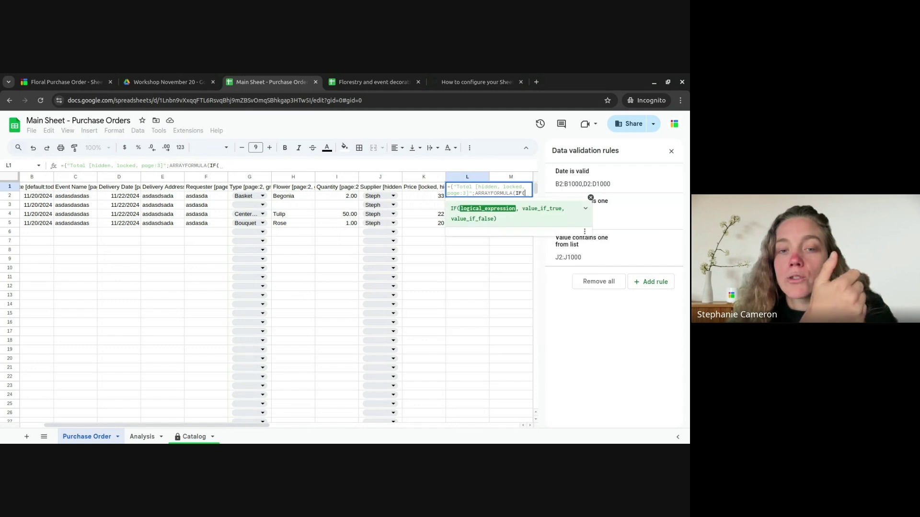
type("(H2:H")
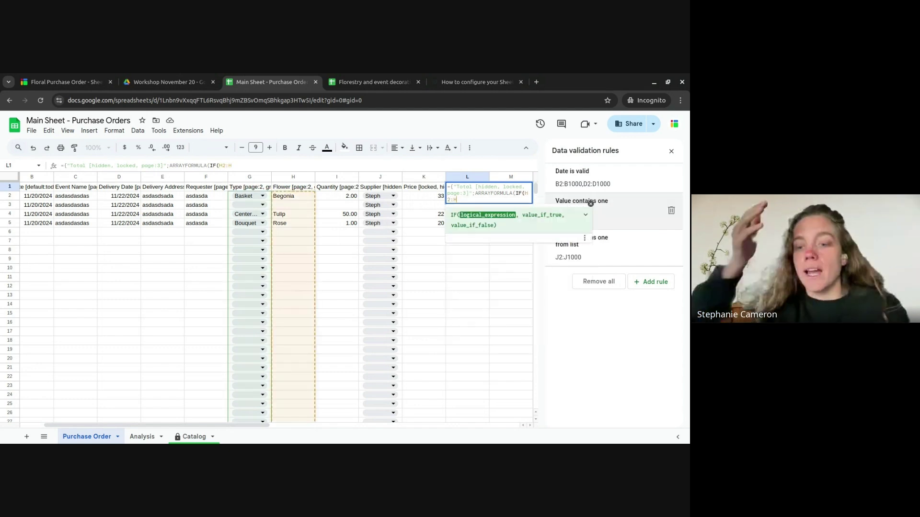
type("=\"\",\"\",")
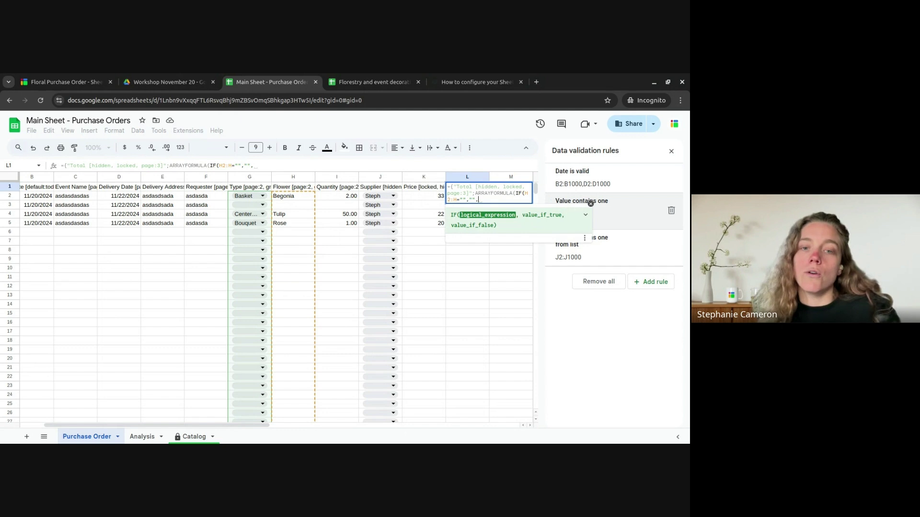
type("I2:I")
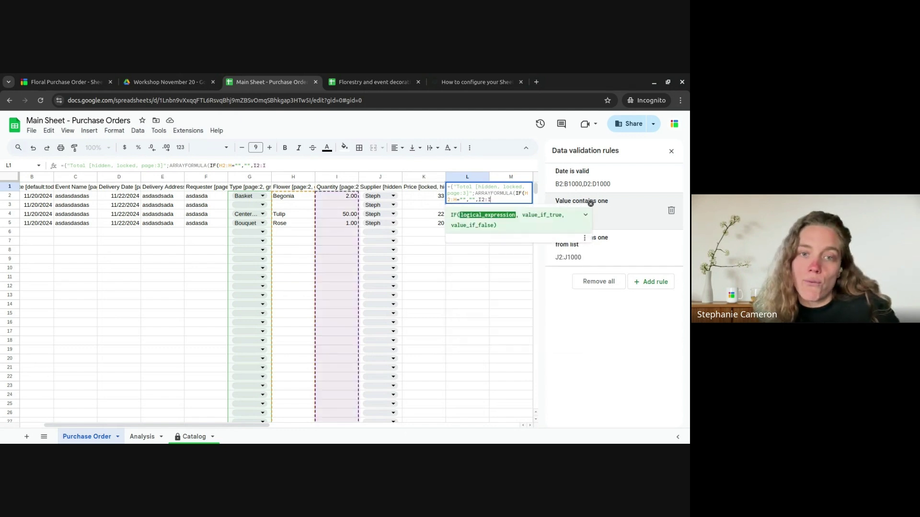
type("*K")
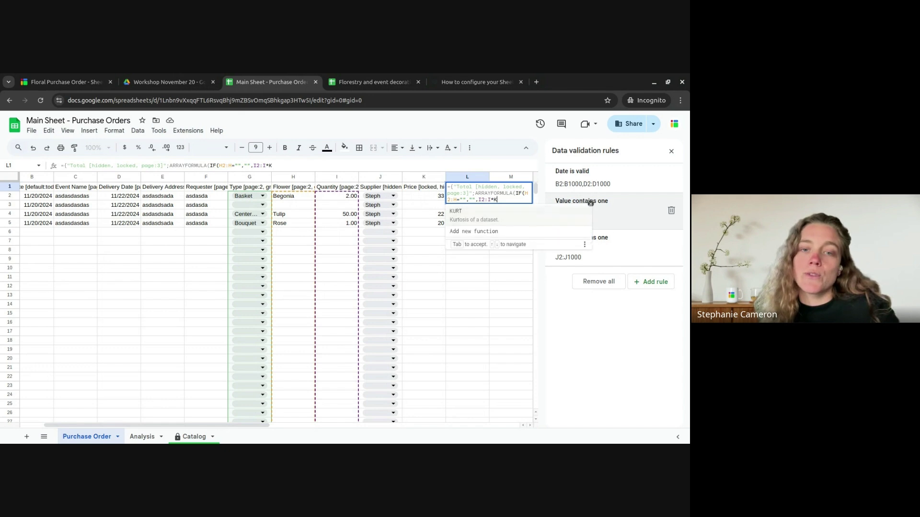
type("2:K")
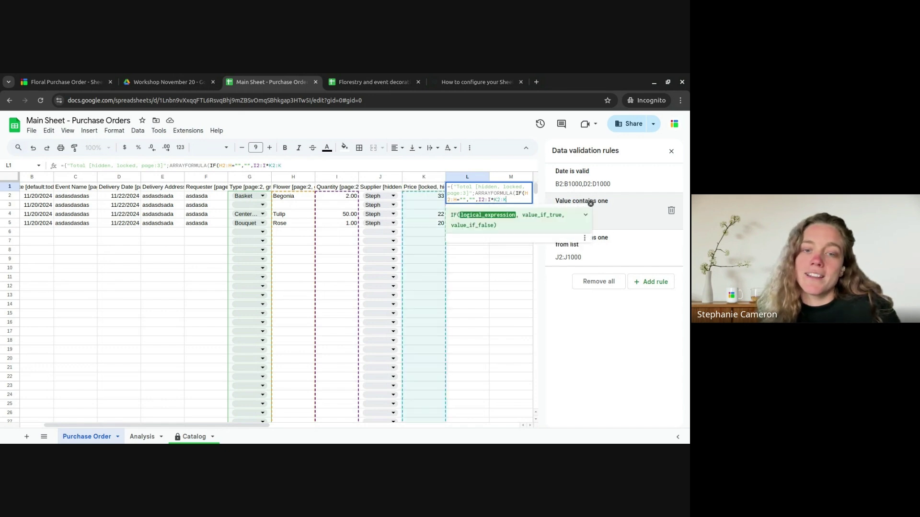
type("))}")
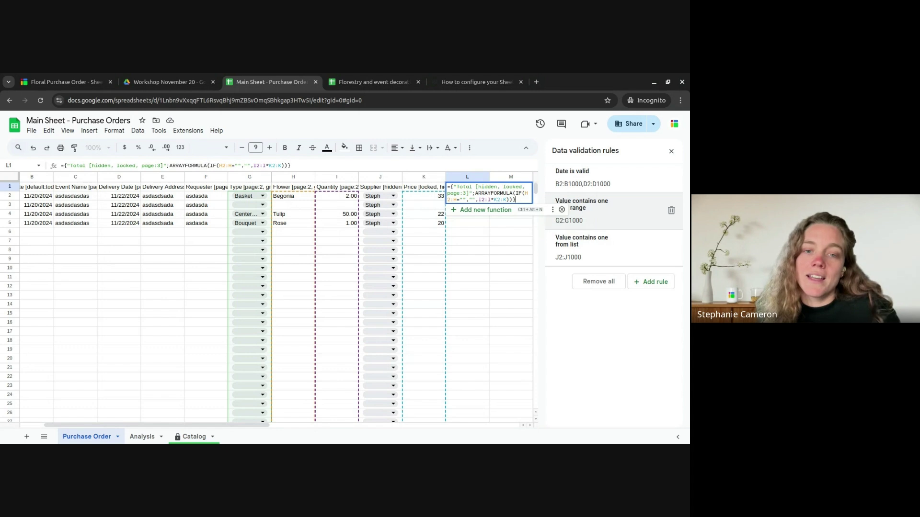
key("Return")
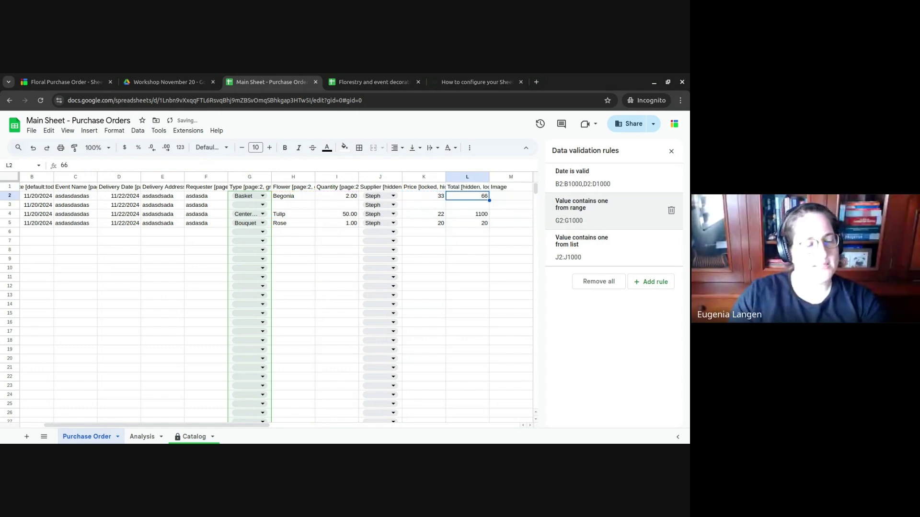
left_click(452, 189)
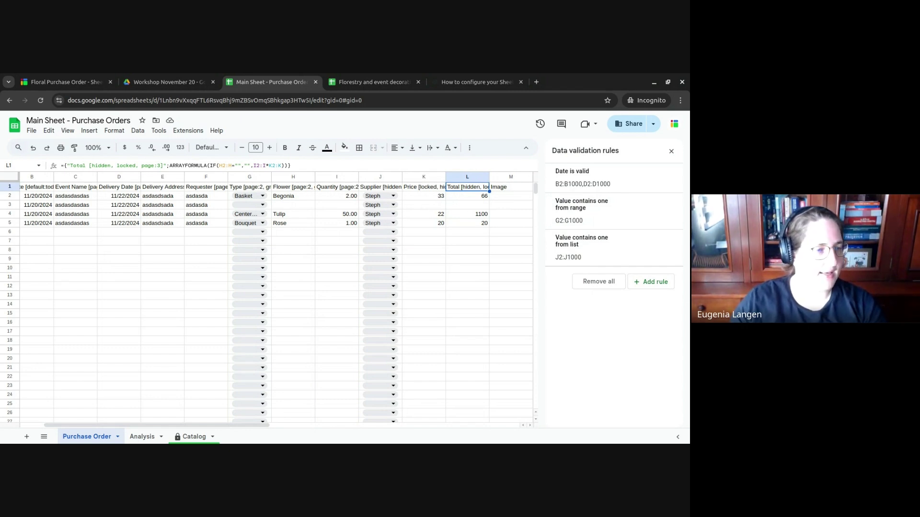
key("Right")
key("Right")
key("Left")
key("Left")
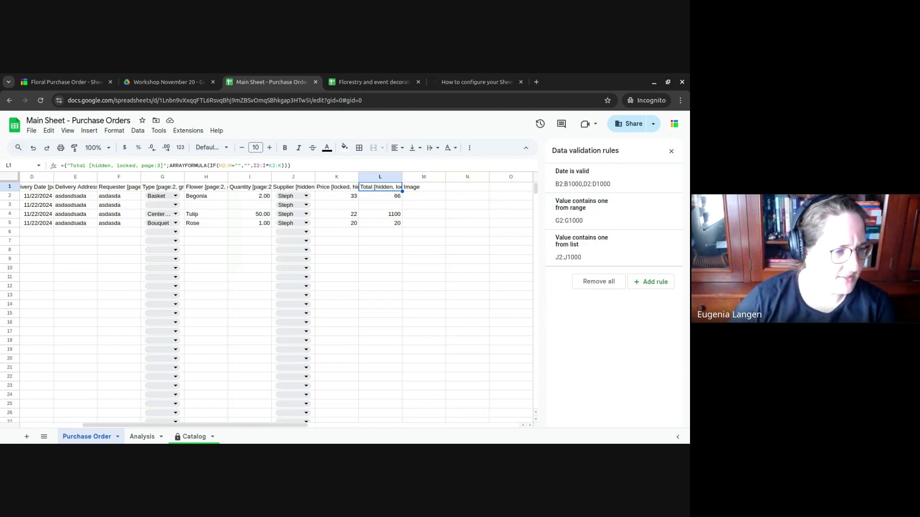
key("Right")
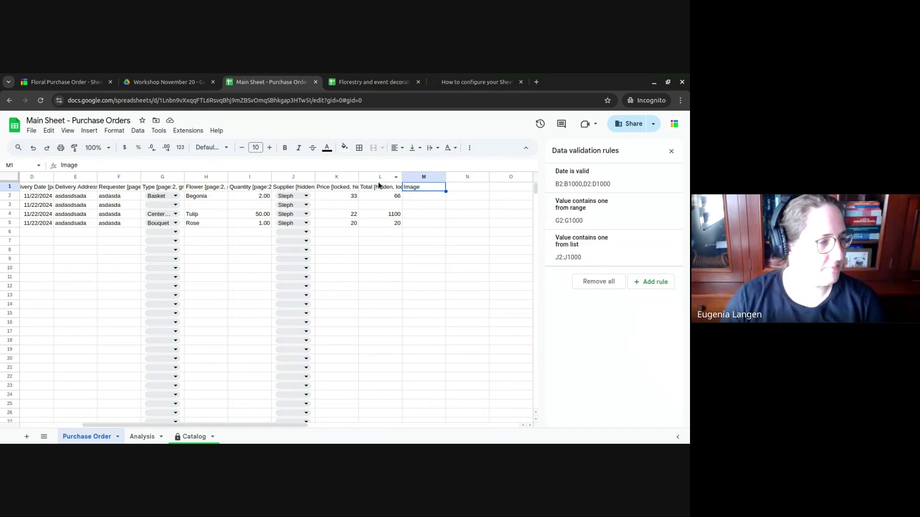
left_click(346, 188)
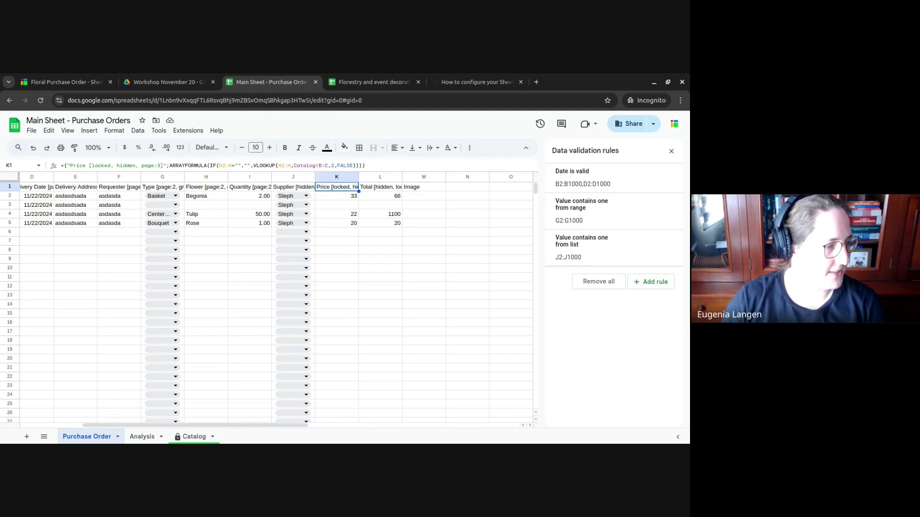
left_click(194, 436)
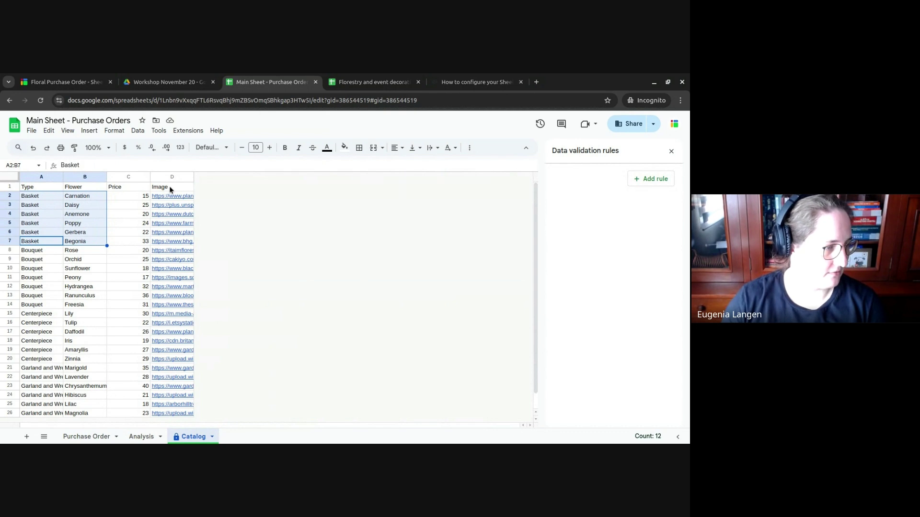
left_click(93, 437)
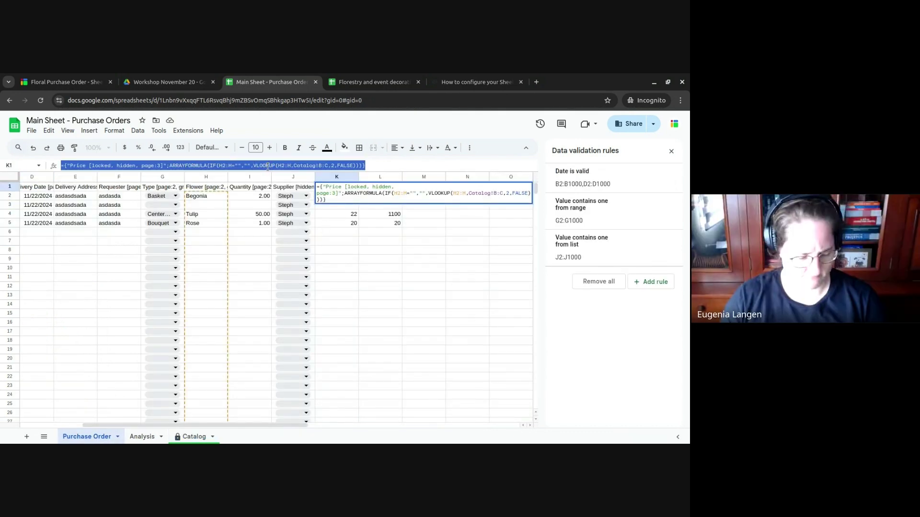
key("Right")
key("Right")
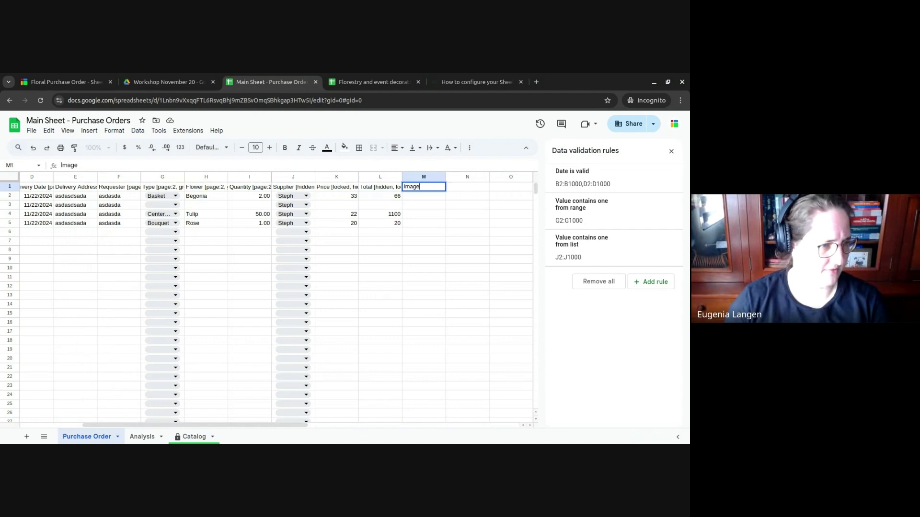
- Paste the lookup formula into M1, retitled Image, using Catalog!B:D and column index 3
key("Return")
key("ctrl+a")
type("={\"Price [locked, hidden, page:3]\";ARRAYFORMULA(IF(H2:H=\"\",\"\",VLOOKUP(H2:H,Catalog!B:C,2,FALSE)))}")
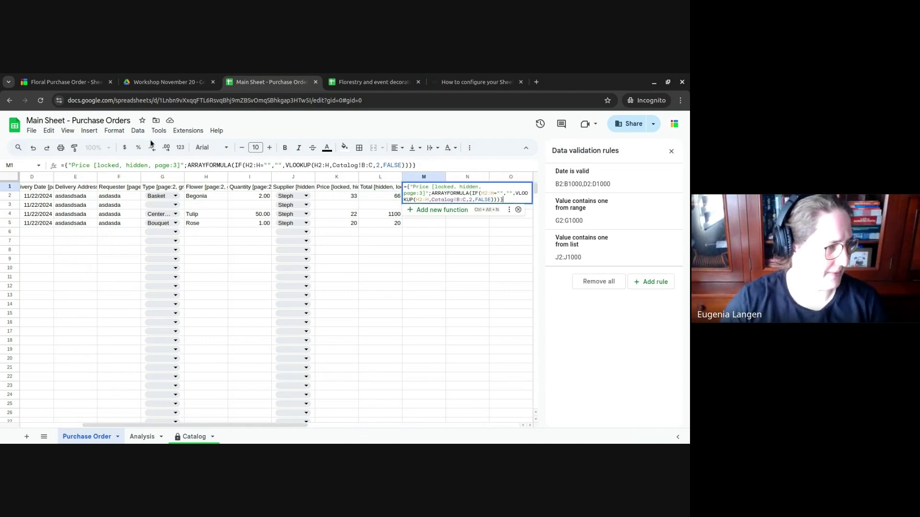
left_click(86, 166)
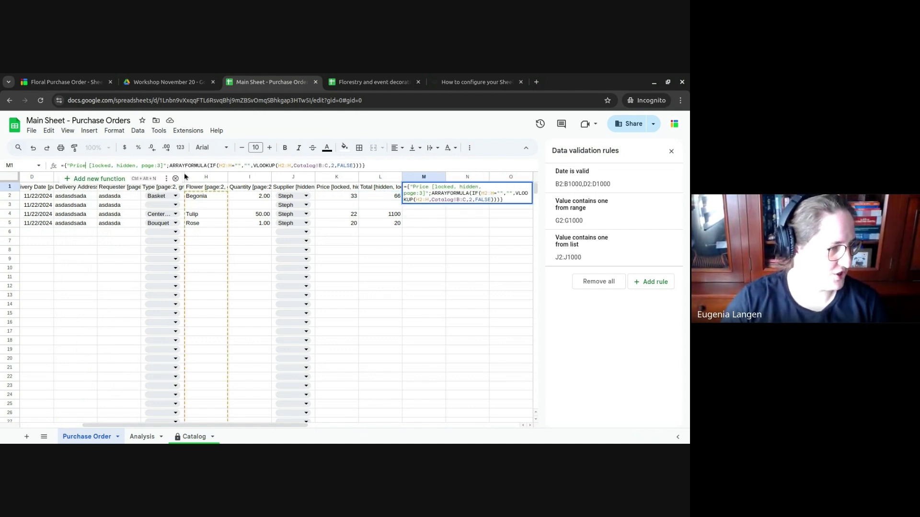
key("BackSpace")
key("BackSpace")
key("BackSpace")
key("BackSpace")
key("BackSpace")
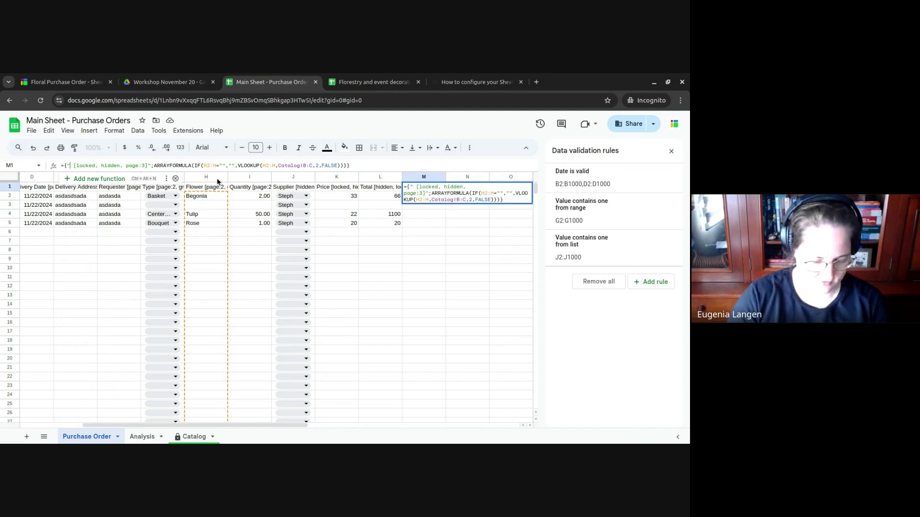
type("Image")
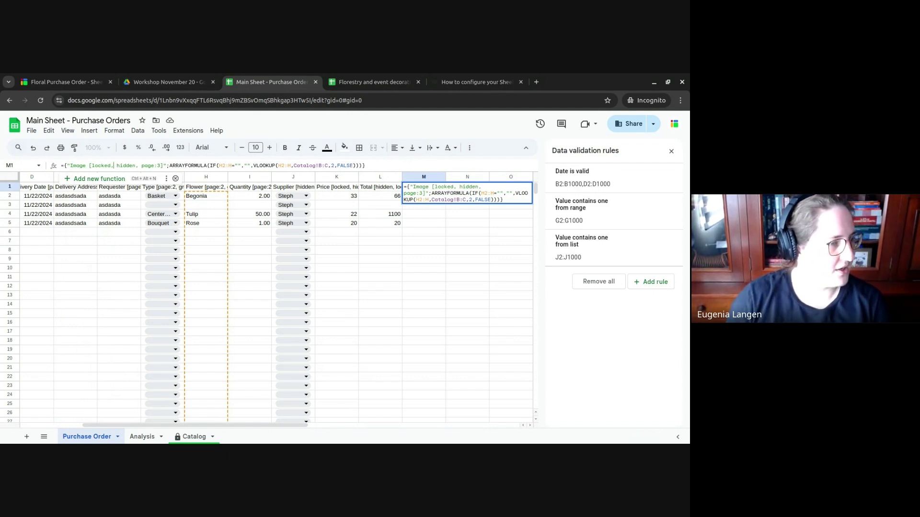
key("Right")
key("Right")
key("Right")
key("Right")
key("Right")
key("Right")
key("Right")
key("Right")
key("Right")
key("Right")
key("Right")
key("Right")
key("Right")
key("Right")
key("Right")
key("Right")
key("Right")
key("Right")
key("Right")
key("Right")
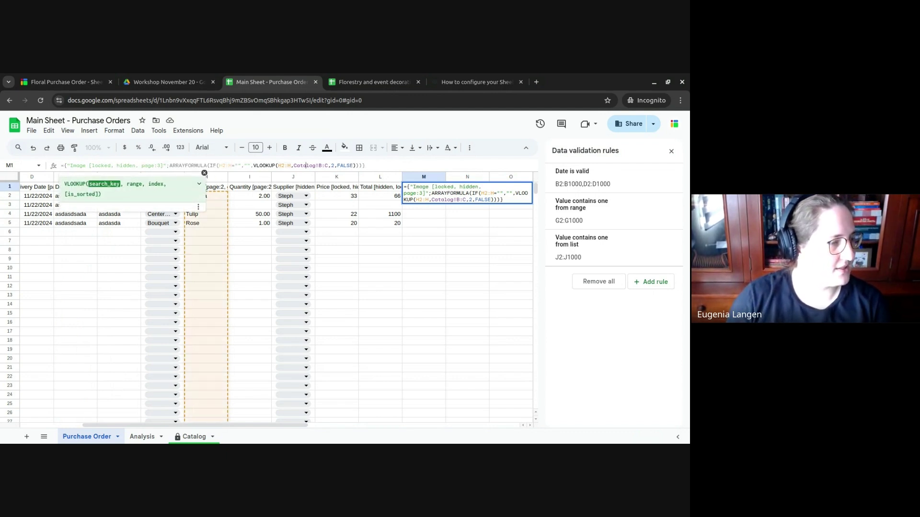
key("BackSpace")
key("BackSpace")
type("D,")
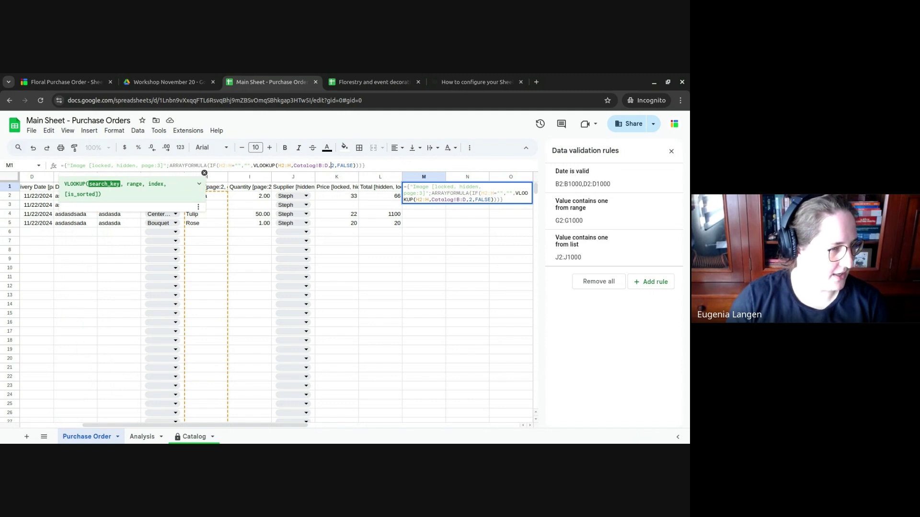
key("Delete")
type("3")
key("Return")
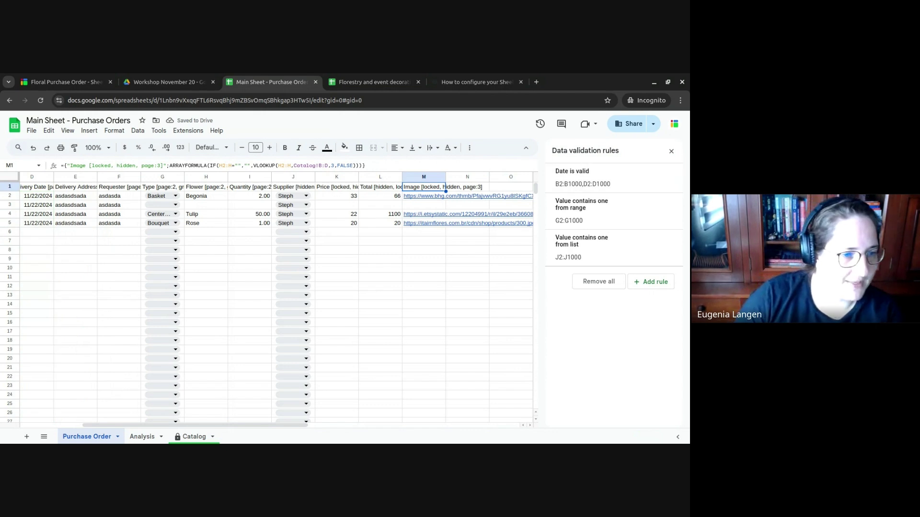
- Close the data validation panel and return to the Sheetgo workflow page
left_click(669, 152)
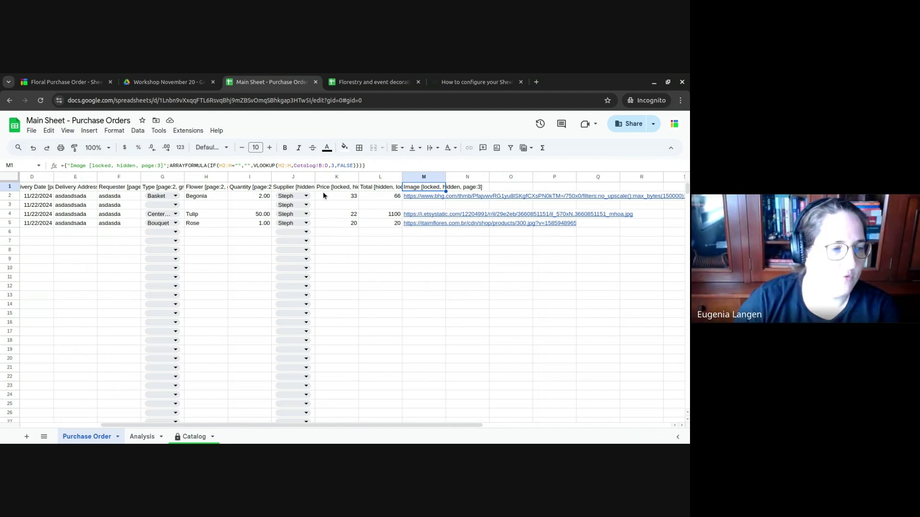
left_click_drag(334, 200, 339, 199)
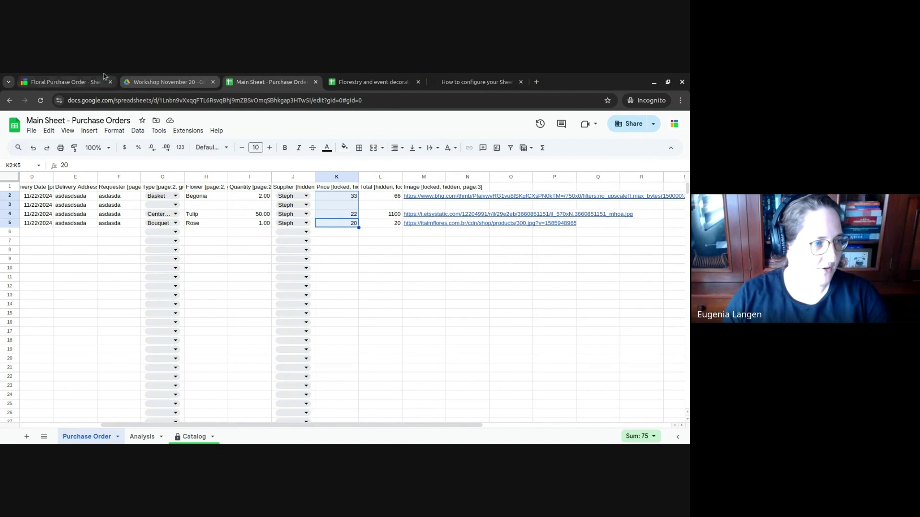
left_click(65, 82)
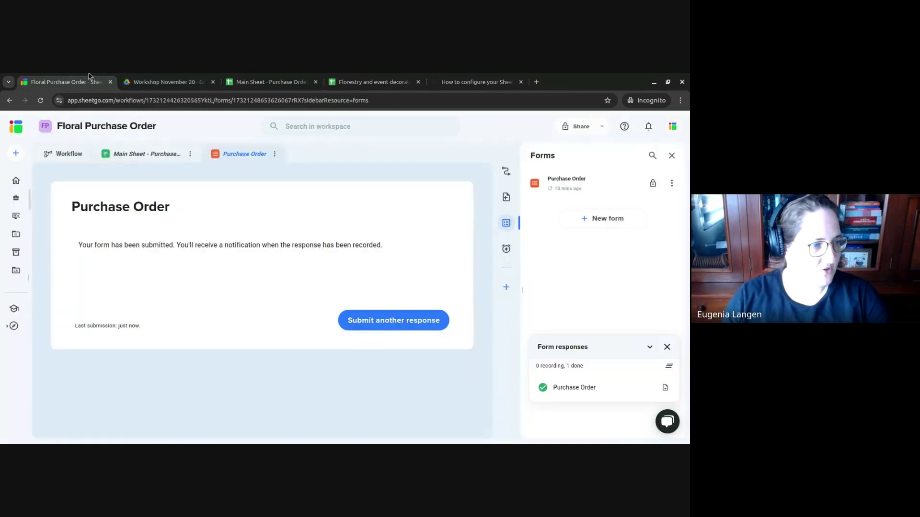
- Start a new automation from the workflow's automations list
left_click(65, 157)
left_click_drag(146, 355, 207, 374)
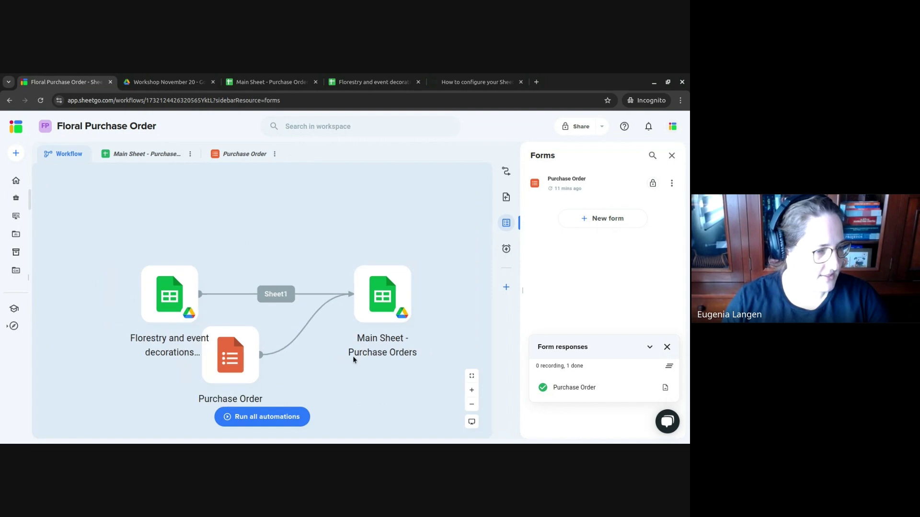
left_click(507, 172)
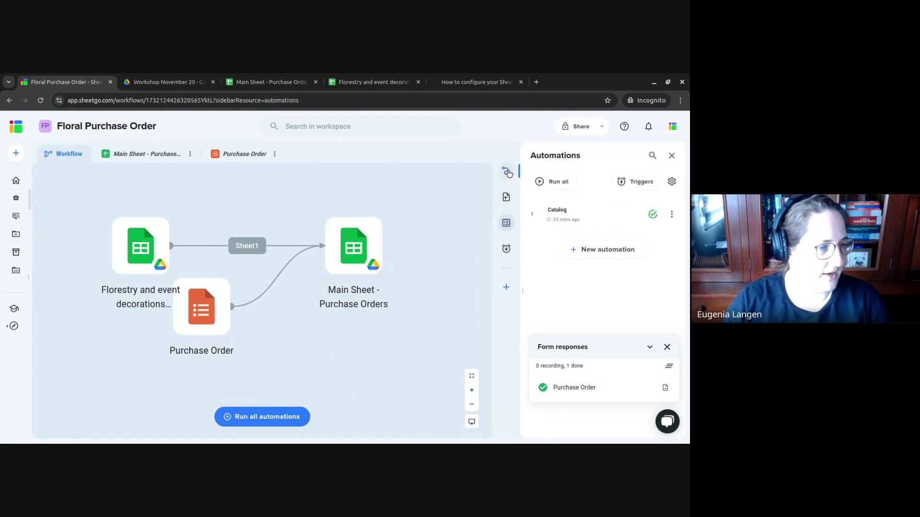
left_click(604, 250)
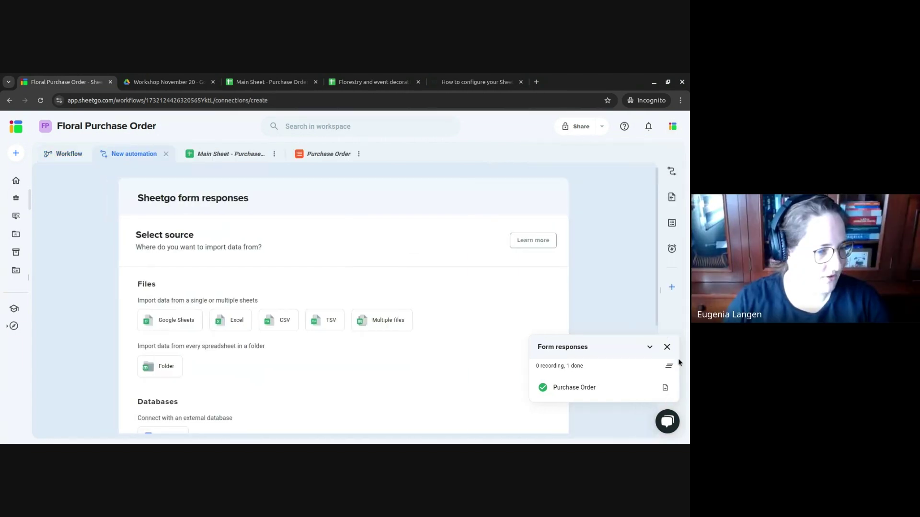
left_click(667, 347)
scroll(372, 253, "down", 2)
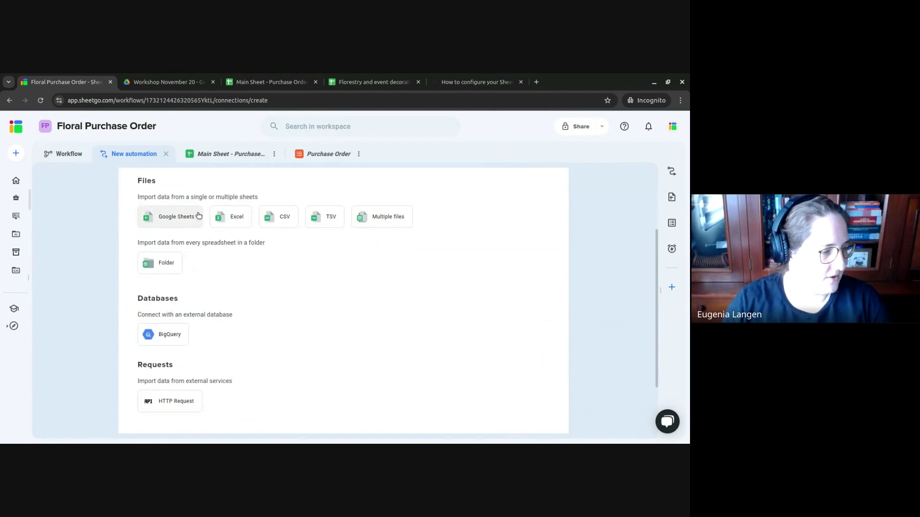
- Pick Google Sheets and the Main Sheet - Purchase Orders file as the source, checking that spreadsheet
left_click(199, 215)
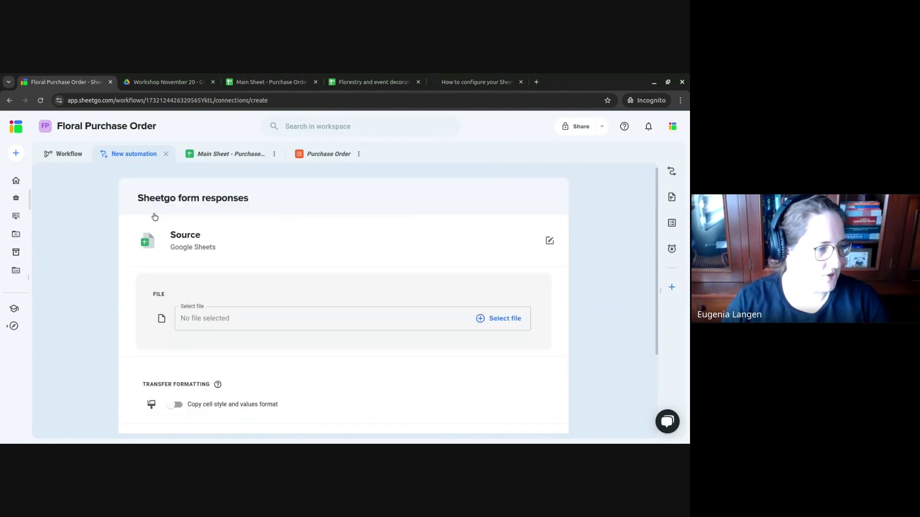
left_click(503, 319)
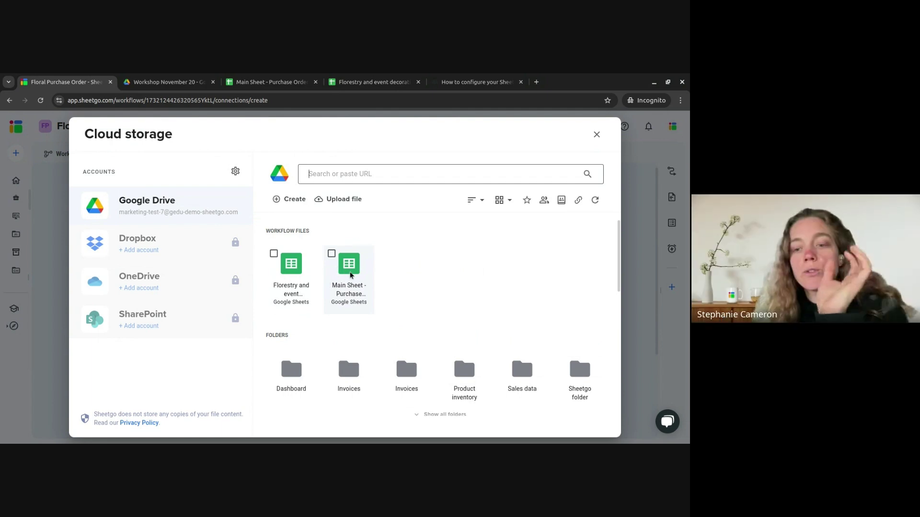
left_click(329, 285)
scroll(383, 285, "down", 1)
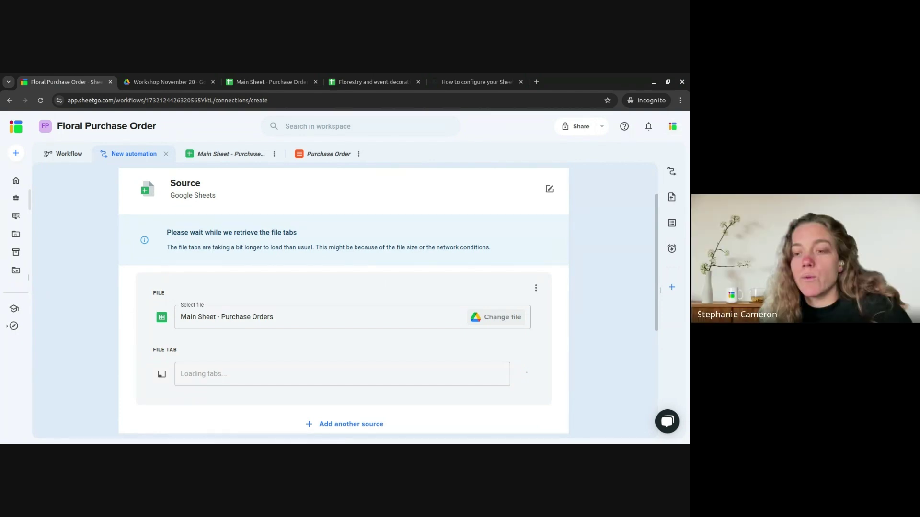
scroll(437, 271, "down", 2)
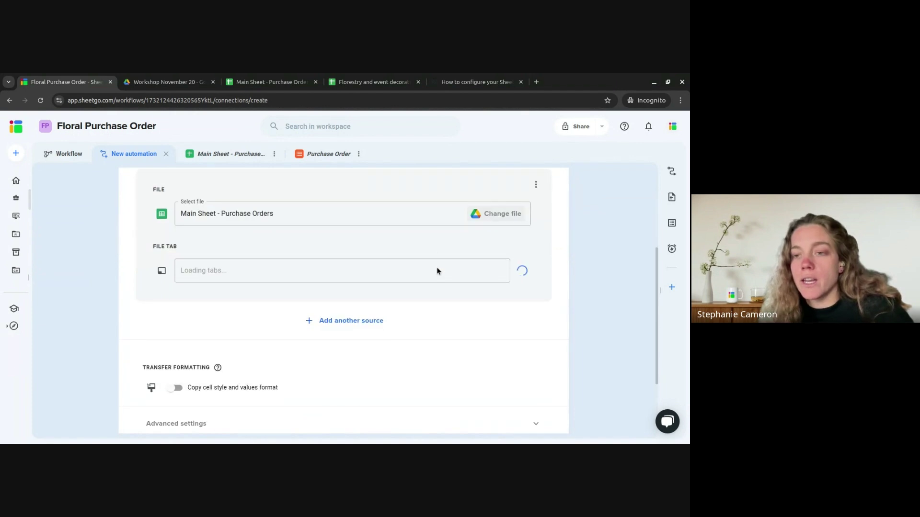
scroll(437, 271, "up", 3)
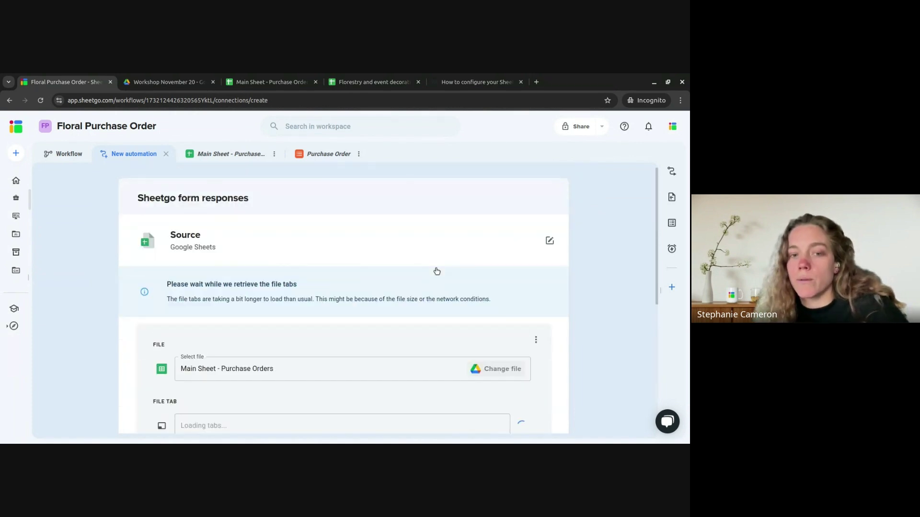
scroll(371, 324, "down", 5)
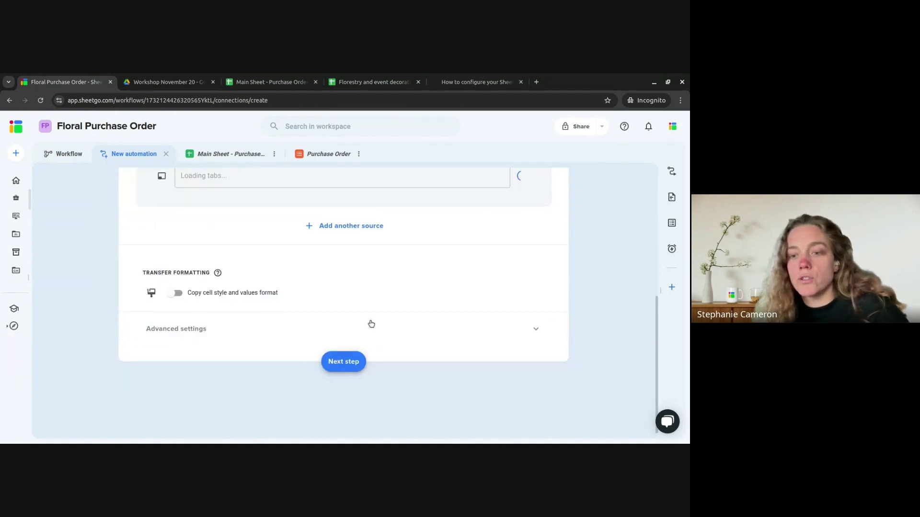
scroll(371, 324, "up", 3)
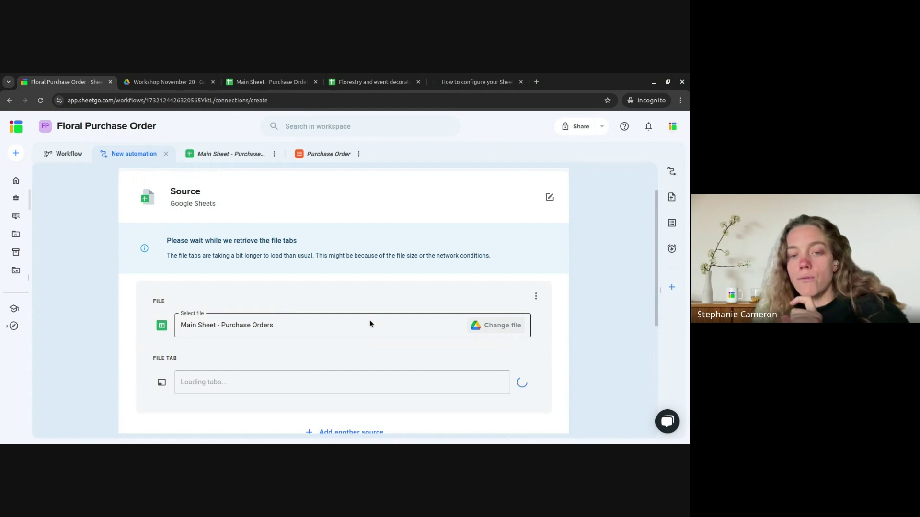
scroll(370, 320, "down", 2)
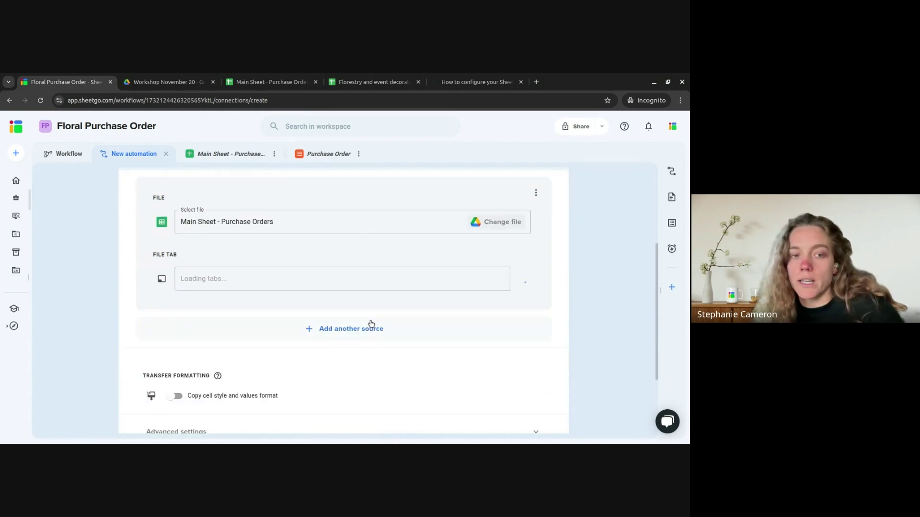
left_click(271, 82)
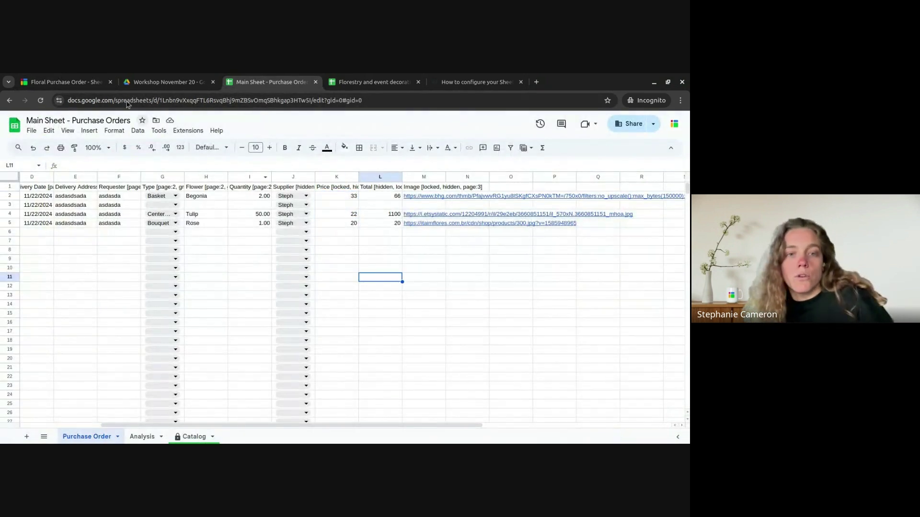
left_click(65, 82)
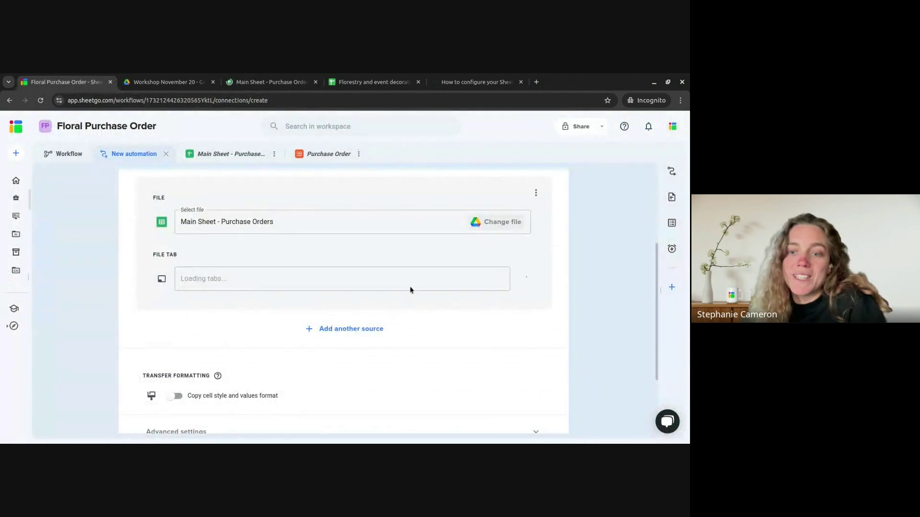
- Reselect Google Sheets with Main Sheet - Purchase Orders, using its Purchase Order tab
scroll(594, 197, "up", 3)
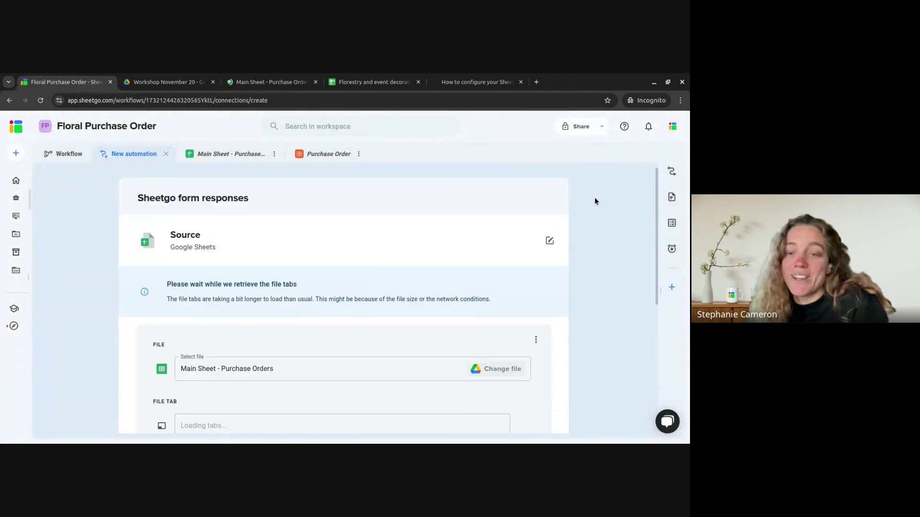
left_click(551, 239)
left_click(169, 321)
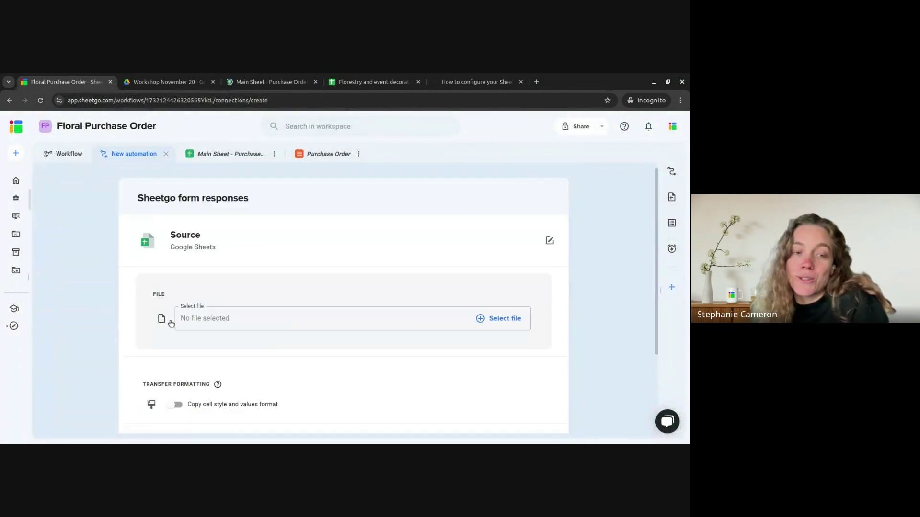
left_click(491, 318)
double_click(355, 271)
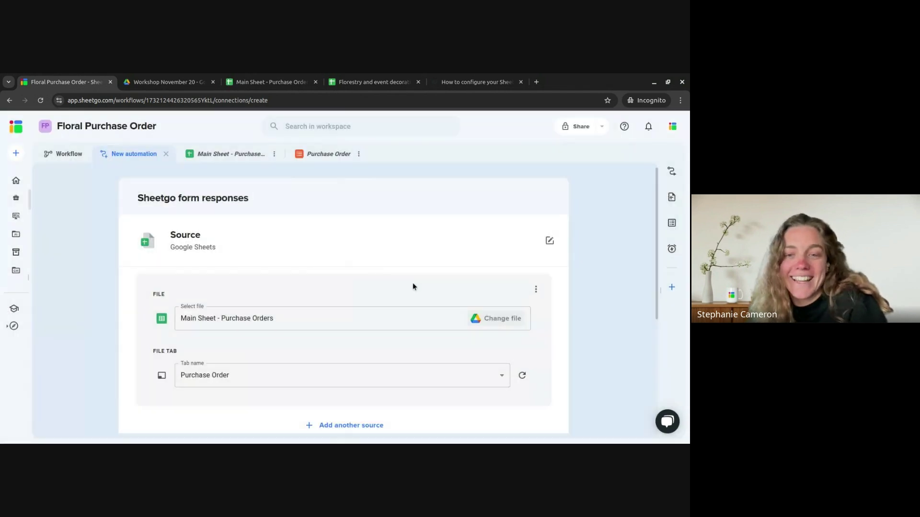
scroll(565, 333, "down", 3)
scroll(380, 298, "up", 3)
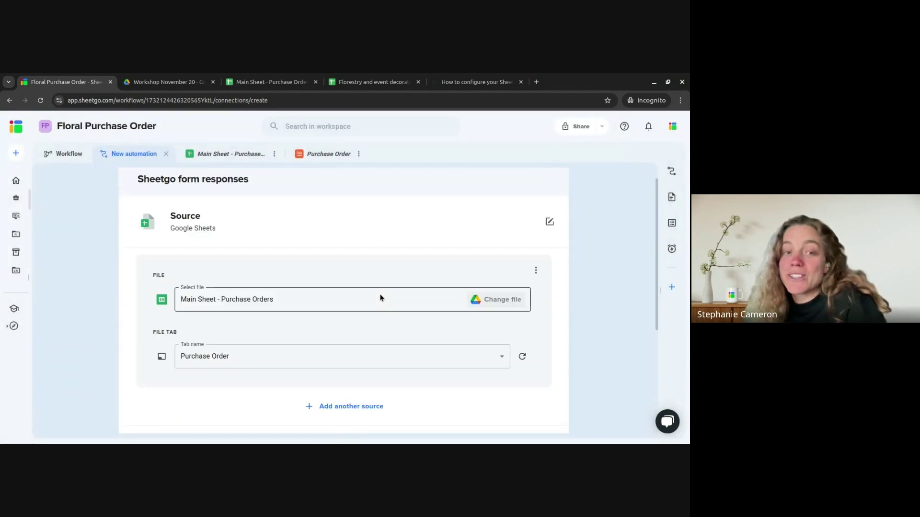
scroll(380, 298, "up", 1)
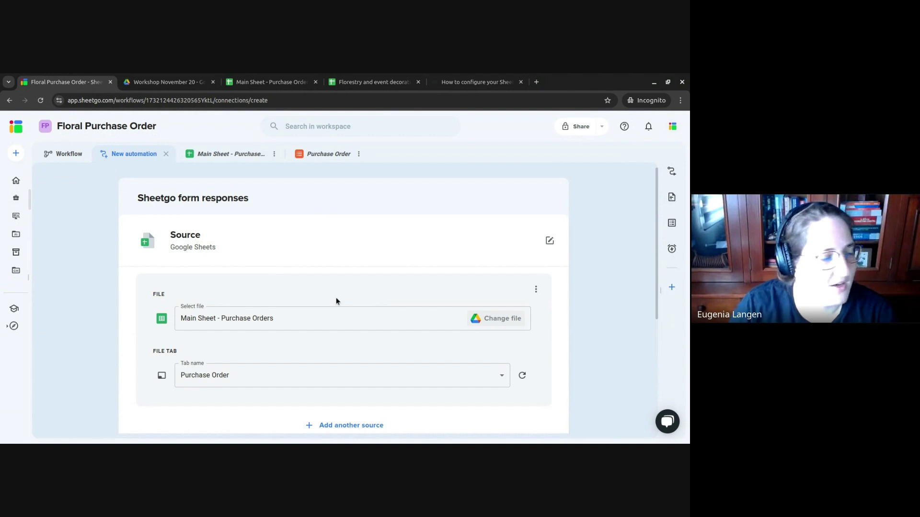
scroll(336, 301, "down", 5)
- Skip filters and transforms, and choose Documents generation as the automation's destination
left_click(353, 366)
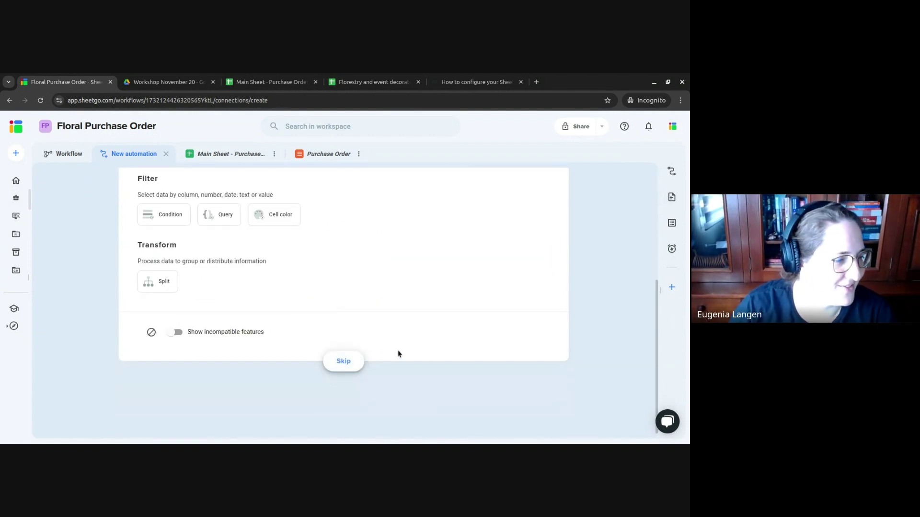
scroll(424, 358, "up", 3)
scroll(425, 358, "down", 4)
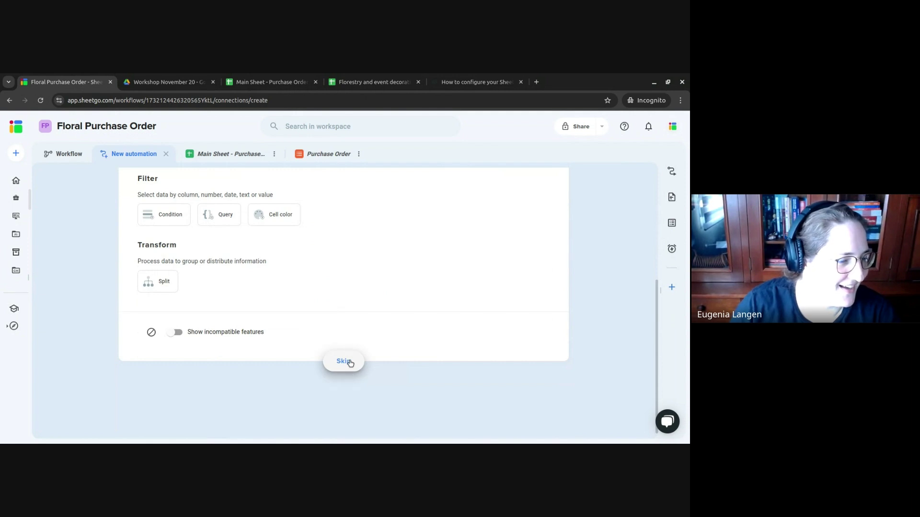
left_click(346, 363)
scroll(360, 286, "down", 3)
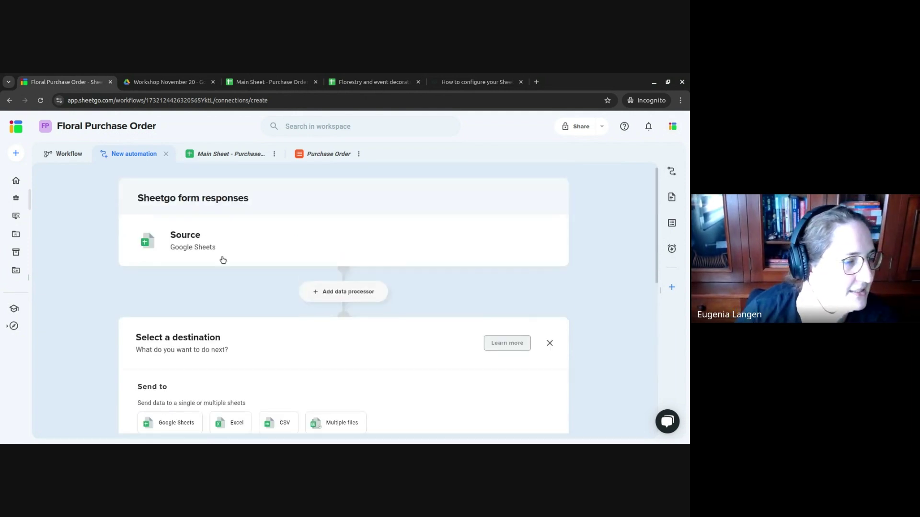
scroll(250, 255, "down", 5)
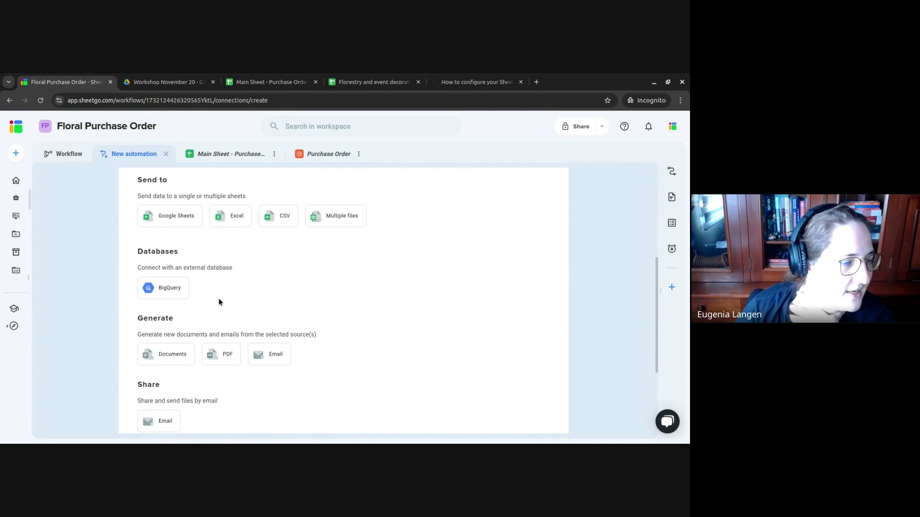
left_click(164, 357)
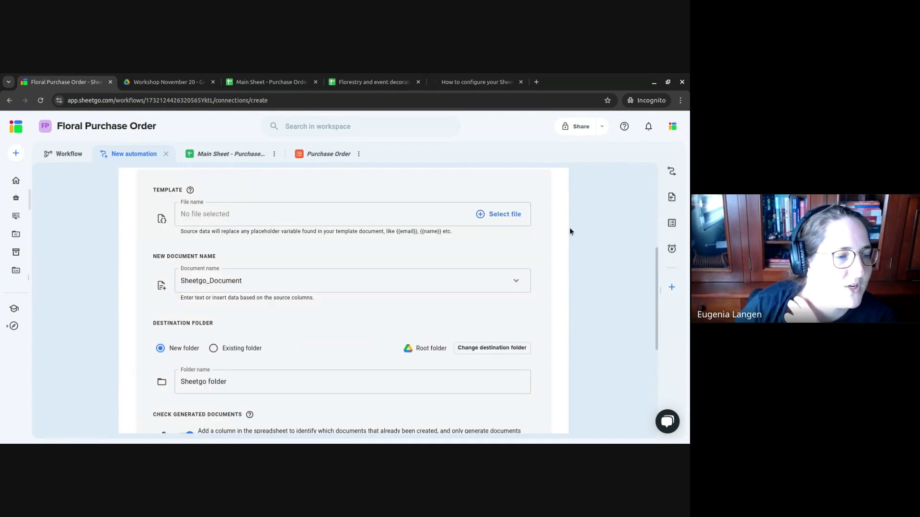
mouse_move(190, 192)
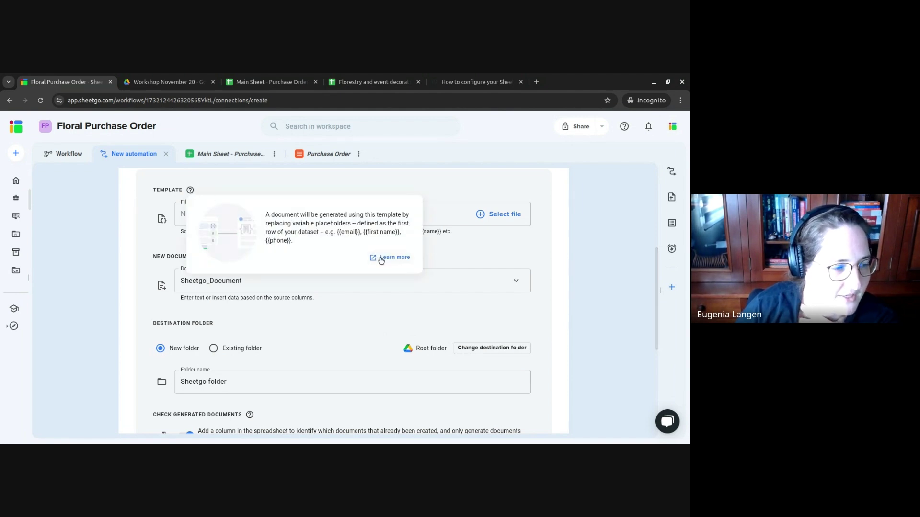
left_click(382, 260)
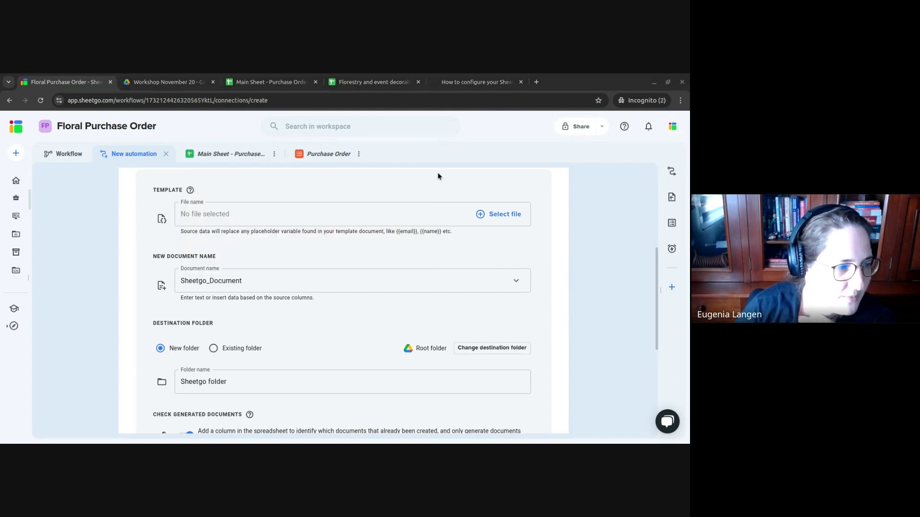
key("ctrl+w")
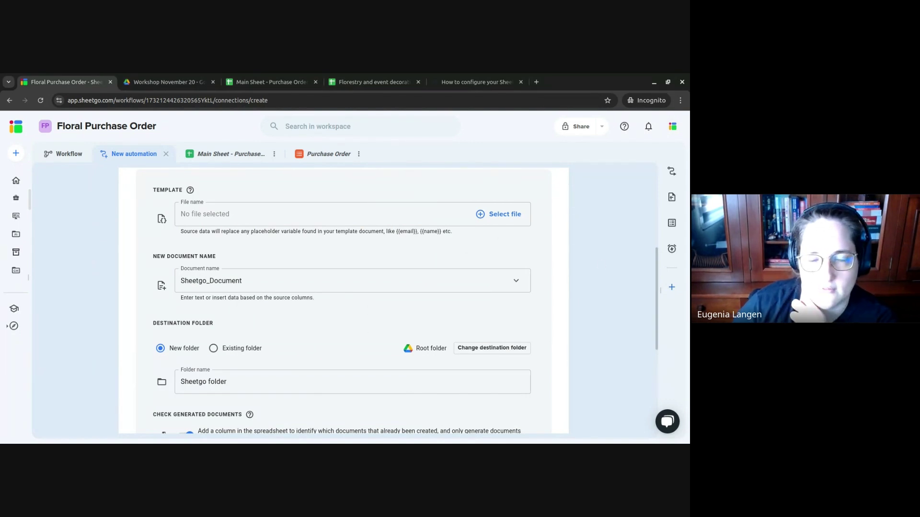
- Create a new Google Doc in the shared Workshop November 20 Drive folder
left_click(182, 79)
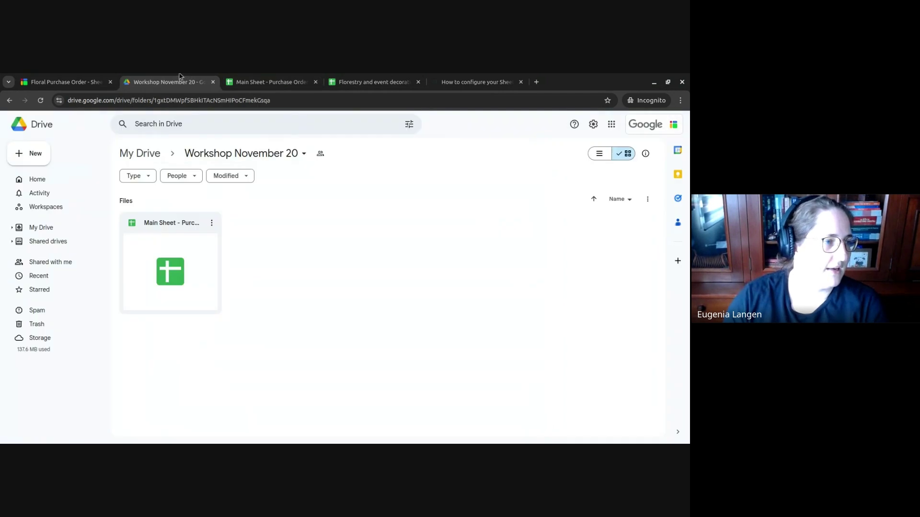
right_click(288, 218)
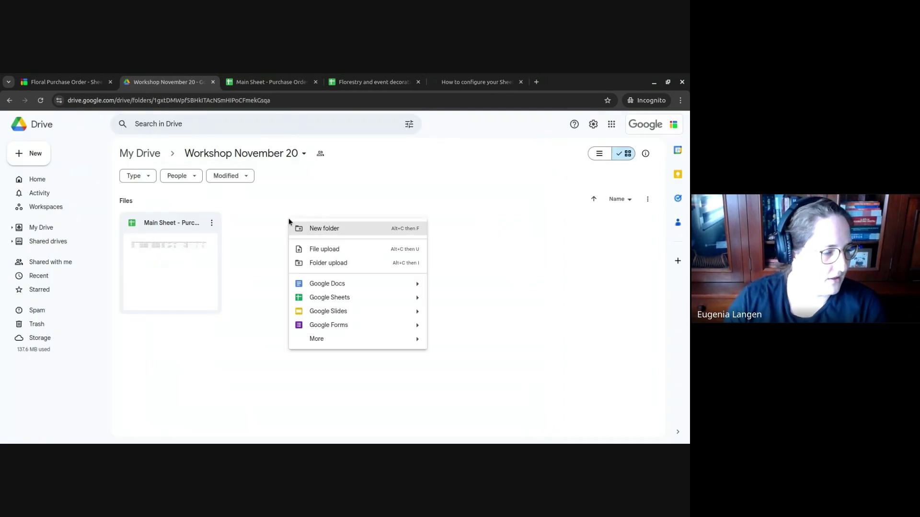
left_click(372, 285)
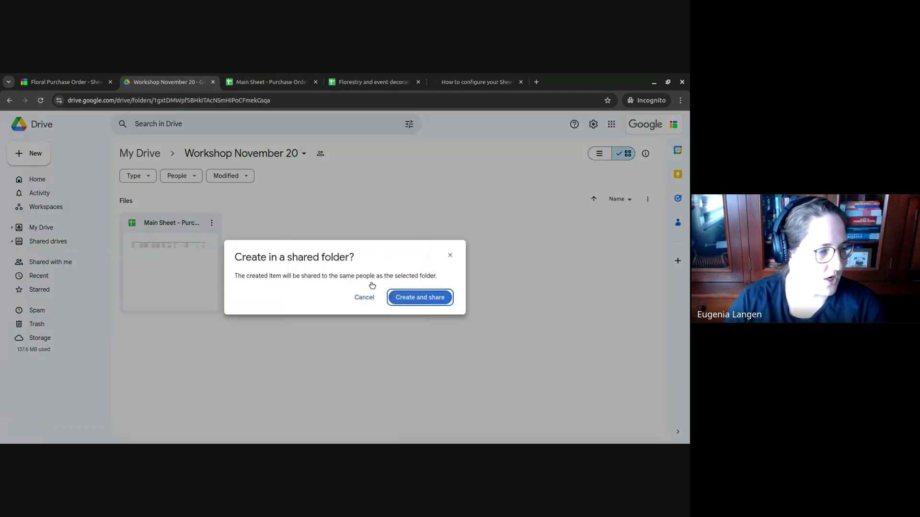
left_click(421, 297)
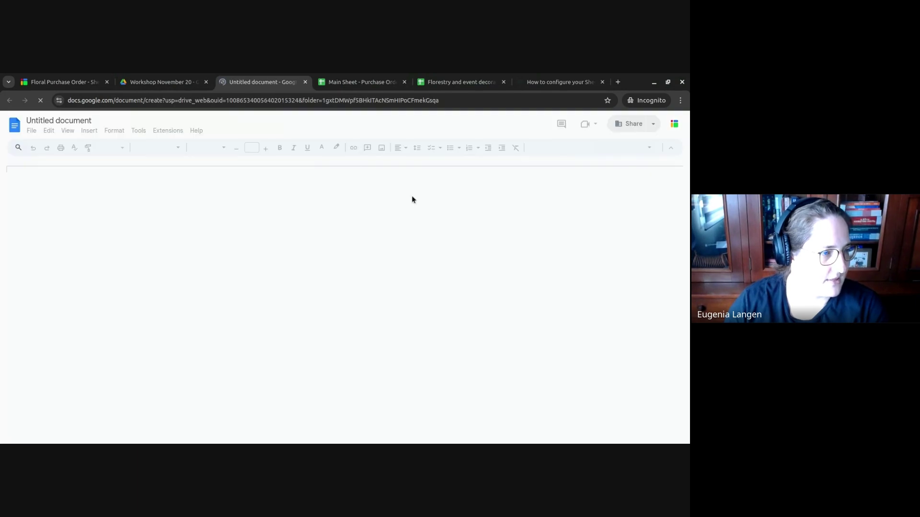
- Rename the document 'PO Template' and type the title 'Purchase order'
left_click(69, 120)
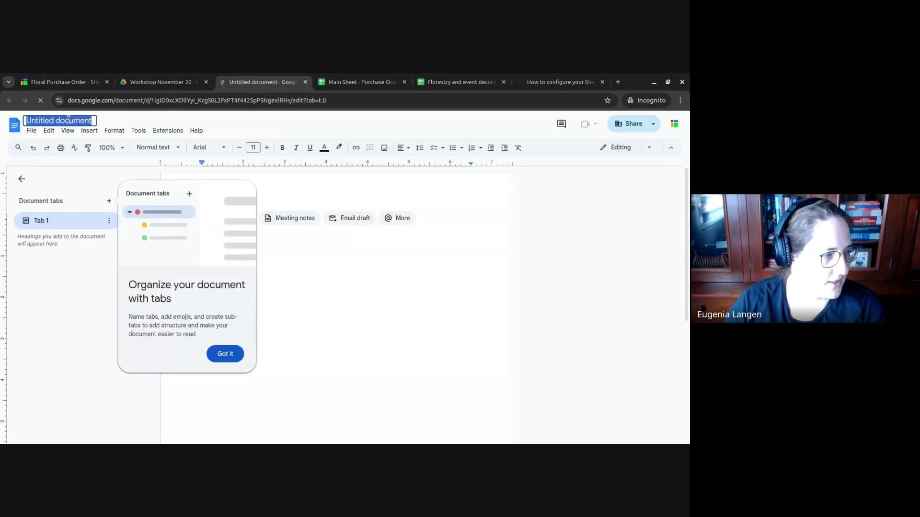
type("PO")
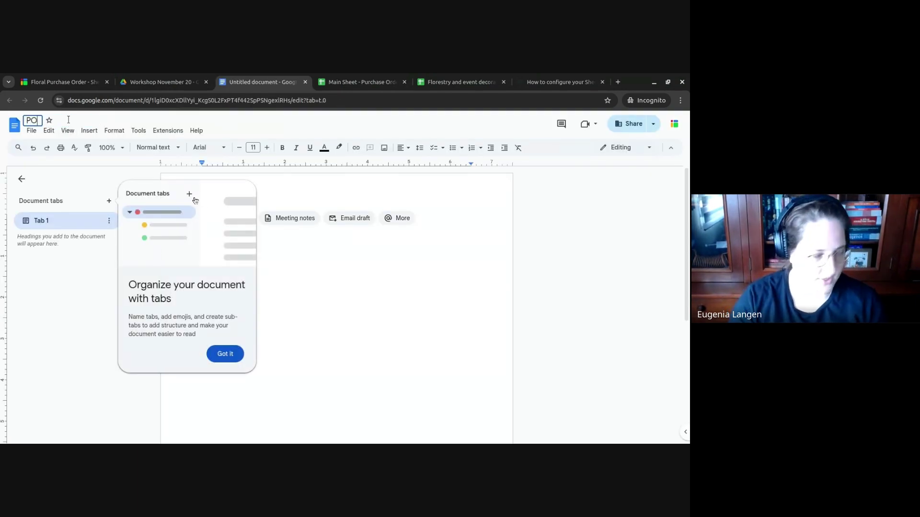
type(" Template")
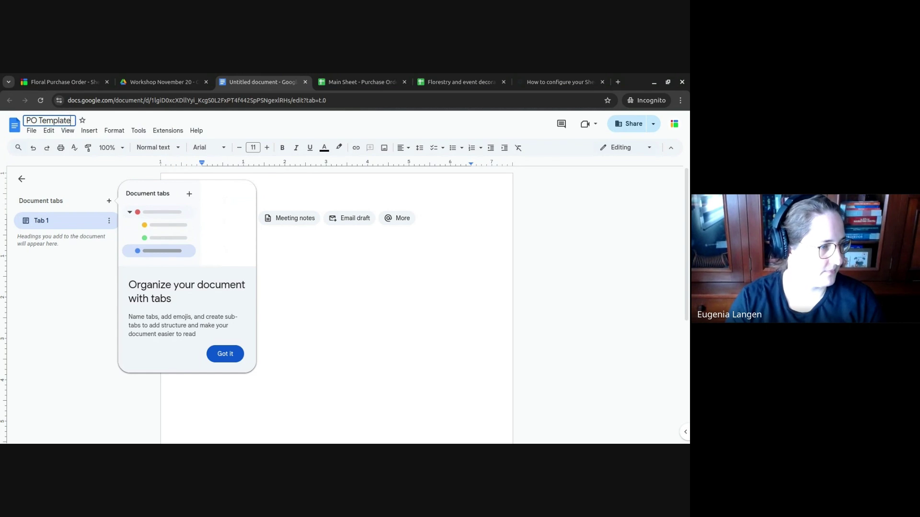
key("Return")
left_click(226, 354)
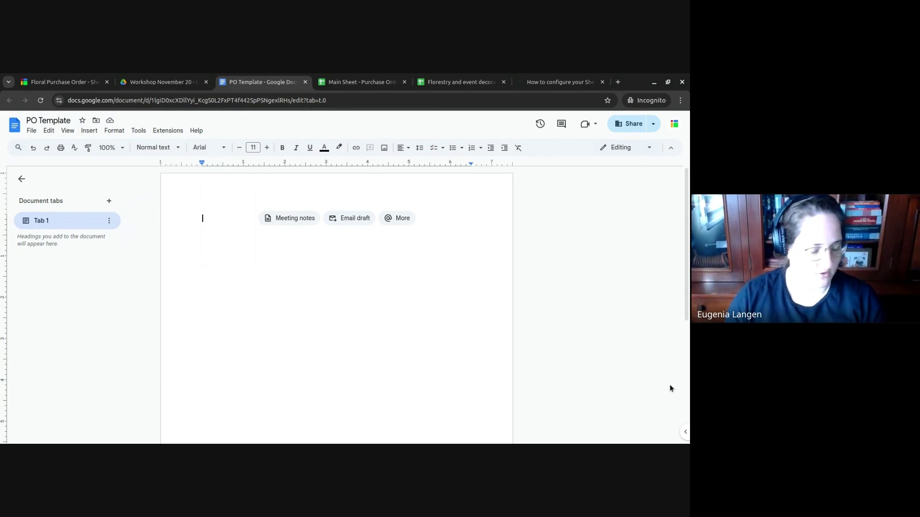
type("Pur")
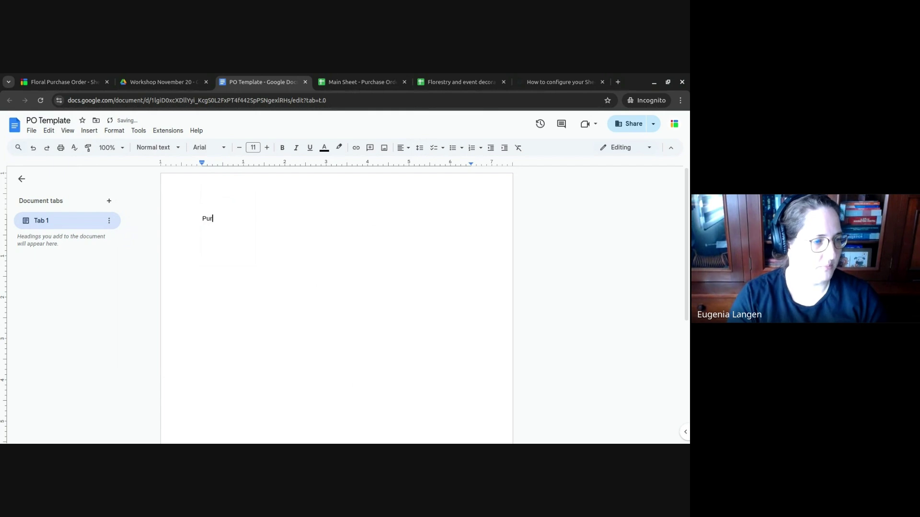
type("chase order")
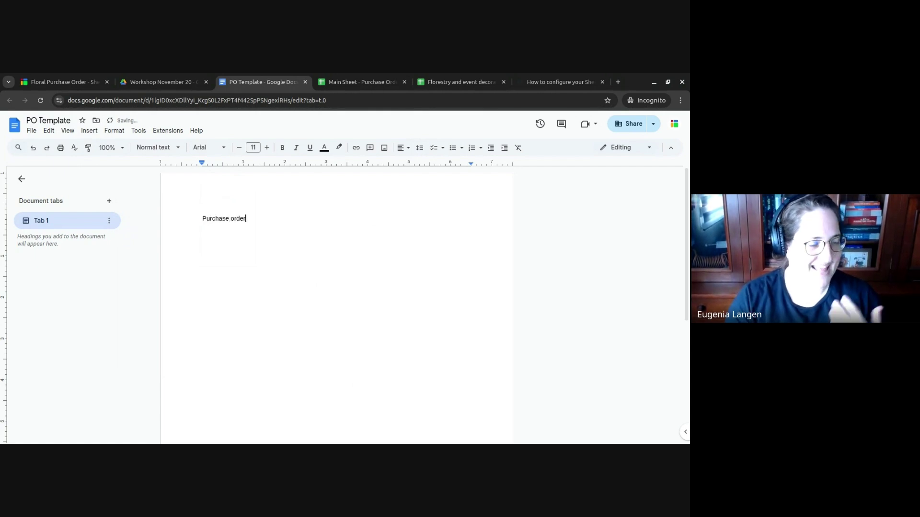
key("Return")
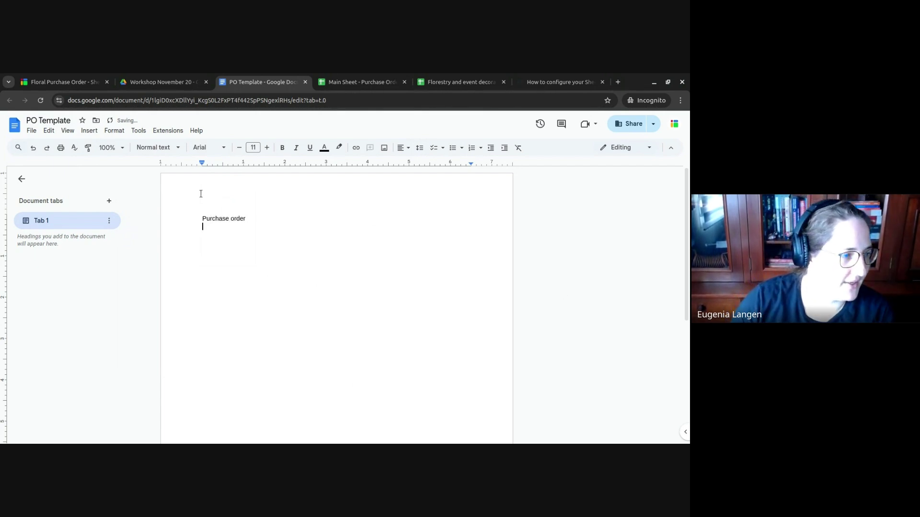
- Search the web for 'floral' images to insert
left_click(91, 133)
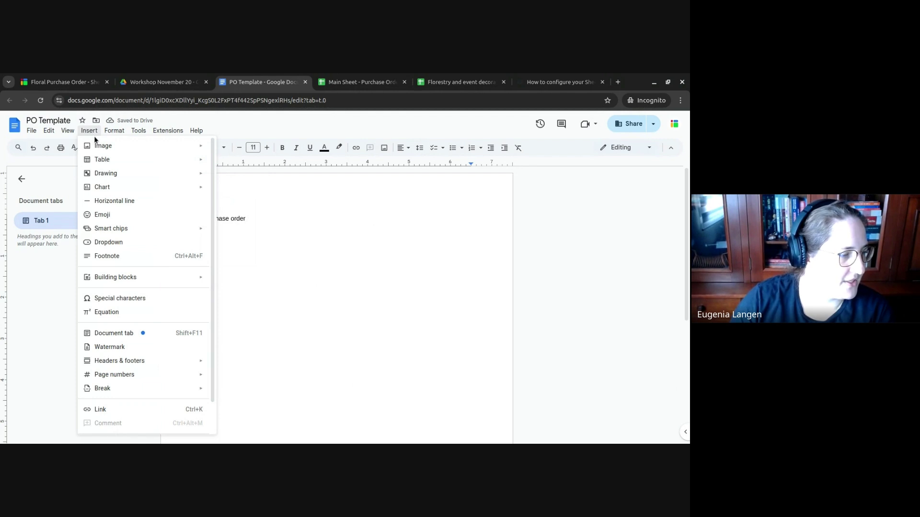
mouse_move(96, 145)
left_click(304, 165)
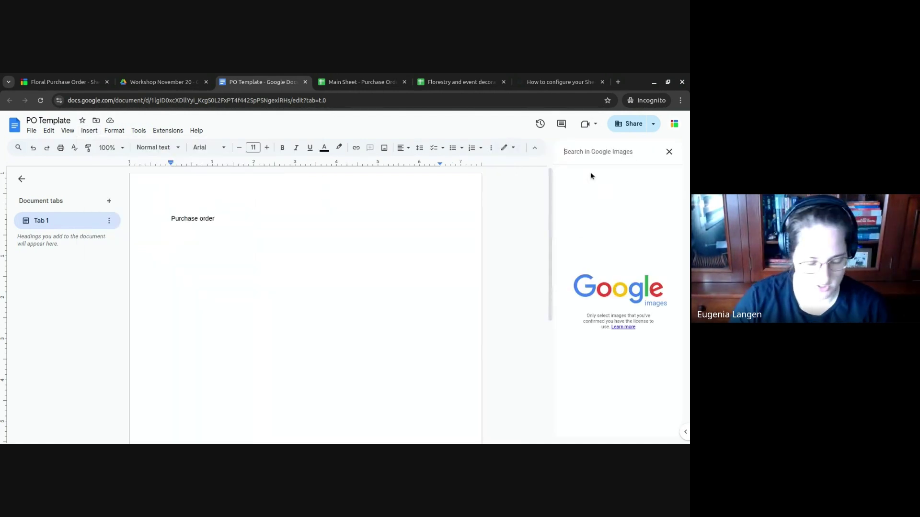
type("floral")
key("Return")
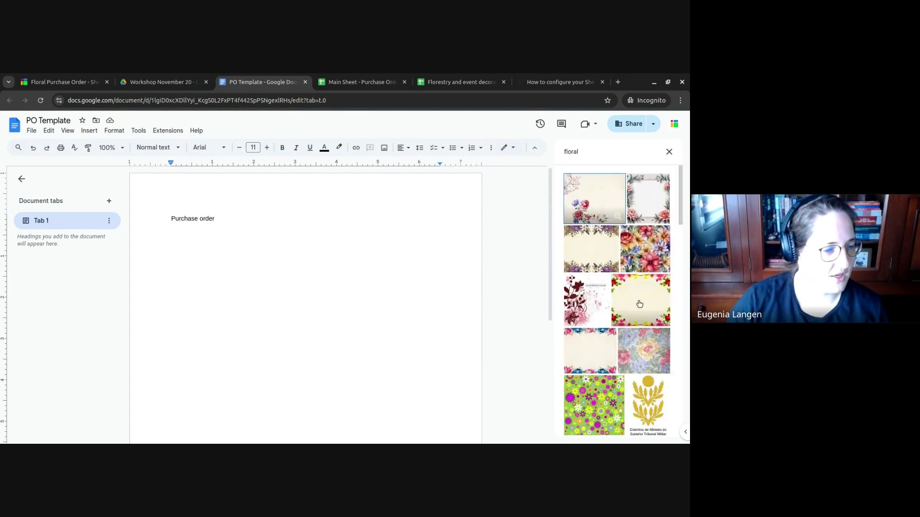
scroll(637, 299, "down", 5)
scroll(636, 298, "down", 10)
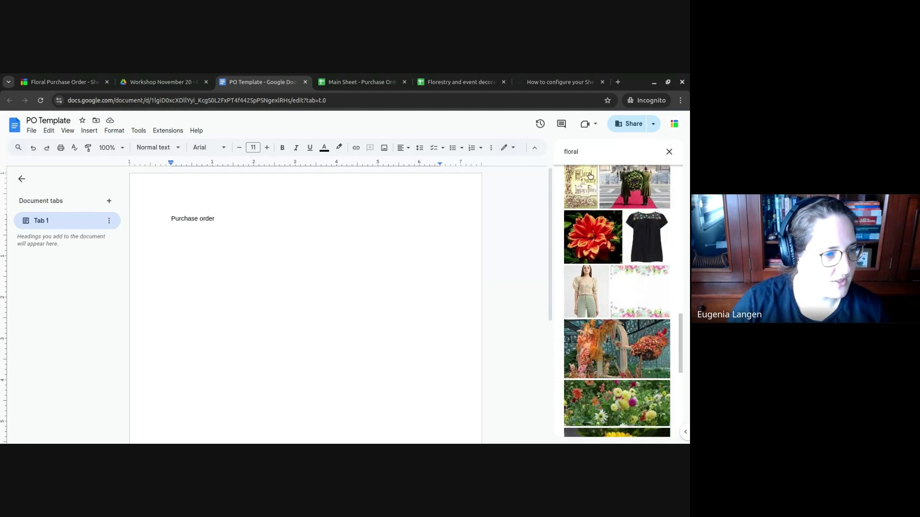
- Refine the search to 'floral png' and insert the black swirl image
left_click(594, 153)
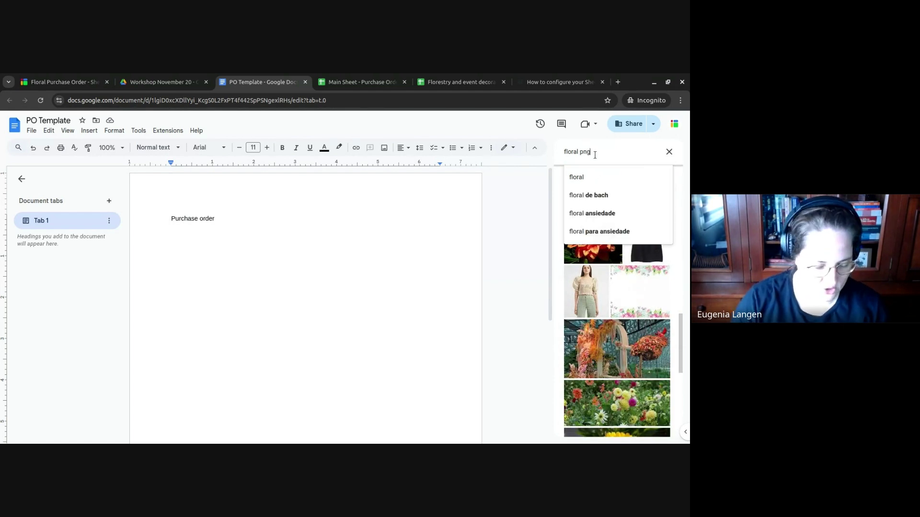
type("png")
key("Return")
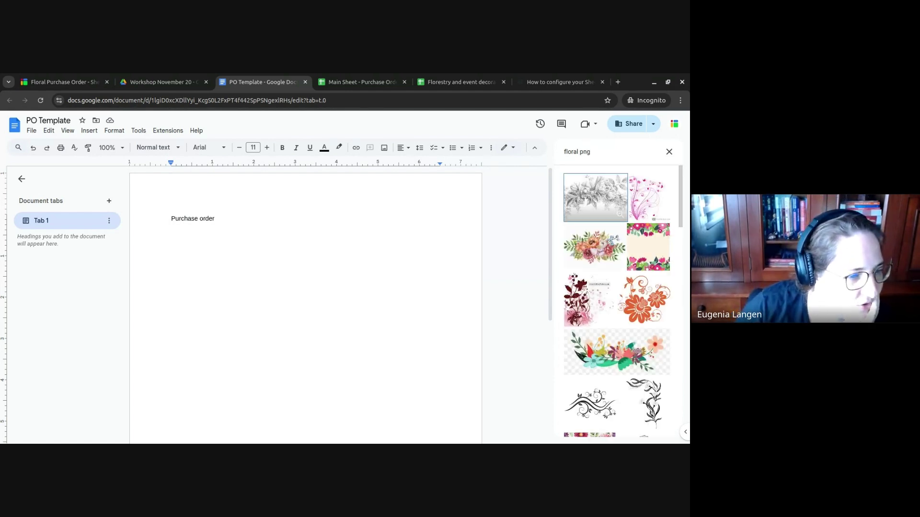
left_click(618, 152)
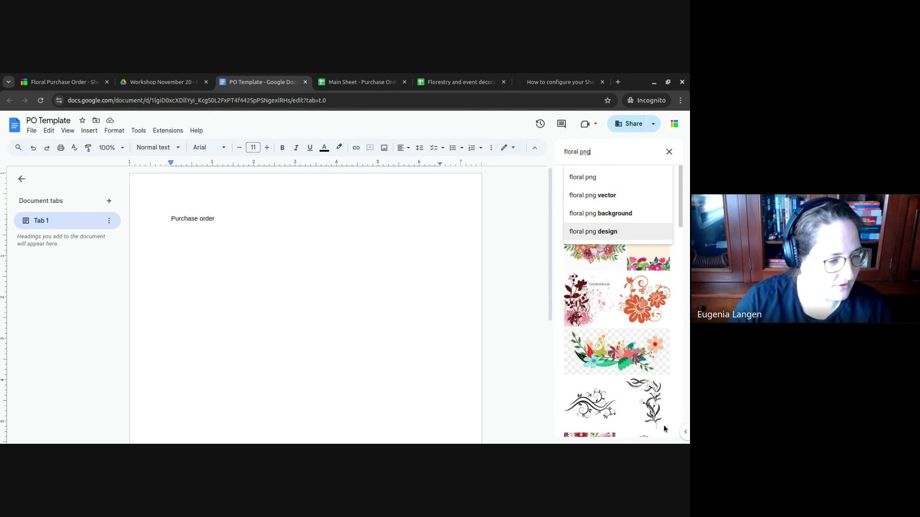
left_click(598, 405)
left_click(597, 404)
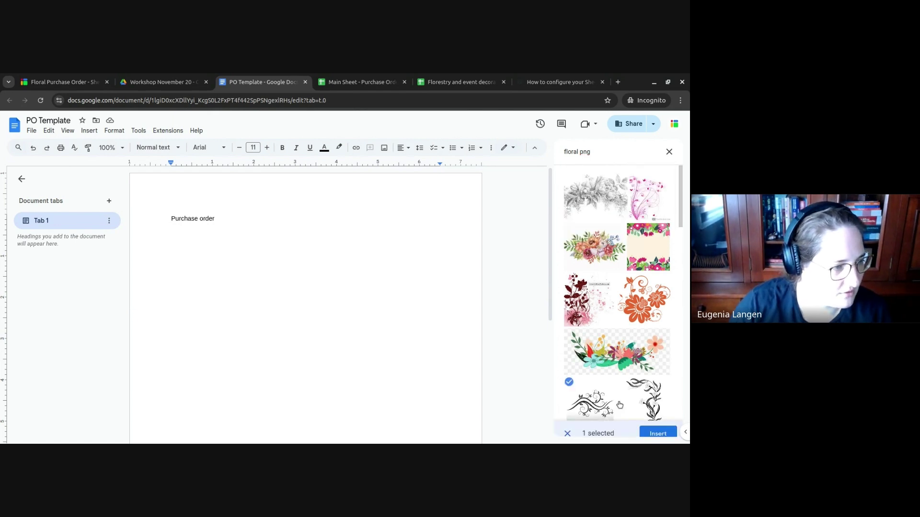
left_click(662, 432)
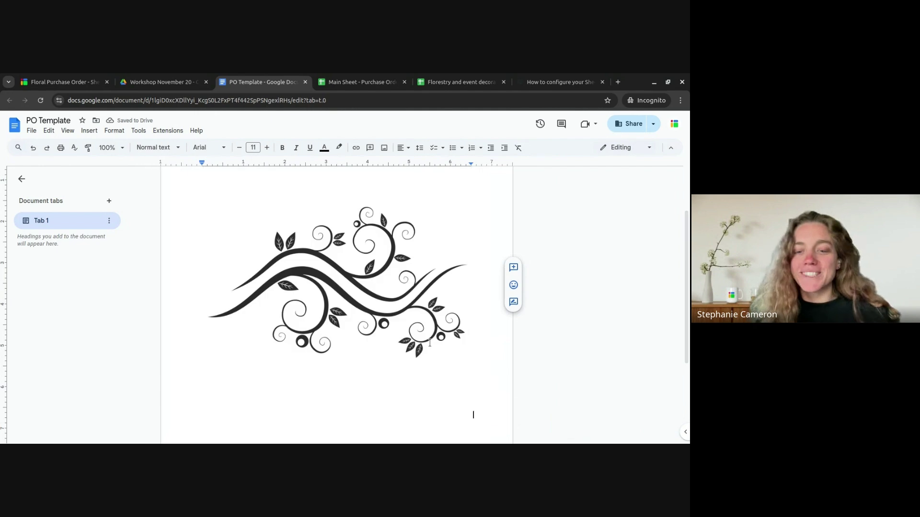
- Shrink the swirl image to a small thumbnail below the title
left_click(437, 364)
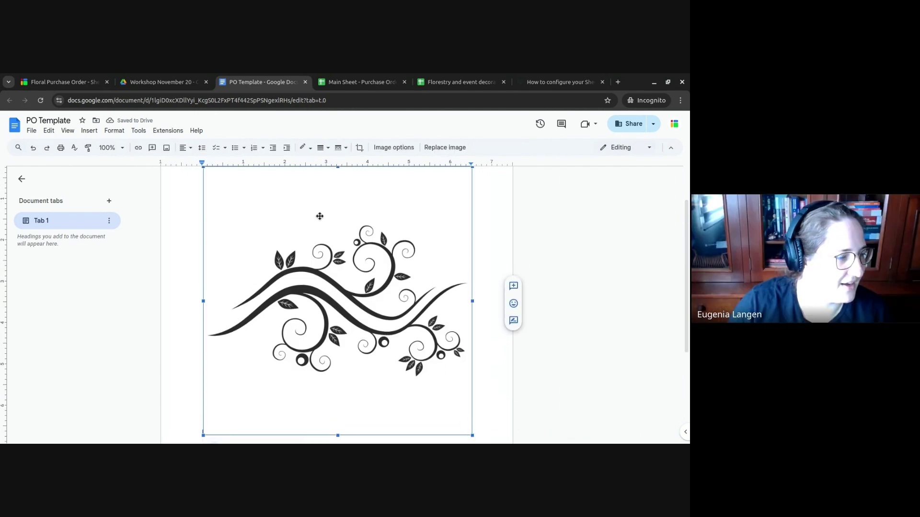
left_click_drag(473, 436, 280, 242)
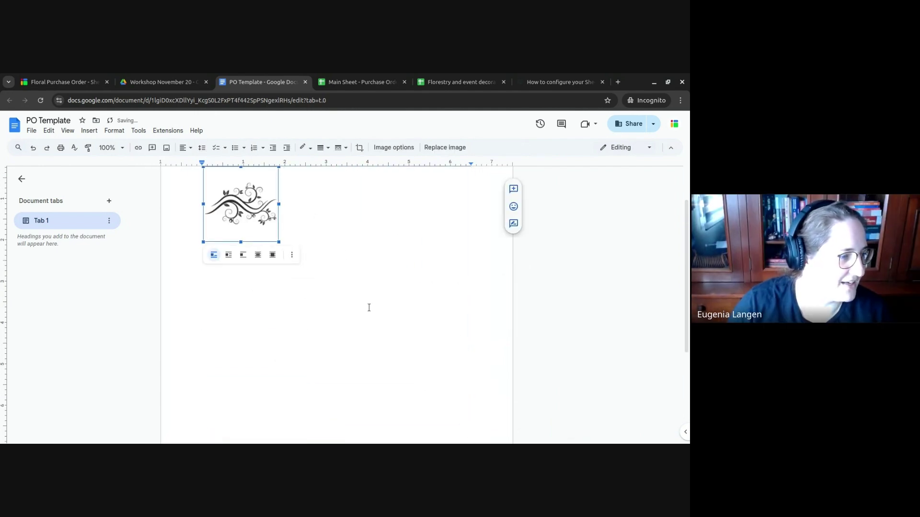
scroll(367, 308, "up", 1)
left_click_drag(280, 298, 243, 264)
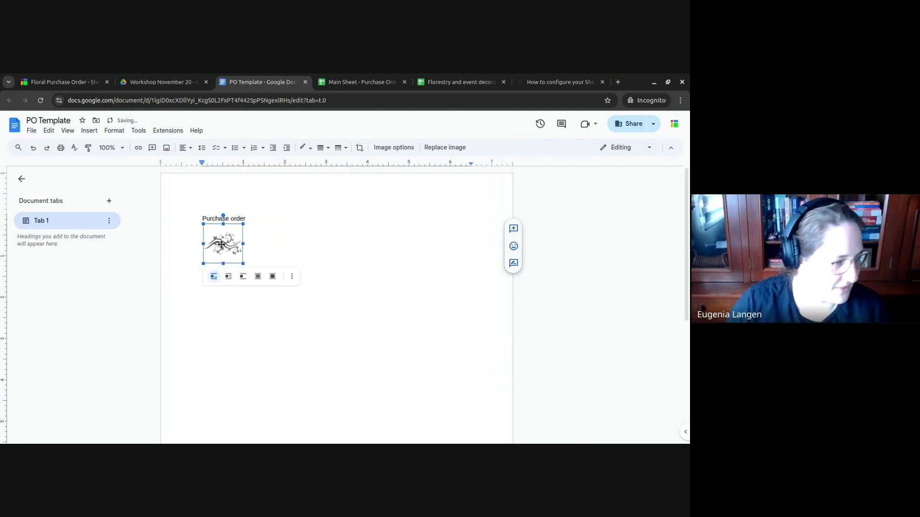
left_click(89, 131)
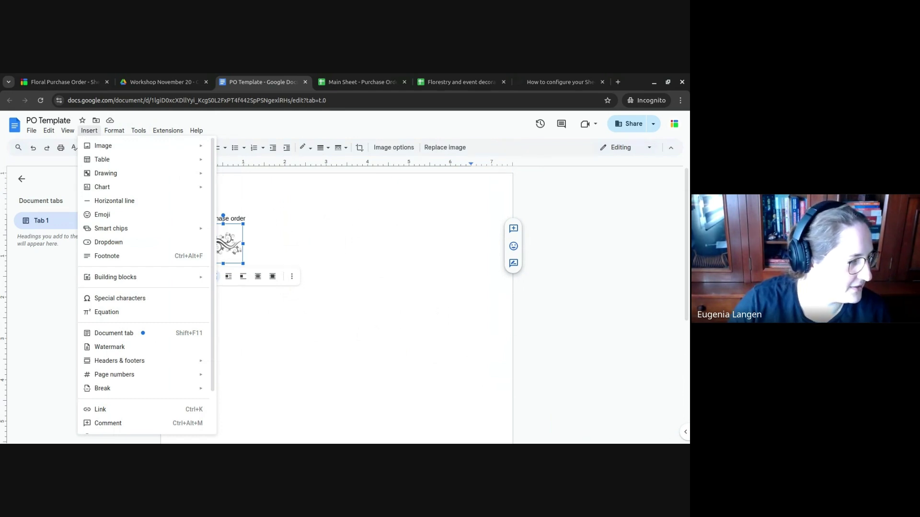
- Add a header and move the swirl image from the body into it
mouse_move(126, 231)
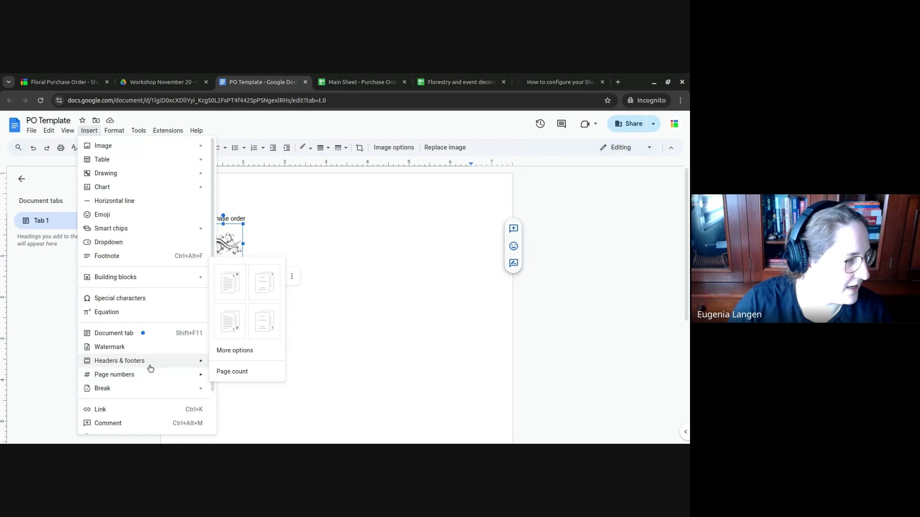
mouse_move(151, 367)
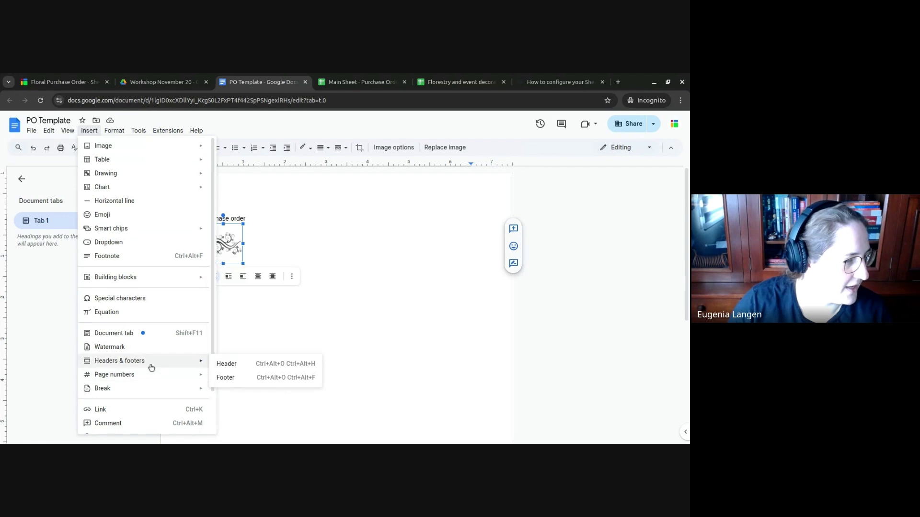
left_click(256, 370)
left_click(220, 240)
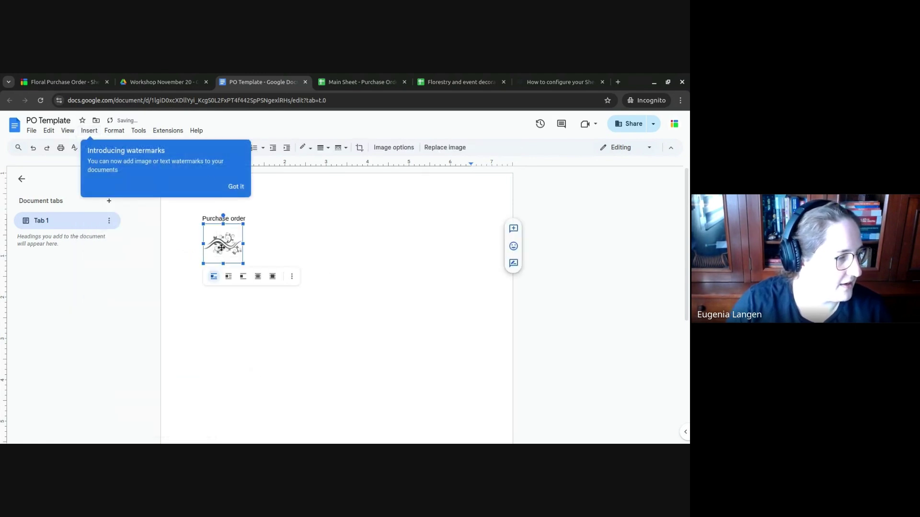
key("Delete")
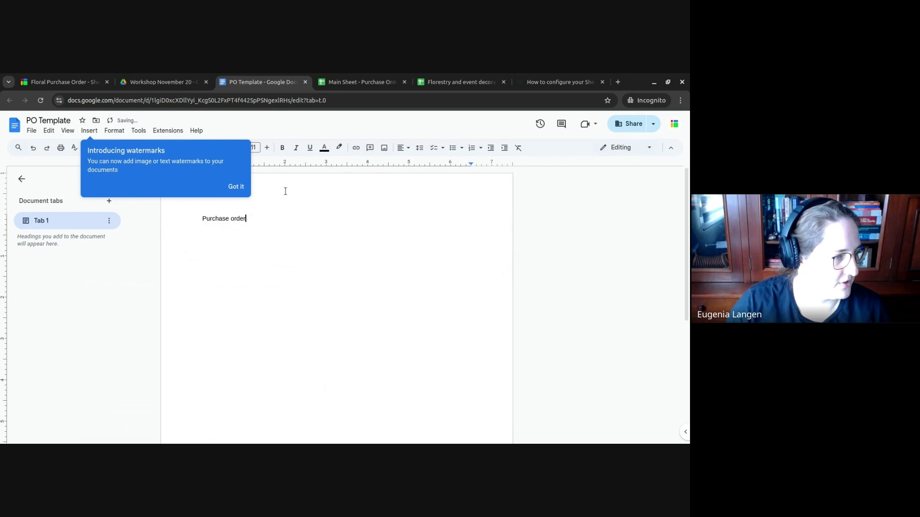
key("ctrl+z")
key("ctrl+z")
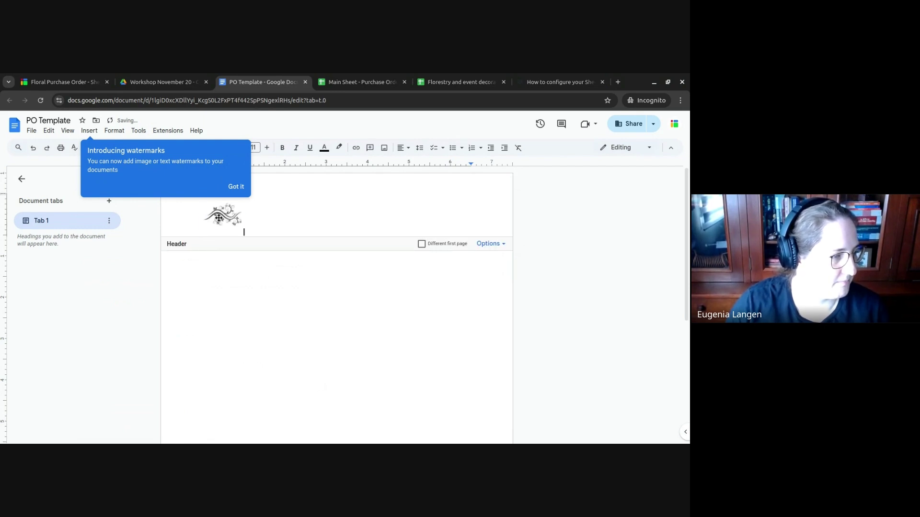
left_click(219, 217)
left_click(320, 228)
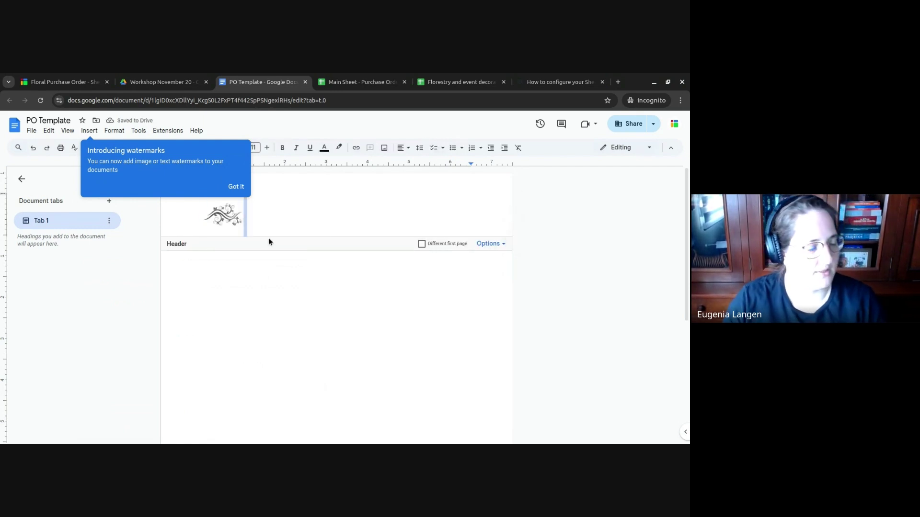
left_click(236, 187)
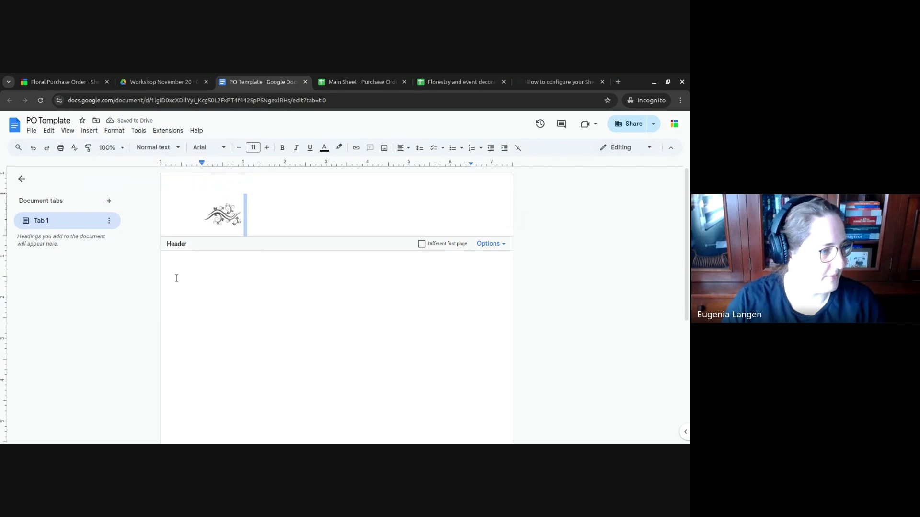
key("ctrl+y")
double_click(259, 218)
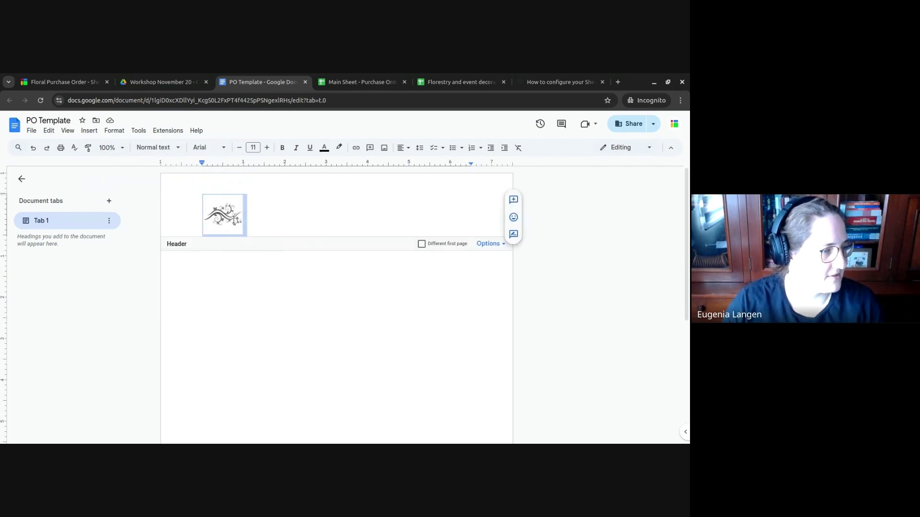
left_click(89, 130)
- Search the web for 'floral header' and insert the colourful banner into the header
mouse_move(121, 146)
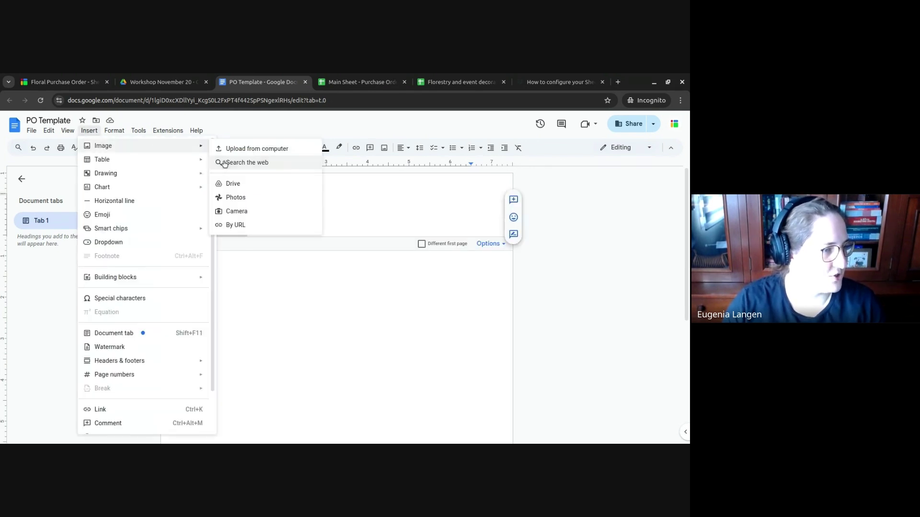
left_click(246, 162)
left_click(623, 152)
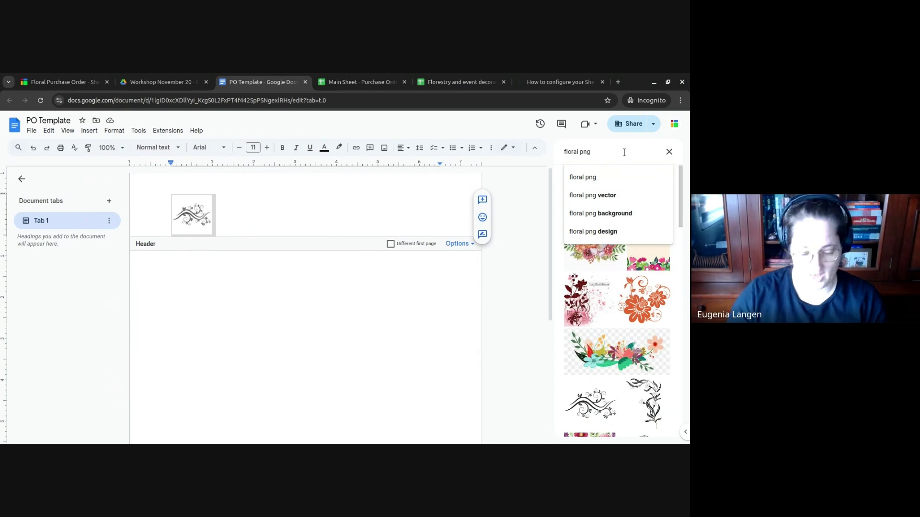
type("header")
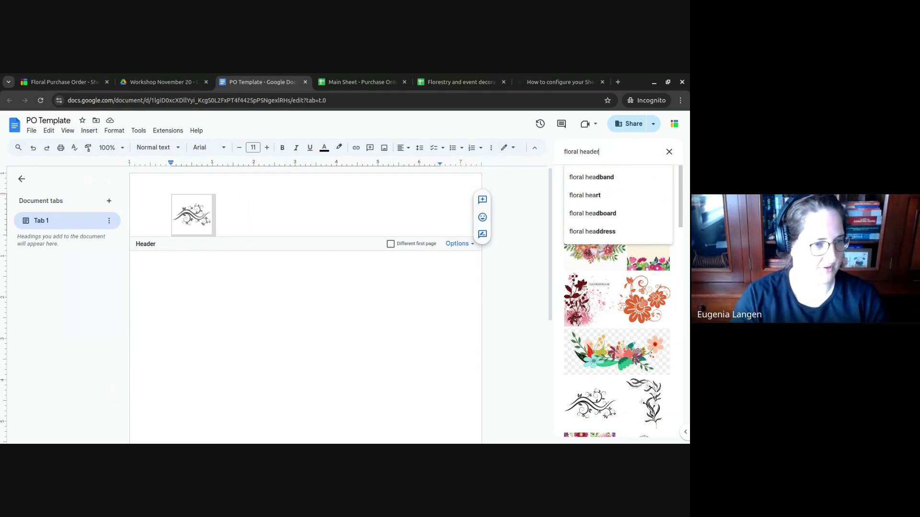
key("Return")
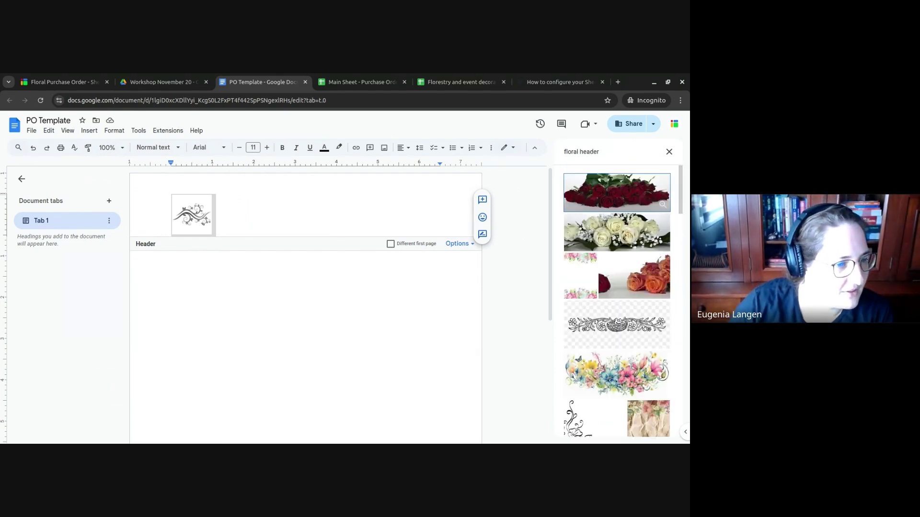
scroll(613, 209, "down", 3)
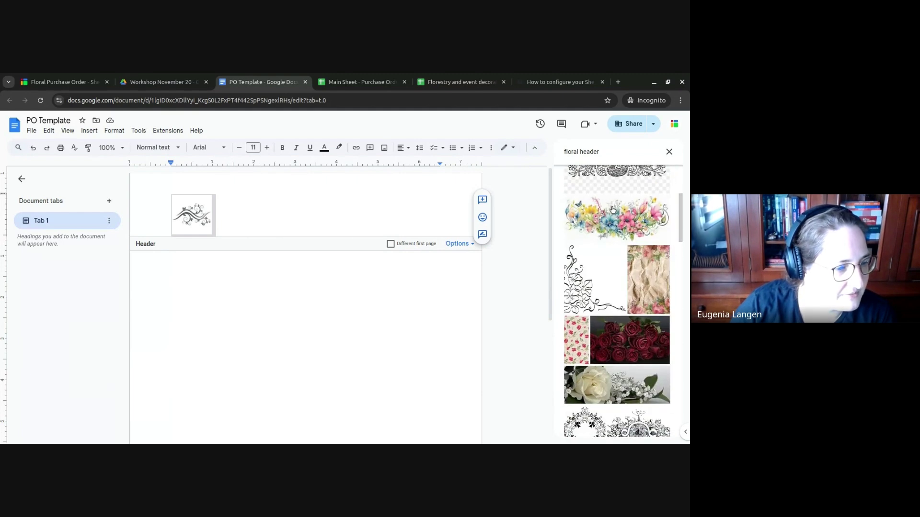
scroll(613, 210, "up", 1)
scroll(613, 210, "up", 3)
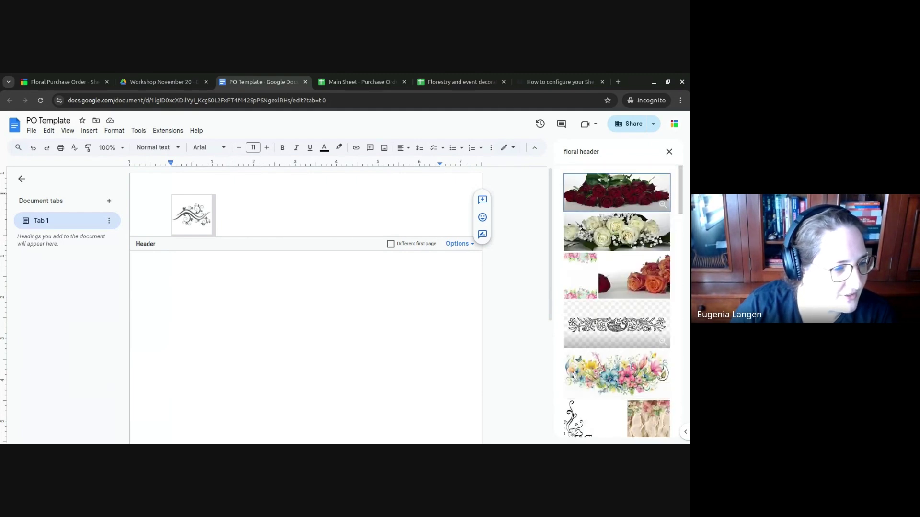
left_click(628, 368)
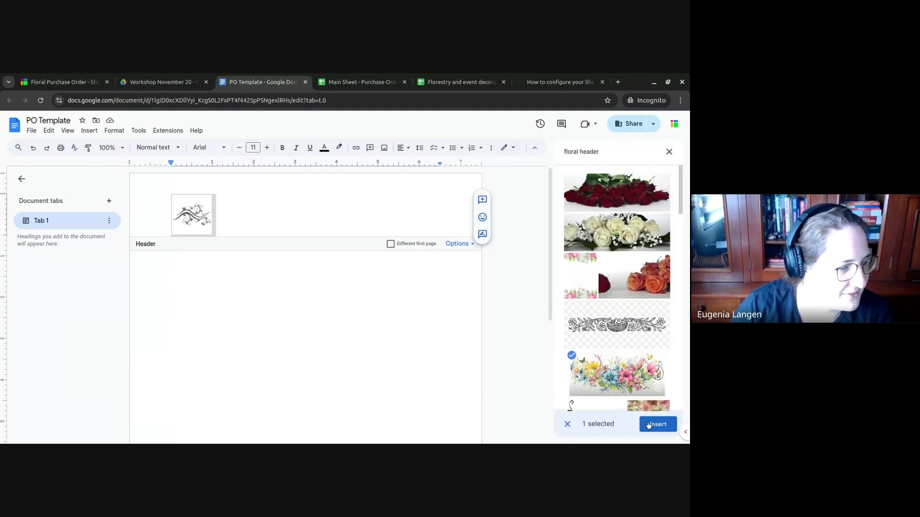
left_click(648, 424)
- Shrink the header banner and centre-align it above the Purchase order title
left_click(283, 262)
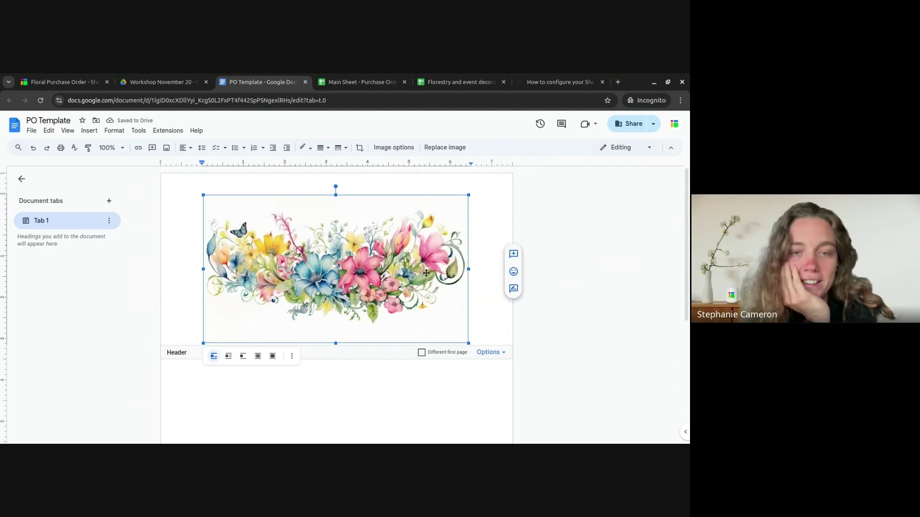
left_click(403, 394)
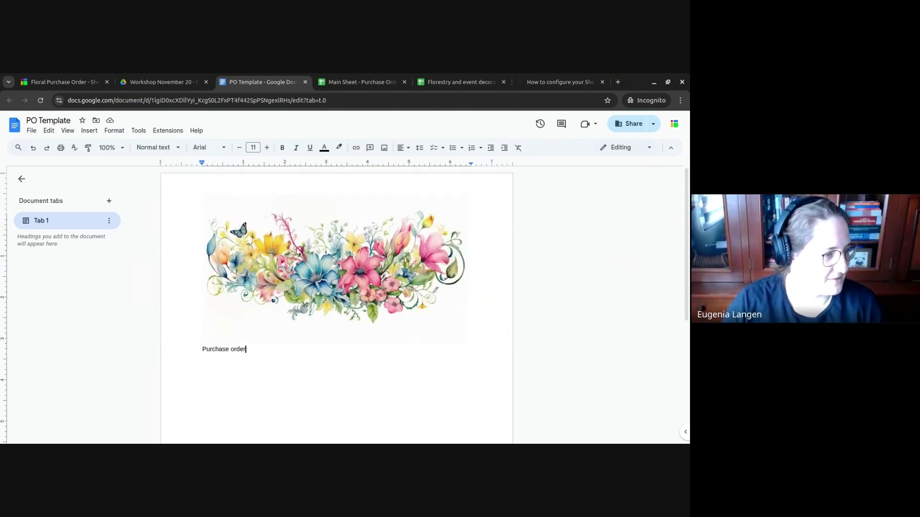
left_click(354, 259)
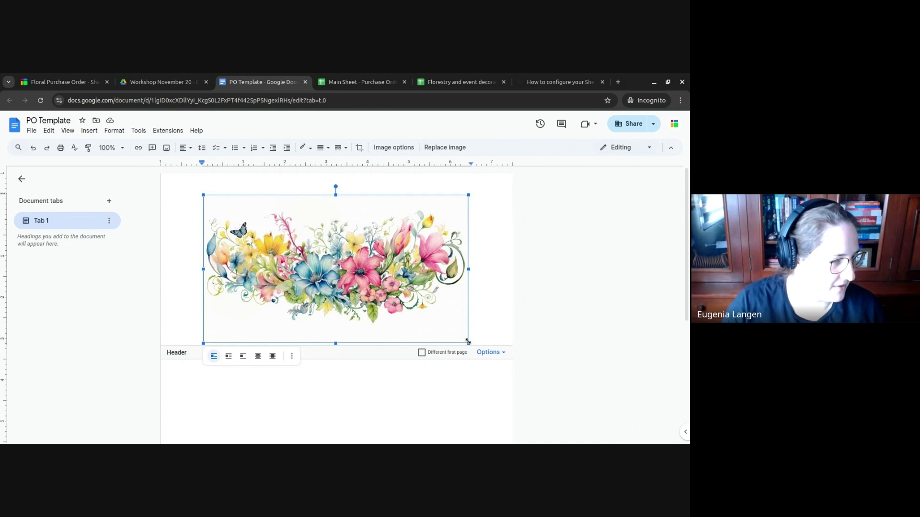
left_click_drag(468, 342, 358, 282)
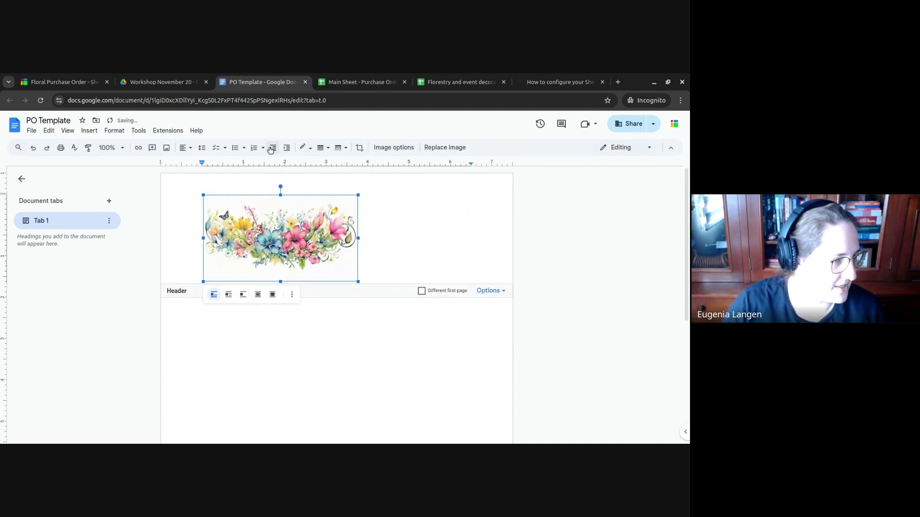
left_click(186, 147)
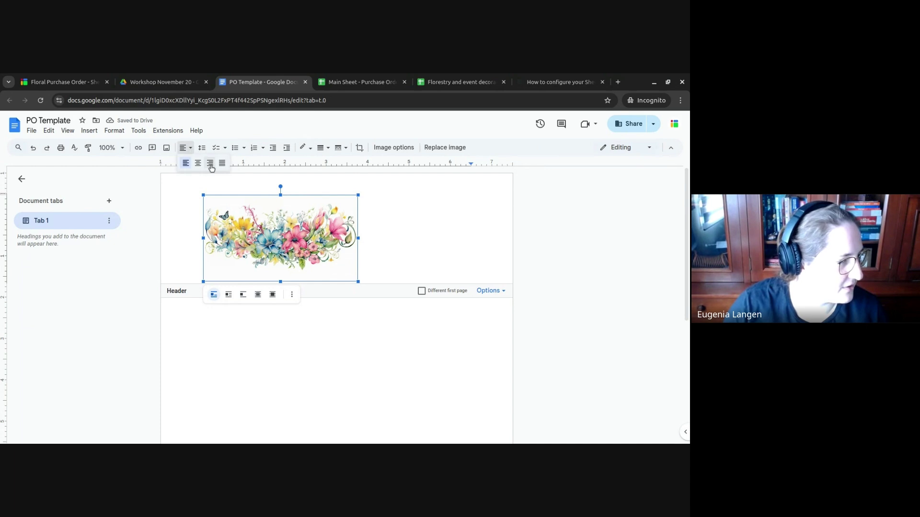
left_click(198, 161)
left_click(361, 357)
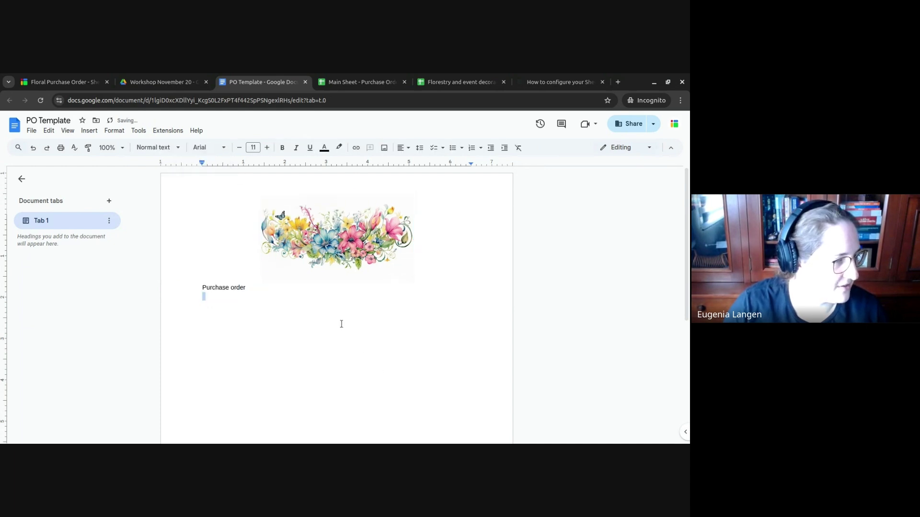
- Set the Purchase order title to Pacifico at size 36 and centre it
double_click(238, 288)
left_click(224, 288)
double_click(224, 288)
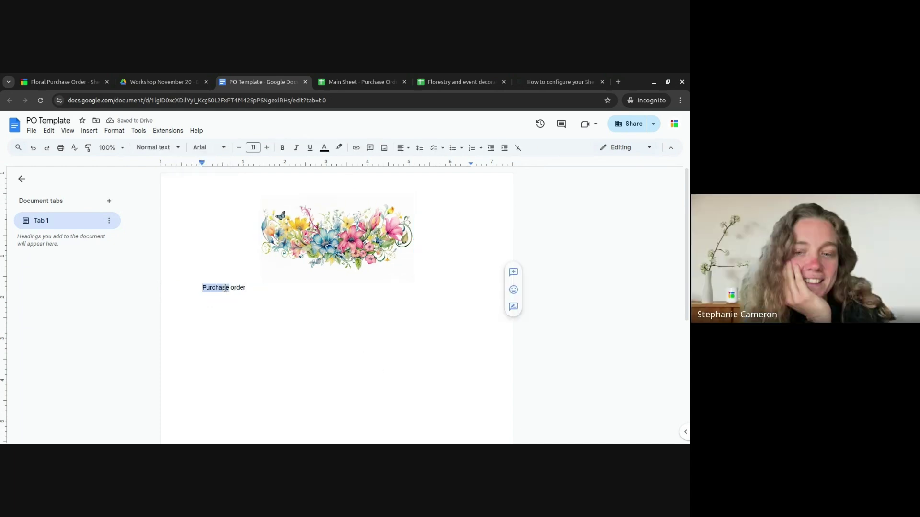
left_click(225, 287)
double_click(230, 287)
left_click(254, 288)
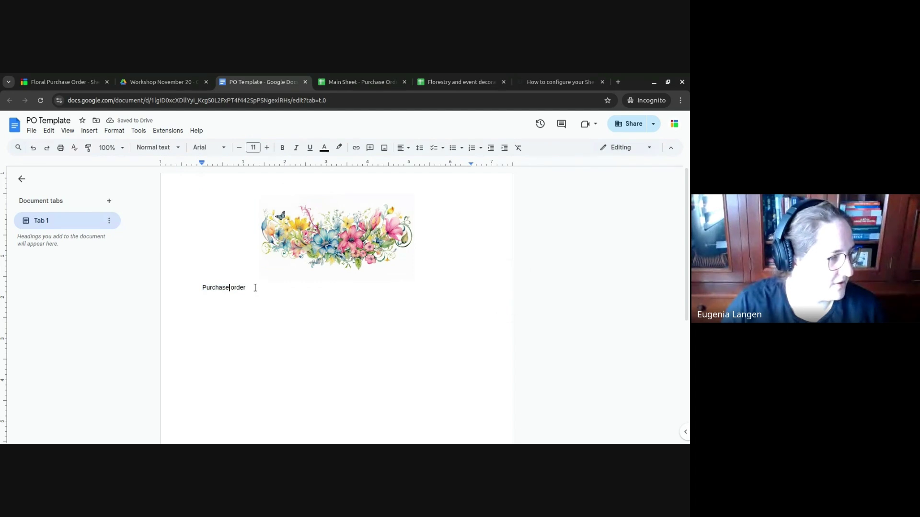
left_click(171, 291, "shift")
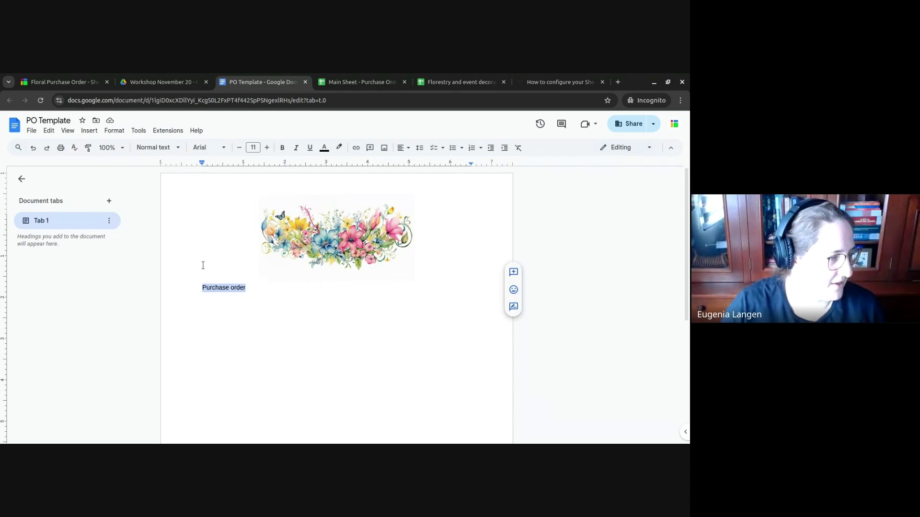
left_click(207, 152)
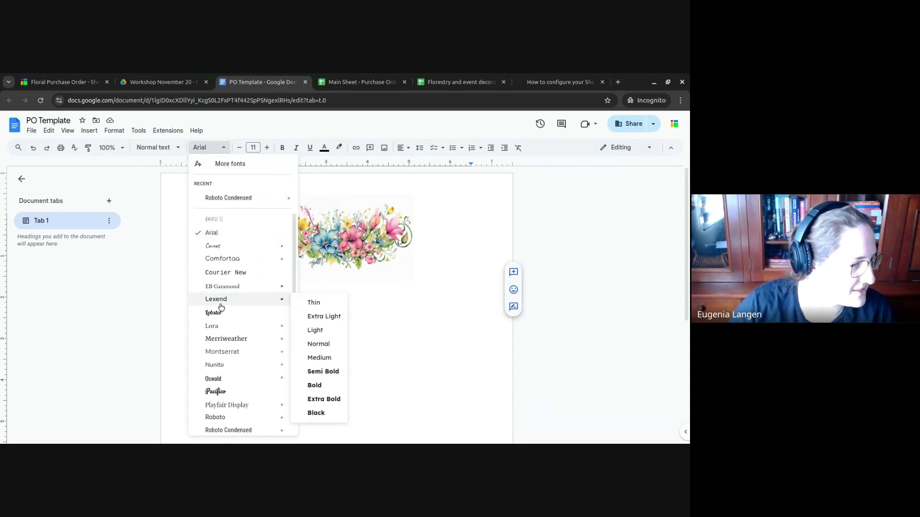
left_click(223, 390)
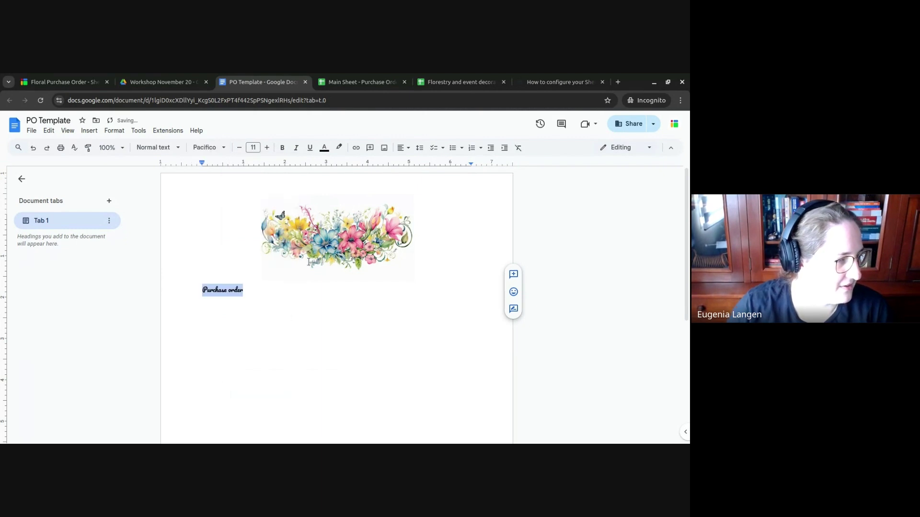
left_click(253, 147)
left_click(253, 286)
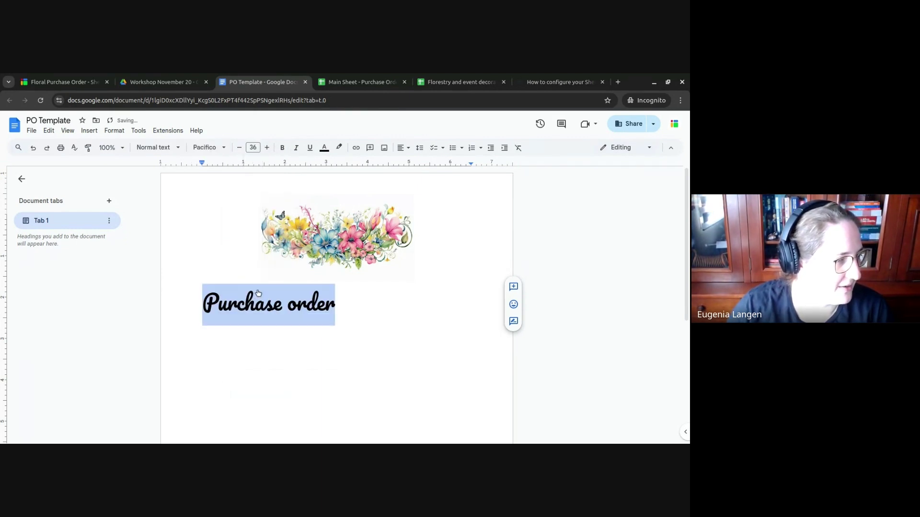
left_click(402, 148)
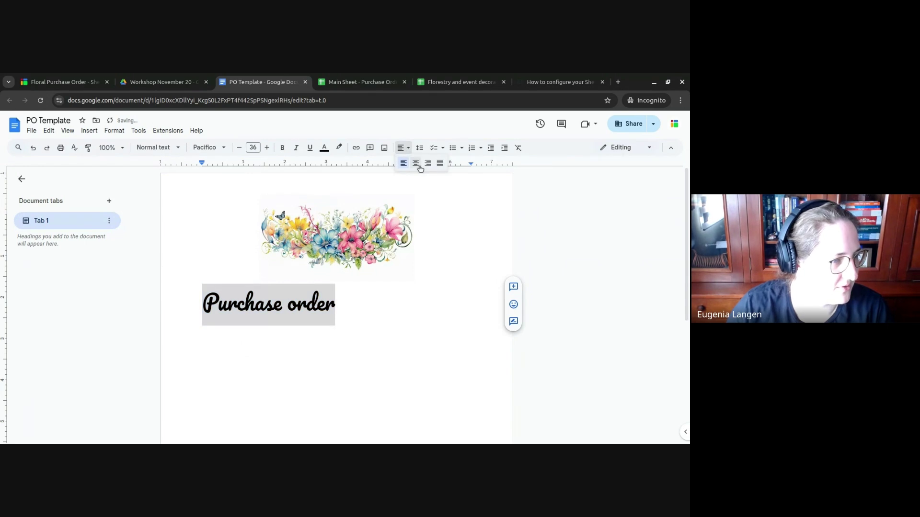
left_click(415, 163)
- Underline the whole Purchase order heading
left_click(429, 329)
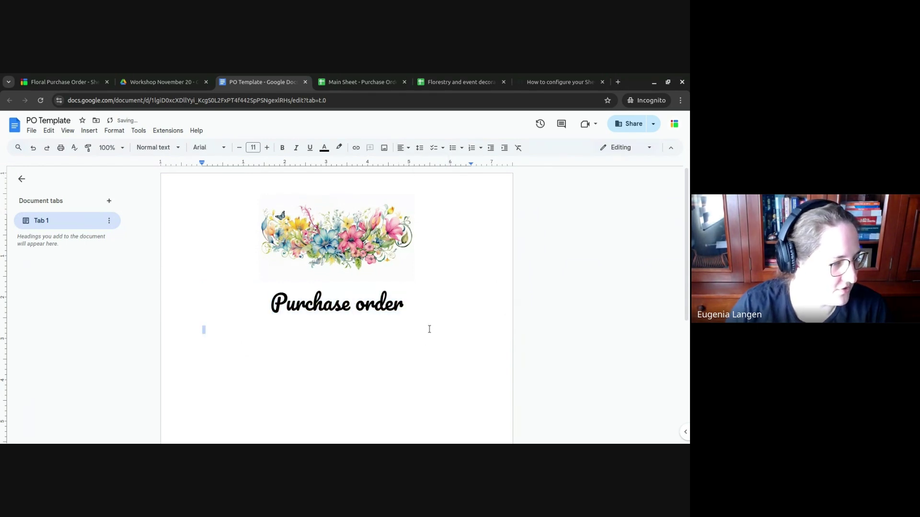
scroll(397, 287, "down", 2)
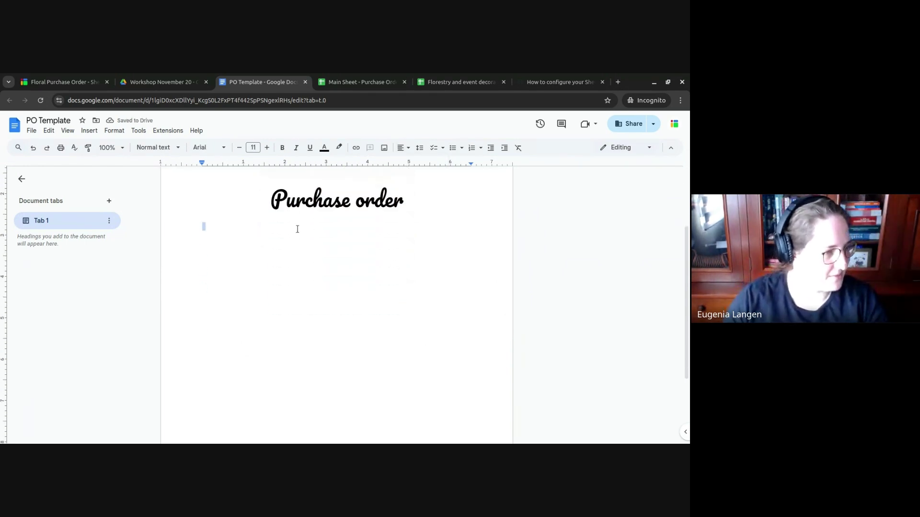
double_click(336, 204)
left_click(335, 204)
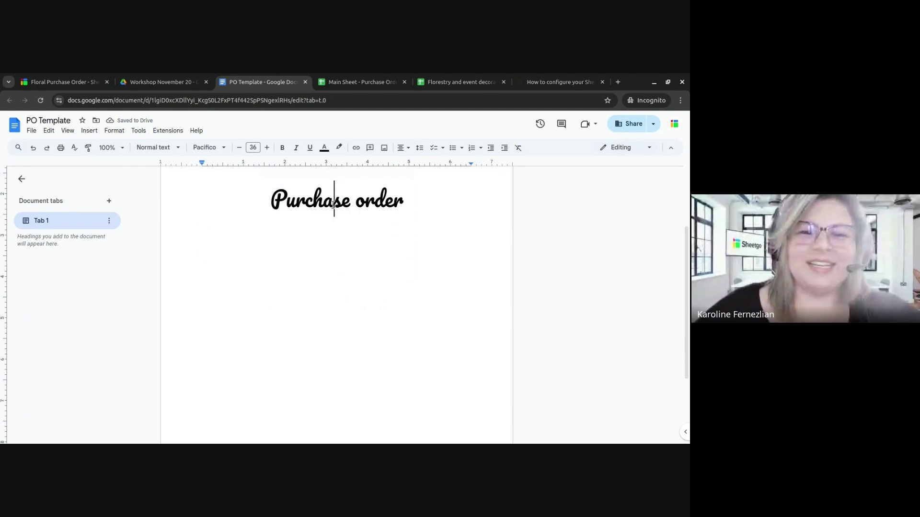
double_click(335, 204)
left_click(334, 204)
triple_click(334, 204)
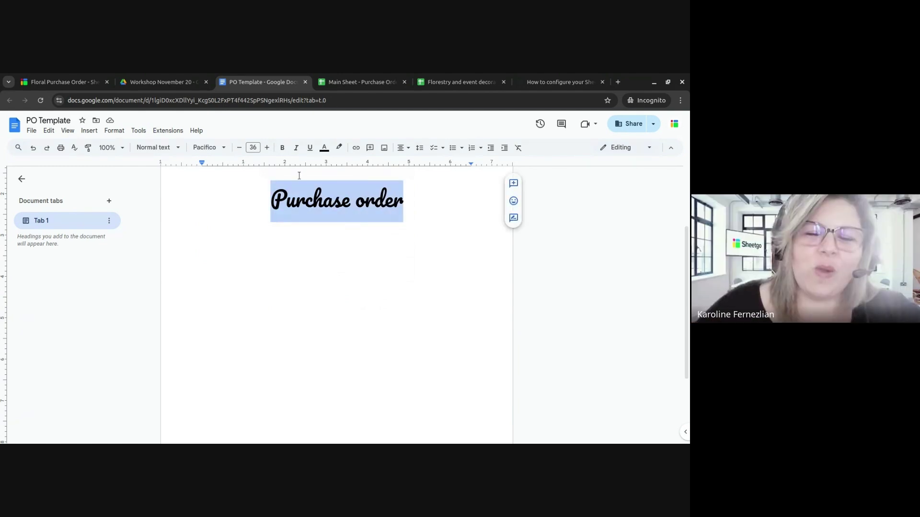
left_click(309, 148)
left_click(349, 242)
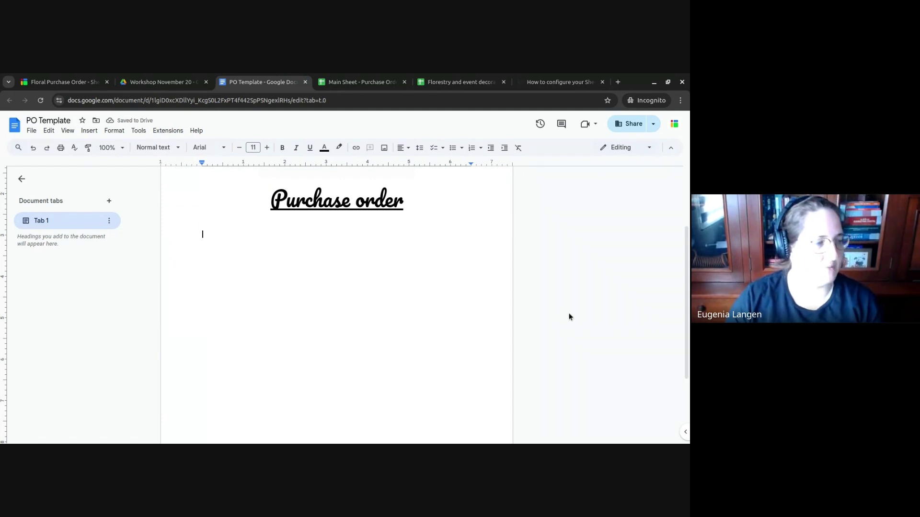
- Insert a 3x1 table below the title with headers Item type, Flower and Unique Value
left_click(89, 130)
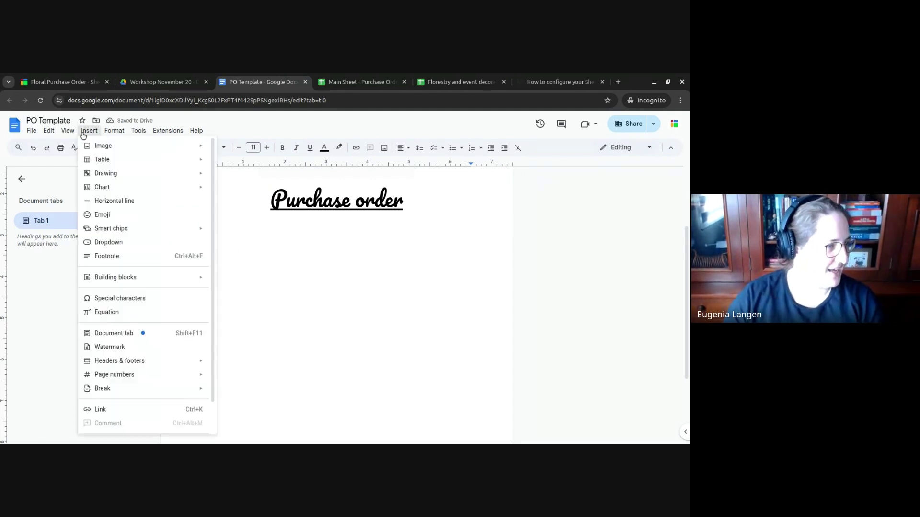
mouse_move(162, 167)
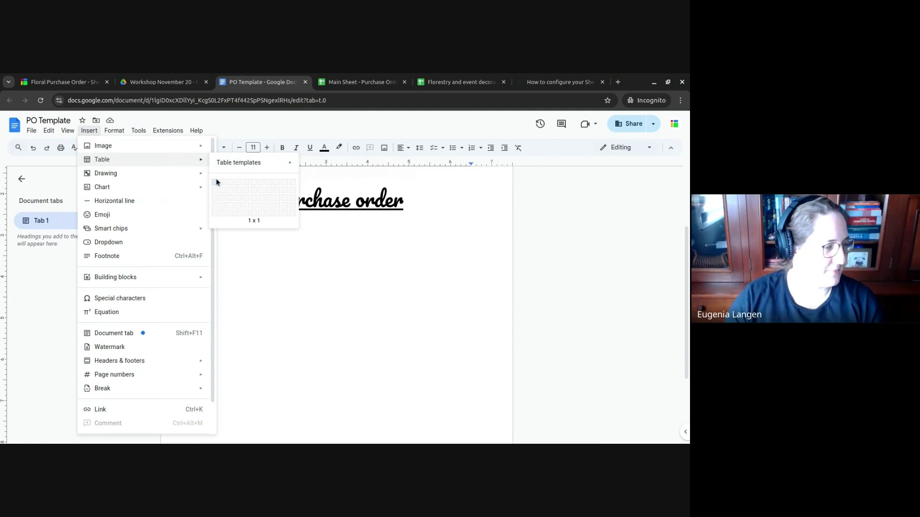
left_click(230, 183)
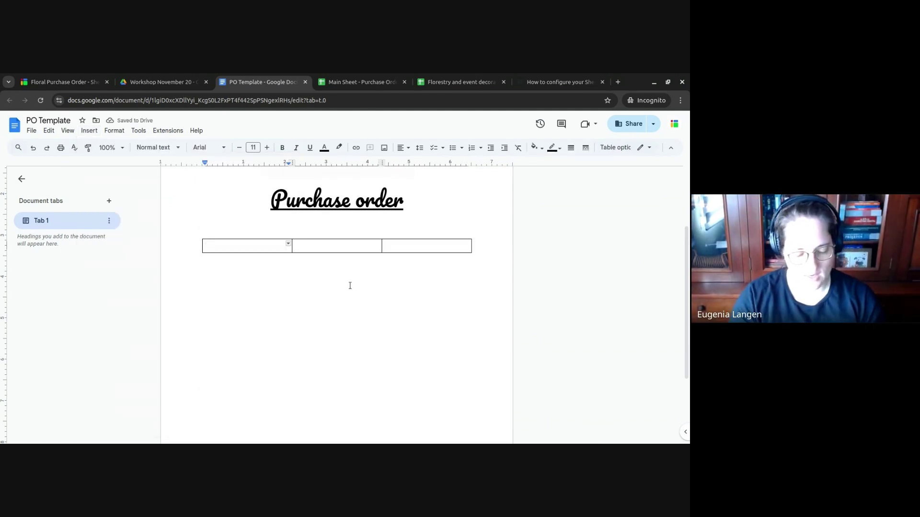
type("Item ")
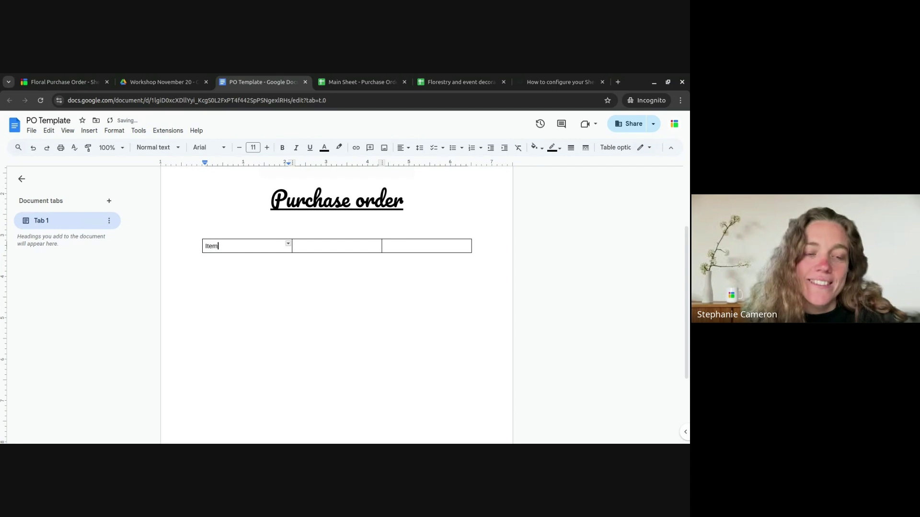
type("type")
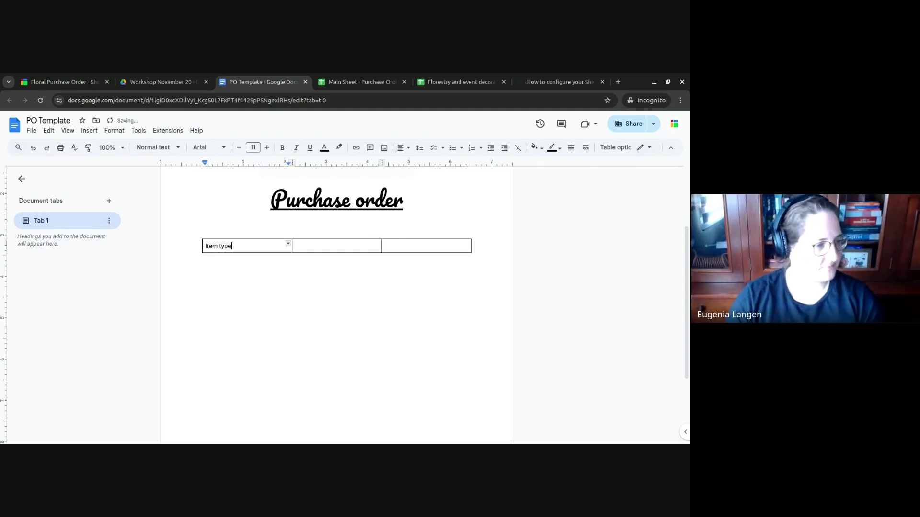
key("Tab")
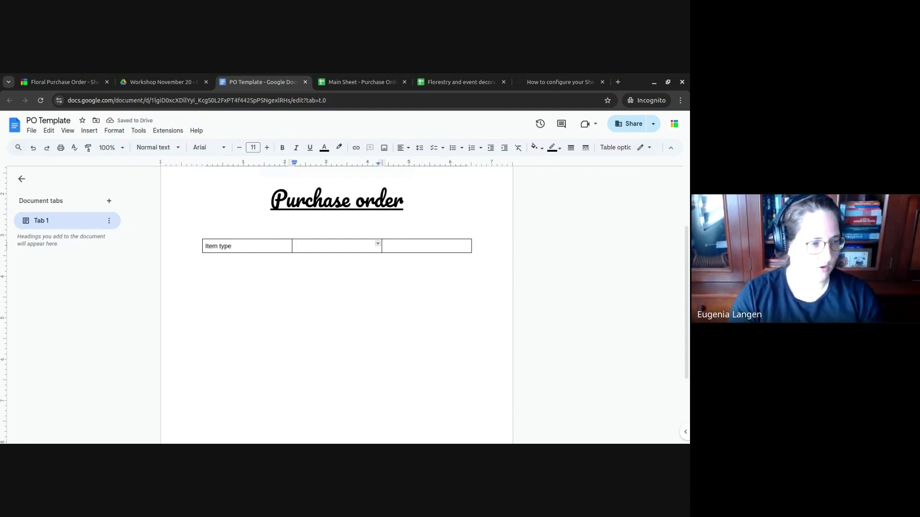
type("Flower")
key("Tab")
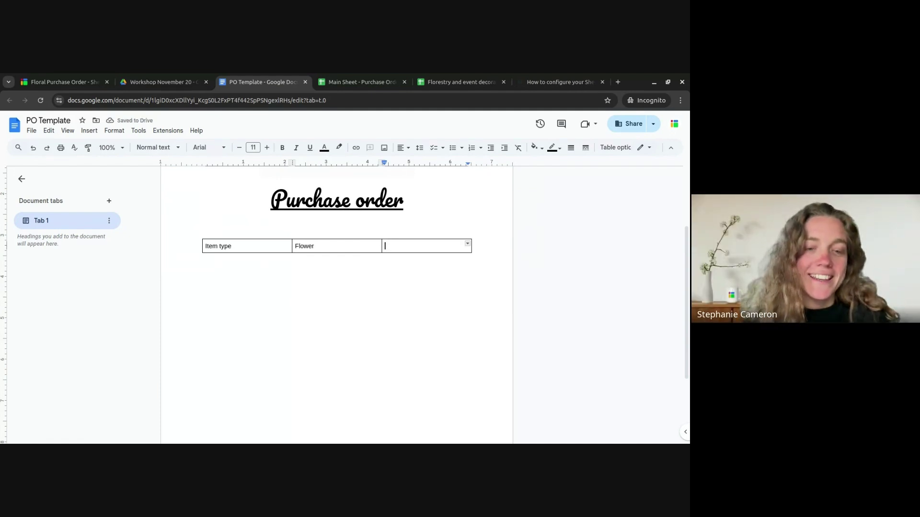
type("uni")
key("BackSpace")
key("BackSpace")
key("BackSpace")
type("Un")
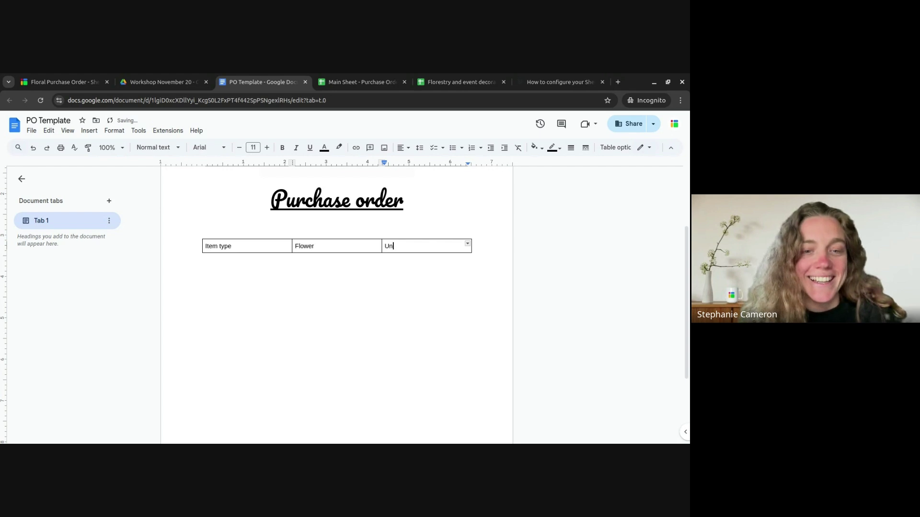
type("ique Value")
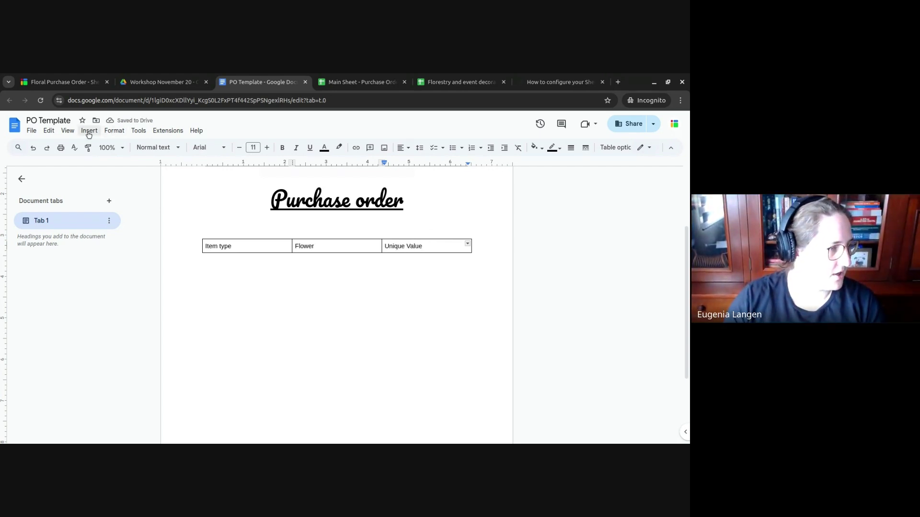
- Add a fourth column headed Total Value and type {{group-start}} below the table
left_click(468, 245)
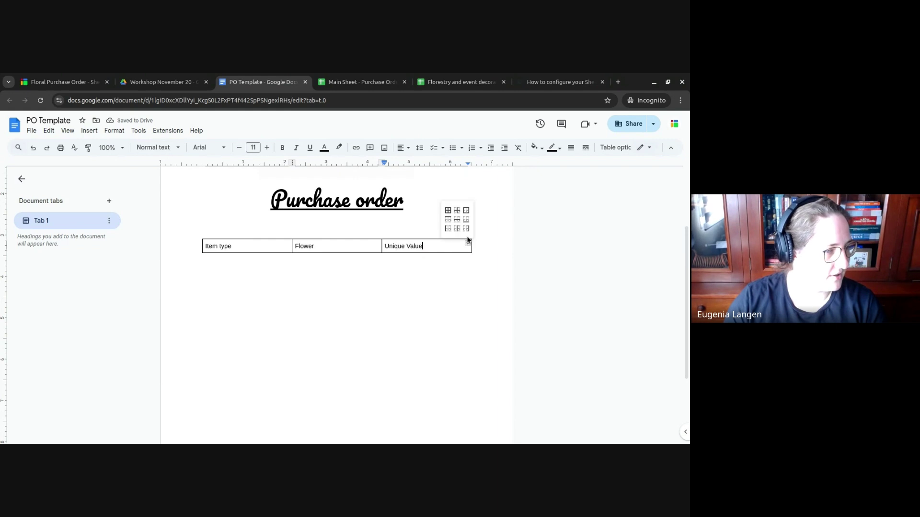
right_click(452, 247)
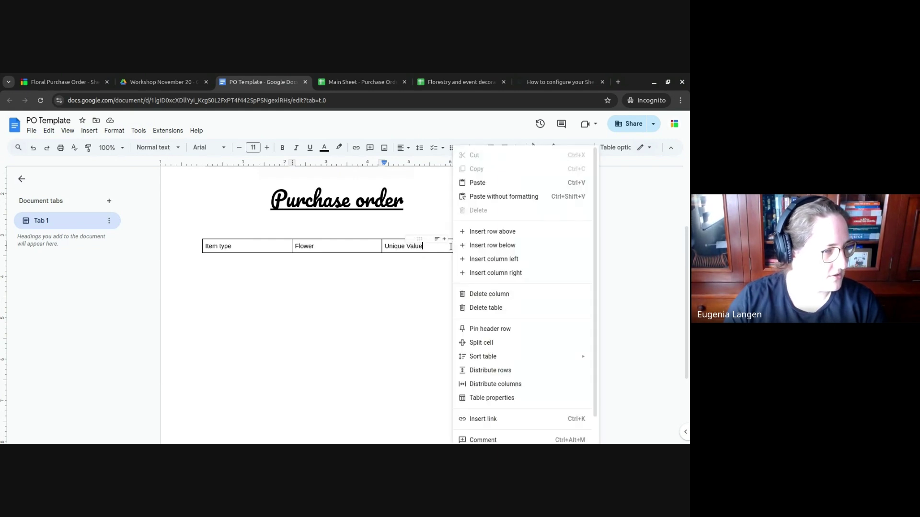
left_click(525, 275)
type("tal ")
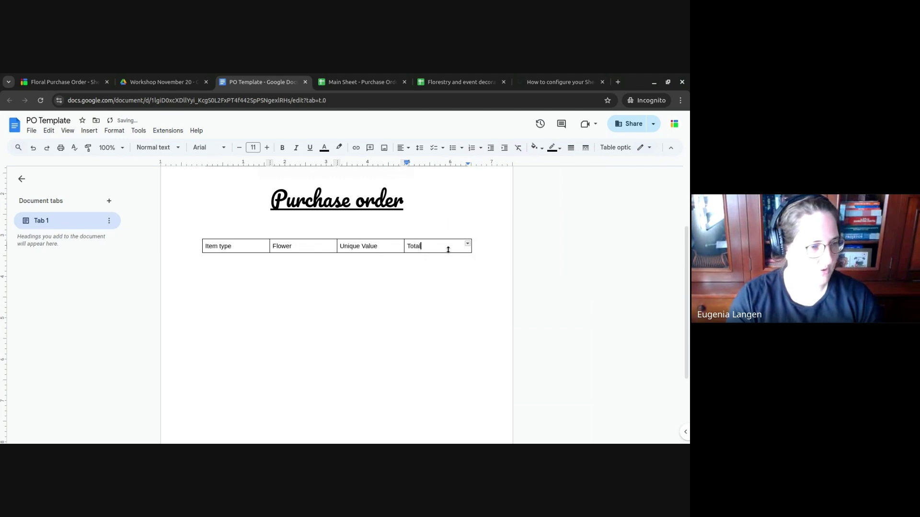
type("Value")
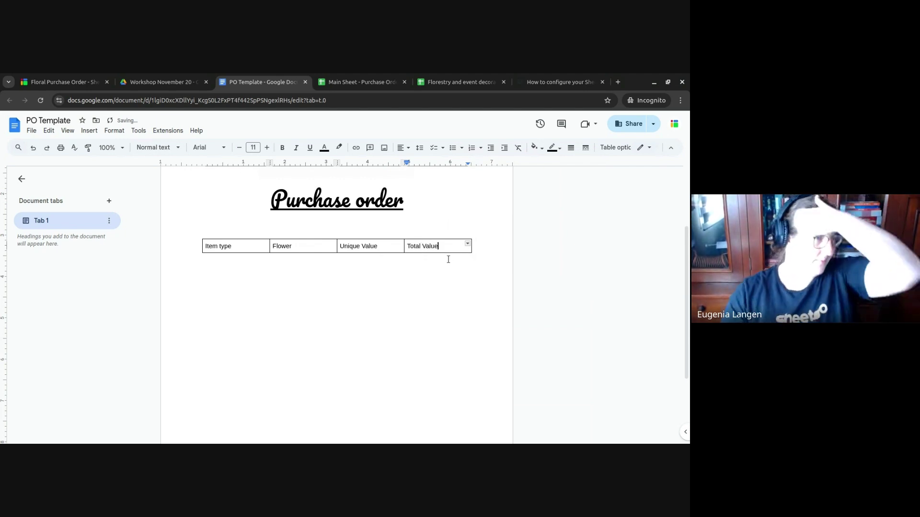
left_click(448, 262)
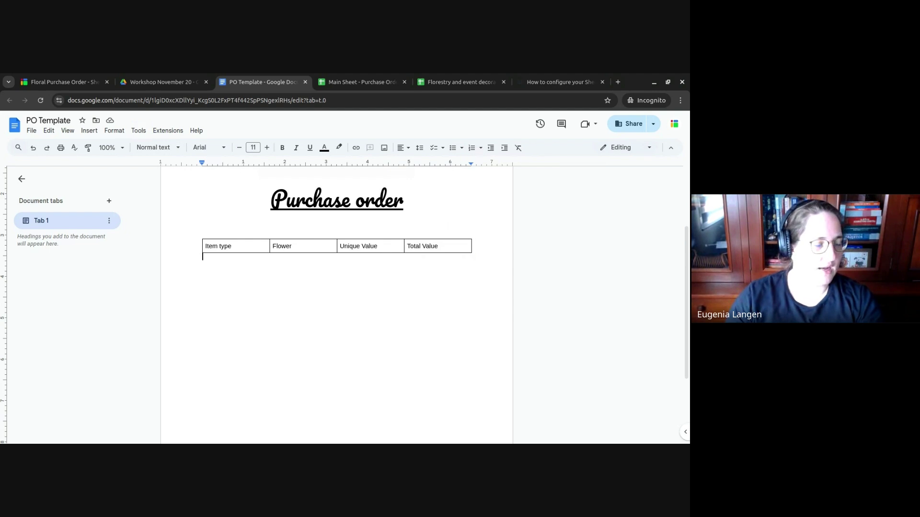
type("{")
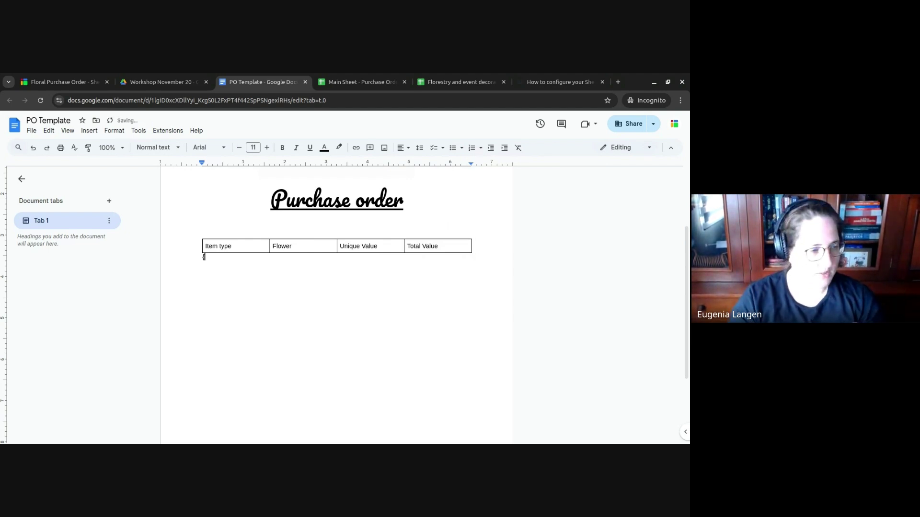
type("{group-st")
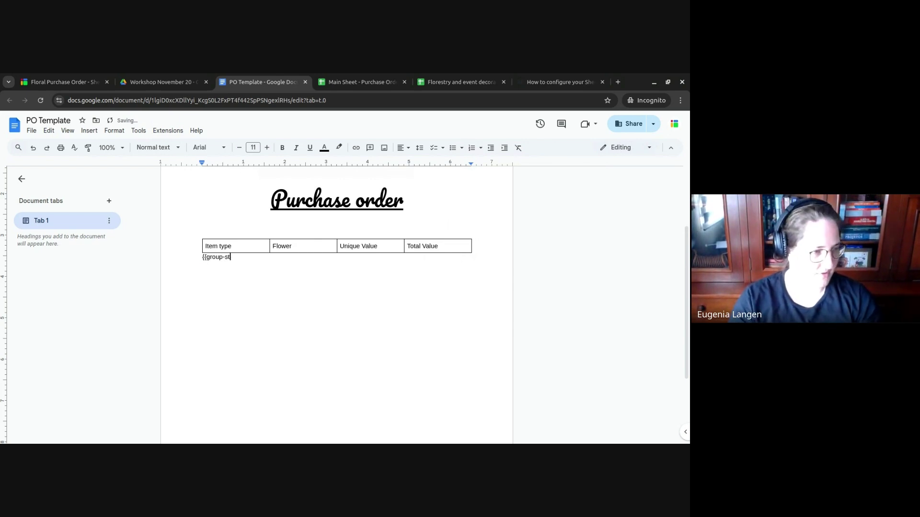
type("art}}")
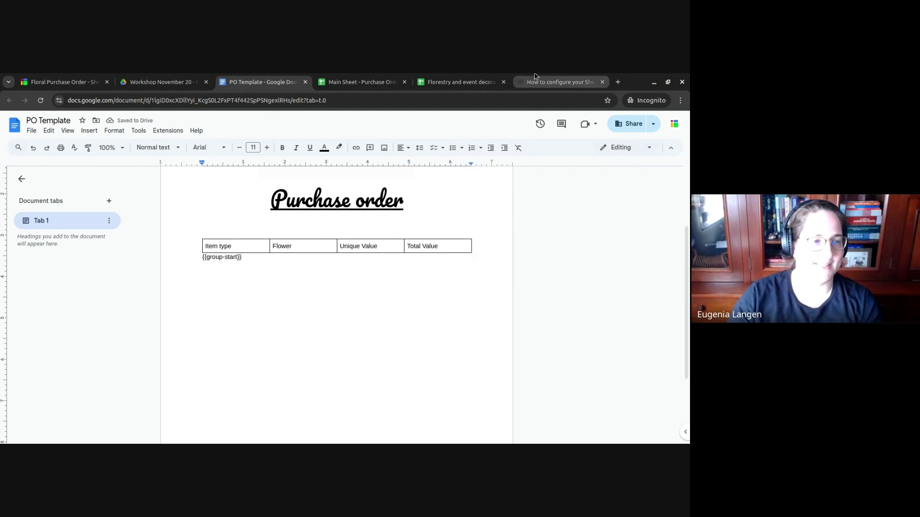
- Search the help center for 'document' and review the grouping article's table example
left_click(559, 82)
scroll(276, 185, "up", 20)
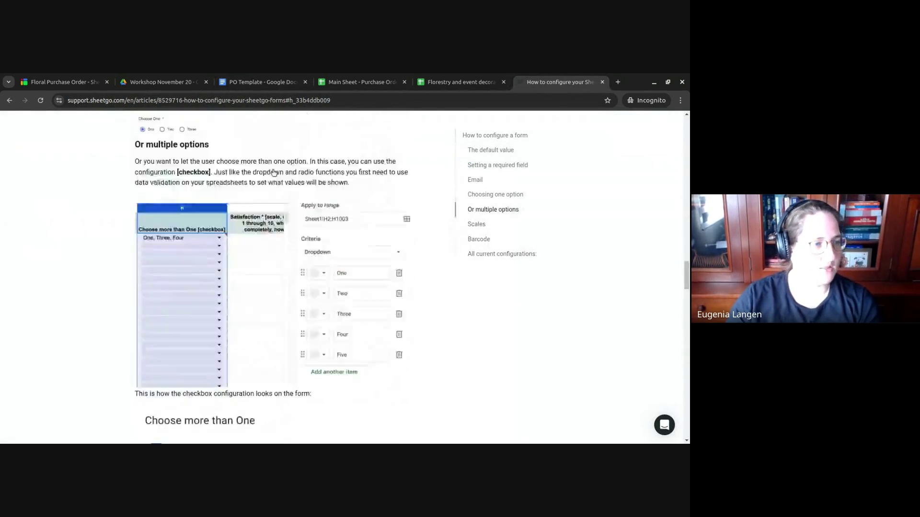
scroll(276, 157, "up", 5)
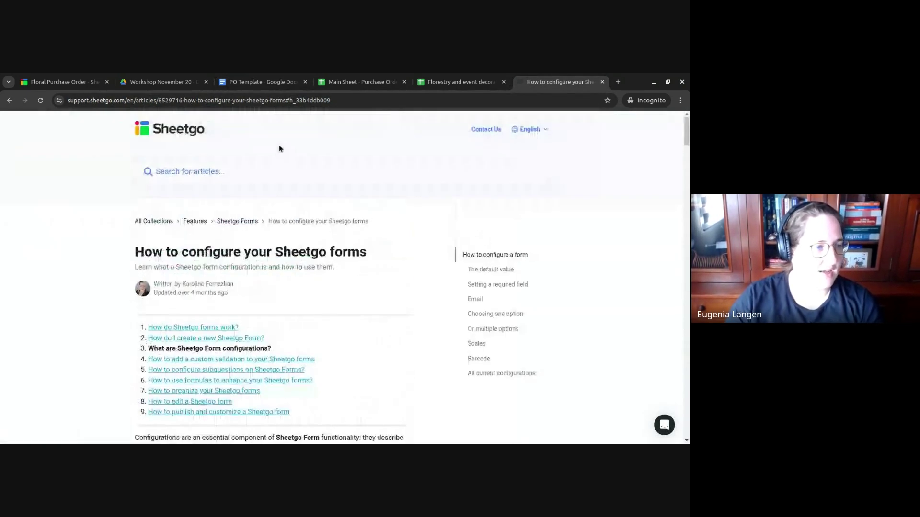
left_click(239, 172)
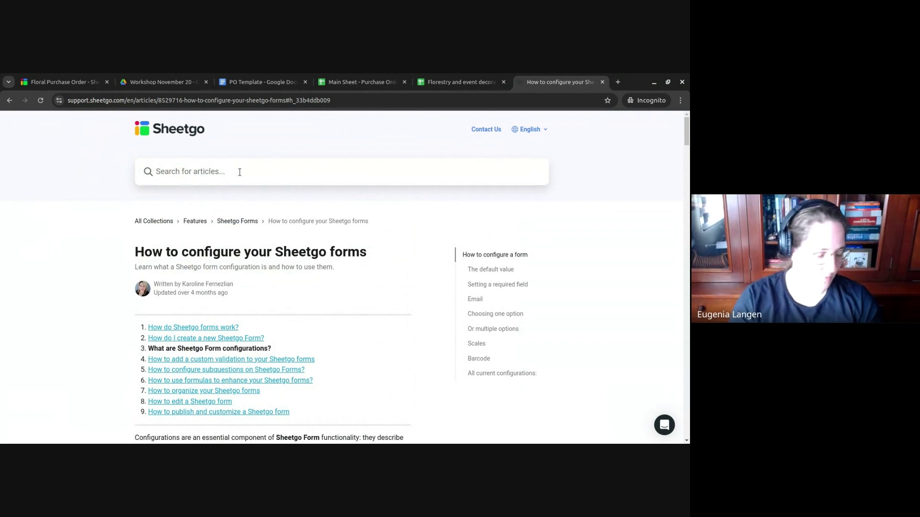
type("docu")
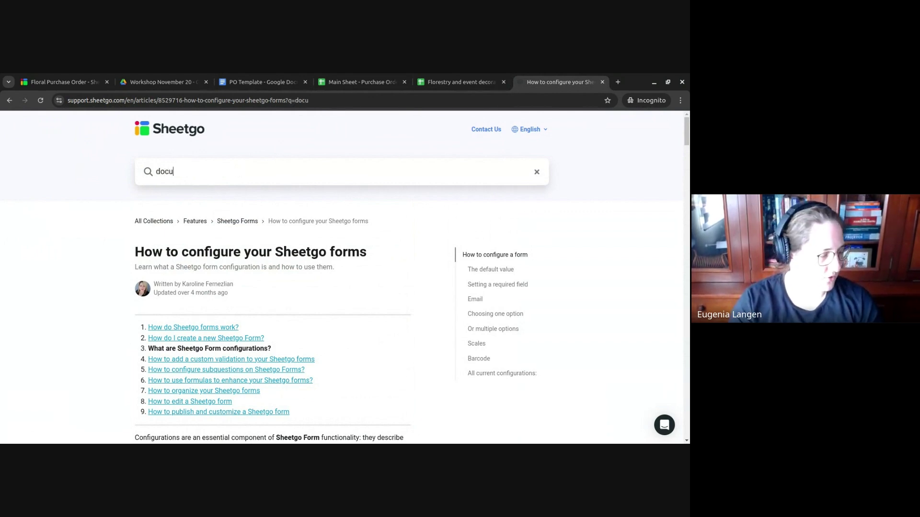
type("ment")
key("Return")
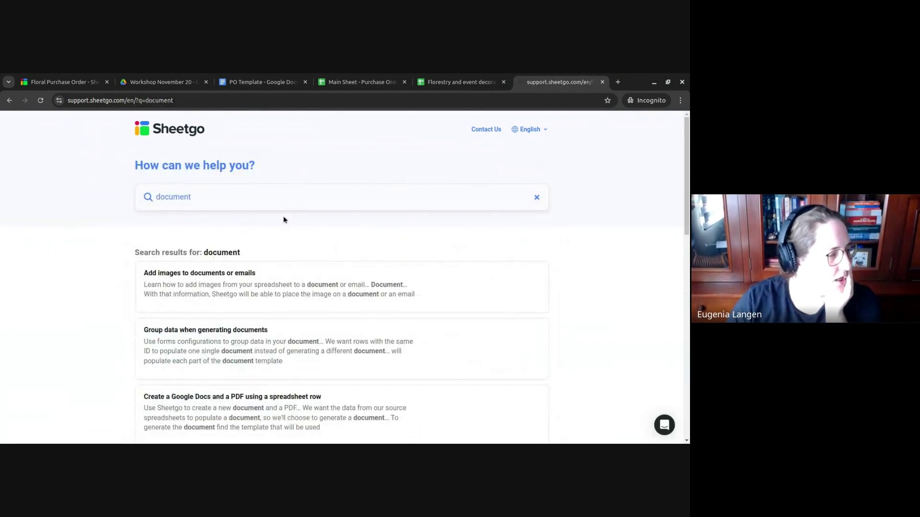
left_click(209, 333)
scroll(422, 249, "down", 5)
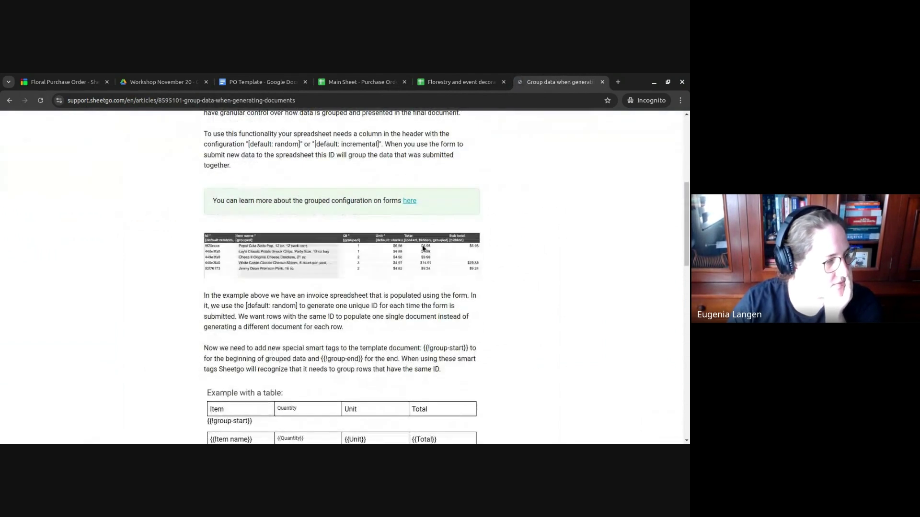
scroll(423, 247, "down", 3)
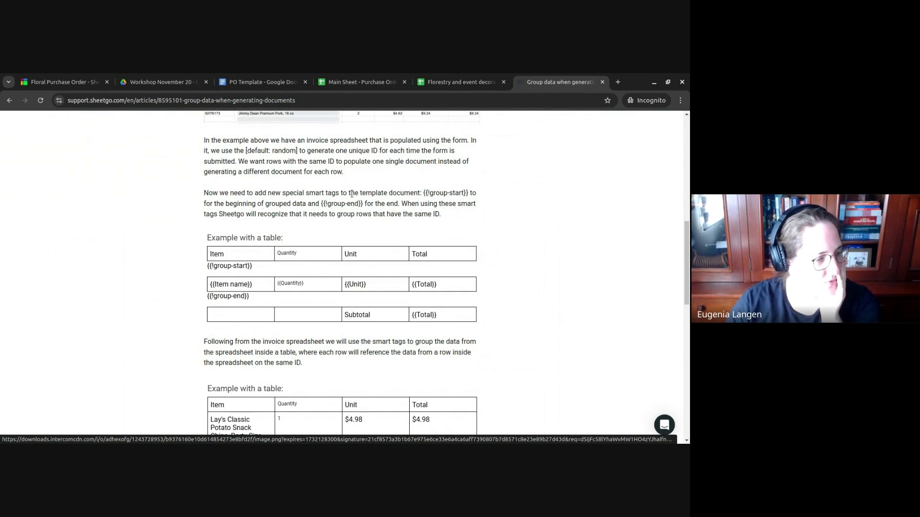
left_click(246, 78)
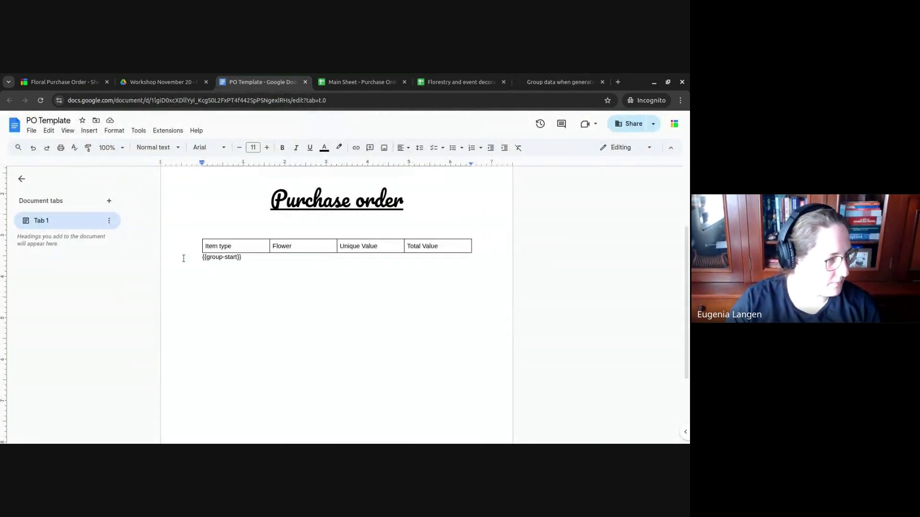
- Change the tag to {{!group-start}} and insert a 4x1 table below it
type("!")
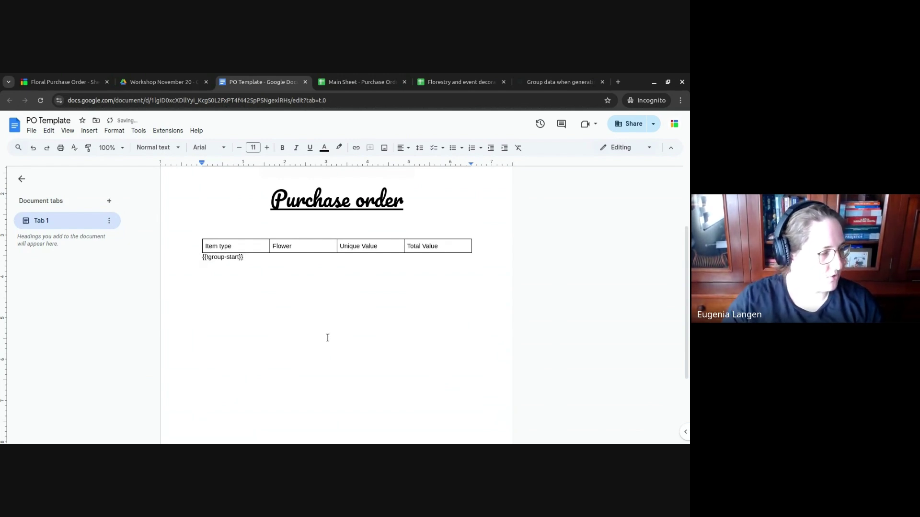
left_click(85, 134)
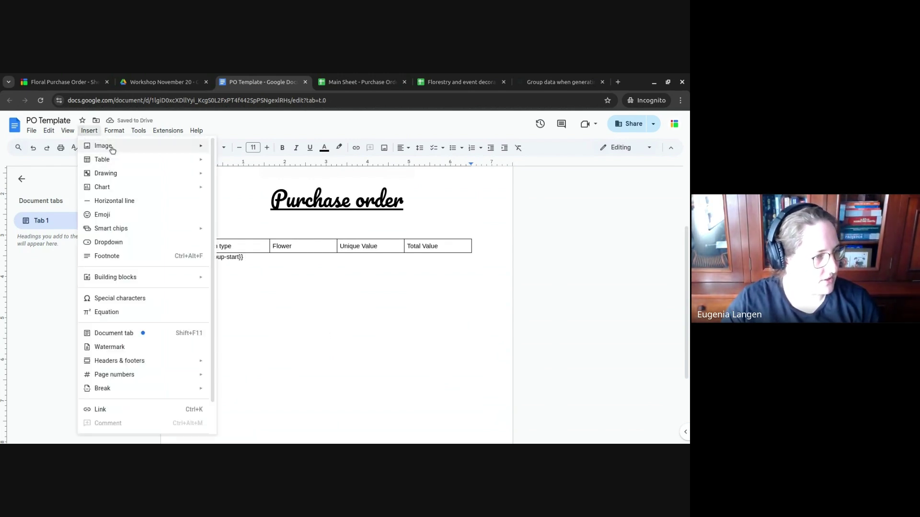
mouse_move(110, 159)
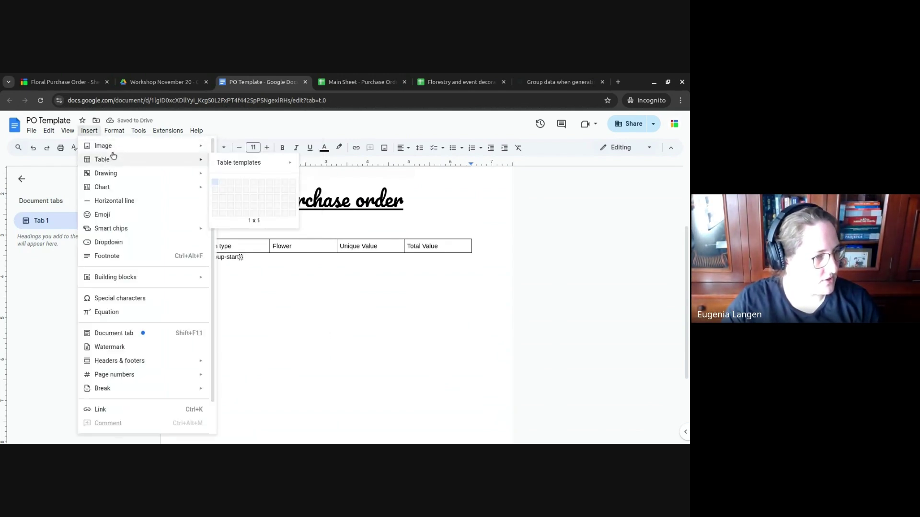
left_click(235, 182)
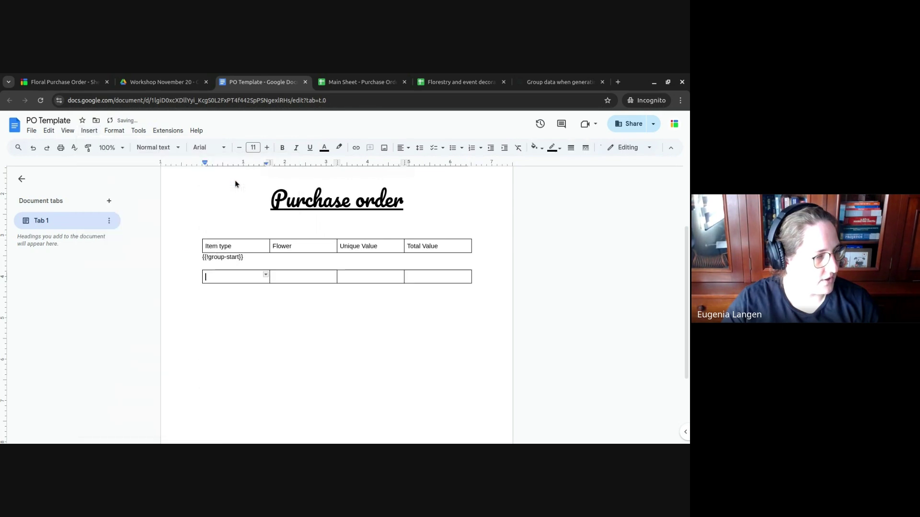
- Add a {{!group-end}} tag below the new table, removing the stray 's'
left_click(274, 296)
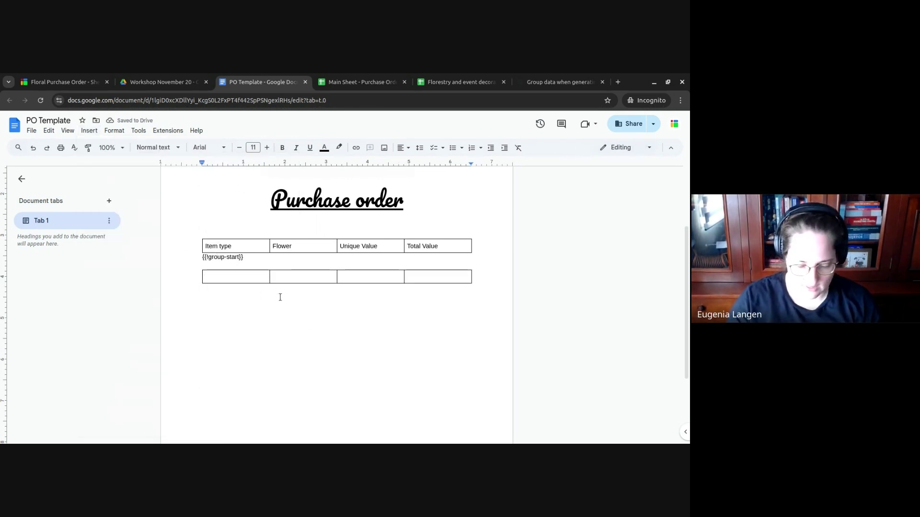
type("{{!group")
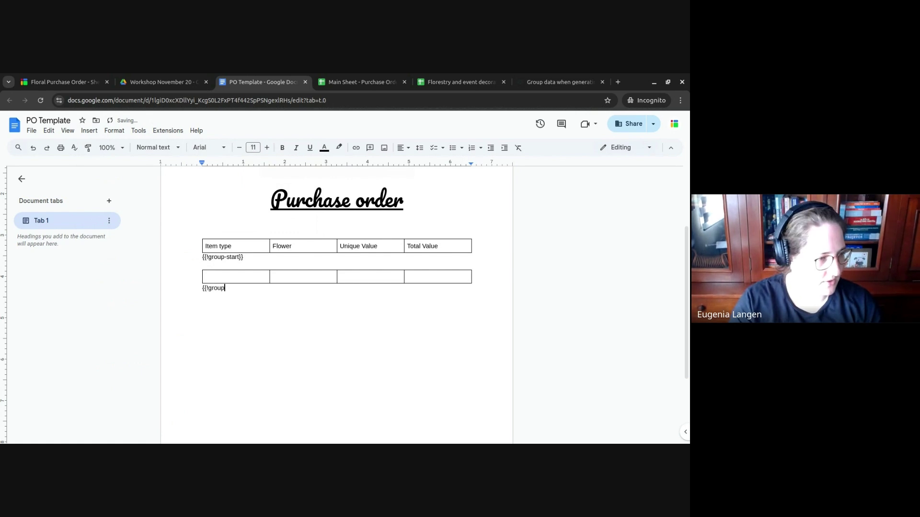
type("-ends")
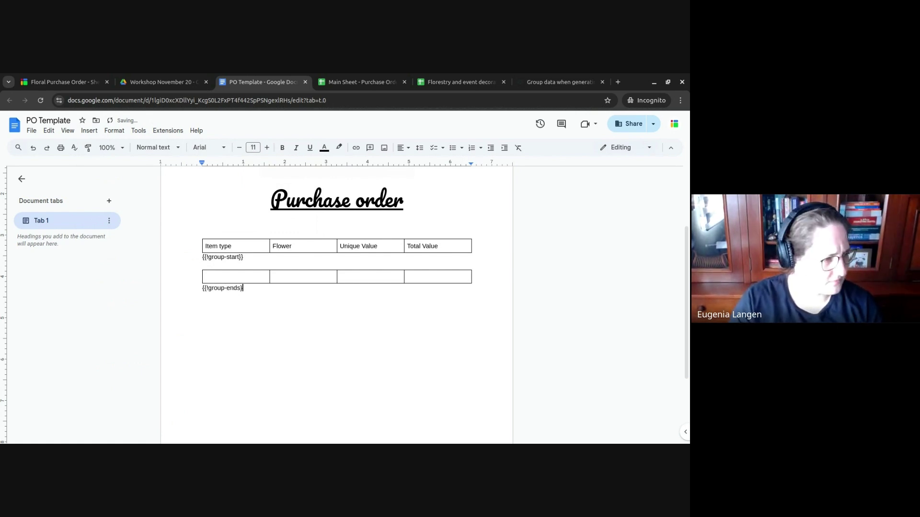
type("}}")
left_click(560, 82)
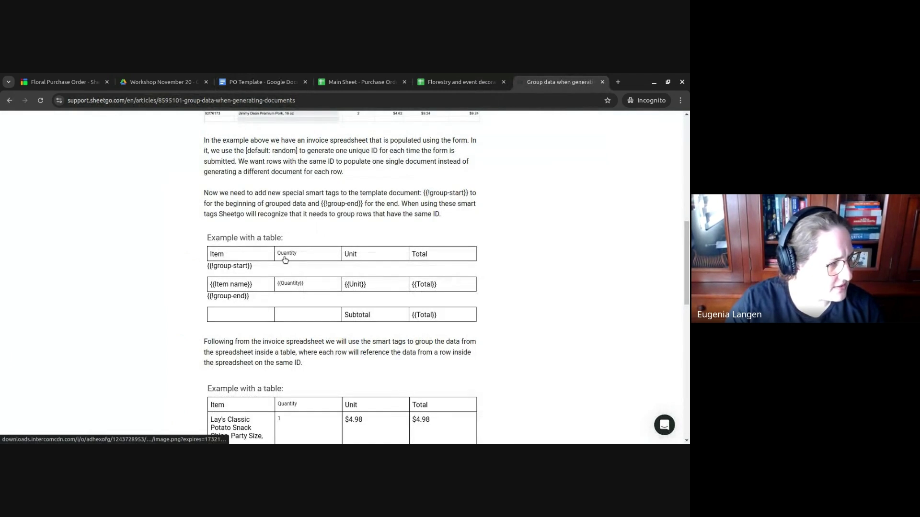
left_click(245, 79)
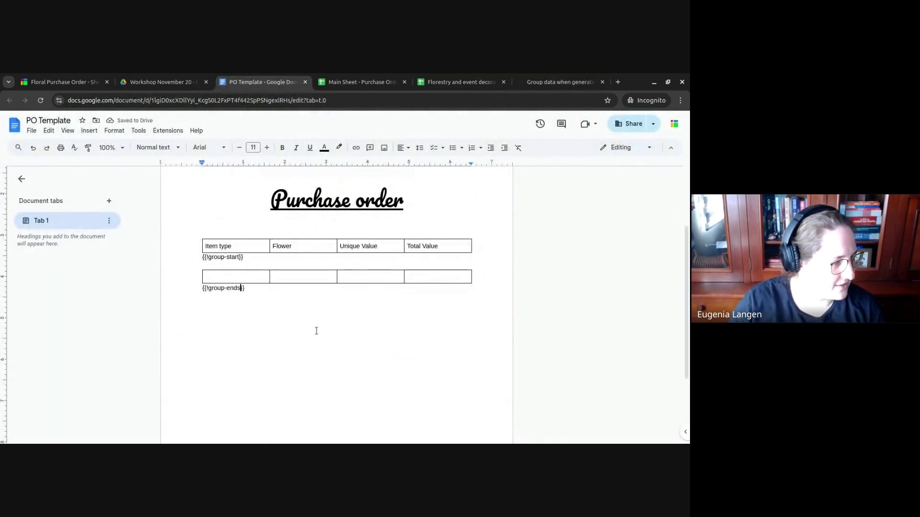
left_click(316, 331)
key("Left")
key("Left")
key("BackSpace")
key("Up")
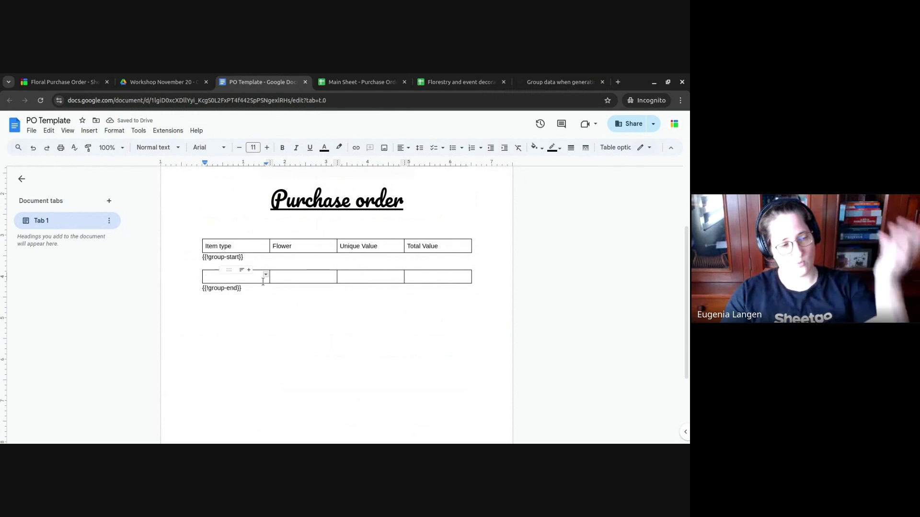
- Fill the row's first two cells with {{Type}} and {{Flower}}, copying names from the sheet headers
left_click(344, 78)
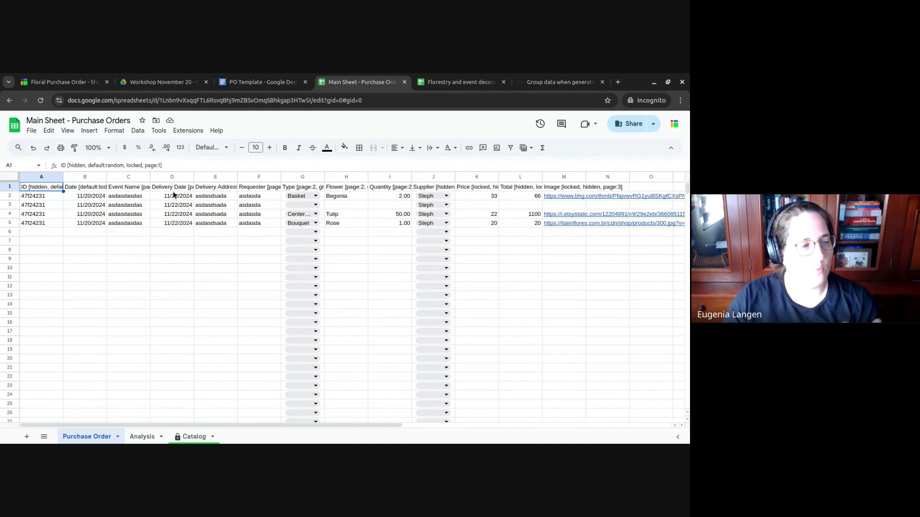
left_click(290, 189)
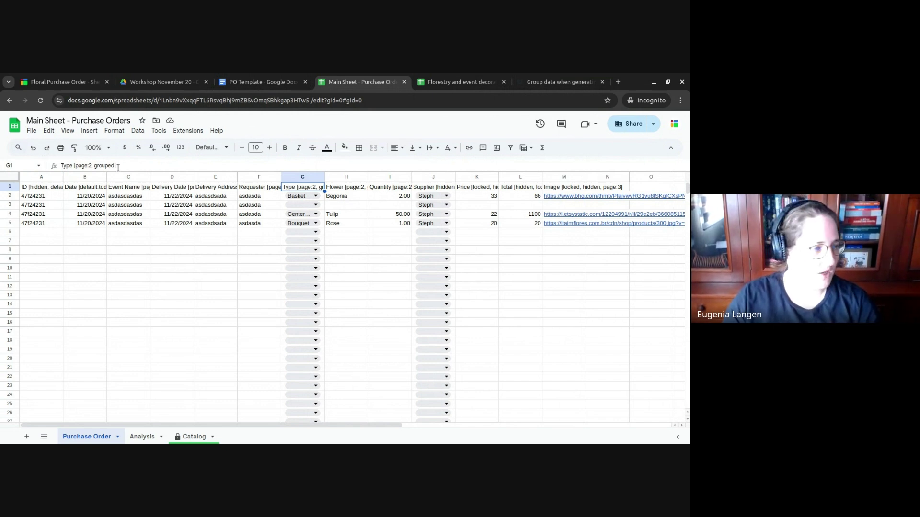
double_click(68, 165)
key("ctrl+c")
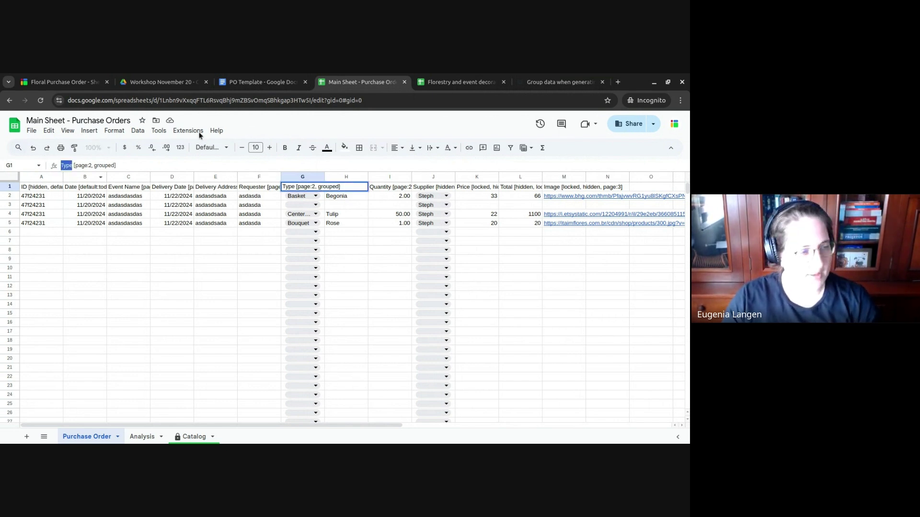
left_click(259, 82)
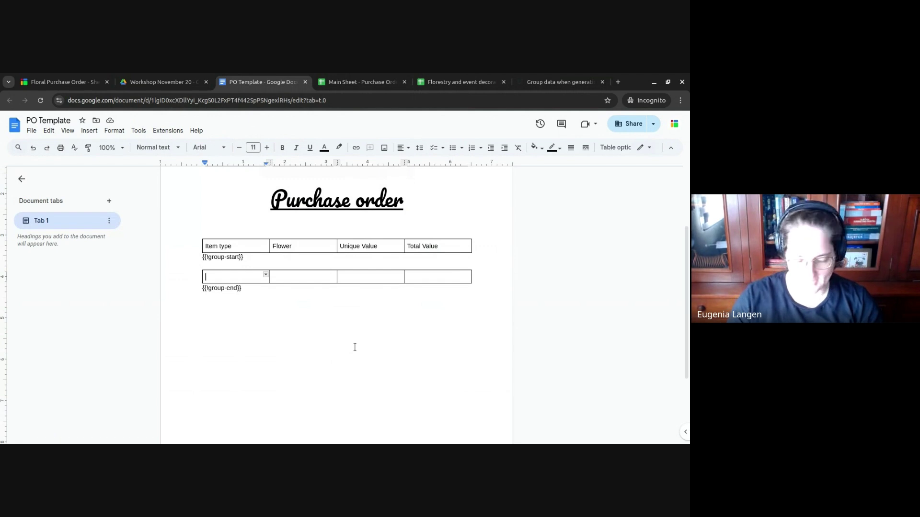
type("{{")
key("ctrl+v")
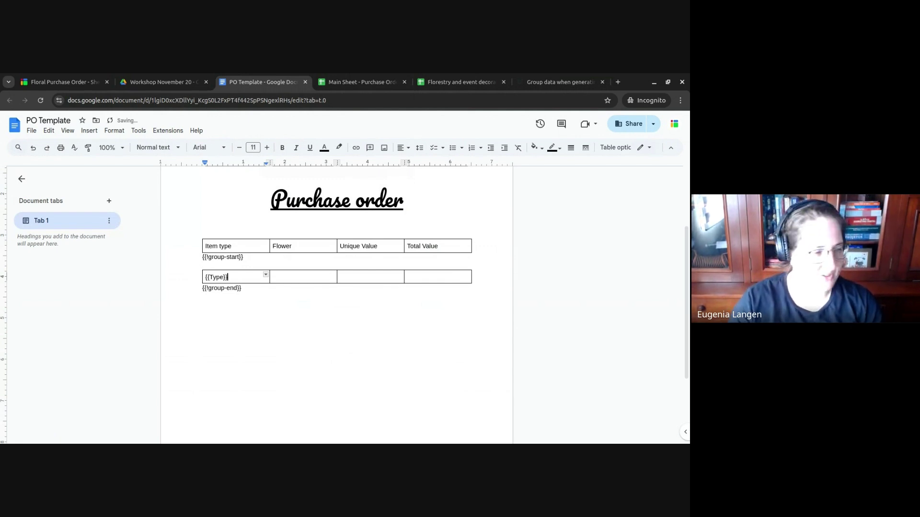
left_click(272, 277)
type("{{")
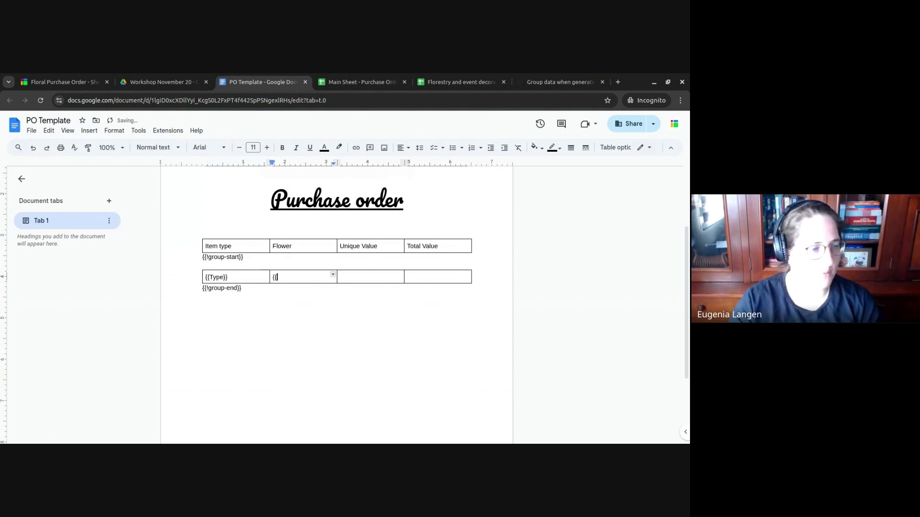
left_click(355, 84)
key("Return")
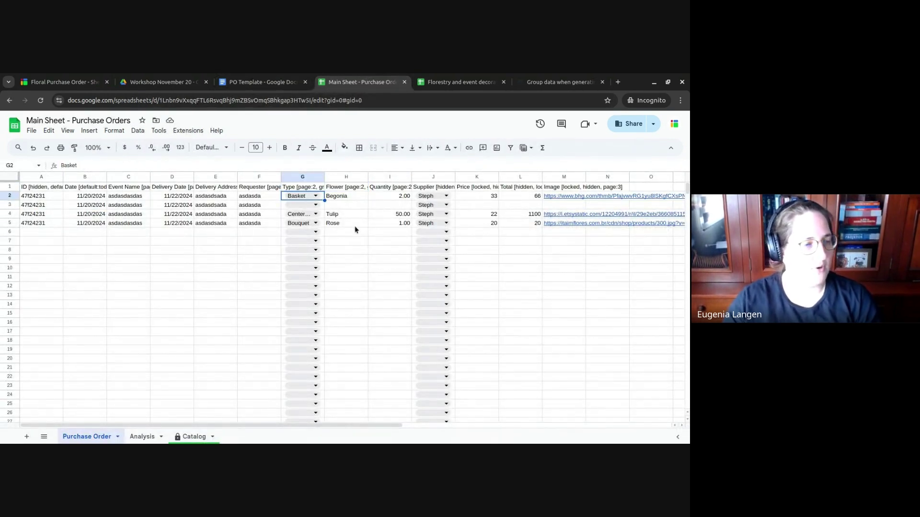
key("Up")
key("Right")
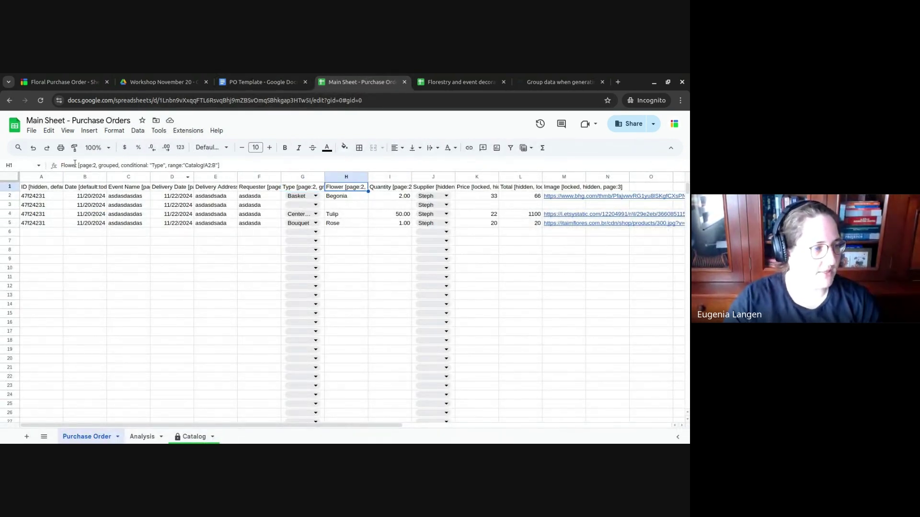
double_click(74, 164)
key("ctrl+c")
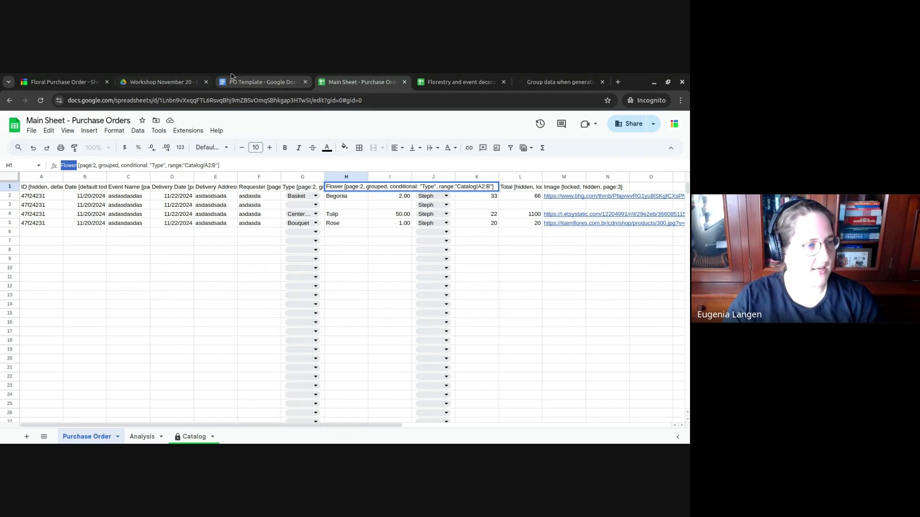
left_click(234, 79)
key("ctrl+v")
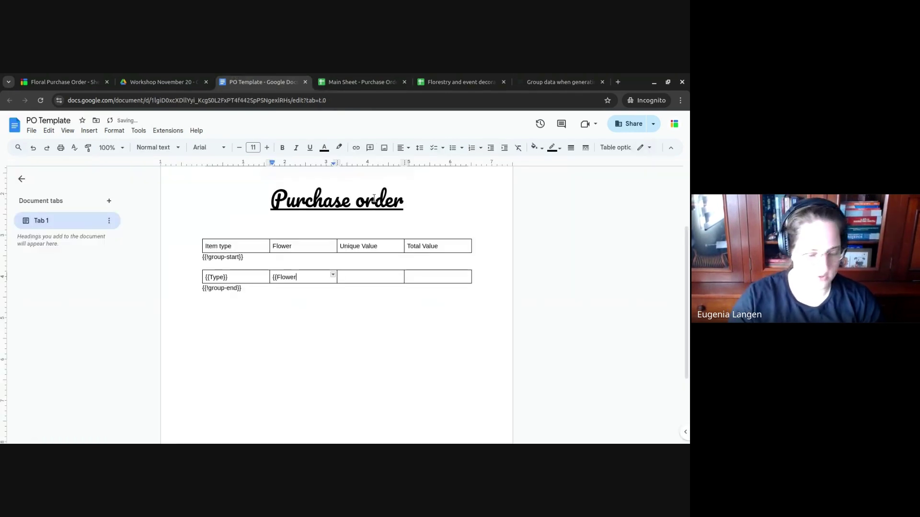
- Enter {{Price}} in the Unique Value cell and begin {{Total}} in Total Value
key("Tab")
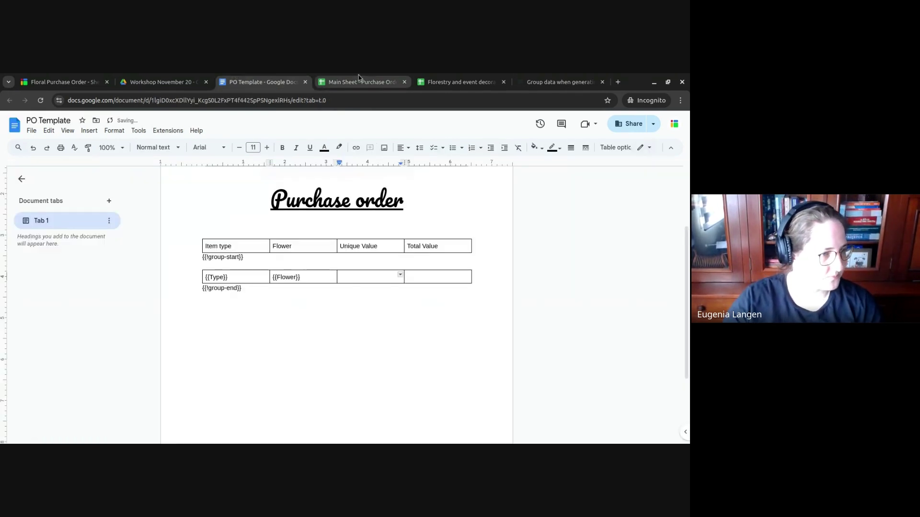
left_click(360, 82)
left_click(458, 298)
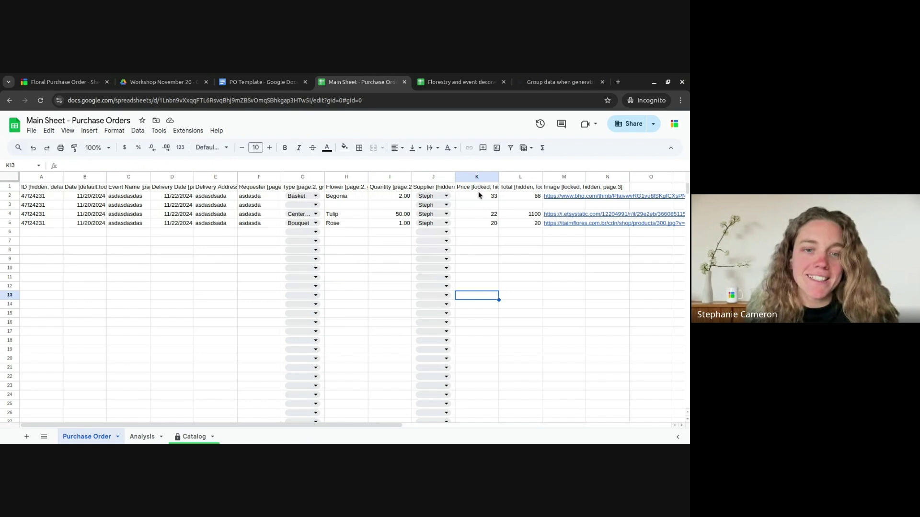
left_click(261, 82)
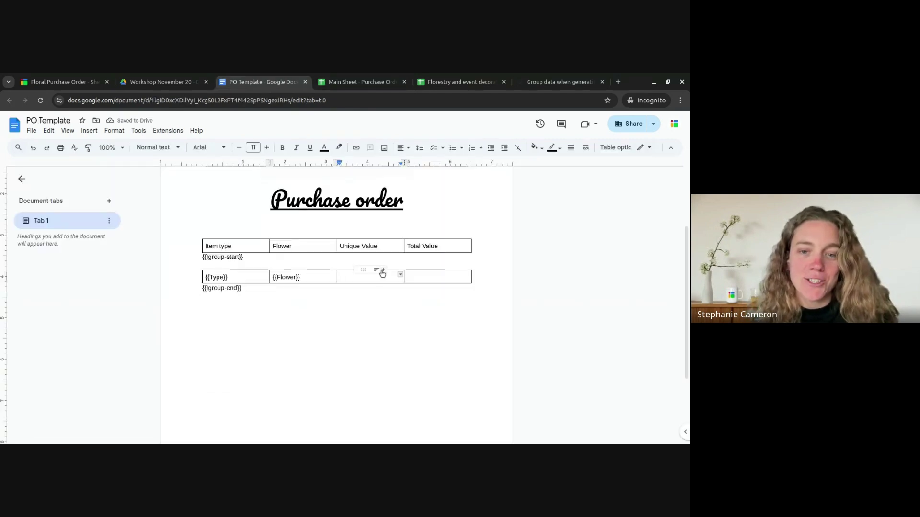
type("{{Price}}")
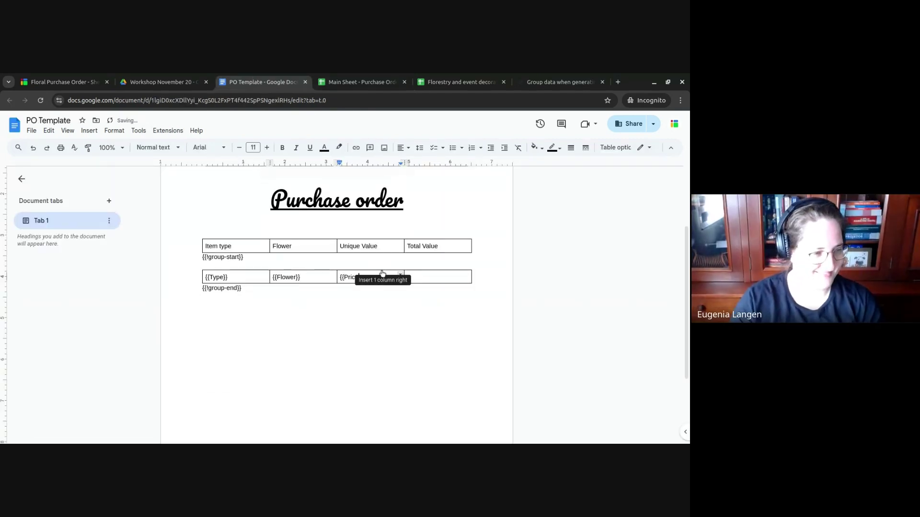
key("Tab")
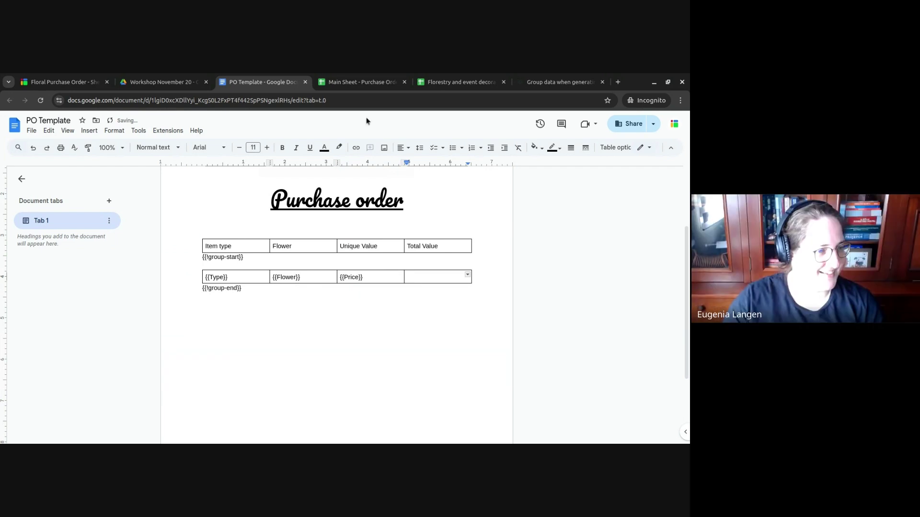
left_click(357, 82)
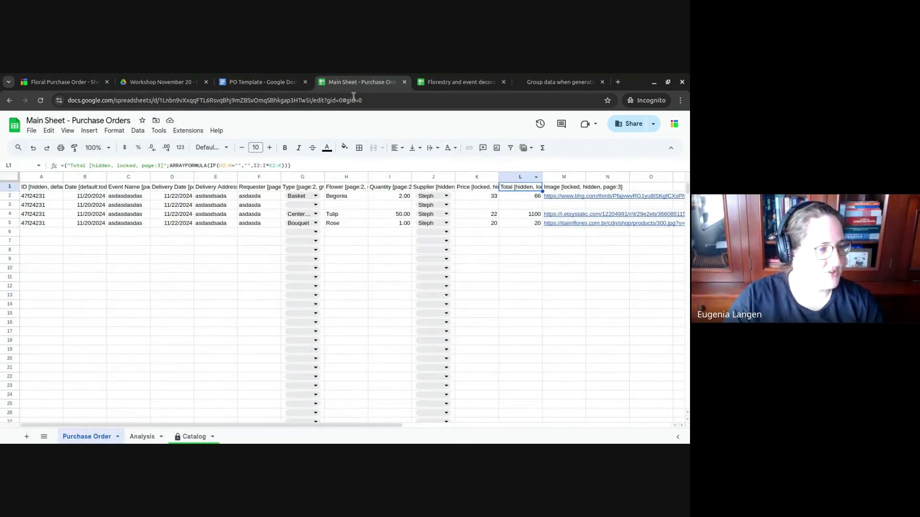
left_click(262, 82)
type("{{")
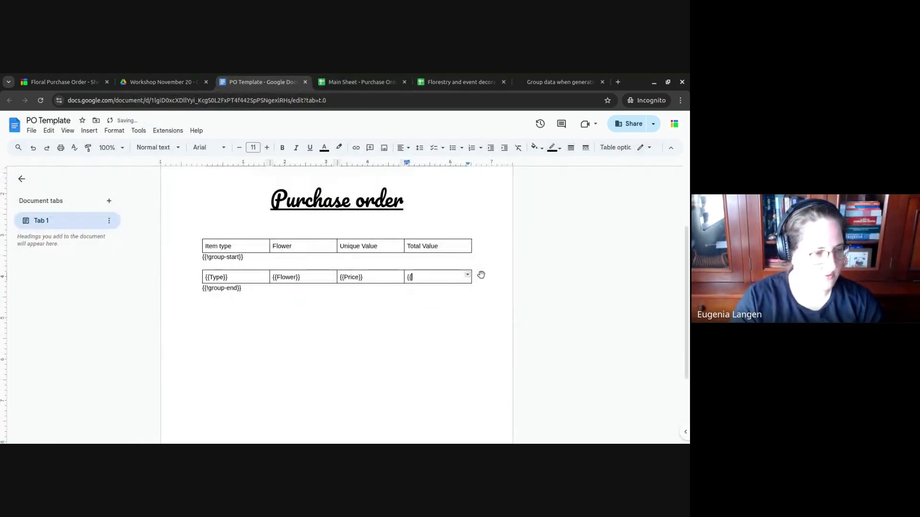
type("Total")
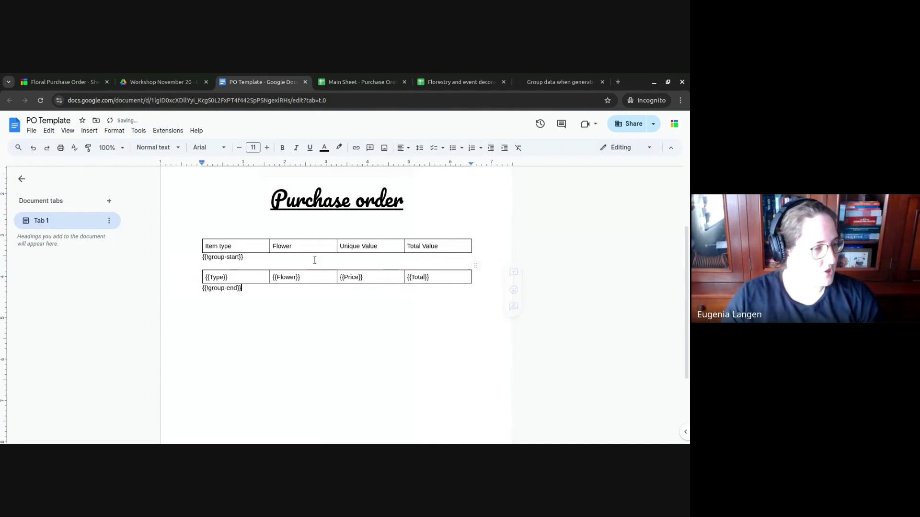
- Add a plain-text line 'Order number: {{ID}}' below the title
left_click(210, 222)
left_click(419, 211)
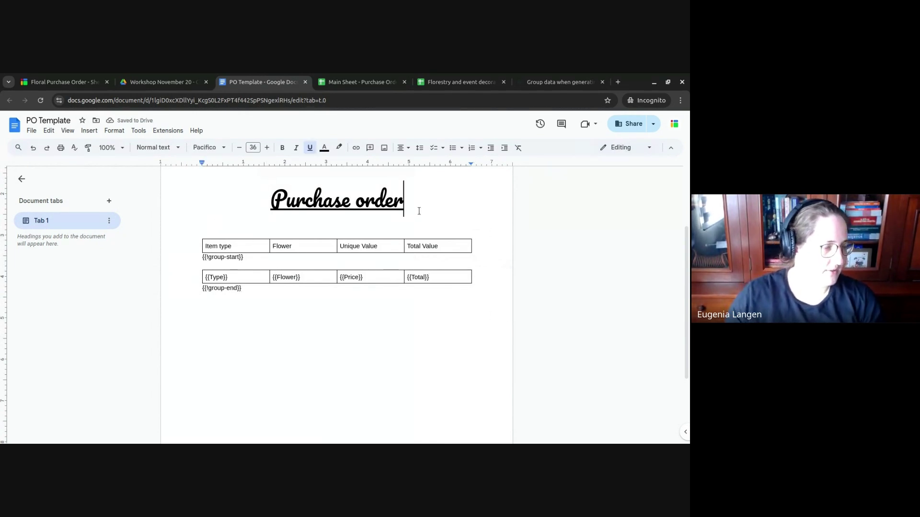
key("Return")
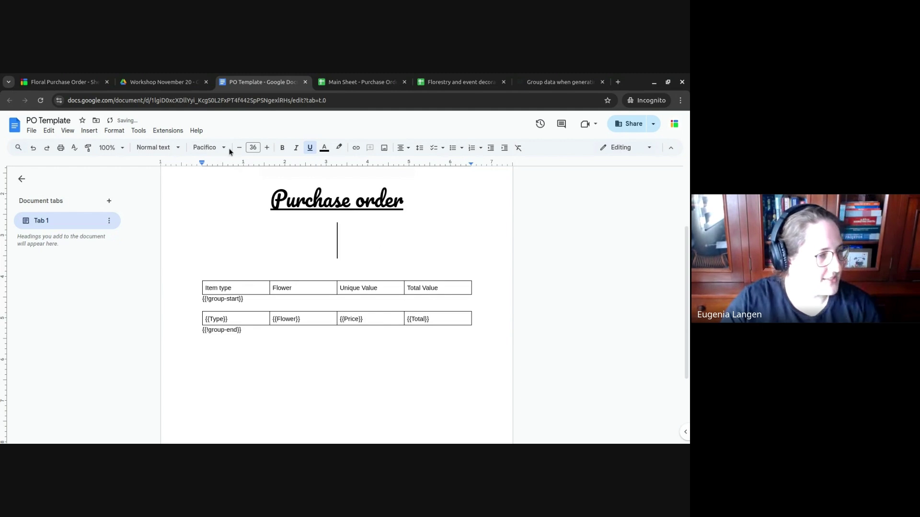
left_click(214, 149)
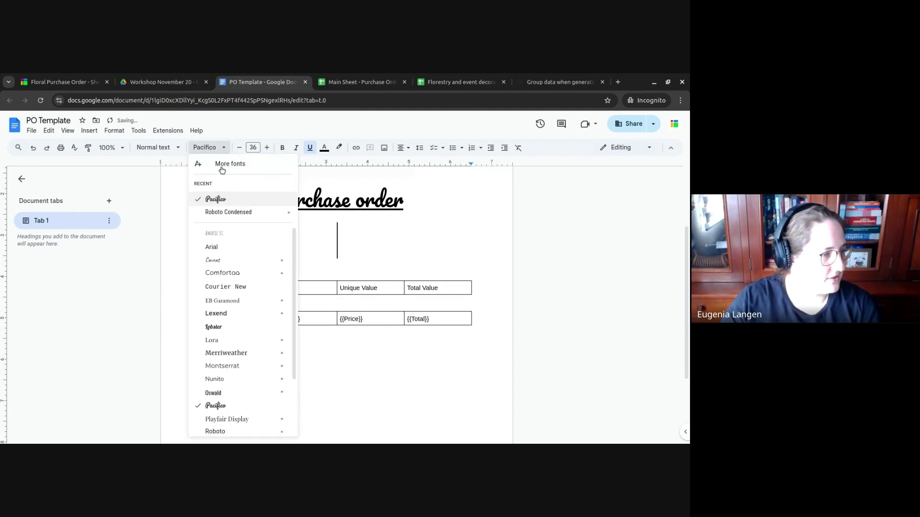
left_click(527, 237)
key("BackSpace")
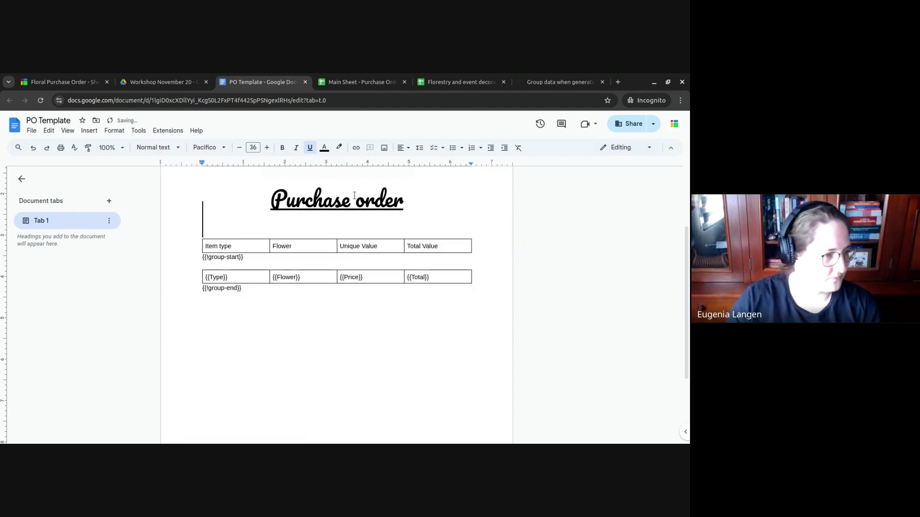
left_click(109, 130)
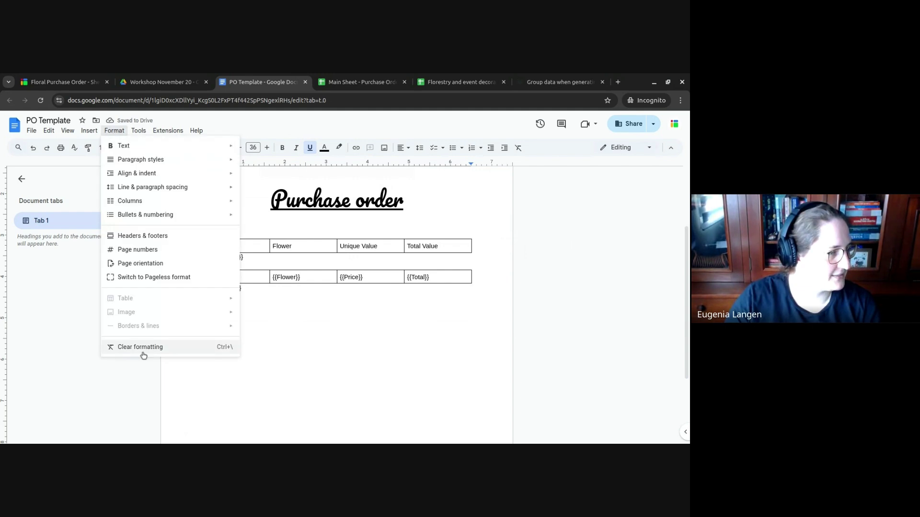
left_click(143, 348)
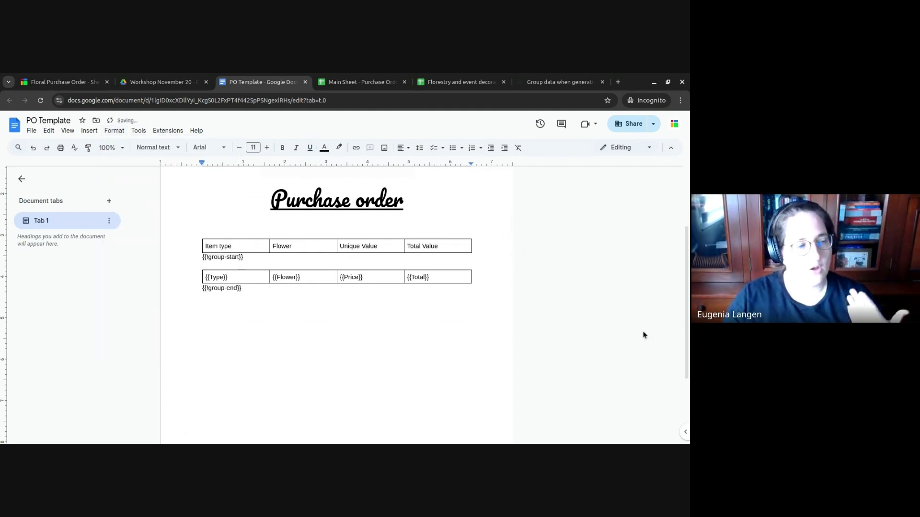
type("O")
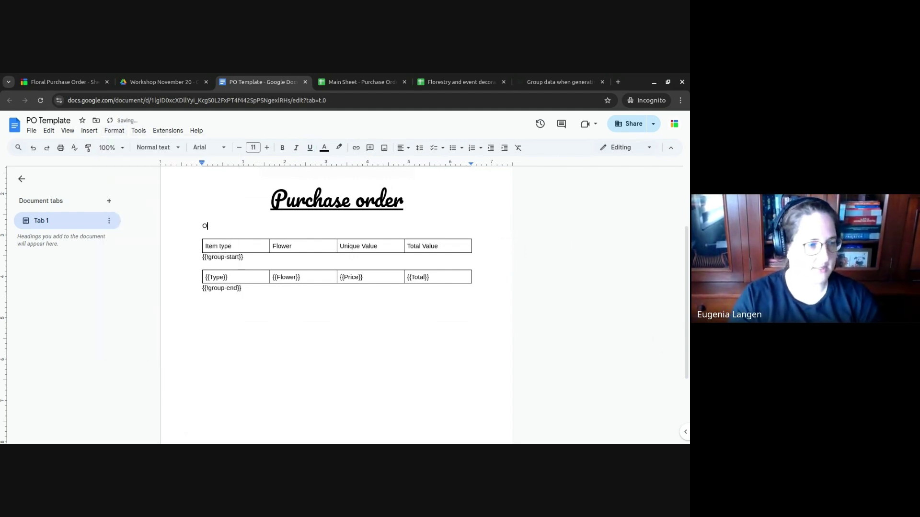
type("rder number:")
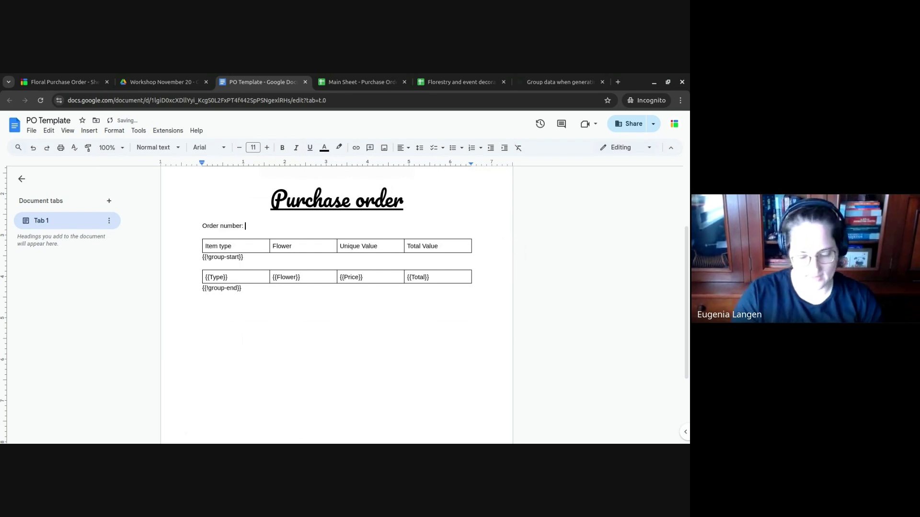
type(" {{ID}}")
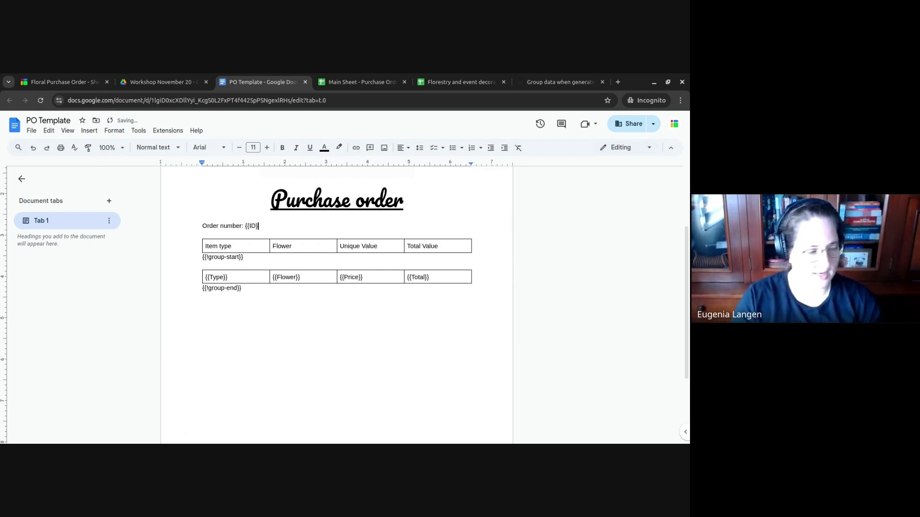
key("Return")
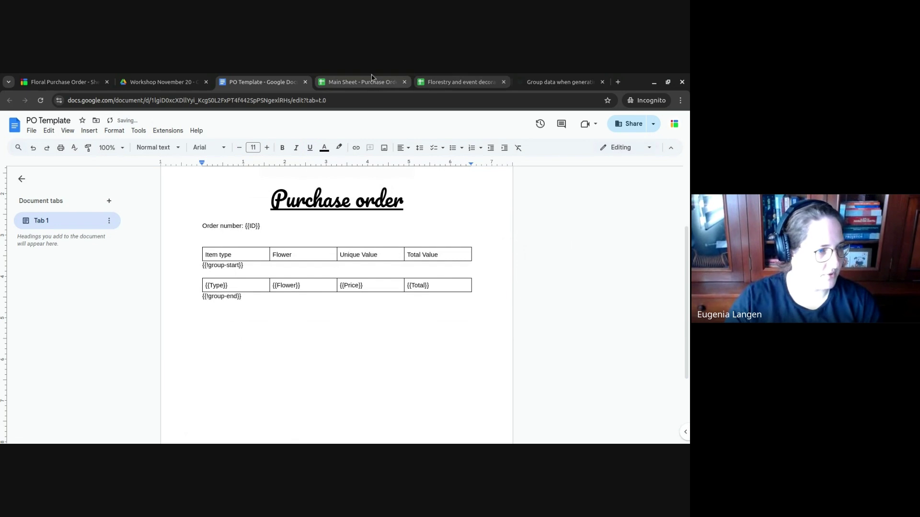
- Add a 'Due date: {{Delivery Date}}' line using the header copied from the sheet
left_click(378, 82)
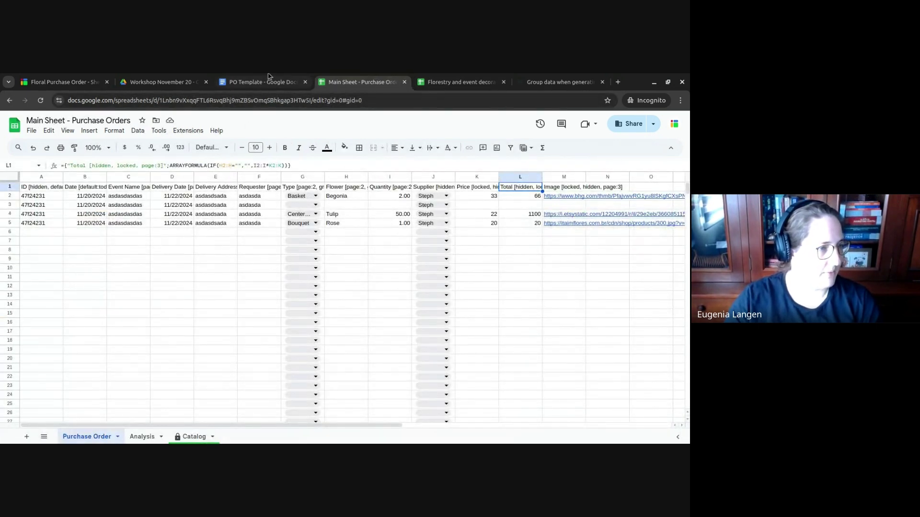
left_click(253, 86)
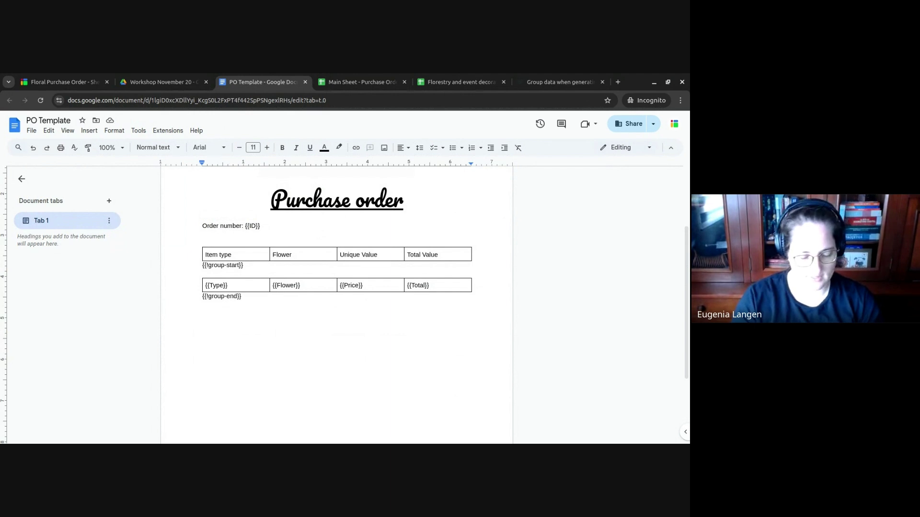
type("O")
key("BackSpace")
type("D")
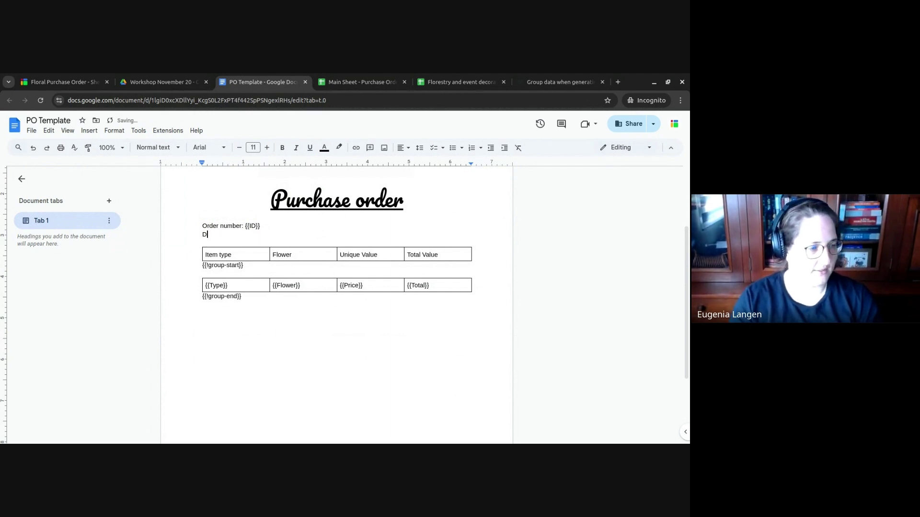
key("BackSpace")
key("BackSpace")
key("BackSpace")
key("BackSpace")
type("ue")
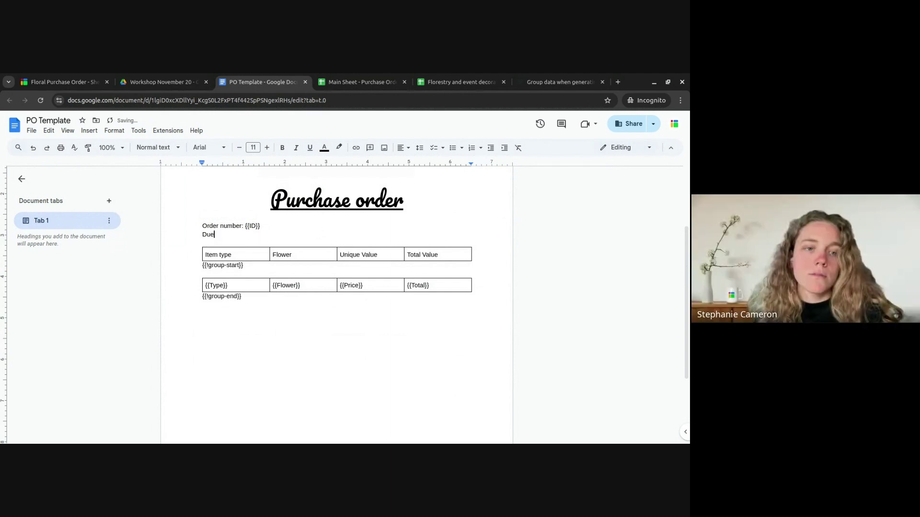
type(" date")
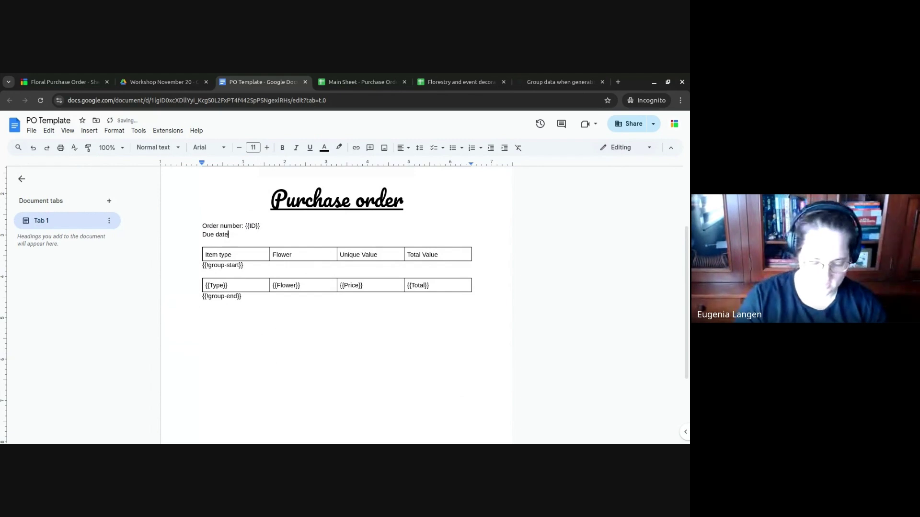
type(": {{")
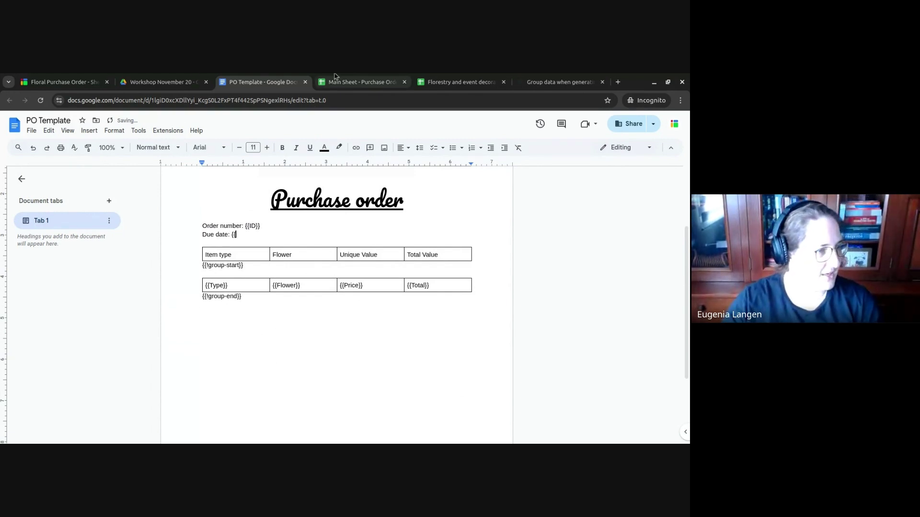
left_click(356, 82)
left_click(88, 187)
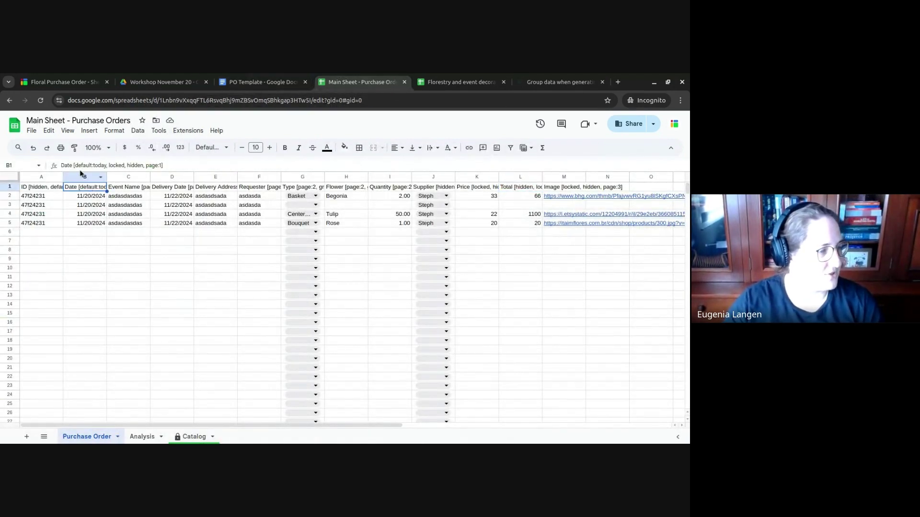
left_click(175, 189)
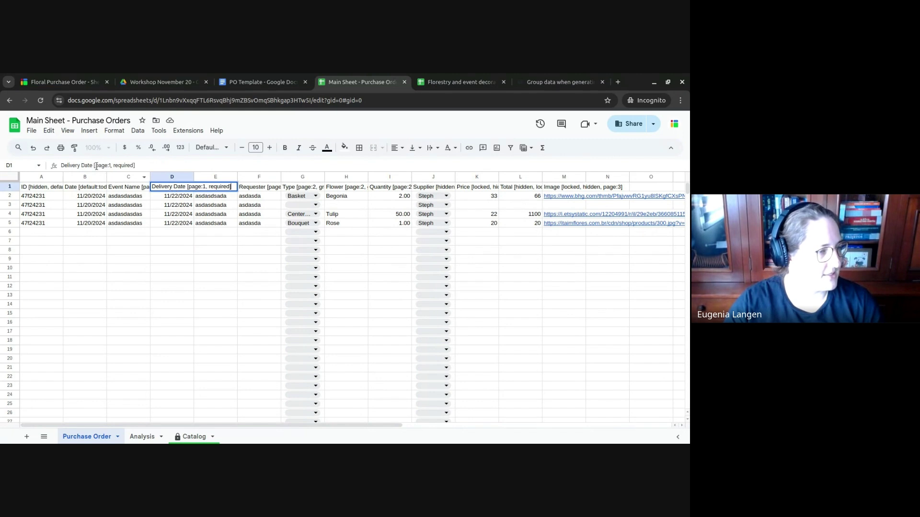
left_click_drag(93, 166, 61, 165)
key("ctrl+c")
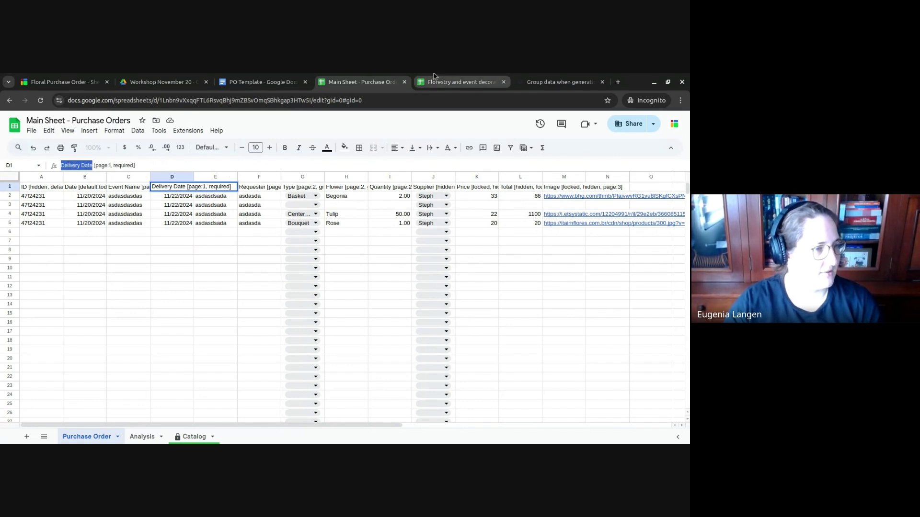
left_click(261, 82)
key("ctrl+v")
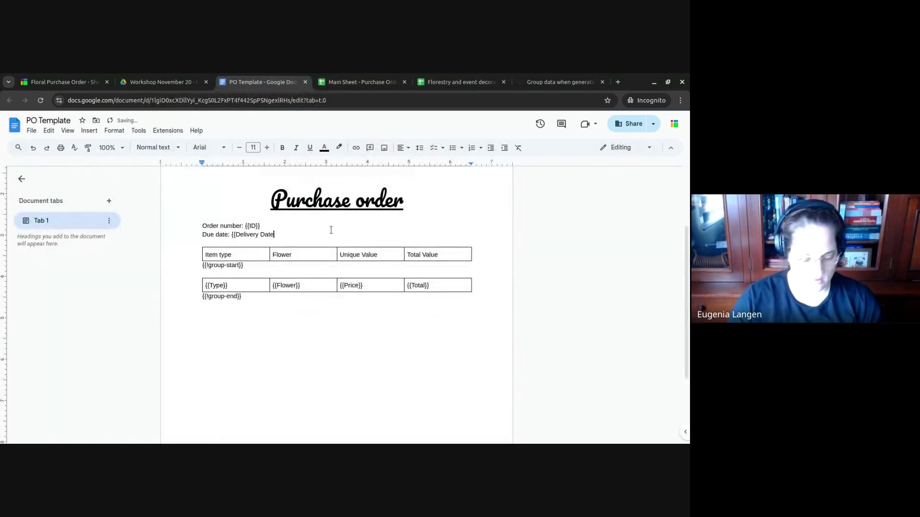
type("}}")
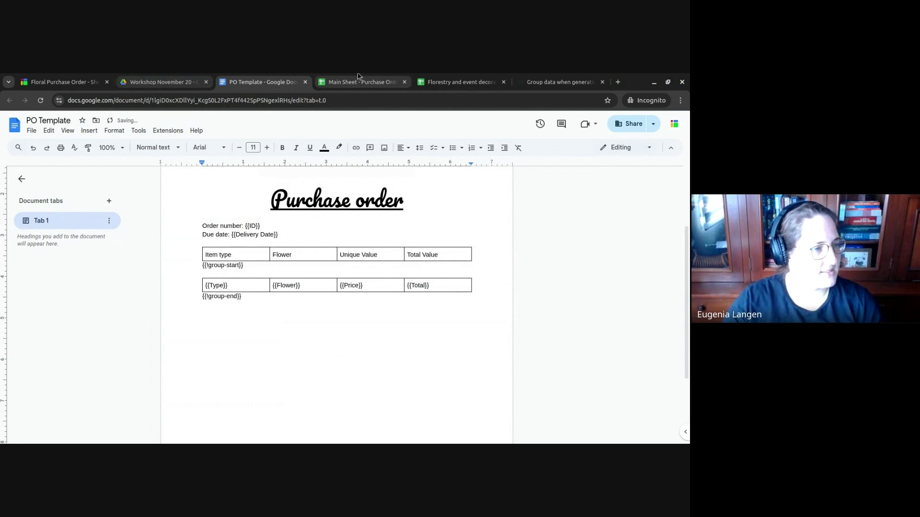
- Look up the Event Name column header in the purchase orders sheet
left_click(357, 82)
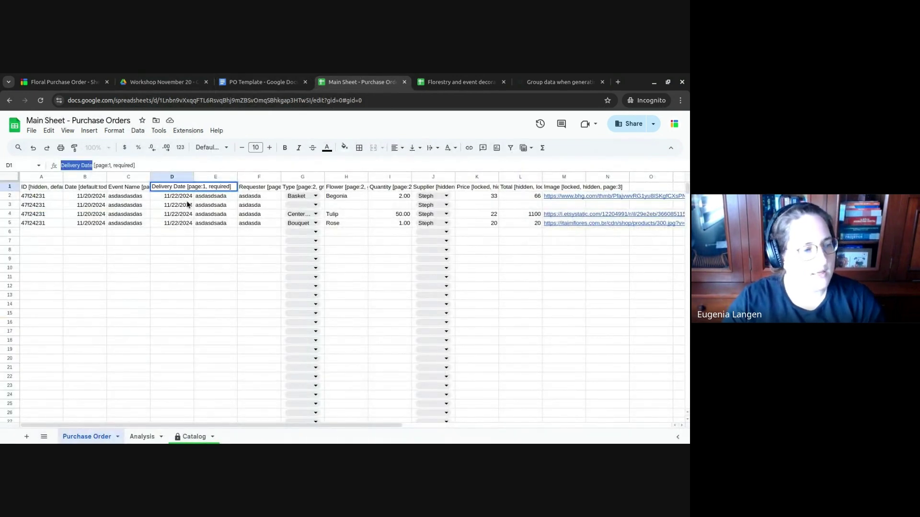
key("Escape")
left_click(131, 190)
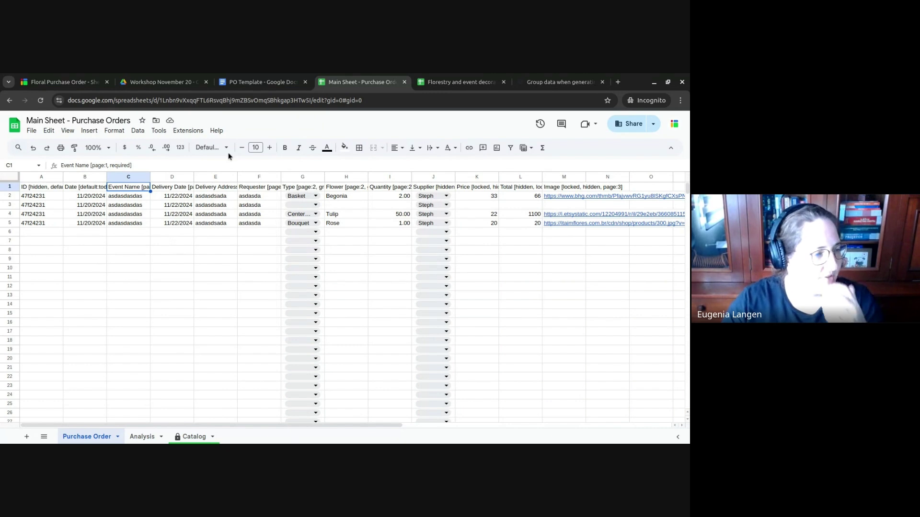
left_click(261, 81)
- Add an 'Event: {{Event Name}}' line below the Due date line
left_click(295, 243)
key("Return")
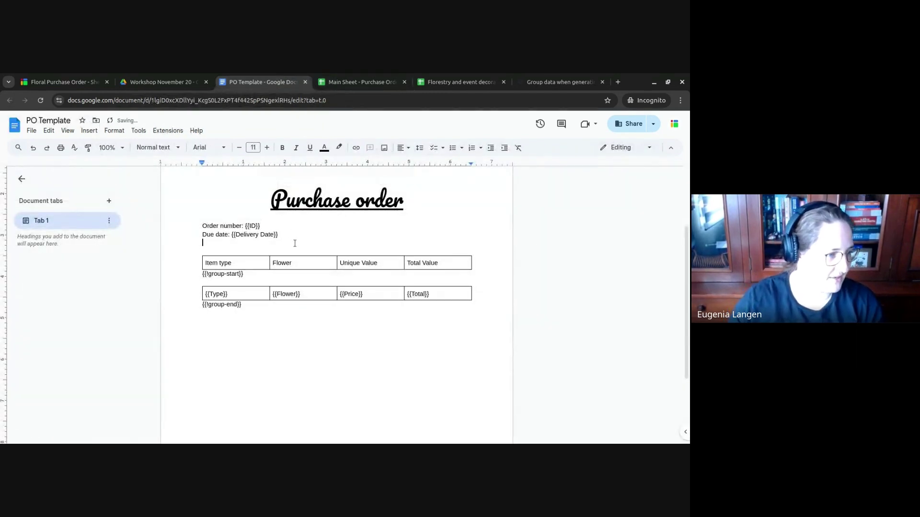
type("Event: {{Even")
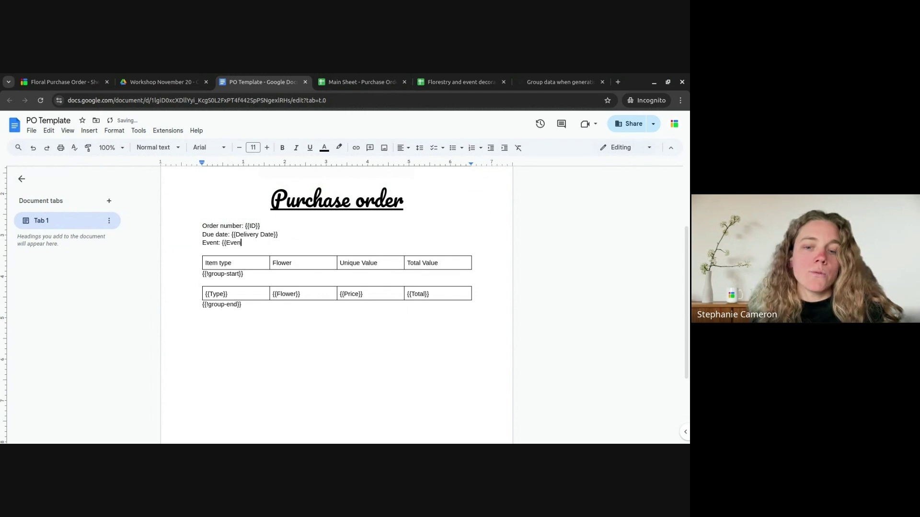
type("t Name")
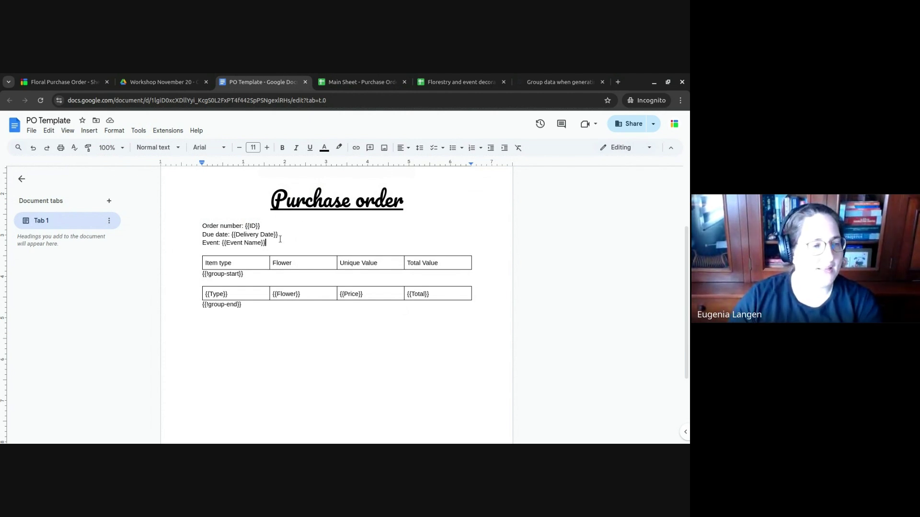
left_click_drag(266, 242, 287, 199)
left_click(257, 243)
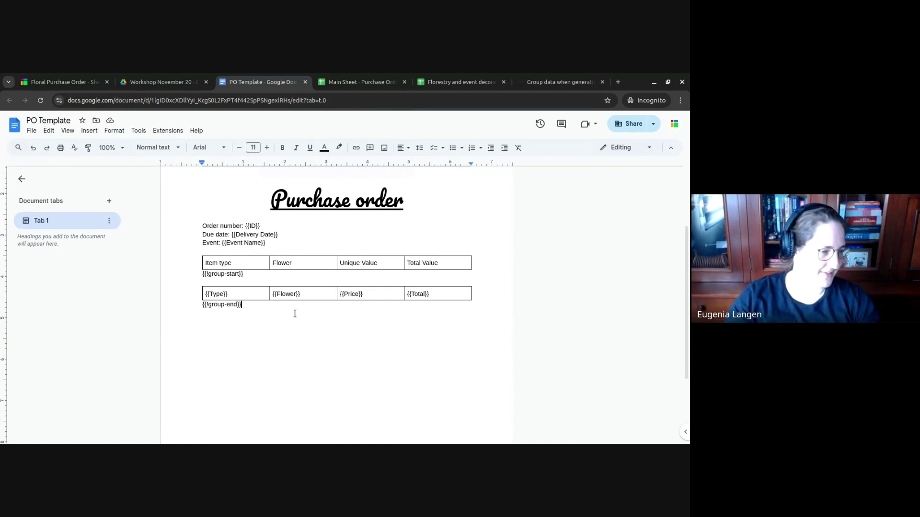
- Type 'Order submission date' below the table after checking the sheet's Date column
key("Return")
key("Return")
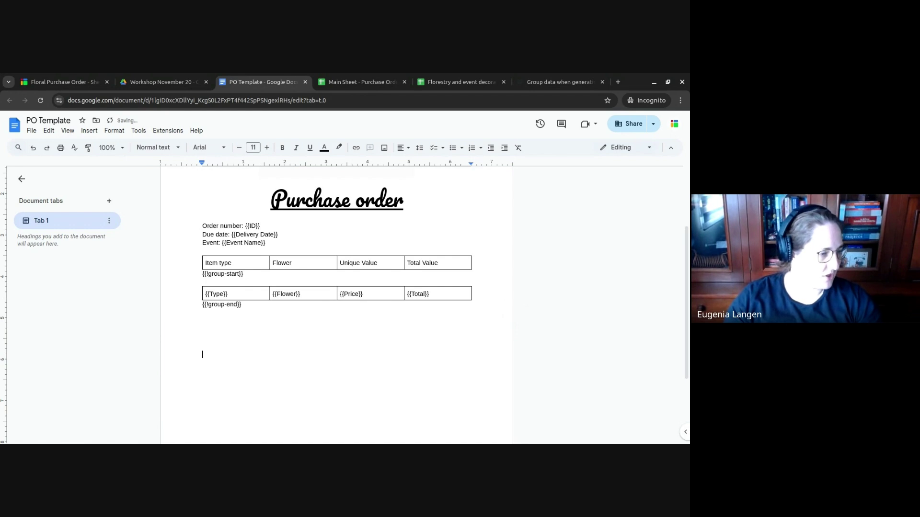
type("Or")
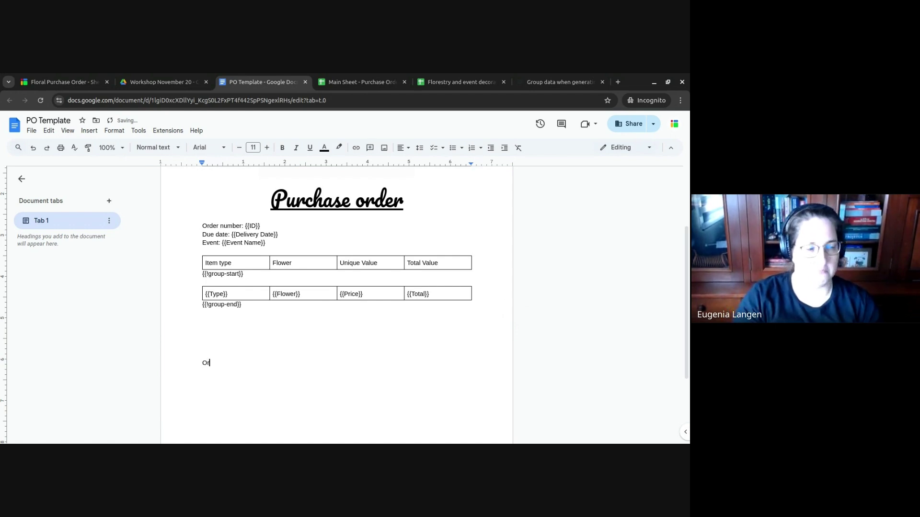
type("der submission")
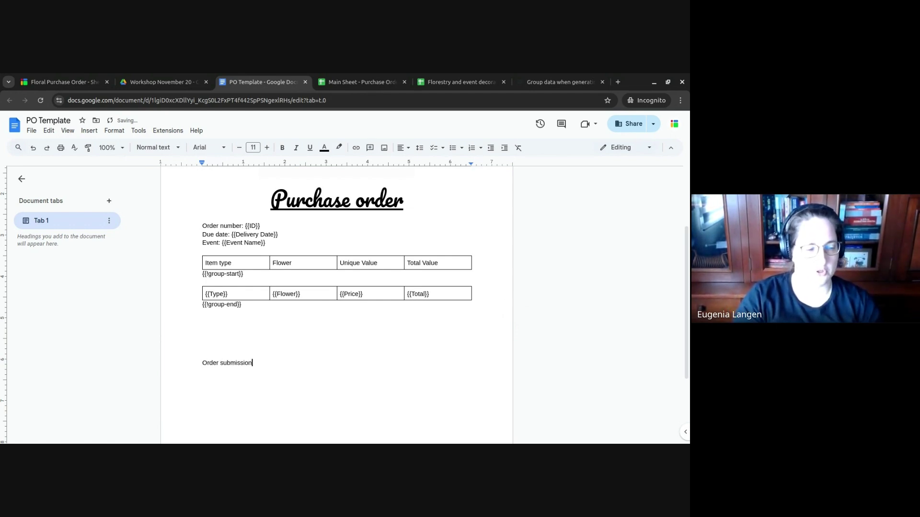
type(" date {{Date")
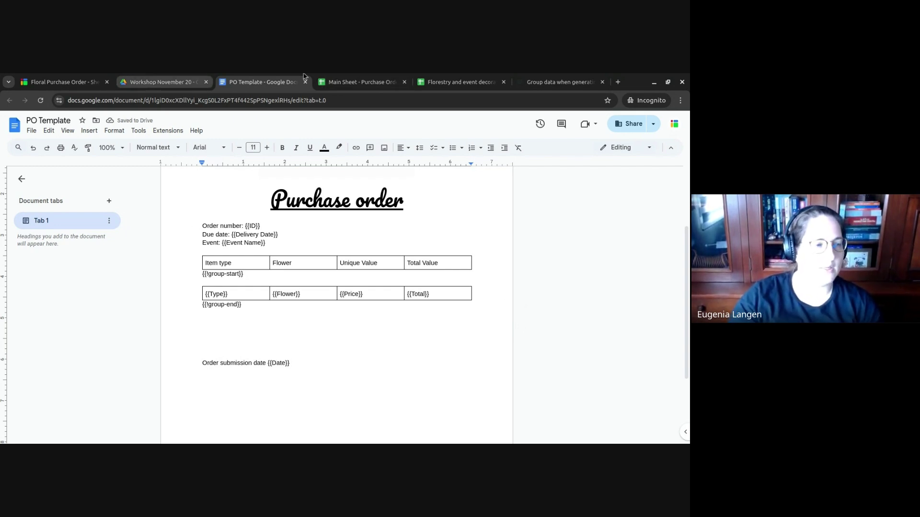
left_click(342, 79)
left_click_drag(83, 197, 90, 222)
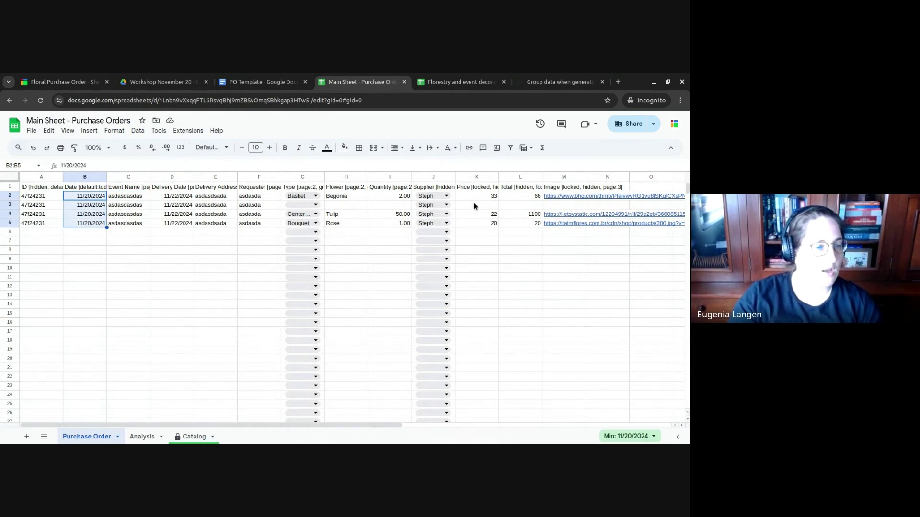
left_click(267, 77)
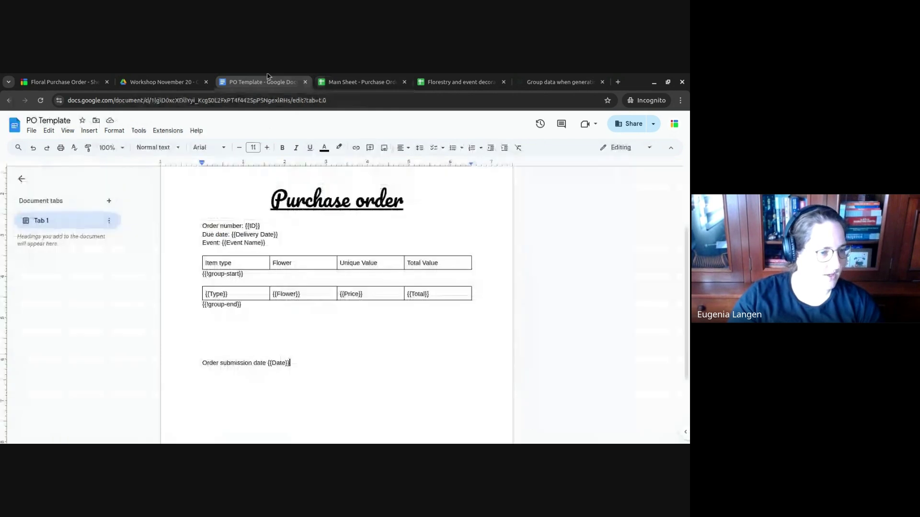
- Insert a new column in the header table and shift the 'Item type' header into the second cell
left_click(204, 261)
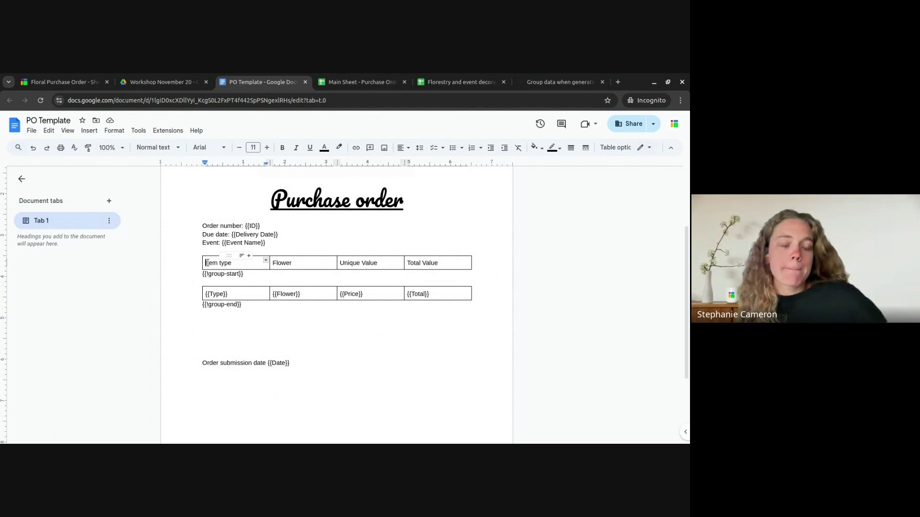
double_click(244, 263)
left_click(250, 259)
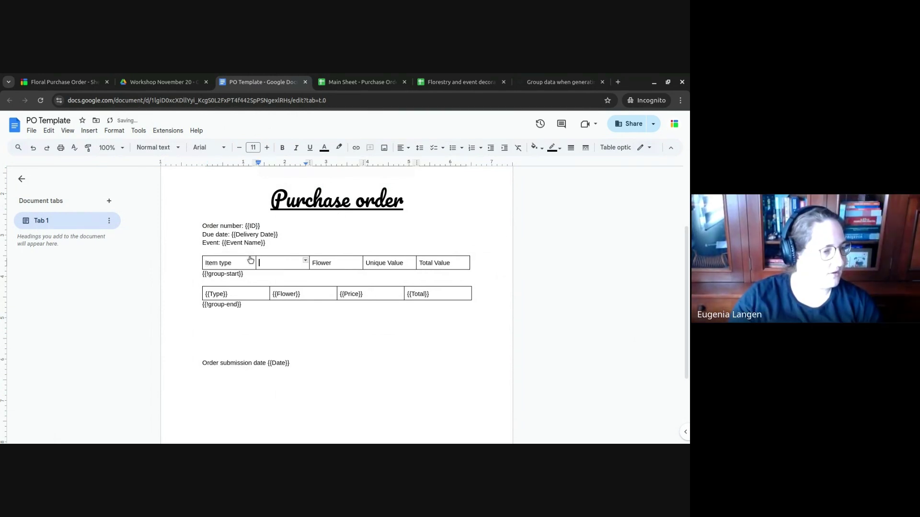
triple_click(233, 263)
key("ctrl+c")
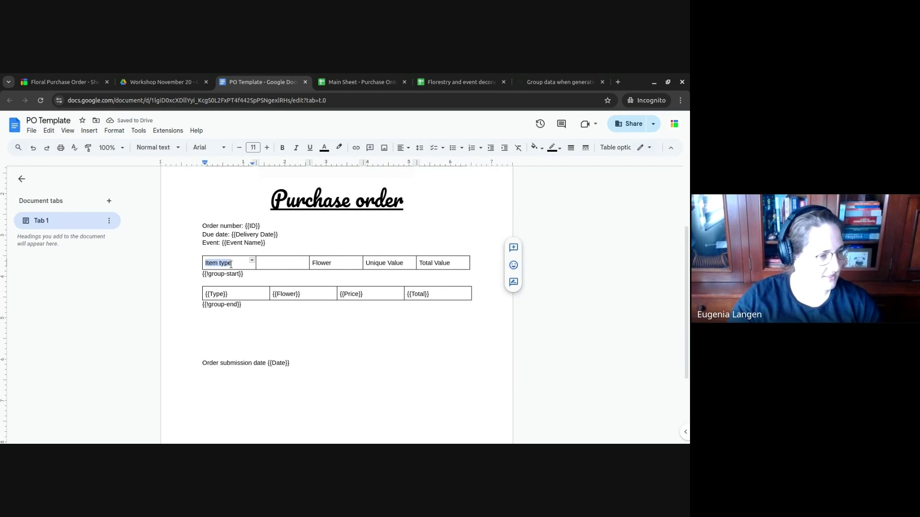
key("BackSpace")
key("Tab")
key("ctrl+v")
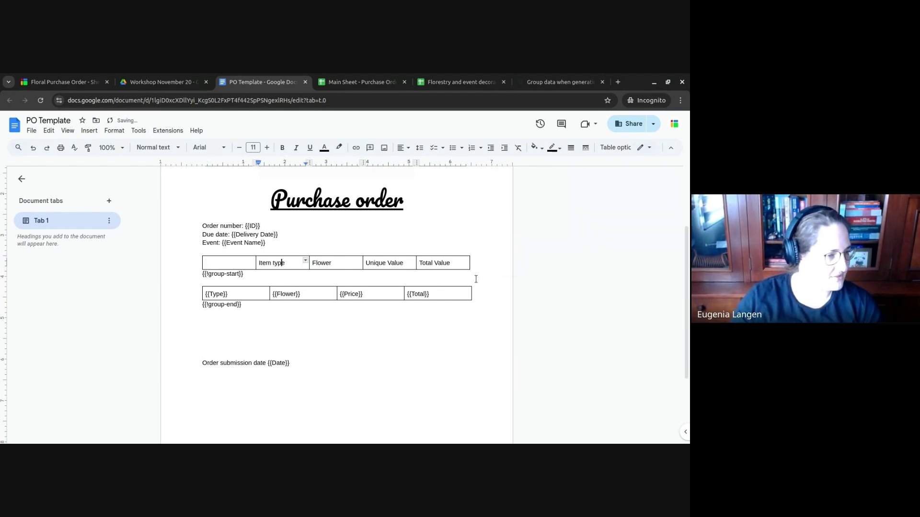
left_click(206, 263)
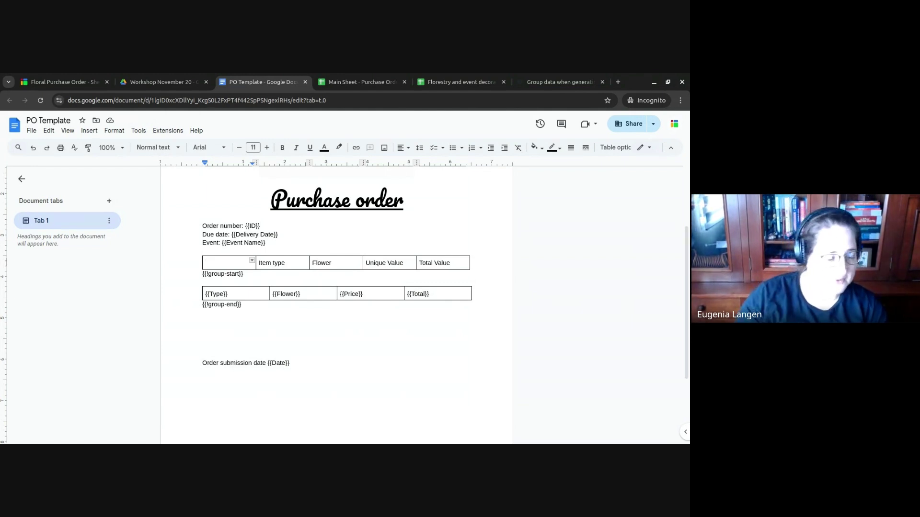
- Add a column to the item row and move the {{Type}} tag into the second cell
key("ctrl+v")
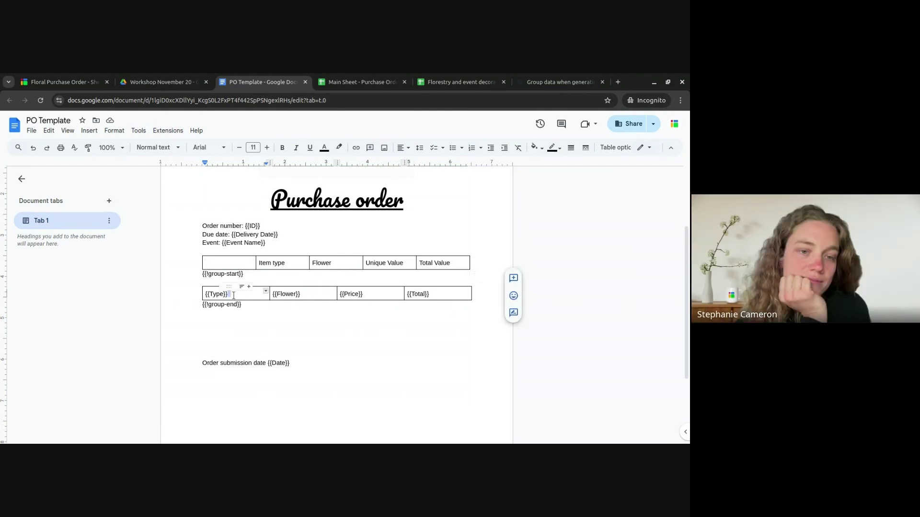
left_click(233, 294)
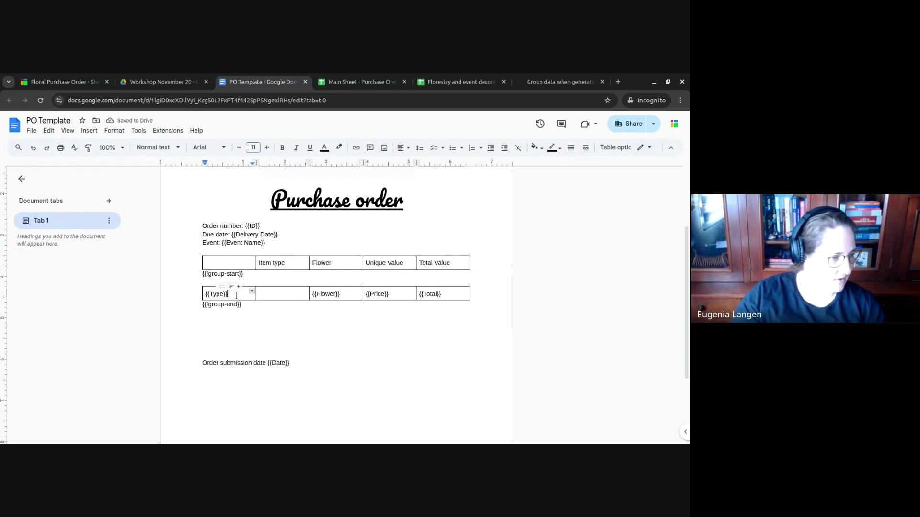
key("shift+Home")
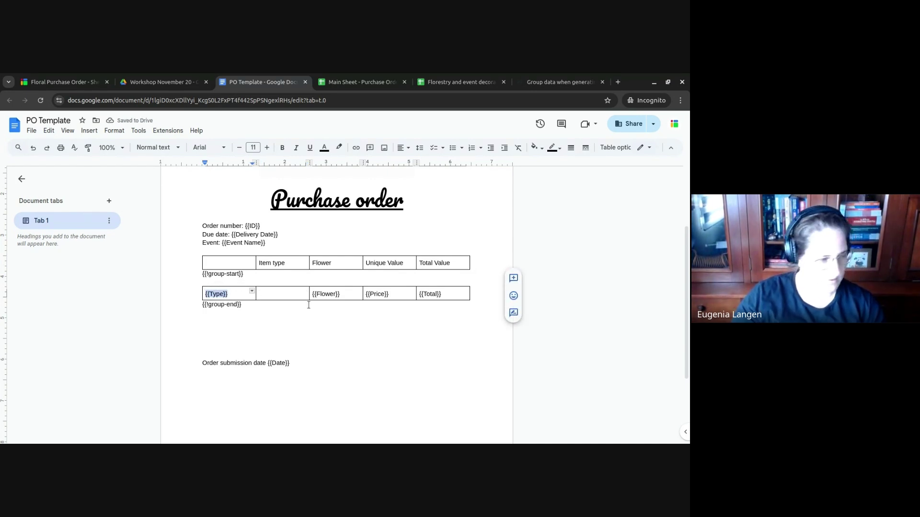
key("shift+End")
key("ctrl+x")
left_click(302, 293)
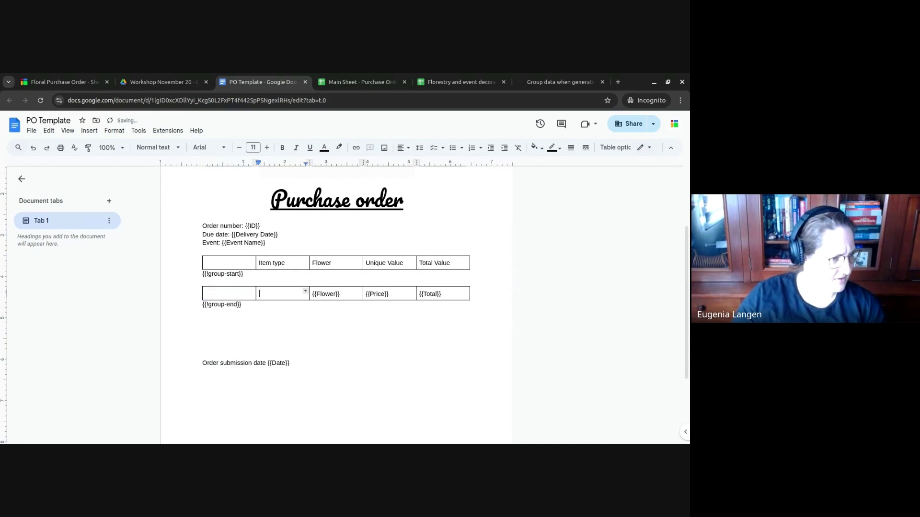
key("ctrl+v")
key("shift+Tab")
- Enter the {{IMAGE:Image}} tag in the item row's empty first cell
type("{{")
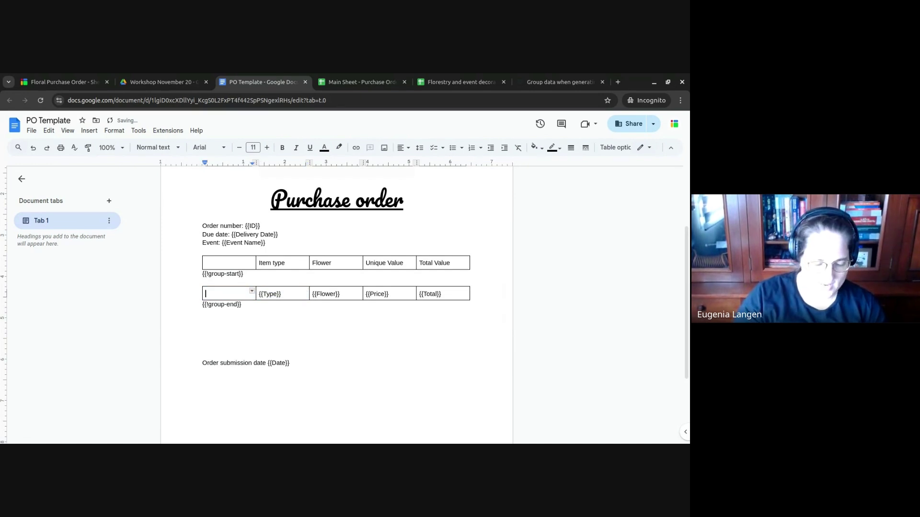
type("IMAGE:")
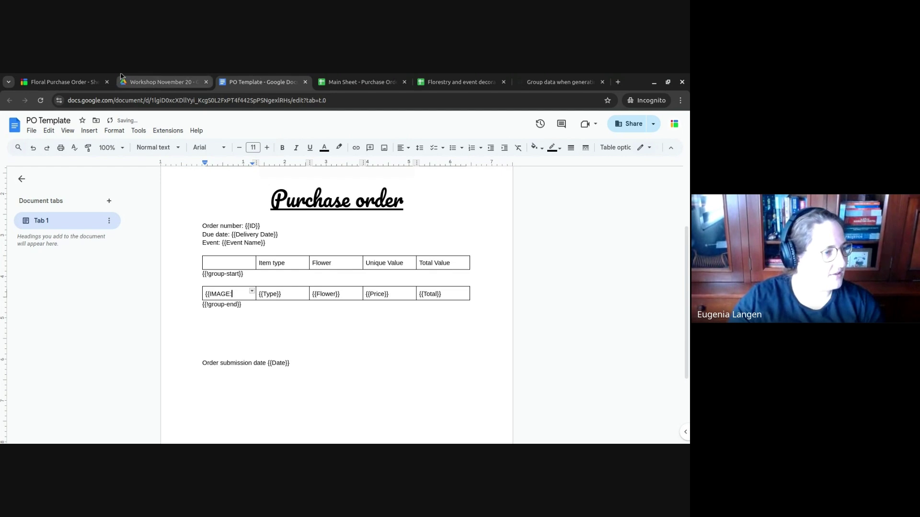
left_click(357, 82)
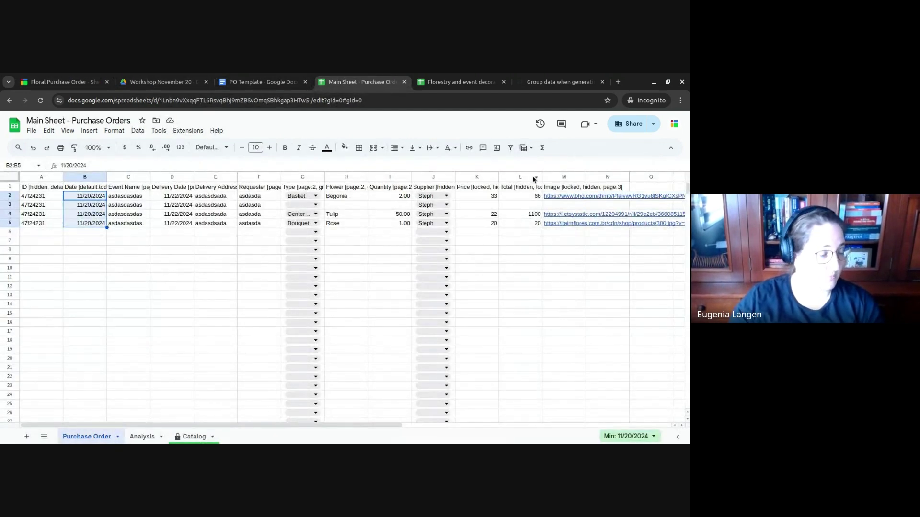
left_click(261, 82)
type(":")
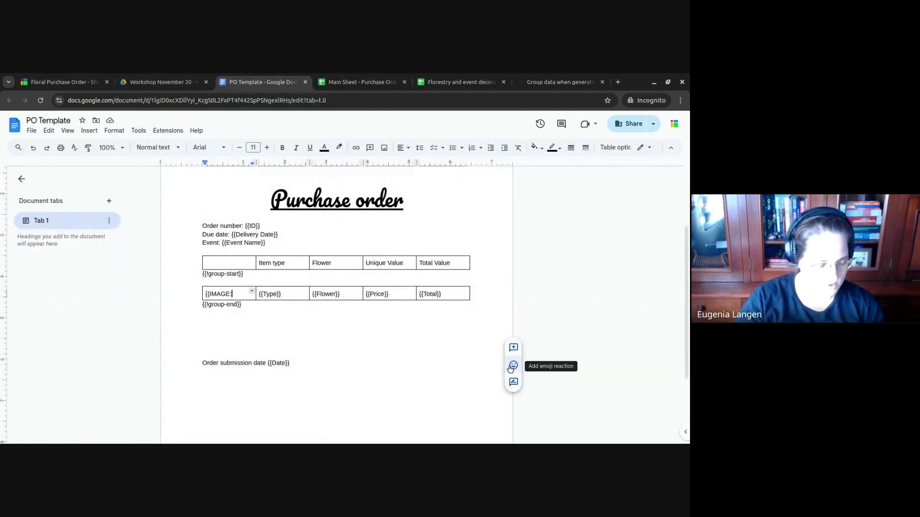
type("Igemag")
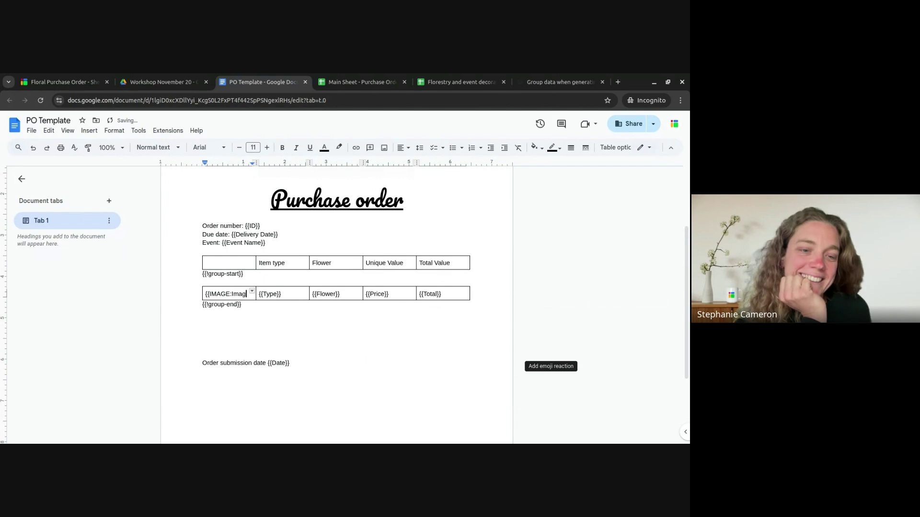
type("e}}")
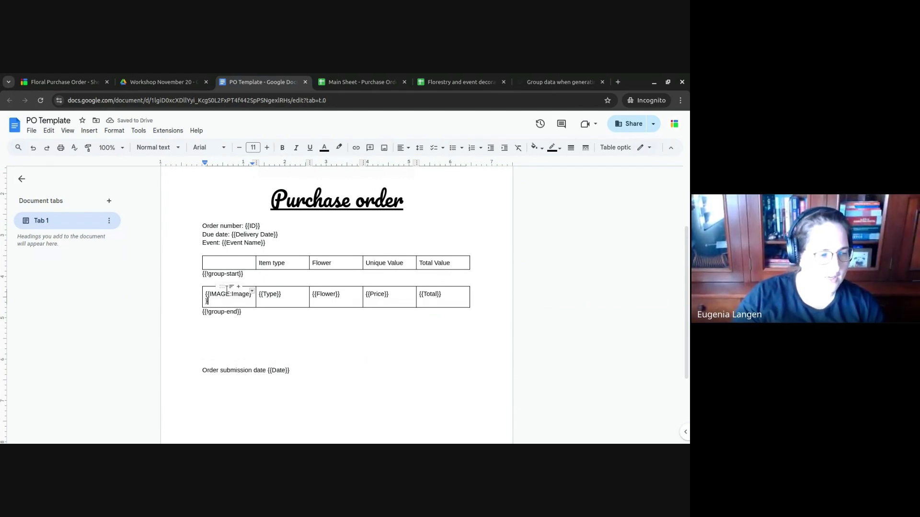
left_click(551, 82)
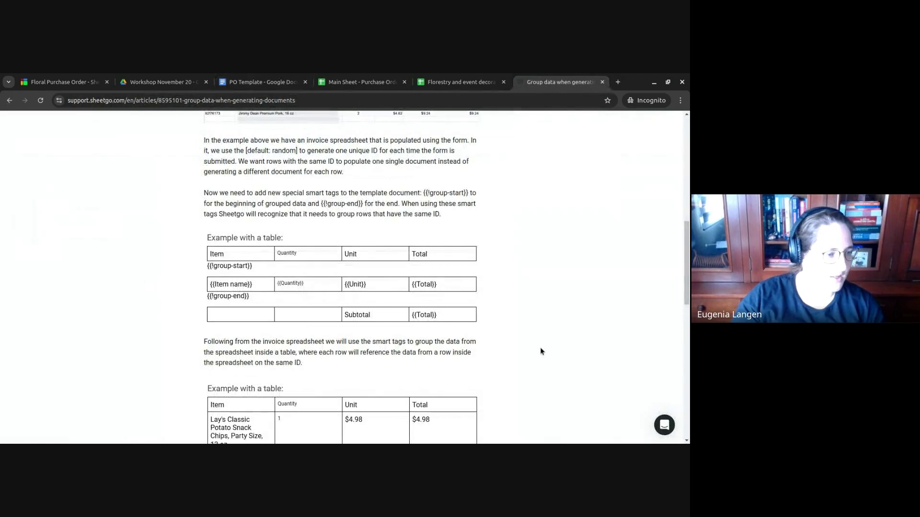
- Read the Document section of the 'Add images to documents or emails' help article, then return to PO Template
scroll(541, 352, "down", 7)
scroll(541, 348, "up", 9)
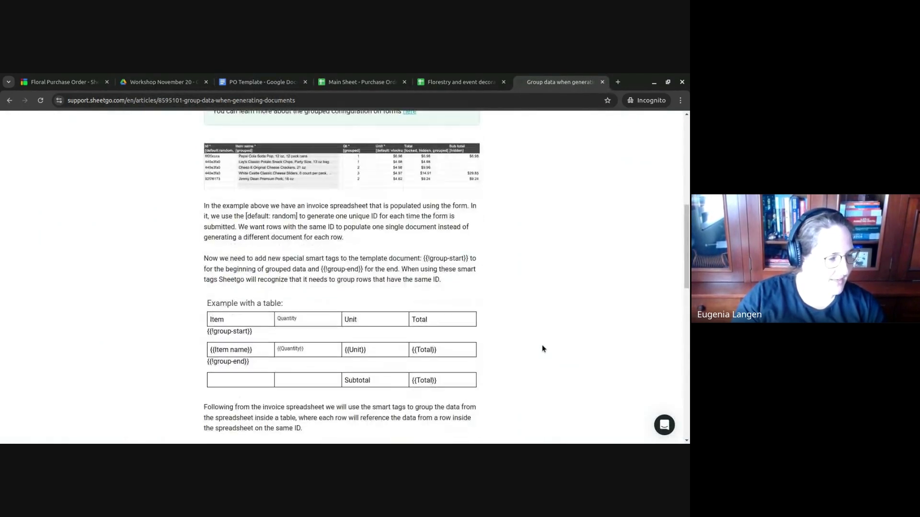
scroll(542, 348, "up", 8)
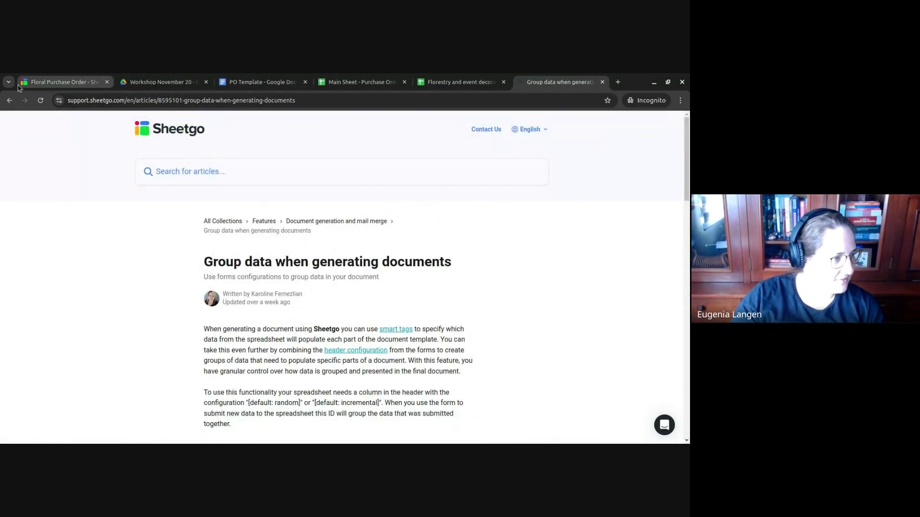
left_click(10, 100)
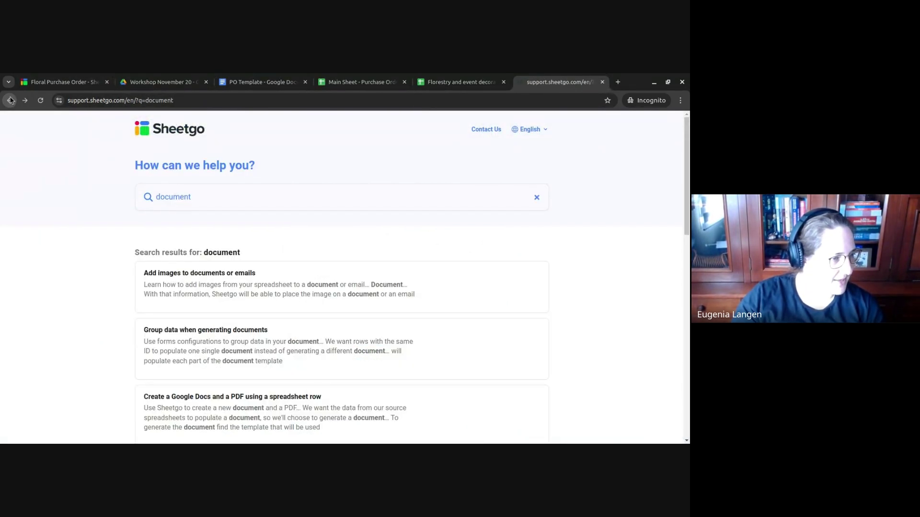
left_click(176, 277)
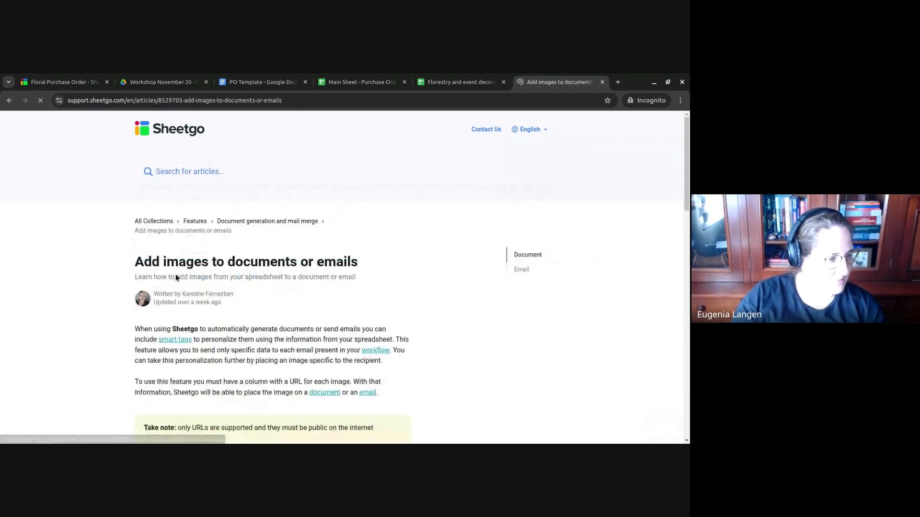
scroll(425, 254, "down", 5)
scroll(425, 254, "down", 5)
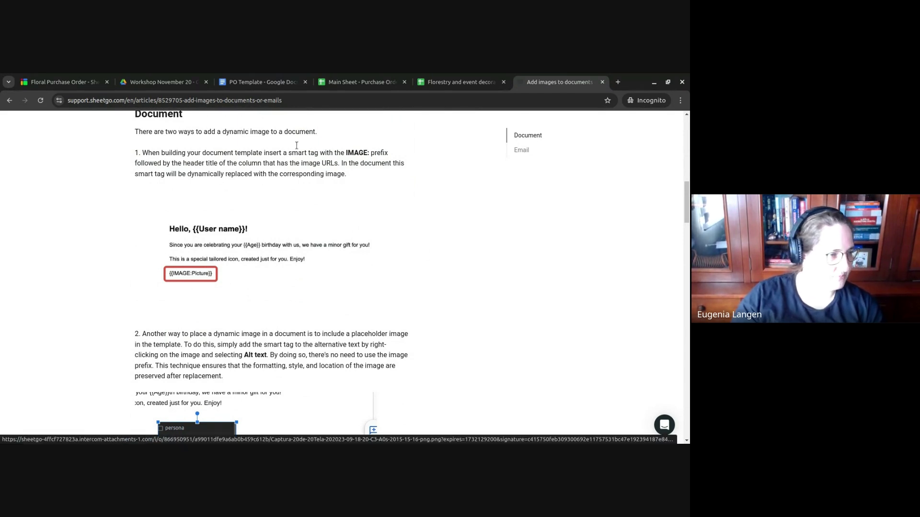
left_click(259, 82)
- Copy the PO Template document's web address from the address bar
left_click(250, 302)
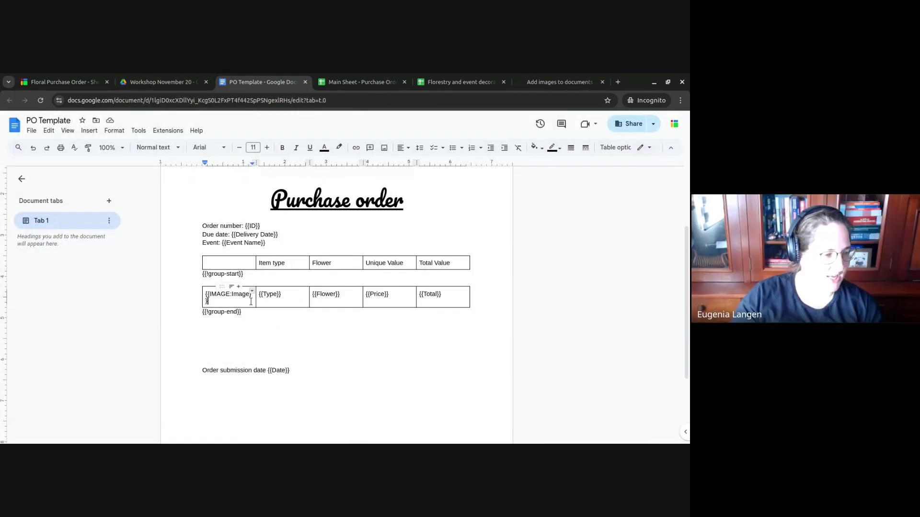
scroll(363, 332, "down", 3)
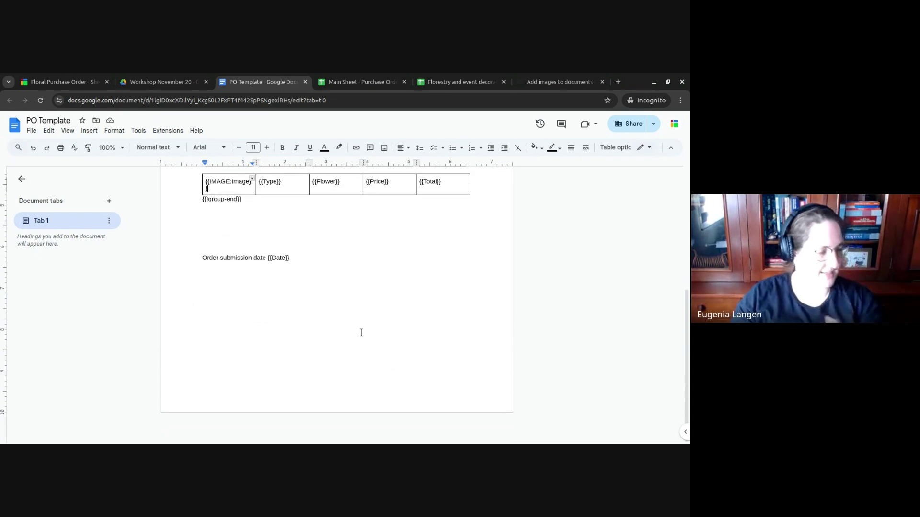
scroll(360, 333, "up", 5)
scroll(362, 321, "down", 2)
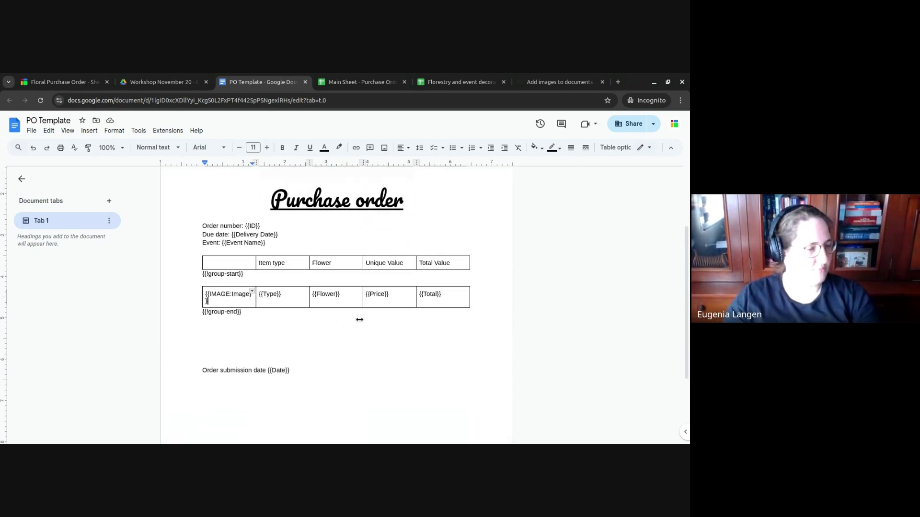
left_click(204, 102)
left_click(62, 82)
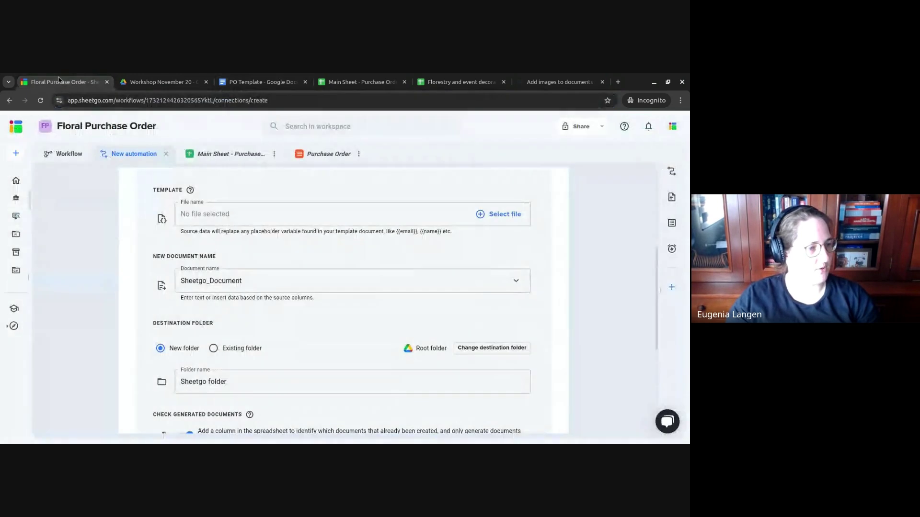
- Choose the PO Template doc as the automation's template by pasting its link
left_click(488, 222)
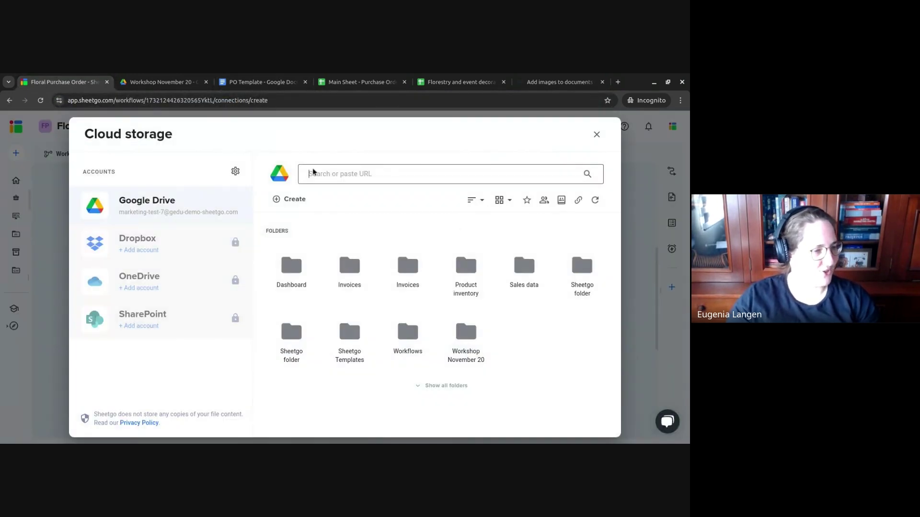
key("ctrl+v")
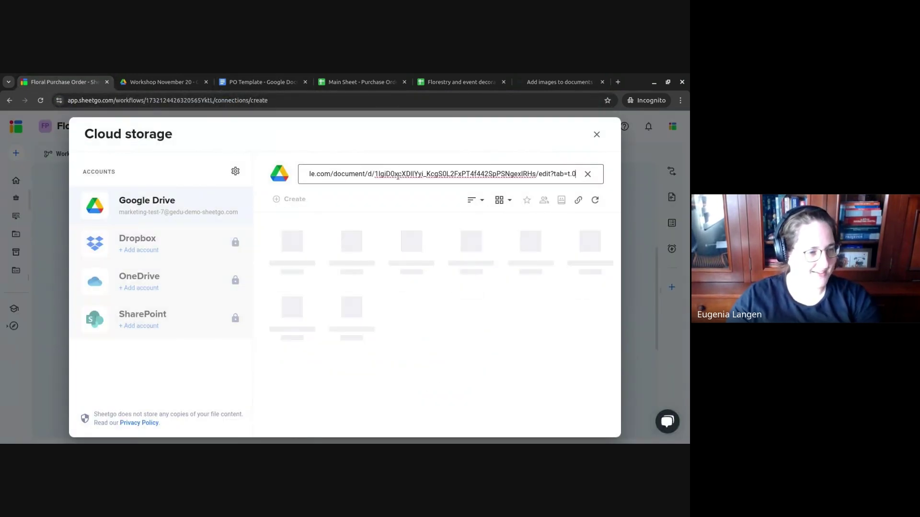
left_click(274, 252)
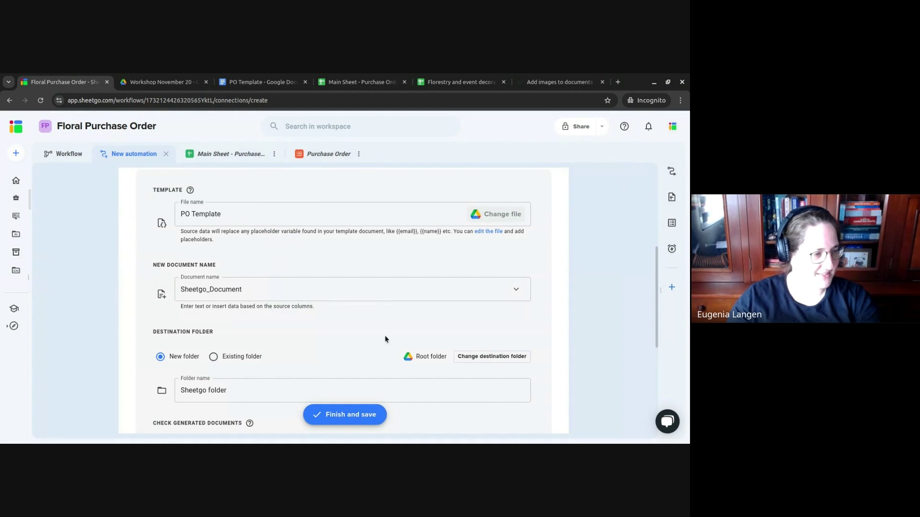
- Name generated documents 'Purchase Order {{ID}} - {{Event Name}}' using the ID and Event Name smart tags
left_click(254, 289)
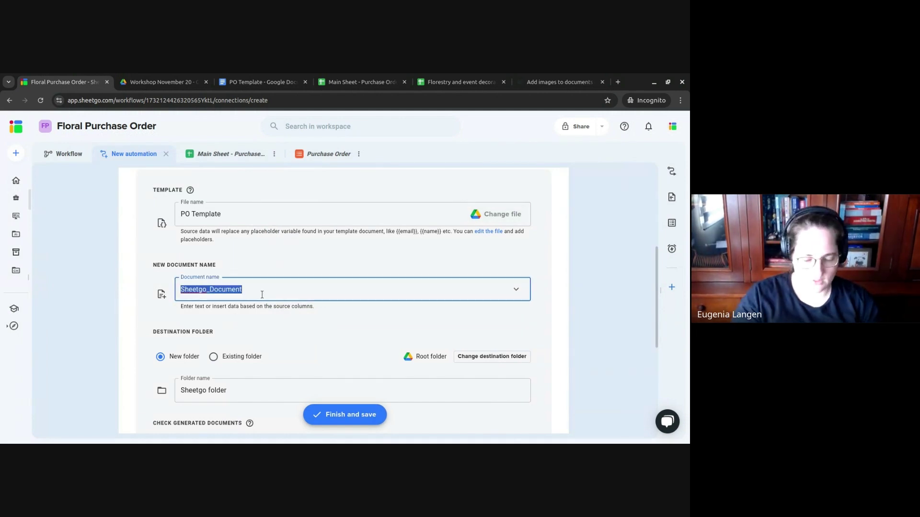
type("Purchase")
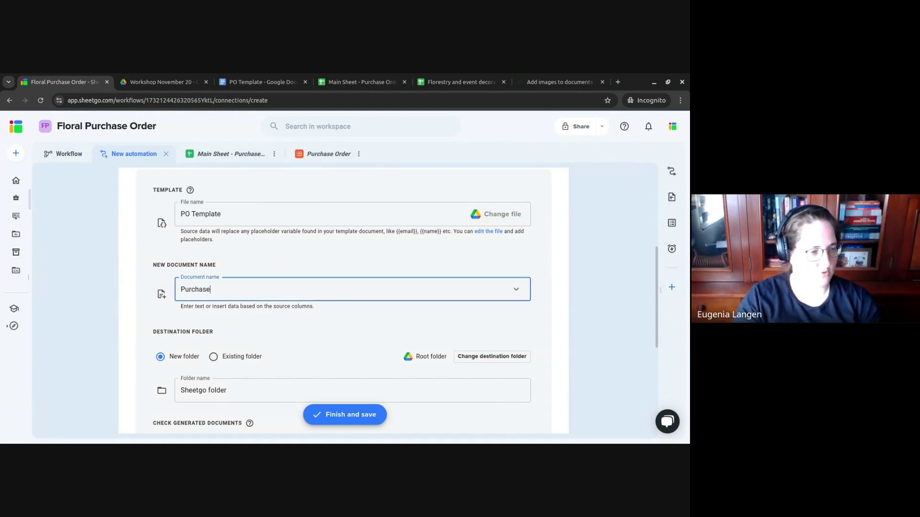
type(" ORDER")
key("BackSpace")
key("BackSpace")
key("BackSpace")
key("BackSpace")
type("rder")
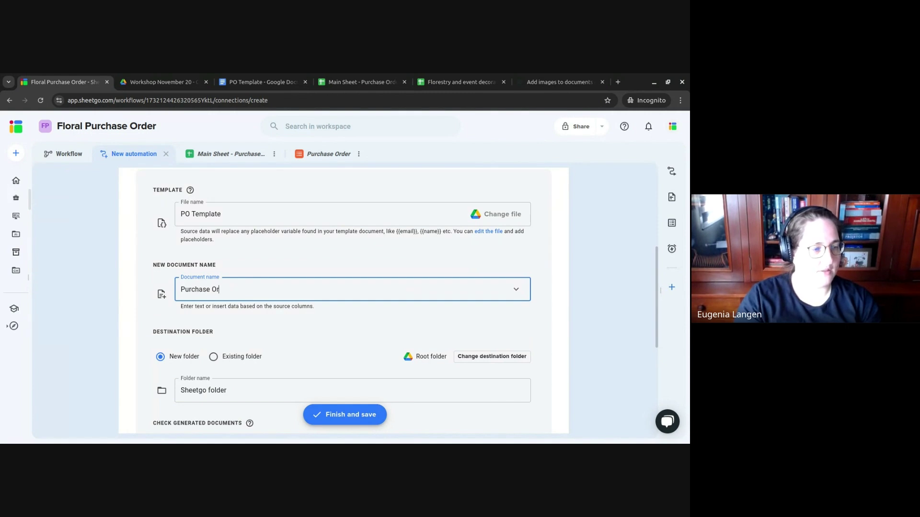
left_click(521, 292)
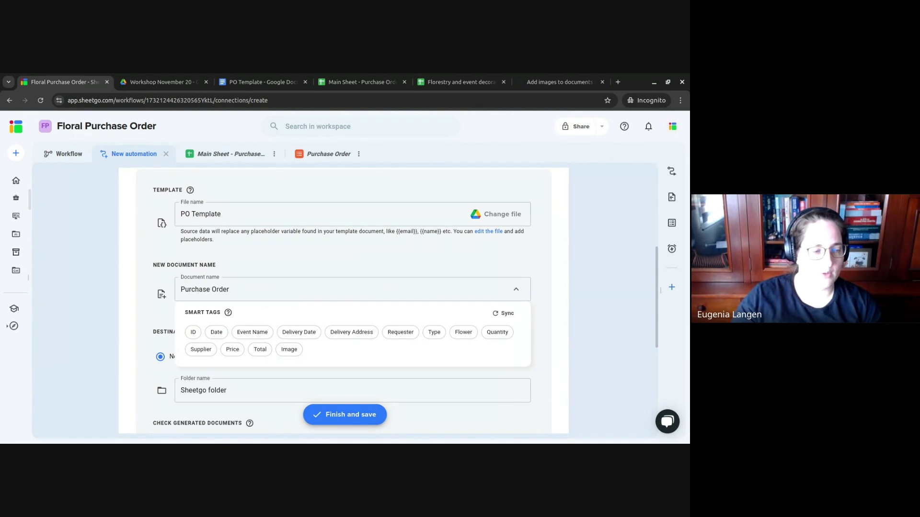
left_click(194, 332)
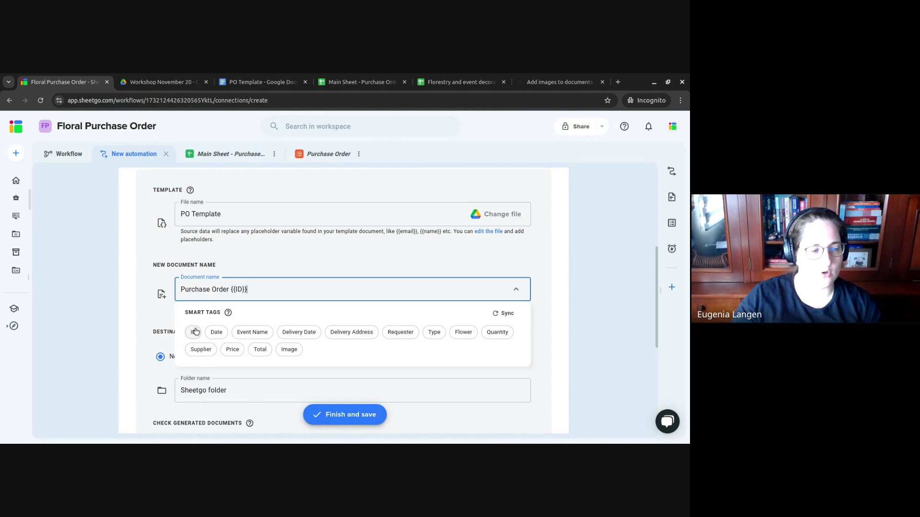
left_click(250, 331)
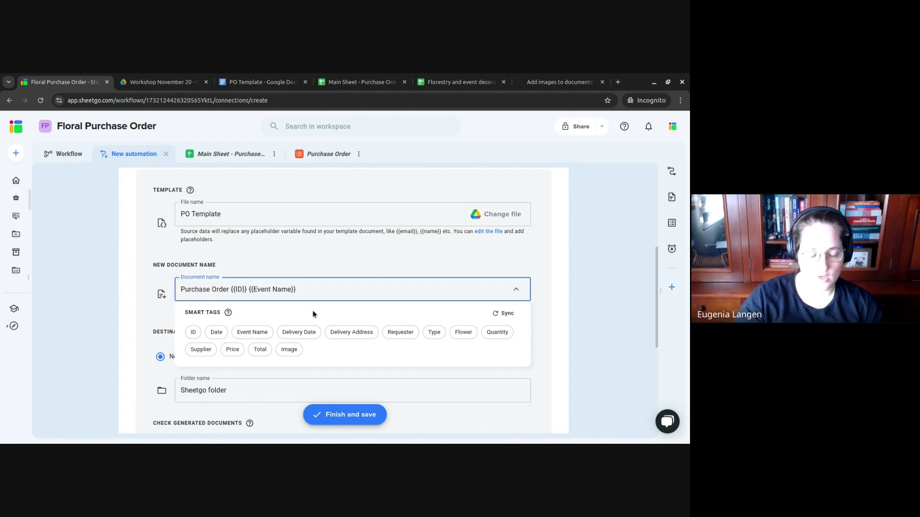
type("-")
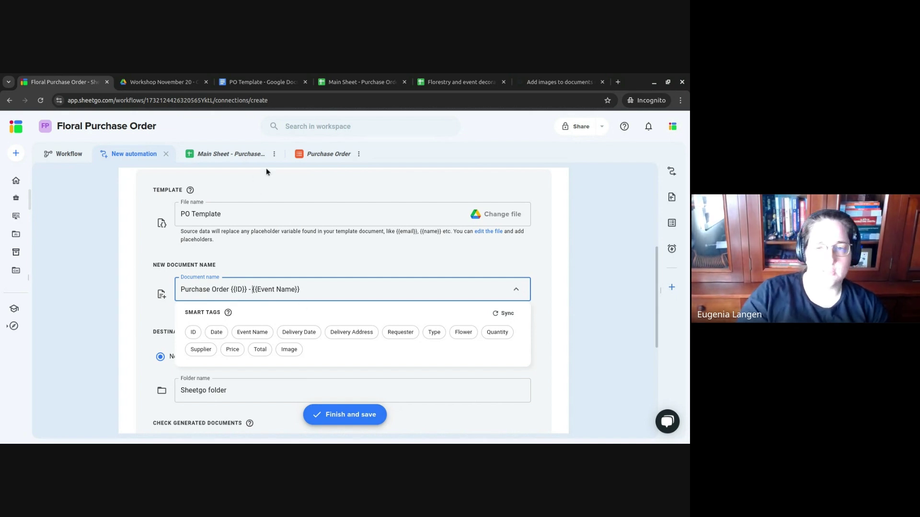
left_click(589, 319)
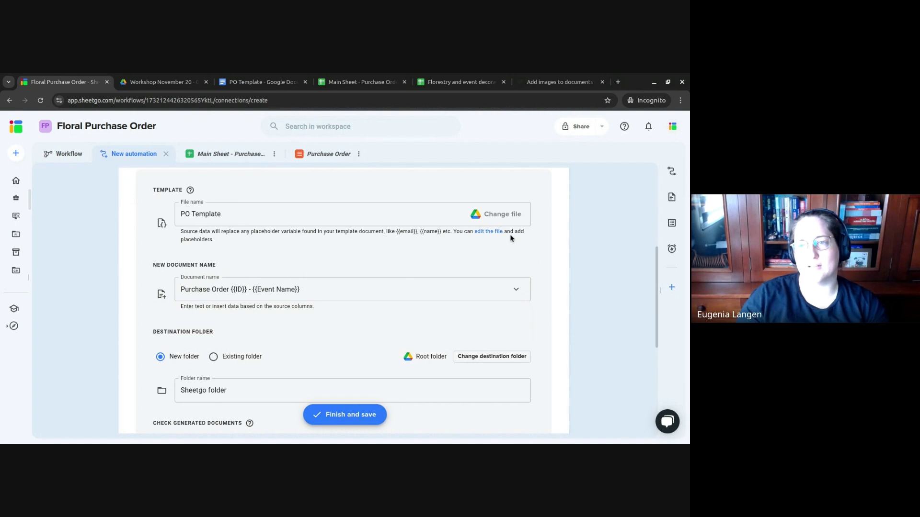
- Browse cloud storage to the Workshop November 20 folder for the destination
left_click(214, 358)
left_click(162, 358)
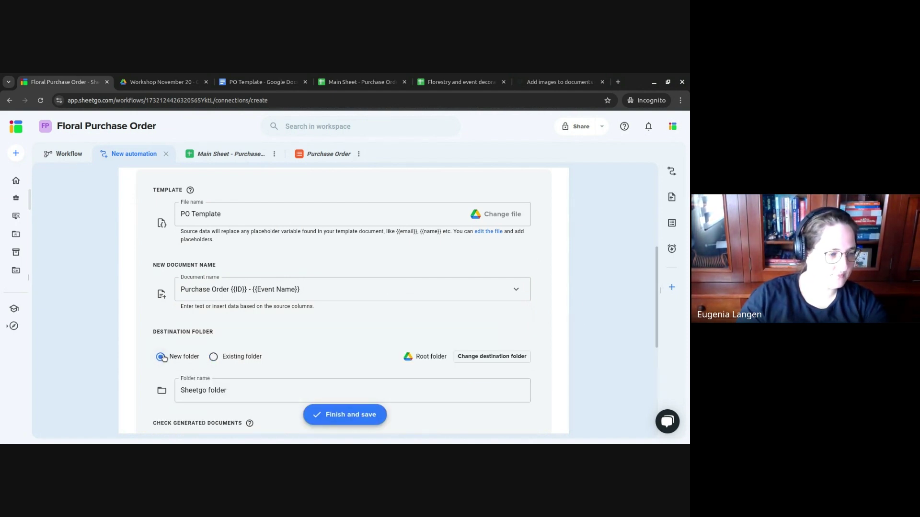
left_click(492, 357)
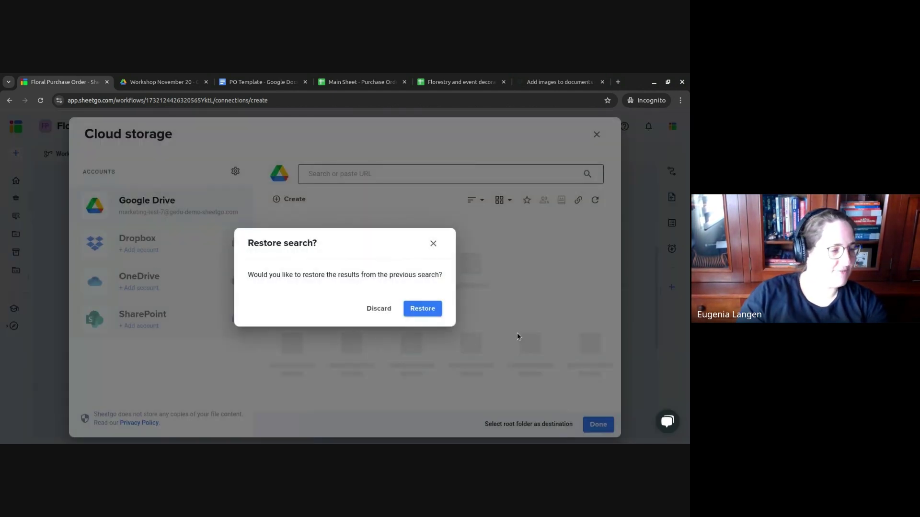
left_click(420, 311)
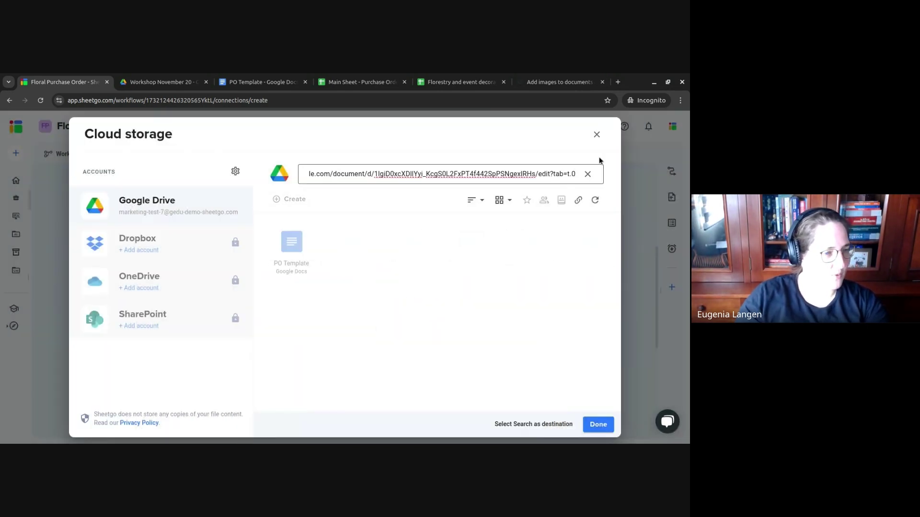
left_click(587, 174)
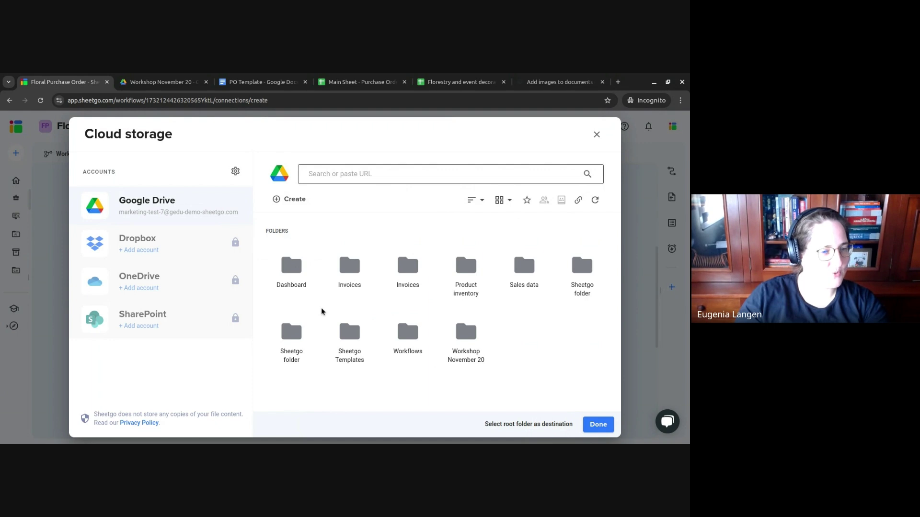
double_click(474, 329)
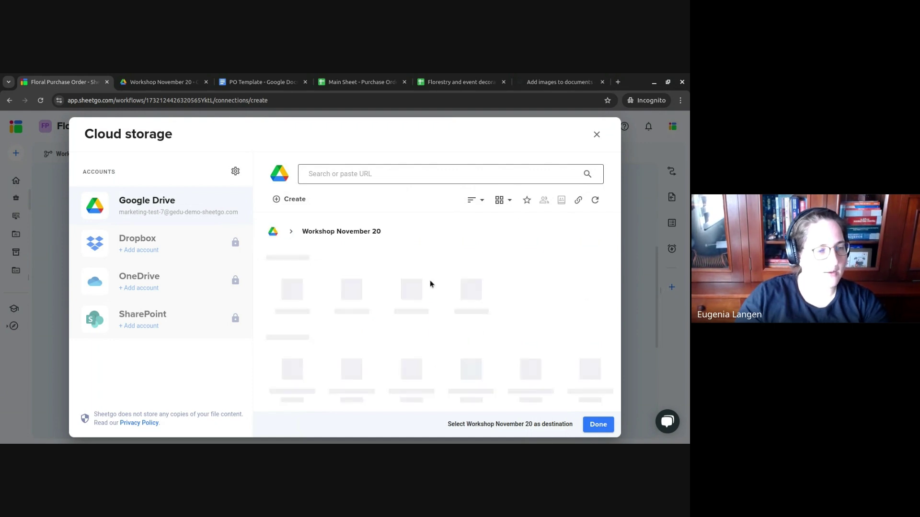
- Create a new folder named PO there and pick it as the destination
left_click(298, 199)
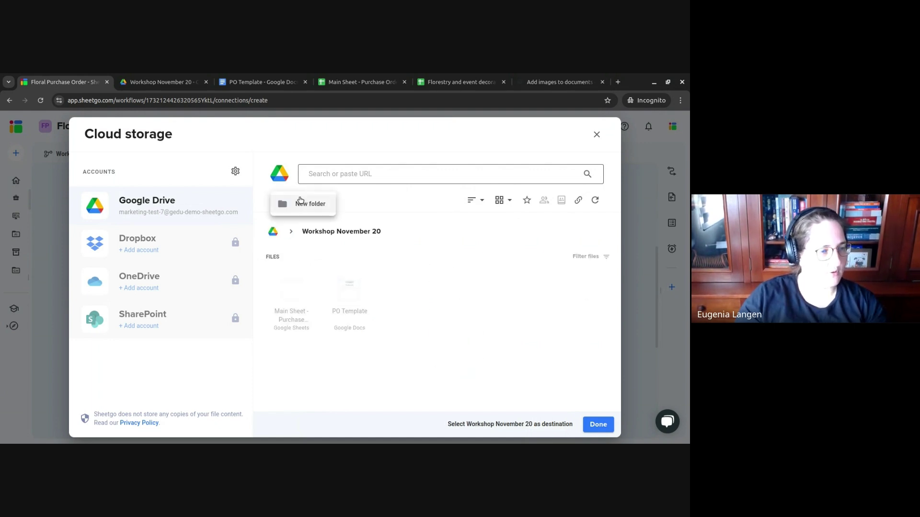
left_click(300, 200)
double_click(379, 278)
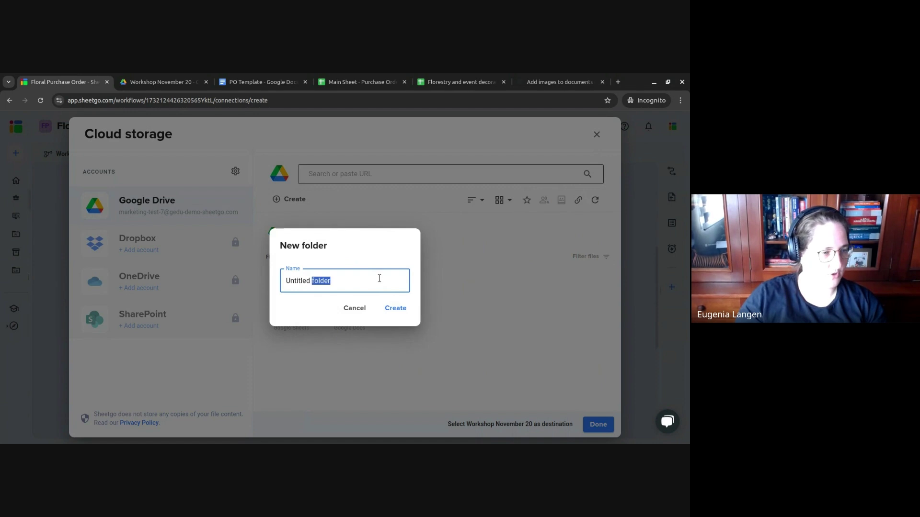
triple_click(379, 279)
type("PO")
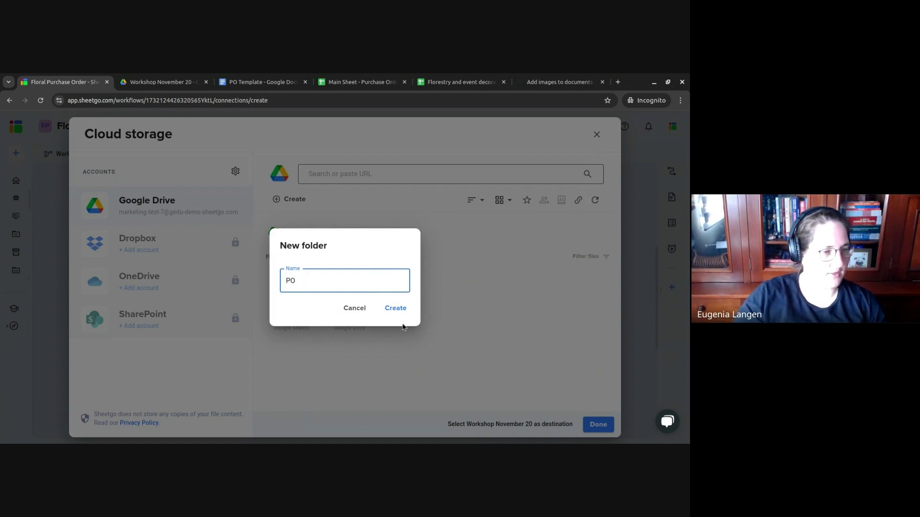
left_click(404, 310)
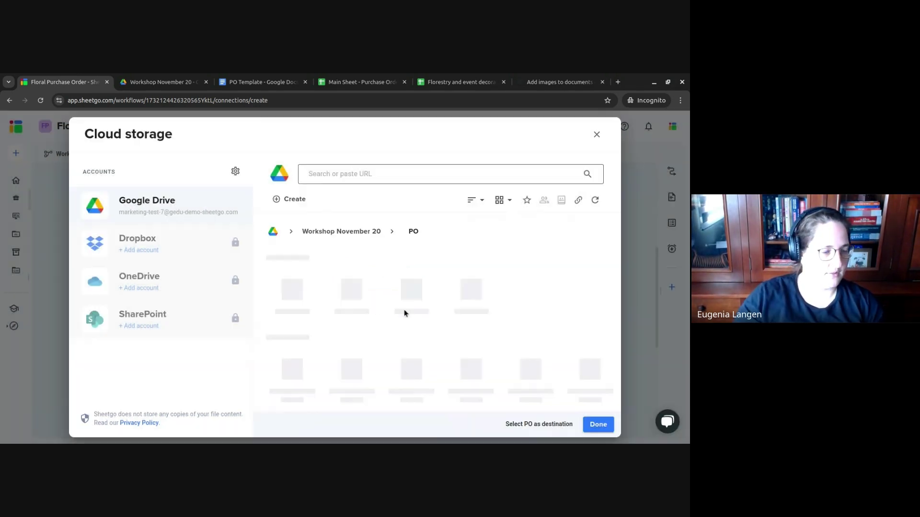
left_click(598, 425)
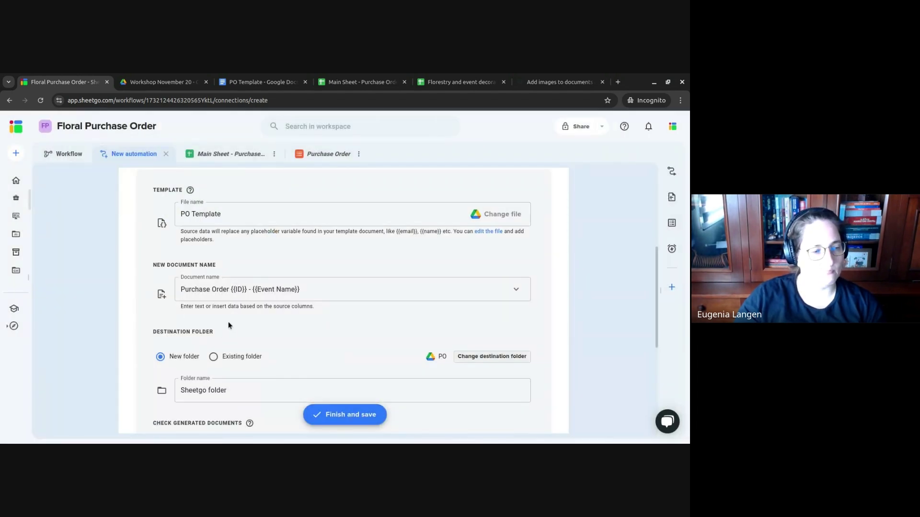
- Switch to Existing folder and confirm PO as the destination folder
left_click(213, 357)
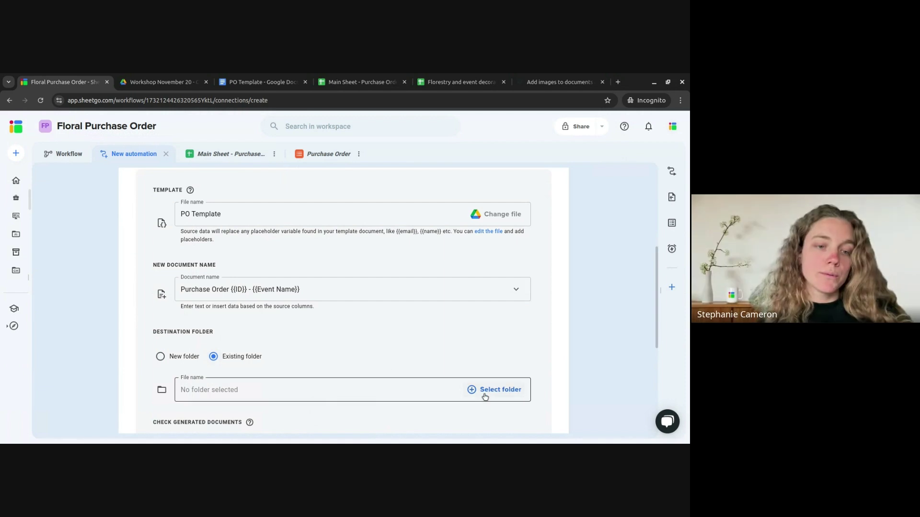
left_click(484, 396)
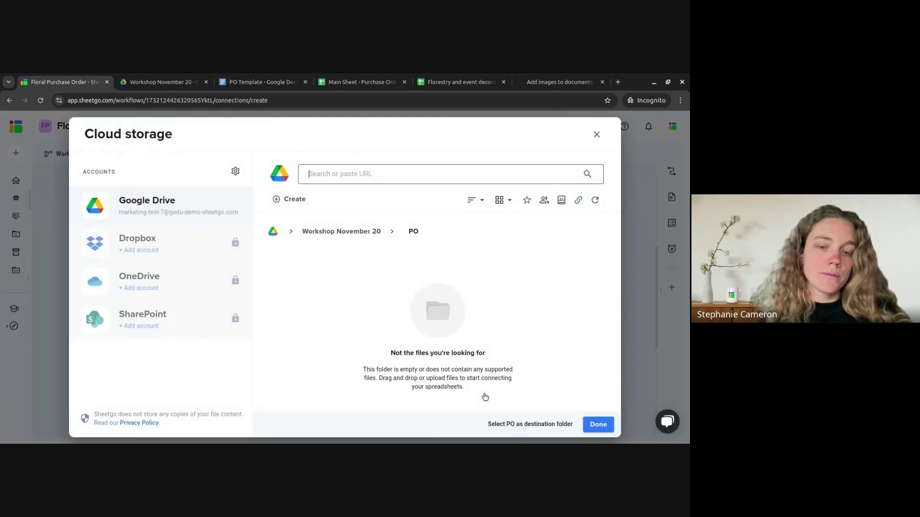
left_click(596, 427)
- Keep Check Generated Documents on, expand Advanced settings, and finish and save the automation
scroll(352, 297, "down", 1)
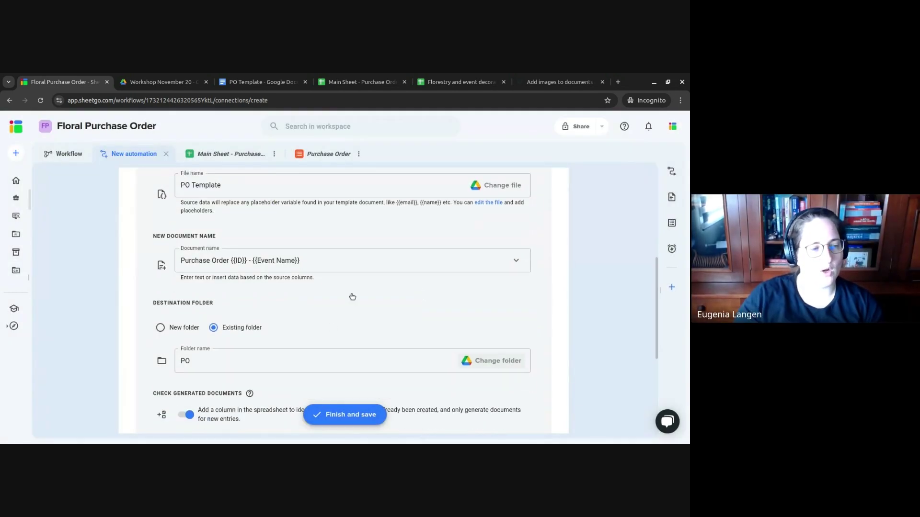
scroll(352, 297, "down", 4)
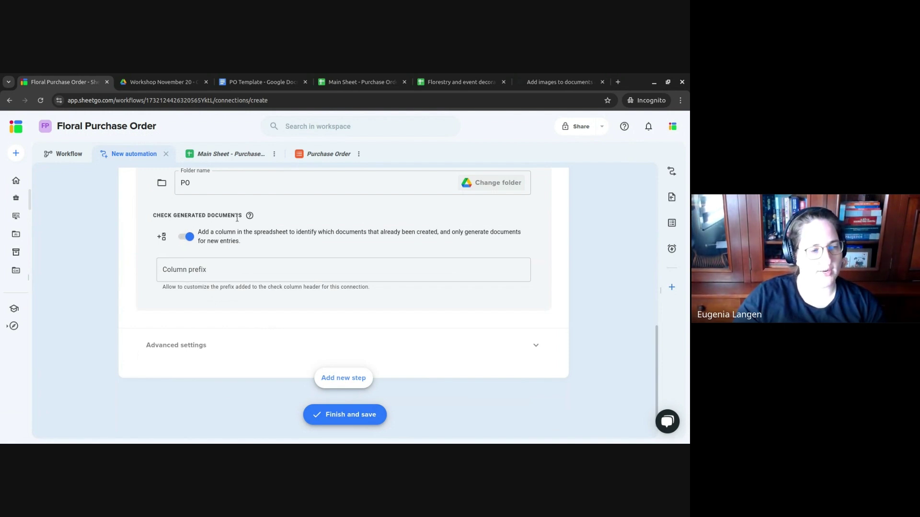
left_click(261, 247)
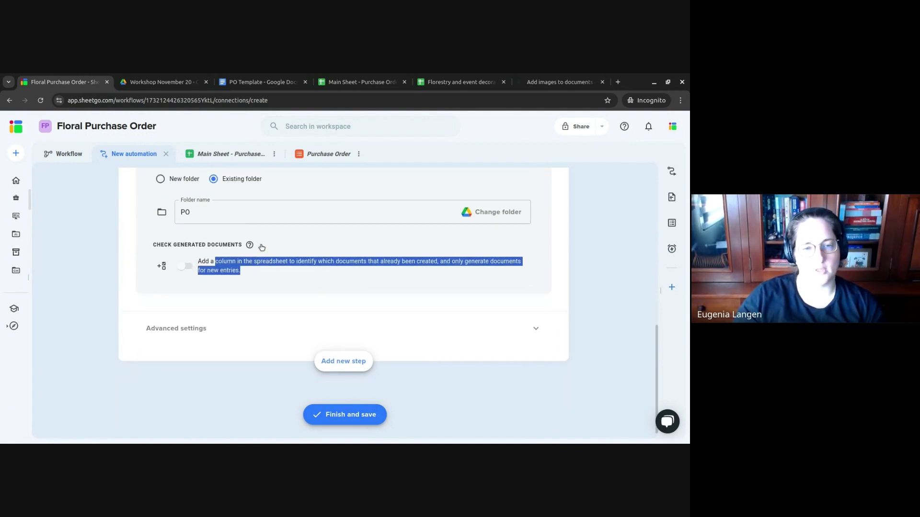
left_click(185, 265)
scroll(300, 290, "down", 1)
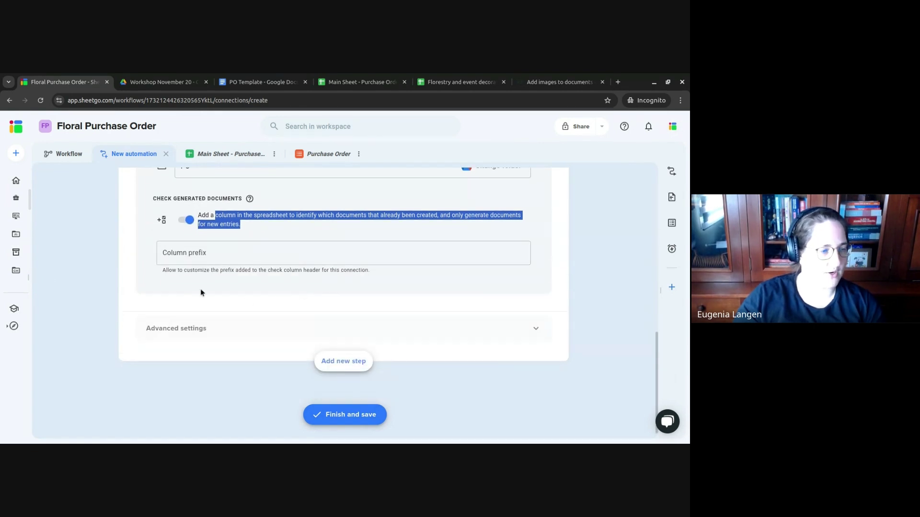
left_click(454, 328)
left_click(360, 414)
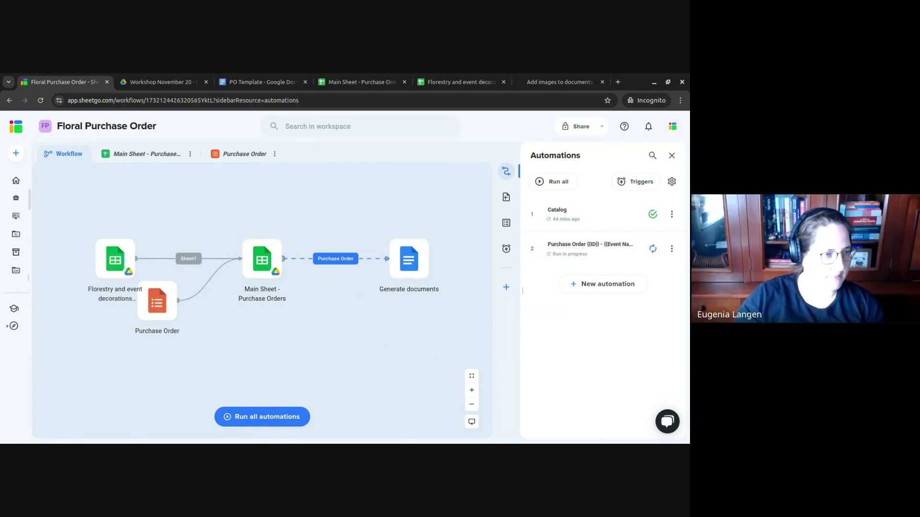
- Close the PO Template tab and drag the Purchase Order node lower on the canvas
left_click(306, 82)
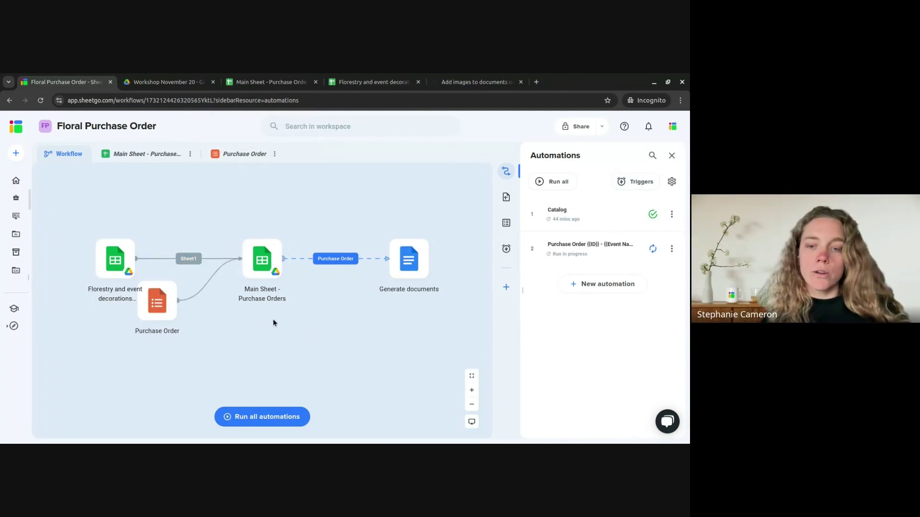
left_click_drag(170, 300, 192, 322)
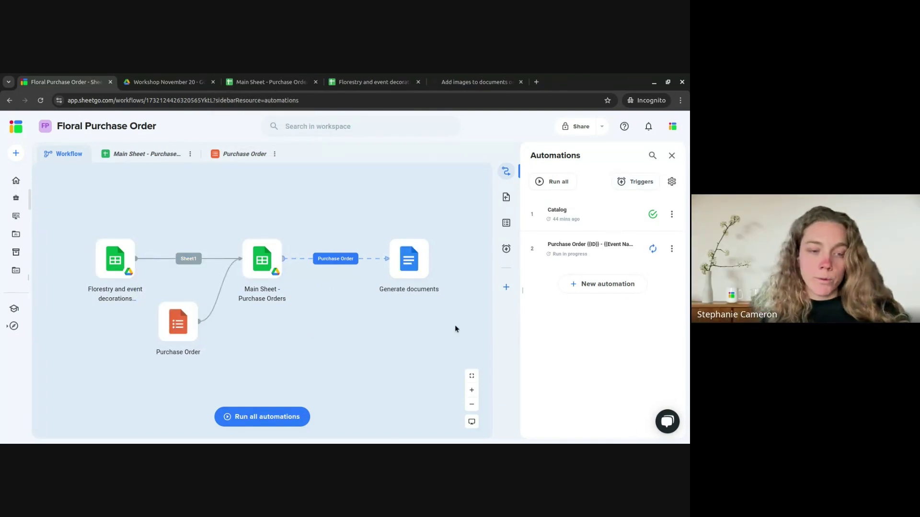
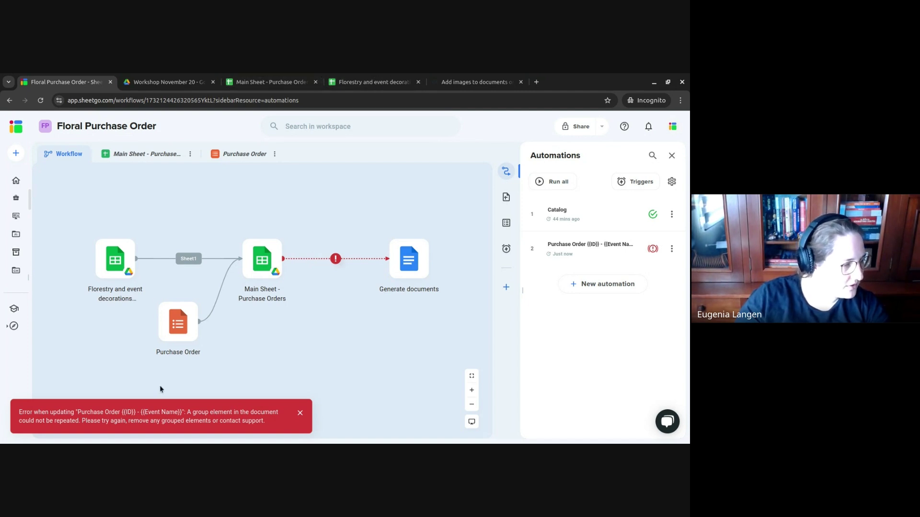
- View the Purchase Order automation's group-element error, then switch to the Main Sheet spreadsheet
left_click(590, 247)
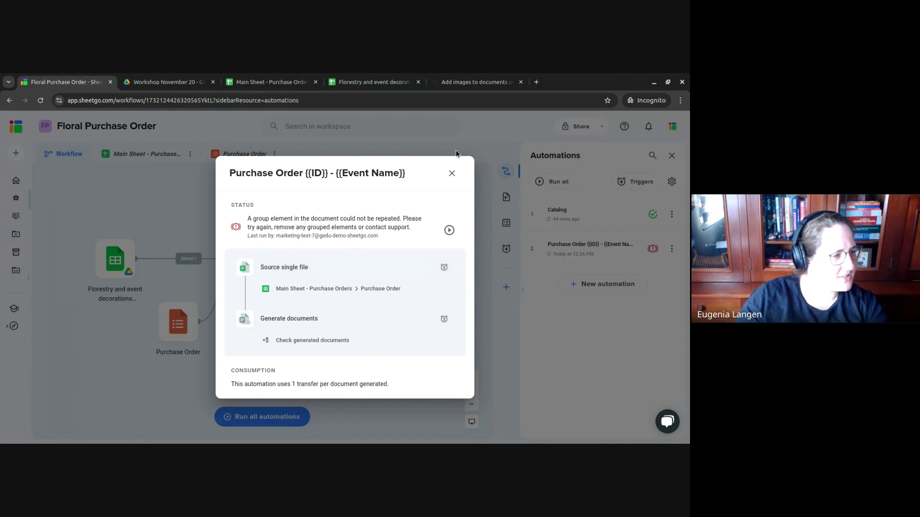
left_click(272, 82)
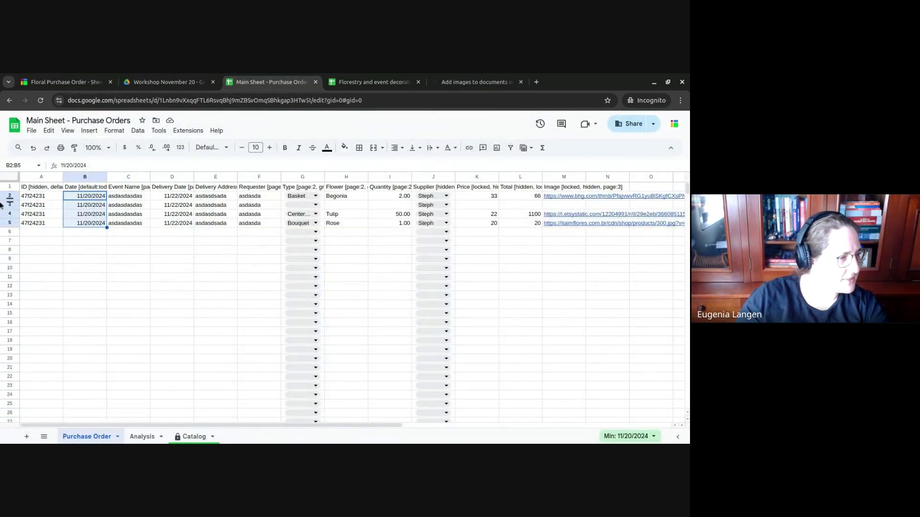
- Delete row 3, the order that is missing its type and flower
right_click(8, 206)
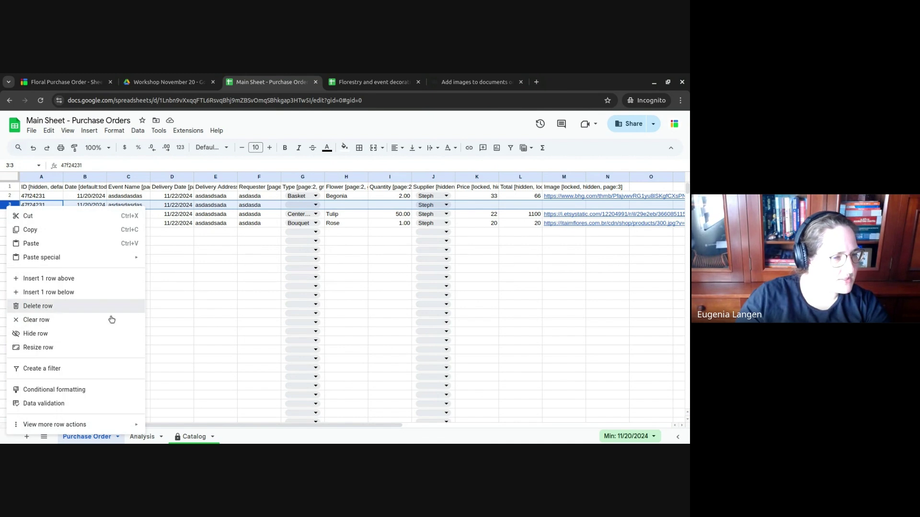
left_click(108, 306)
left_click_drag(521, 294, 522, 286)
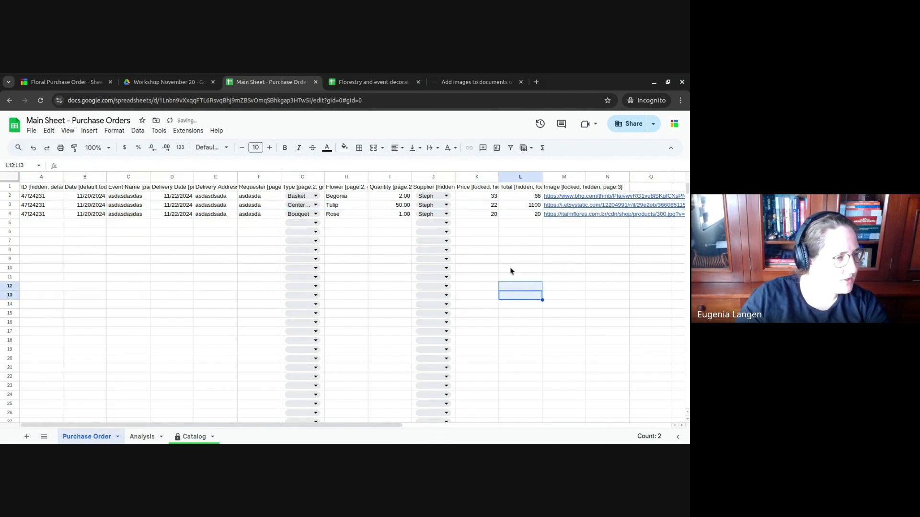
- Read the tags on the header cells from Delivery Address across to Flower
left_click(201, 188)
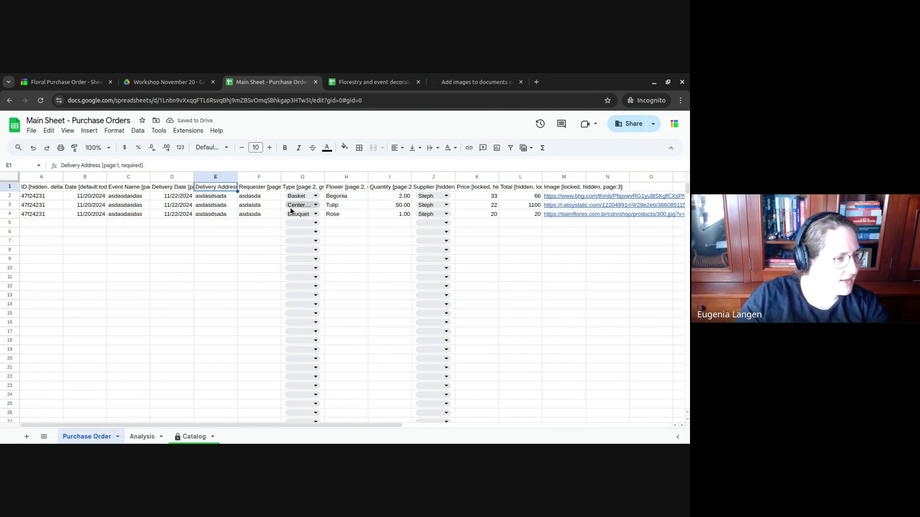
key("Left")
key("Left")
key("Left")
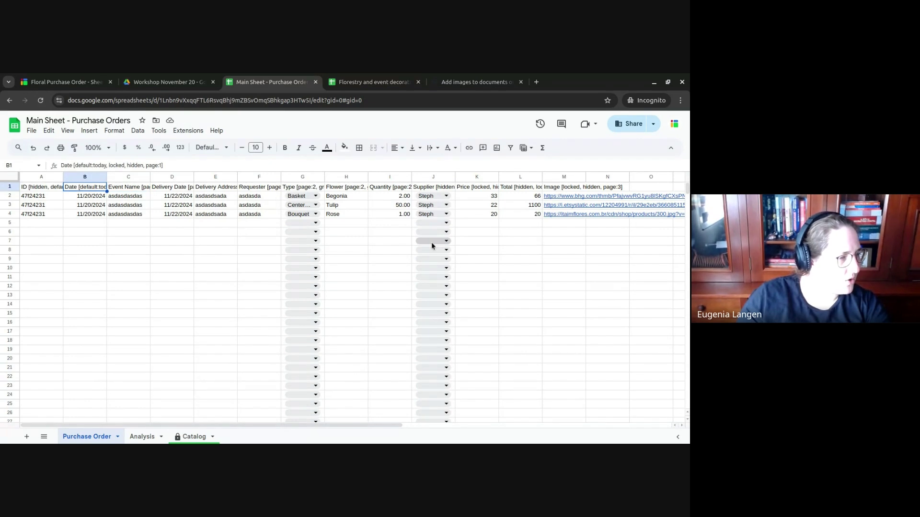
key("Right")
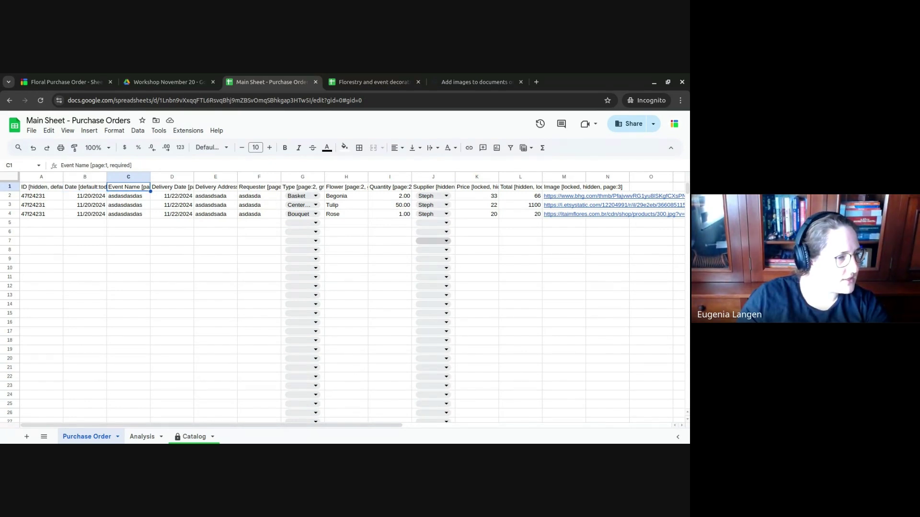
key("Right")
key("Right")
key("Right")
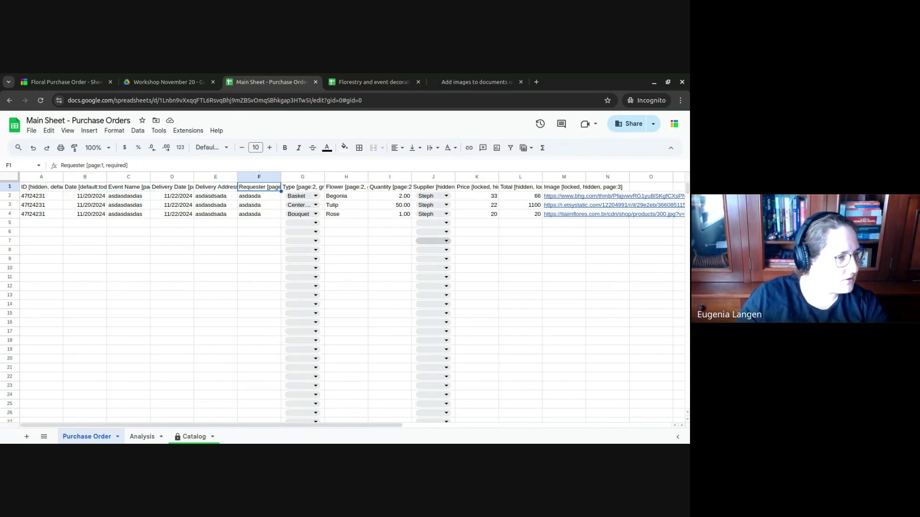
key("Left")
key("Right")
key("Right")
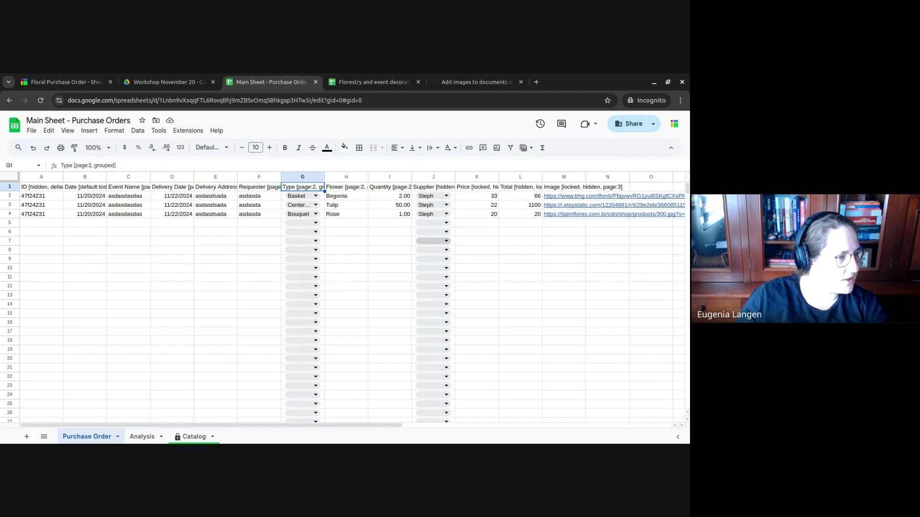
key("Right")
key("Right")
key("Right")
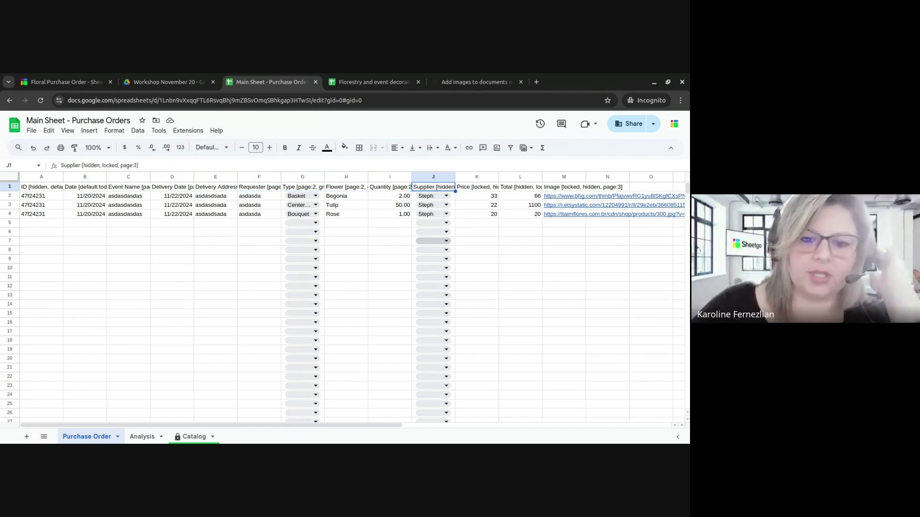
- Open the PO Template document from the Workshop November 20 Drive folder
left_click(166, 77)
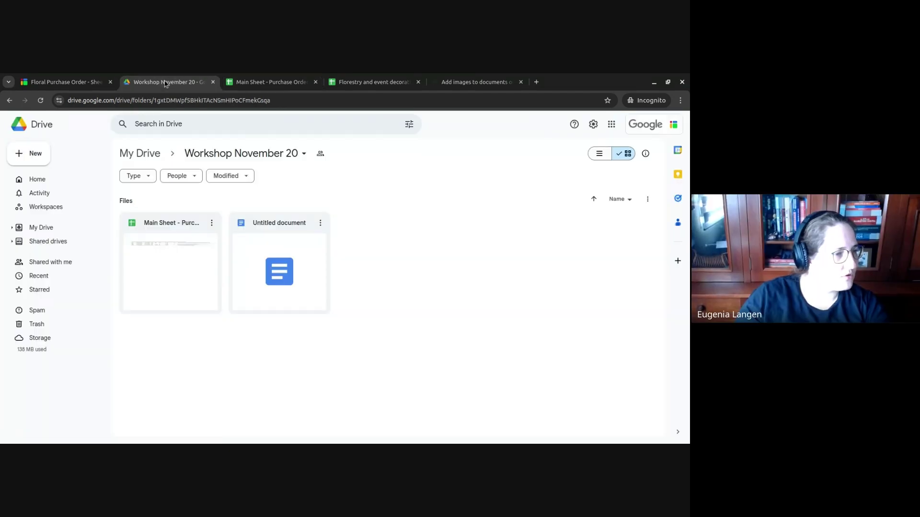
left_click(275, 242)
double_click(275, 242)
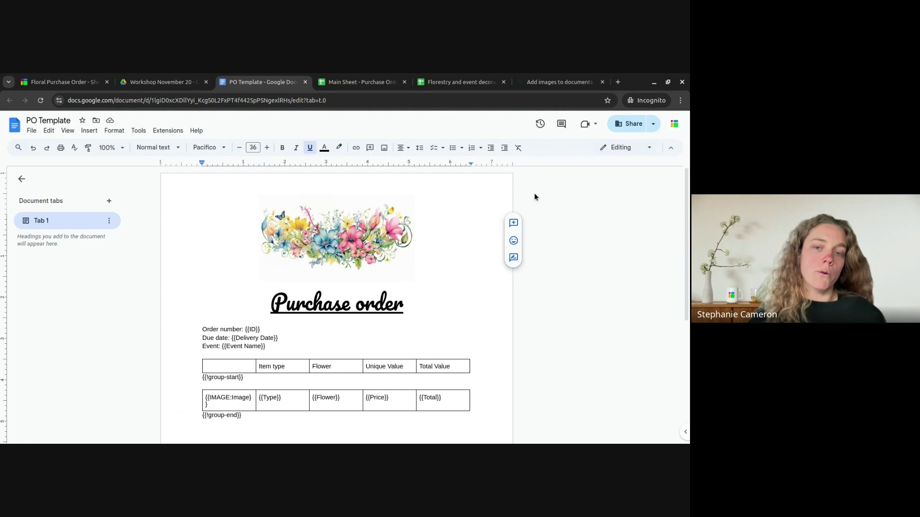
- Compare the PO Template's placeholders against the Main Sheet column headers
left_click(370, 79)
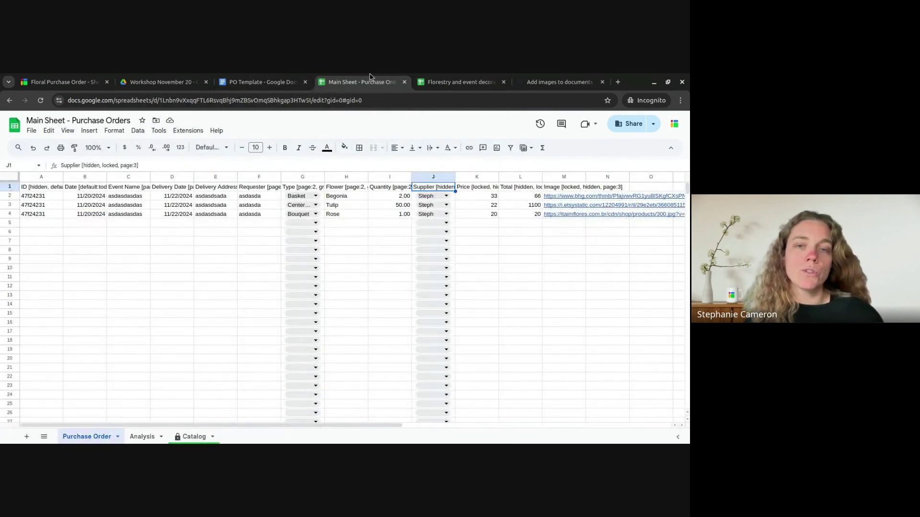
left_click(264, 81)
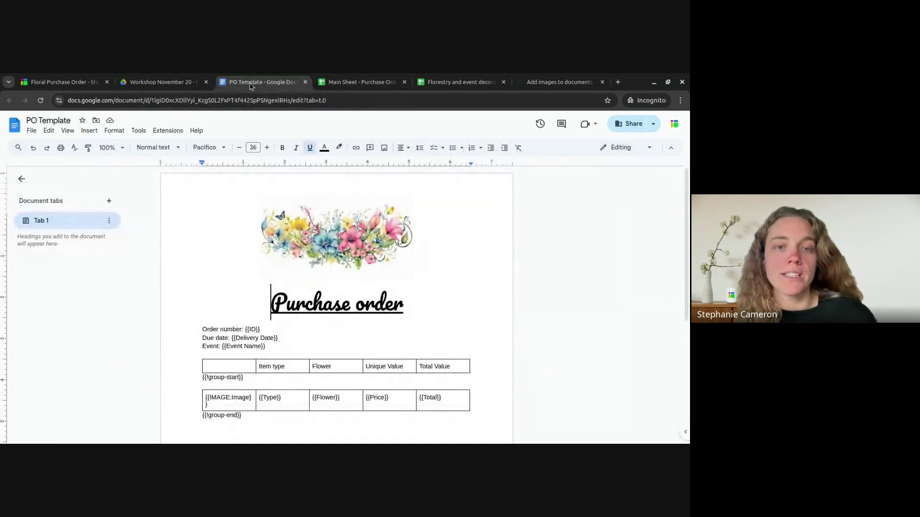
left_click(352, 79)
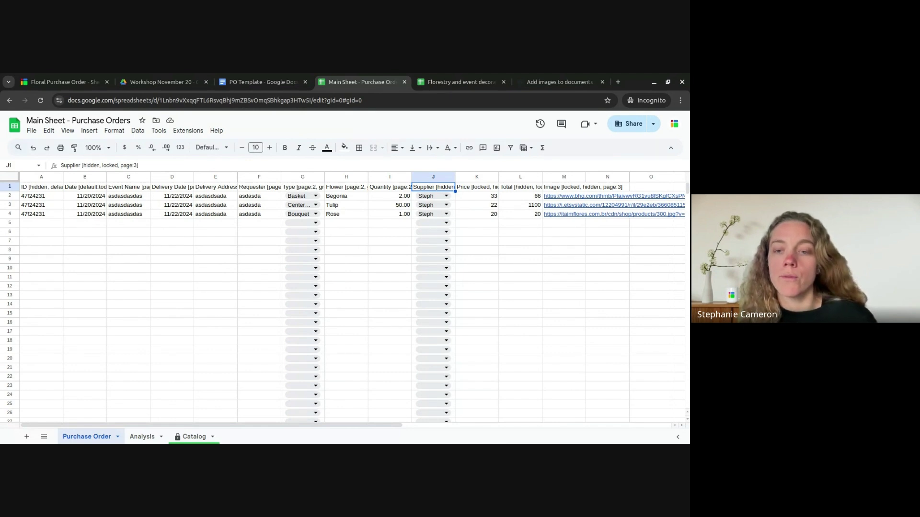
left_click(263, 83)
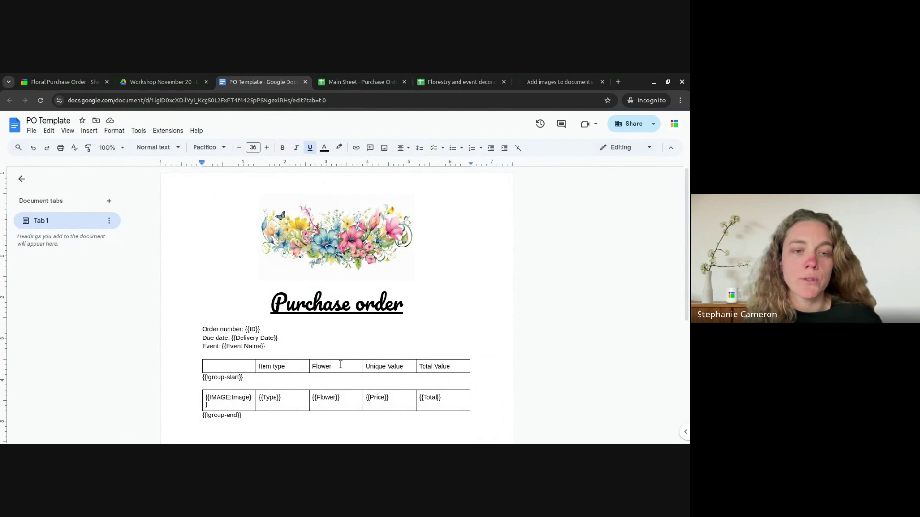
- Check the template's Unique Value header cell, then return to Sheetgo's error details
left_click(376, 367)
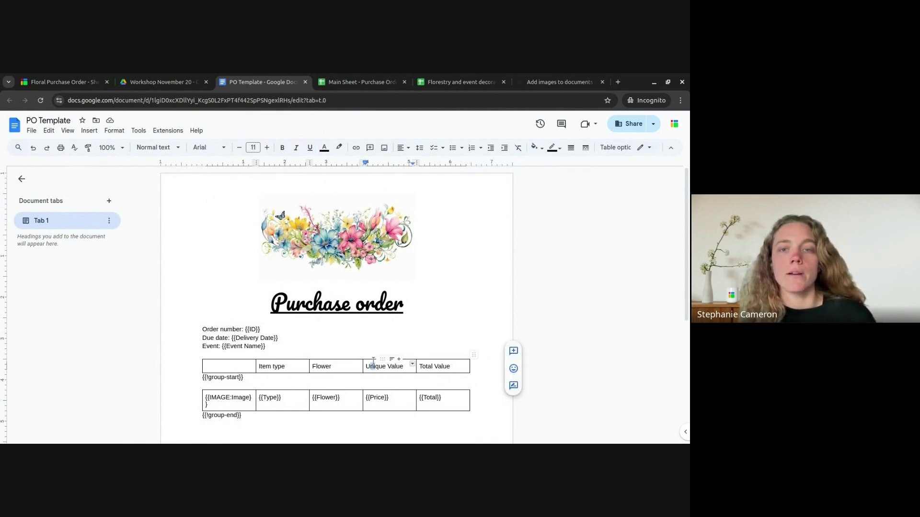
left_click(353, 78)
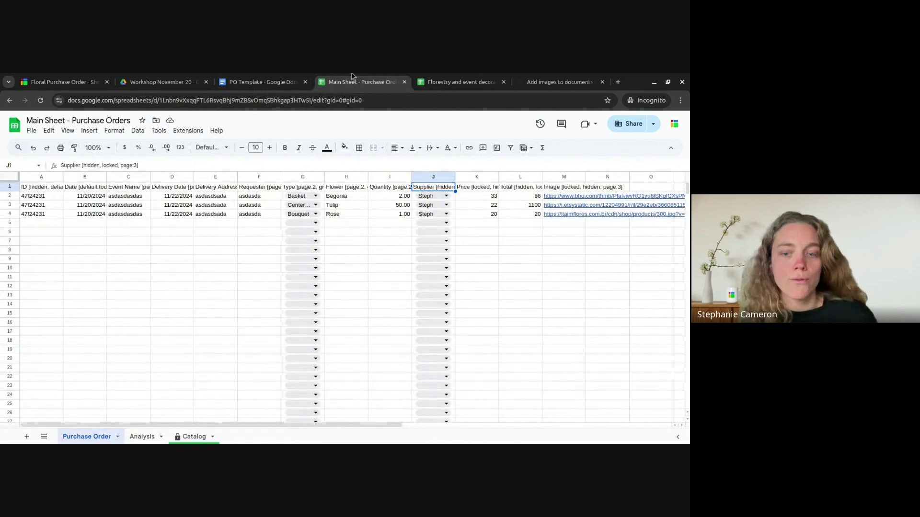
left_click(267, 79)
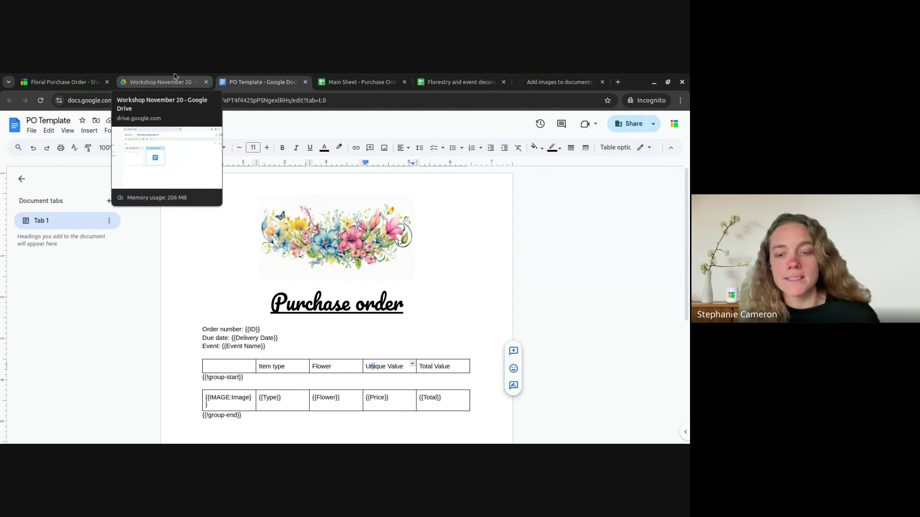
left_click(158, 82)
left_click(58, 82)
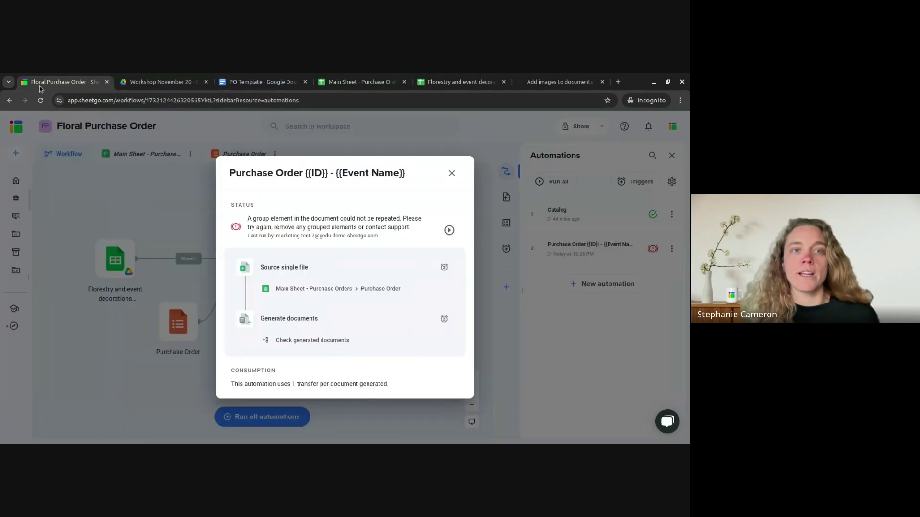
- Retry the failed Purchase Order automation from its status dialog
left_click(449, 230)
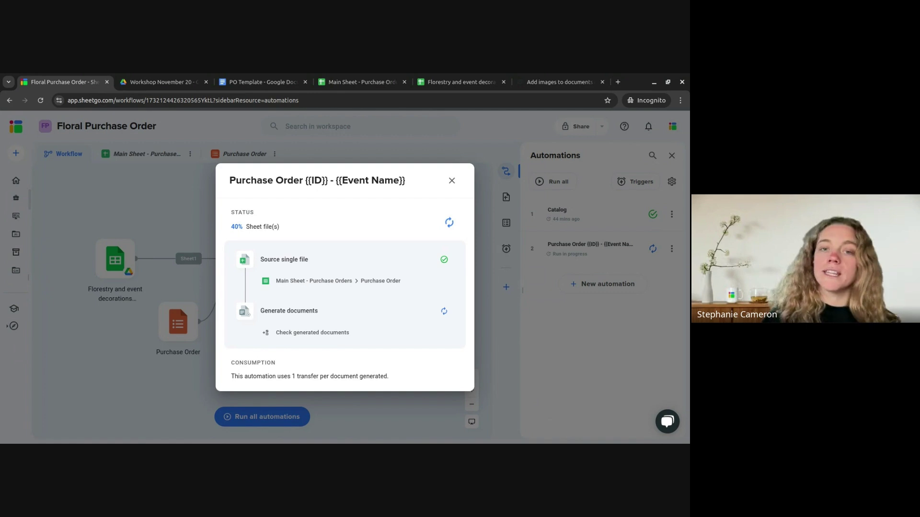
- Check the new PO folder in Workshop November 20 and see the automation fail again
left_click(358, 82)
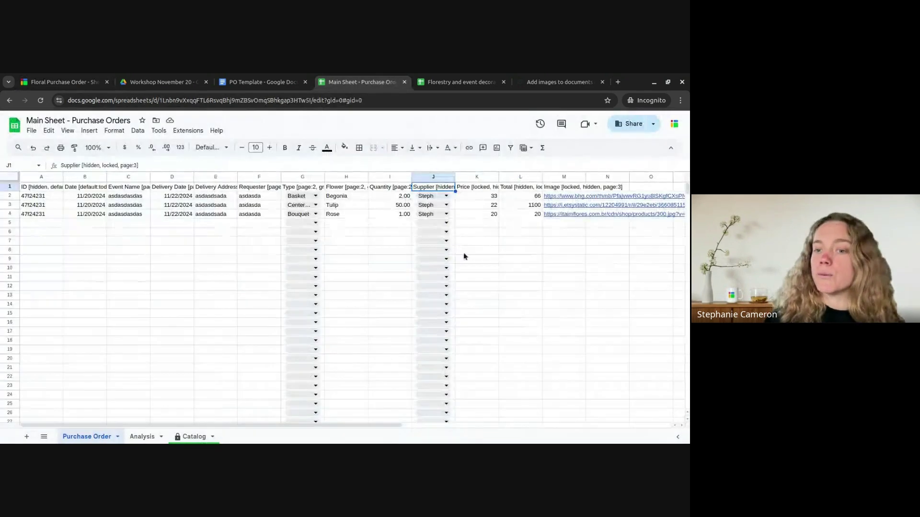
left_click_drag(311, 426, 283, 415)
left_click(162, 80)
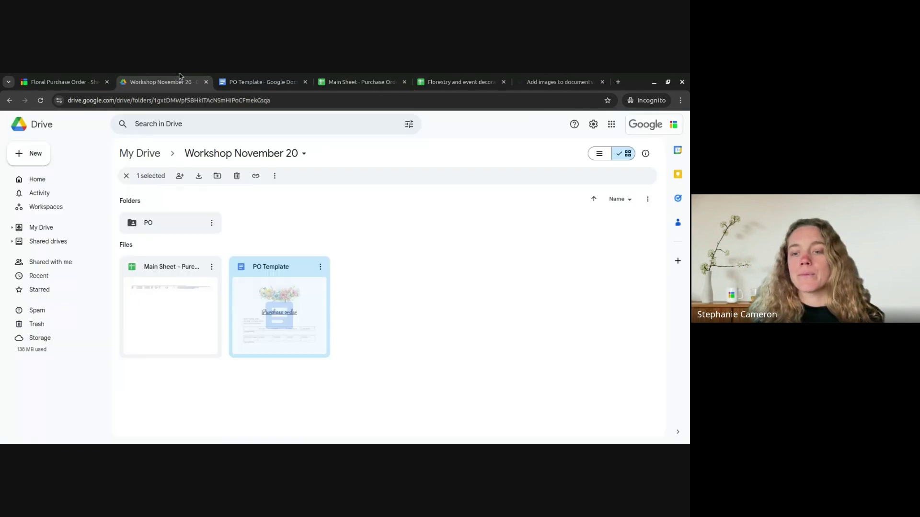
left_click(48, 79)
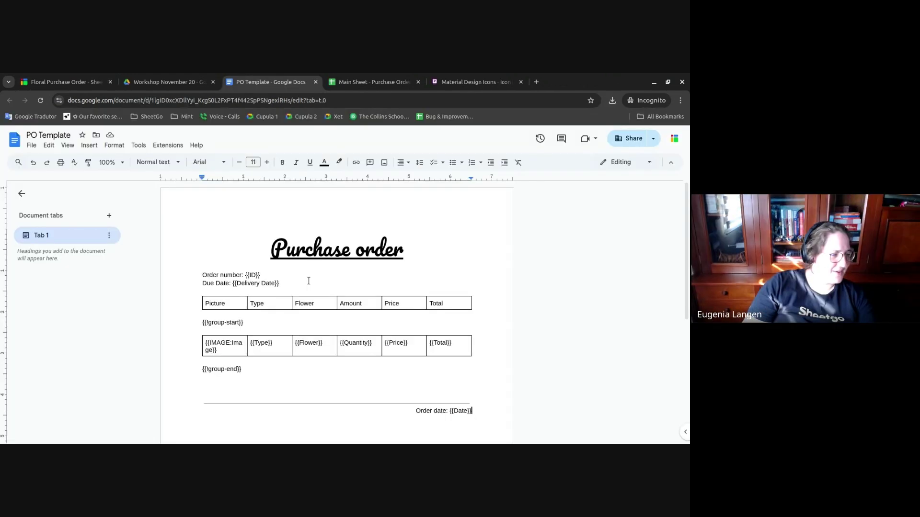
left_click_drag(279, 283, 197, 269)
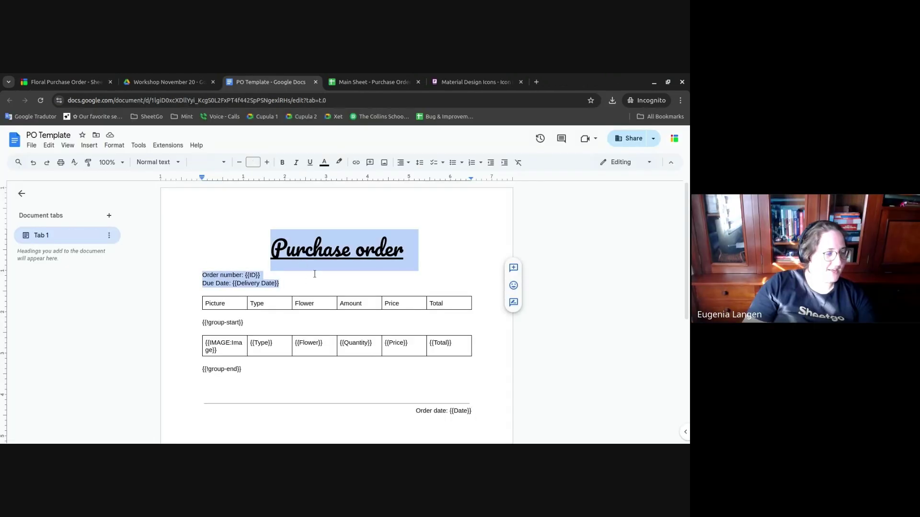
- Inspect the blank lines above and below {{!group-start}} in the PO Template
left_click(216, 316)
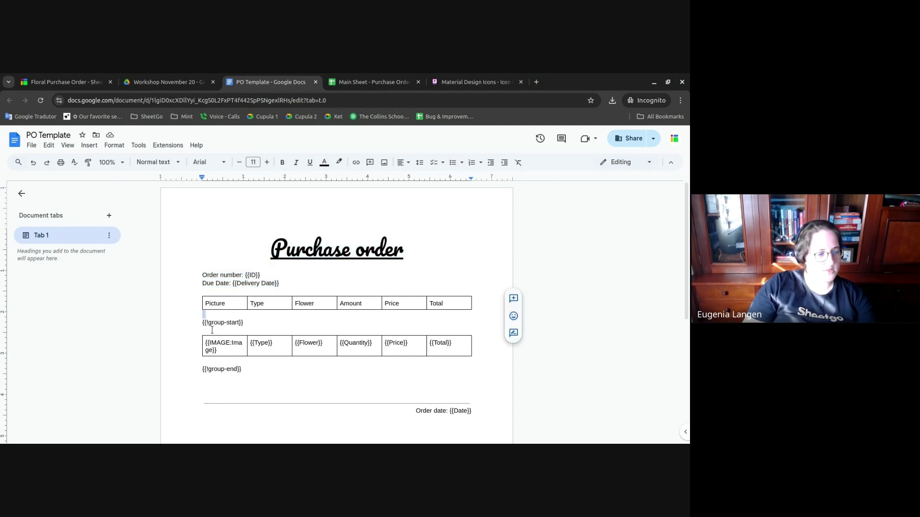
left_click(212, 330)
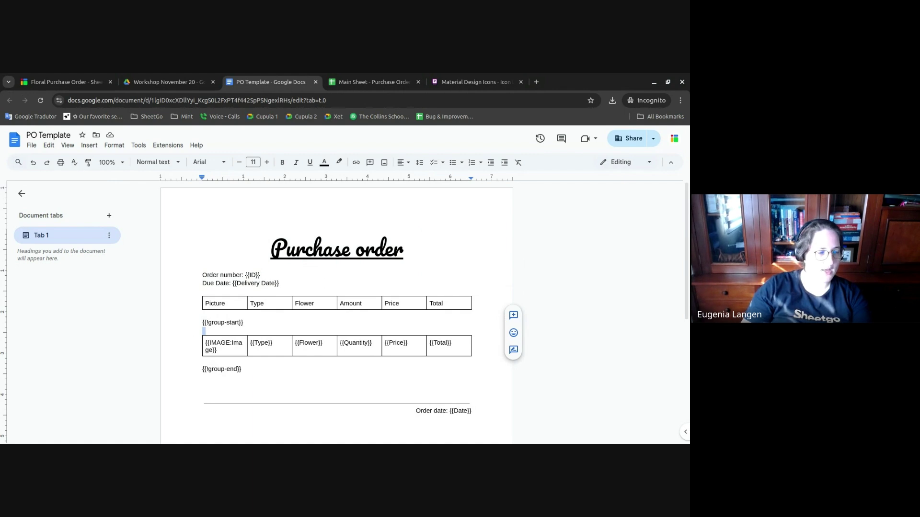
left_click(354, 80)
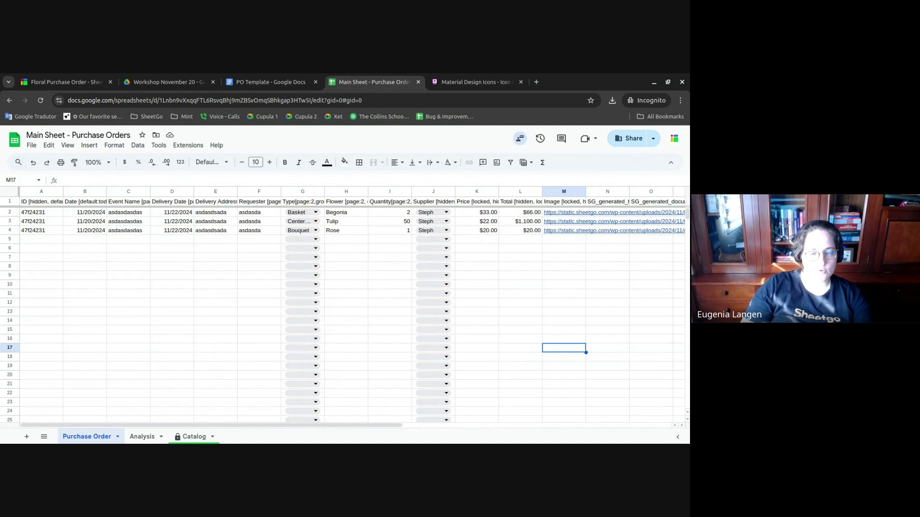
- Inspect the Supplier, Quantity and Price header tags, confirming K1 carries 'grouped'
left_click(420, 203)
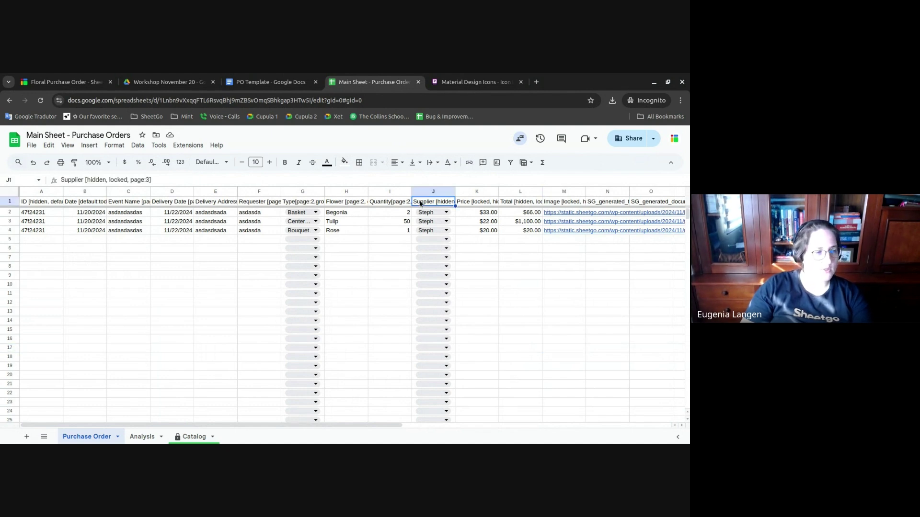
left_click(384, 203)
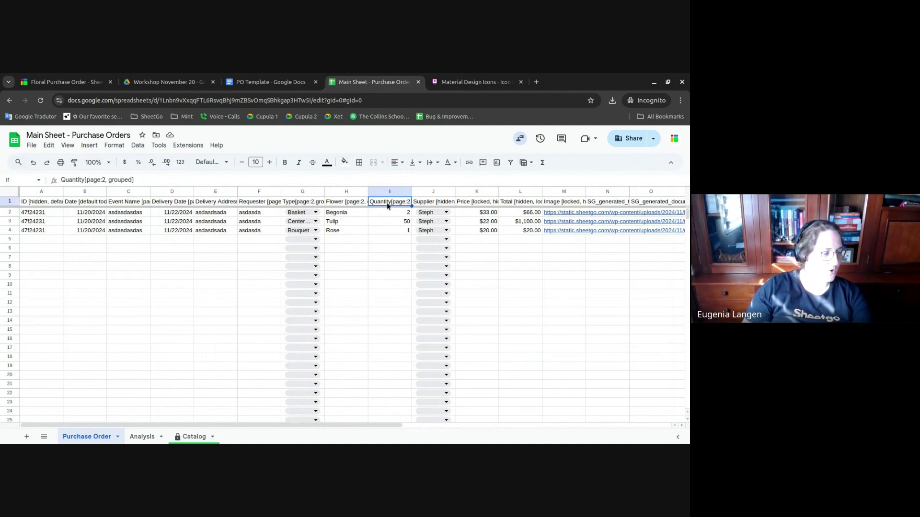
left_click(471, 204)
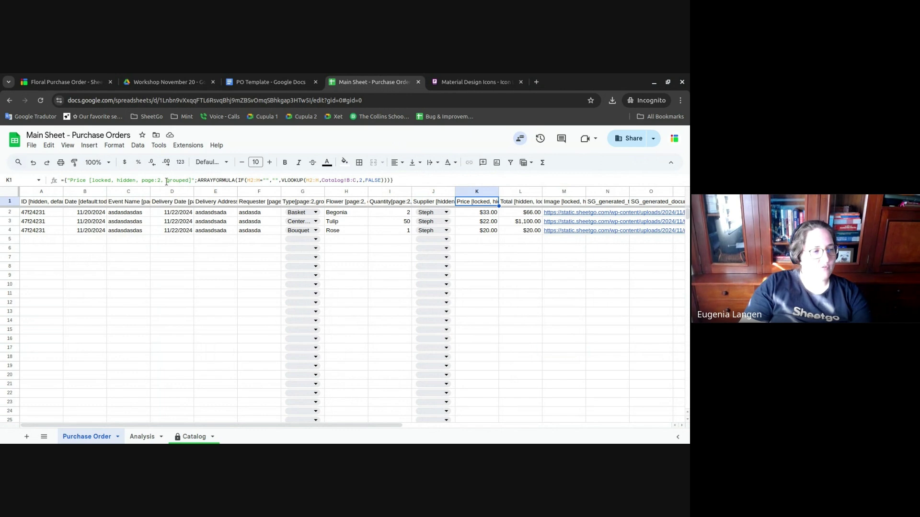
left_click_drag(167, 180, 192, 180)
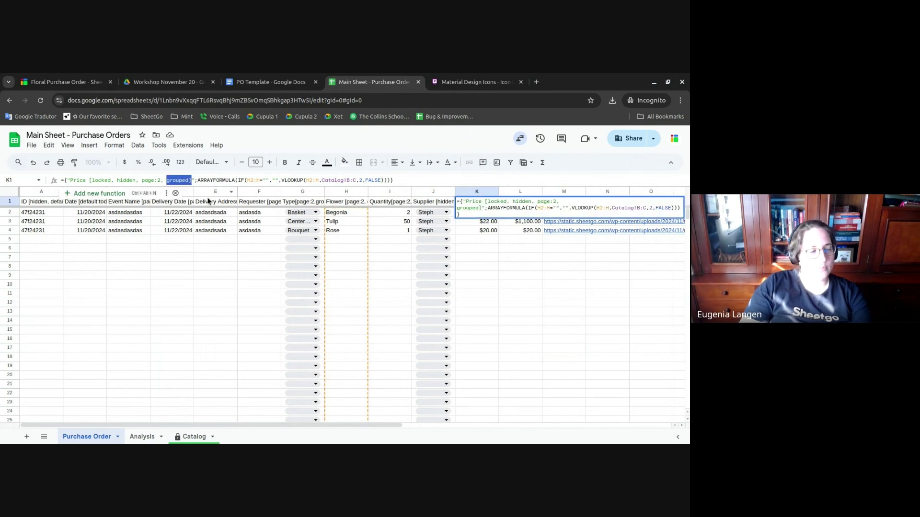
key("Escape")
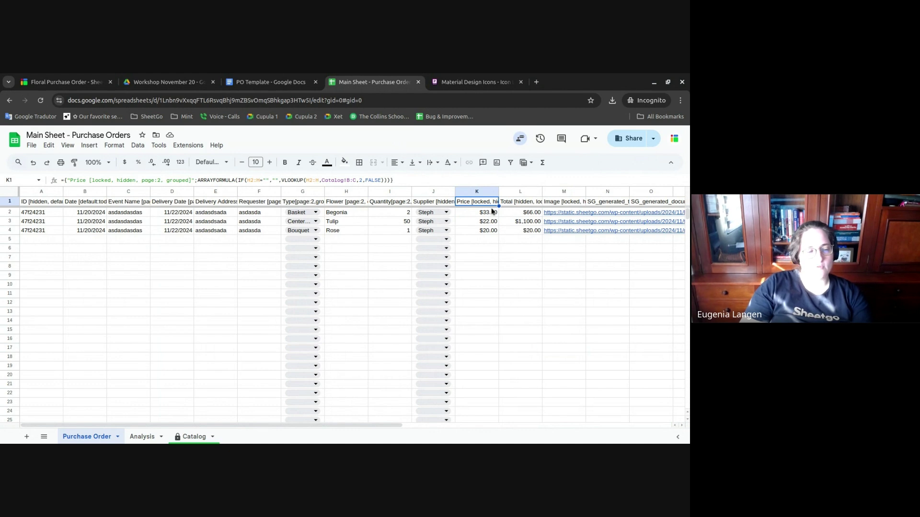
left_click(271, 82)
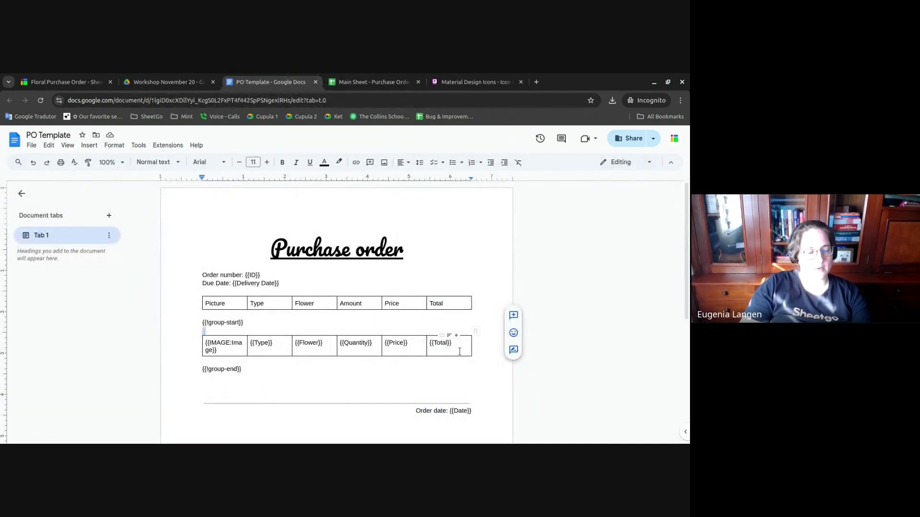
left_click(370, 79)
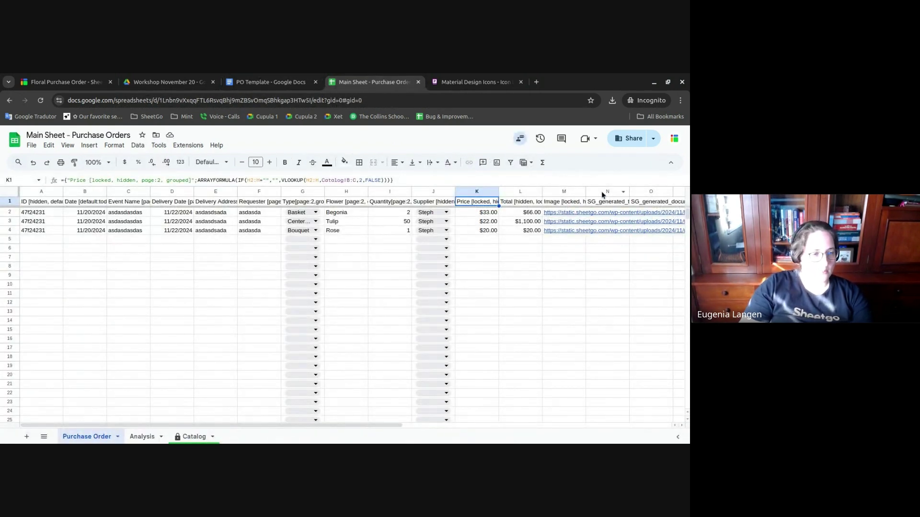
- Close the form responses panel and run Purchase Order automation 2, viewing its run details
left_click(55, 78)
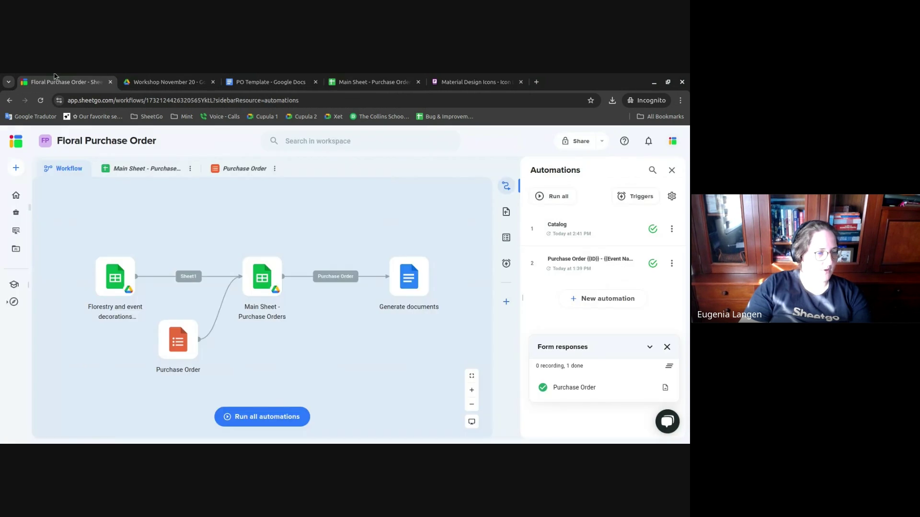
left_click(667, 347)
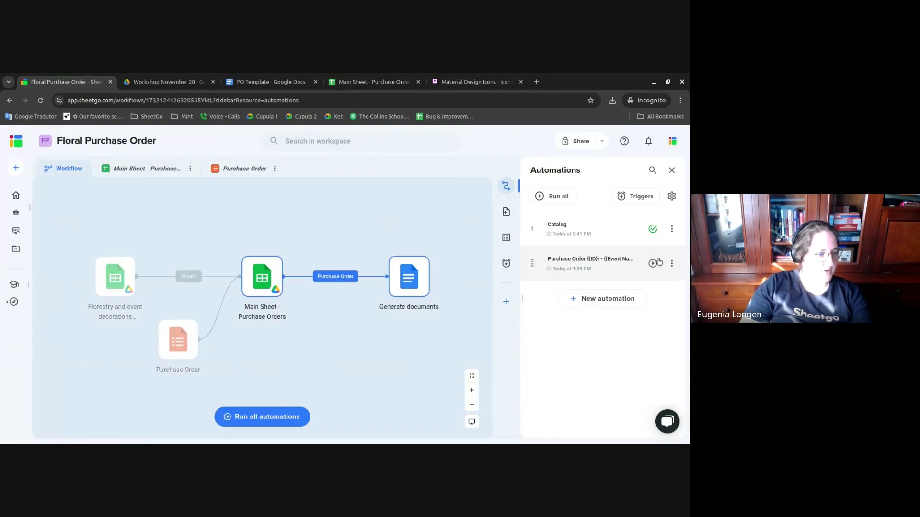
left_click(653, 263)
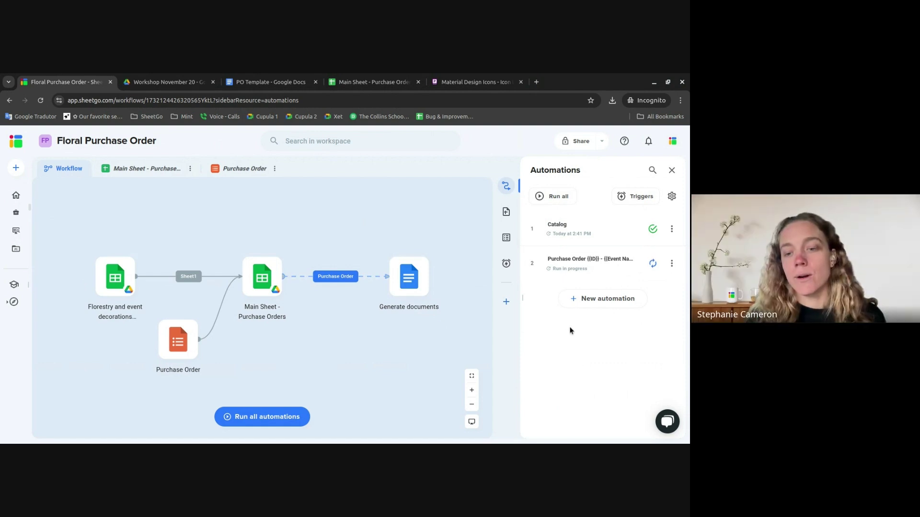
left_click(655, 264)
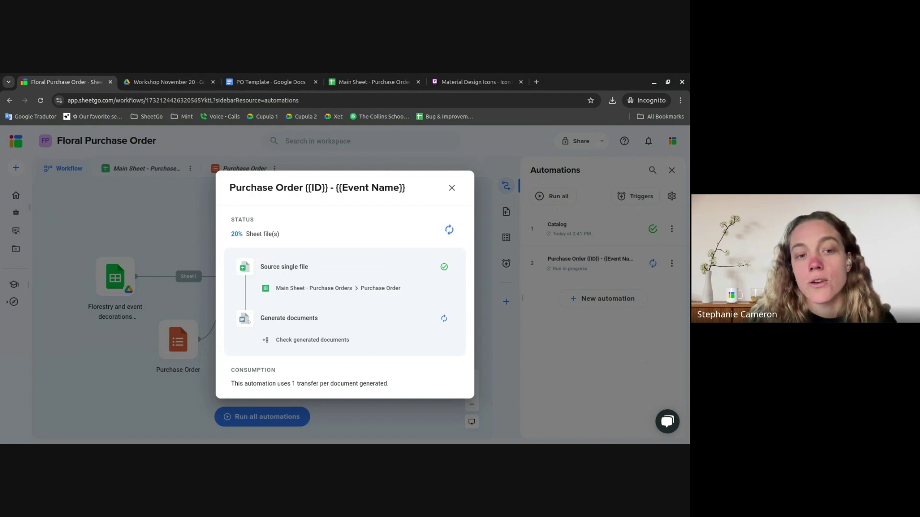
- Dismiss the support chat and view the SG_generated_time column in the Main Sheet
left_click(664, 421)
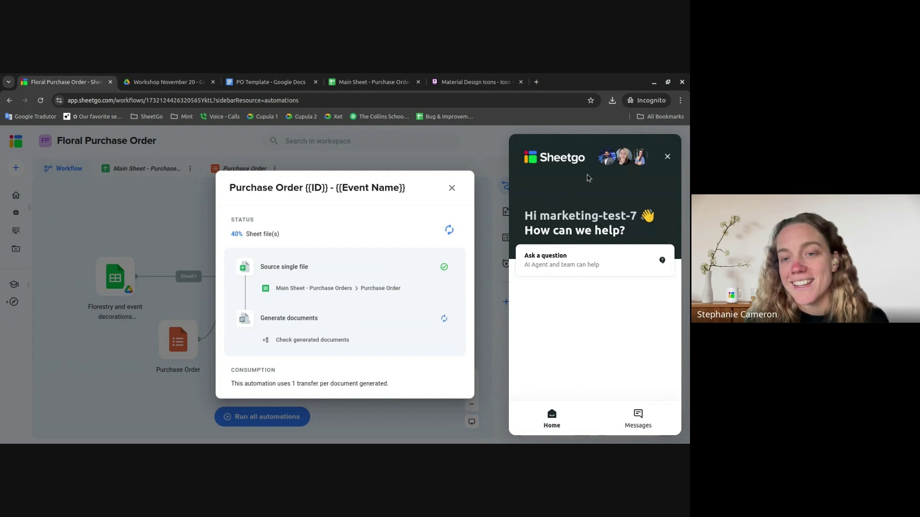
left_click(667, 157)
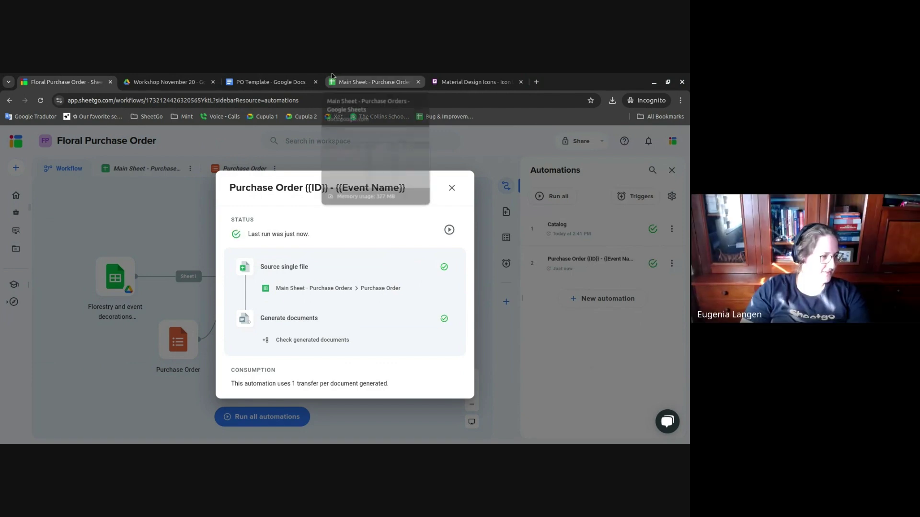
left_click(389, 78)
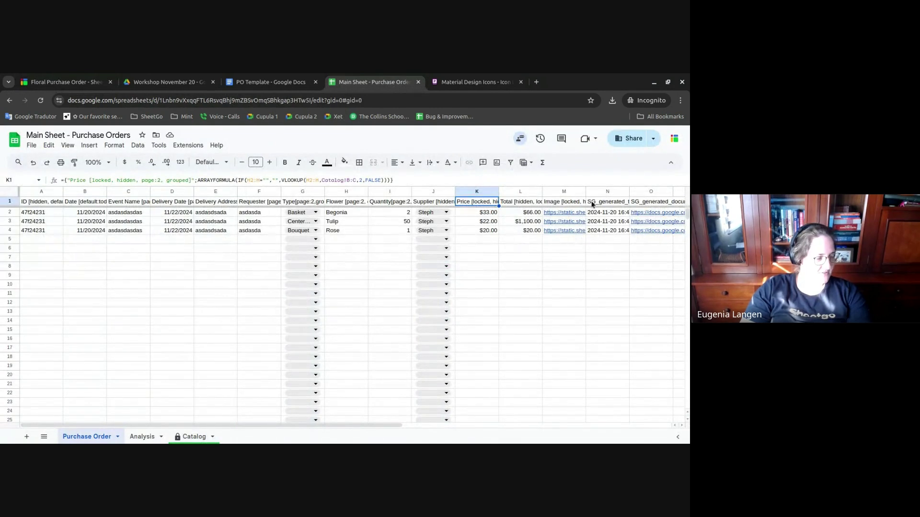
left_click_drag(602, 203, 637, 230)
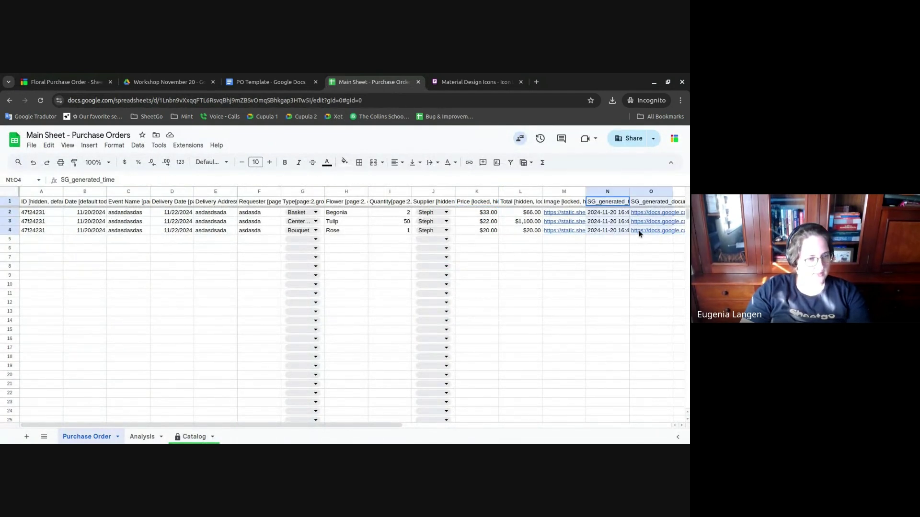
- Inspect the first row's SG_generated_time and SG_generated_document values
left_click(612, 215)
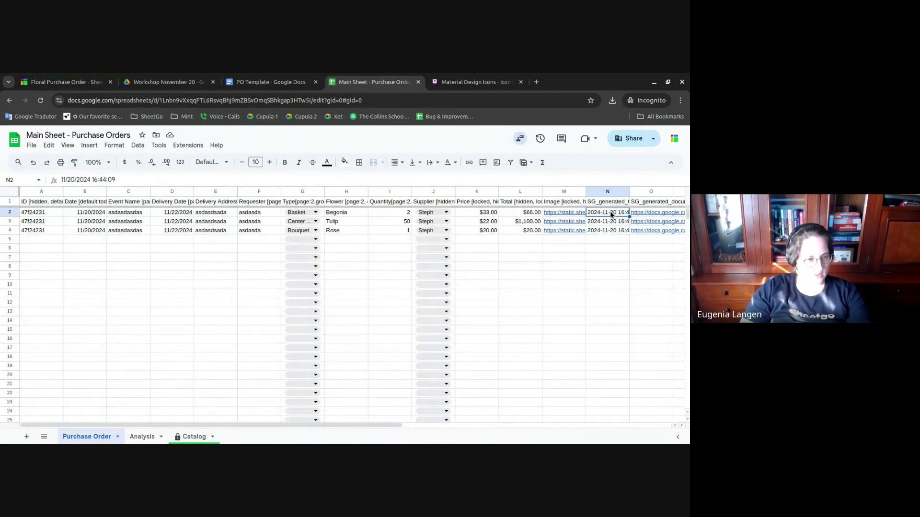
left_click(640, 215)
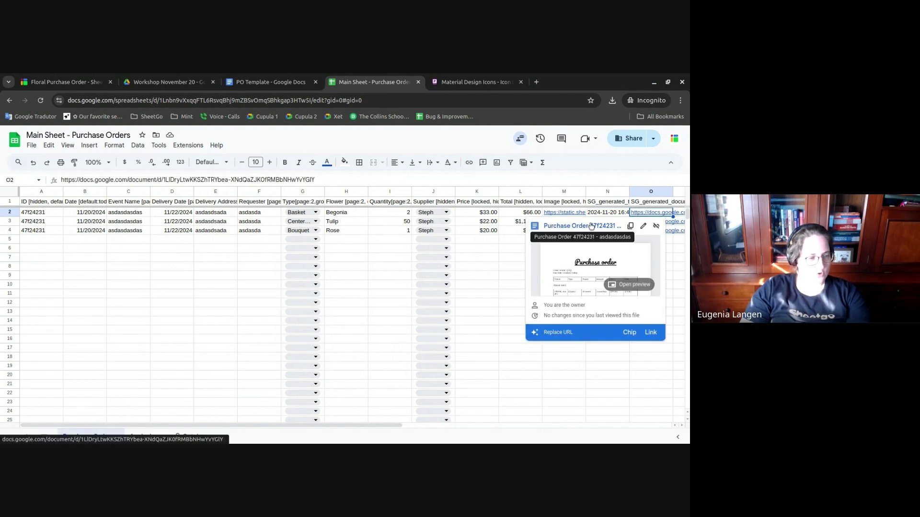
left_click(510, 267)
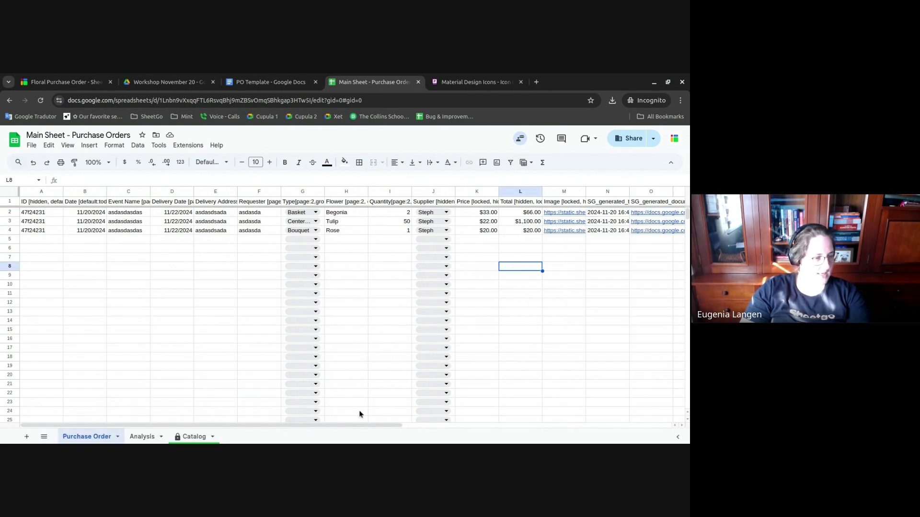
left_click_drag(355, 425, 450, 404)
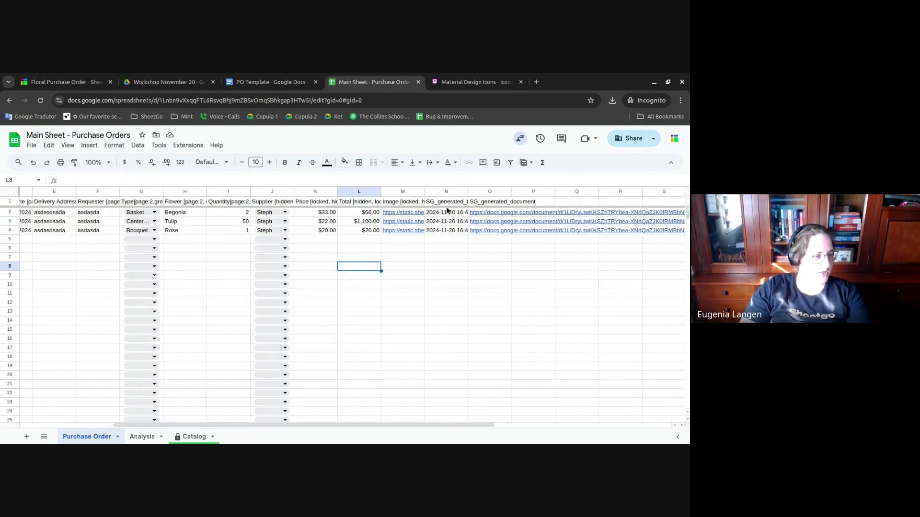
- Review all three generated timestamps and preview the first generated purchase order link
left_click_drag(448, 213, 449, 235)
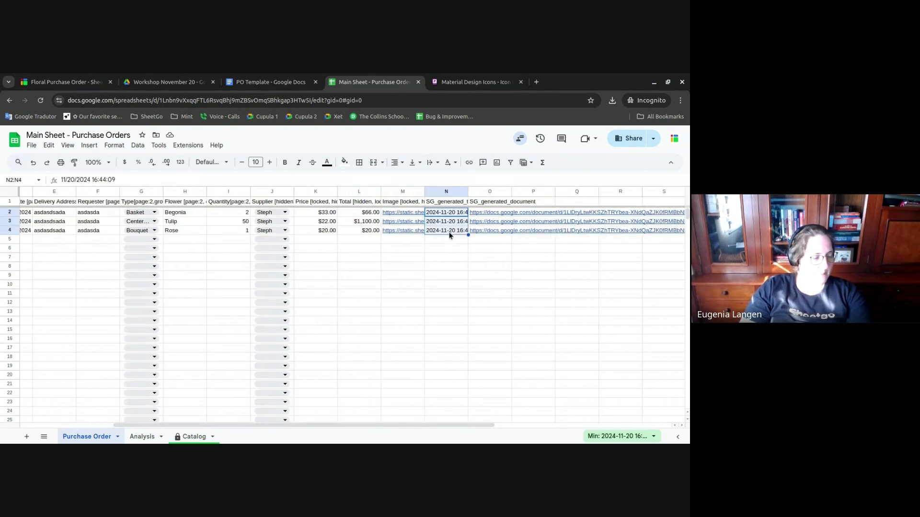
mouse_move(489, 215)
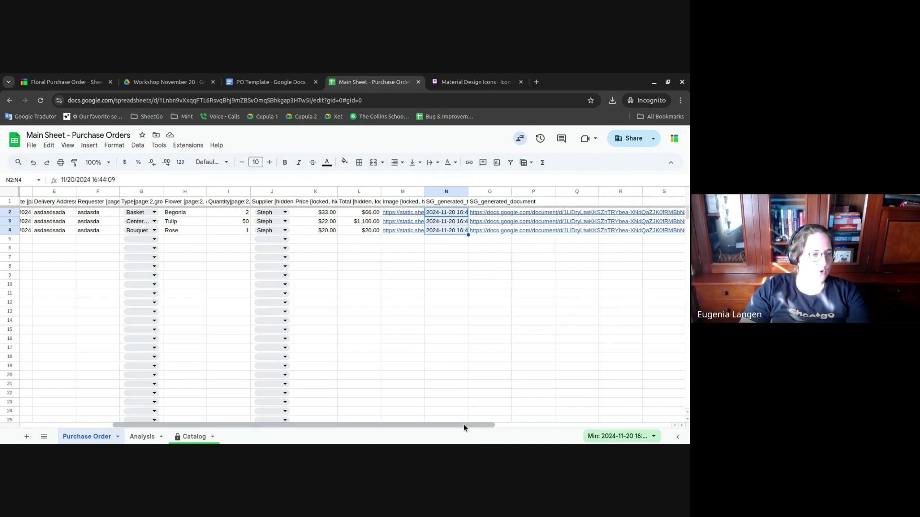
left_click_drag(464, 424, 535, 424)
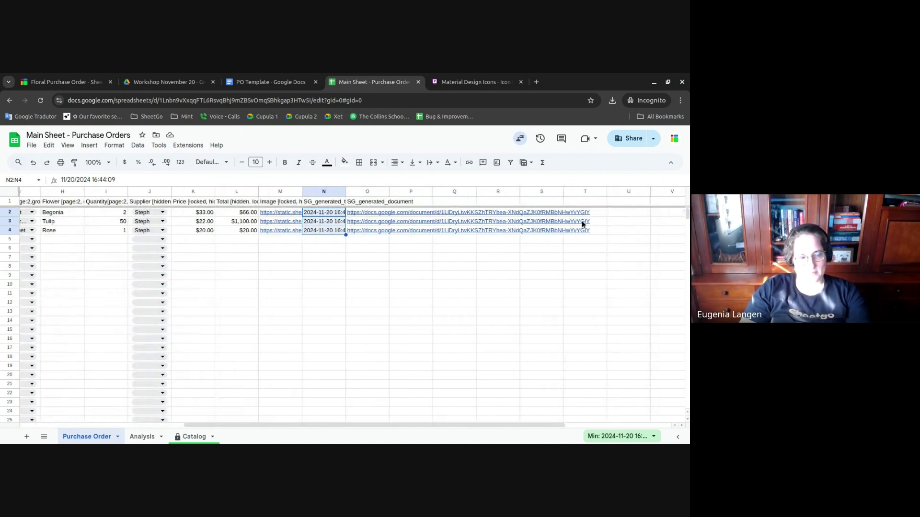
left_click(367, 215)
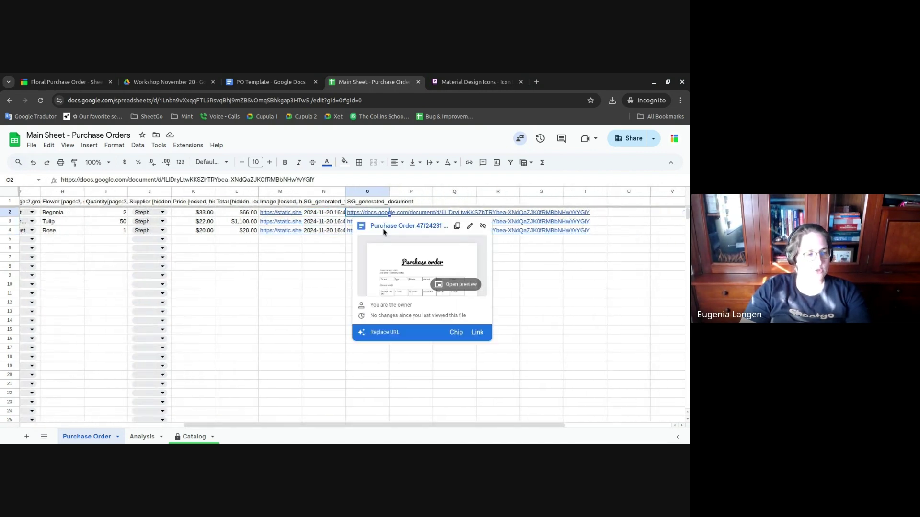
- Open the generated purchase order doc and review its order number, due date and order date lines
left_click(383, 227)
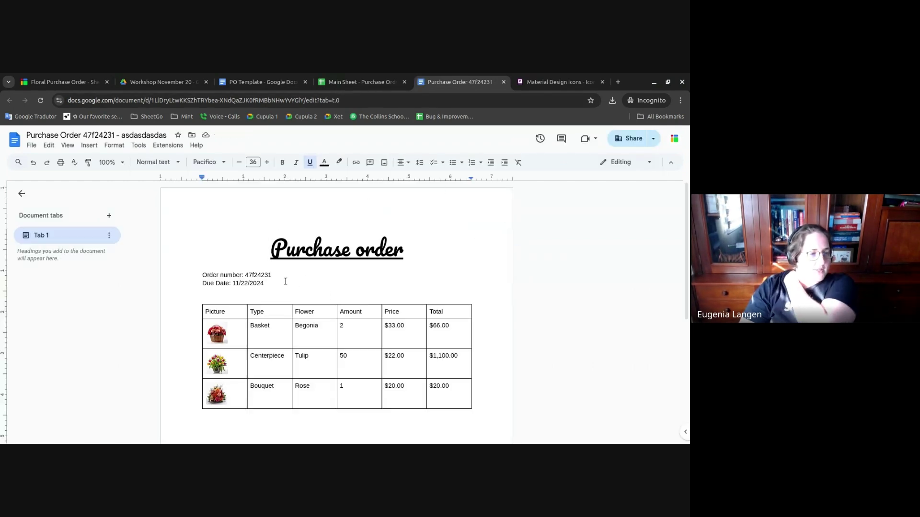
triple_click(232, 272)
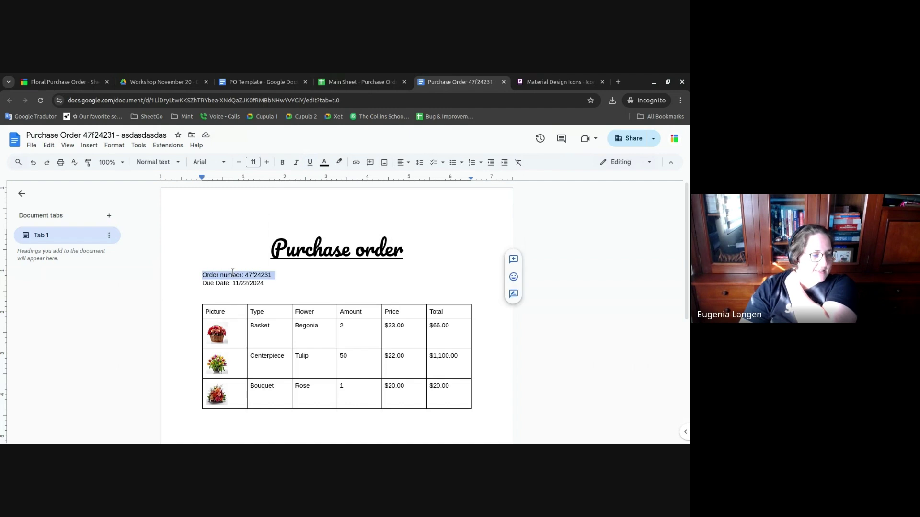
triple_click(234, 282)
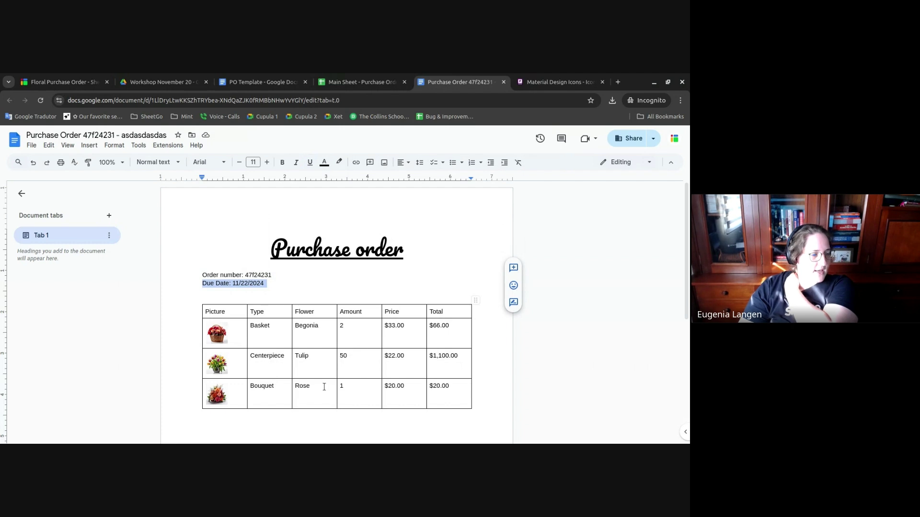
scroll(456, 333, "down", 1)
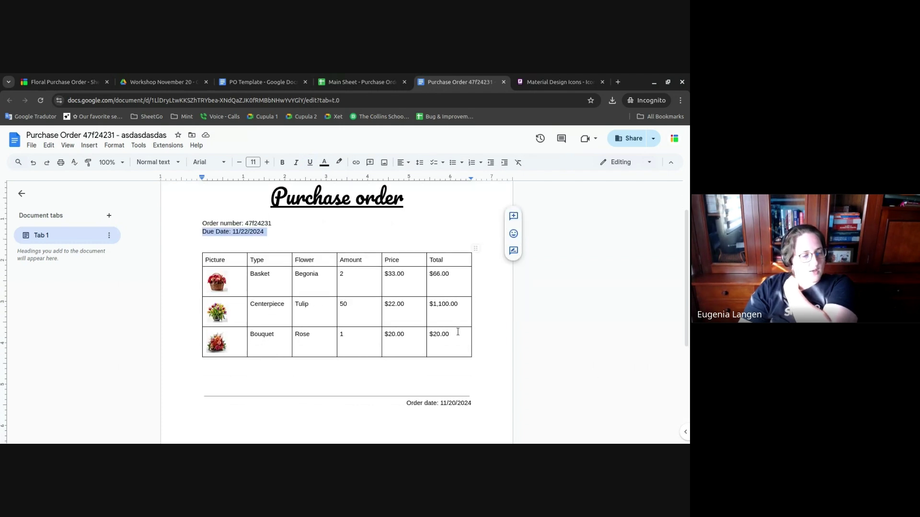
scroll(426, 348, "down", 1)
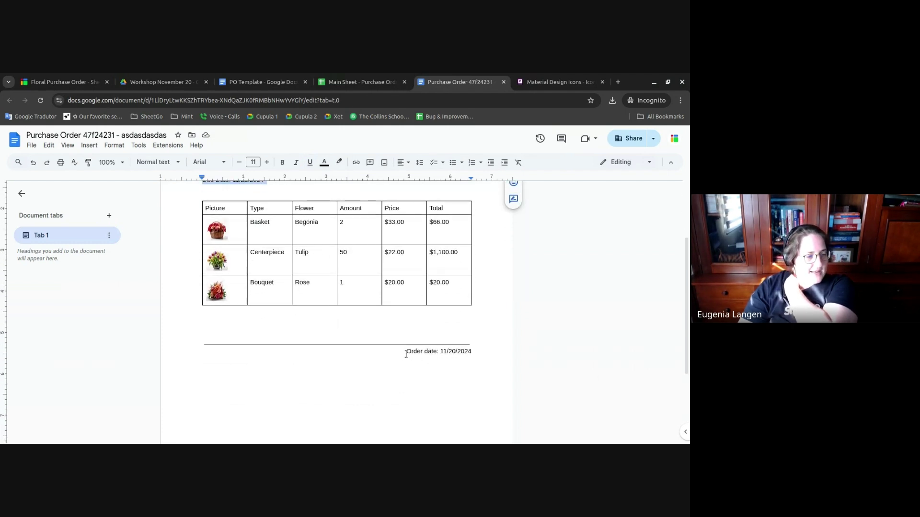
triple_click(406, 354)
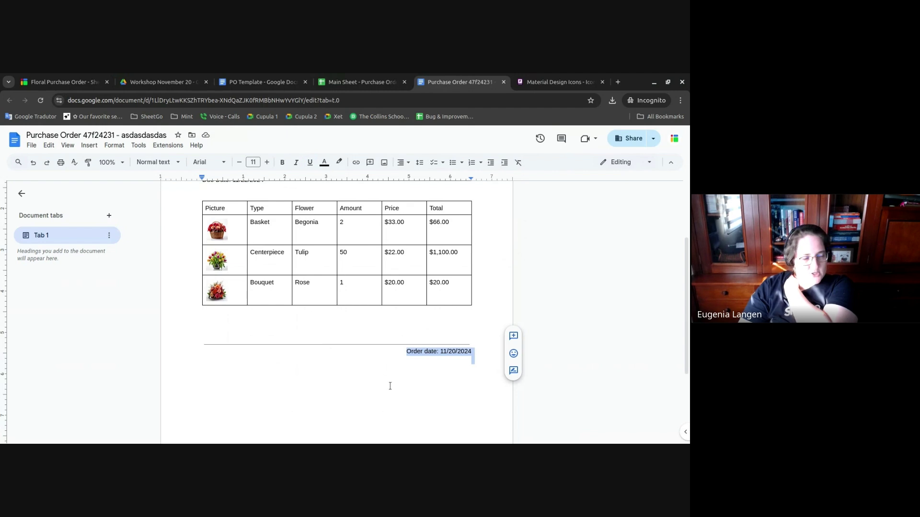
left_click(377, 374)
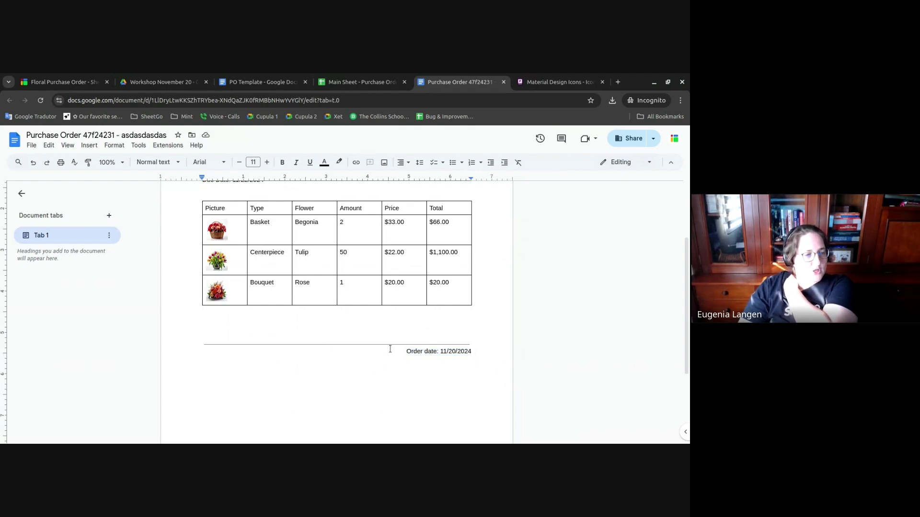
scroll(390, 348, "up", 2)
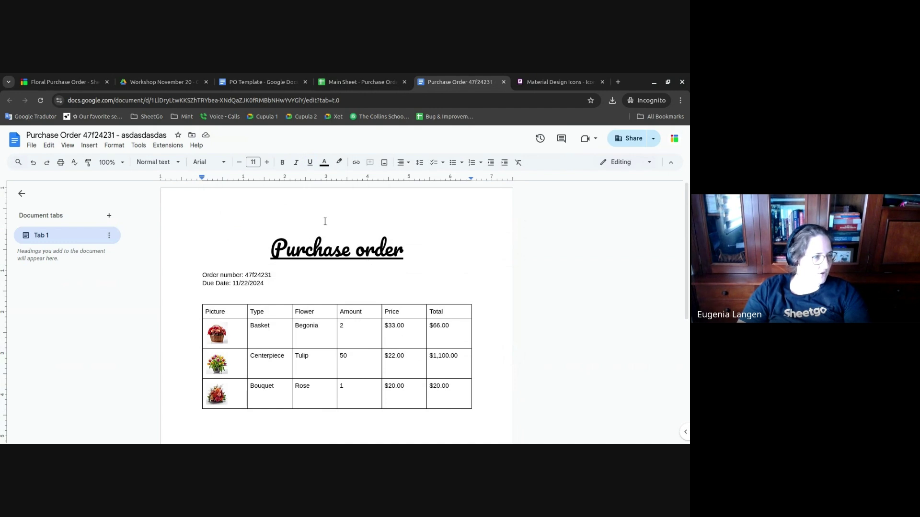
- Turn on Run automatically with the On form submission trigger for the Purchase Order form, and save
left_click(68, 81)
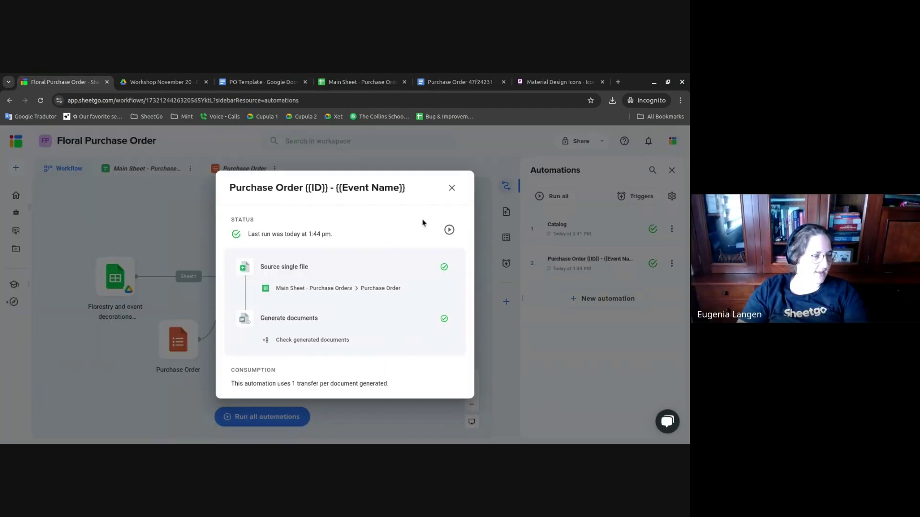
left_click(451, 188)
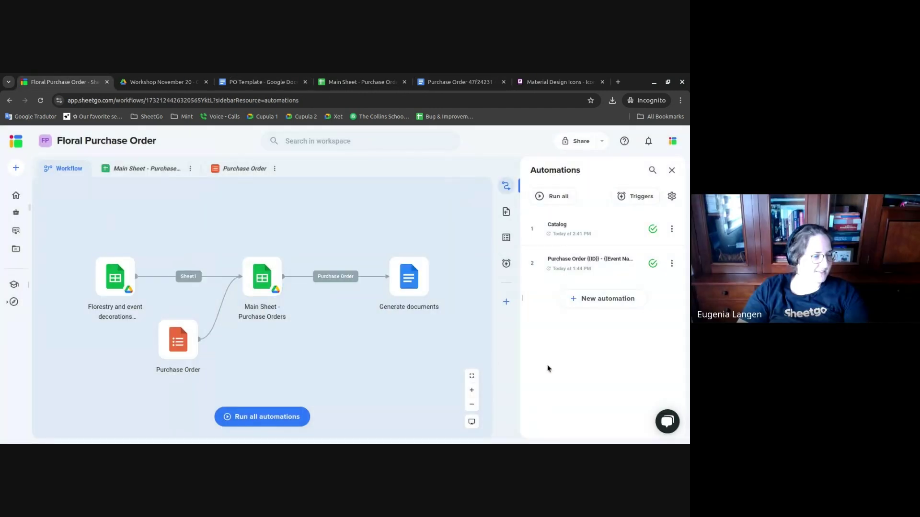
left_click(506, 263)
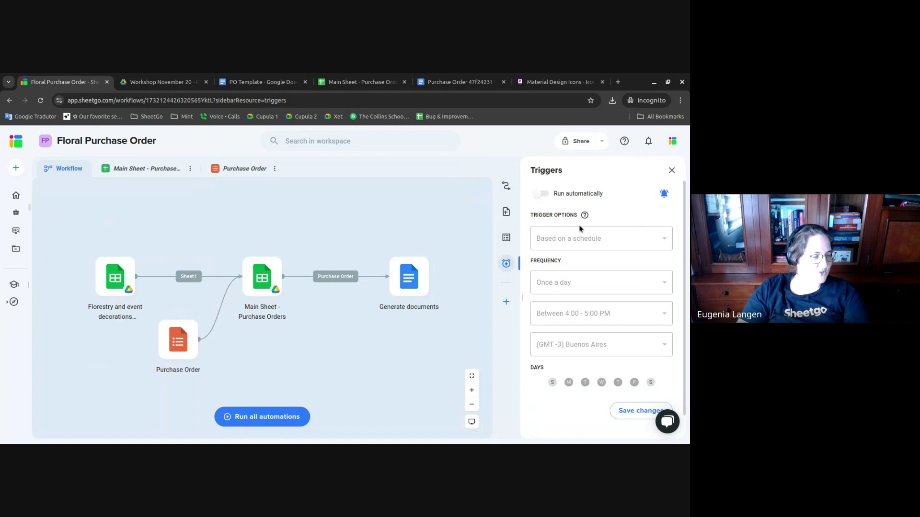
left_click(560, 197)
left_click(580, 242)
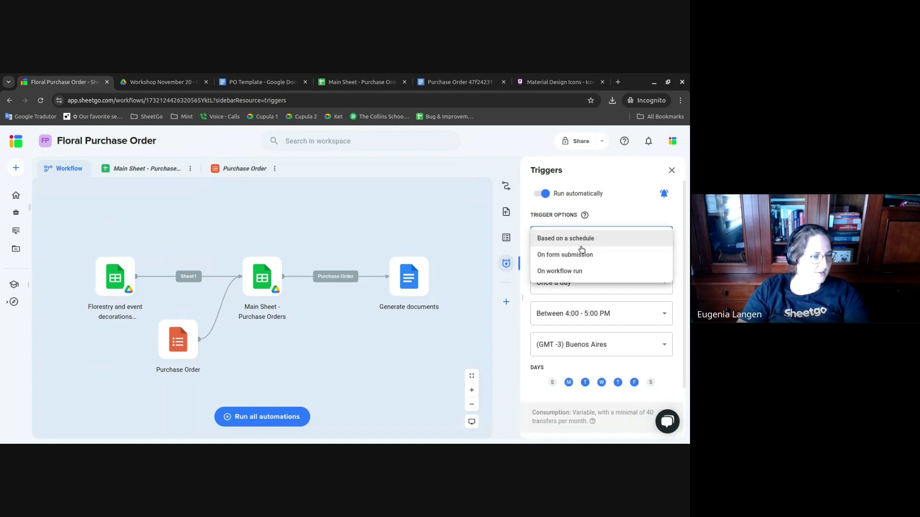
left_click(581, 256)
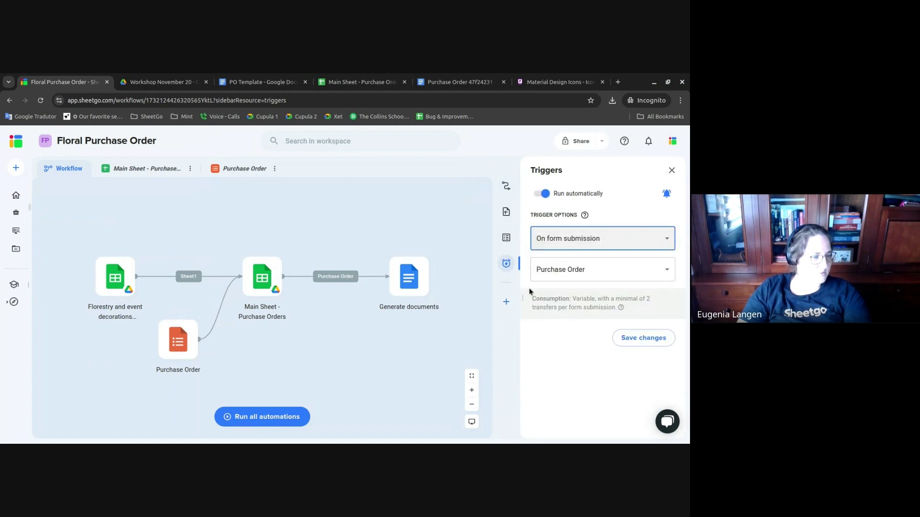
left_click(644, 340)
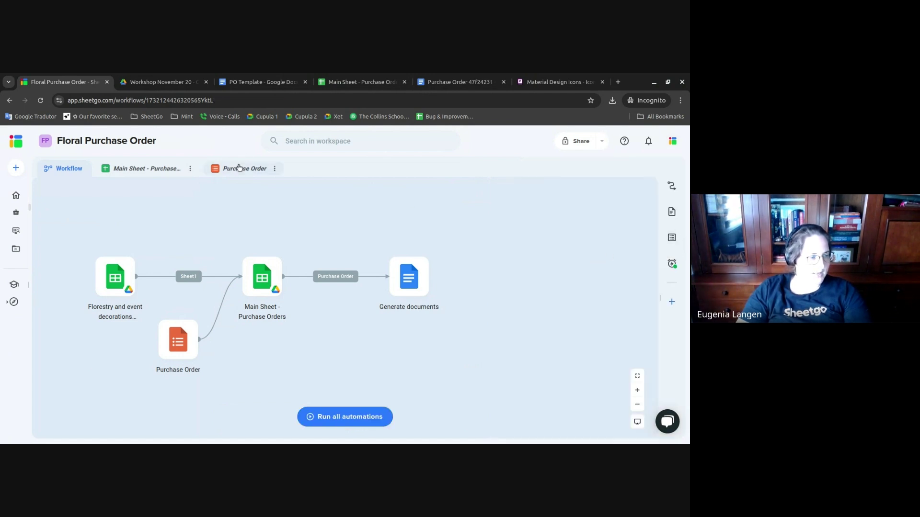
left_click(239, 168)
- Enter event Fishing Trip, delivery date 11/23/2024, the delivery address and the requester's name
left_click(190, 275)
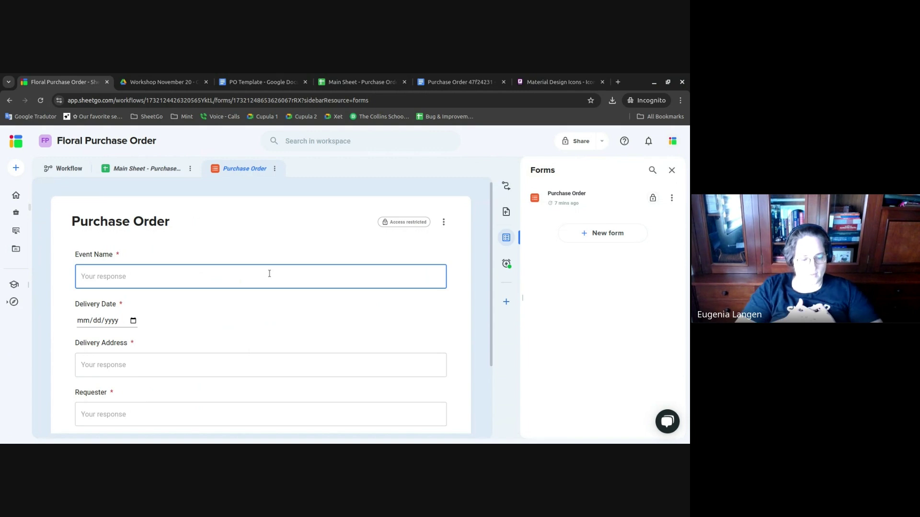
type("Fishing")
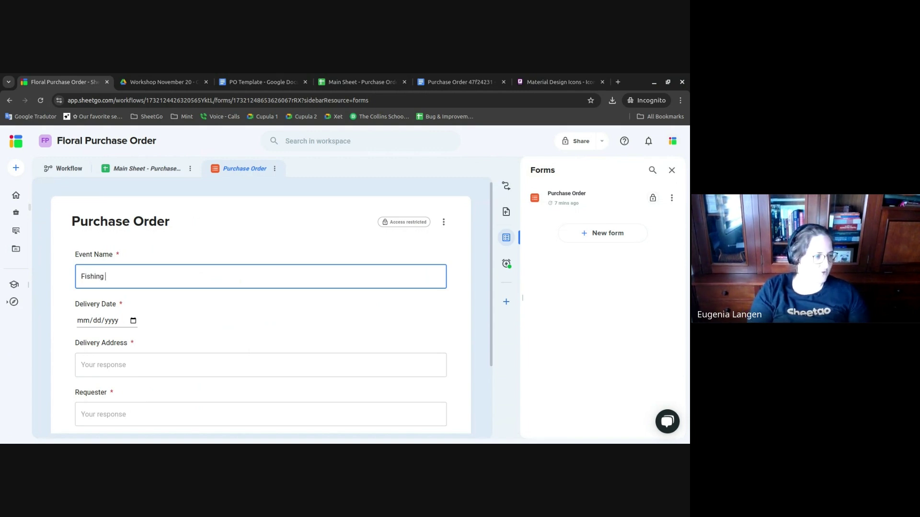
type(" Trip")
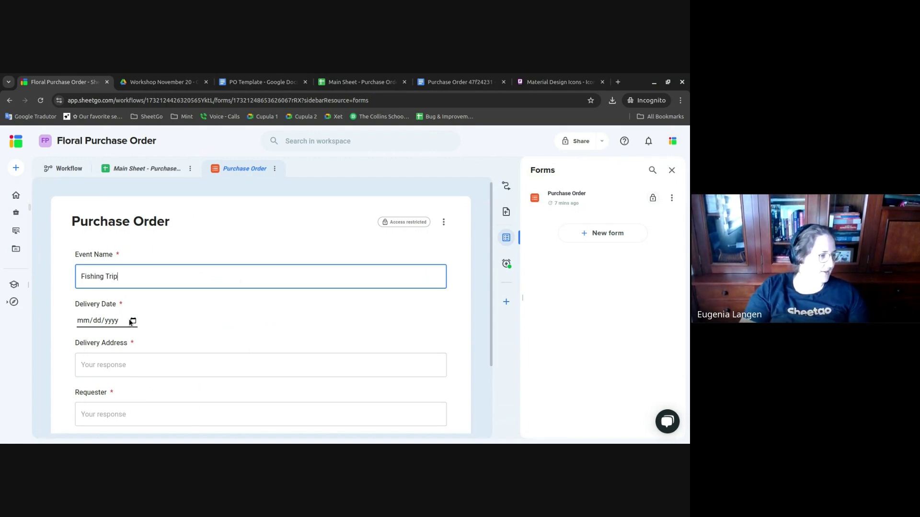
left_click(130, 322)
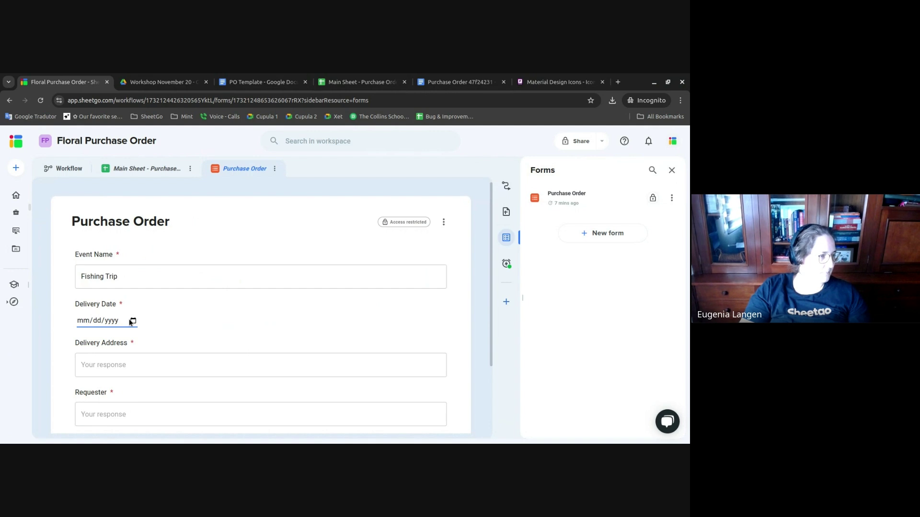
left_click(151, 392)
left_click(144, 357)
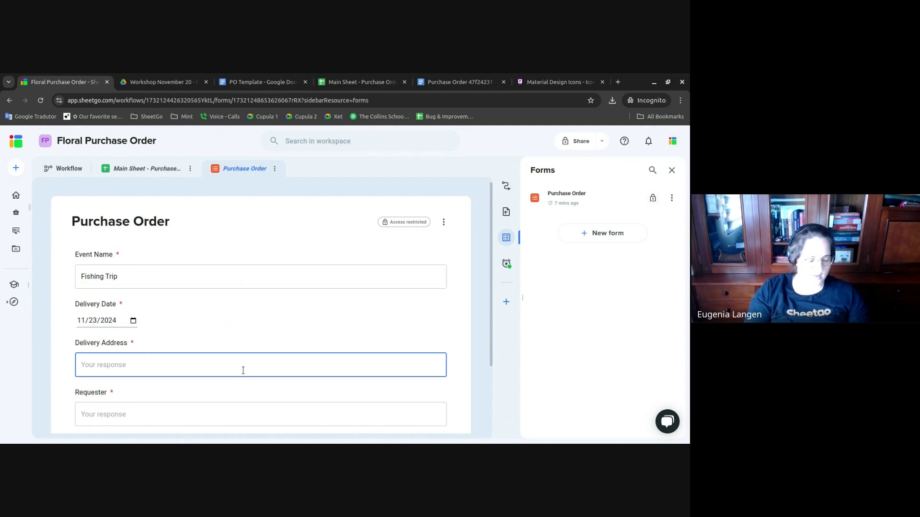
type("P42 W")
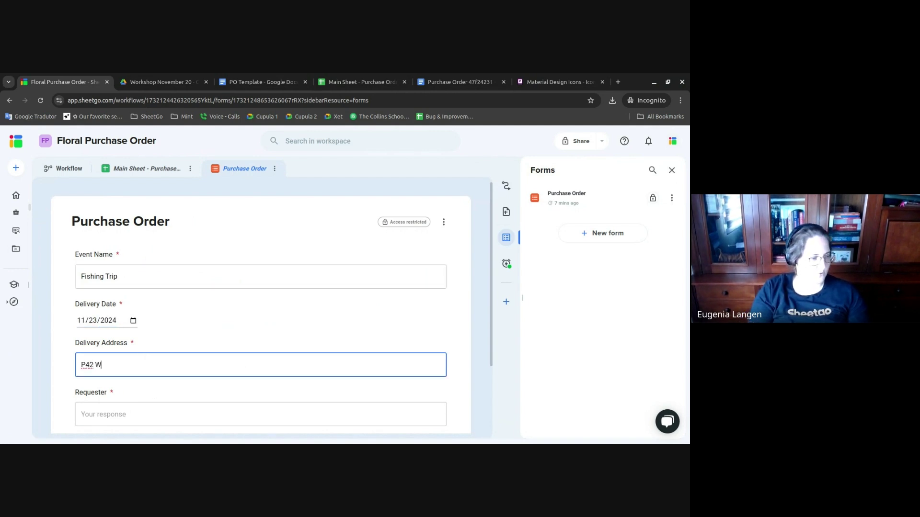
type("allaby Way Siday")
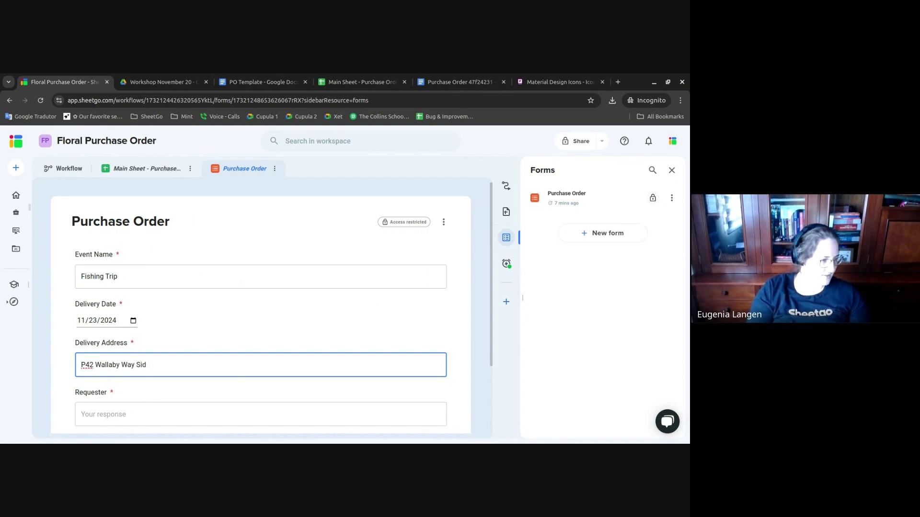
type("y")
left_click(169, 417)
type("Do")
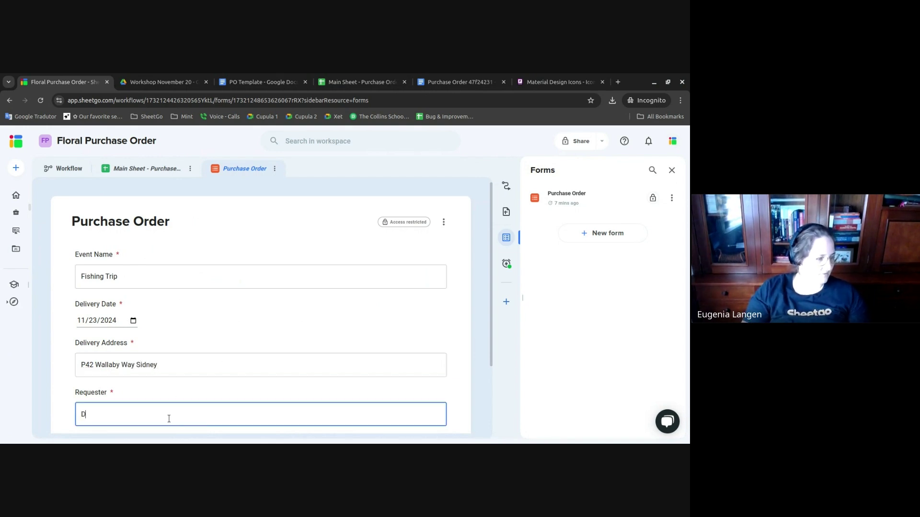
scroll(390, 380, "down", 2)
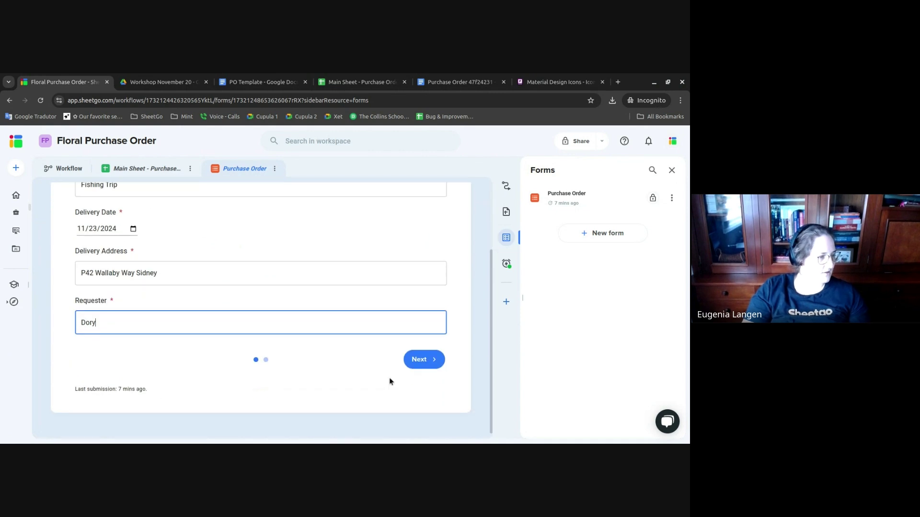
- On the form's second page, order 1 Tulip Centerpiece as the first item
left_click(421, 360)
left_click(160, 288)
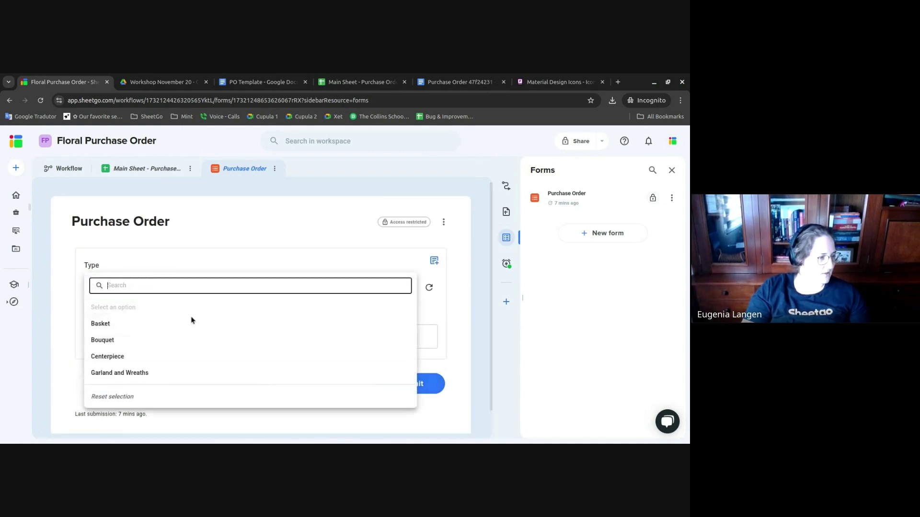
left_click(163, 360)
left_click(165, 343)
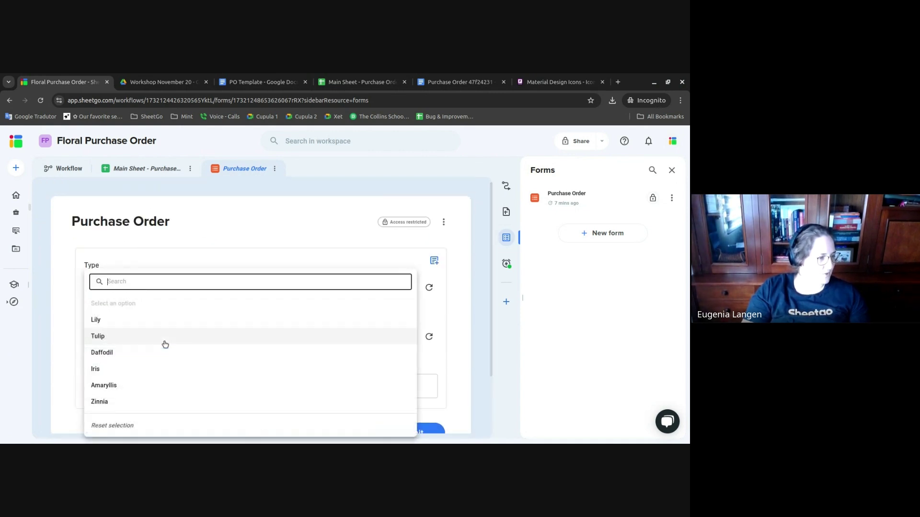
left_click(130, 336)
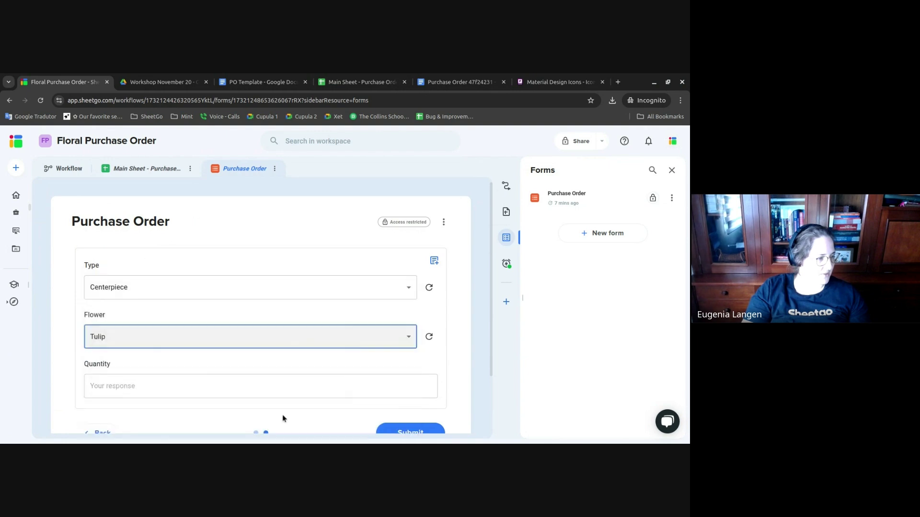
left_click(297, 391)
type("1")
scroll(304, 396, "down", 2)
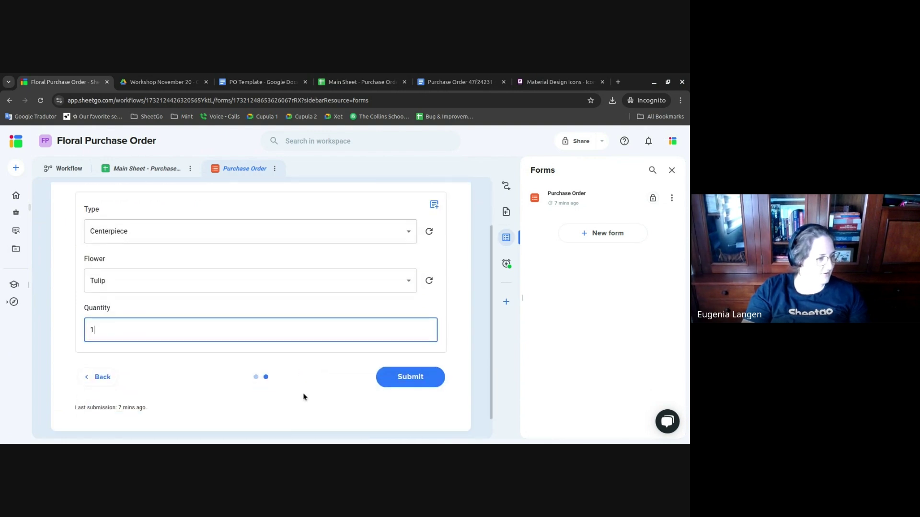
- Add a second item of 10 Begonia Baskets, submit the order, and return to the workflow
left_click(433, 187)
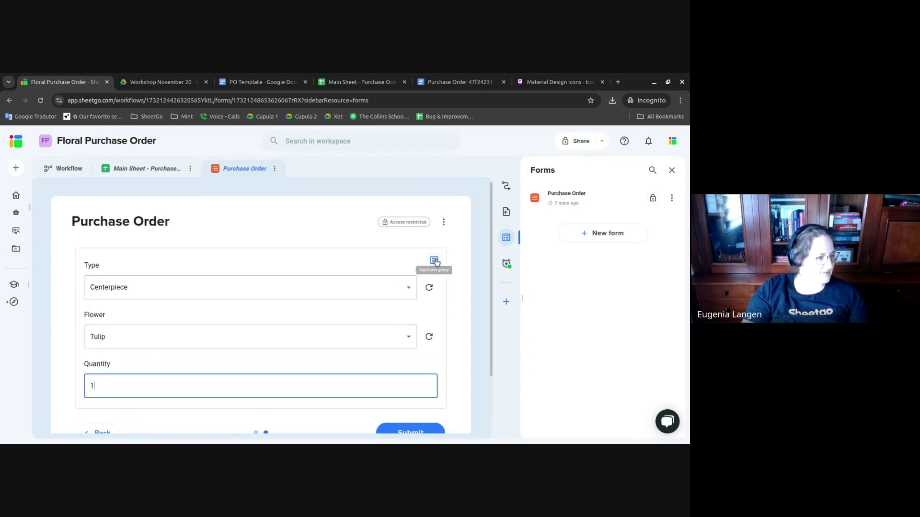
scroll(335, 297, "down", 1)
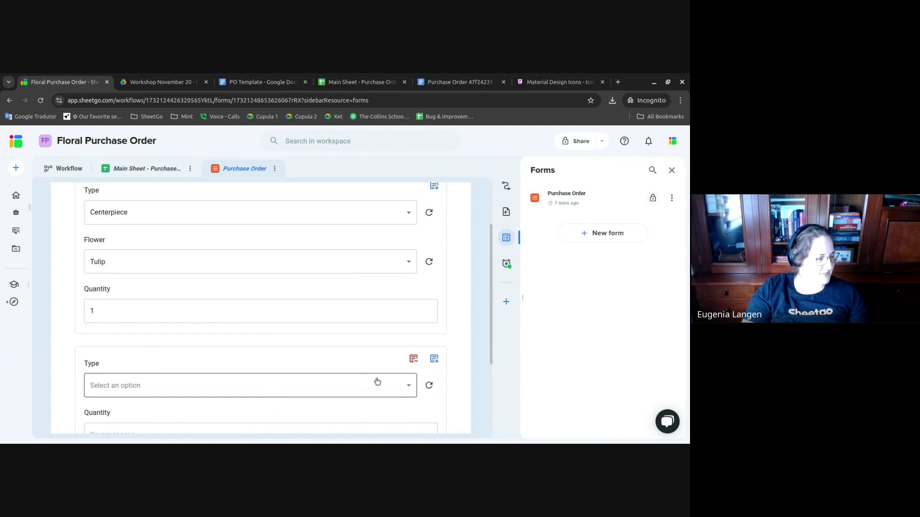
left_click(347, 386)
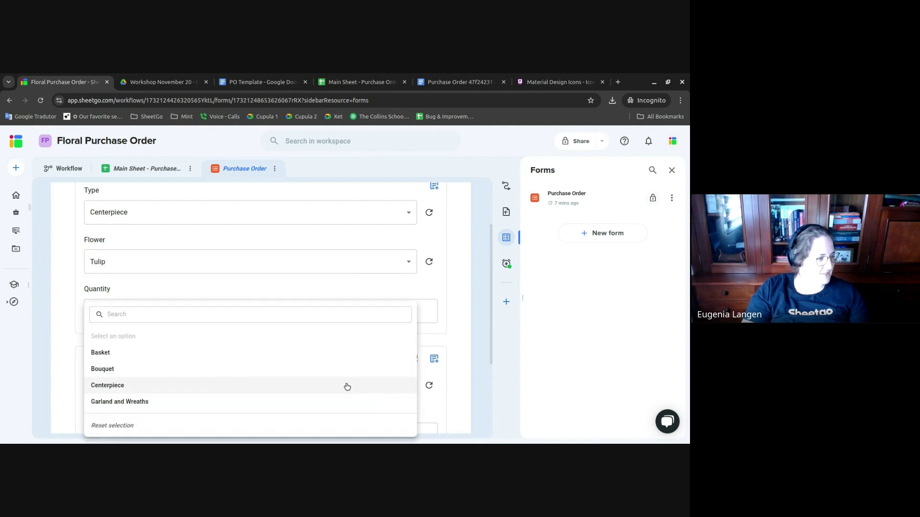
left_click(119, 354)
scroll(167, 382, "down", 1)
left_click(163, 381)
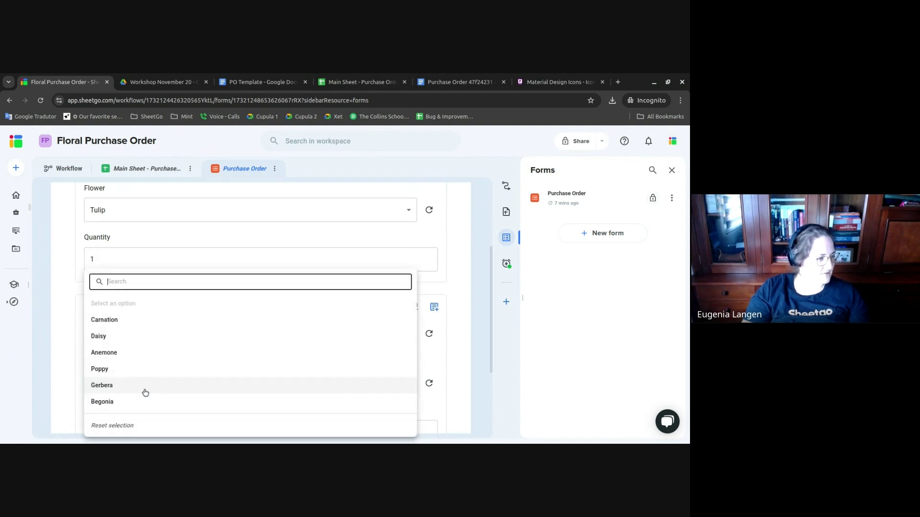
left_click(125, 403)
scroll(158, 312, "down", 2)
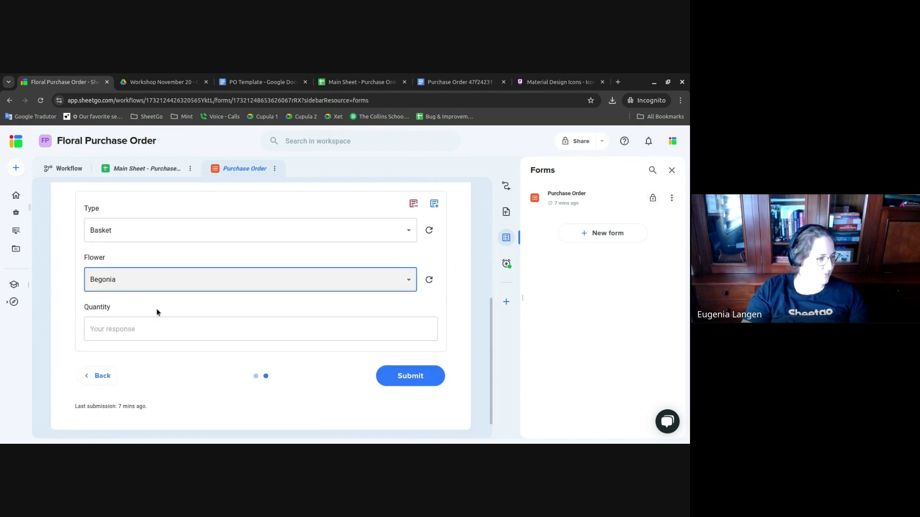
left_click(153, 333)
type("10")
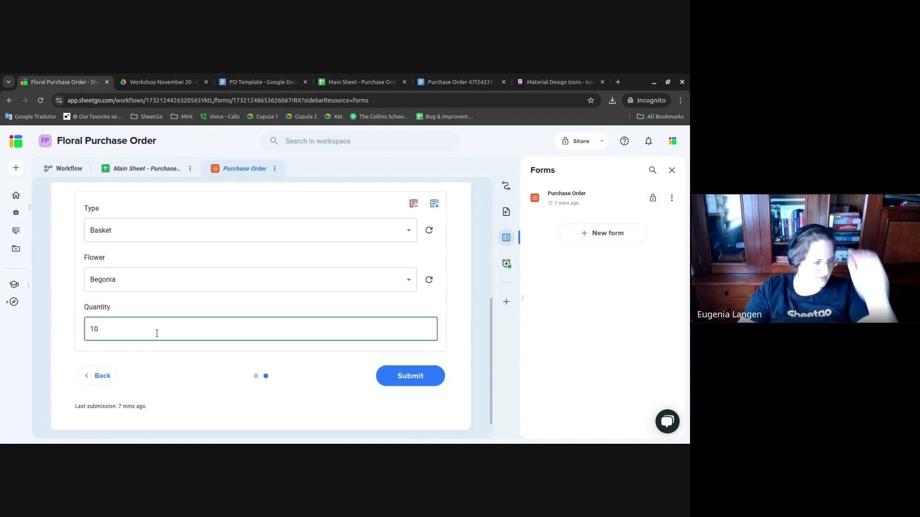
left_click(399, 376)
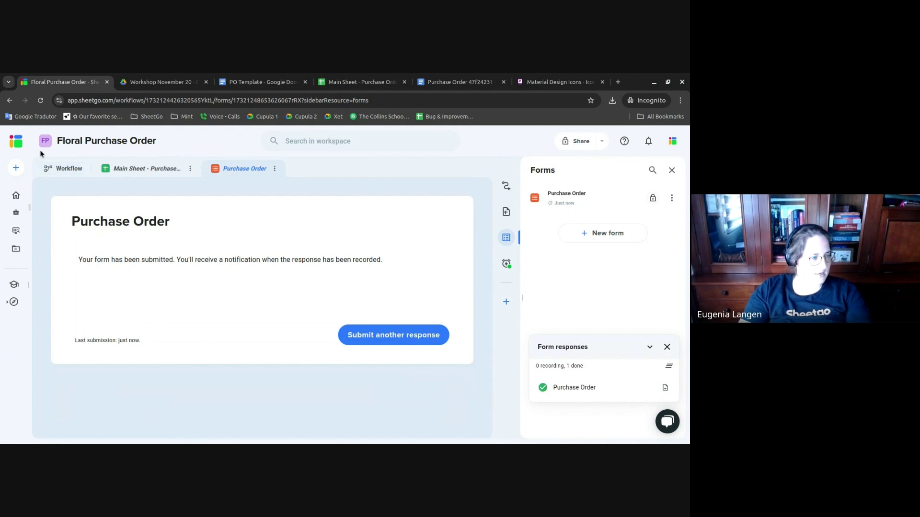
left_click(59, 173)
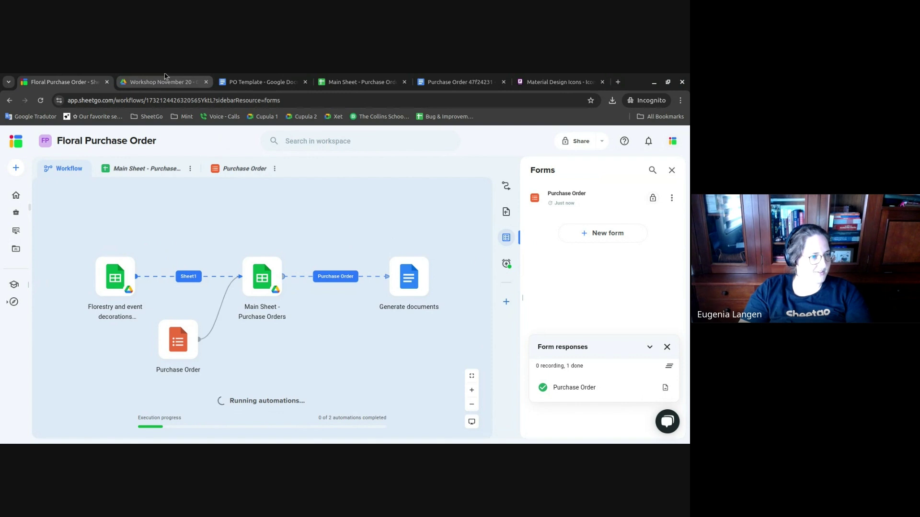
- Paste the sorted data over columns A–D of the Catalog sheet, accepting the protected-range warning
left_click(332, 79)
left_click(189, 436)
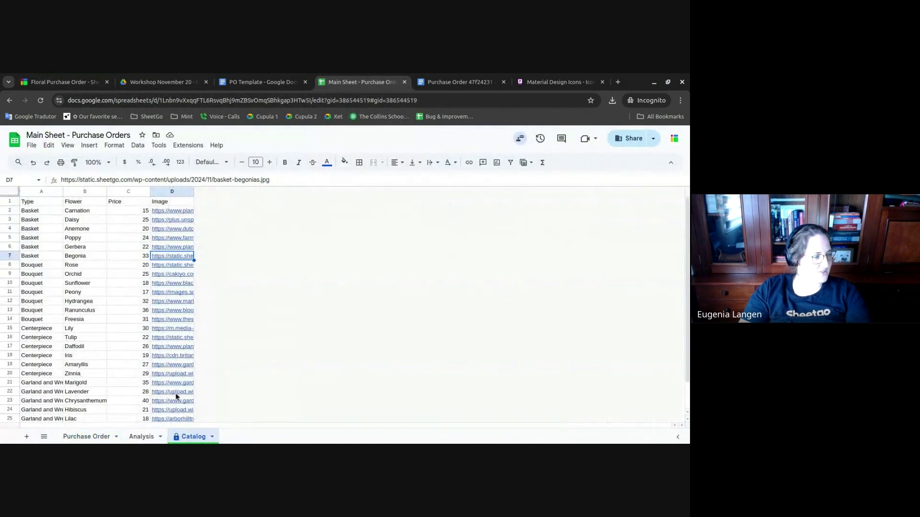
left_click(42, 192)
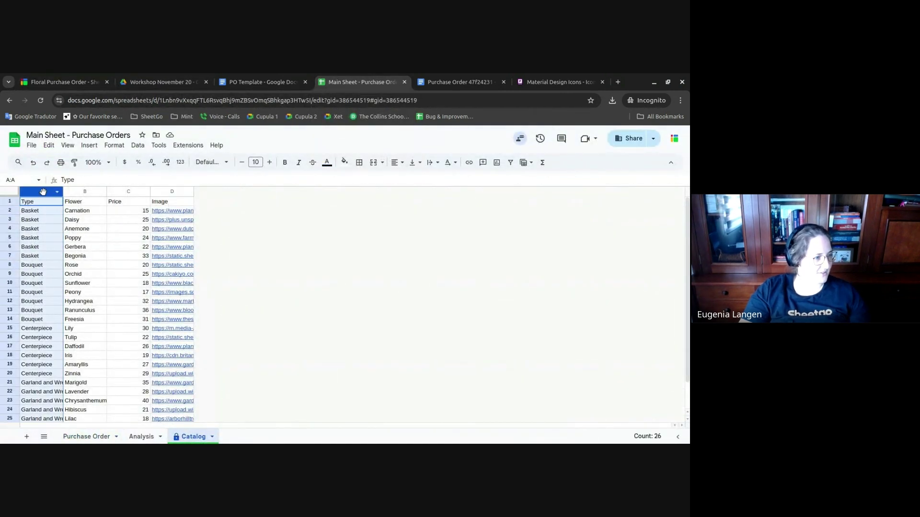
left_click(174, 193, "shift")
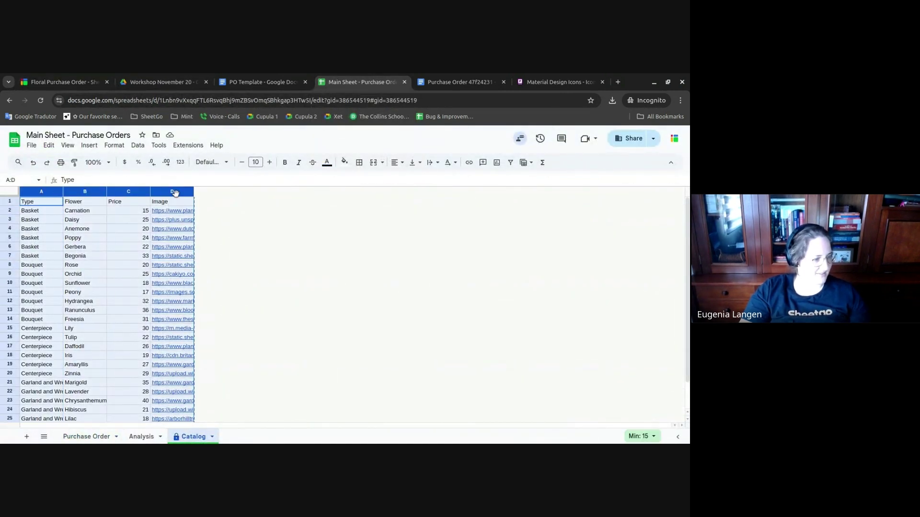
left_click(66, 81)
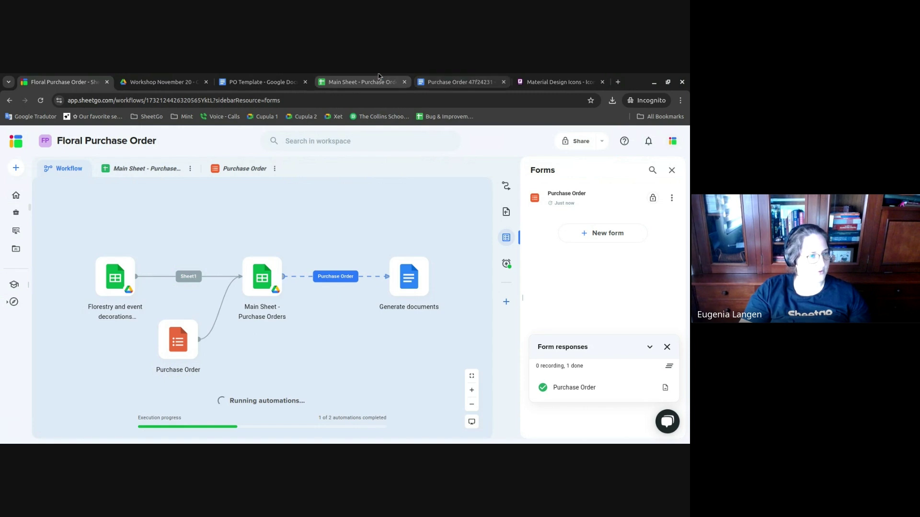
left_click(360, 82)
left_click(131, 207)
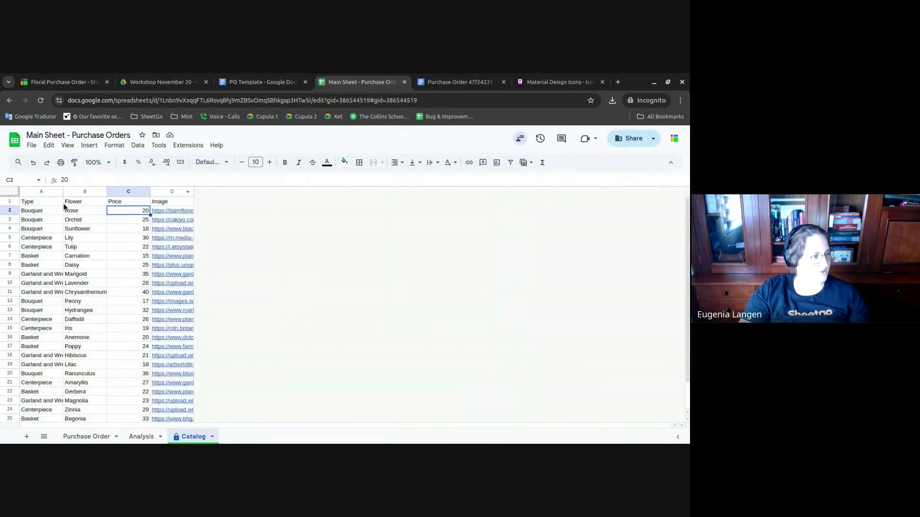
left_click(54, 203)
key("ctrl+v")
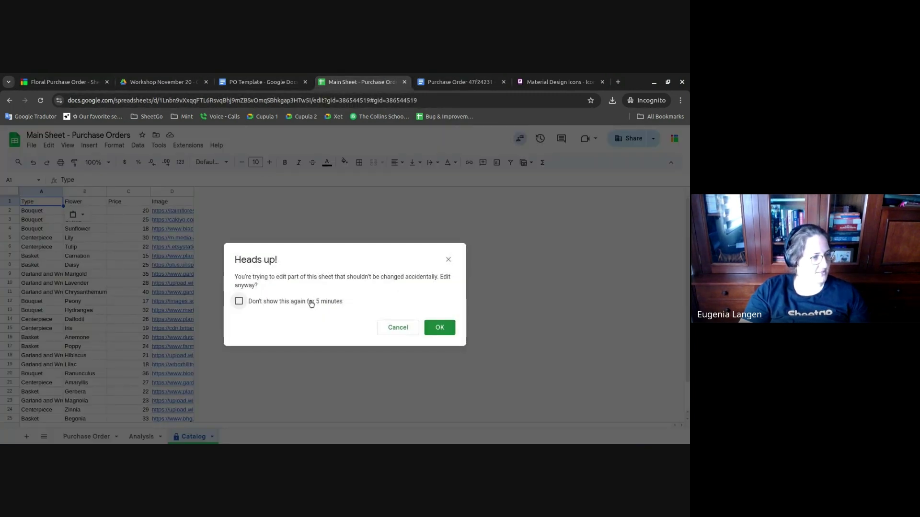
left_click(442, 325)
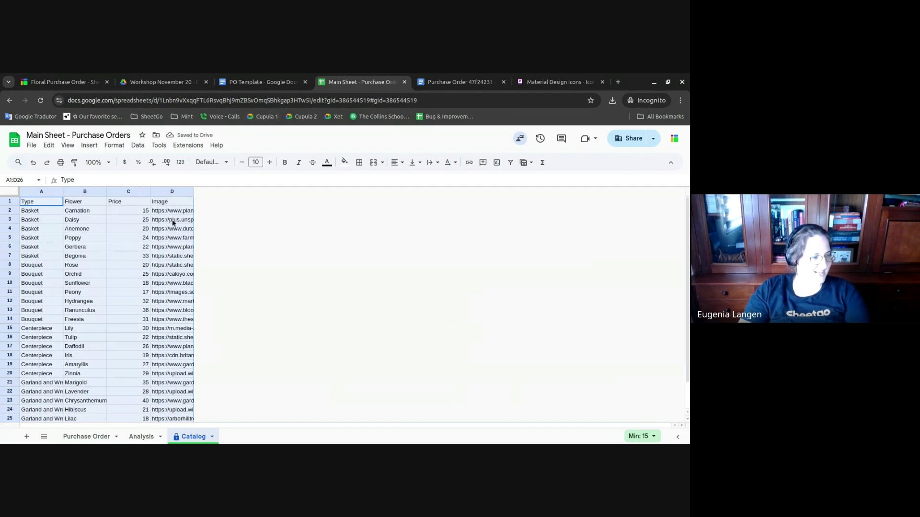
- On the Purchase Order sheet, select A5:A6 to review the new Fishing Trip order rows
left_click(87, 436)
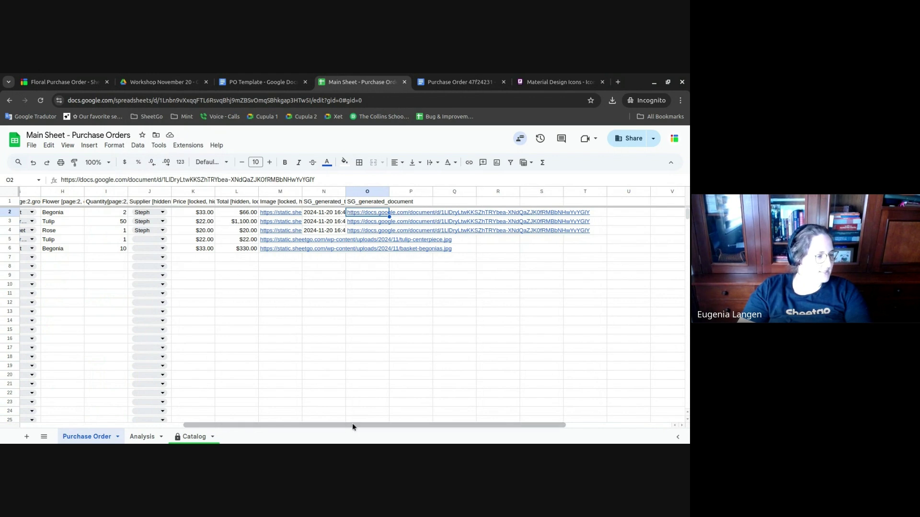
left_click_drag(352, 423, 144, 401)
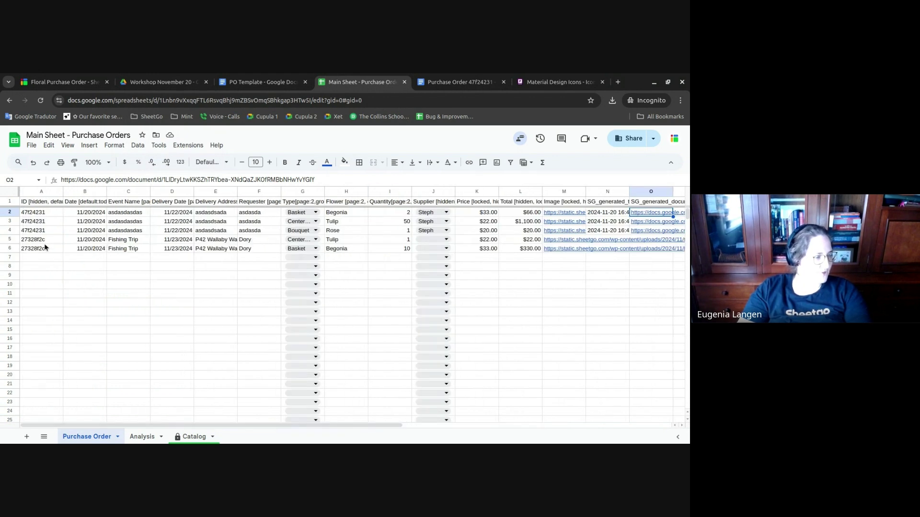
left_click_drag(46, 239, 45, 248)
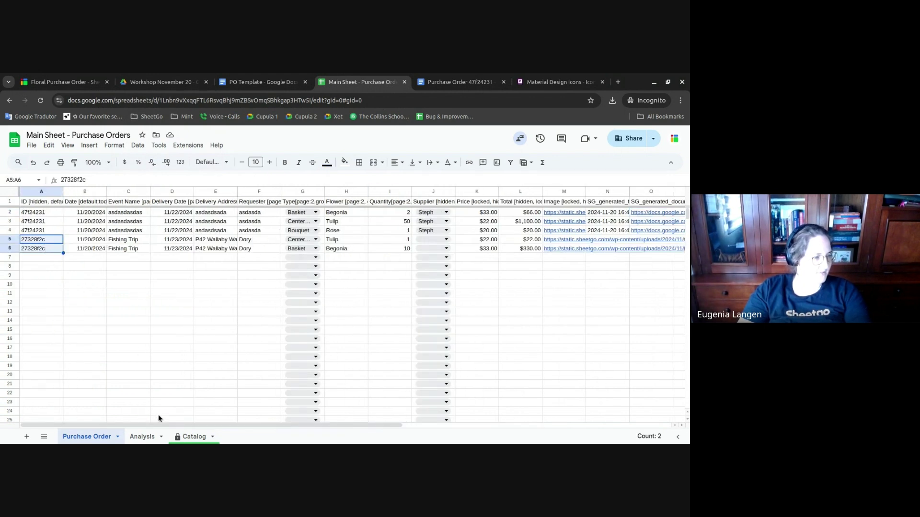
- Rerun the failed Purchase Order automation with Try again from its error details
left_click(78, 78)
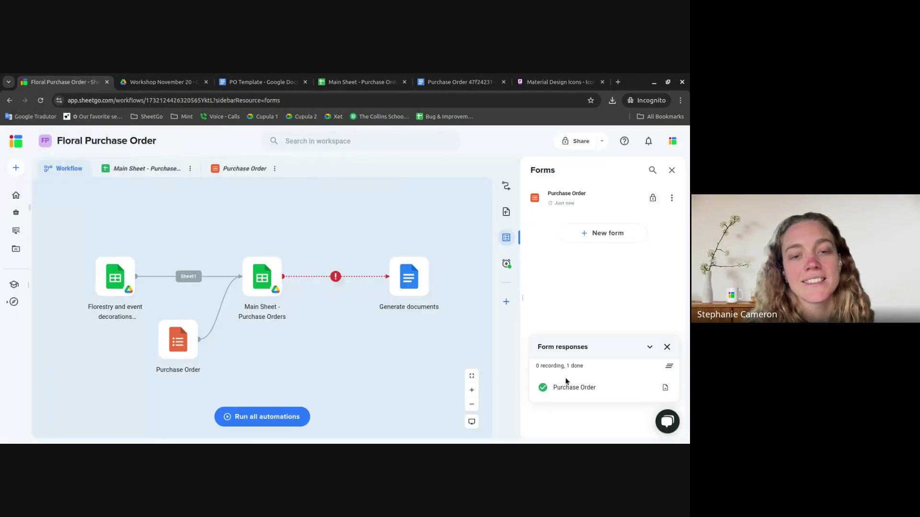
left_click(506, 185)
left_click(653, 263)
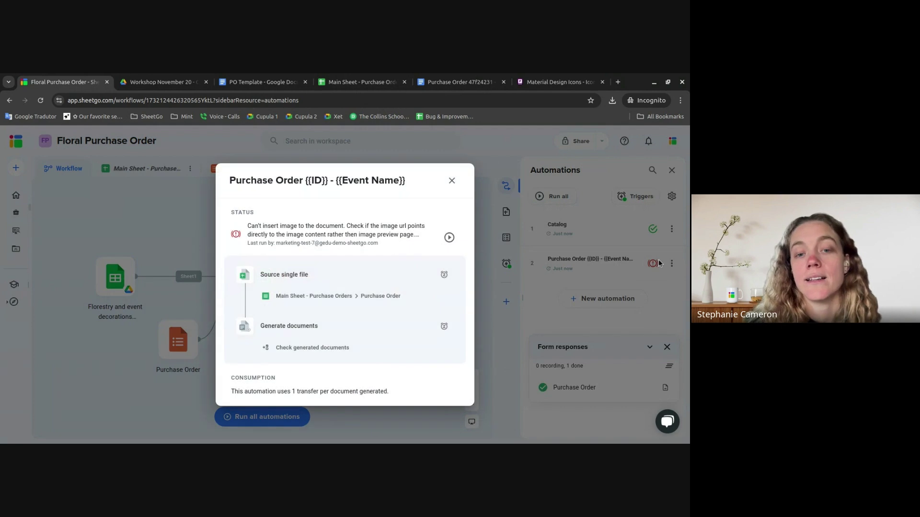
left_click(449, 238)
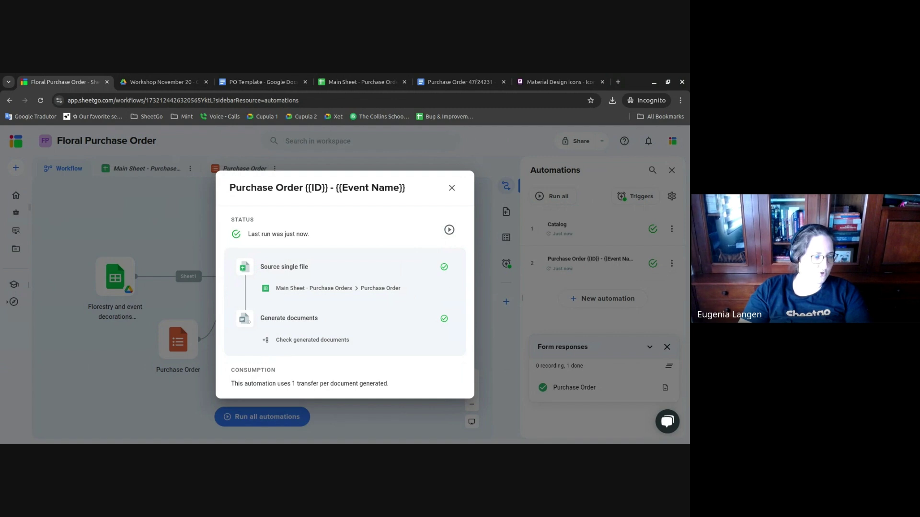
left_click(451, 189)
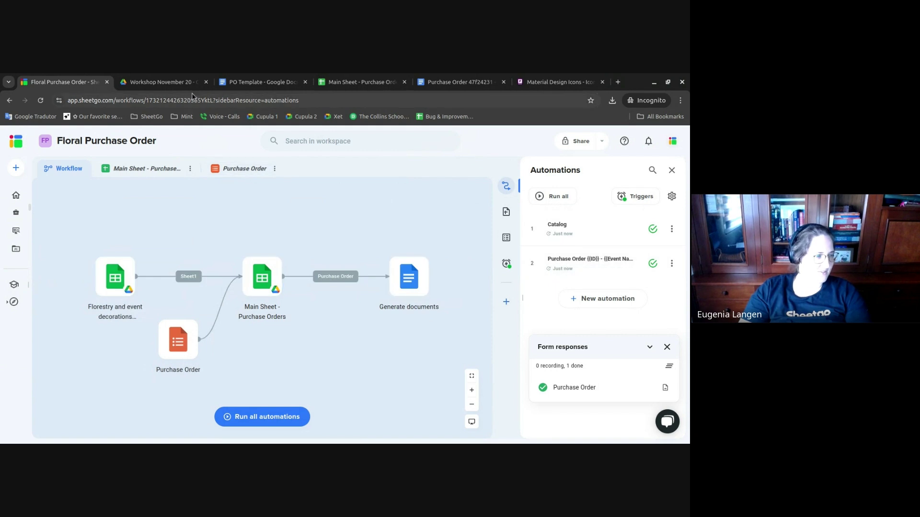
- Open the Fishing Trip purchase order doc from the O6 link, then return to the Main Sheet's J1
left_click(354, 82)
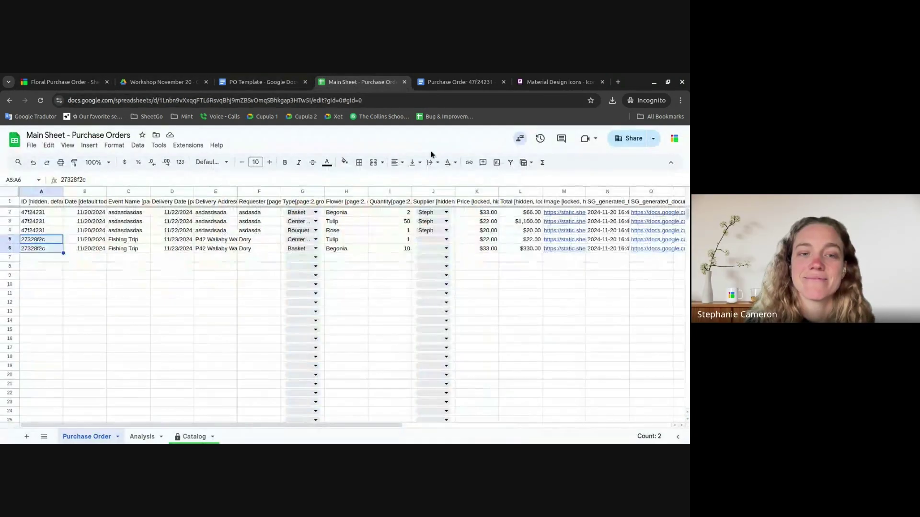
left_click(639, 249)
left_click(600, 262)
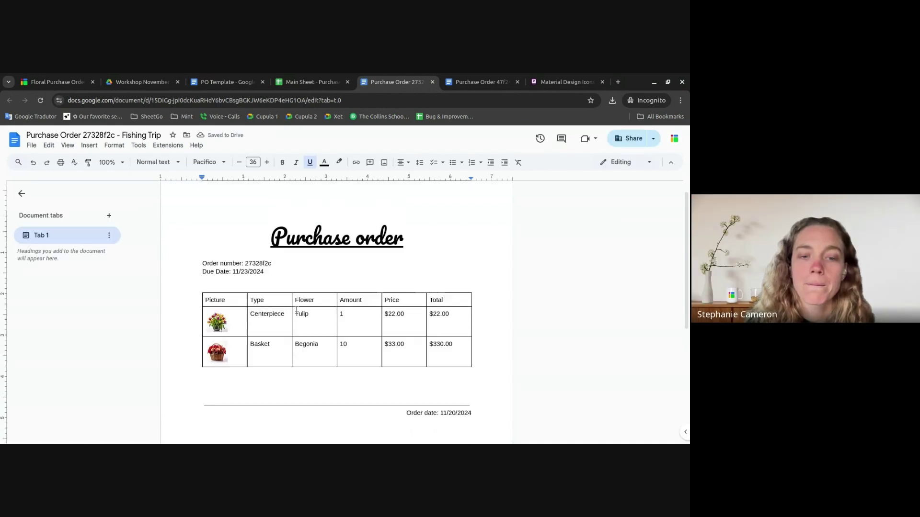
left_click(338, 79)
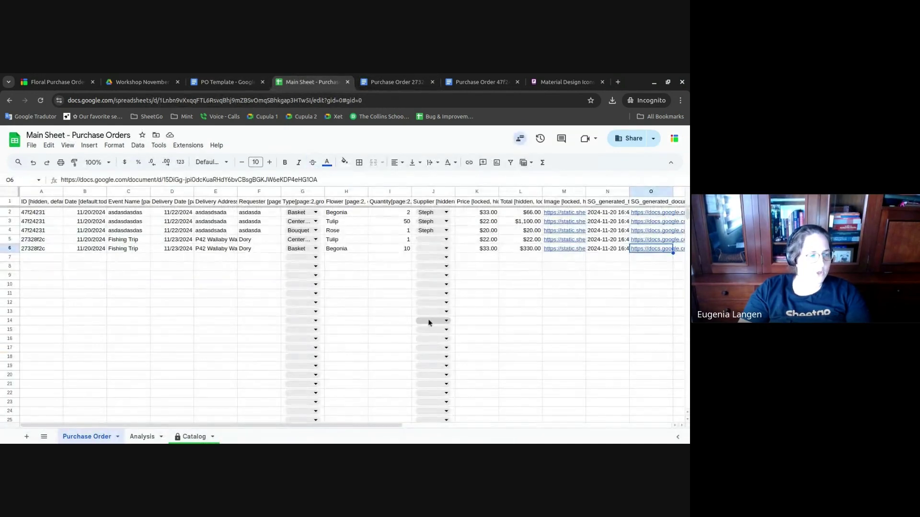
left_click(501, 286)
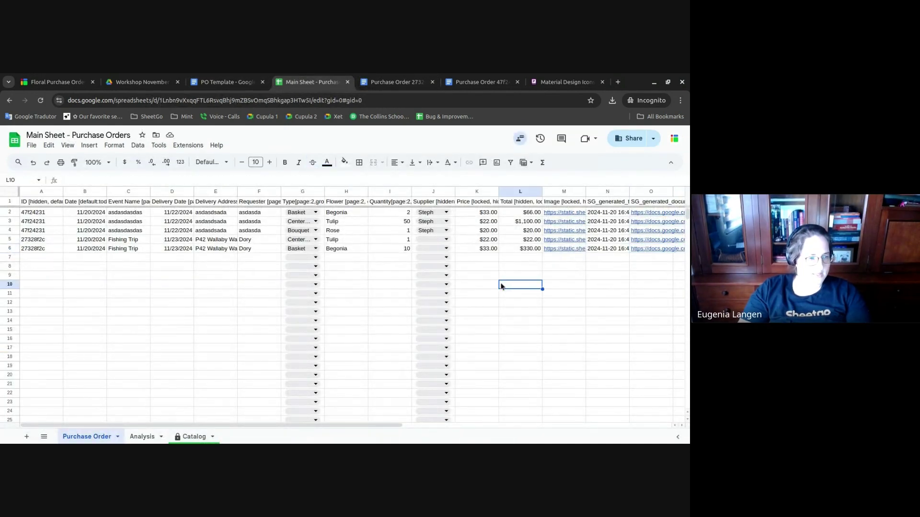
left_click(424, 202)
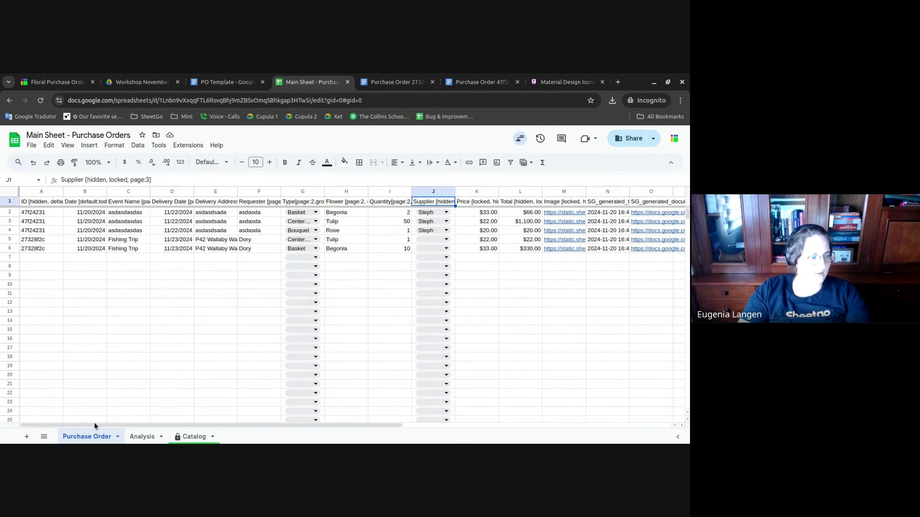
- Add Sheet3 with Supplier and Email headers and enter the supplier's name and e-mail in row 2
left_click(27, 437)
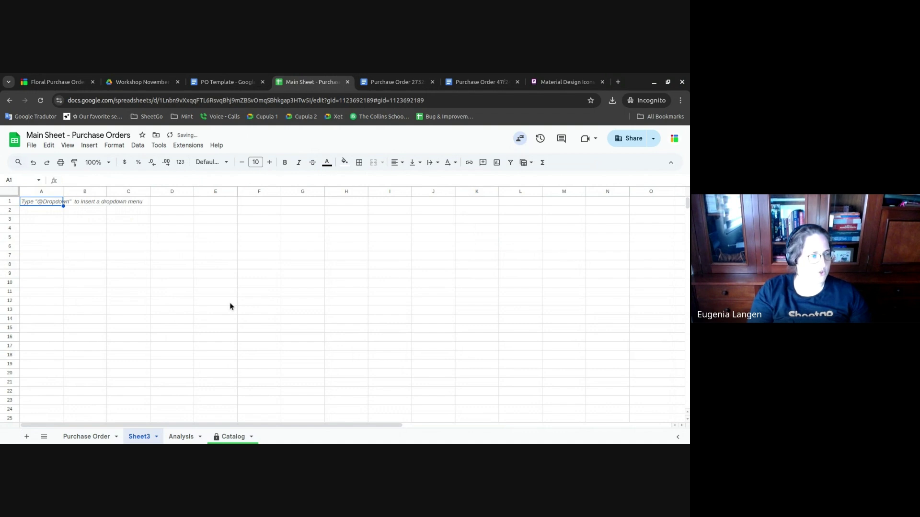
type("Supplier")
key("Tab")
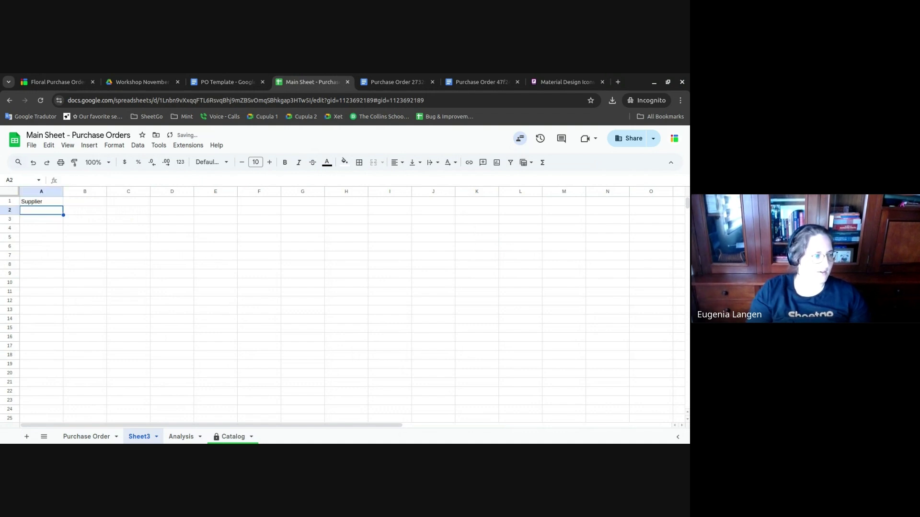
type("Email")
key("Return")
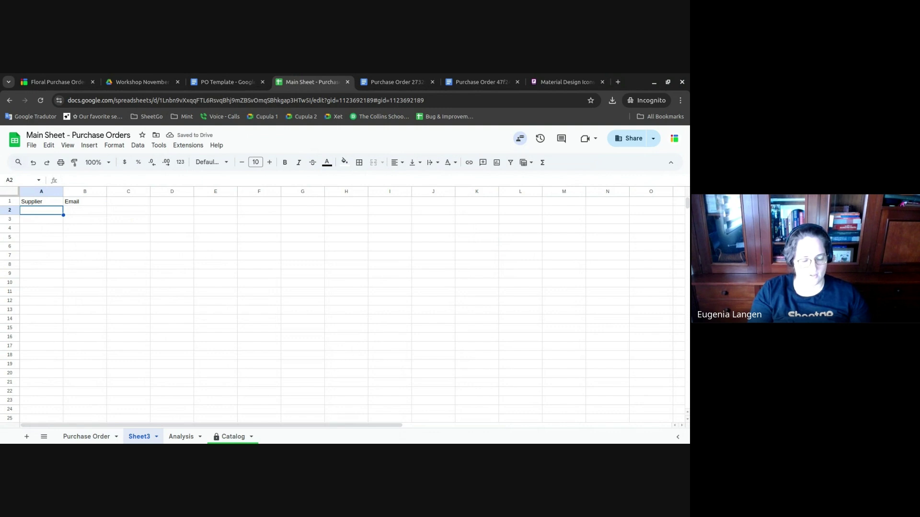
type("Steo")
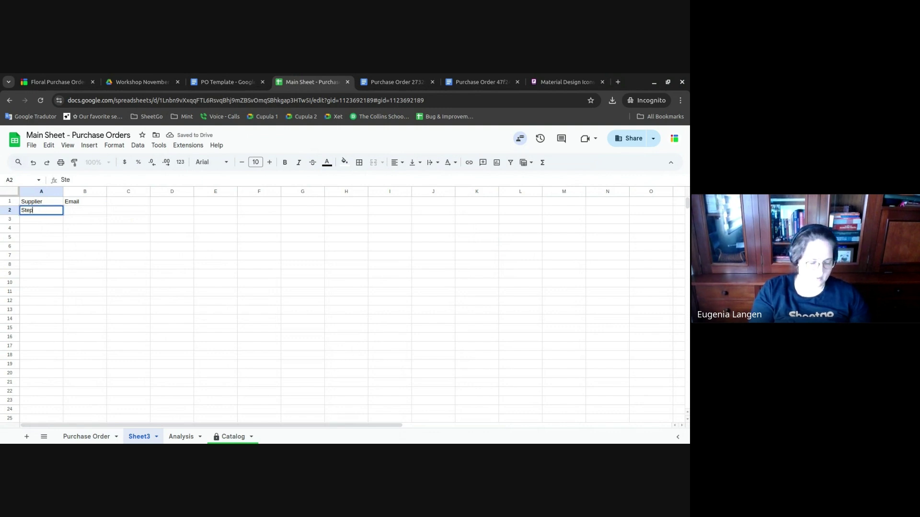
key("Tab")
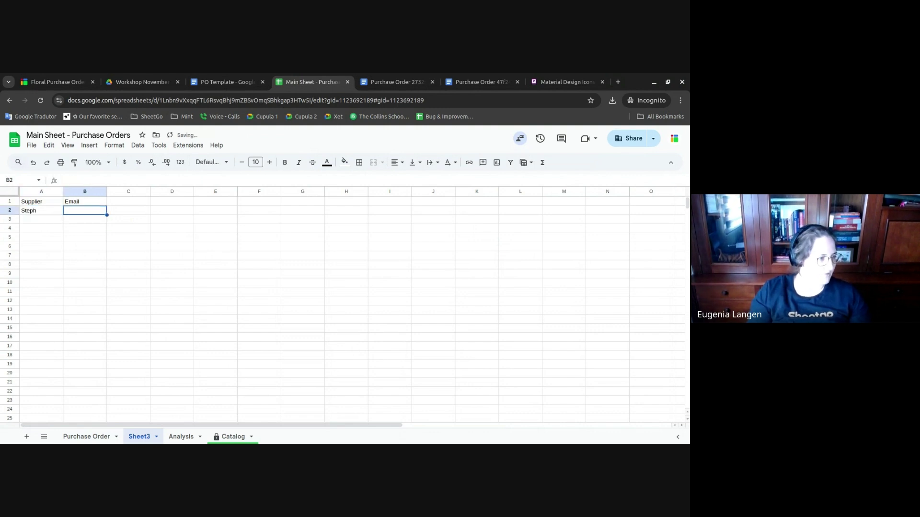
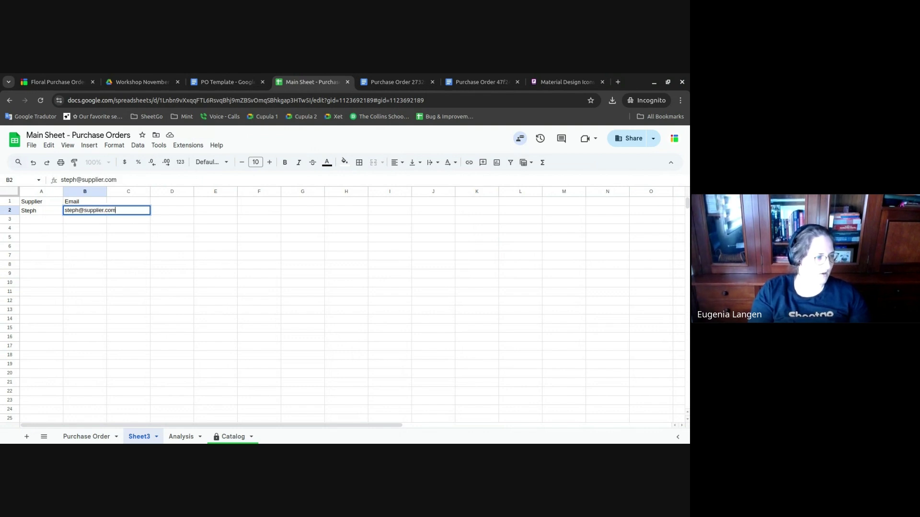
key("Return")
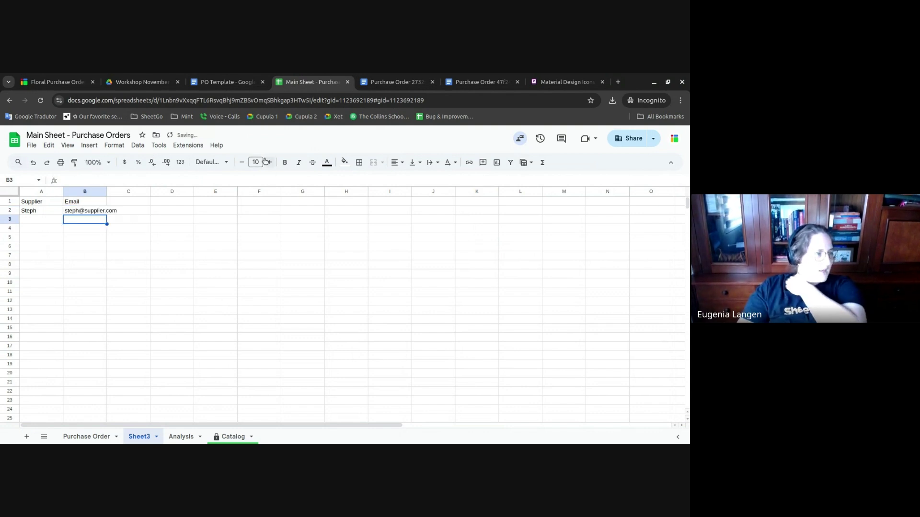
- Inspect the Price, Total, SG_generated_time and Image column formulas on the Purchase Order sheet
left_click(96, 436)
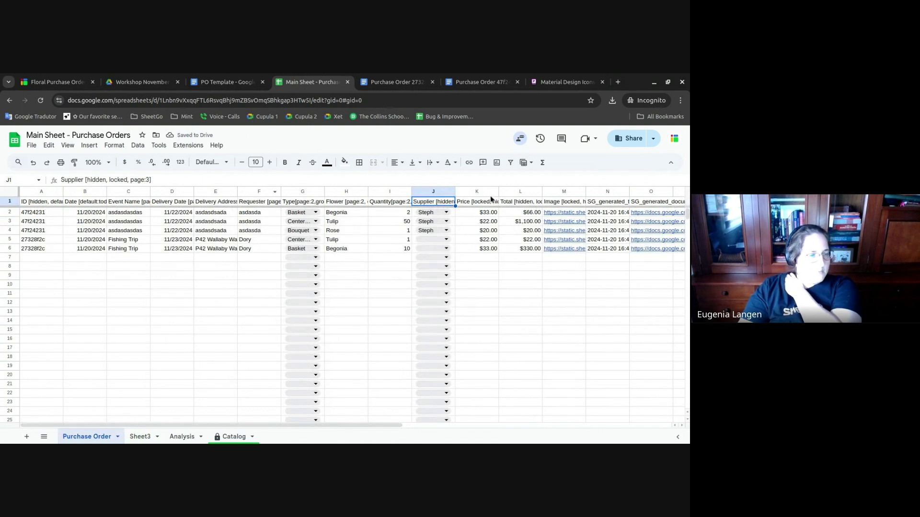
left_click(490, 199)
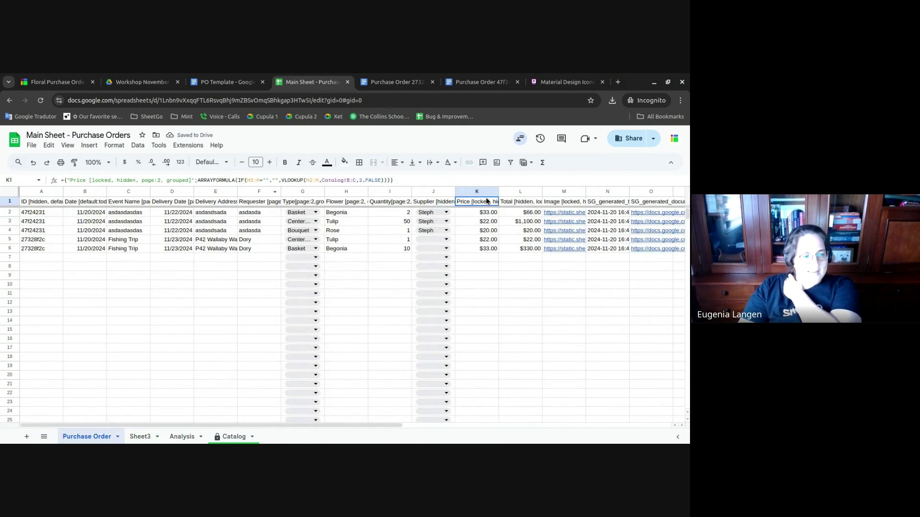
left_click(523, 203)
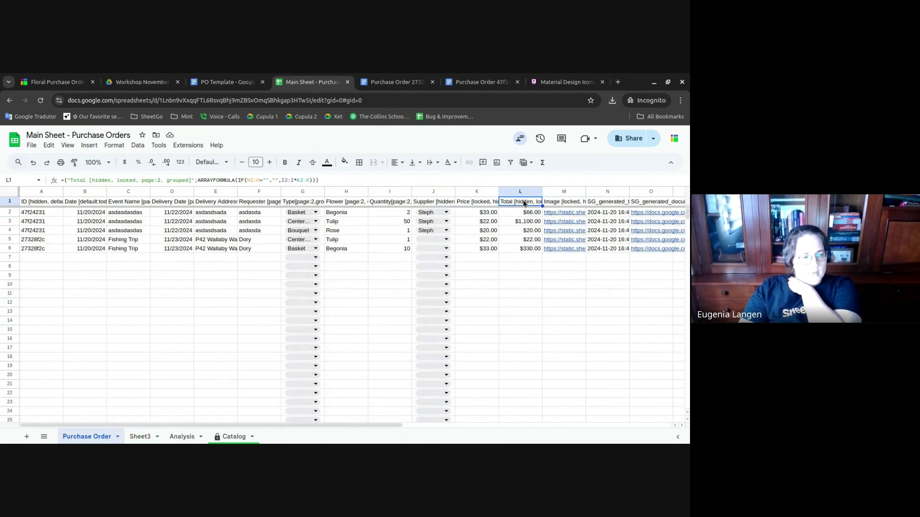
left_click(626, 203)
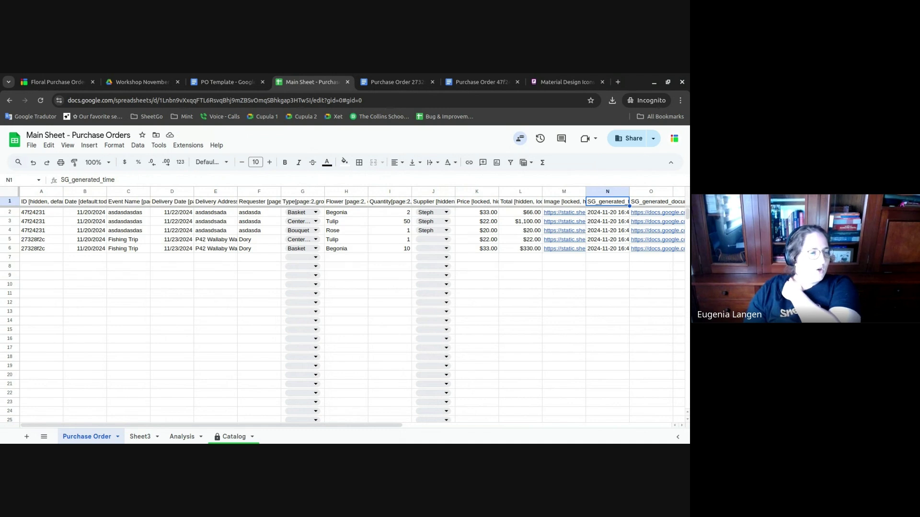
left_click(521, 201)
left_click(564, 201)
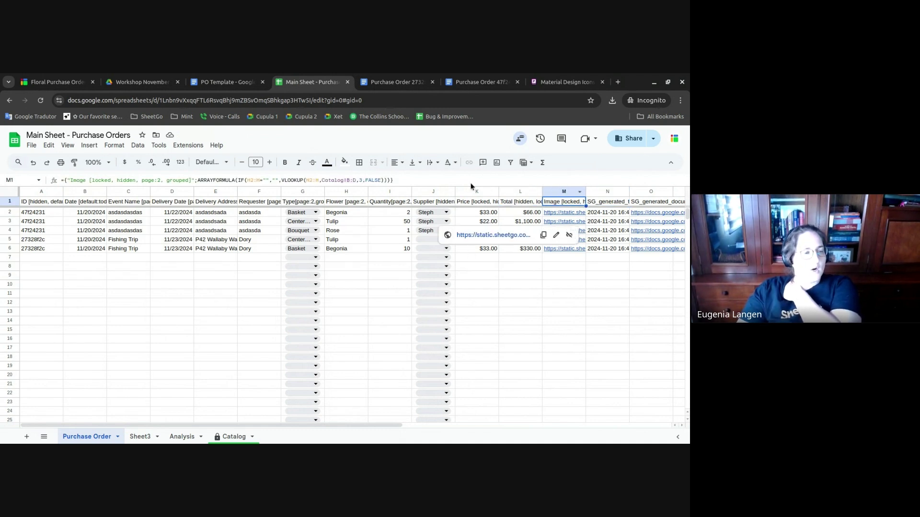
left_click(89, 78)
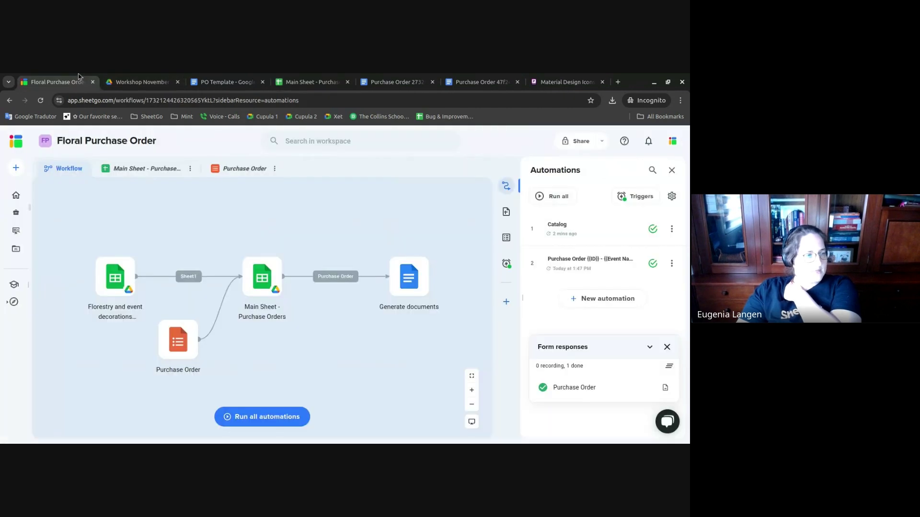
- Edit the Purchase Order automation, adding an email sharing step that sends files as attachments
left_click(672, 264)
left_click(631, 309)
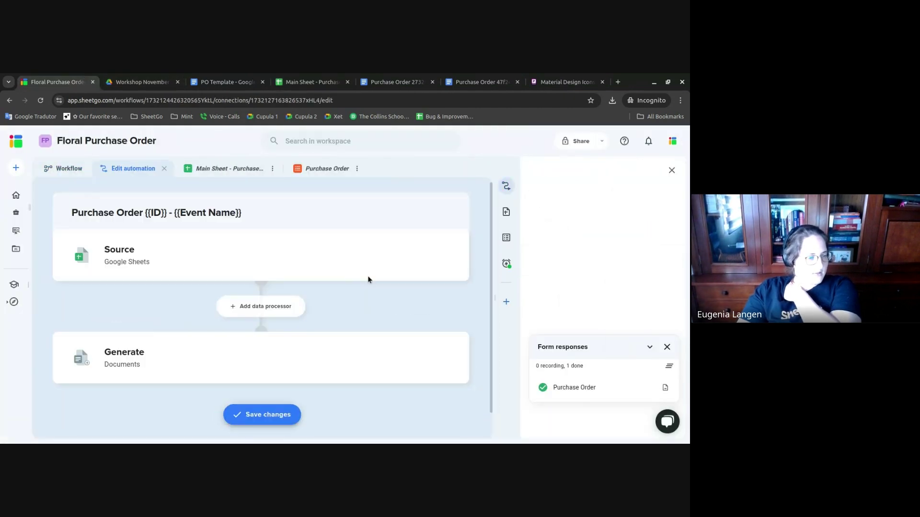
left_click(384, 342)
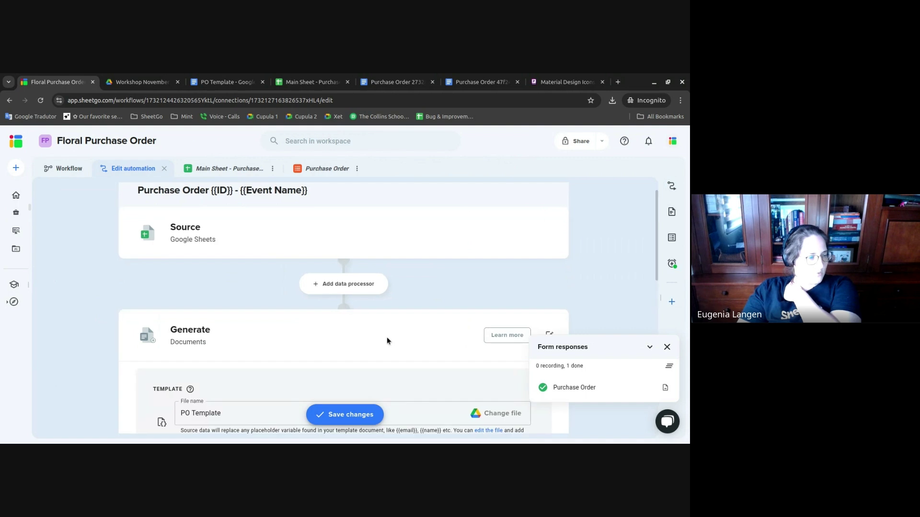
scroll(386, 341, "down", 10)
left_click(340, 362)
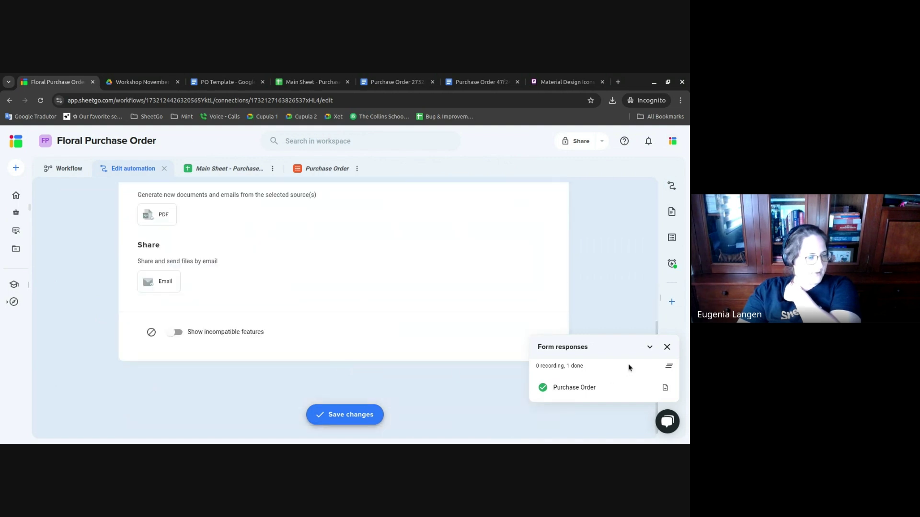
left_click(667, 347)
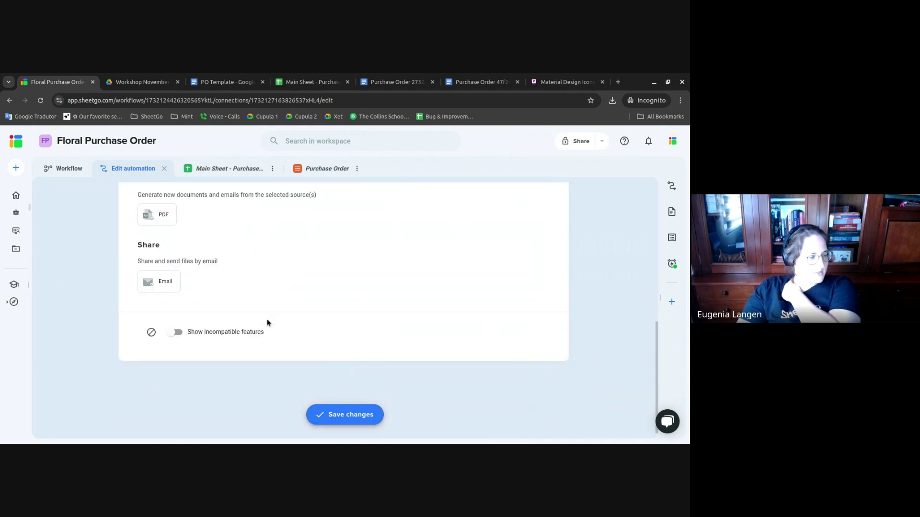
left_click(165, 279)
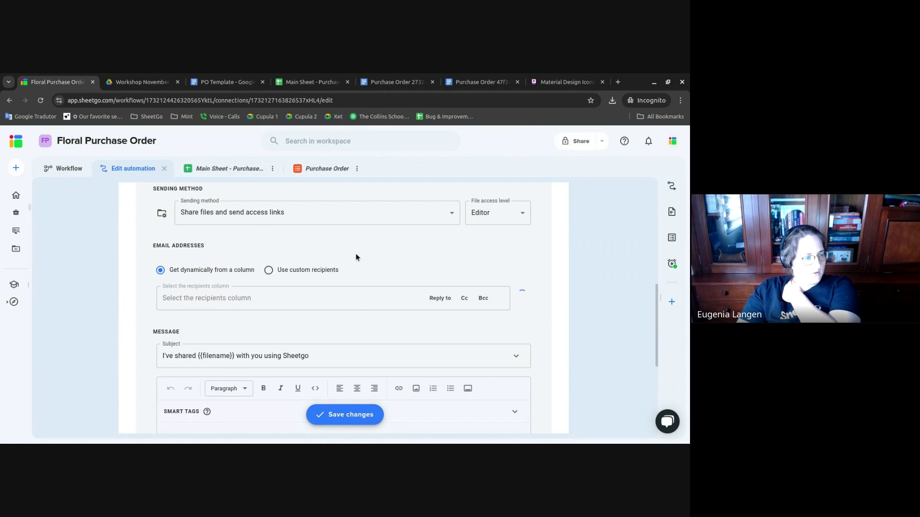
scroll(355, 256, "up", 1)
left_click(381, 265)
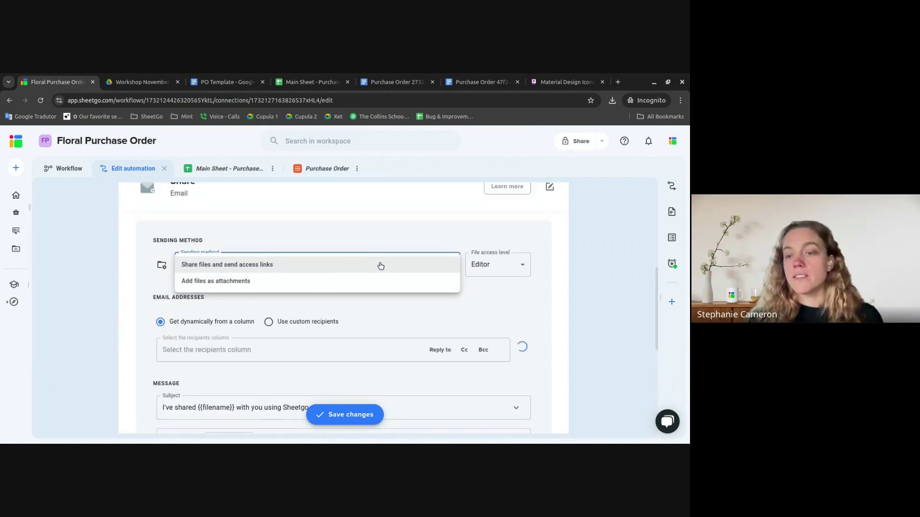
left_click(211, 281)
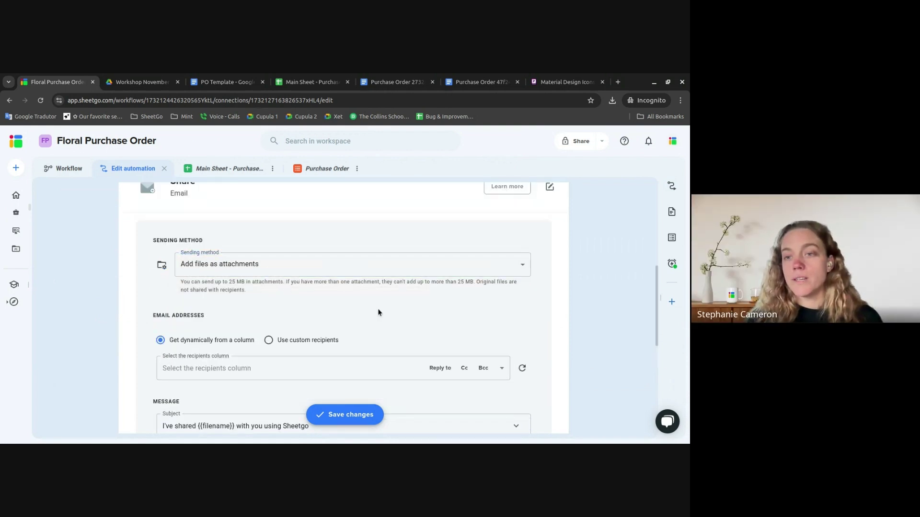
- Remove the email sharing step, leaving Generate Documents as the last step with settings expanded
scroll(379, 312, "down", 1)
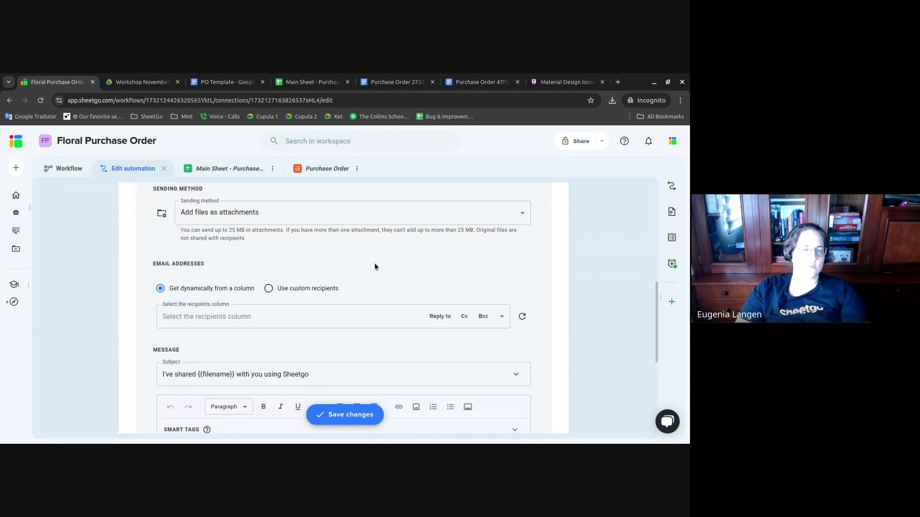
scroll(377, 260, "up", 5)
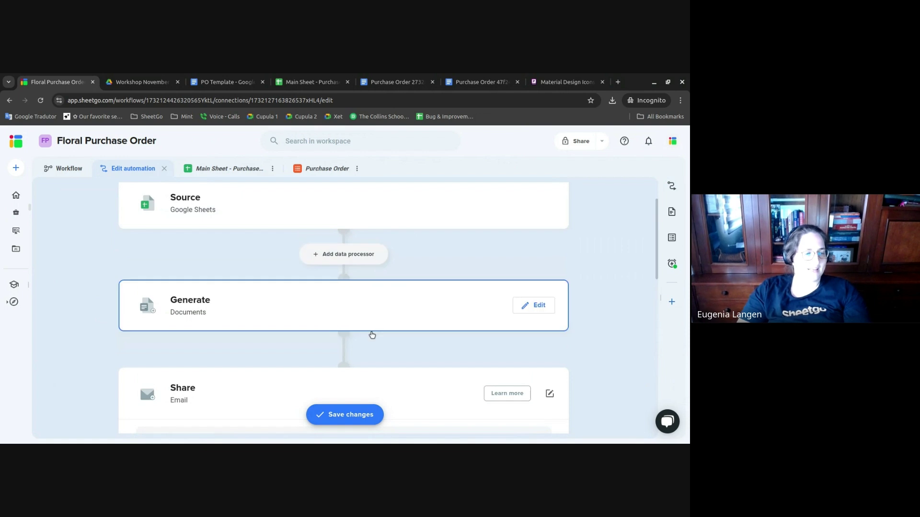
left_click(348, 316)
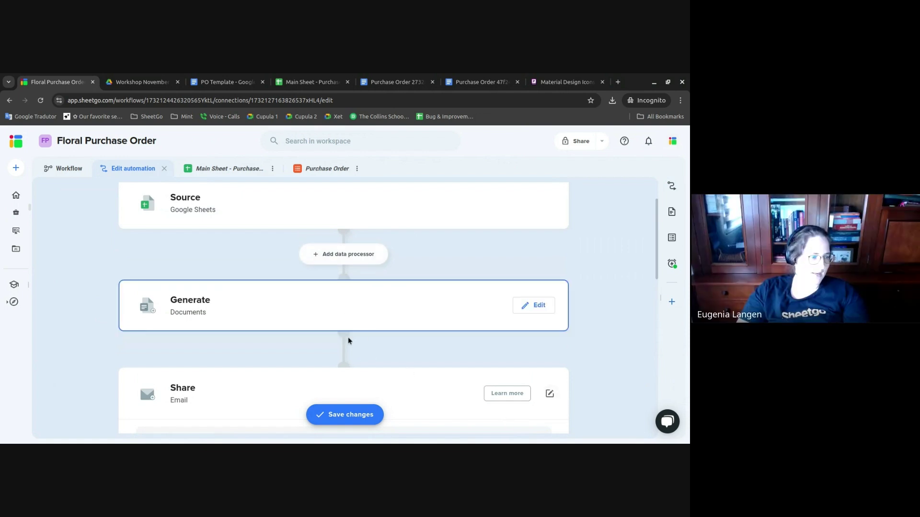
scroll(450, 374, "down", 5)
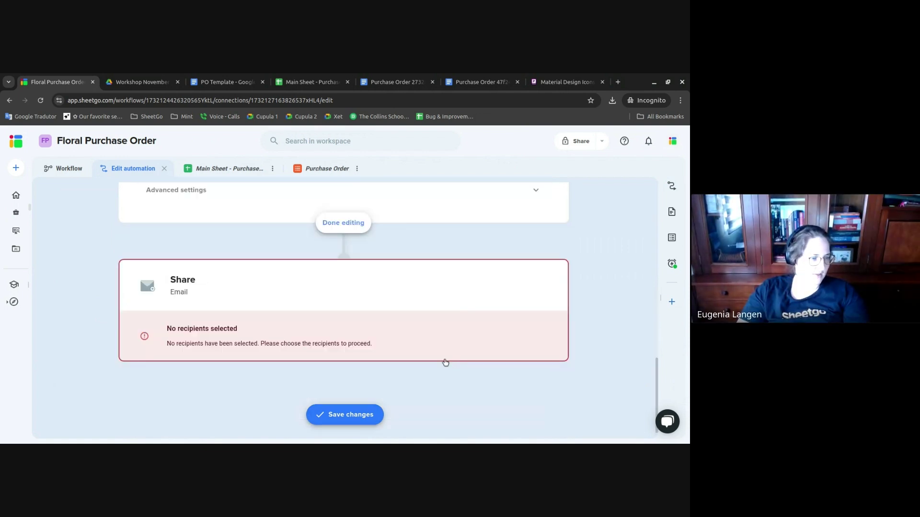
left_click(536, 283)
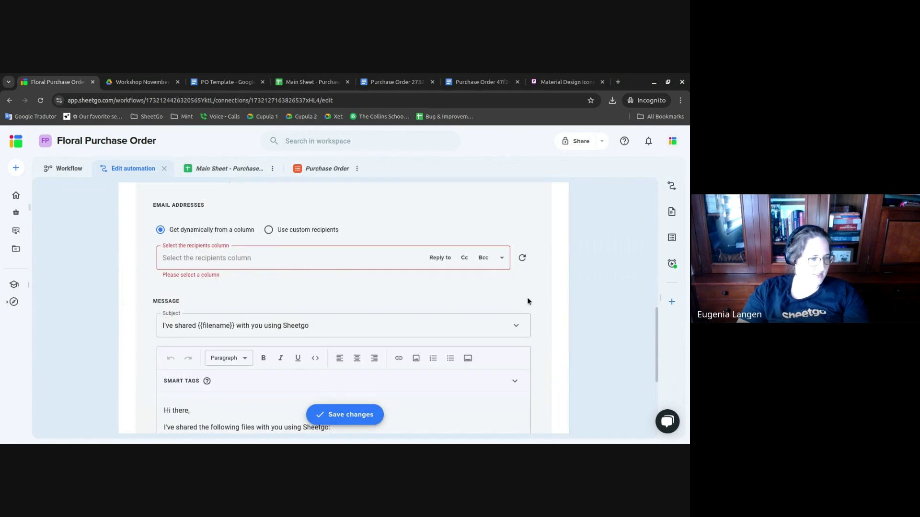
left_click(550, 285)
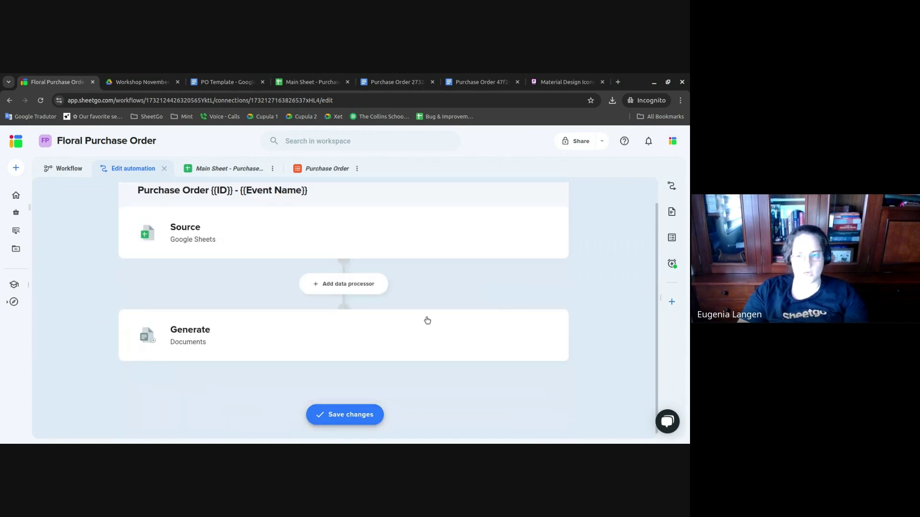
left_click(337, 345)
scroll(347, 342, "down", 7)
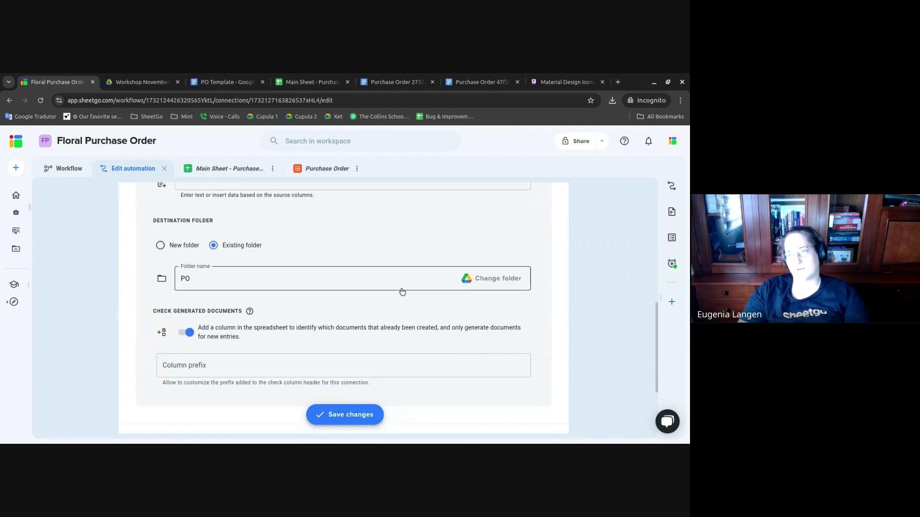
scroll(296, 277, "down", 3)
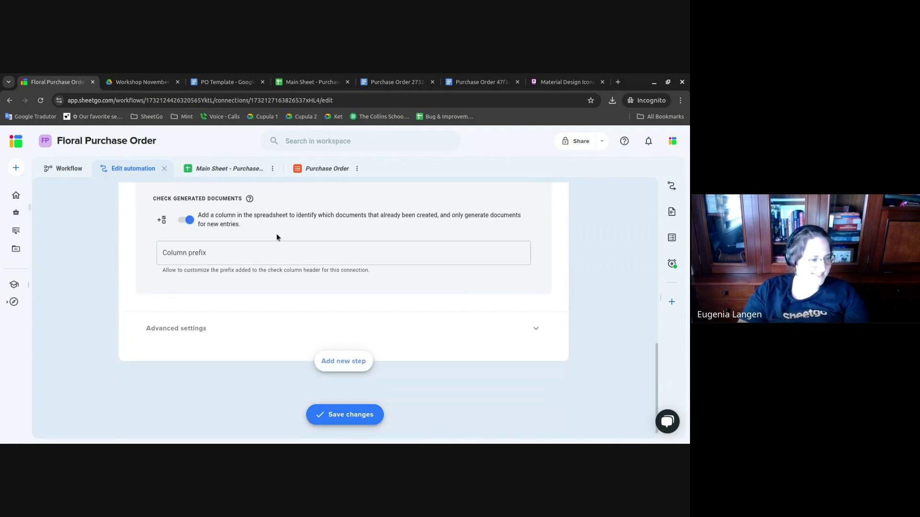
- Add a Generate PDF step saving into a new folder named PDF
left_click(349, 361)
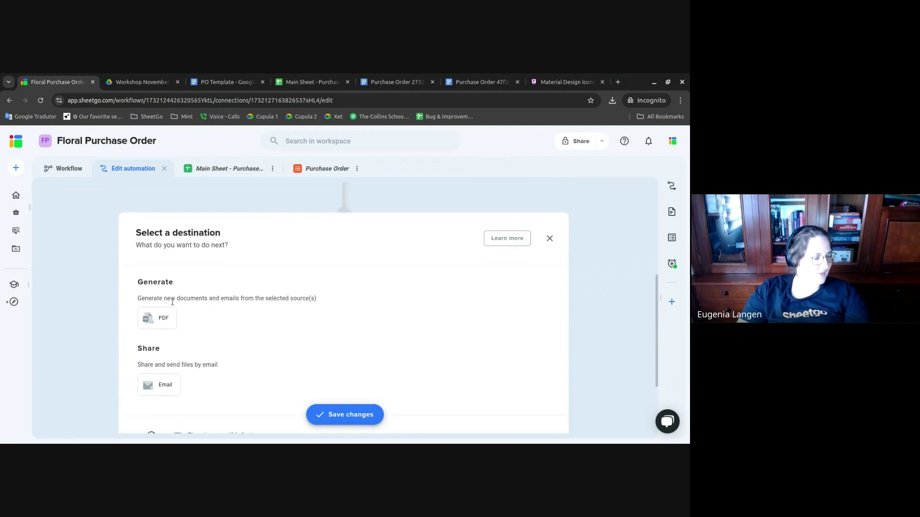
left_click(157, 318)
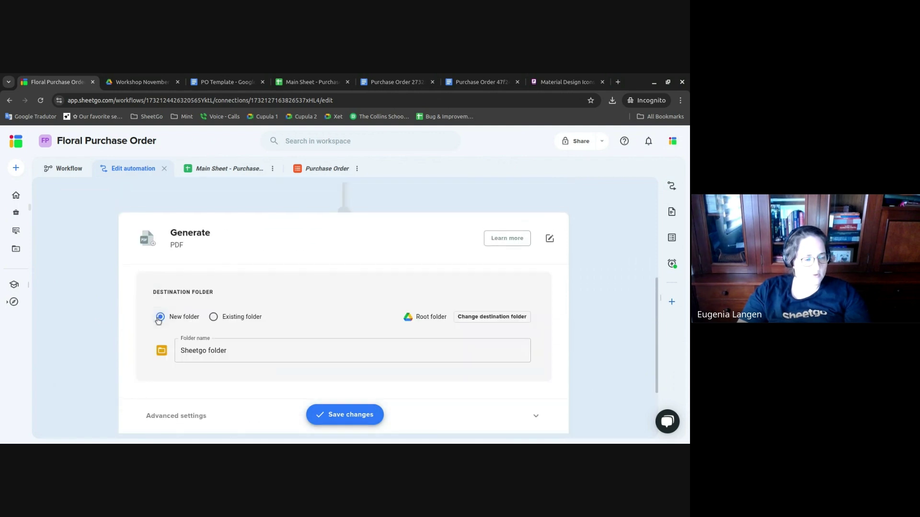
left_click(240, 318)
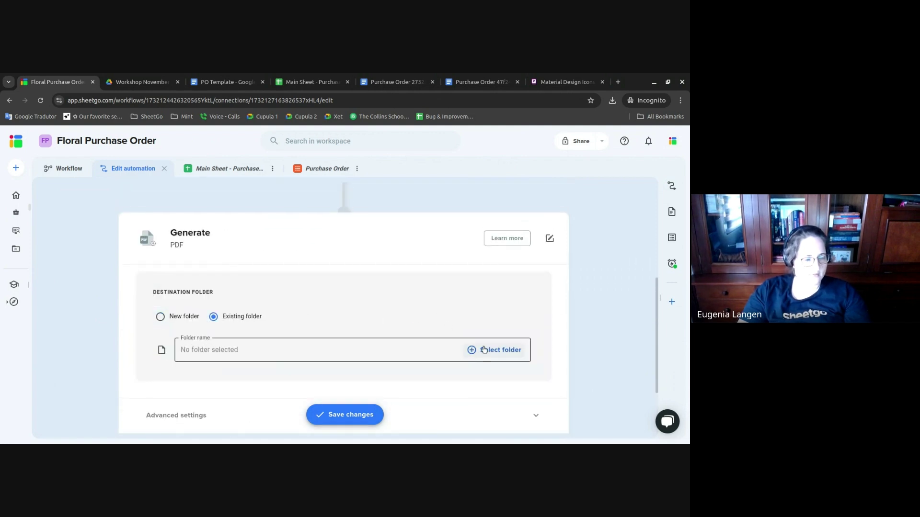
left_click(187, 318)
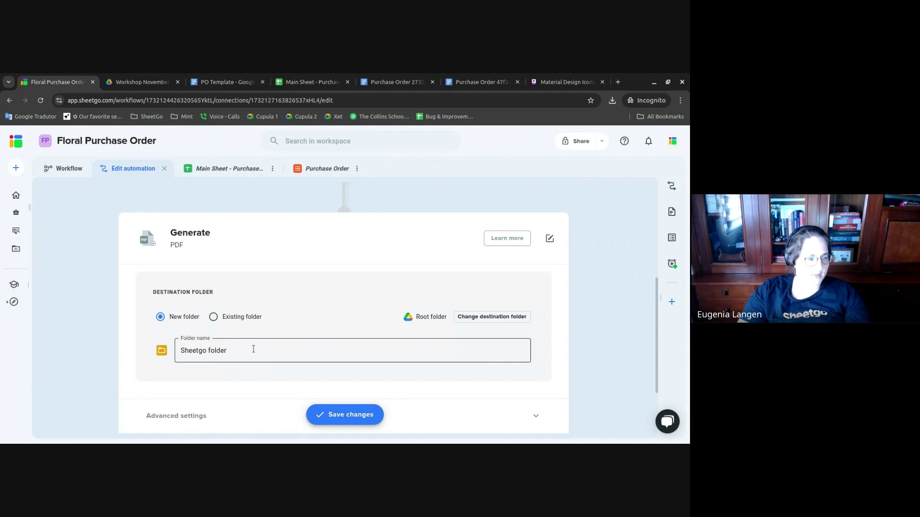
triple_click(254, 349)
type("PDF")
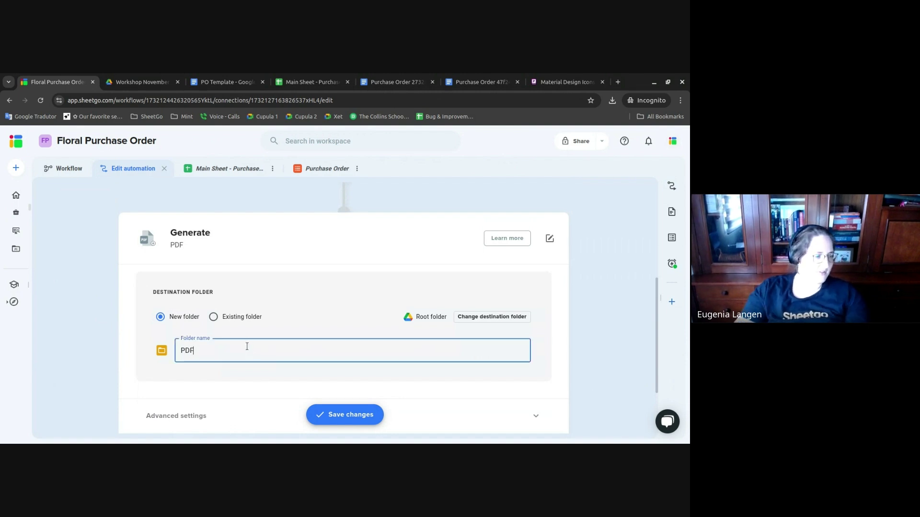
scroll(259, 378, "down", 2)
left_click(269, 330)
scroll(273, 333, "down", 1)
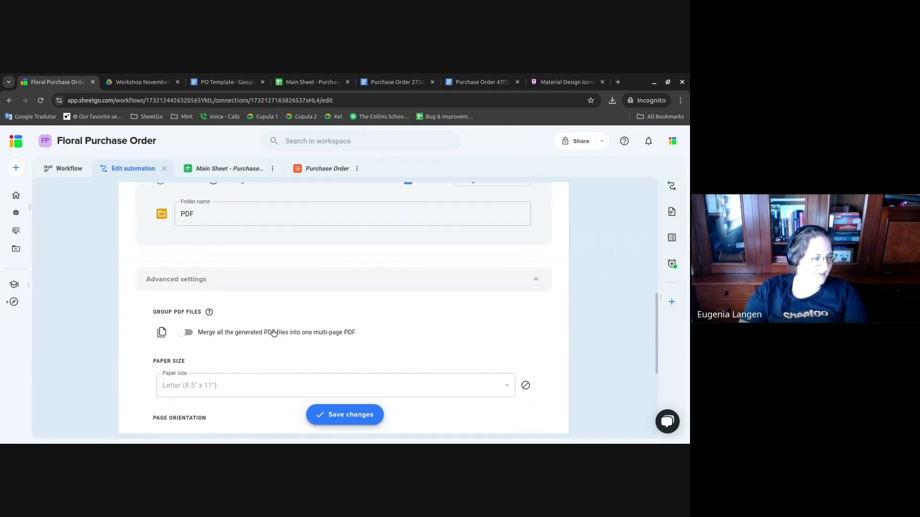
scroll(232, 357, "down", 1)
scroll(411, 336, "down", 1)
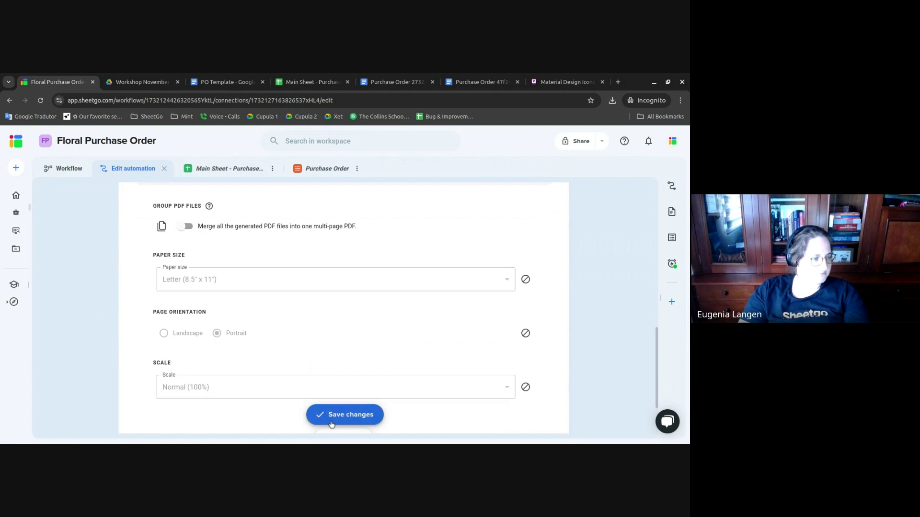
- Save the automation with Run later, then reopen it for editing from its menu
left_click(362, 417)
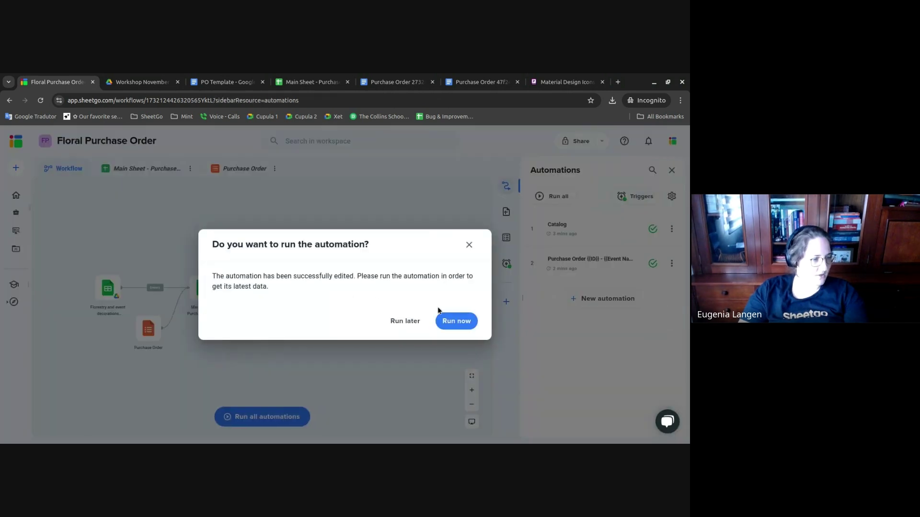
left_click(418, 324)
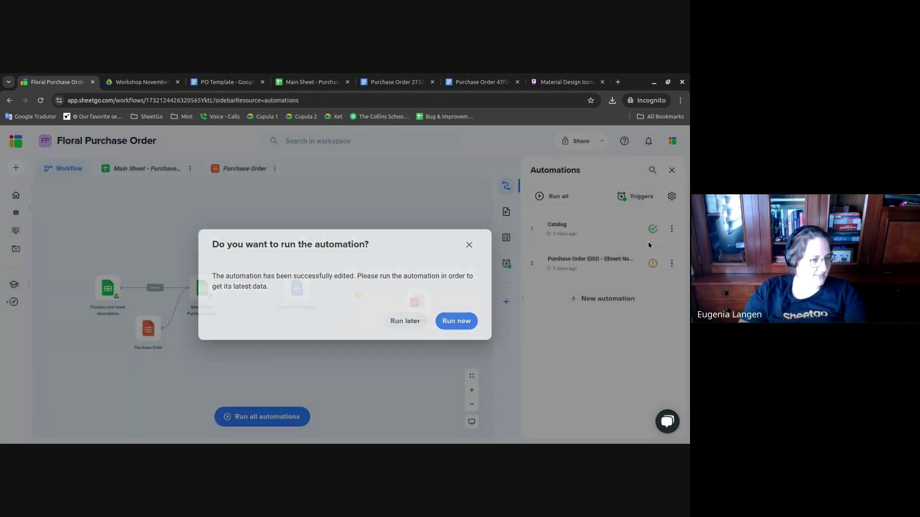
left_click(673, 265)
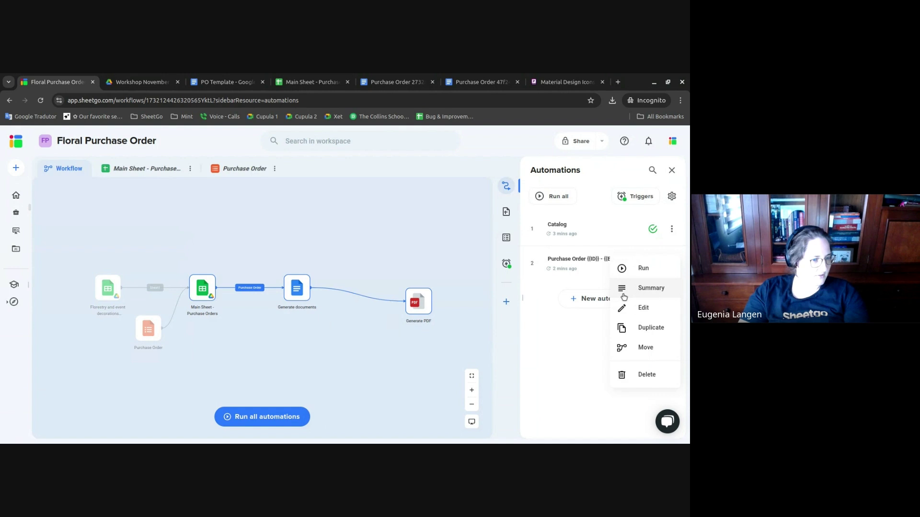
left_click(643, 308)
scroll(339, 297, "down", 3)
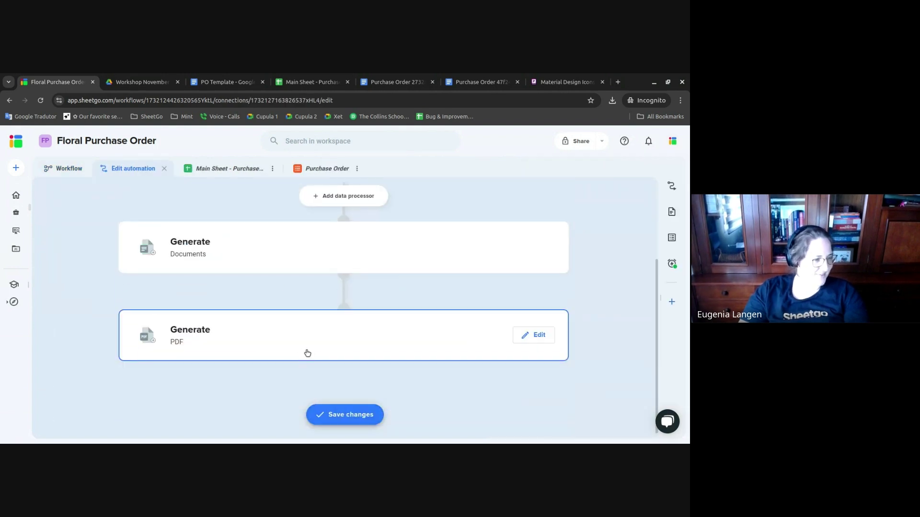
- Add a Share > Email step after Generate PDF, with recipients from Column J : Supplier
left_click(345, 343)
scroll(350, 332, "down", 4)
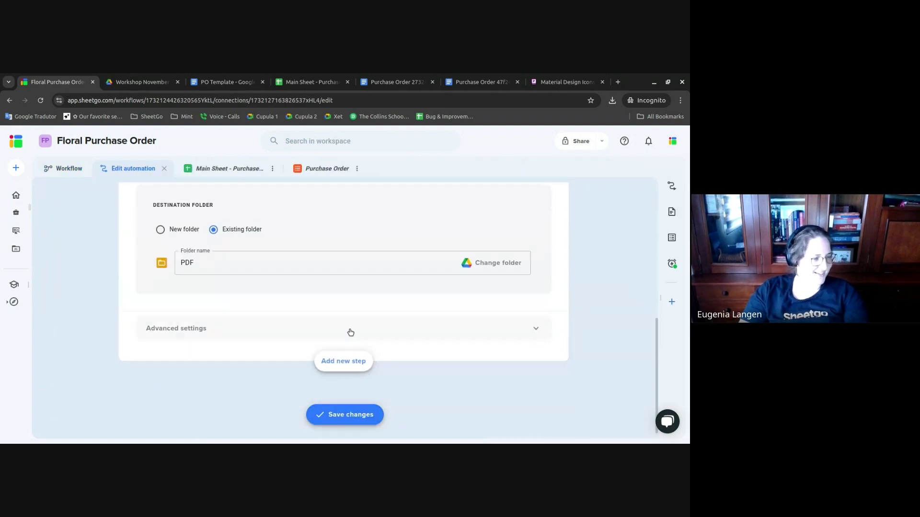
left_click(352, 361)
left_click(166, 319)
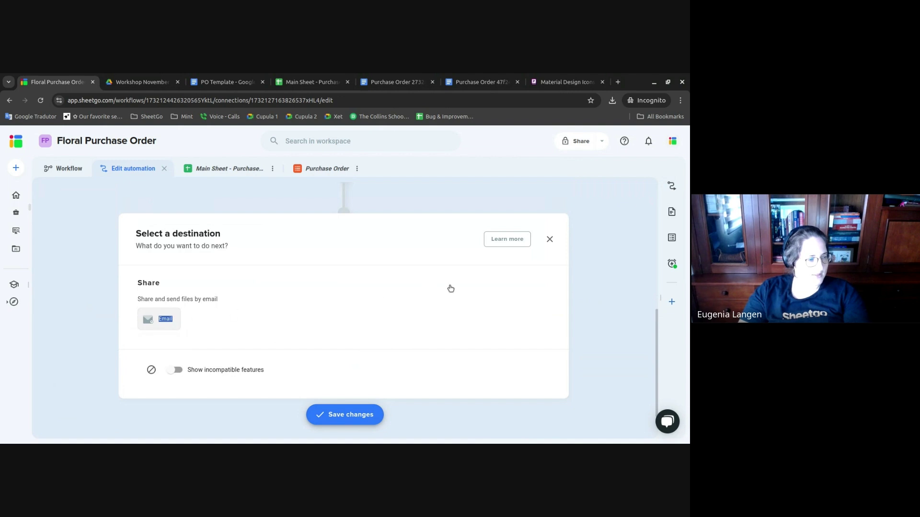
scroll(273, 295, "down", 2)
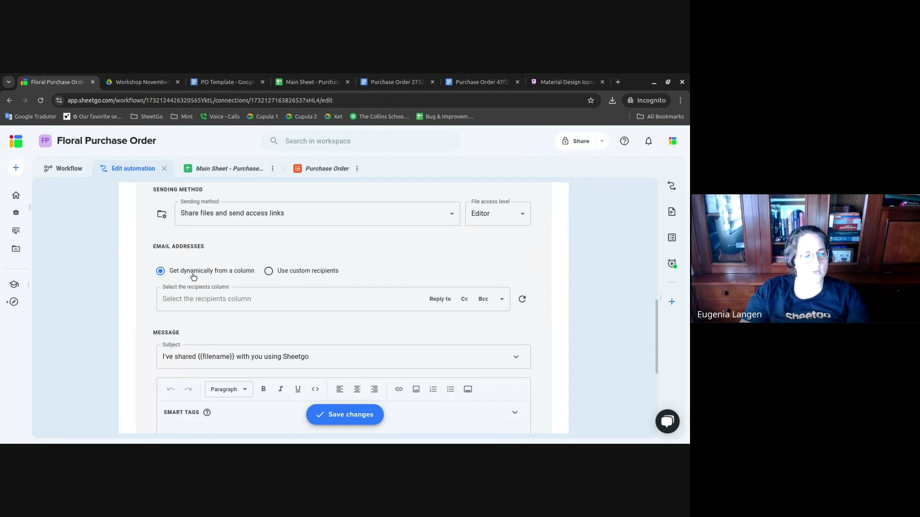
left_click(502, 304)
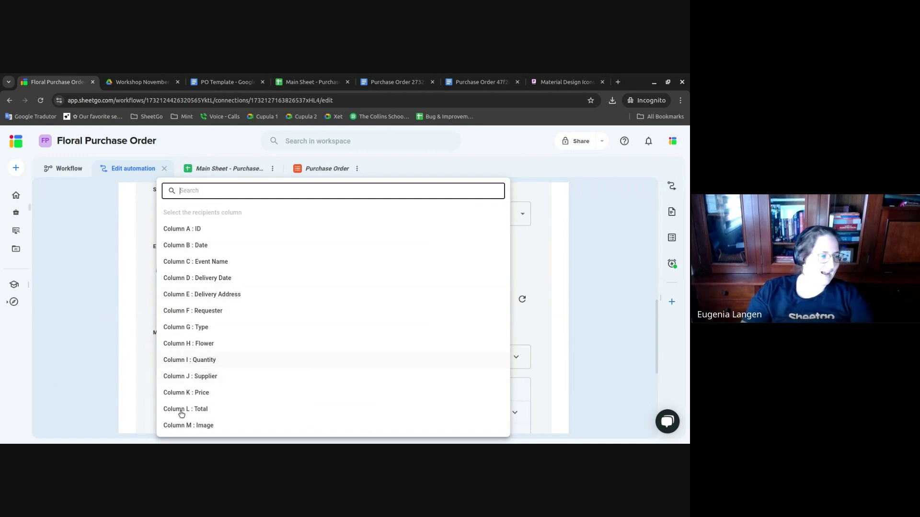
left_click(218, 378)
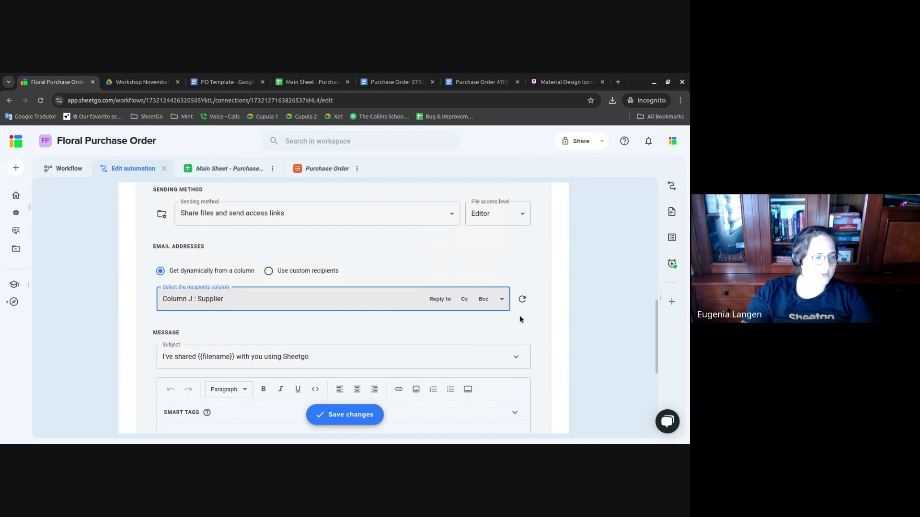
- Replace the email subject with 'New request to fulfill {{ID}} DUE DATE: {{Delivery Date}}' using smart tags
left_click_drag(283, 357, 415, 353)
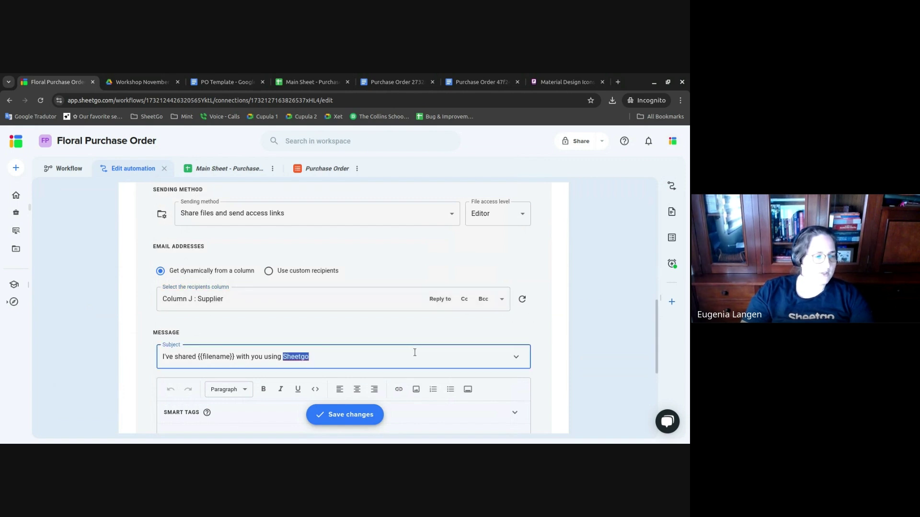
key("ctrl+a")
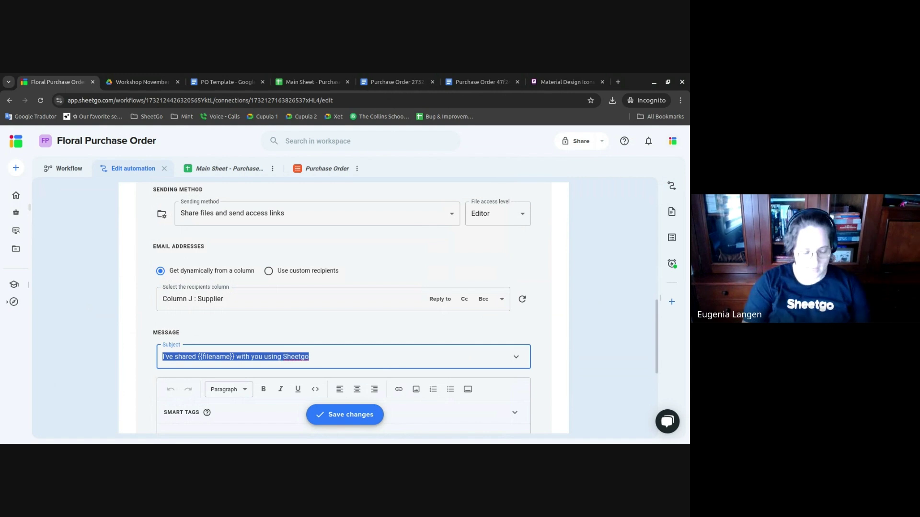
type("New re")
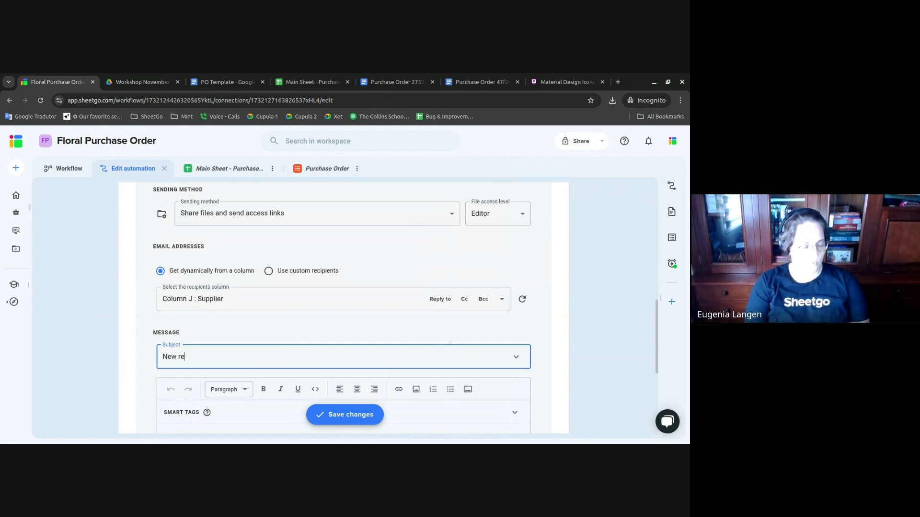
type("quest ")
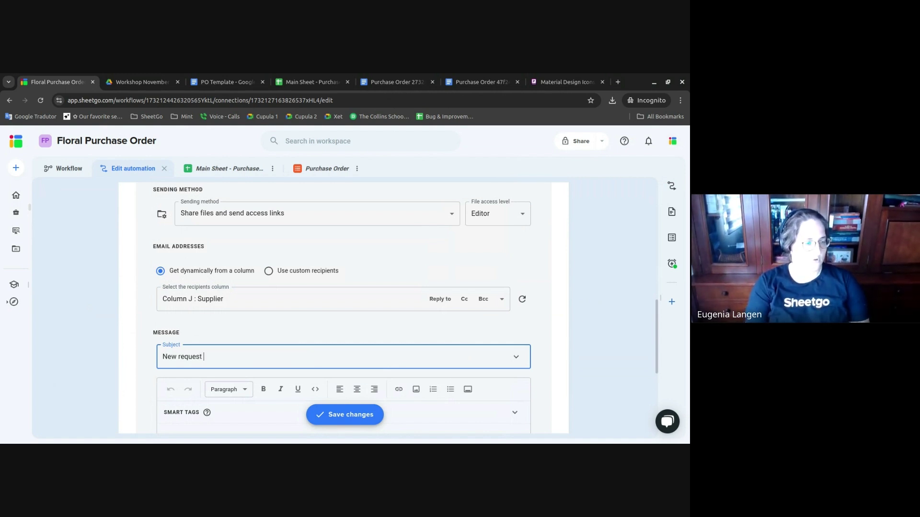
type("to full")
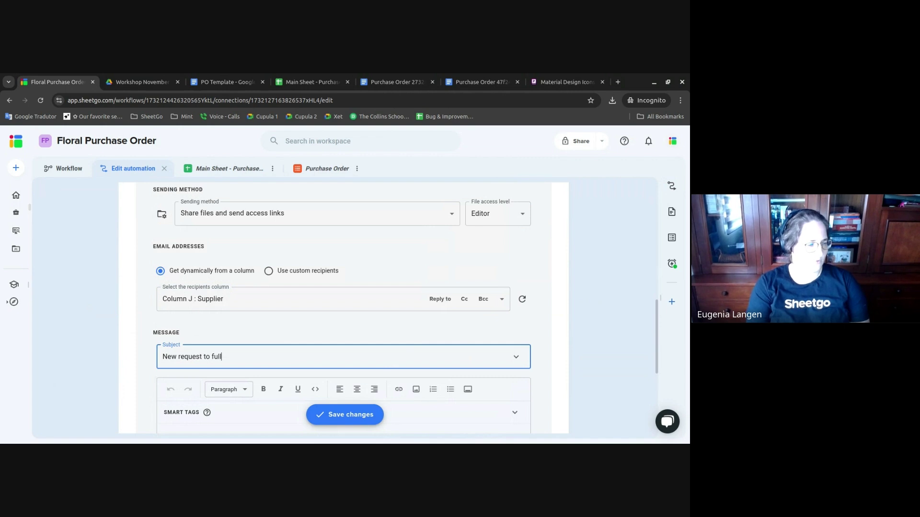
type("ill")
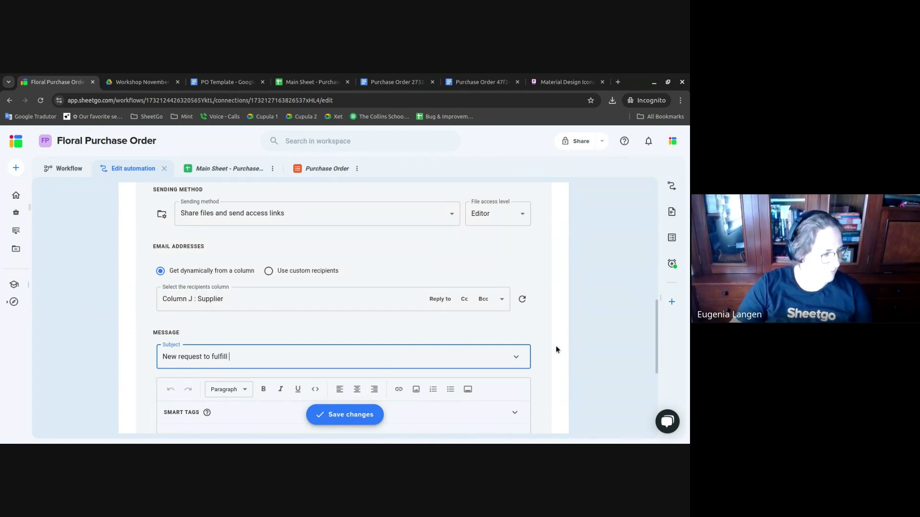
left_click(518, 358)
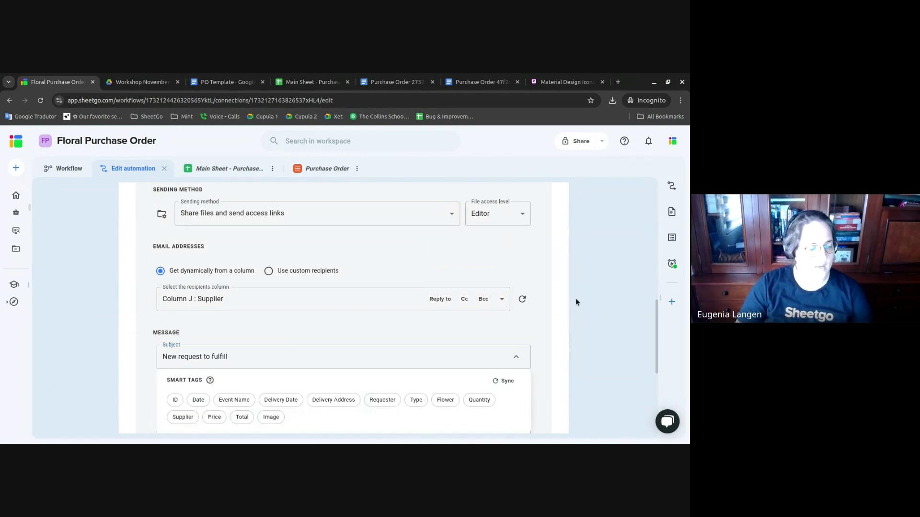
scroll(576, 299, "down", 2)
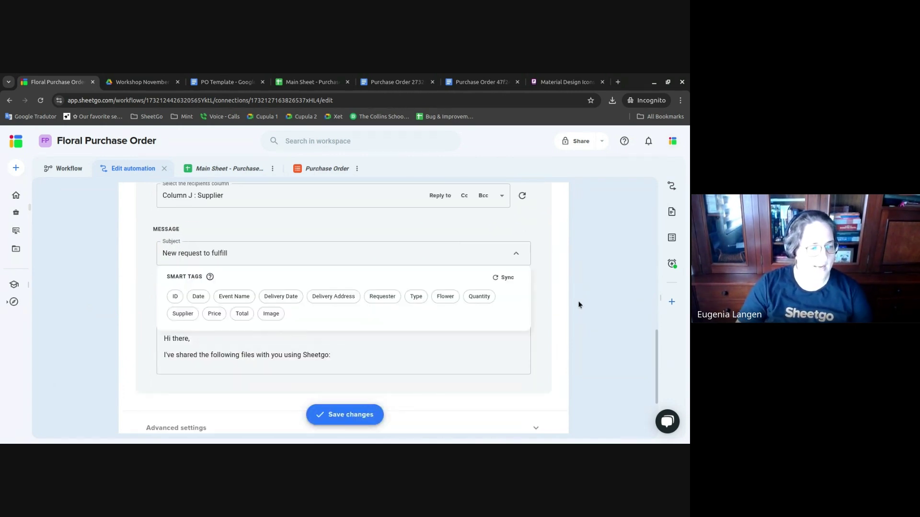
left_click(174, 297)
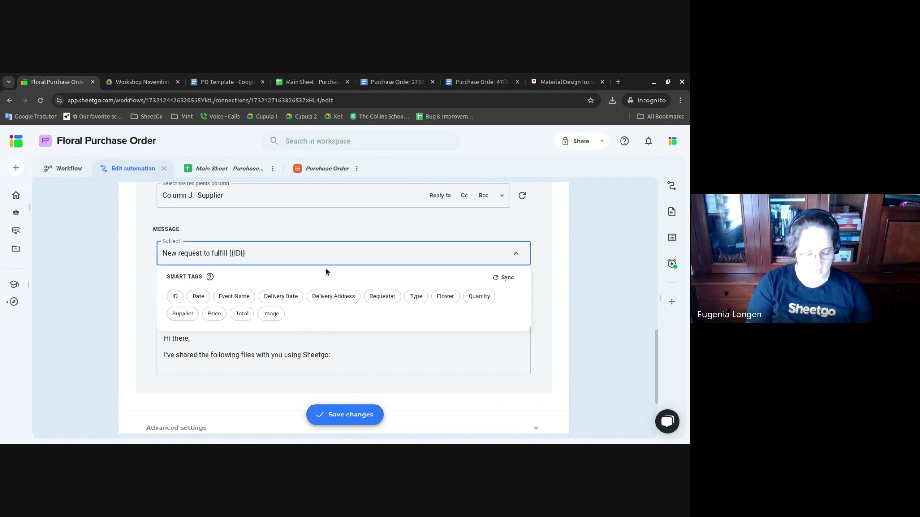
type("D")
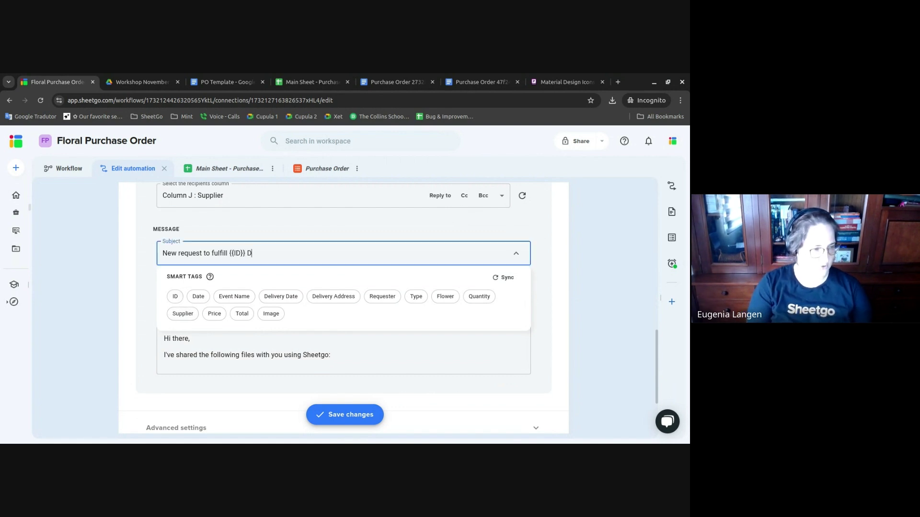
type("UE DATE:")
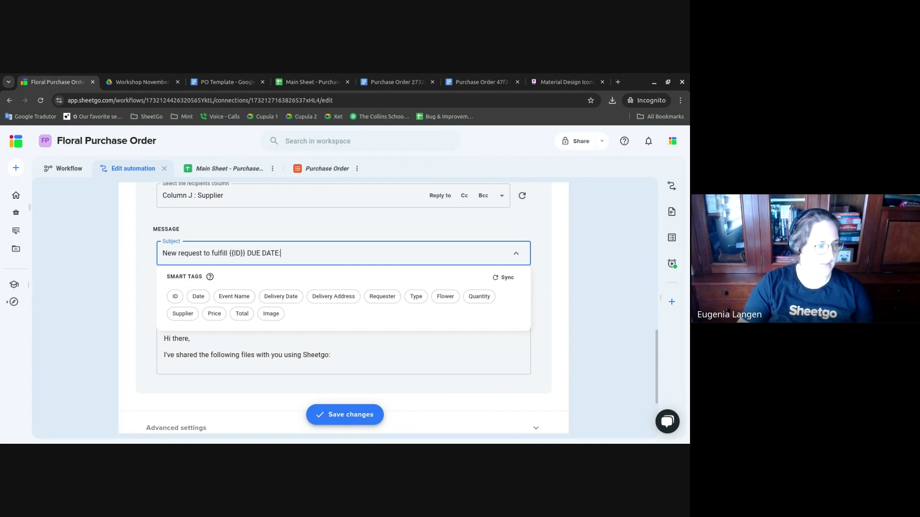
left_click(285, 297)
left_click(600, 237)
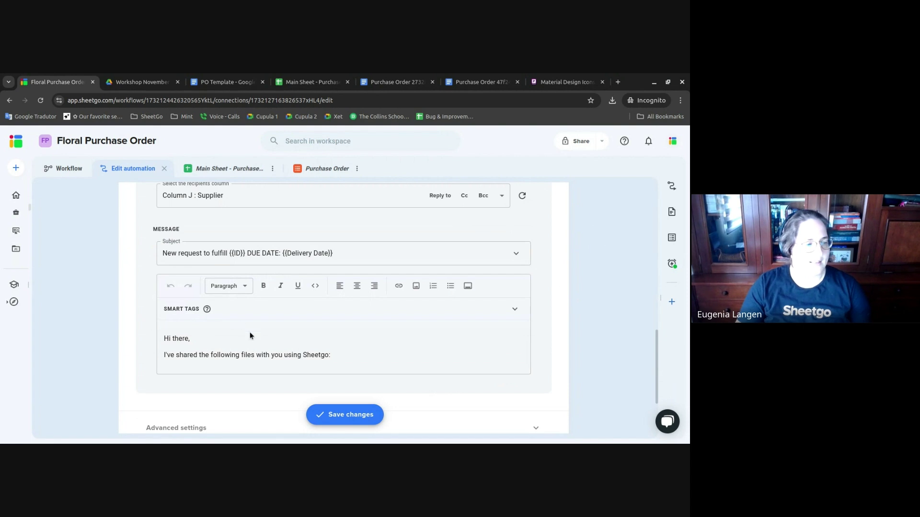
scroll(271, 343, "down", 2)
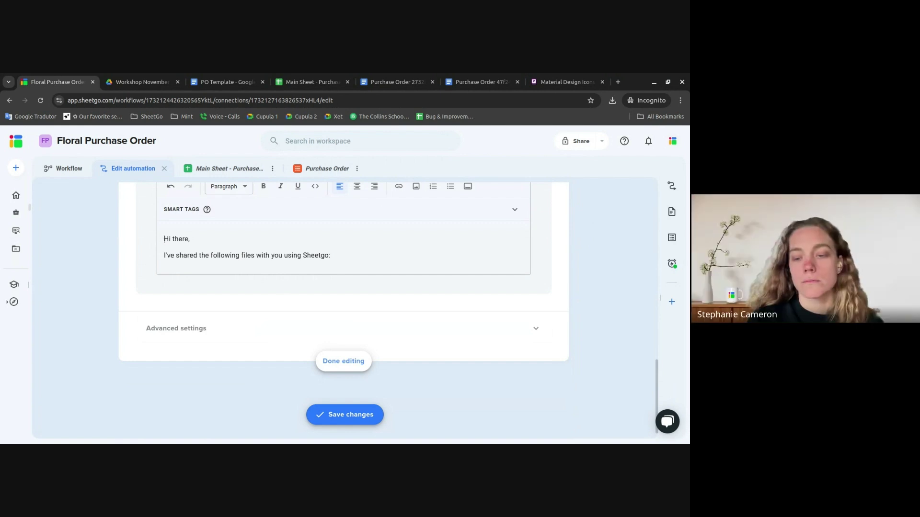
- Change the sending method to 'Add files as attachments'
scroll(267, 277, "up", 5)
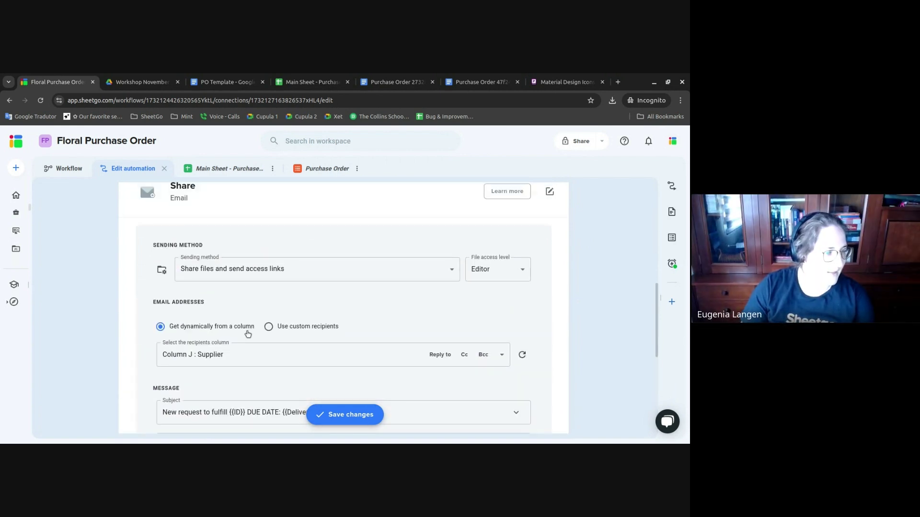
left_click(293, 272)
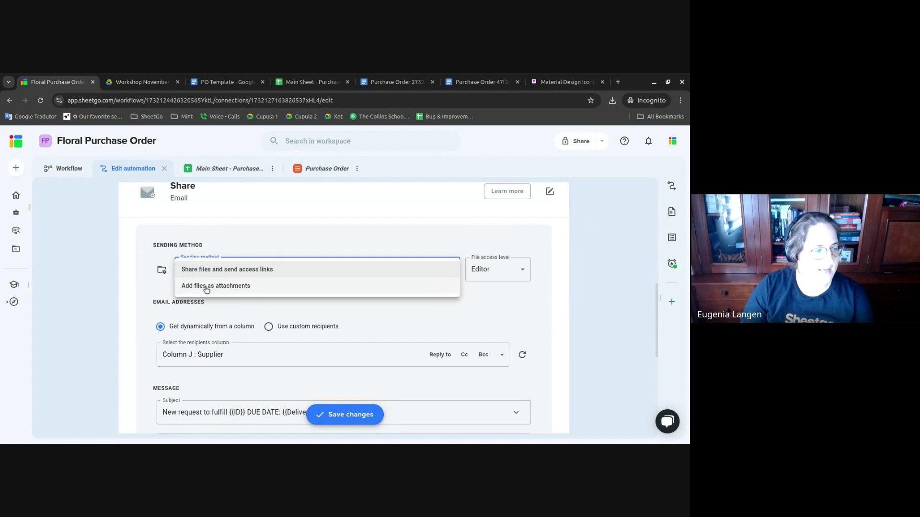
left_click(206, 287)
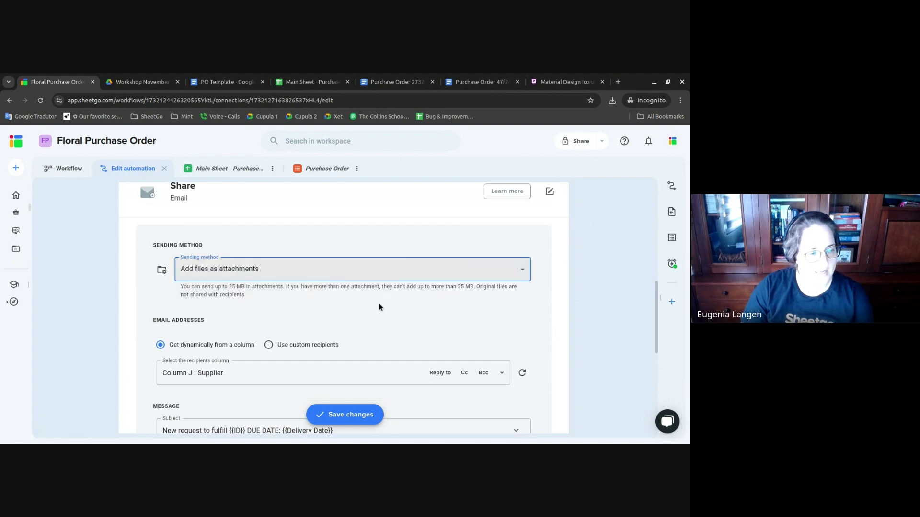
- Switch to custom recipients and enter a test supplier email address
scroll(380, 307, "down", 2)
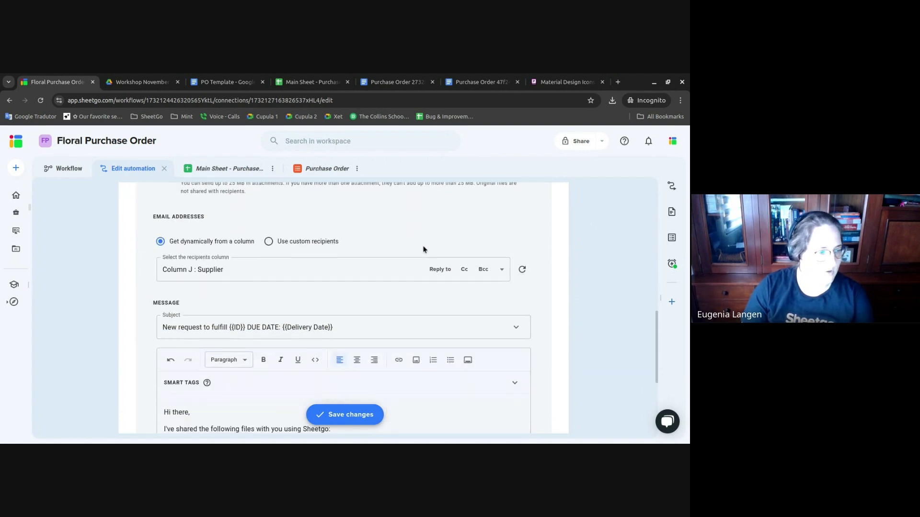
scroll(558, 240, "down", 1)
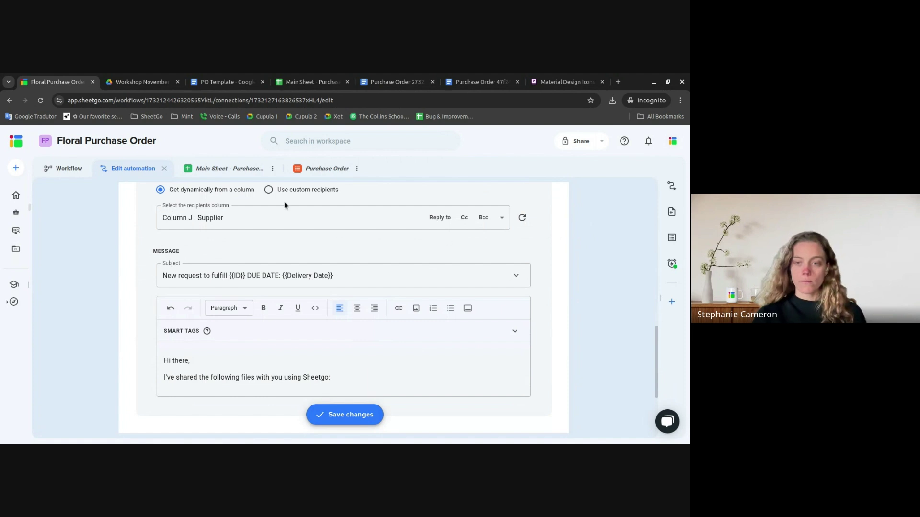
left_click(280, 190)
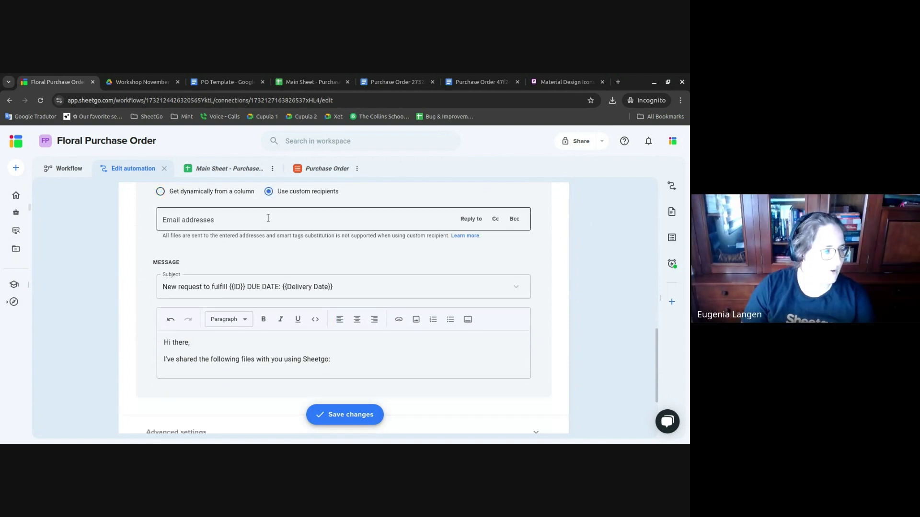
left_click(268, 218)
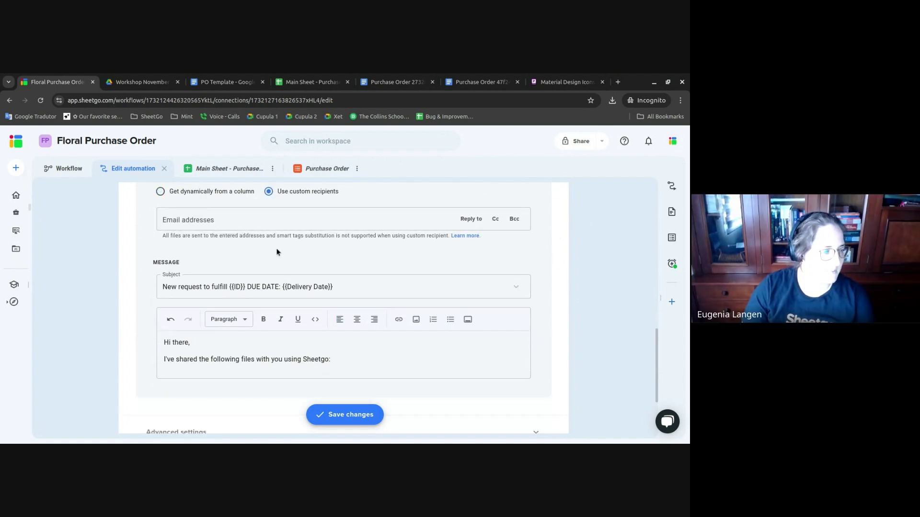
left_click(298, 221)
type("test")
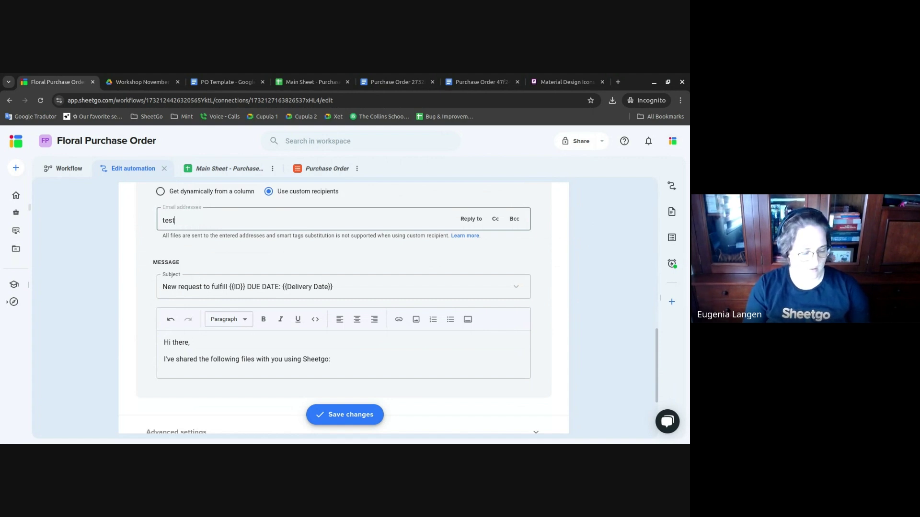
type("@supplier.com")
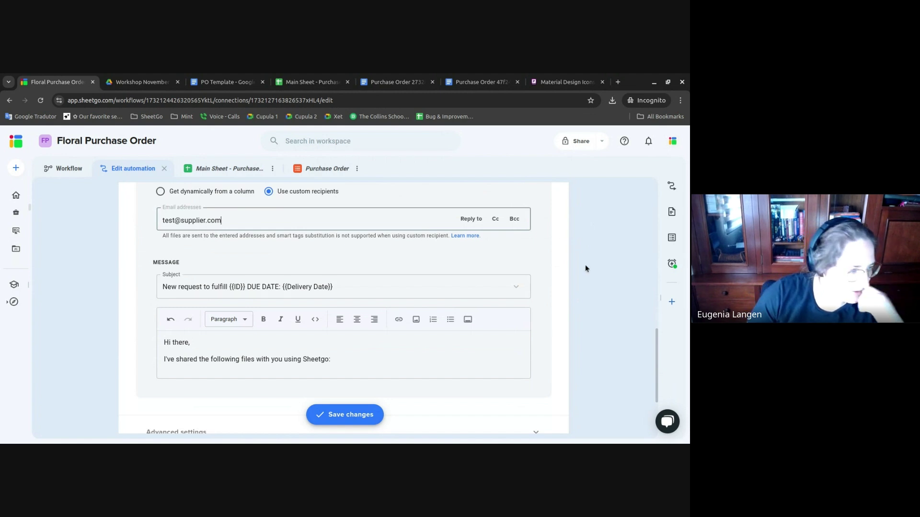
- Save the automation changes
scroll(585, 264, "down", 2)
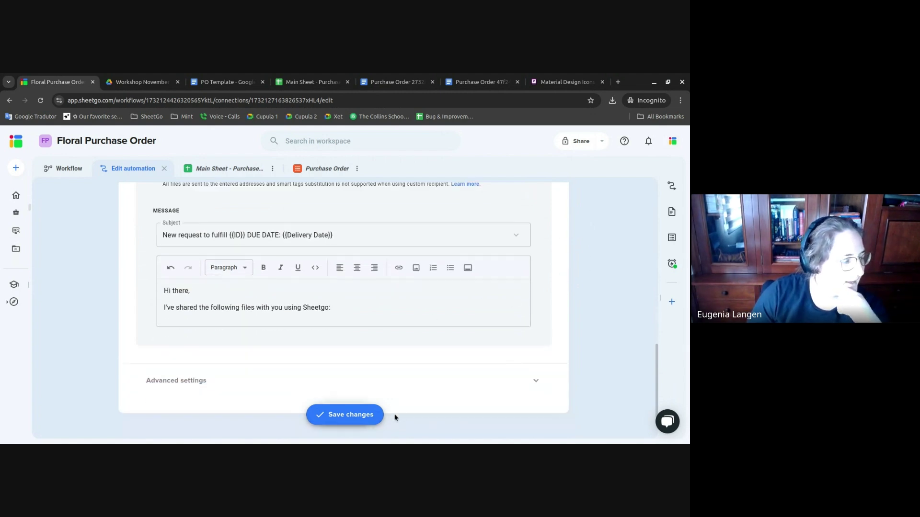
scroll(415, 376, "up", 5)
scroll(416, 376, "down", 1)
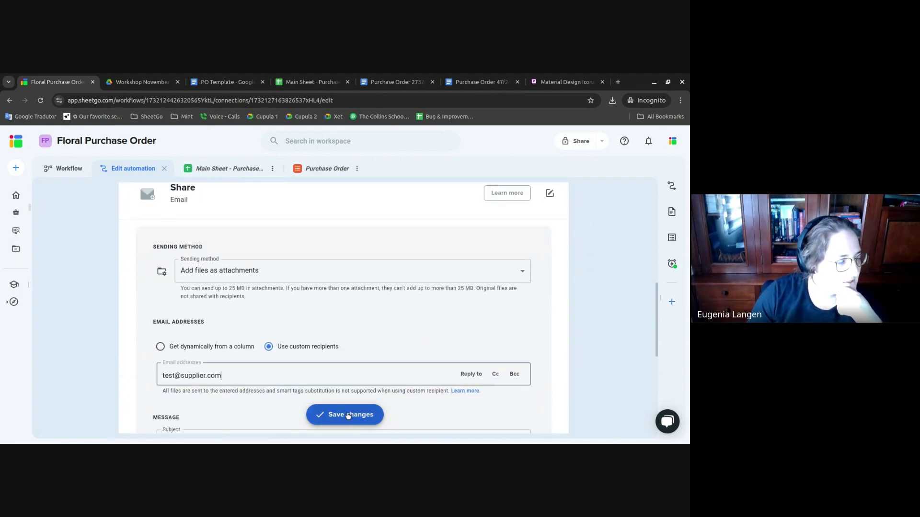
left_click(345, 415)
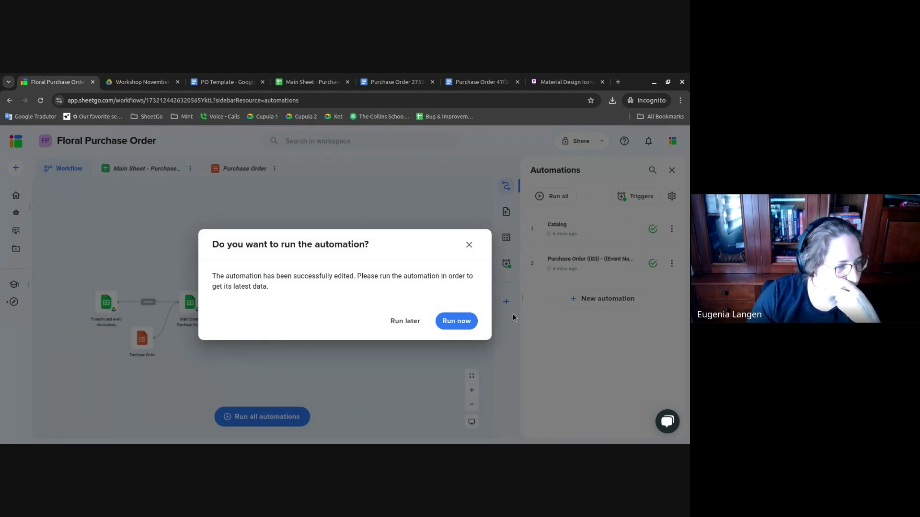
- Choose Run later, clear Main Sheet cells N5:O6 for the Fishing Trip rows, then return to Sheetgo
left_click(399, 325)
left_click(321, 79)
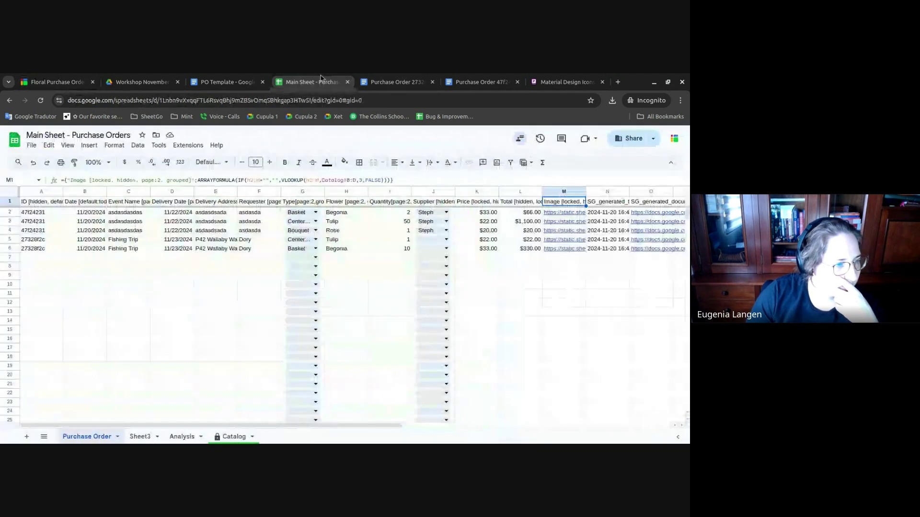
left_click_drag(614, 258, 649, 244)
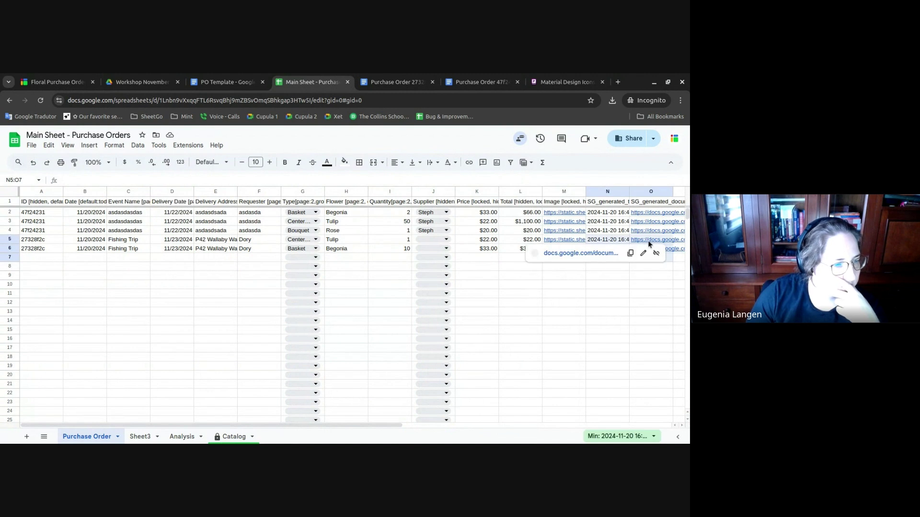
key("Delete")
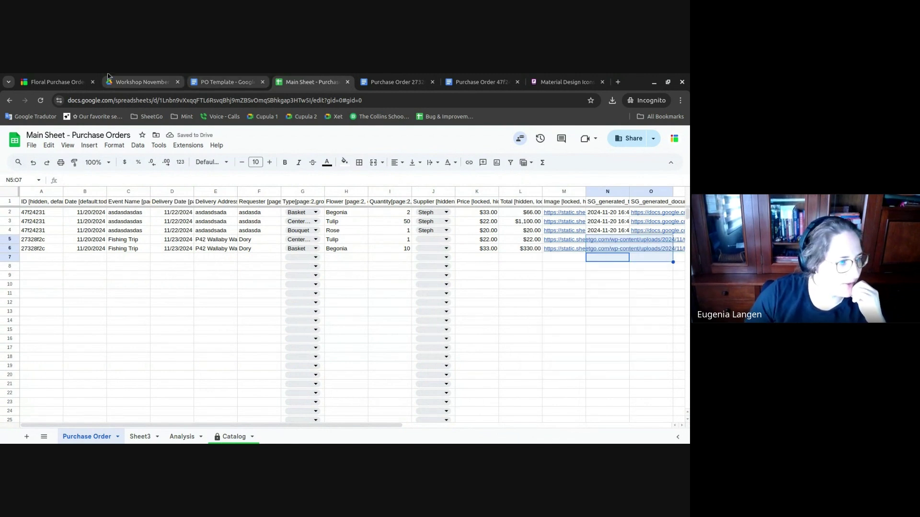
left_click(74, 77)
left_click(652, 263)
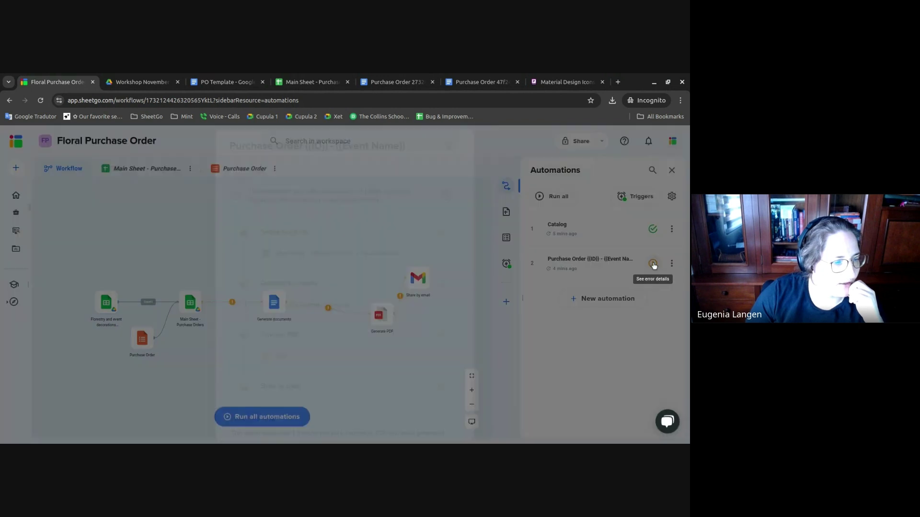
- Rerun the Purchase Order automation, close the old PO, icons and PO Template tabs, then reopen Main Sheet
left_click(447, 195)
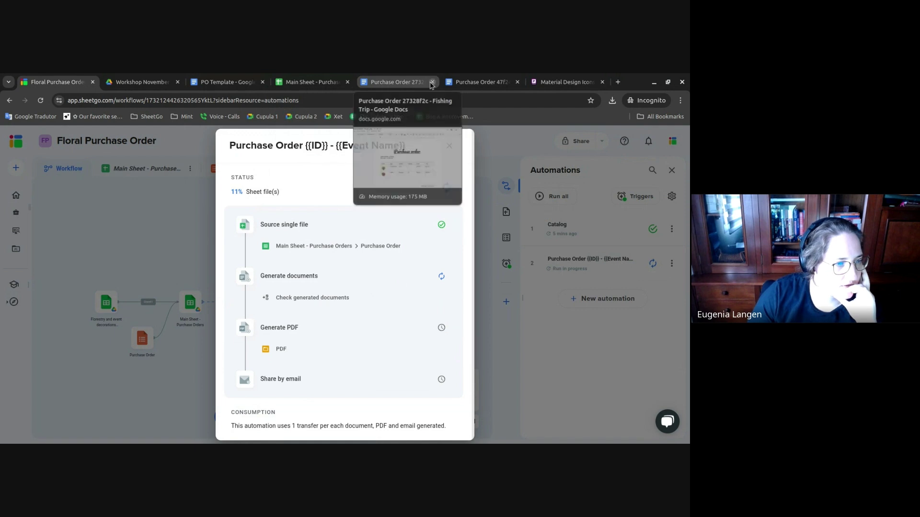
left_click(432, 82)
left_click(432, 83)
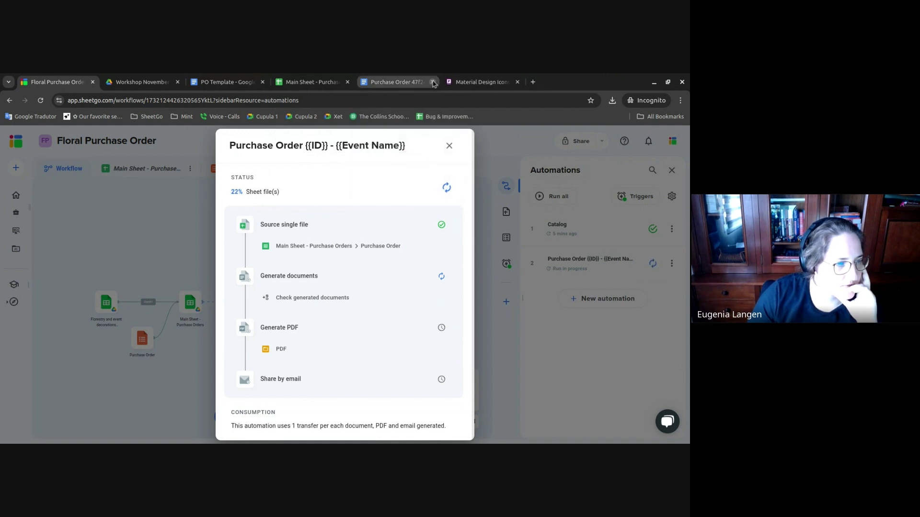
left_click(432, 83)
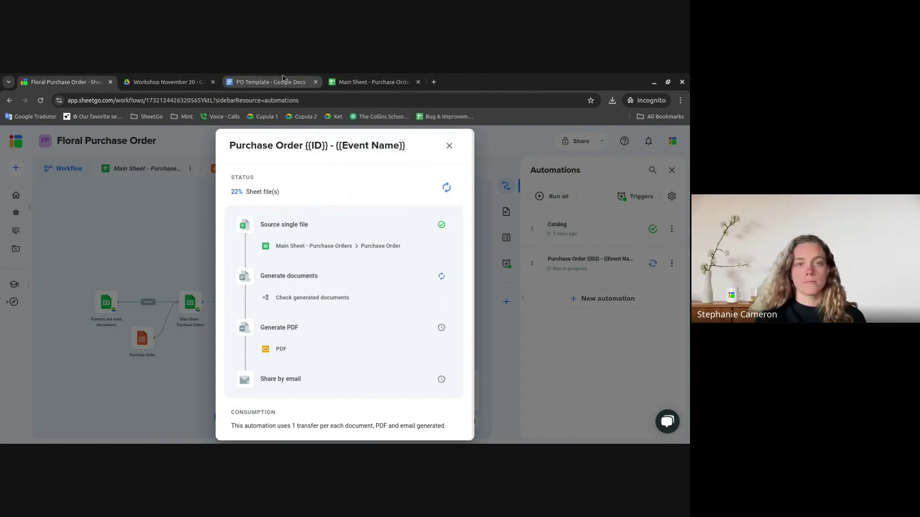
left_click(316, 83)
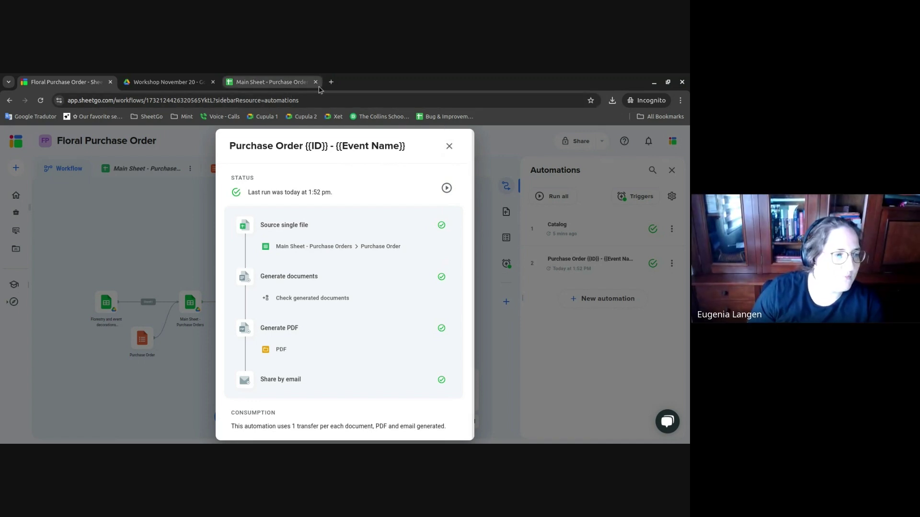
left_click(258, 82)
left_click(564, 348)
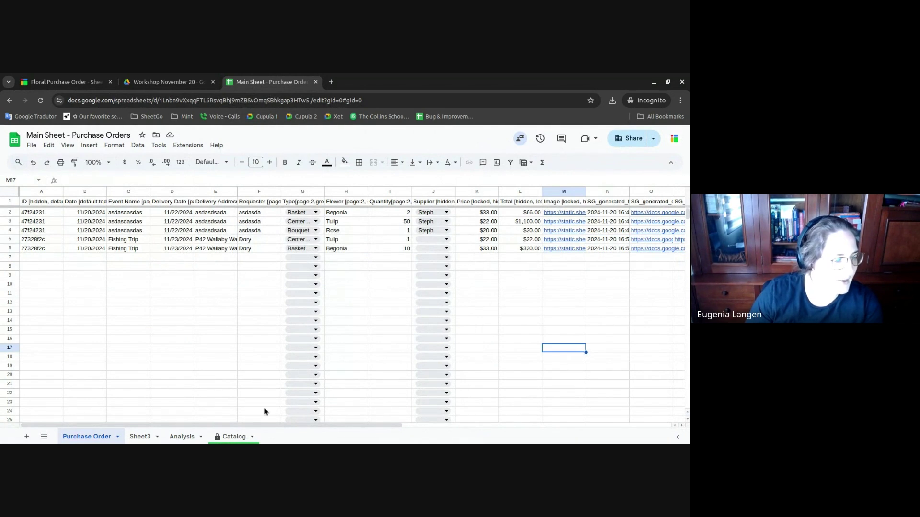
- Set column O's text wrapping to Clip so the document links stay within cells
left_click_drag(275, 425, 448, 427)
left_click(394, 307)
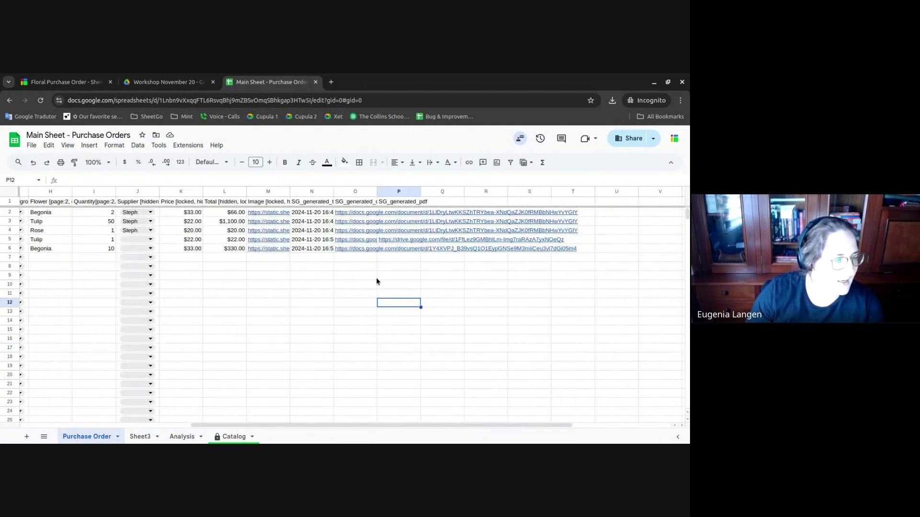
left_click(355, 191)
left_click(433, 163)
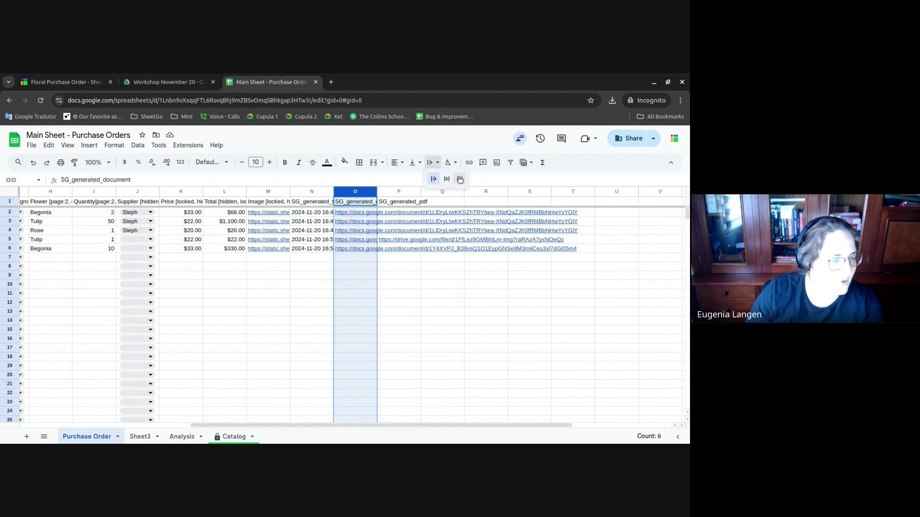
left_click(460, 179)
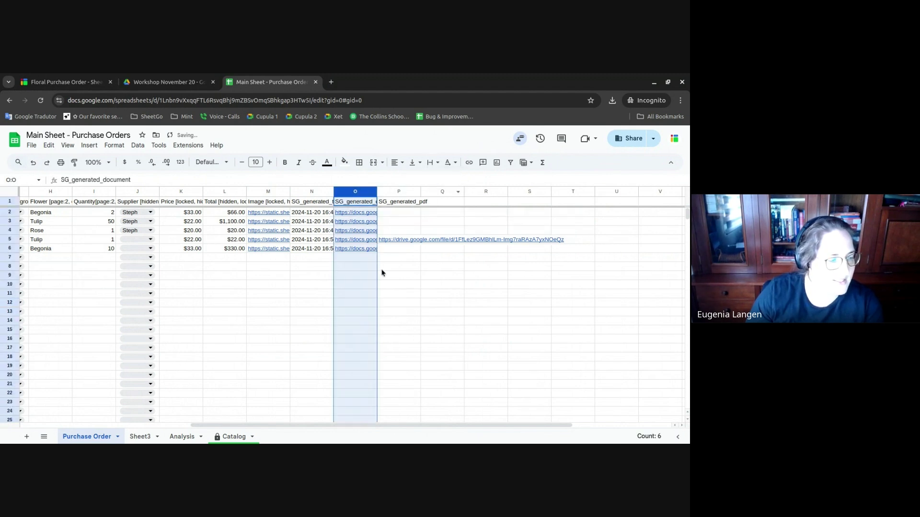
left_click(416, 294)
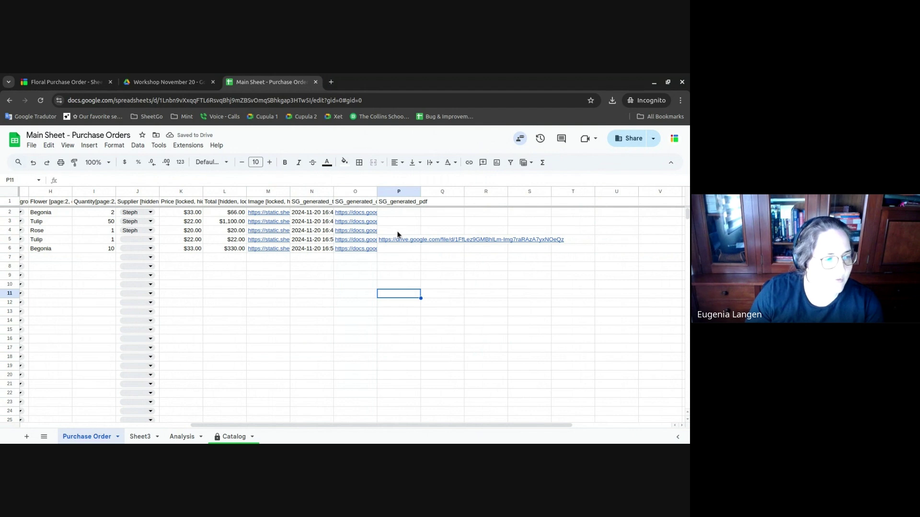
- Check the output columns and preview the generated PDF link in P5
left_click_drag(398, 234, 396, 211)
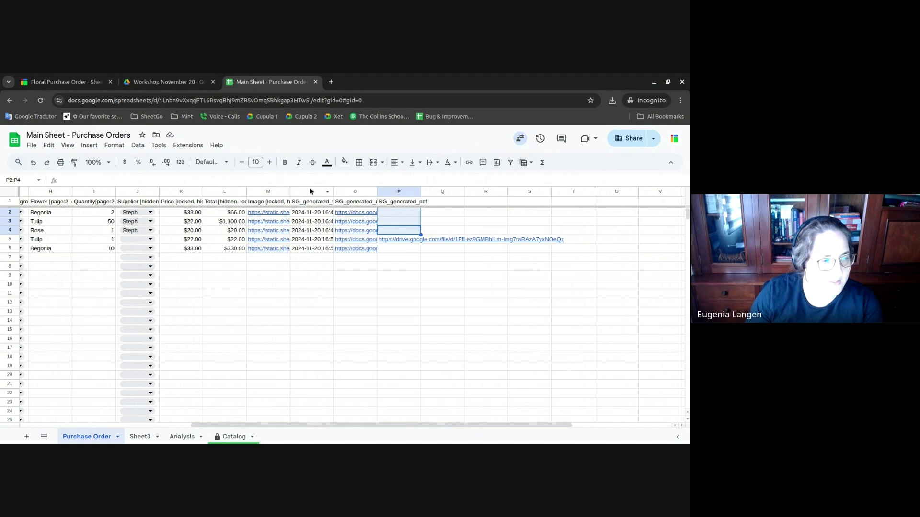
left_click_drag(310, 192, 346, 191)
left_click(422, 277)
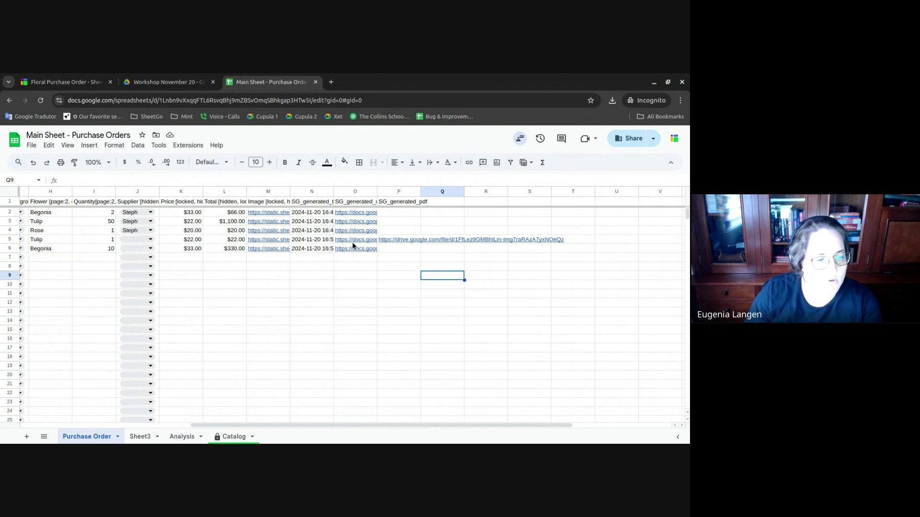
mouse_move(357, 248)
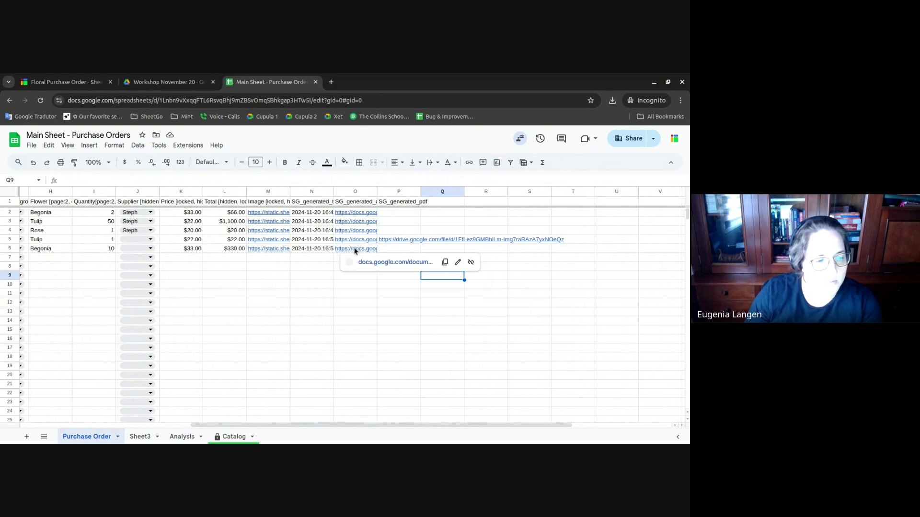
left_click(403, 241)
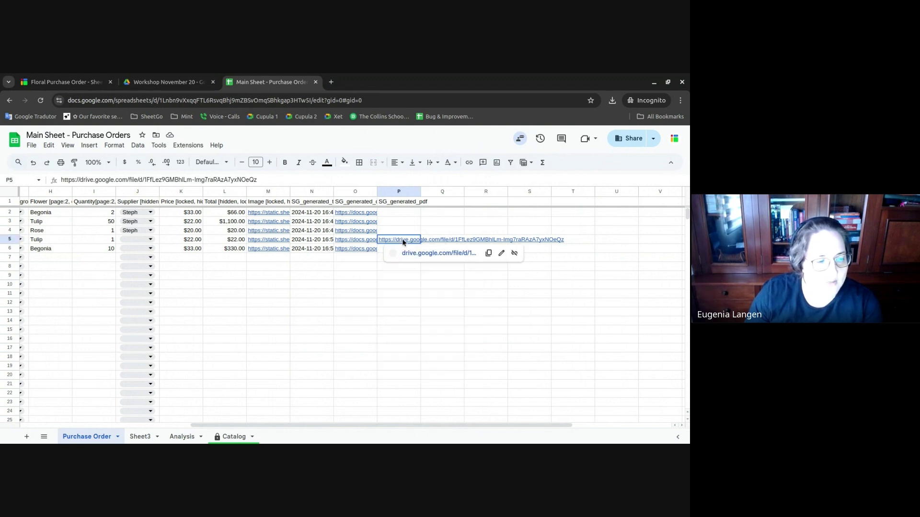
left_click(428, 253)
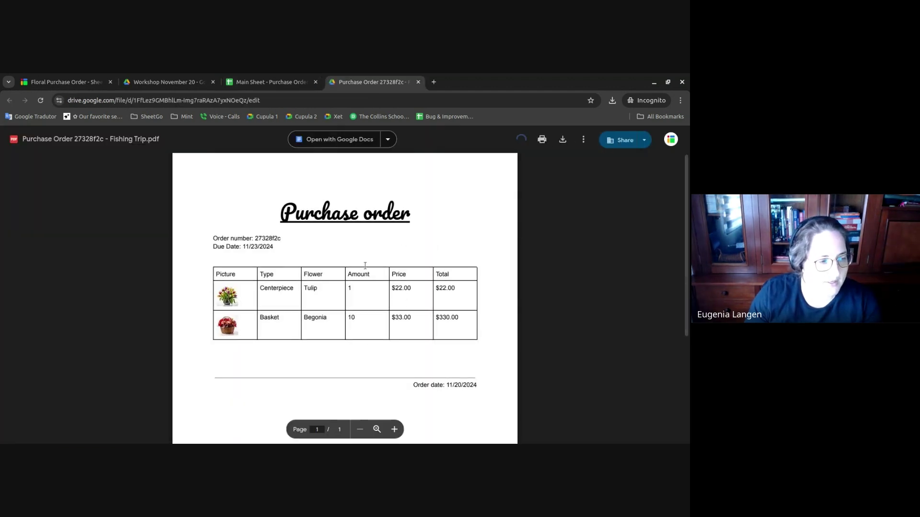
scroll(364, 306, "down", 4)
scroll(336, 257, "up", 4)
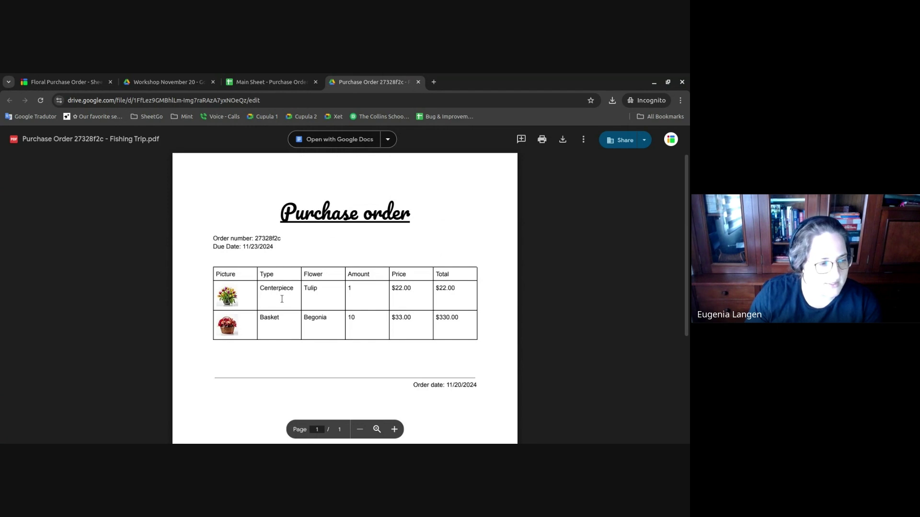
left_click_drag(391, 317, 451, 361)
left_click(456, 375)
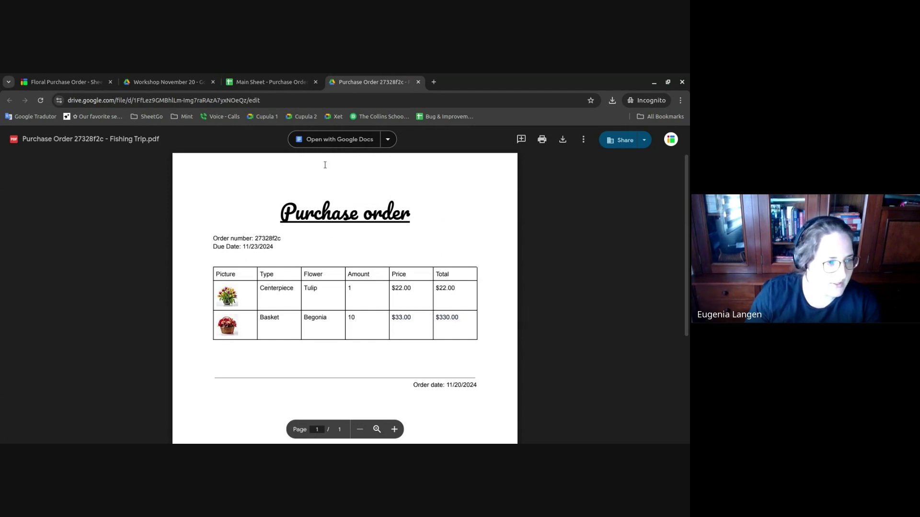
left_click(418, 82)
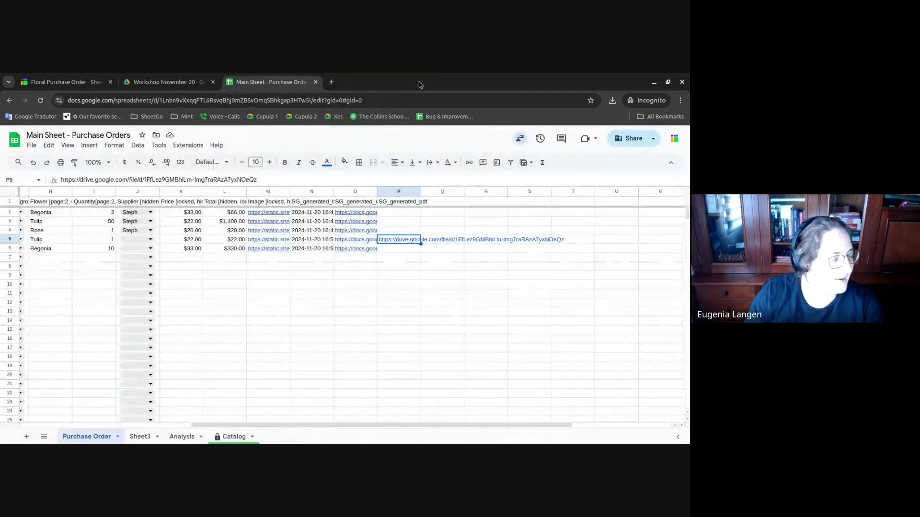
- Open Gmail in a new tab through a web search for 'gmail'
left_click(331, 82)
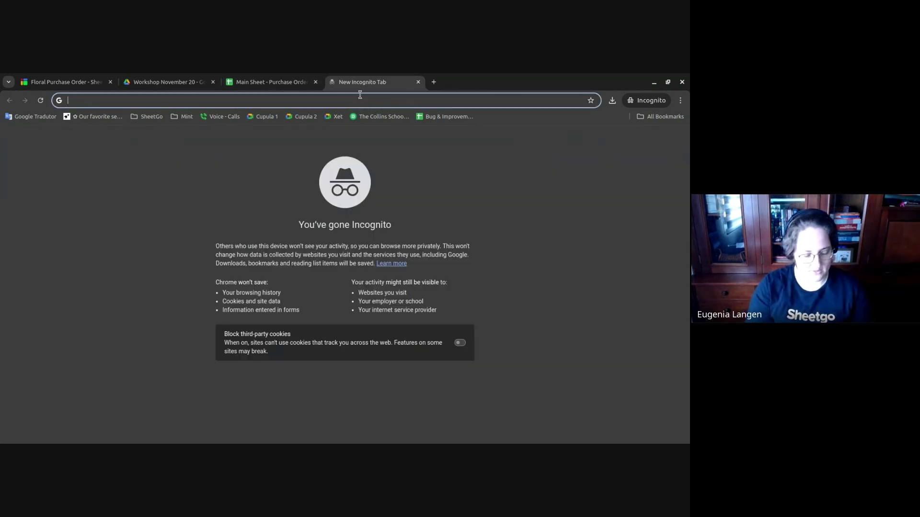
type("gmad")
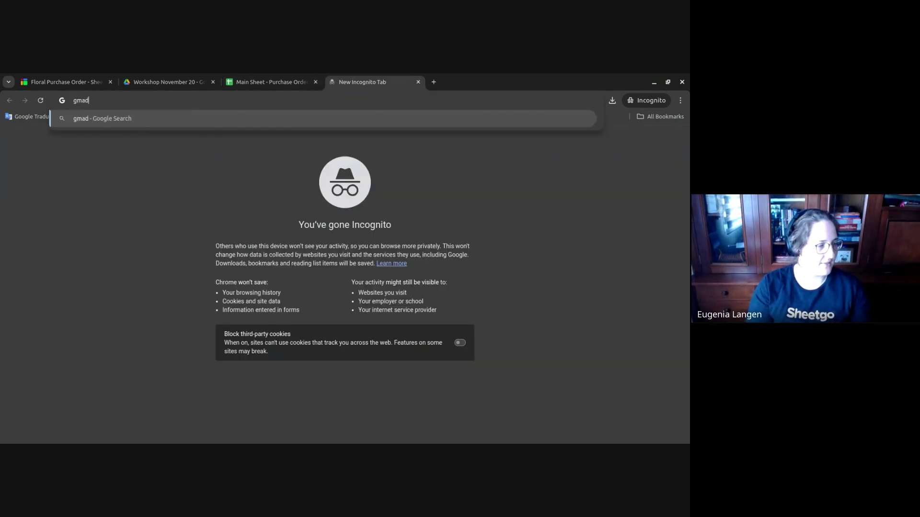
key("BackSpace")
type("il")
key("Return")
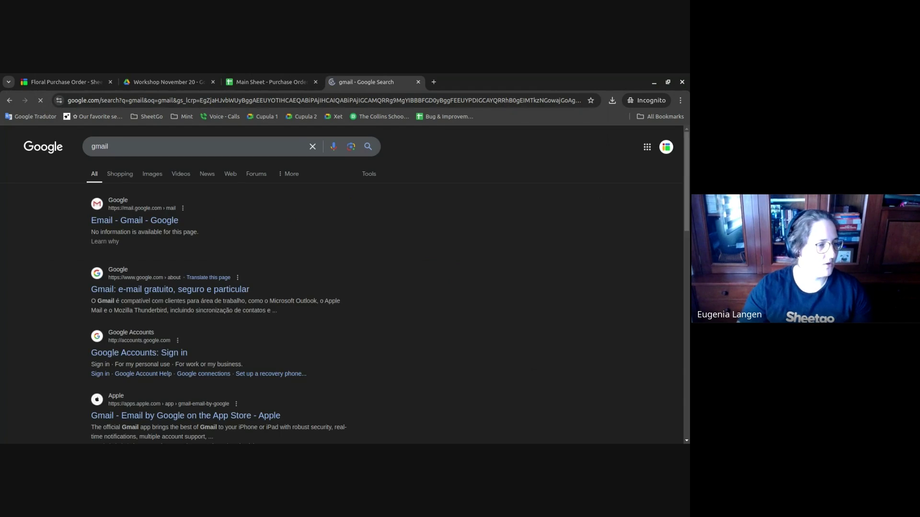
left_click(159, 222)
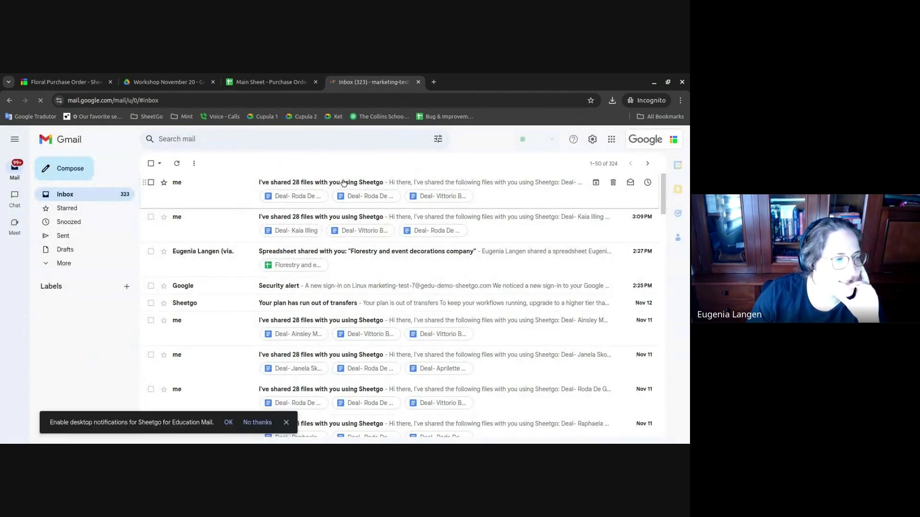
- Open the latest sent purchase-order email from the Sent folder
left_click(74, 240)
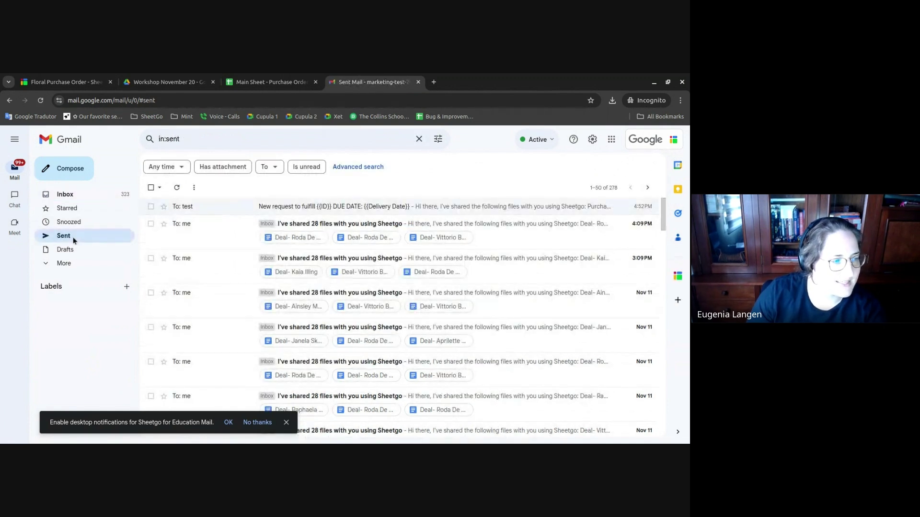
left_click(329, 210)
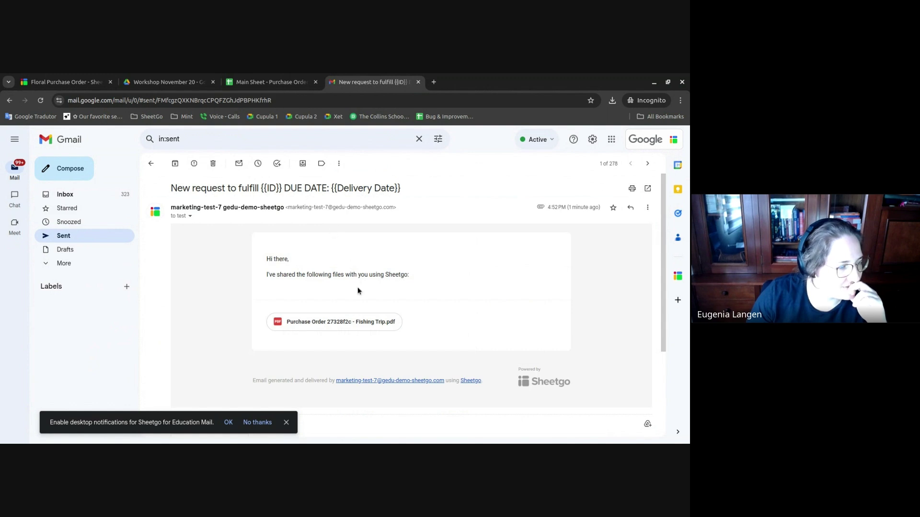
left_click_drag(272, 255, 458, 312)
left_click(460, 312)
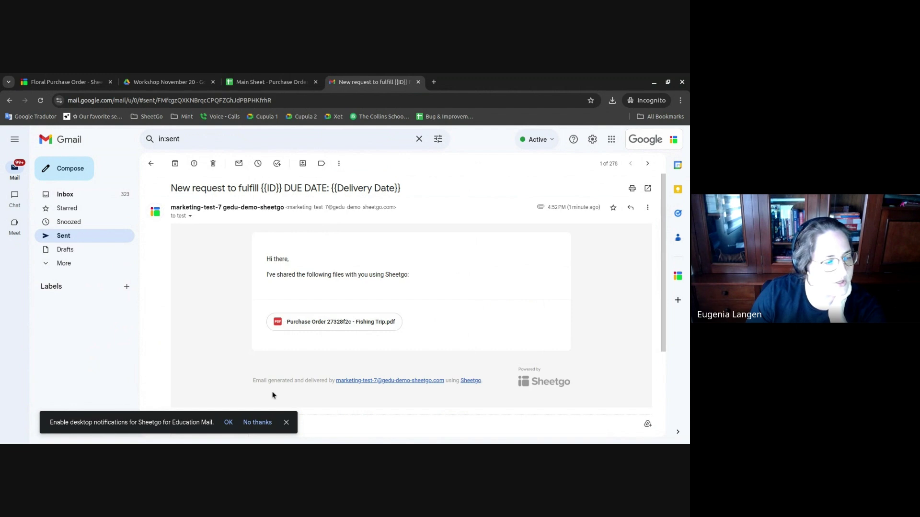
- Preview the attached purchase order PDF, then go back to the Floral Purchase Order workflow
left_click(286, 423)
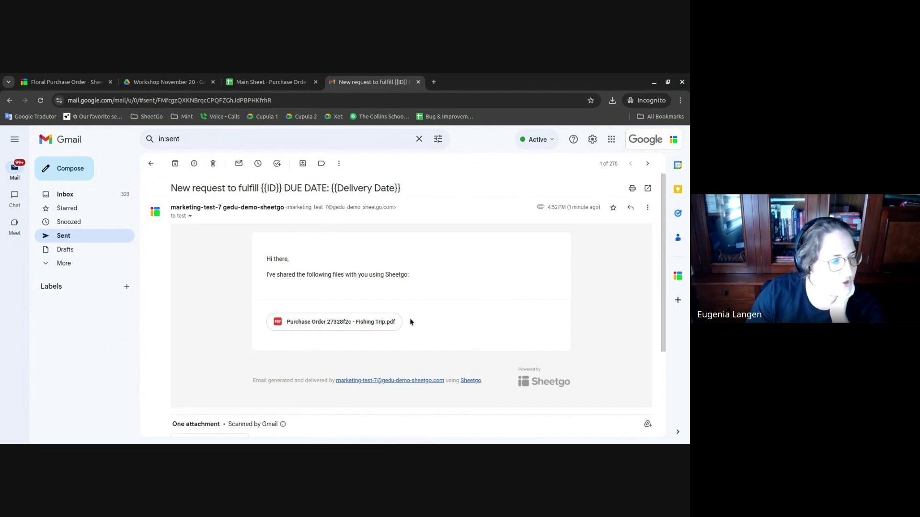
scroll(410, 316, "down", 3)
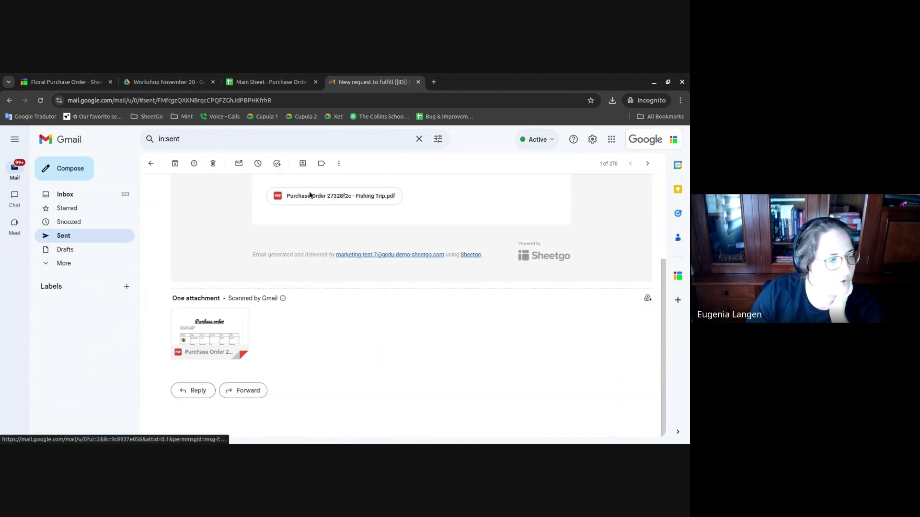
mouse_move(213, 324)
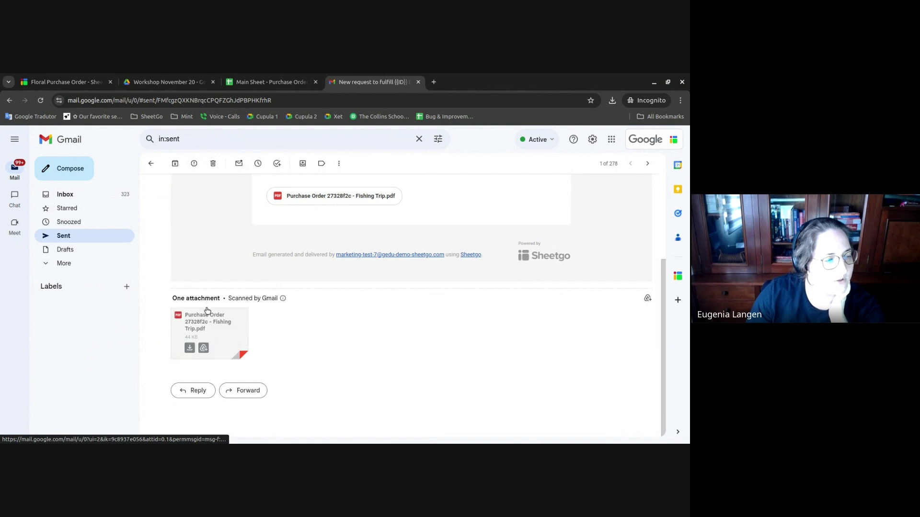
left_click(218, 327)
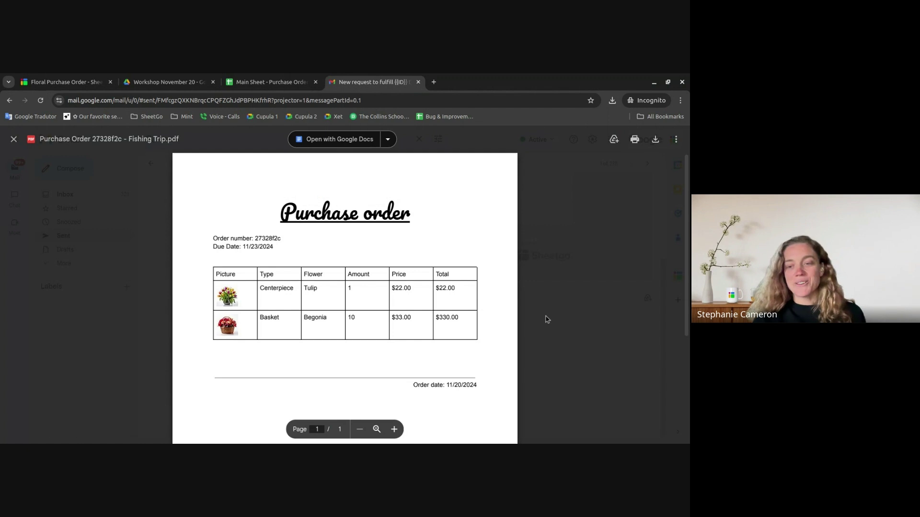
left_click(79, 76)
left_click(449, 146)
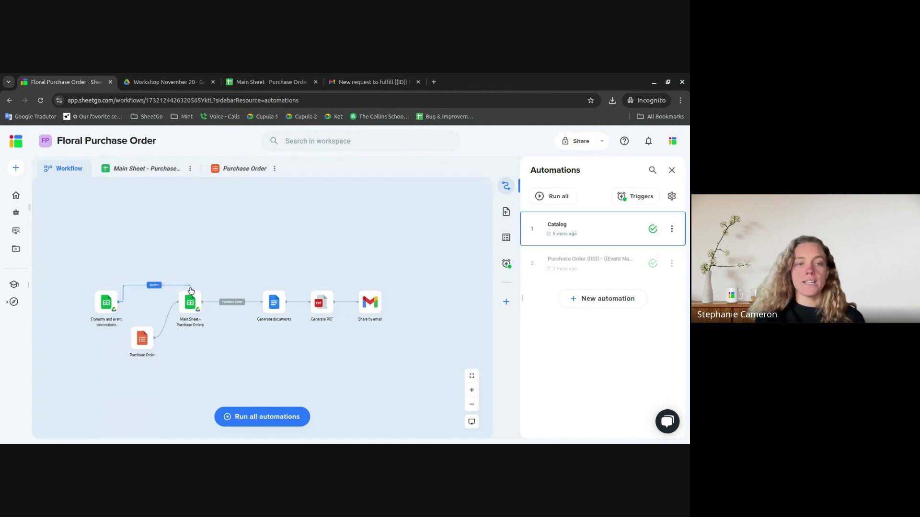
- Reattach the form connector to Main Sheet's top handle and move the Purchase Order node above the source sheet
scroll(187, 296, "up", 5)
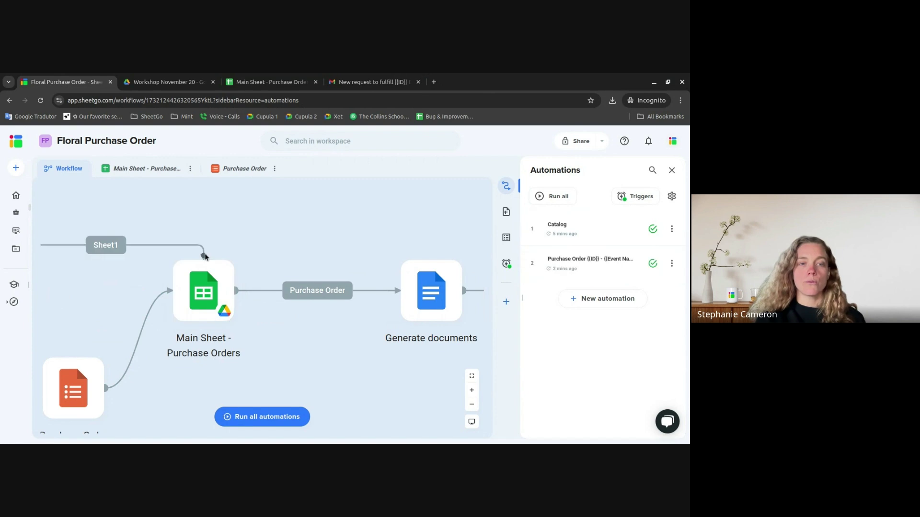
left_click_drag(203, 256, 205, 324)
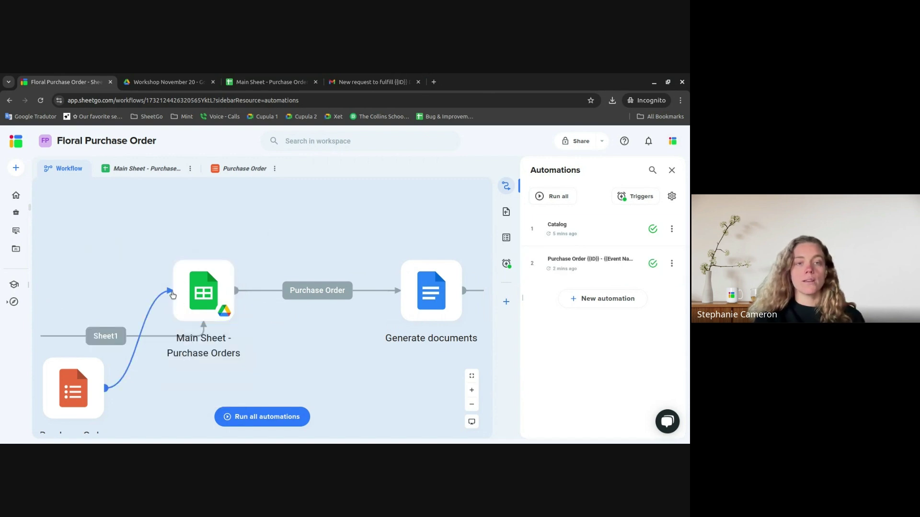
left_click_drag(173, 293, 203, 258)
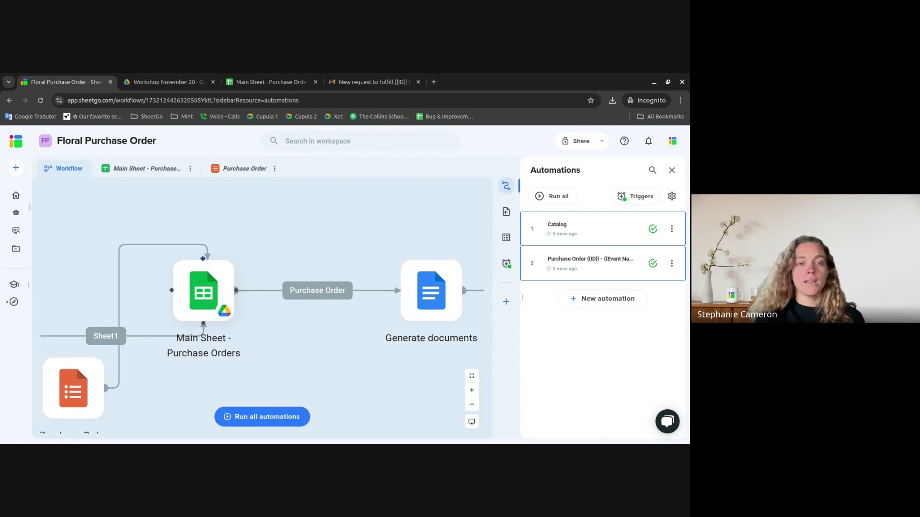
left_click_drag(91, 403, 63, 242)
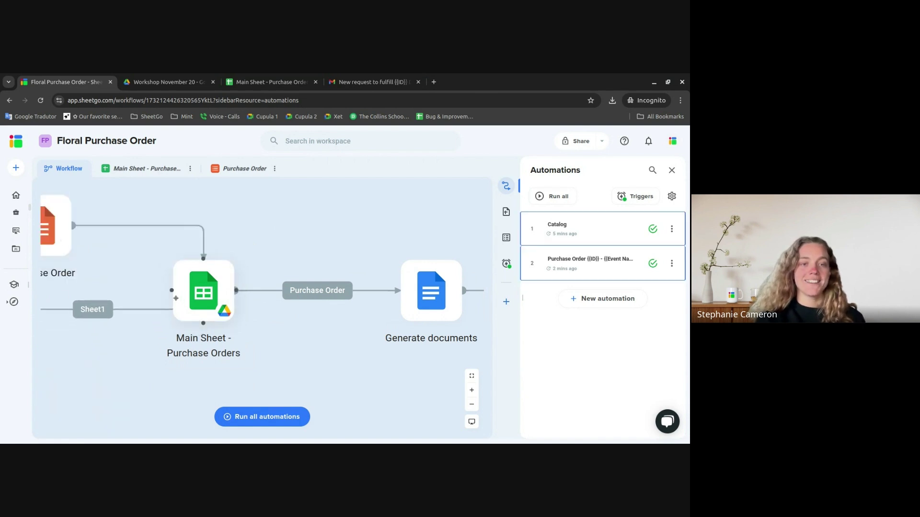
scroll(197, 322, "down", 3)
scroll(197, 322, "down", 2)
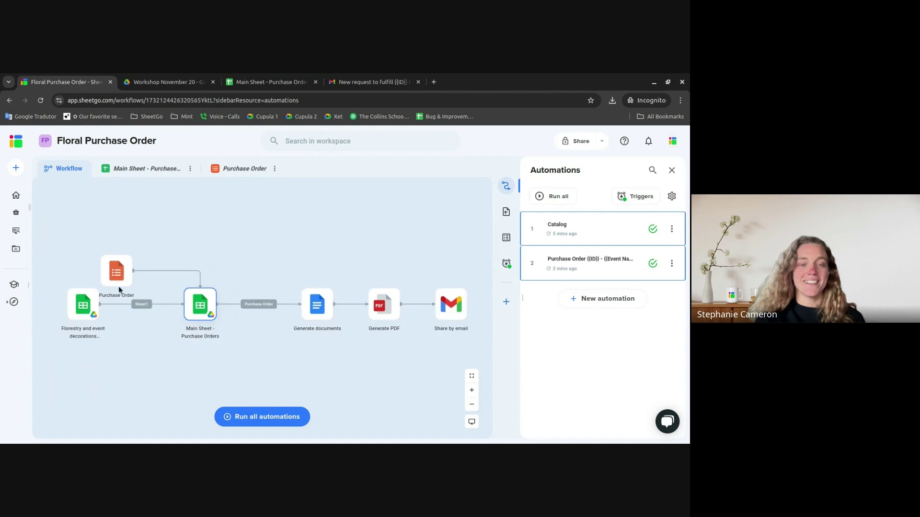
left_click_drag(118, 274, 84, 244)
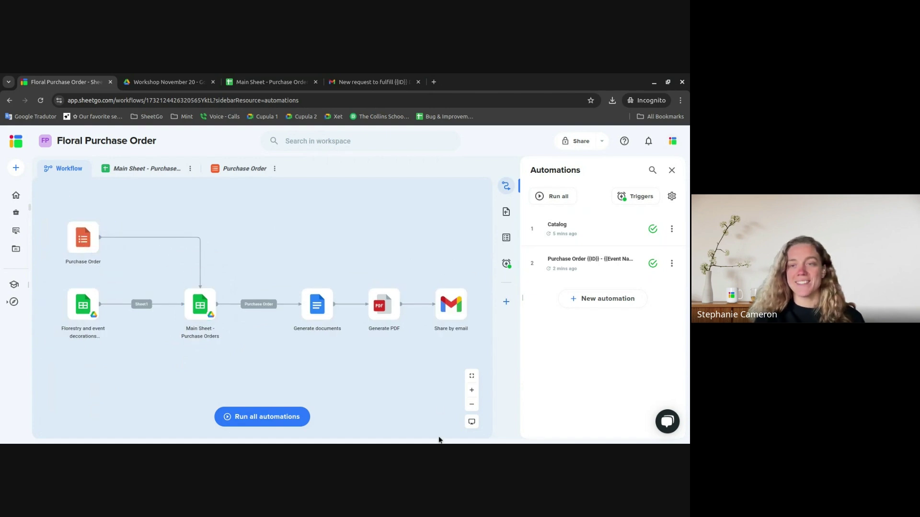